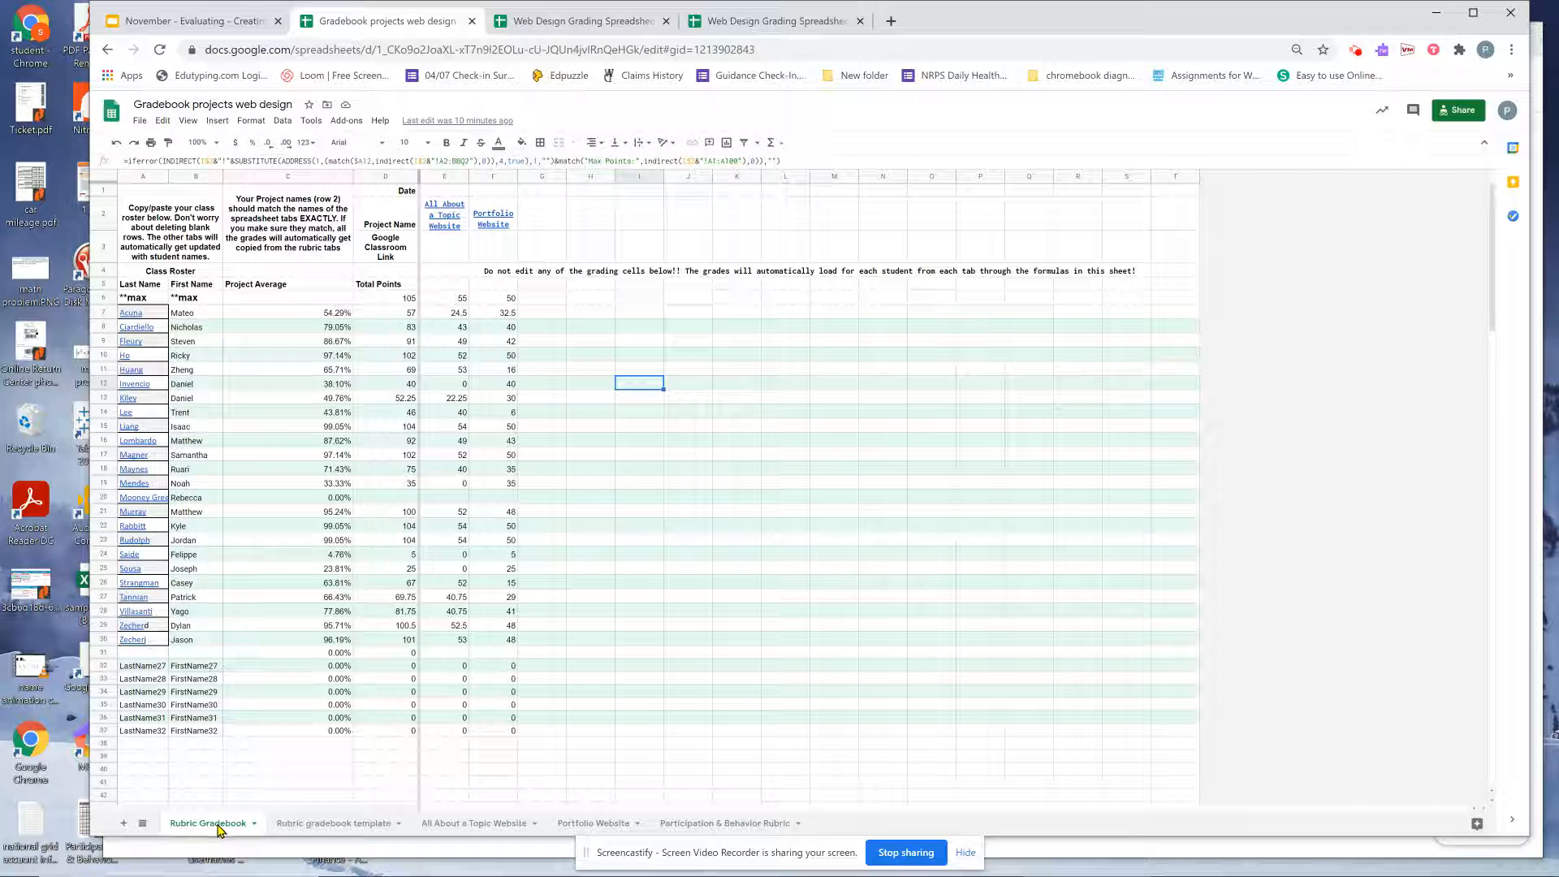
Select the roster's last and first names in columns A–B of the Rubric Gradebook sheet.
drag(134, 313, 184, 639)
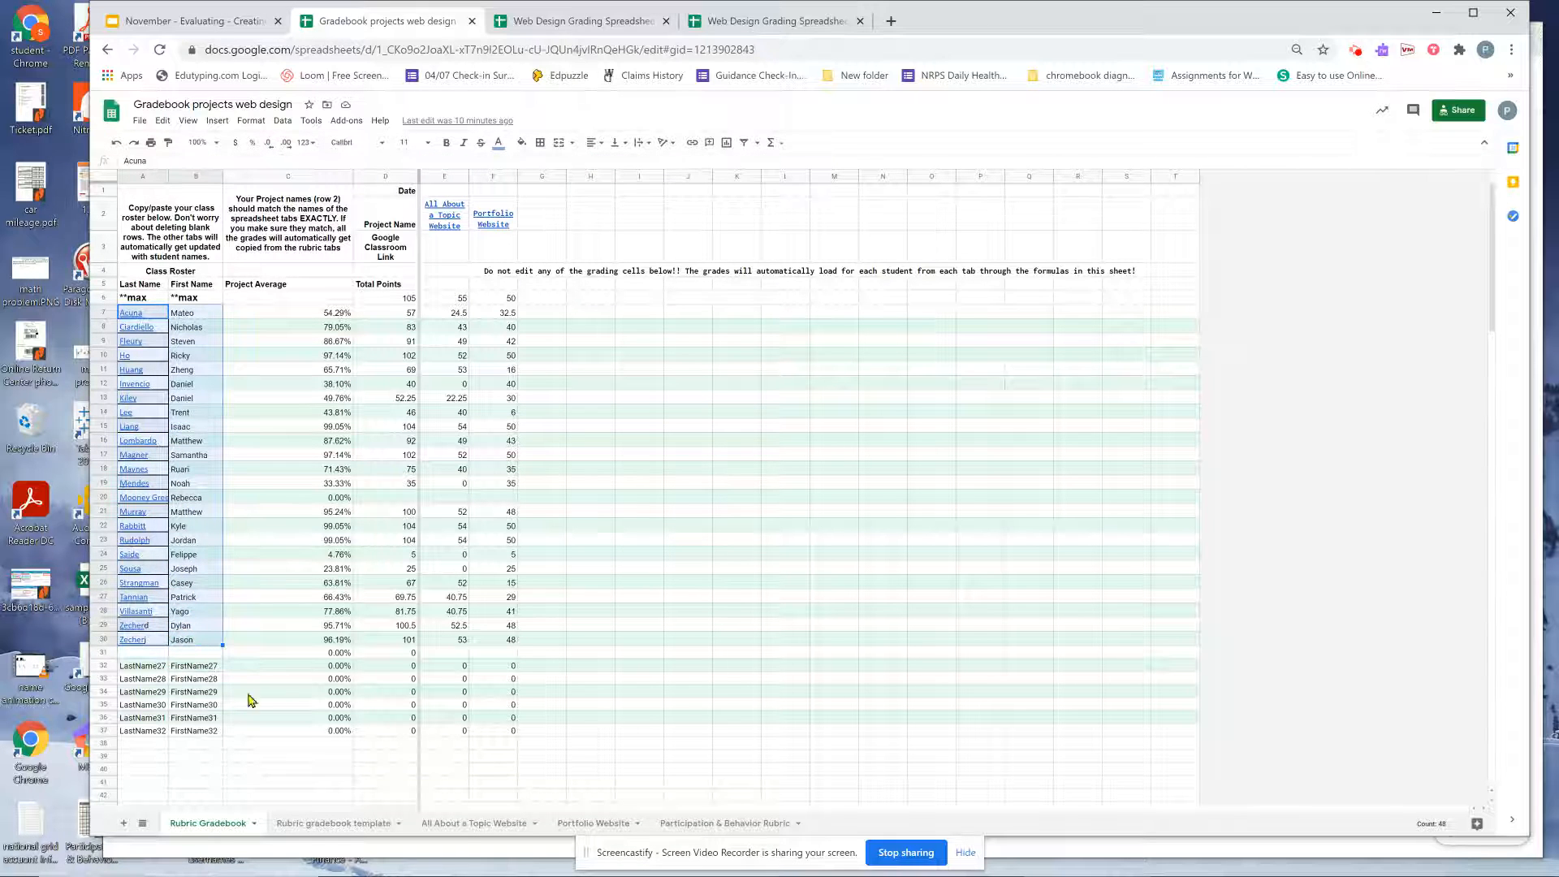
click(461, 825)
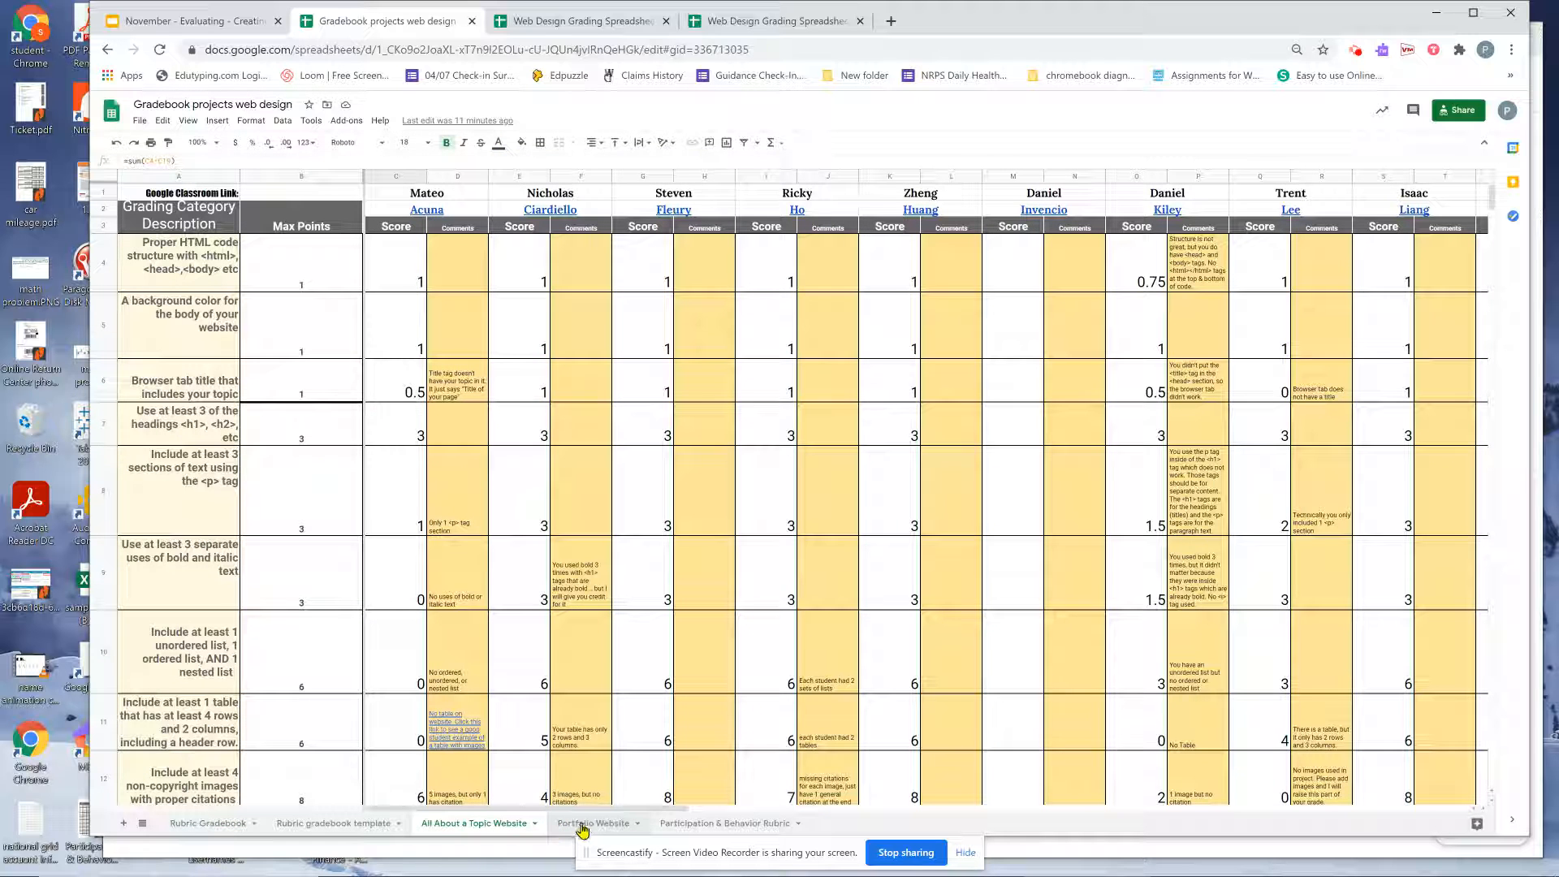
click(582, 825)
click(682, 825)
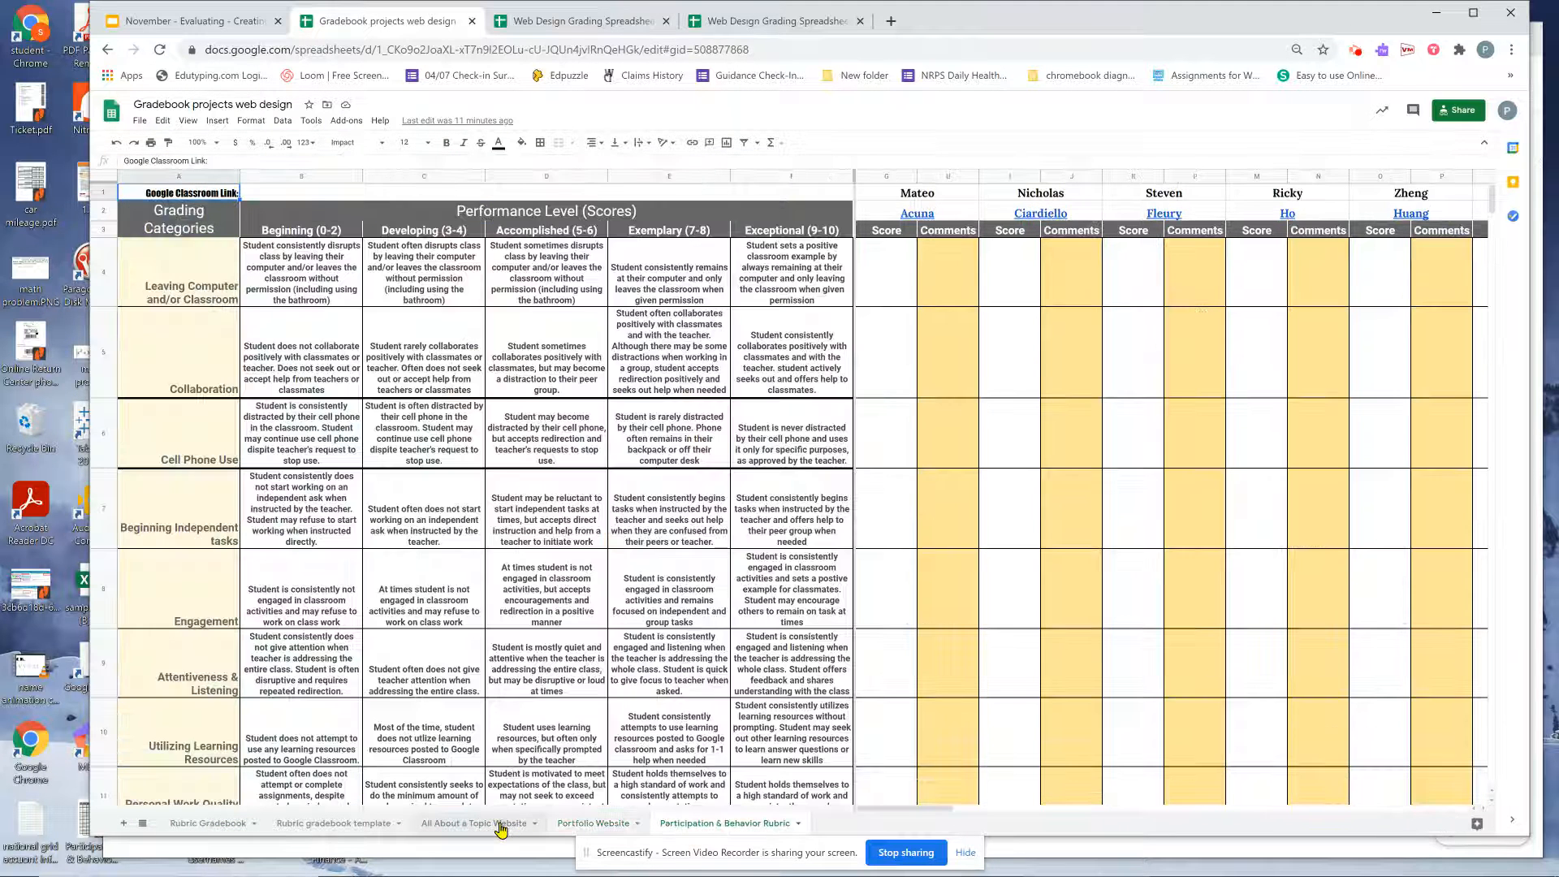
click(499, 824)
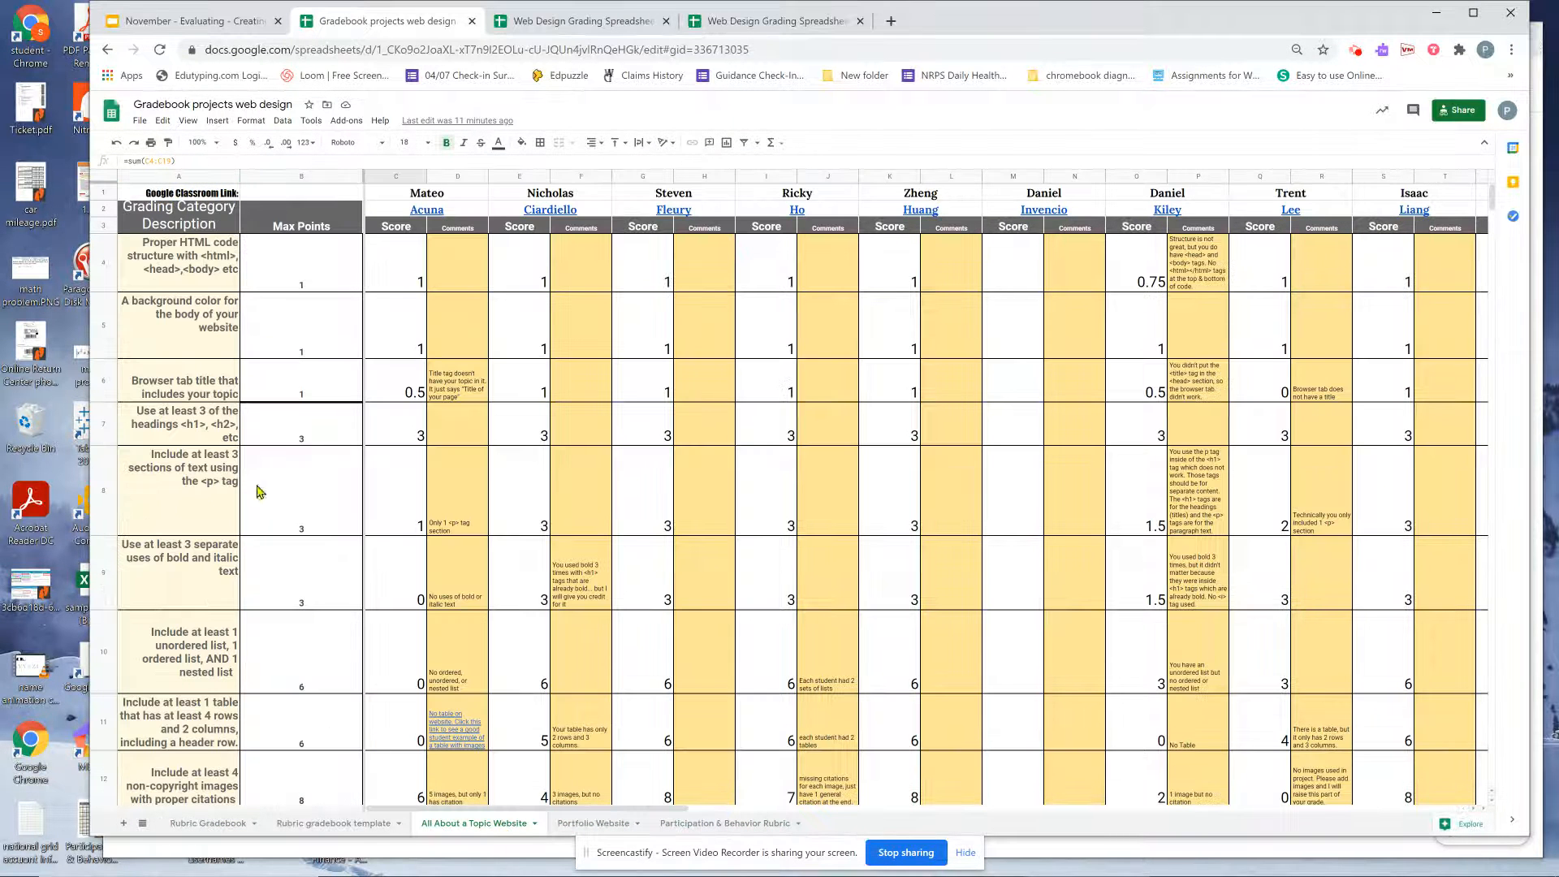
click(192, 250)
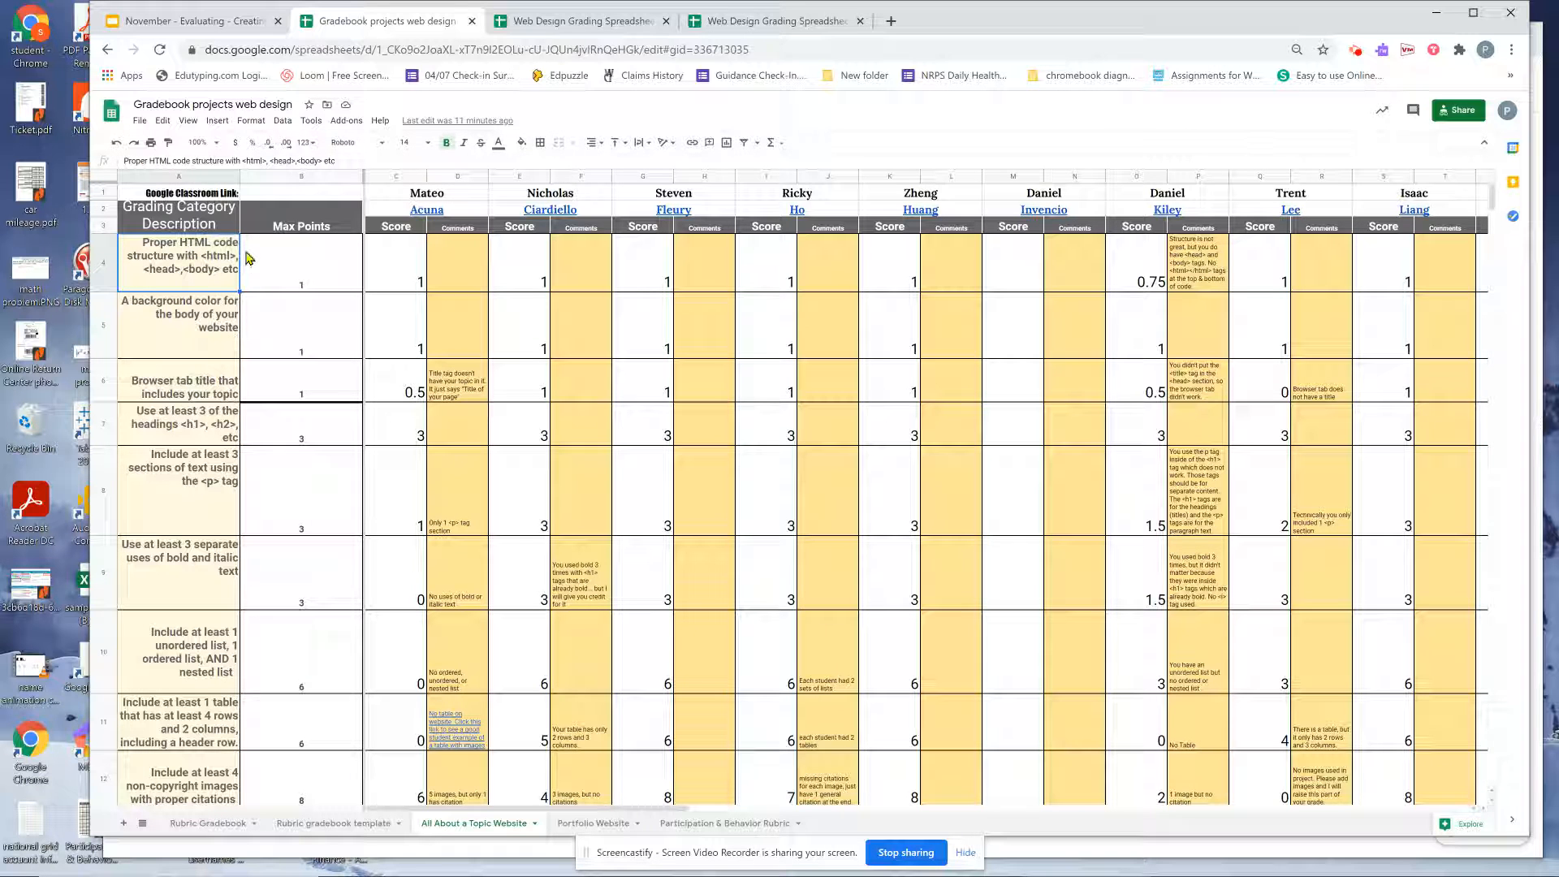
scroll(591, 609, down, 10)
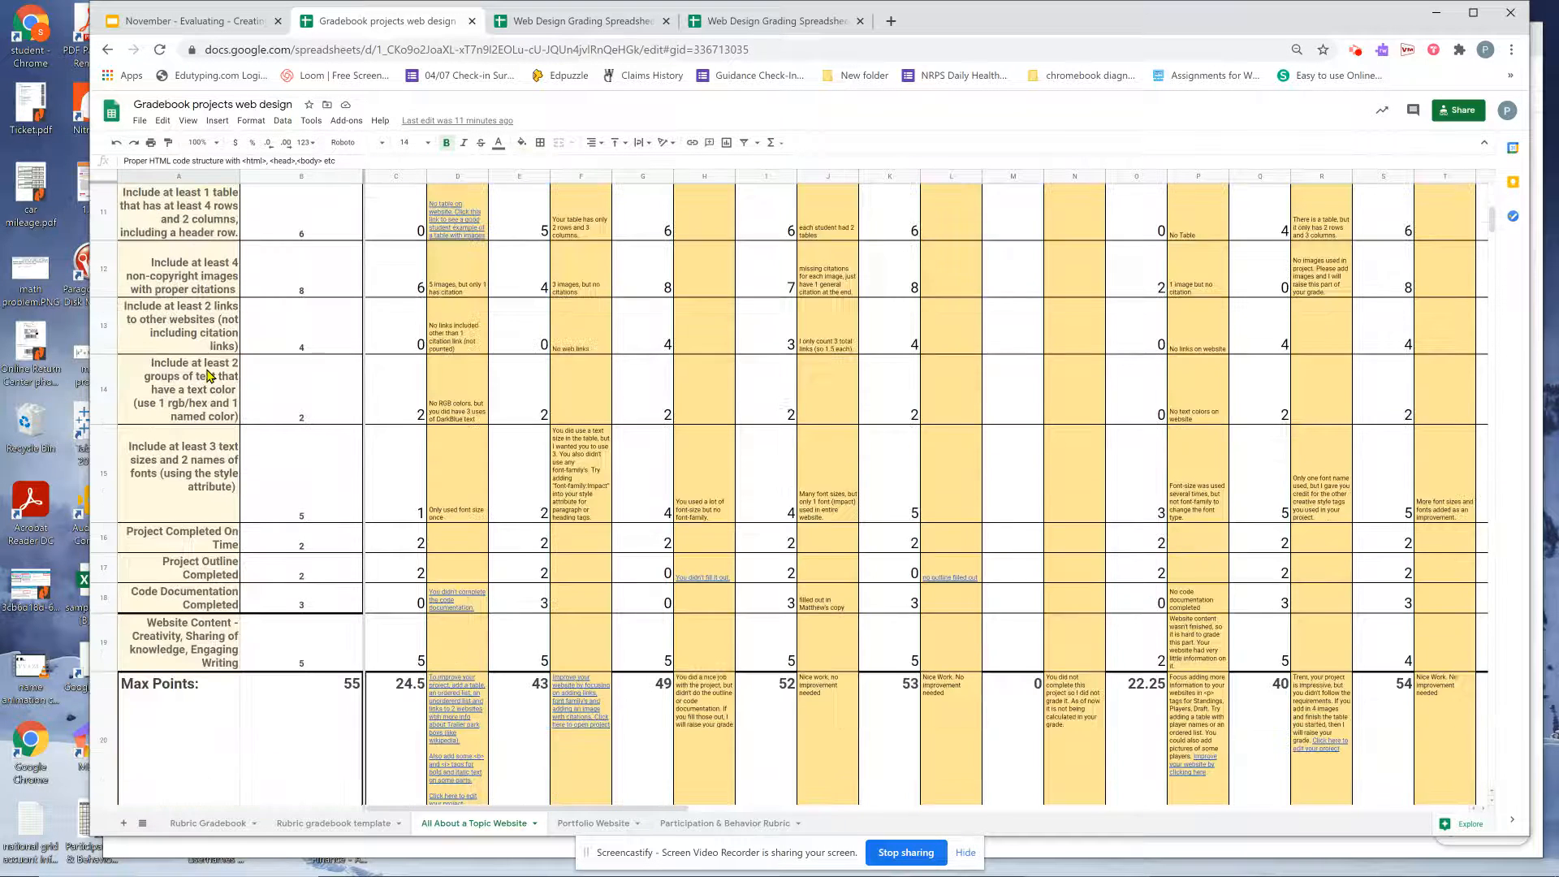
scroll(591, 609, up, 12)
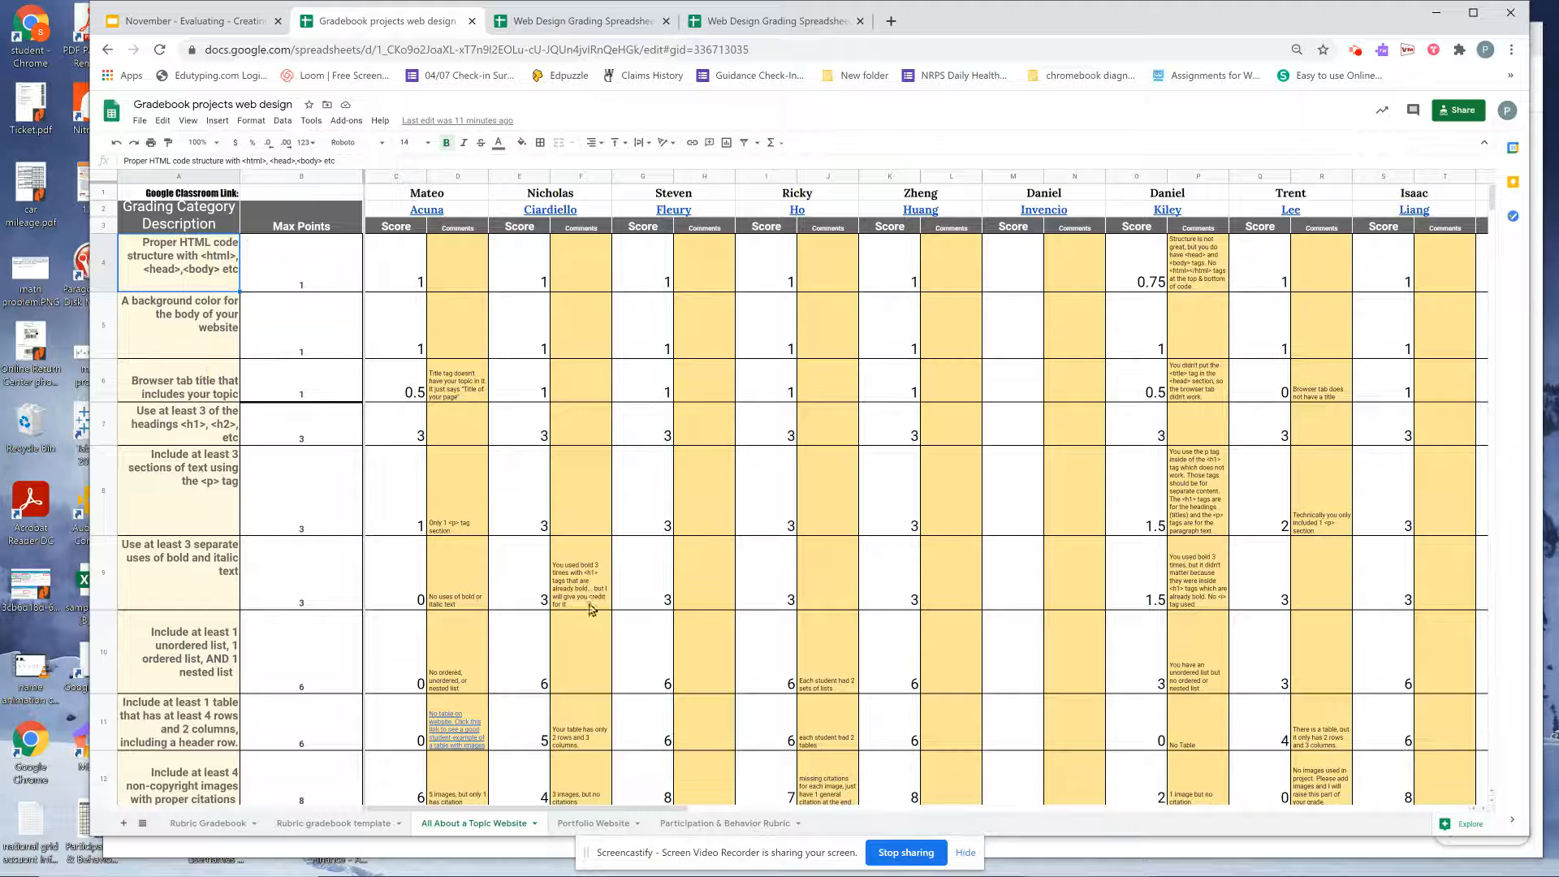
click(696, 823)
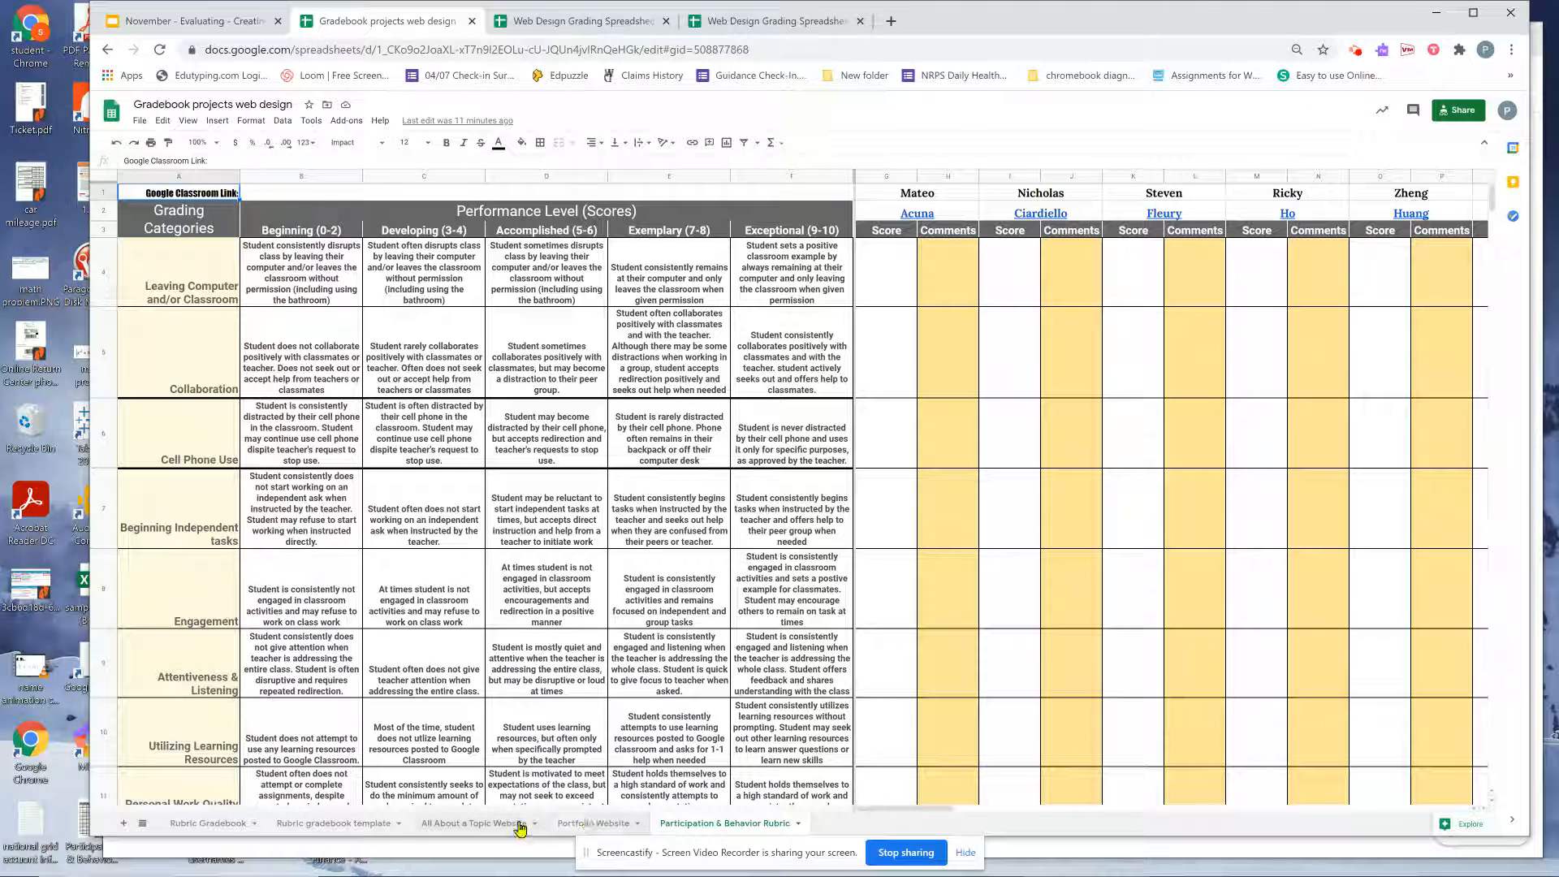
click(429, 828)
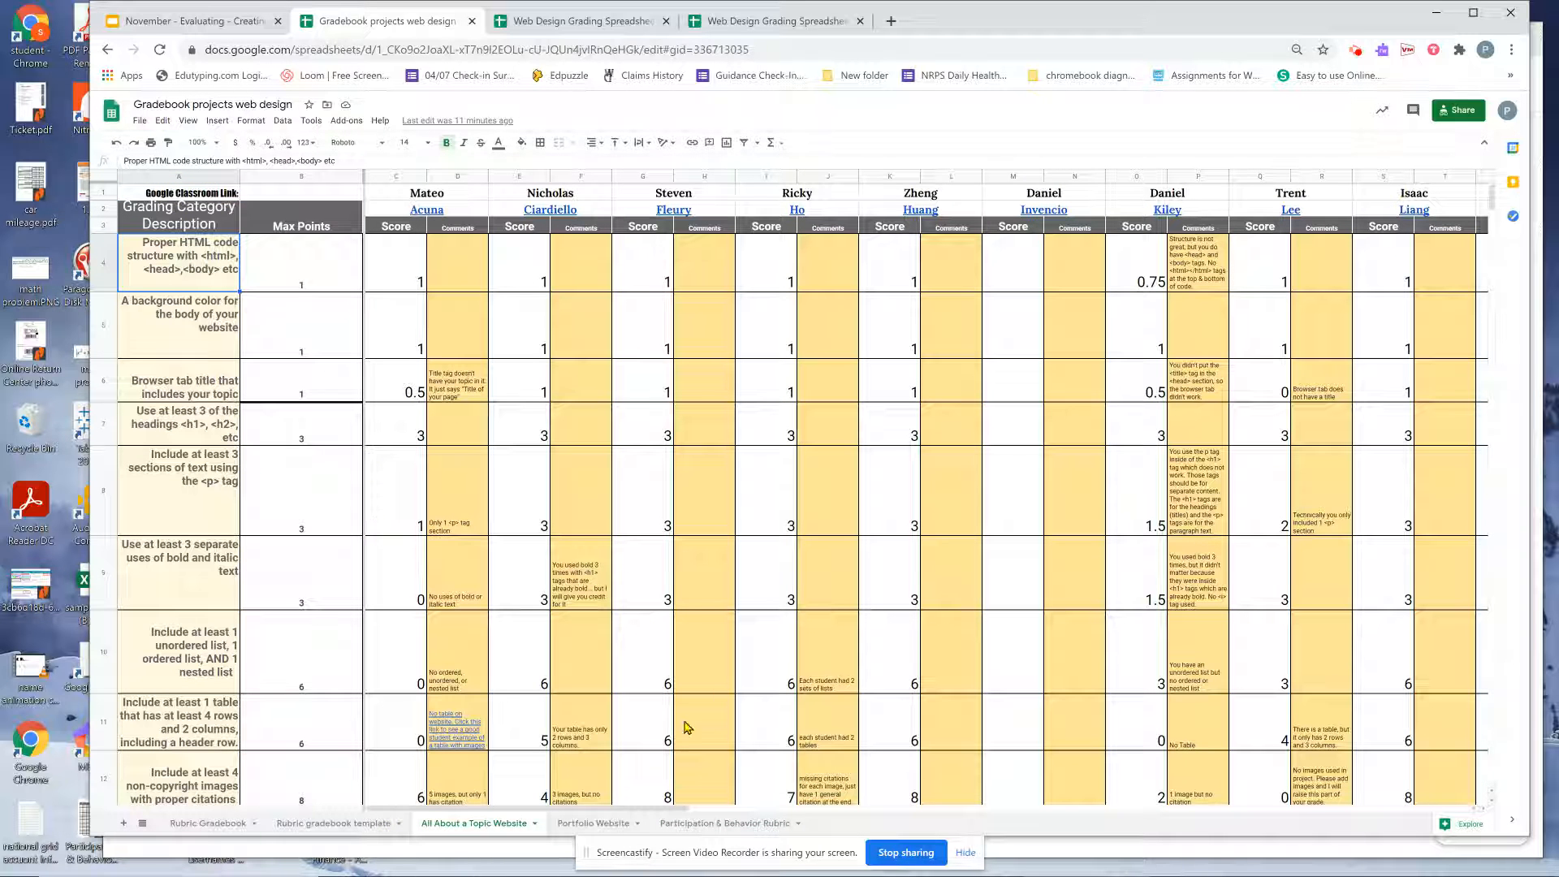
click(669, 808)
drag(668, 808, 647, 744)
click(1209, 383)
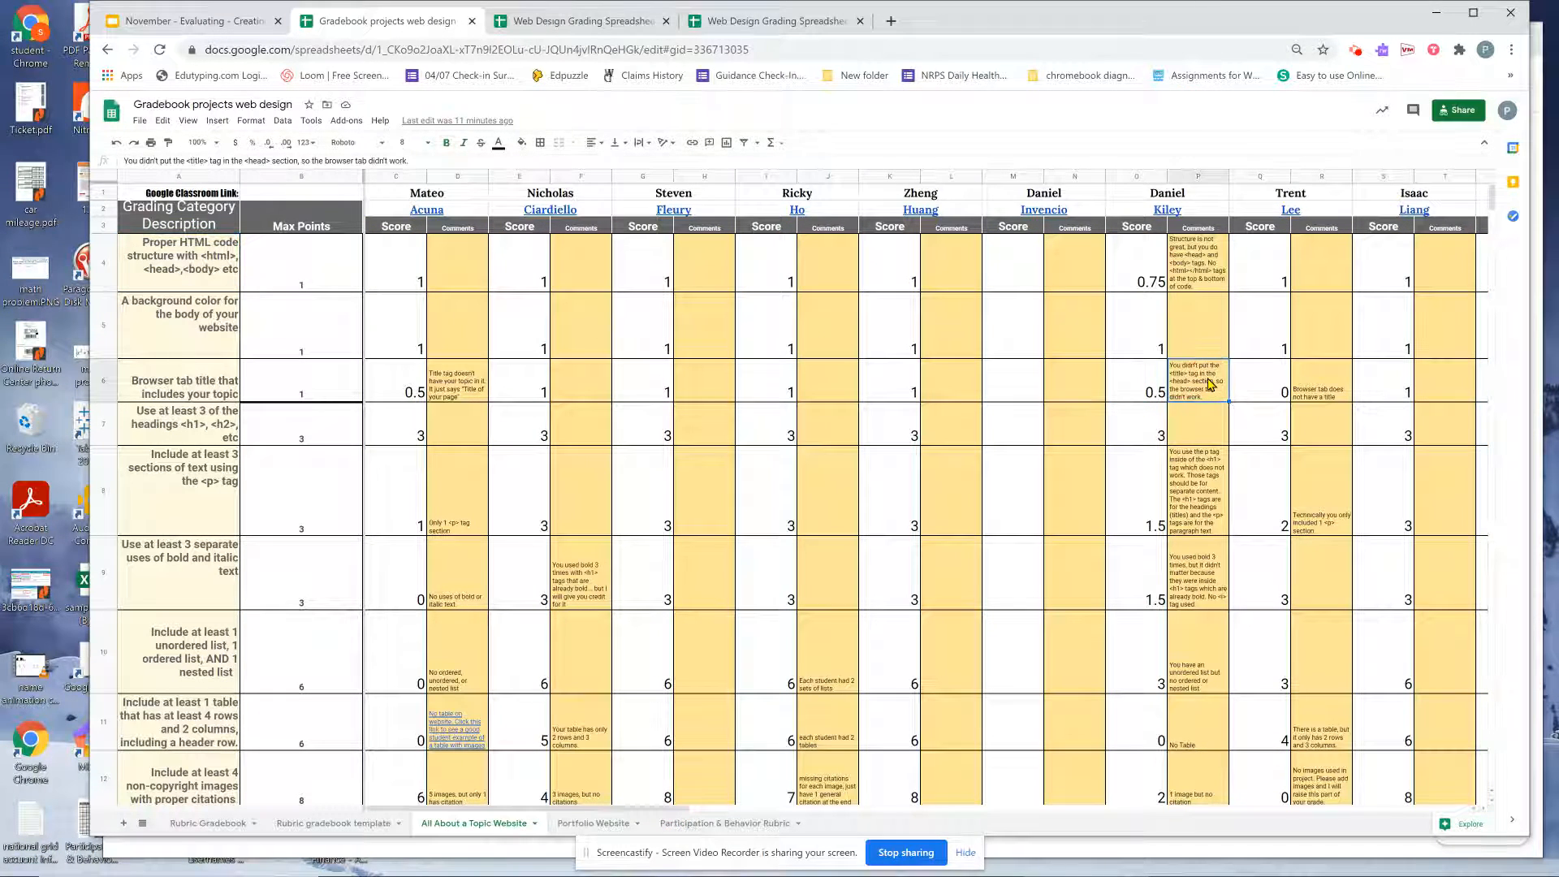
drag(663, 806, 534, 777)
click(559, 29)
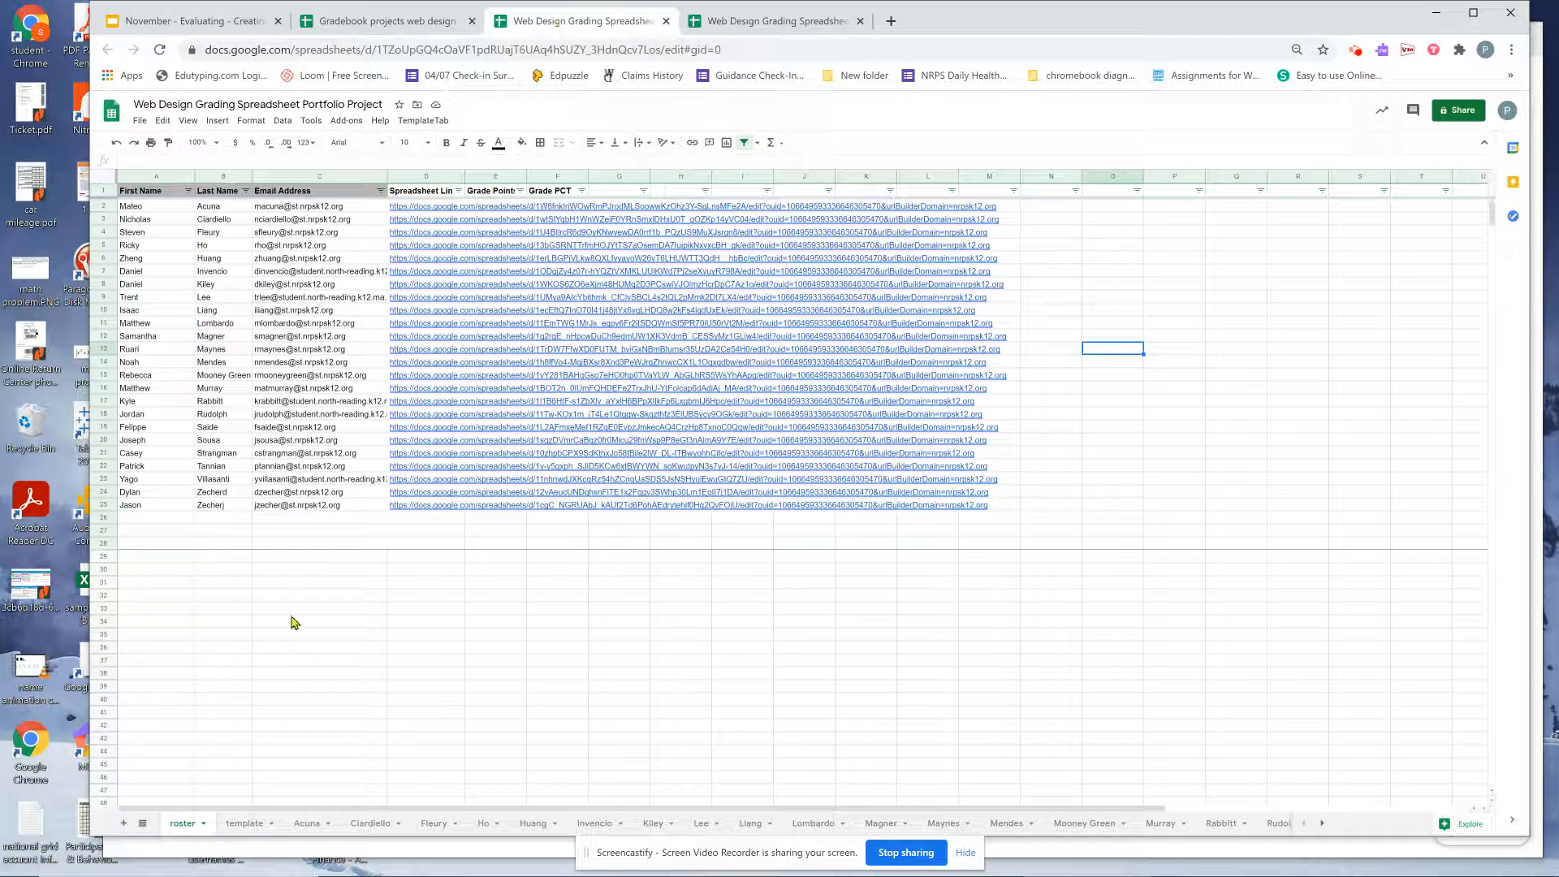
Browse two student grading sheets and inspect the formula that pulls in a rubric score.
click(300, 823)
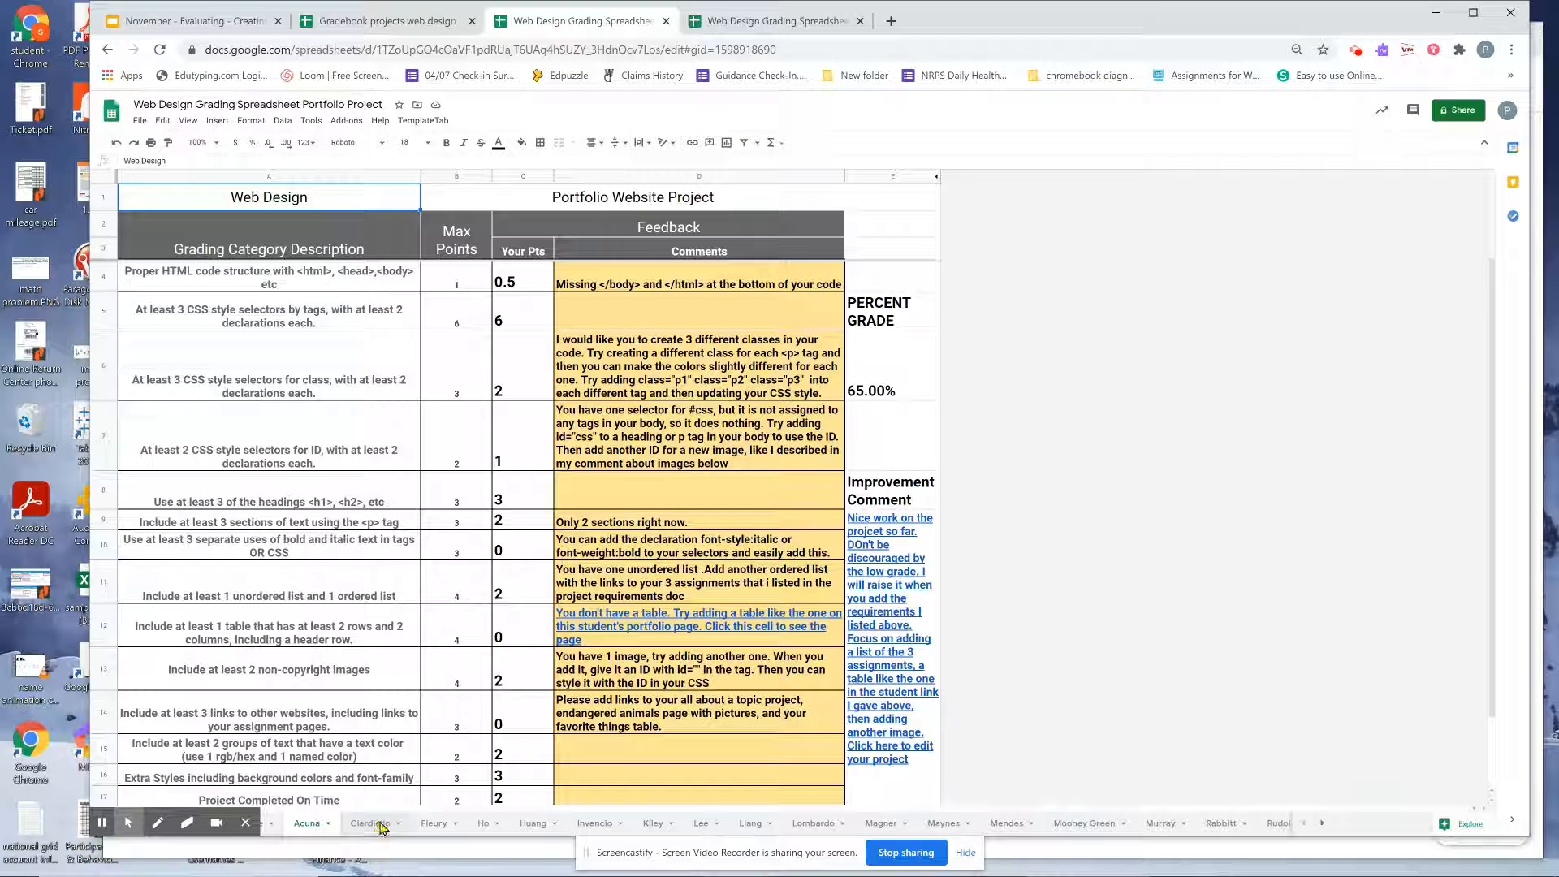
click(372, 823)
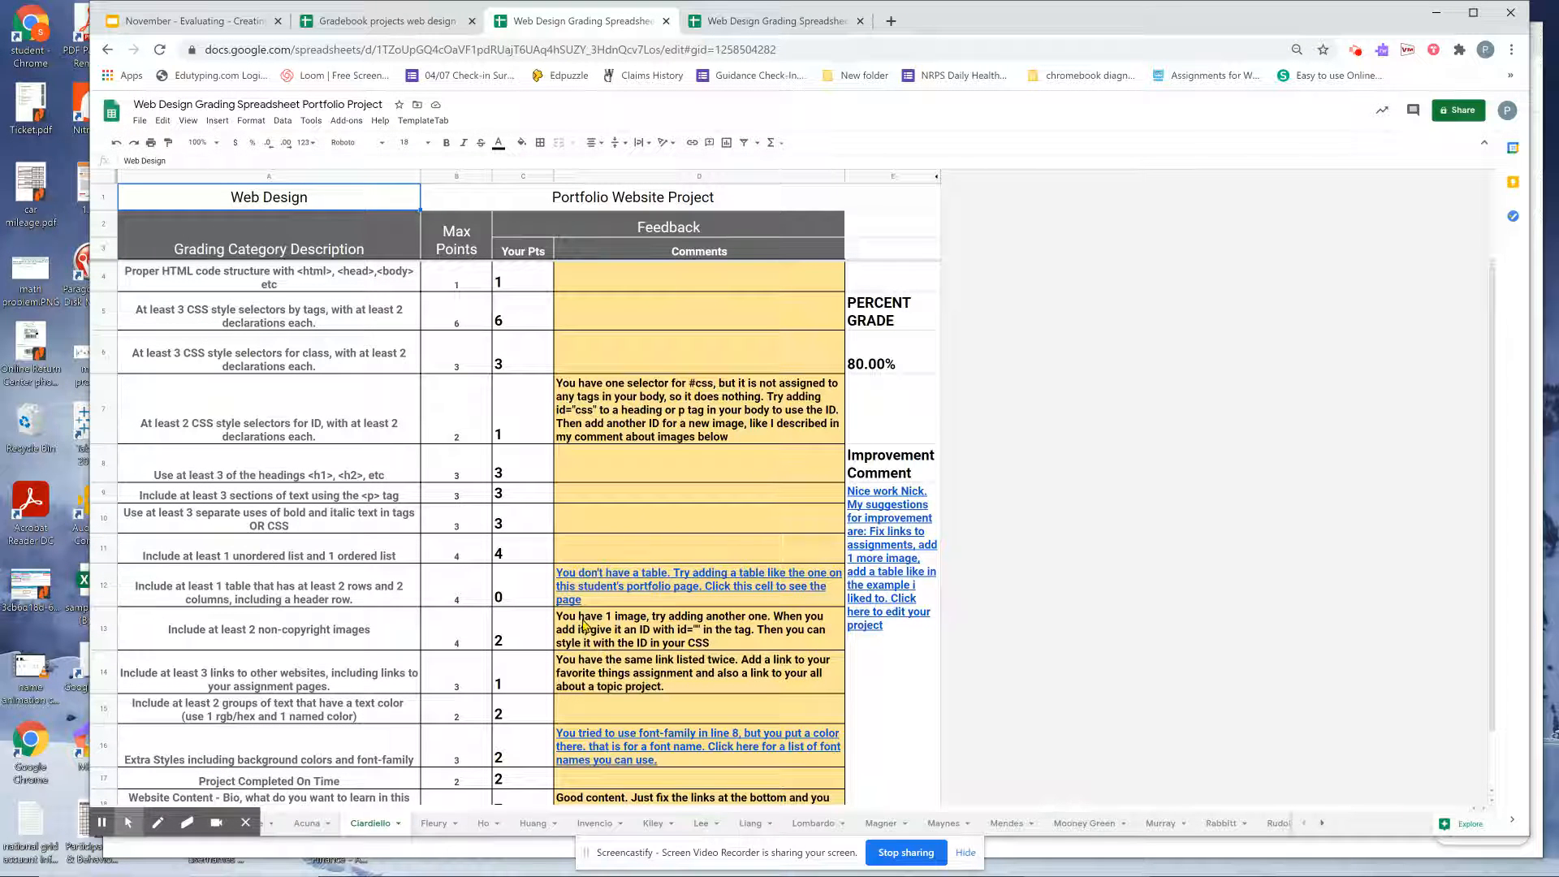
click(611, 411)
click(526, 418)
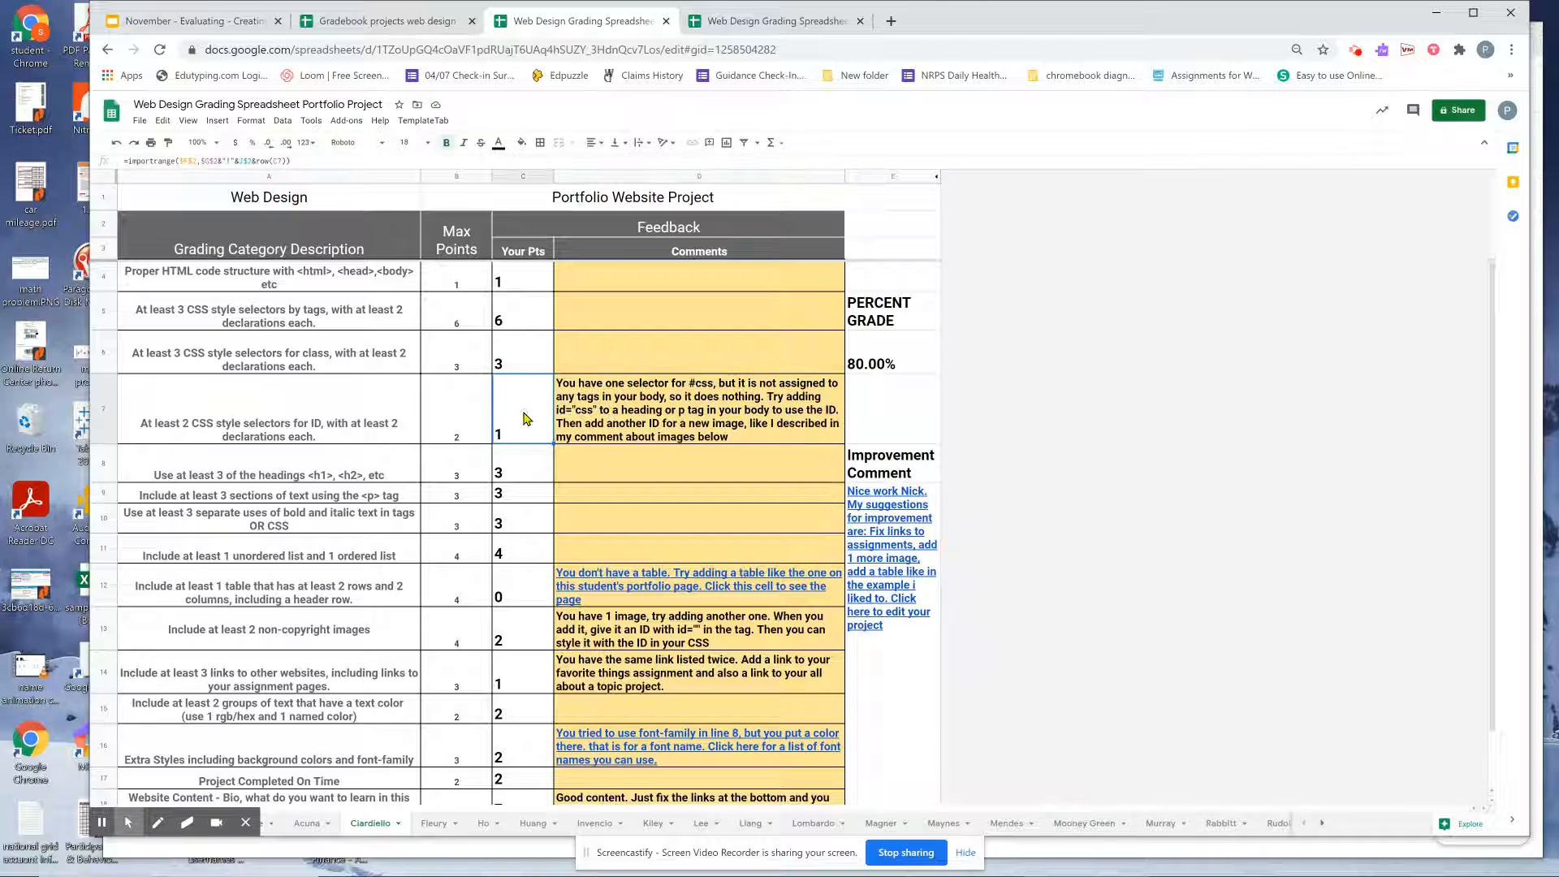
Glance at the Gradebook projects file, view two more student sheets, then return to the roster.
click(427, 8)
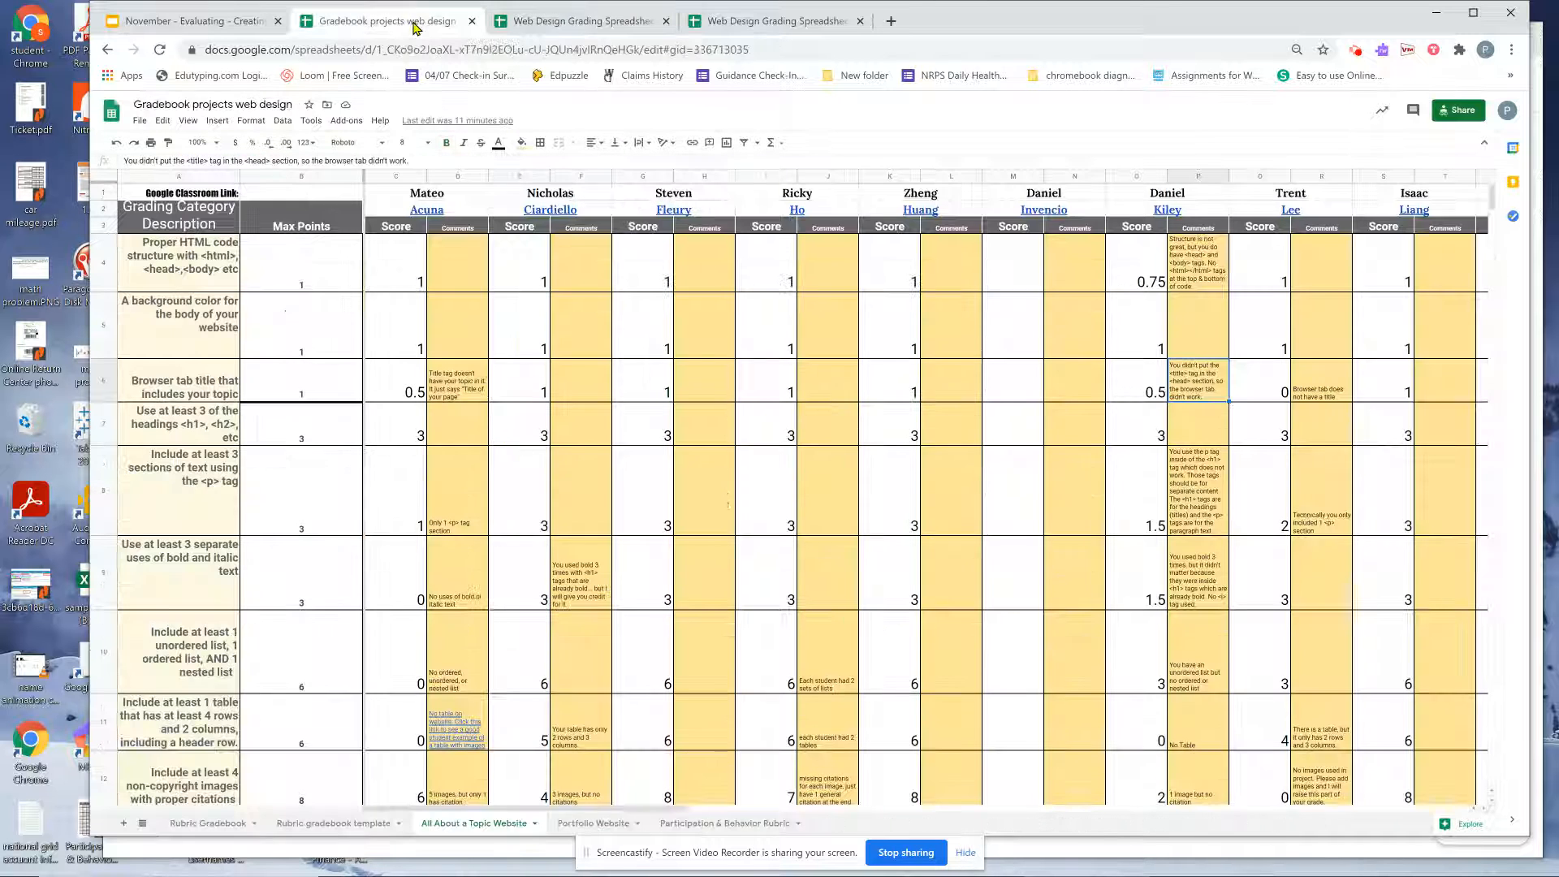
click(585, 33)
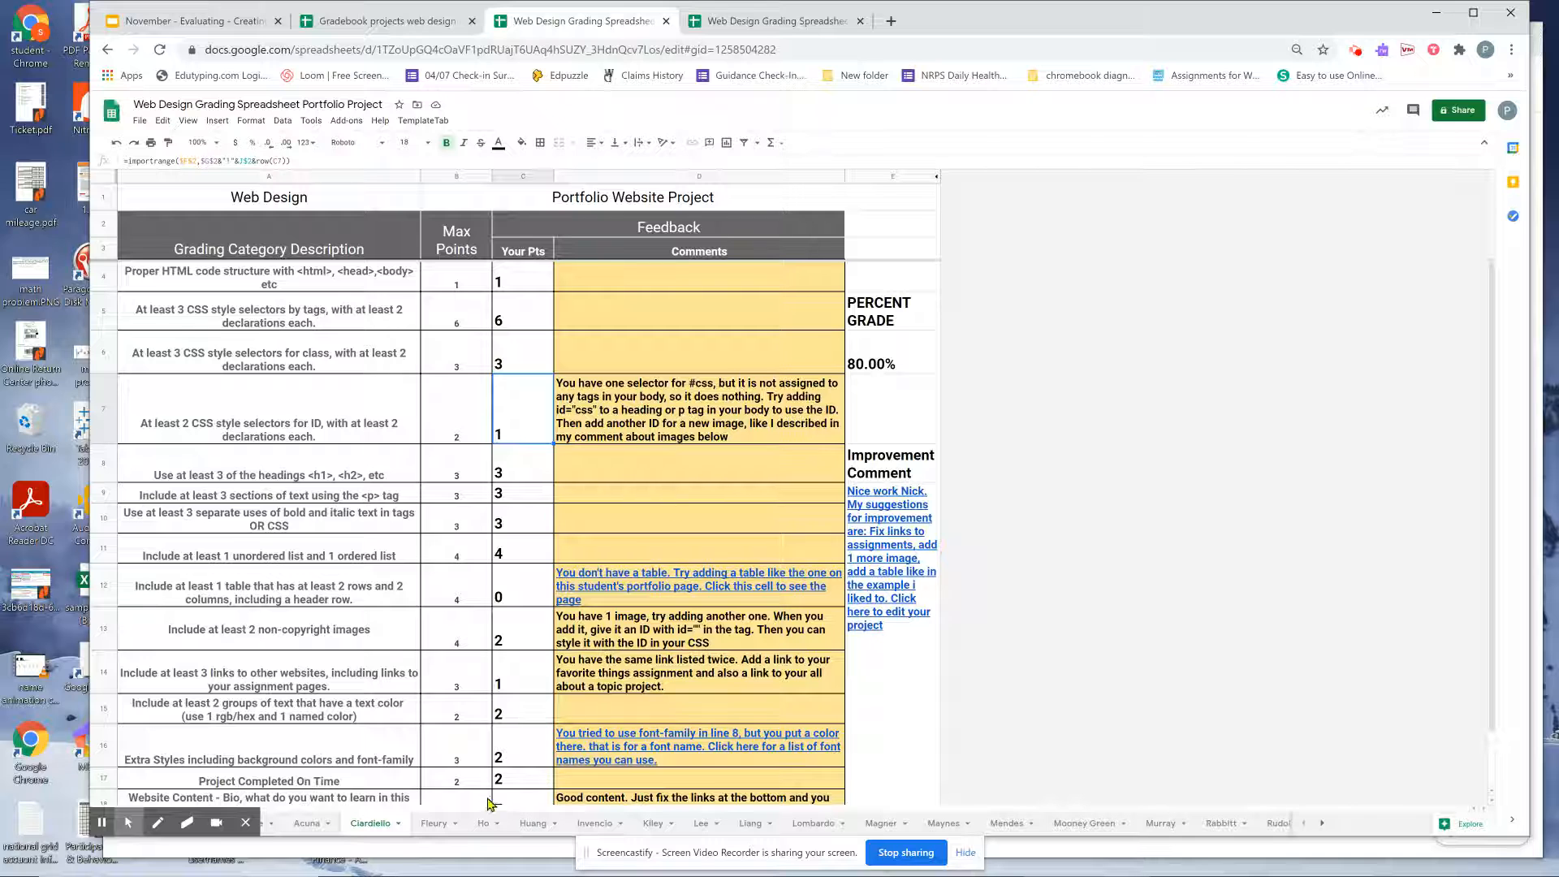
click(436, 825)
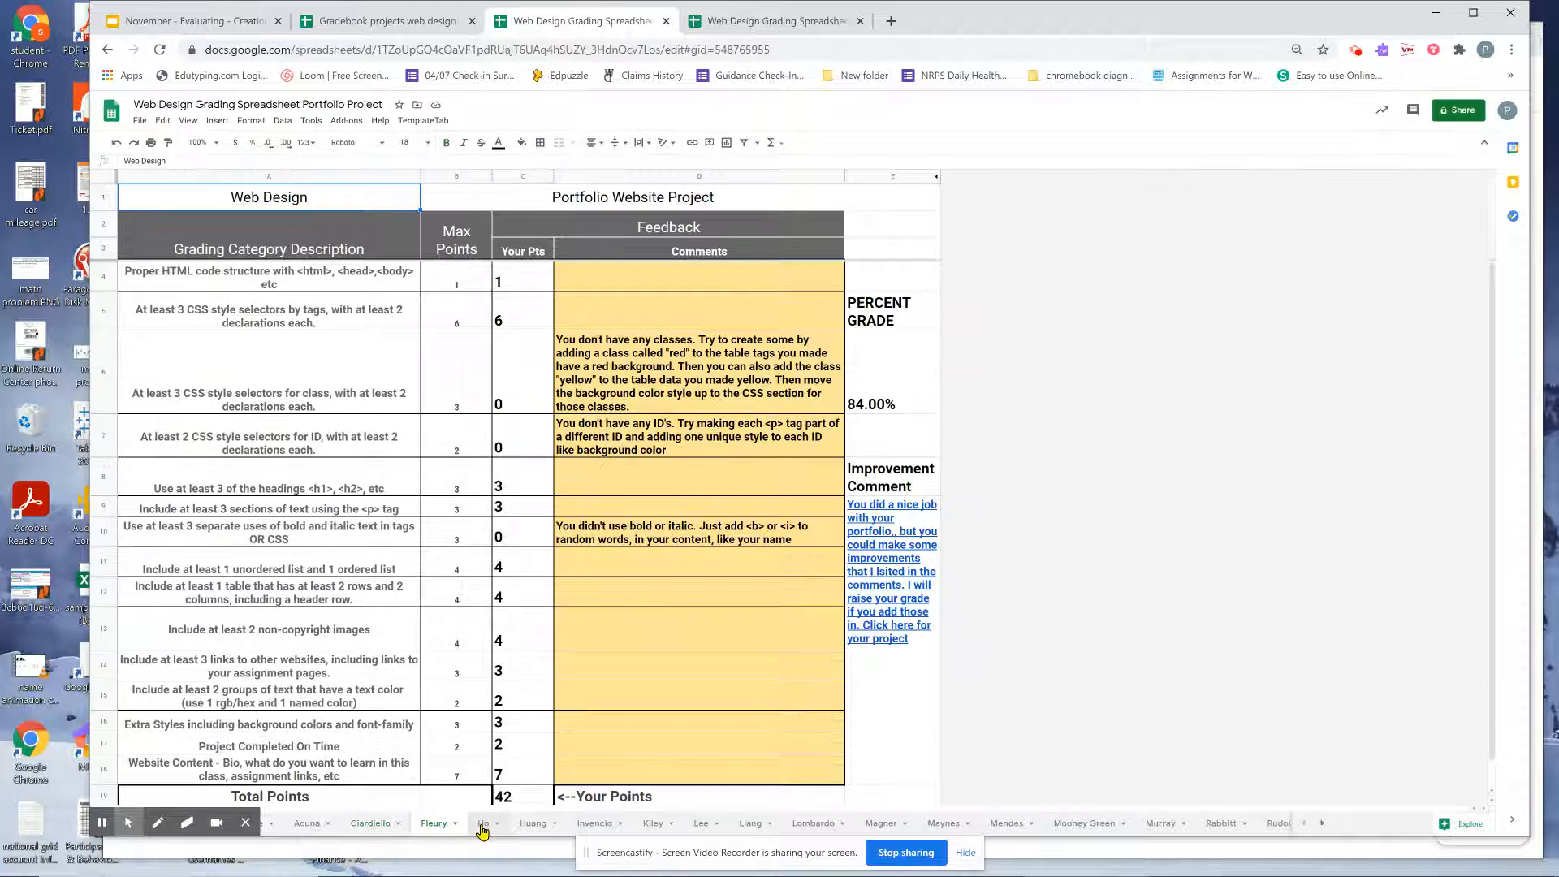
click(483, 826)
click(180, 824)
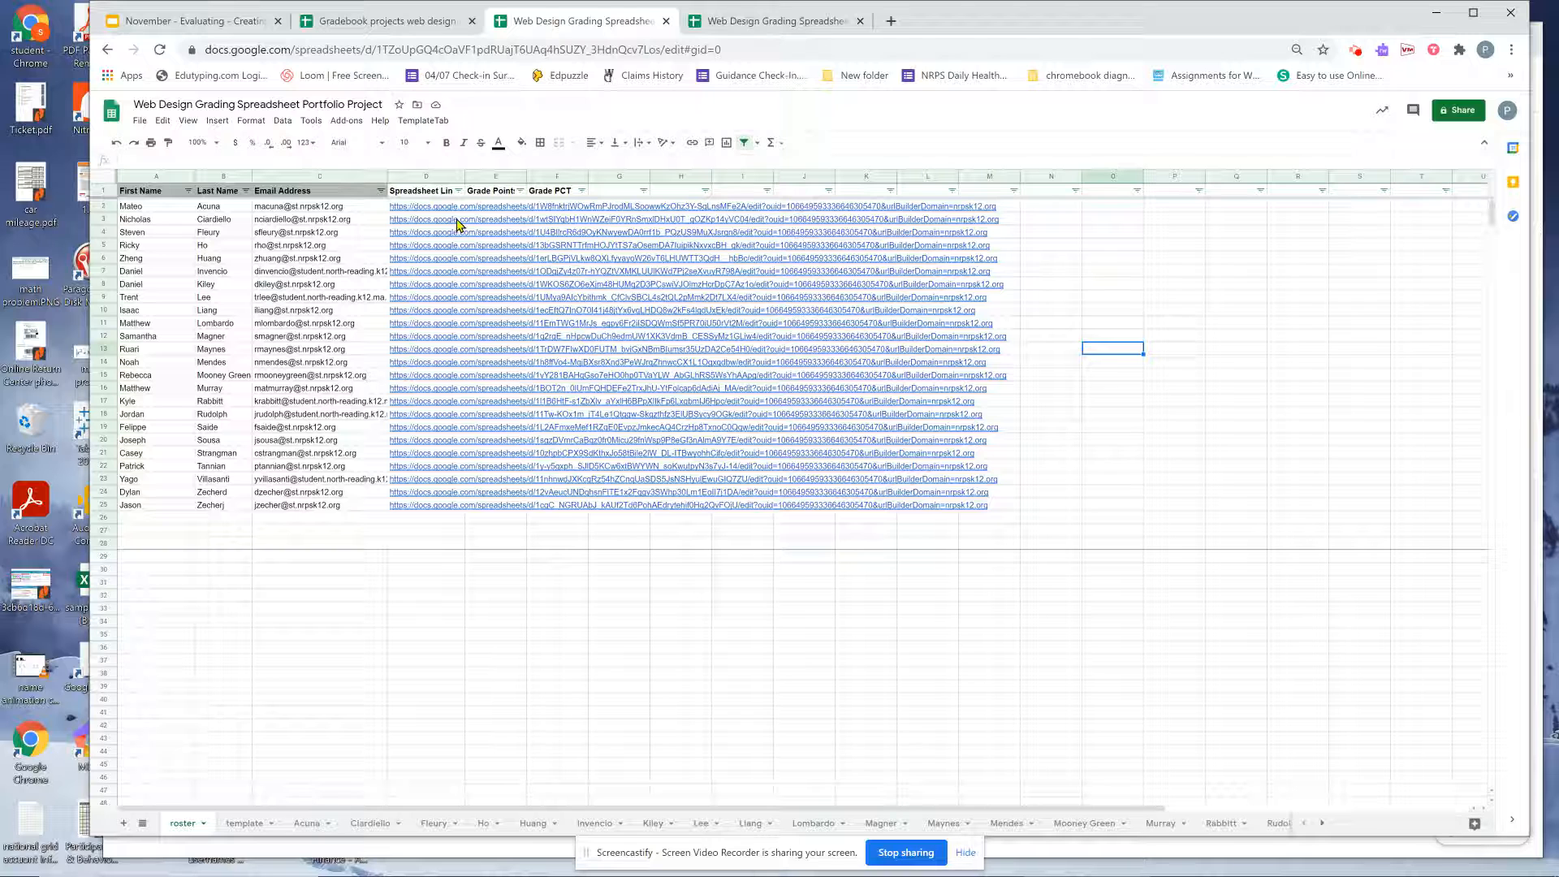
Open a student's Spreadsheet Link in a new tab, then return to Gradebook projects web design.
click(412, 258)
click(414, 414)
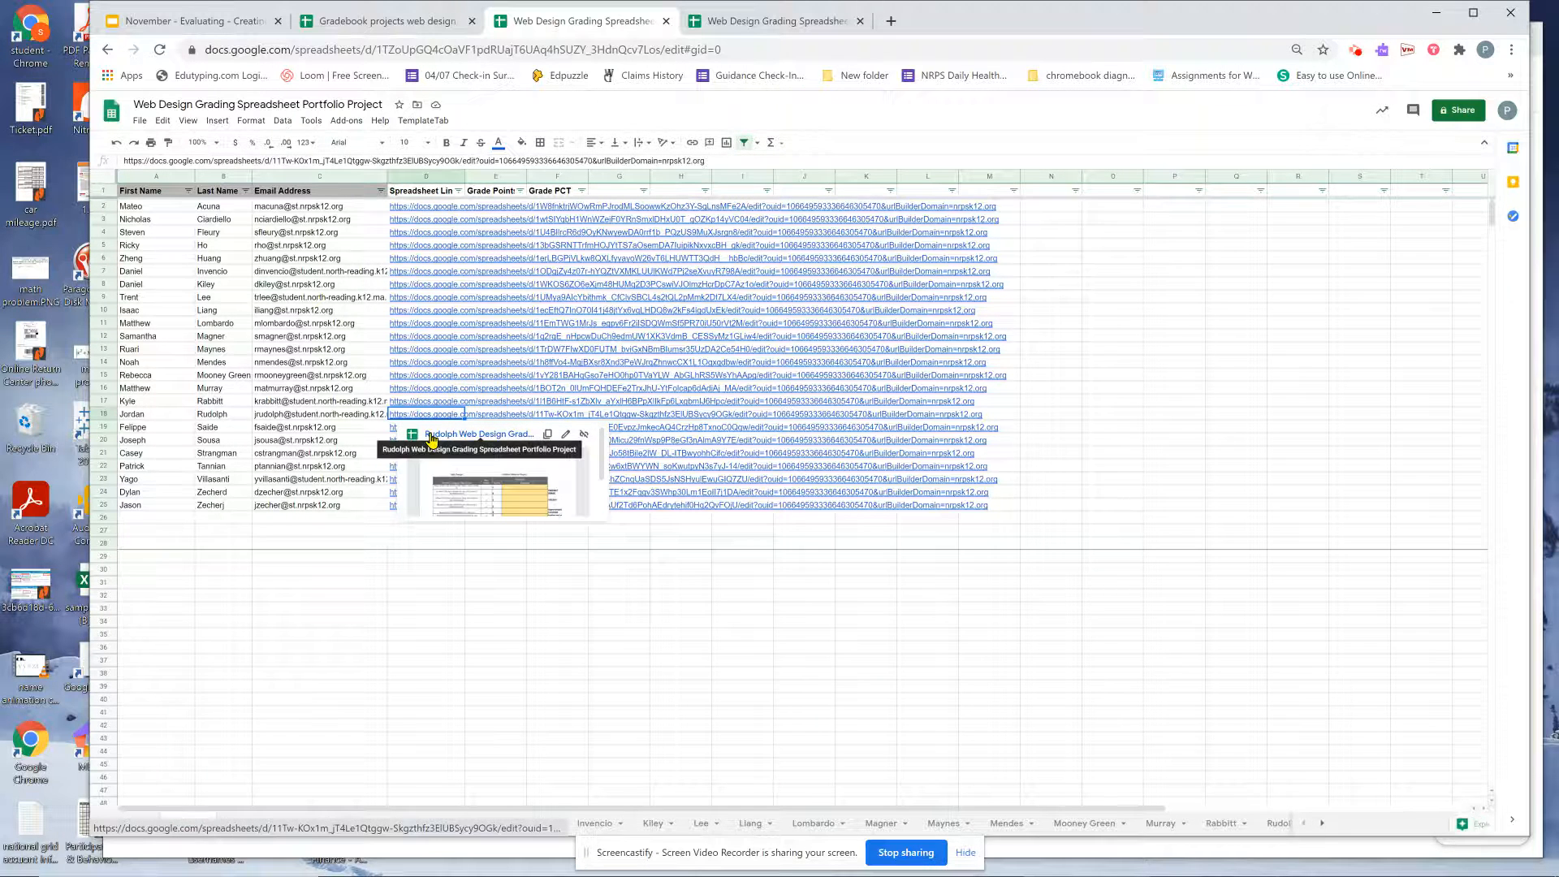
click(431, 435)
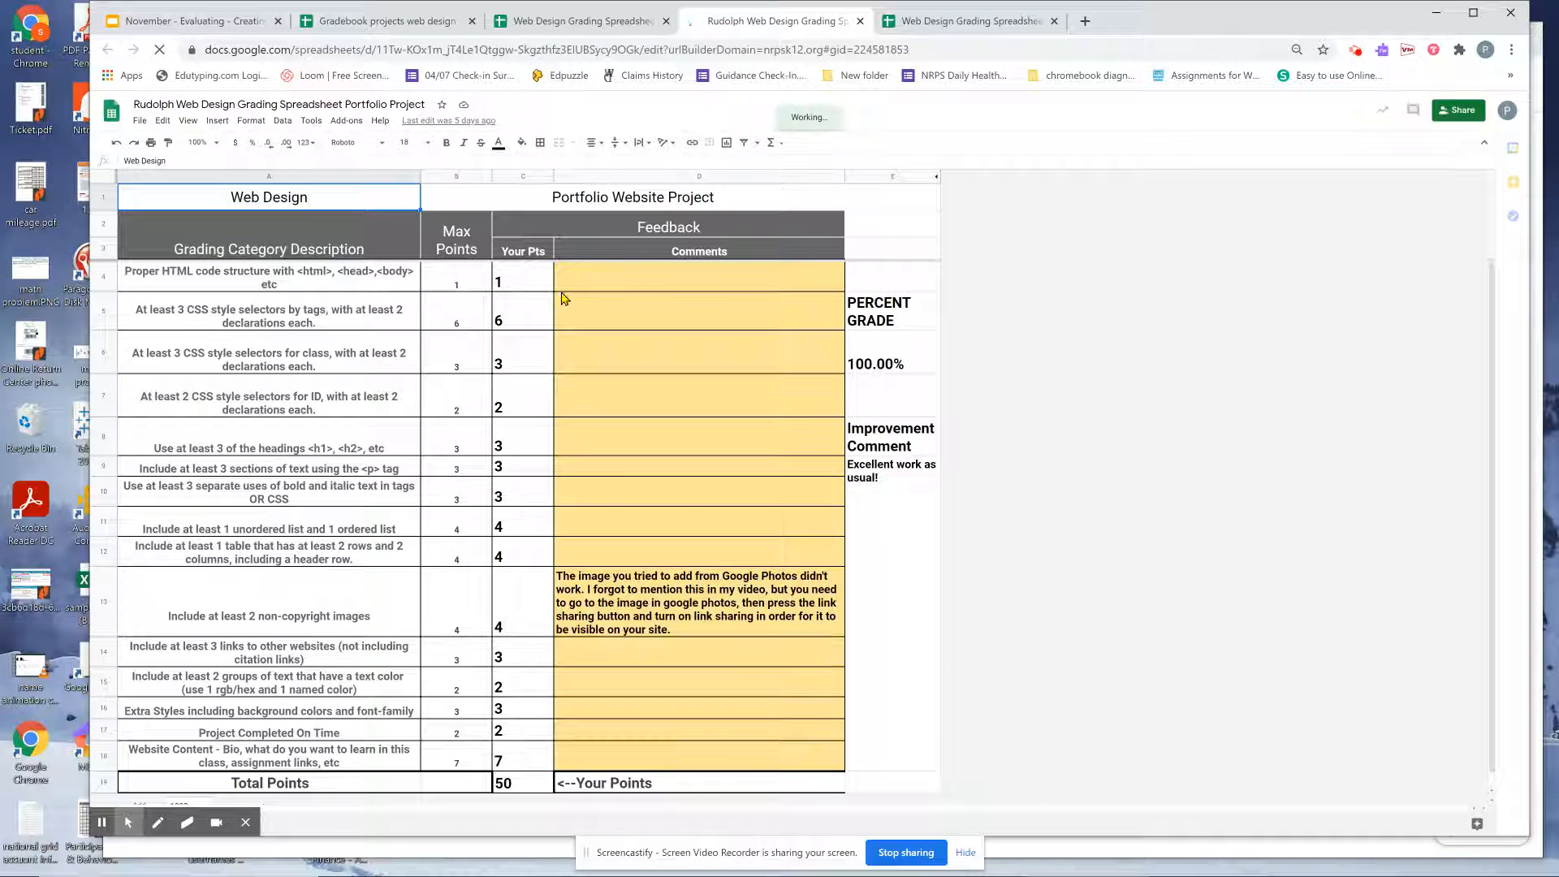
click(396, 25)
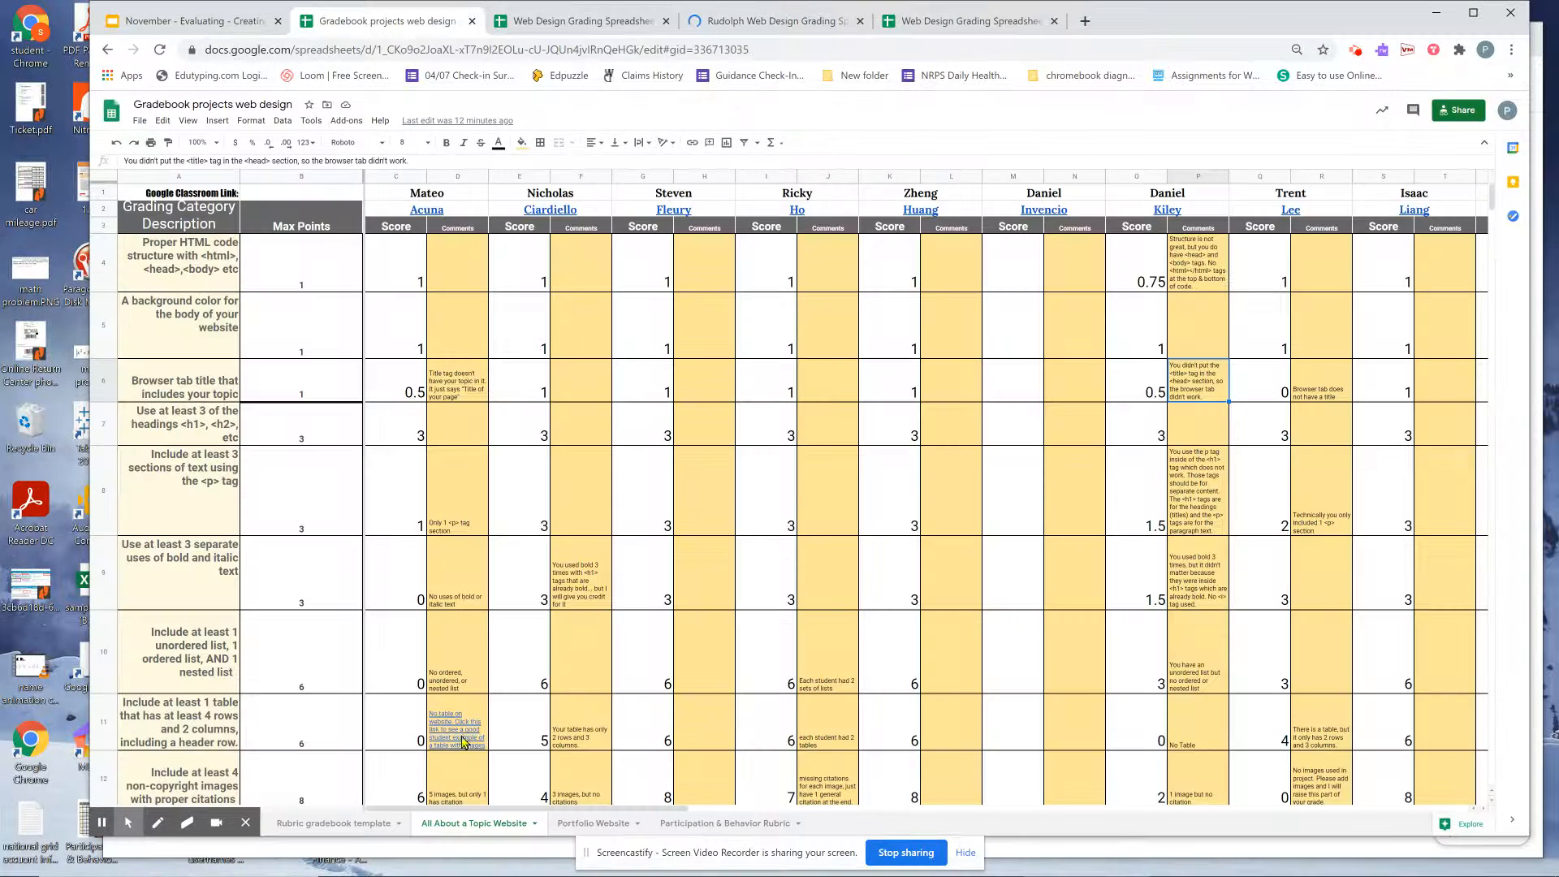
Compare Portfolio Website scores with the student's spreadsheet and view the Rubric Gradebook totals.
click(571, 823)
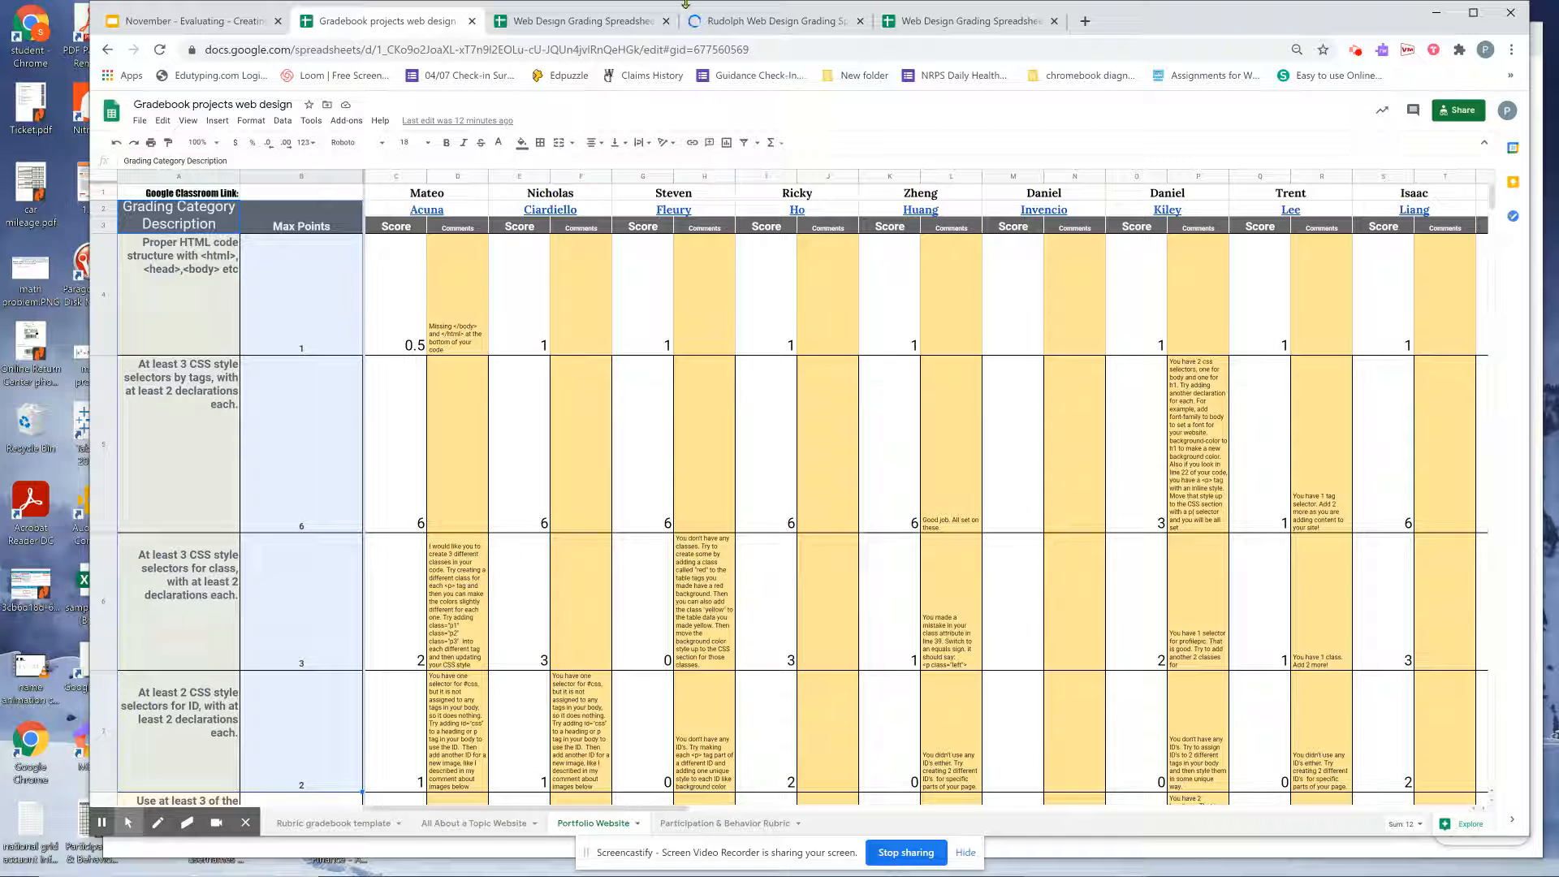
click(709, 30)
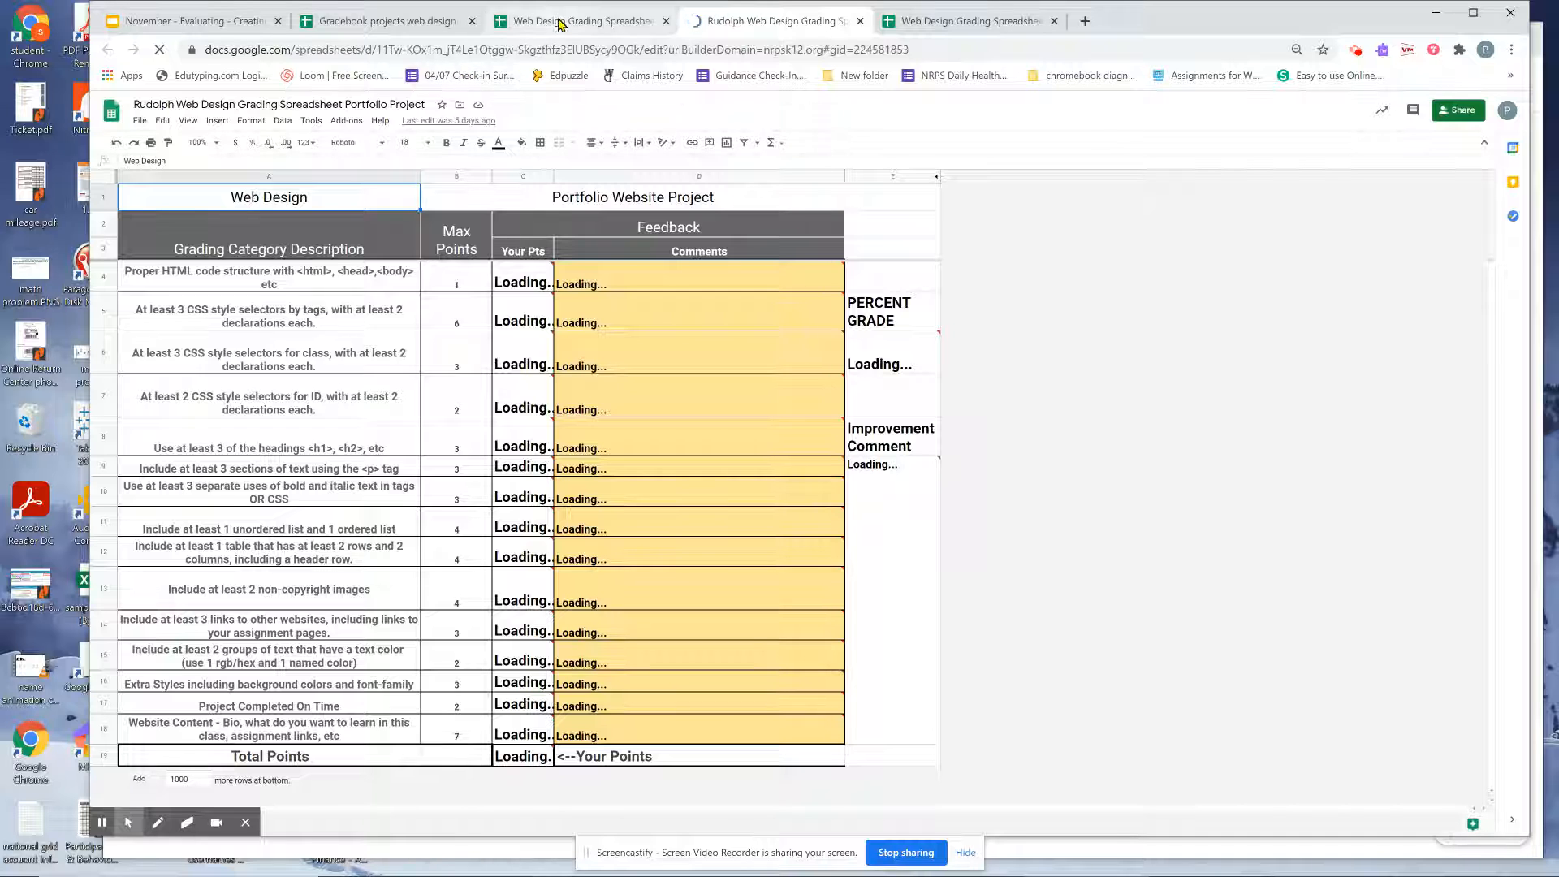
click(382, 21)
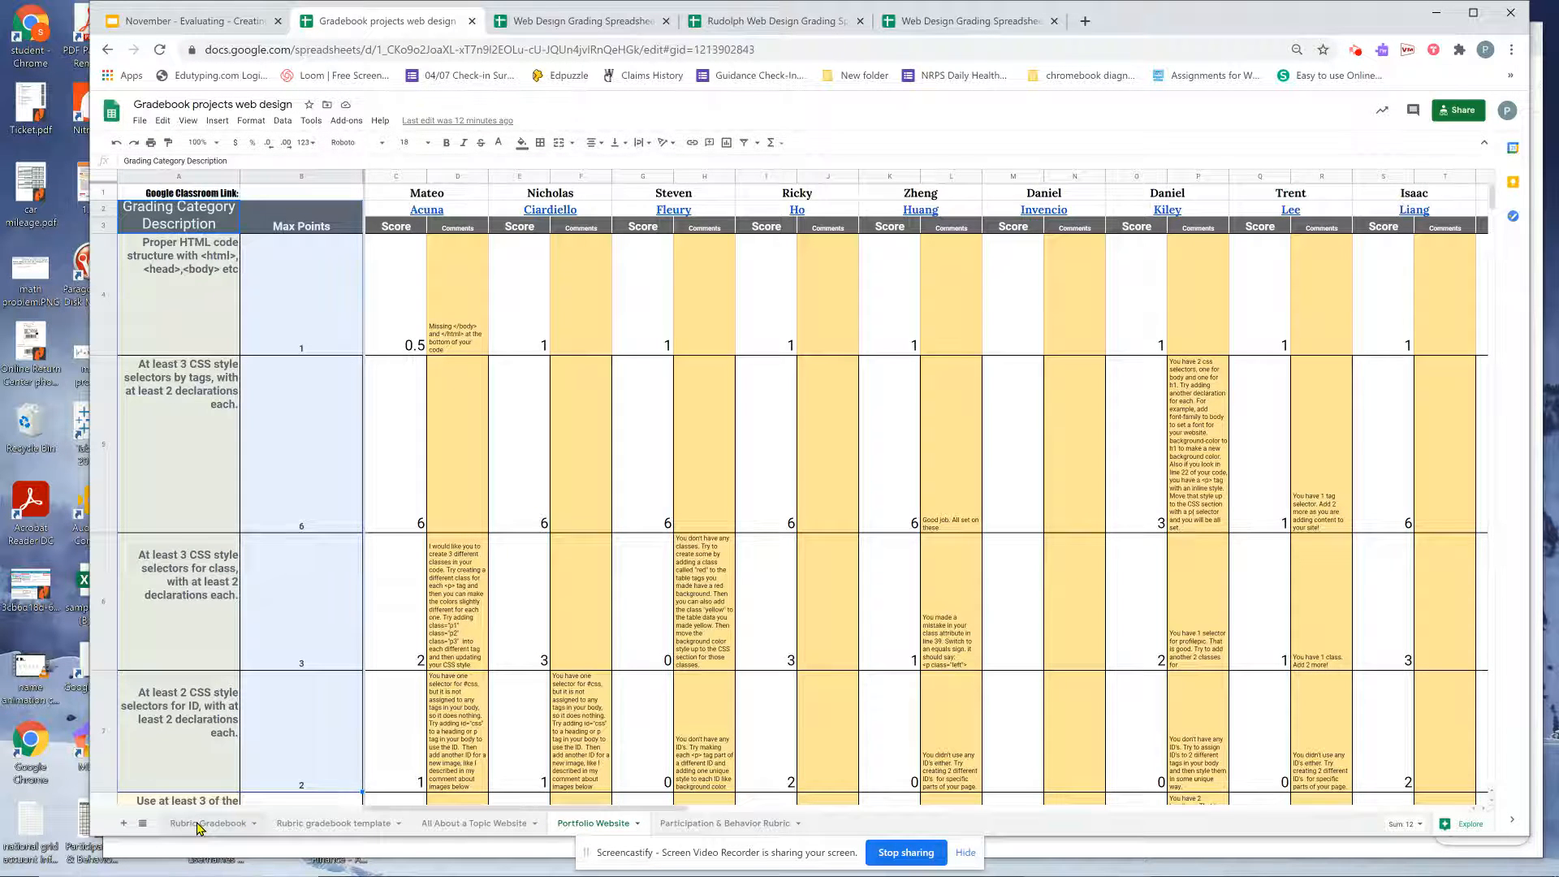
click(210, 825)
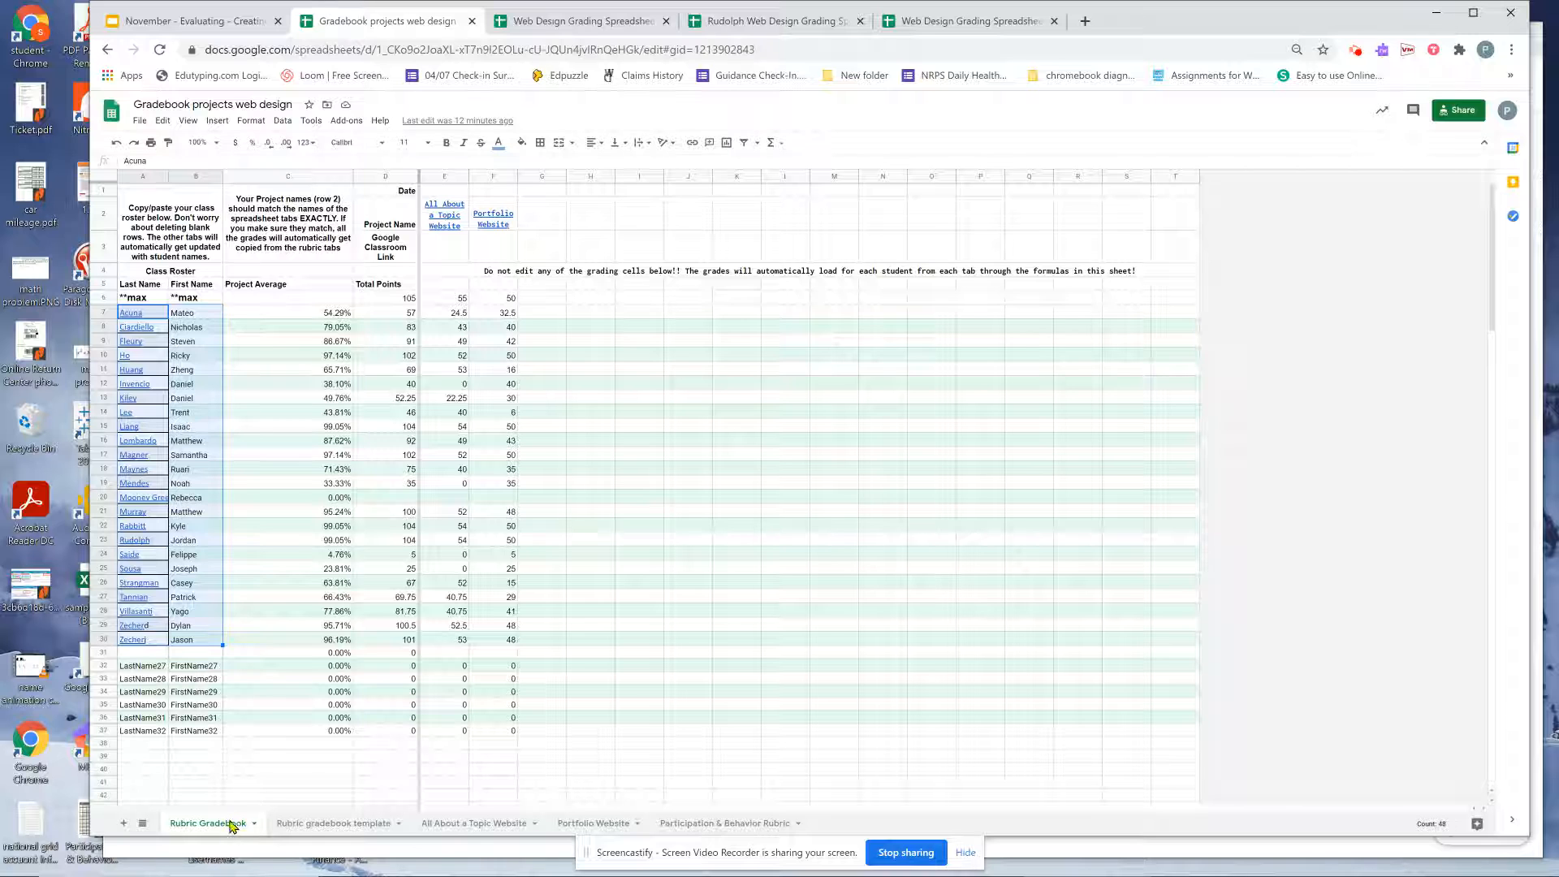
click(812, 20)
Close the duplicate grading spreadsheet tabs and return to the rubrics presentation.
click(859, 20)
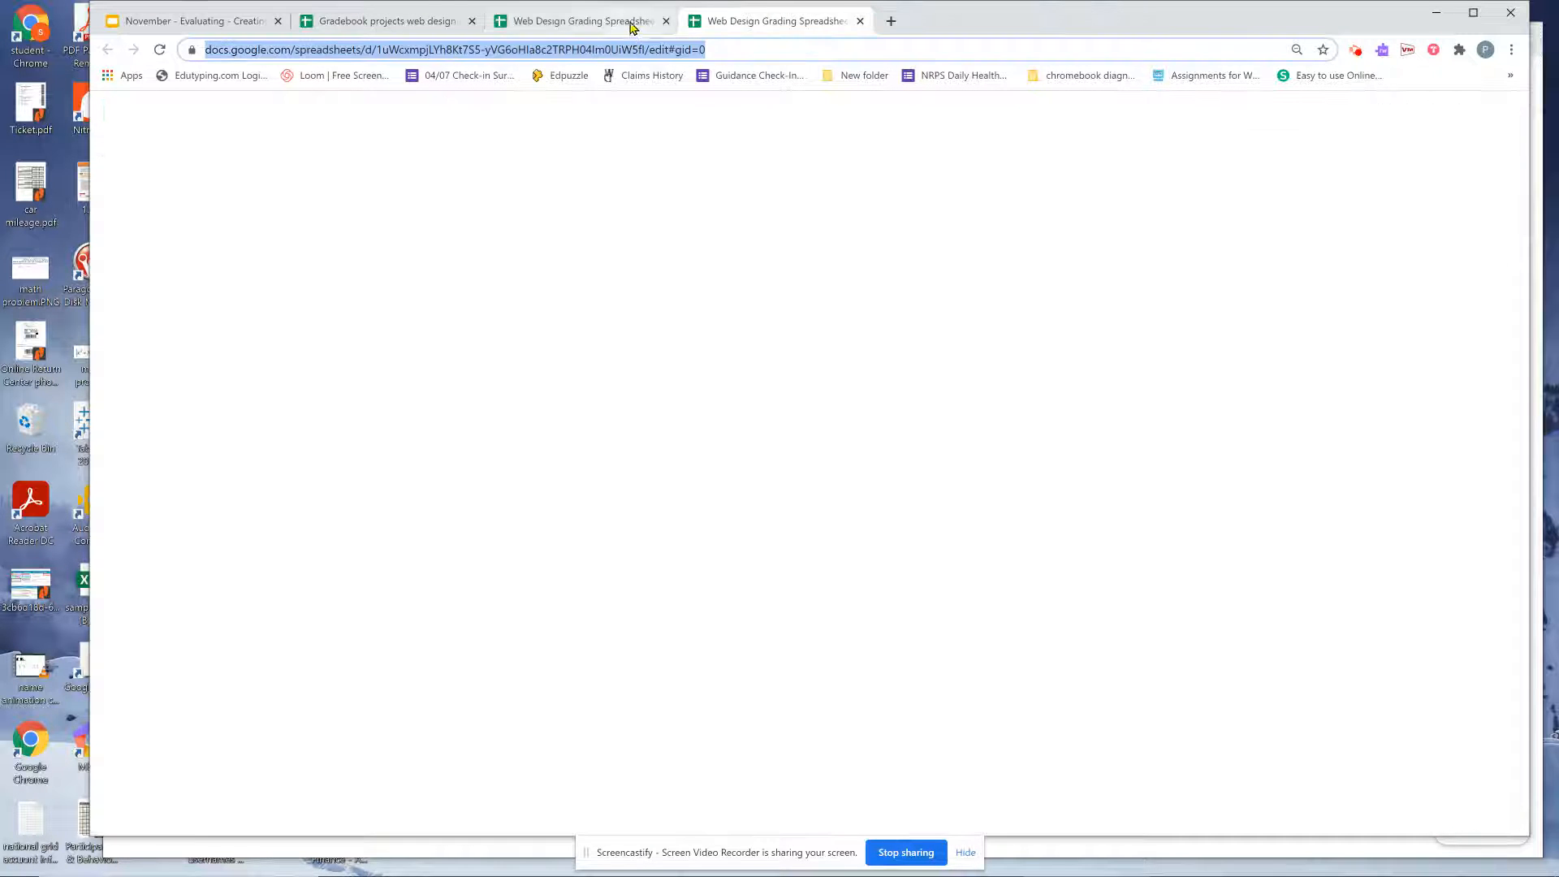
click(628, 23)
click(666, 21)
click(390, 22)
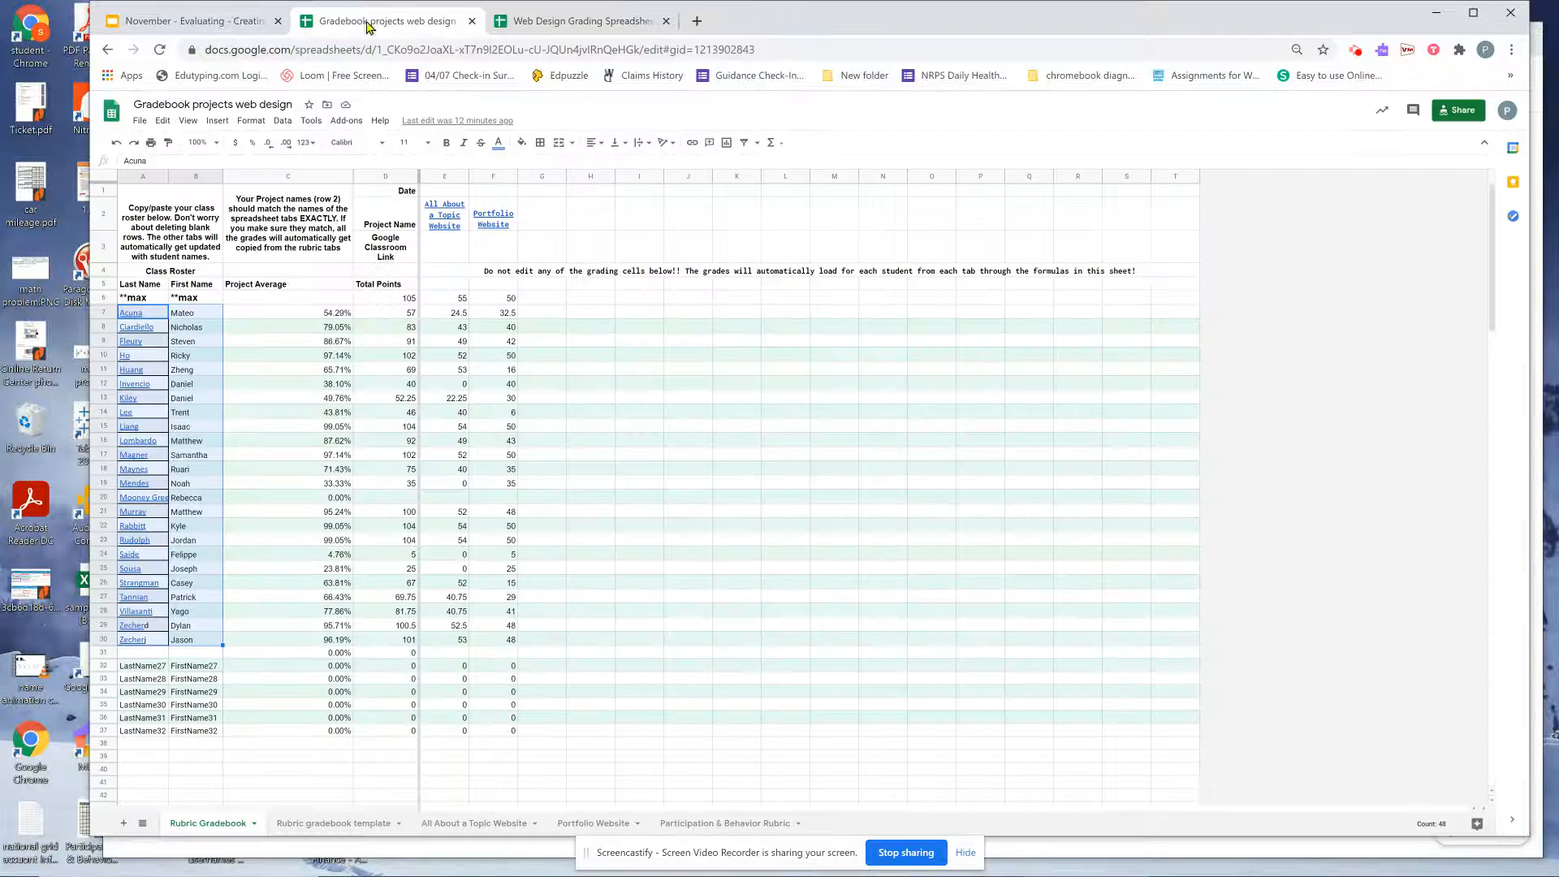
click(234, 26)
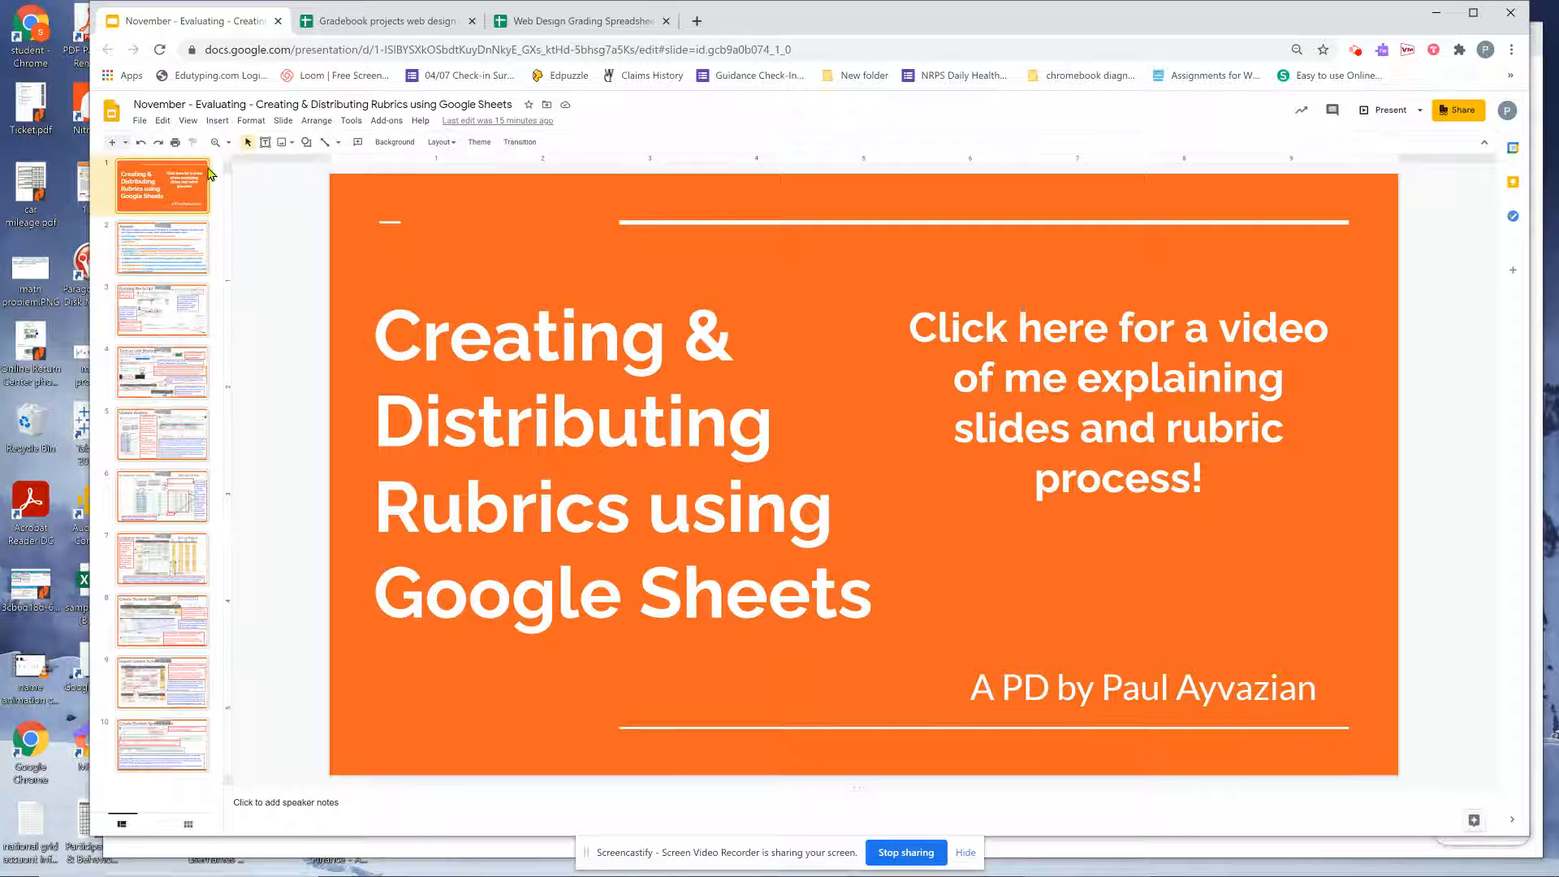
On the Agenda slide, bring up the Rubric Template link's preview.
click(182, 264)
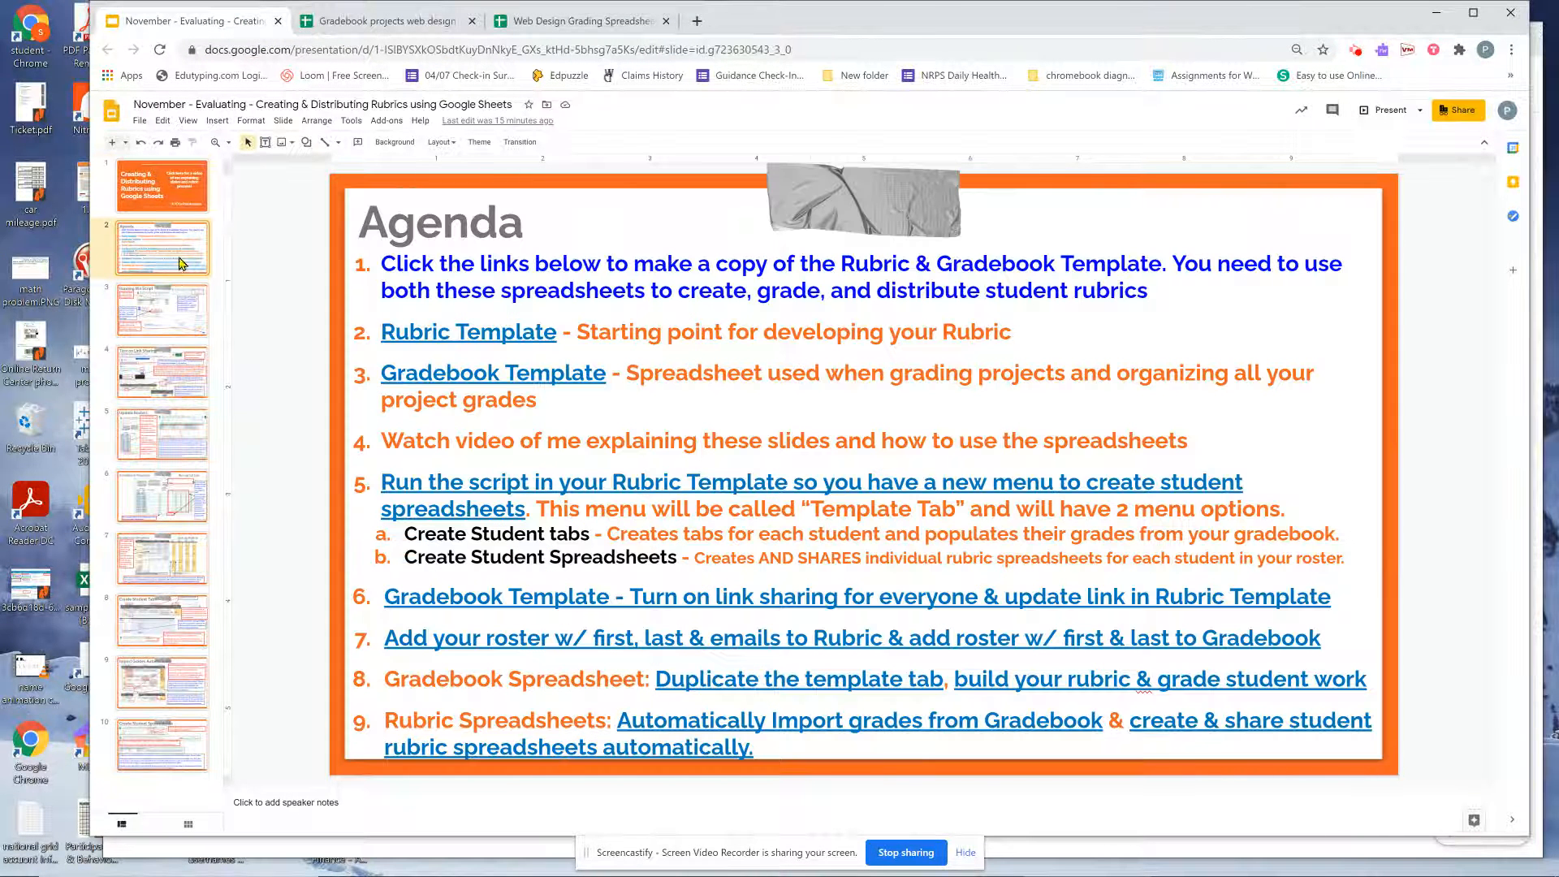
click(508, 331)
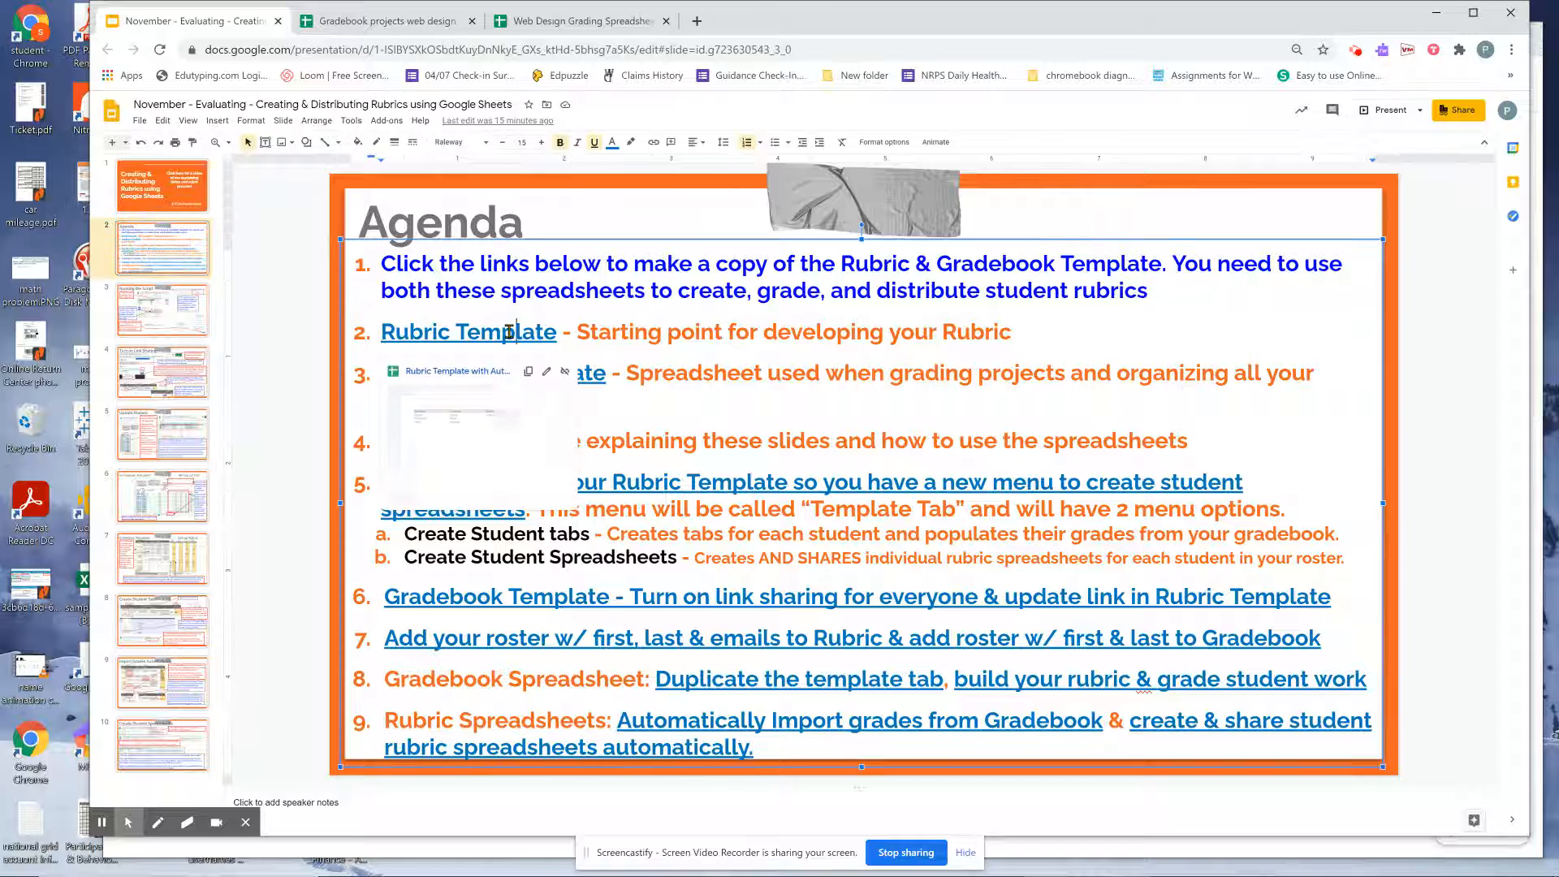
click(602, 372)
click(595, 372)
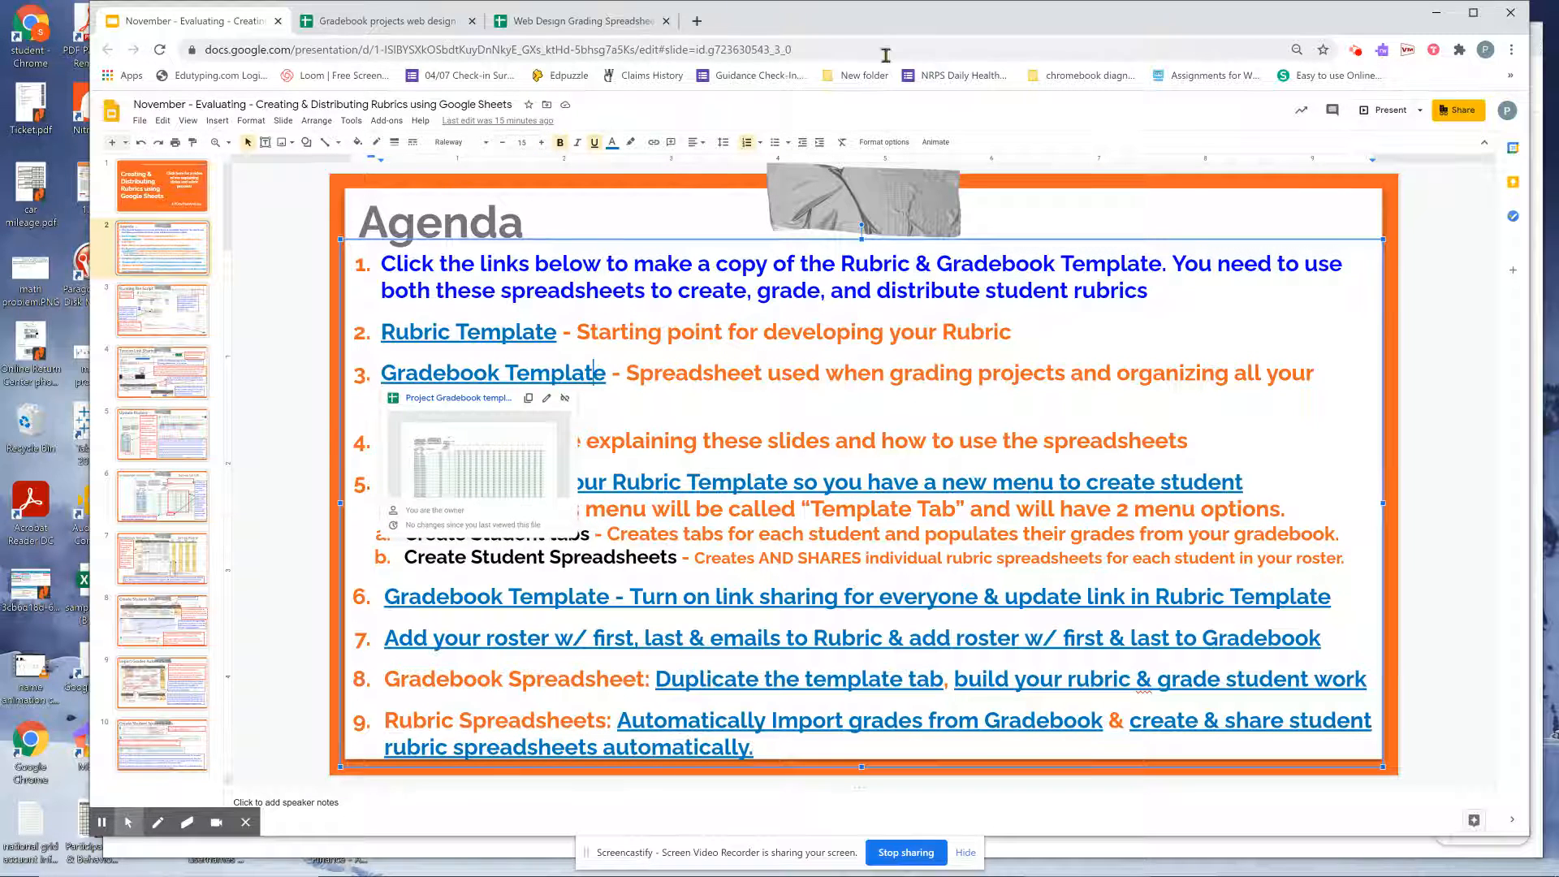
drag(883, 24, 794, 26)
click(435, 334)
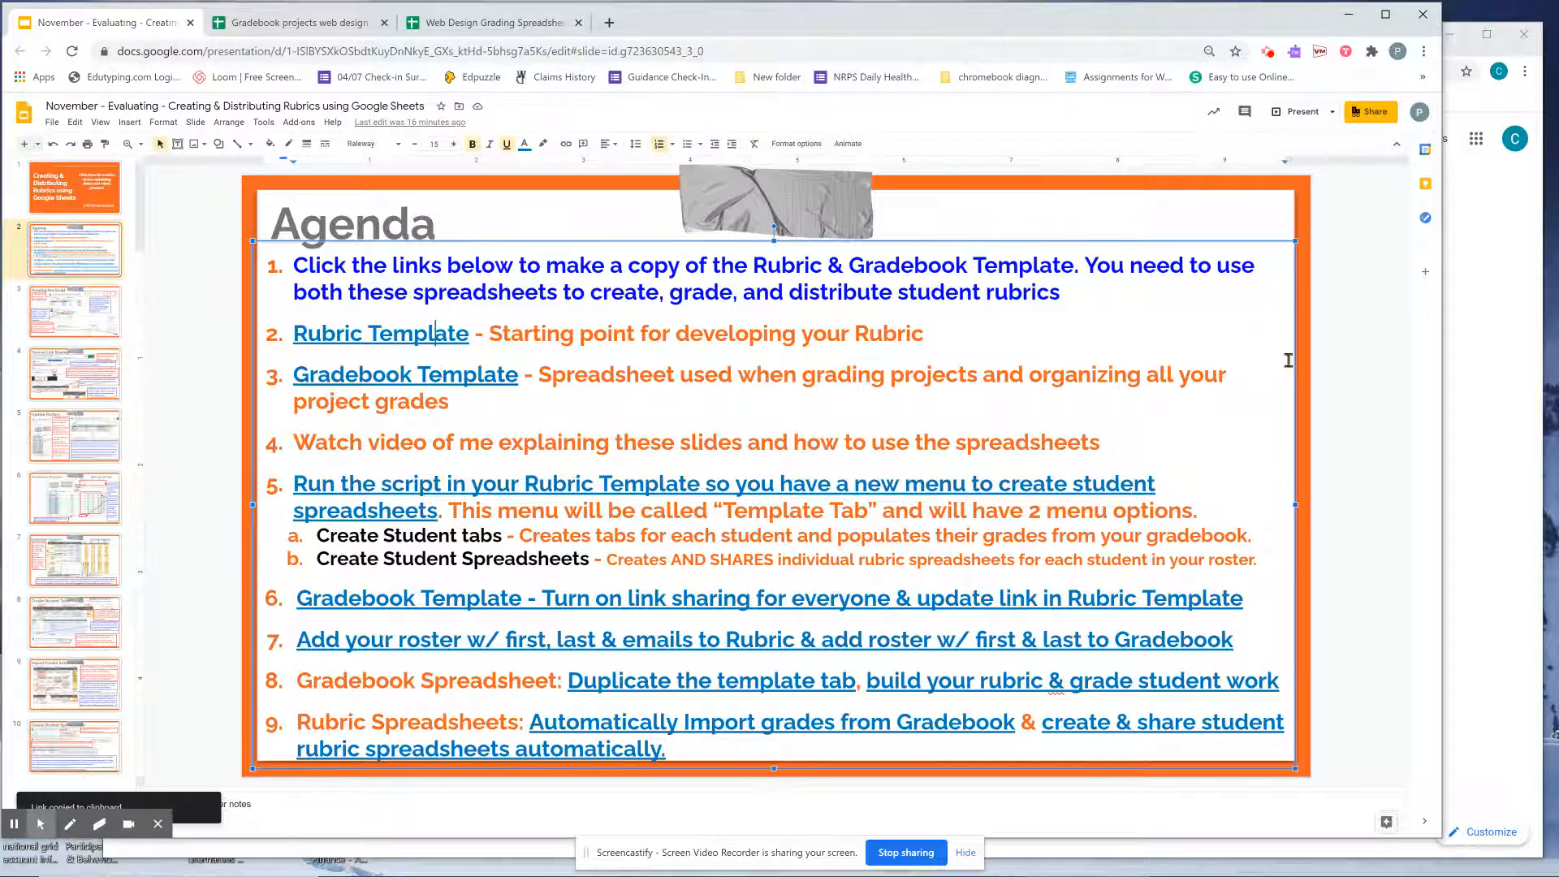
Make your own copy of the Rubric Template from its copied /copy link.
click(1479, 339)
click(1097, 67)
key(ctrl+v)
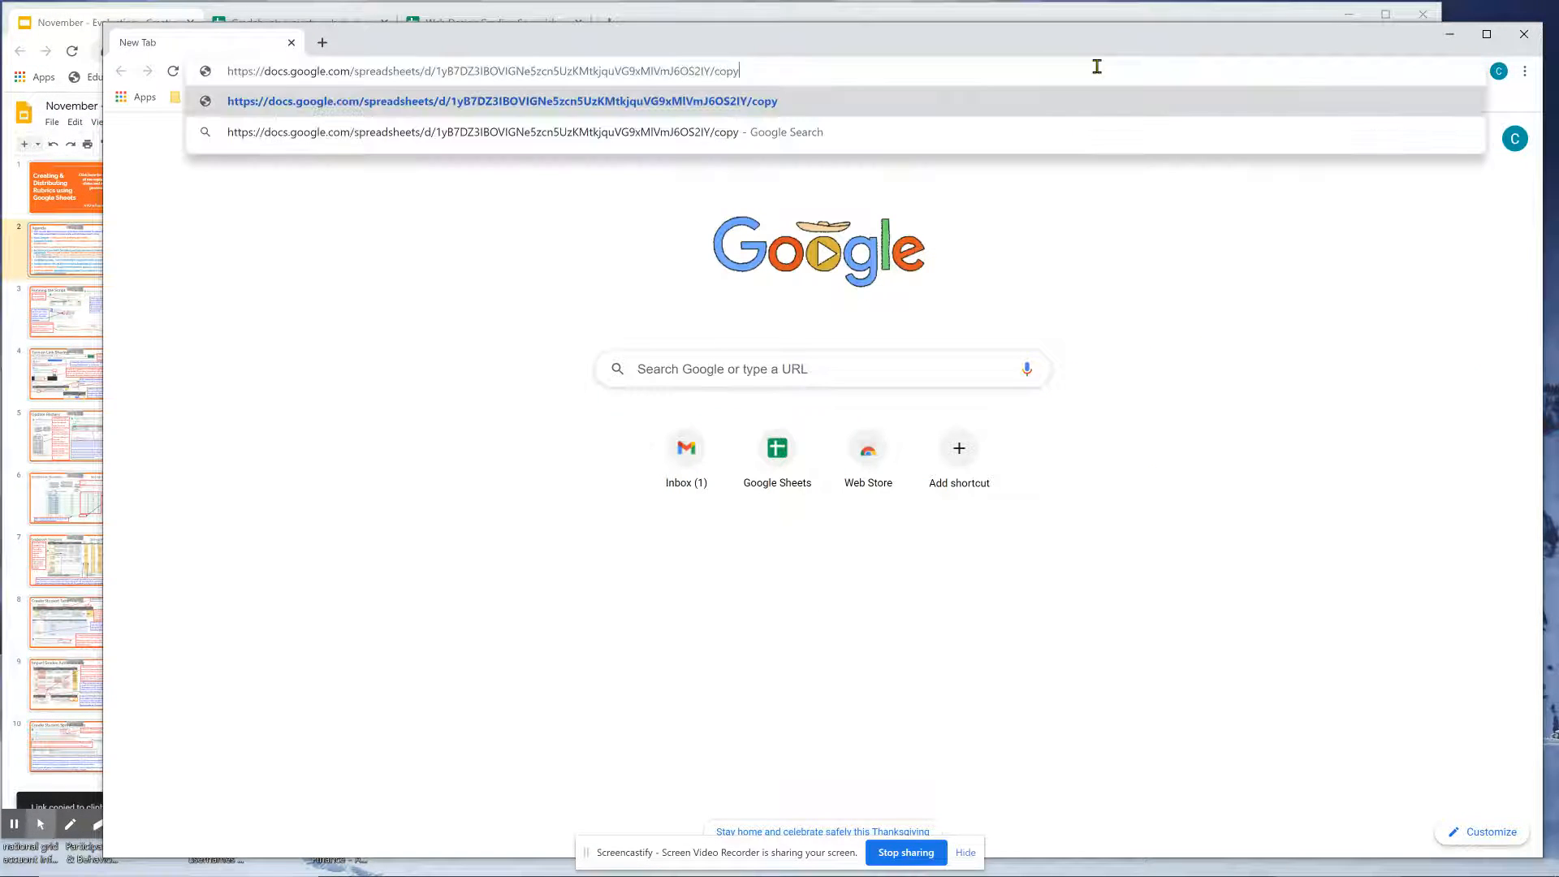
key(Return)
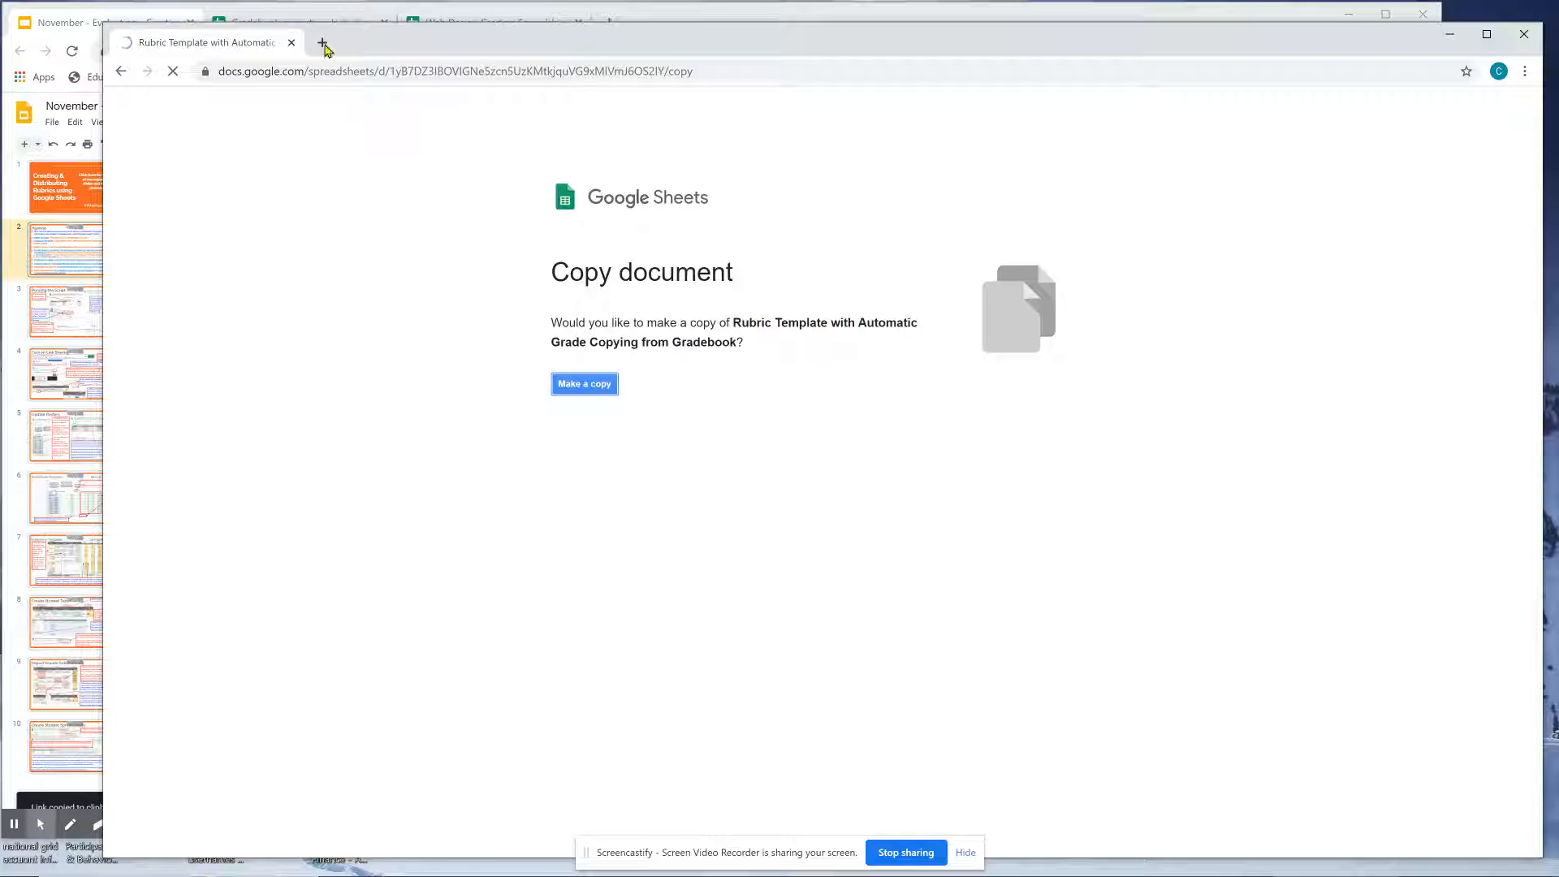
click(584, 388)
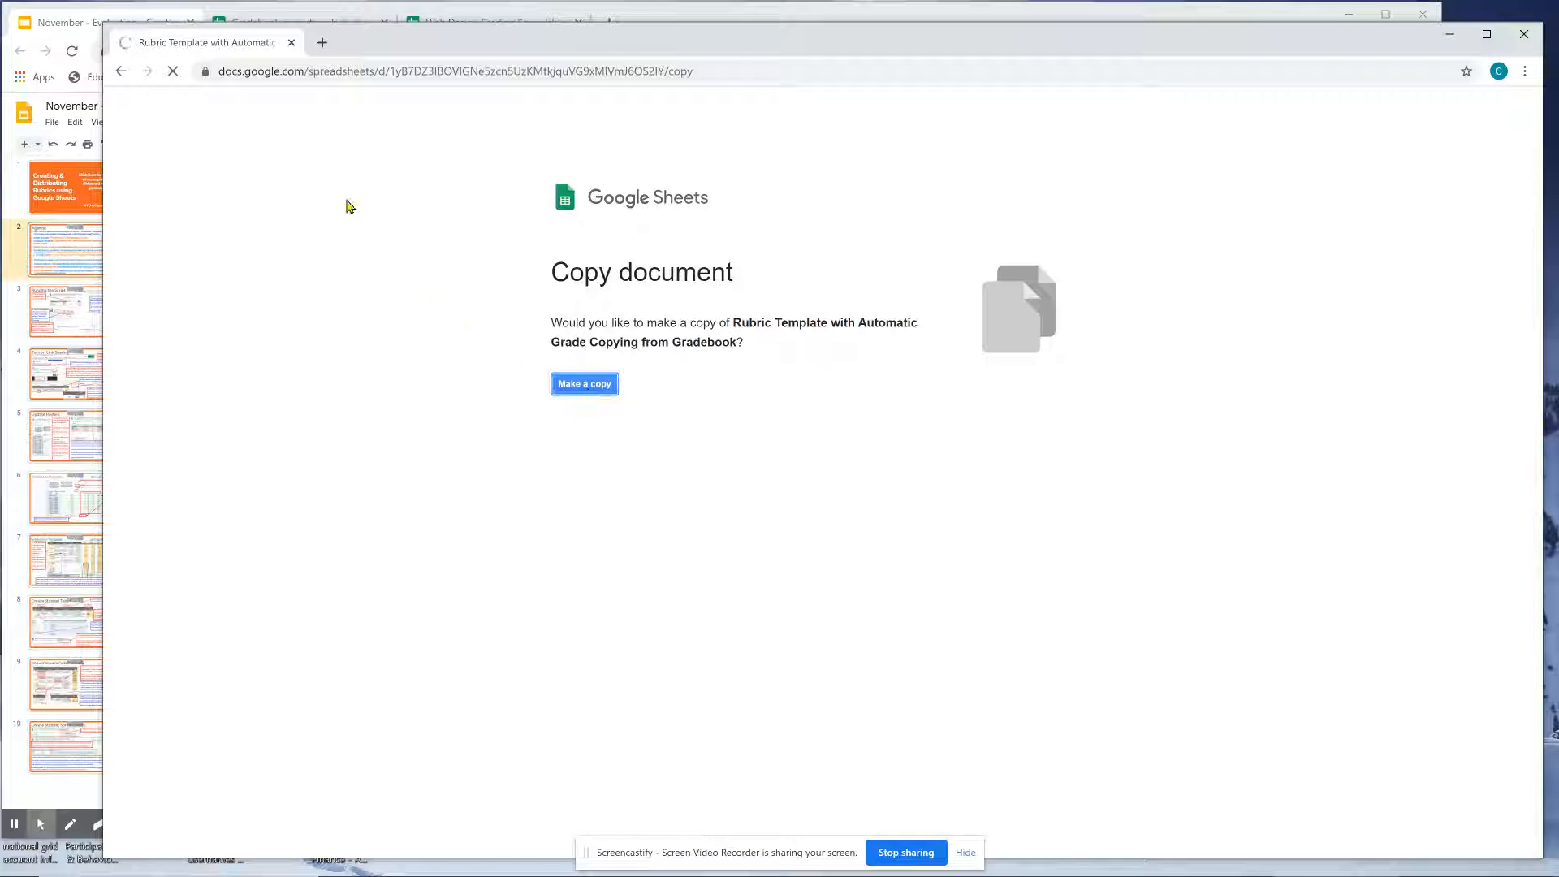
Make your own copy of the Project Gradebook template from the Gradebook Template link.
click(320, 43)
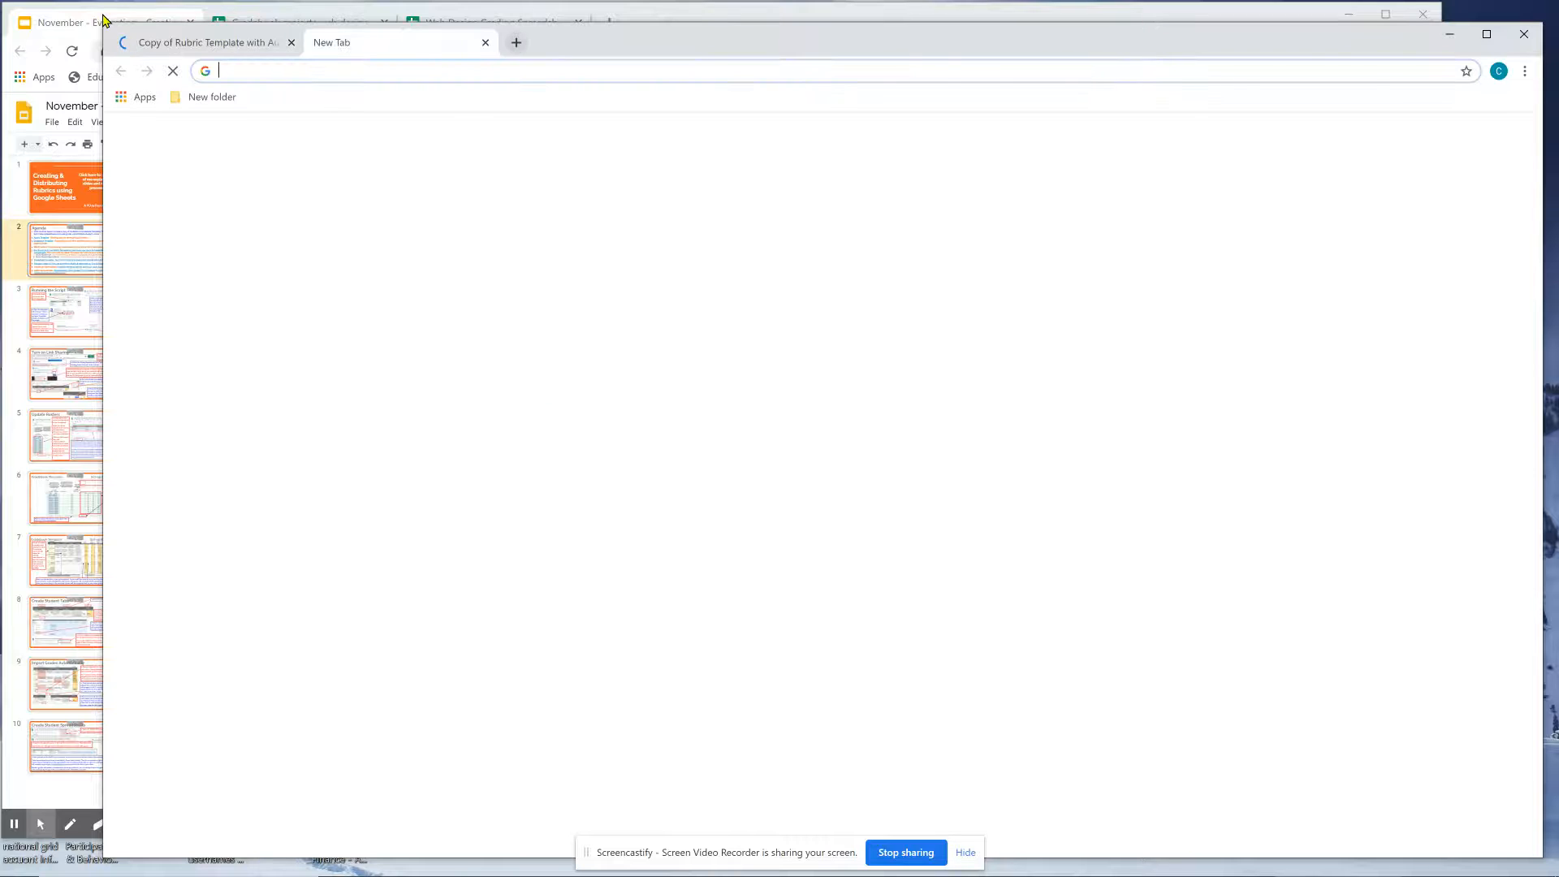
click(104, 17)
click(344, 374)
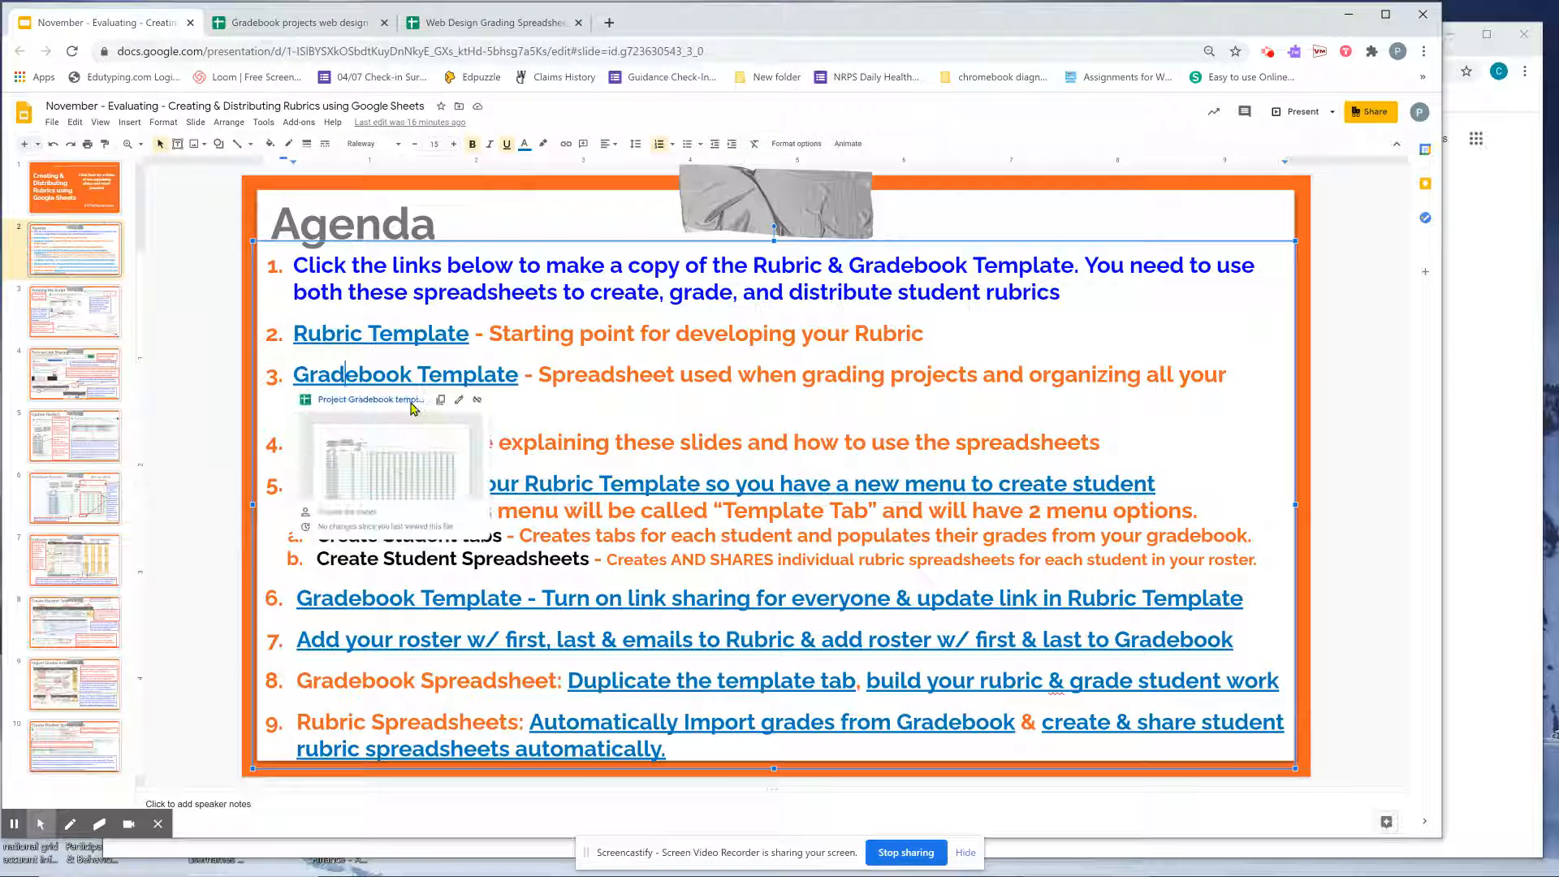
click(440, 399)
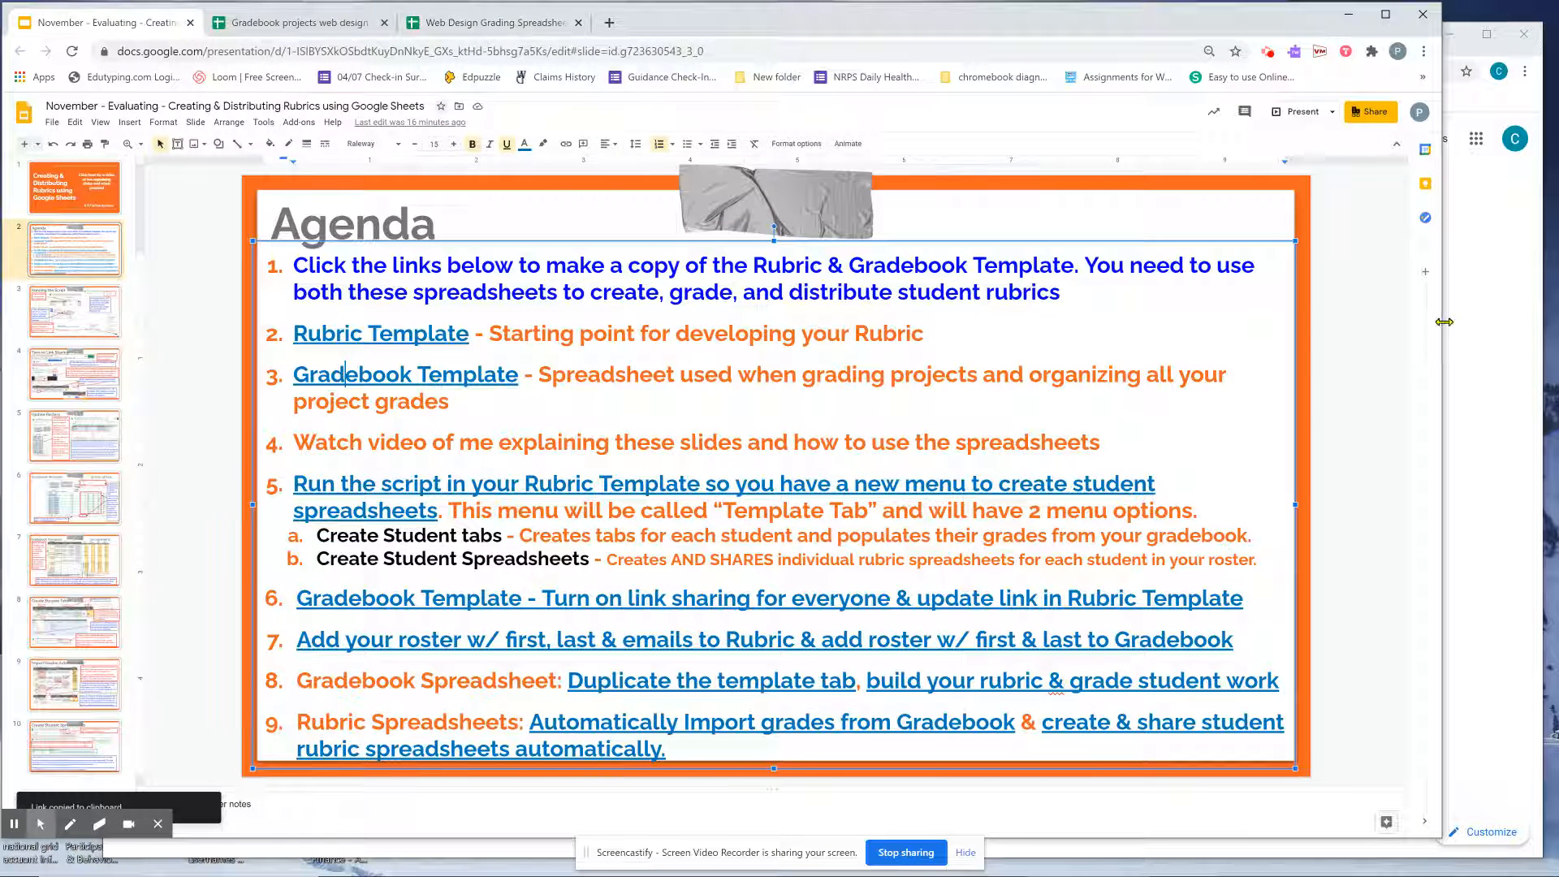
click(1466, 327)
click(439, 71)
key(ctrl+v)
key(Return)
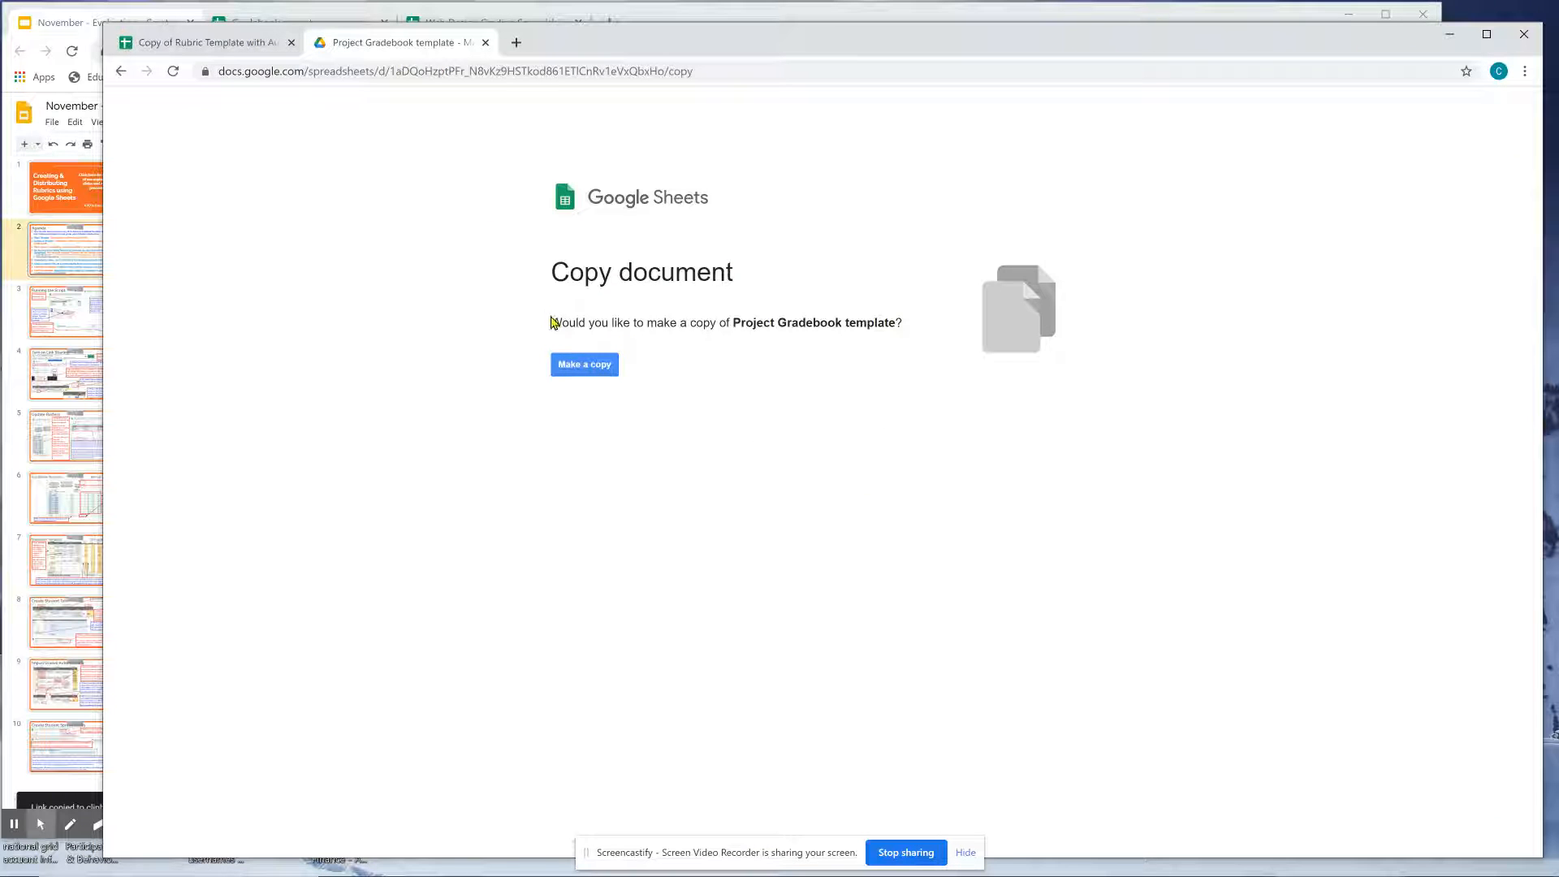
click(586, 375)
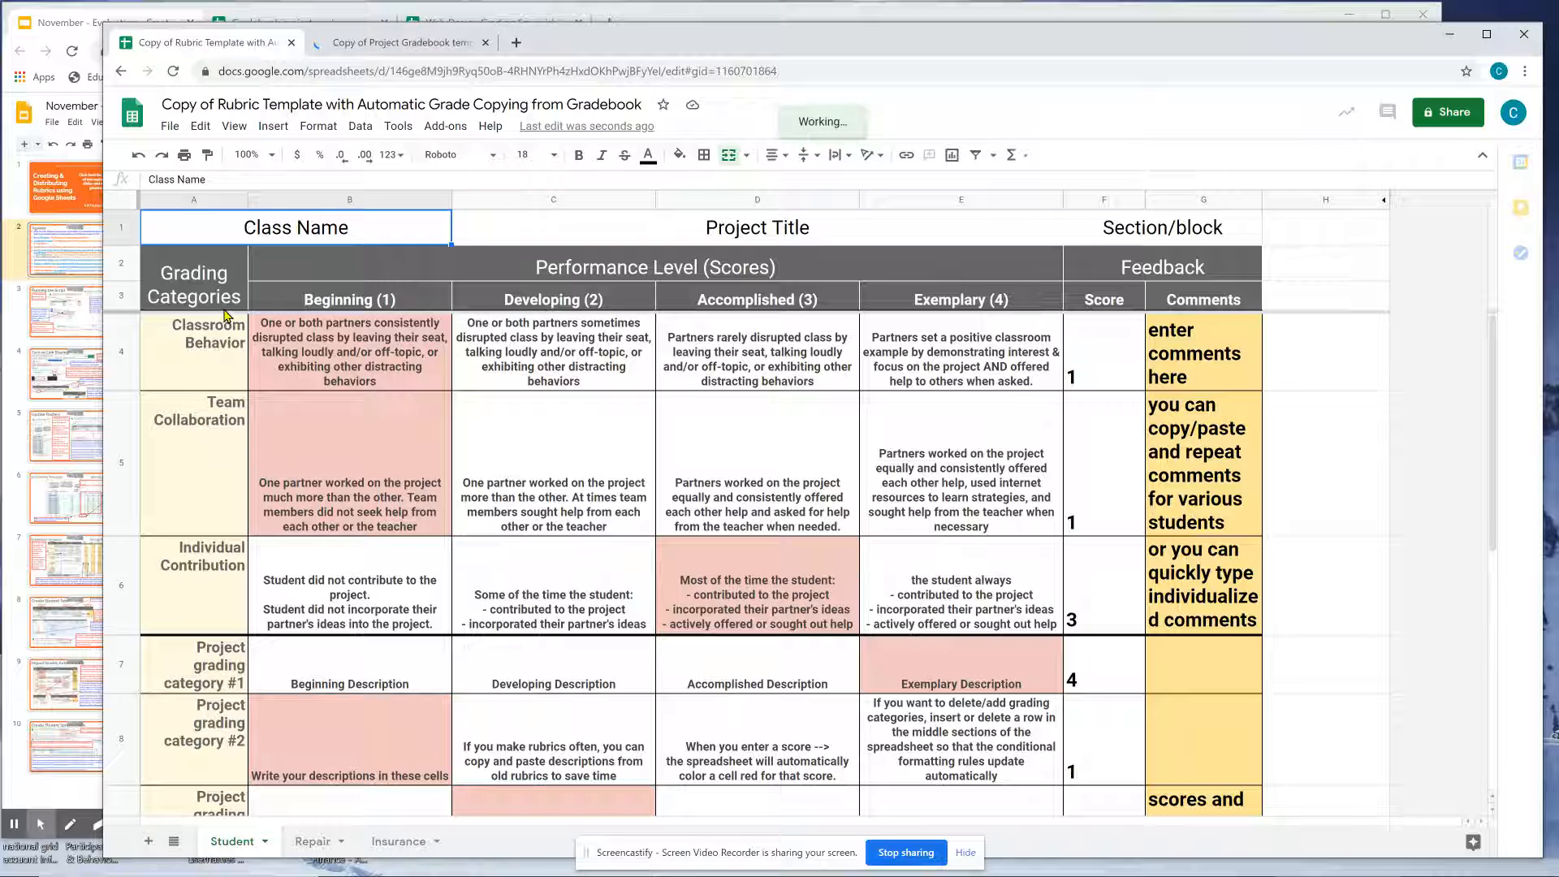
Check the importrange formula in cell B5 and compare the rubric and gradebook copies.
click(438, 520)
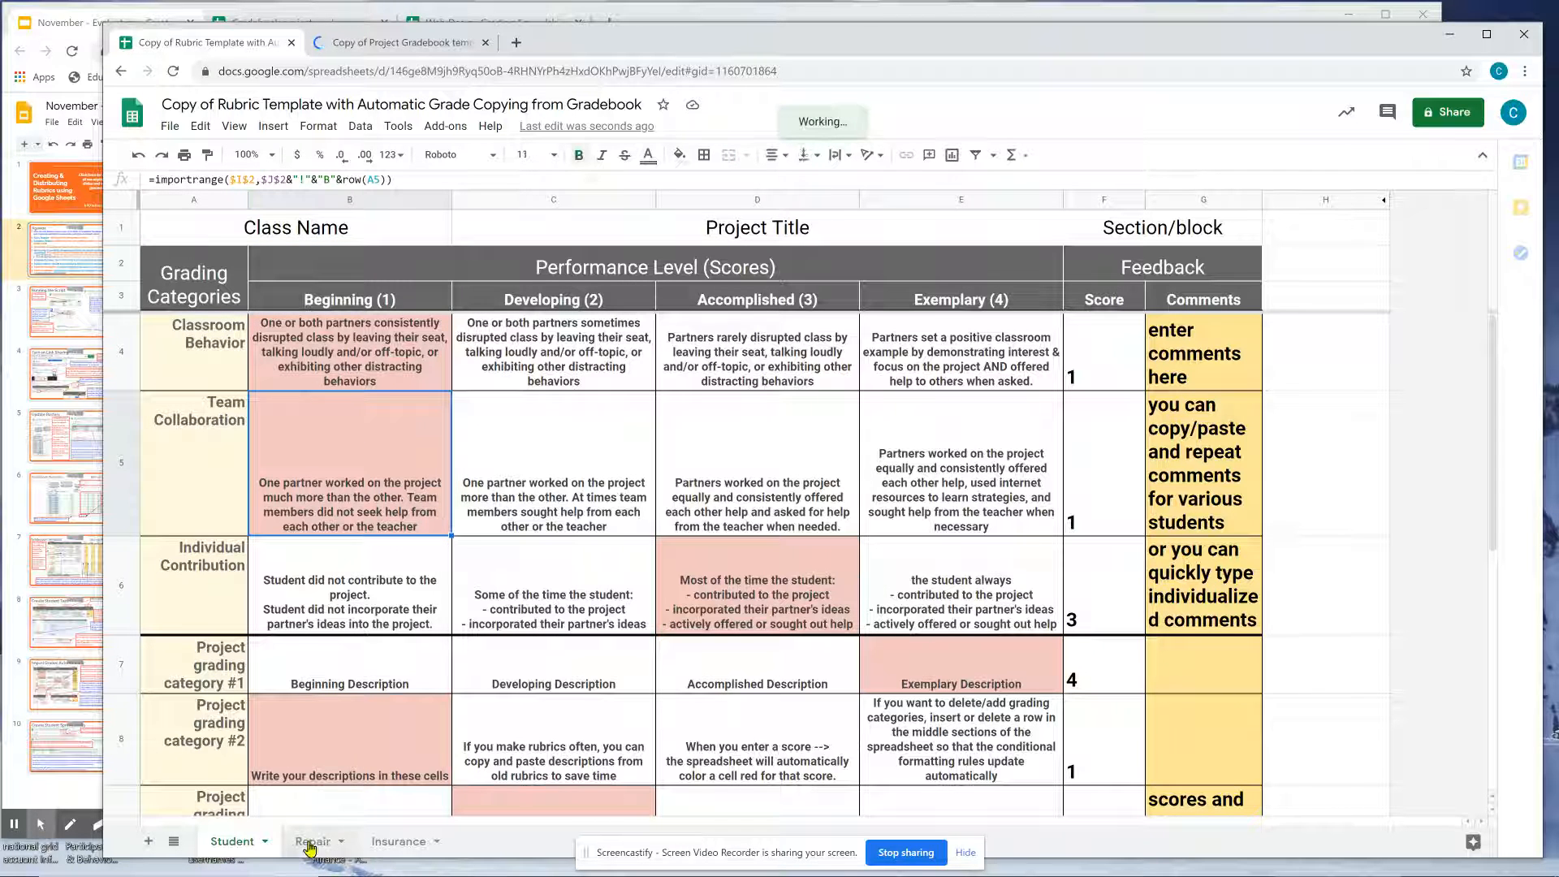
click(4, 826)
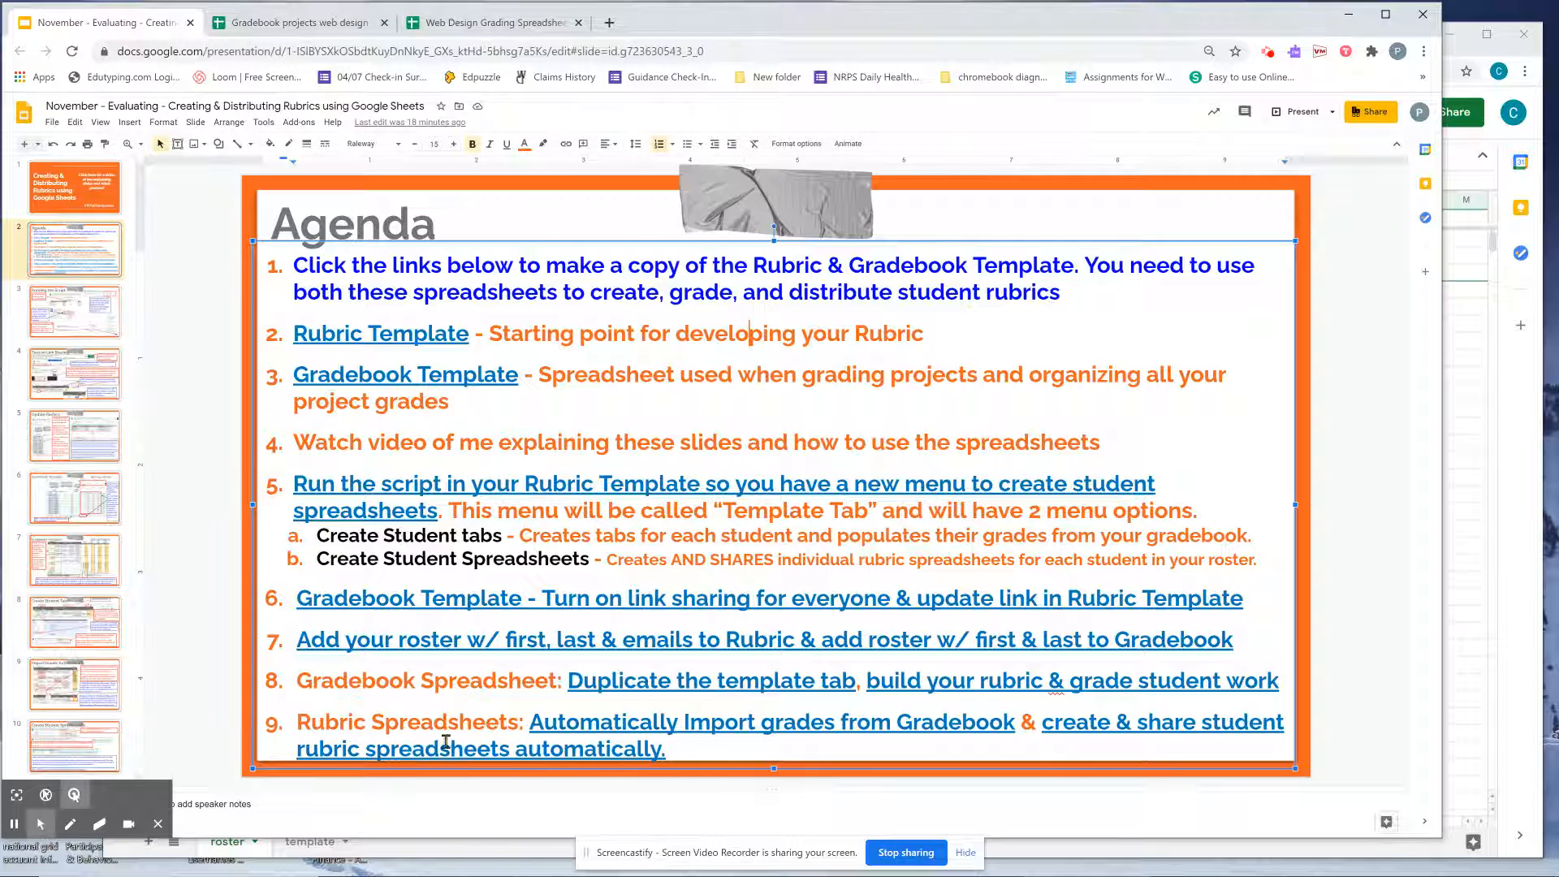
click(451, 848)
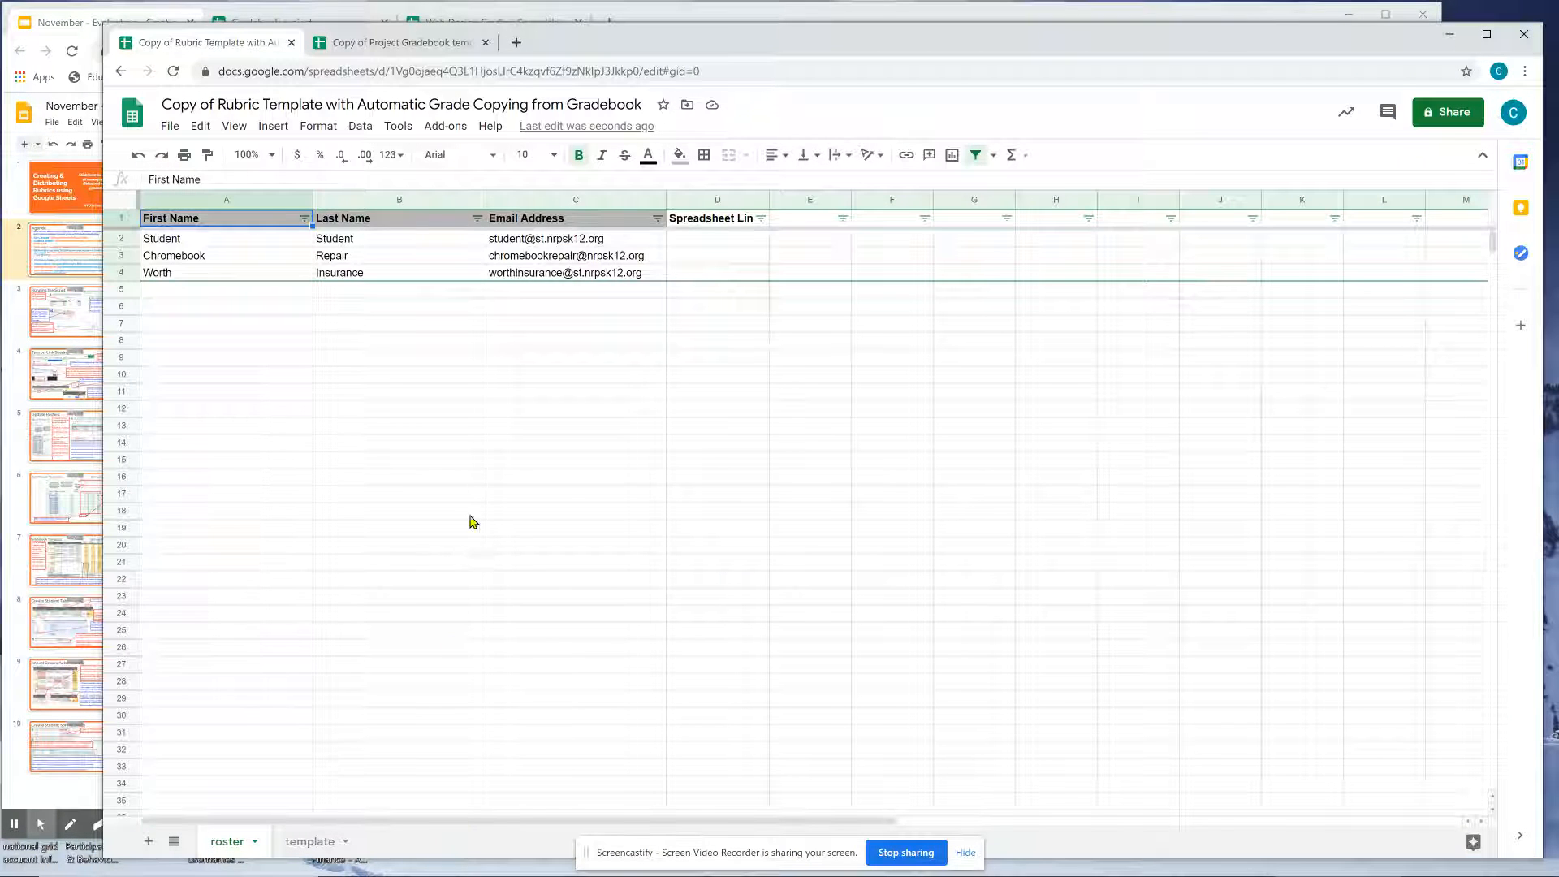
click(352, 49)
On the rubric copy's roster, select the last entry, Insurance.
click(228, 44)
click(326, 290)
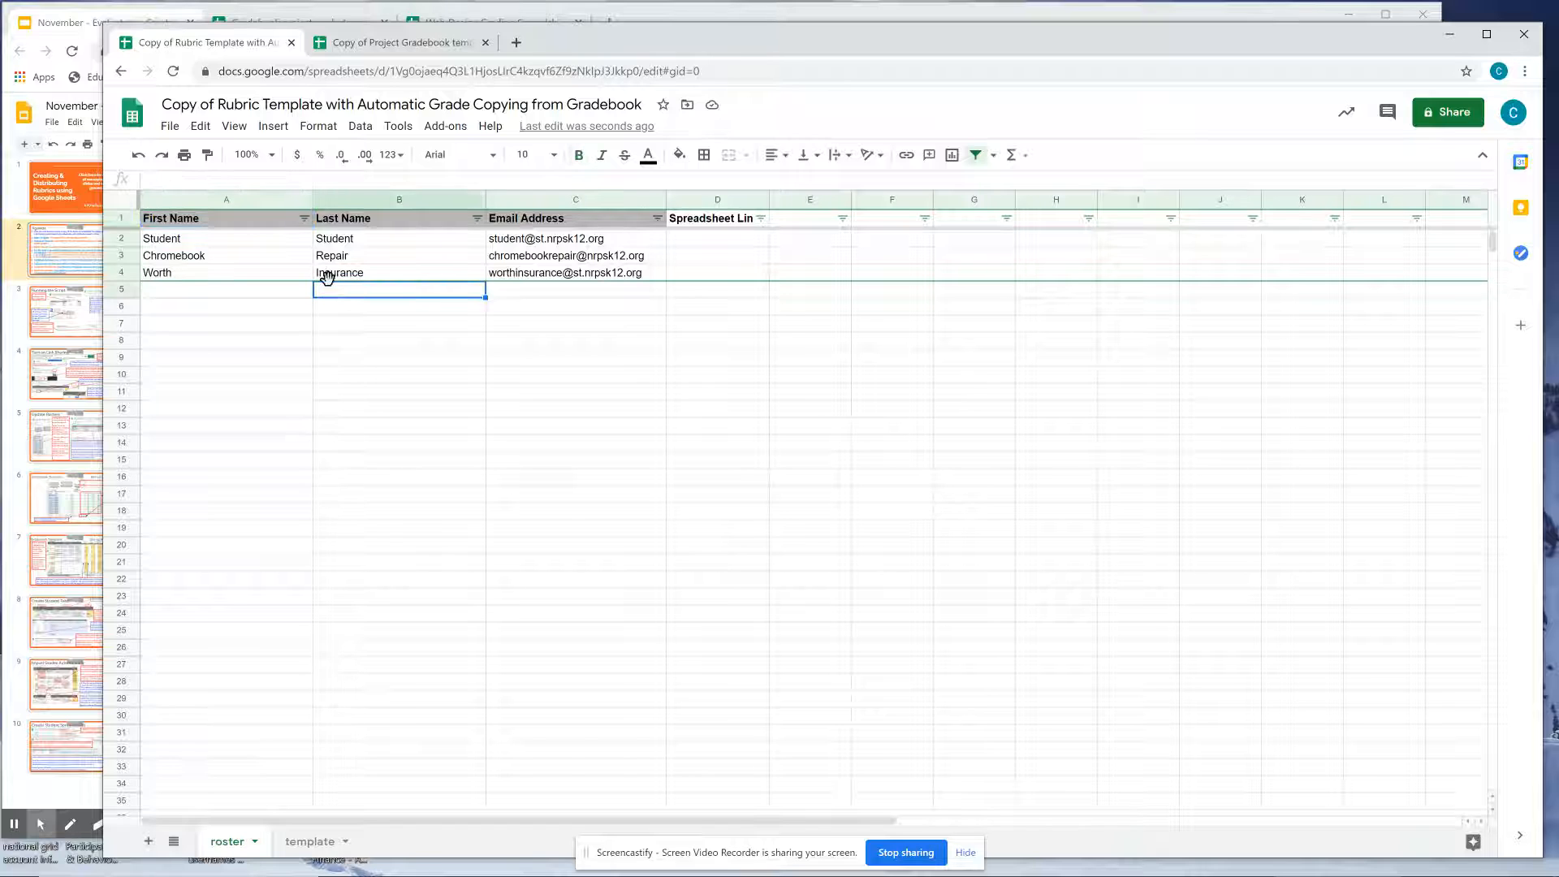
click(329, 276)
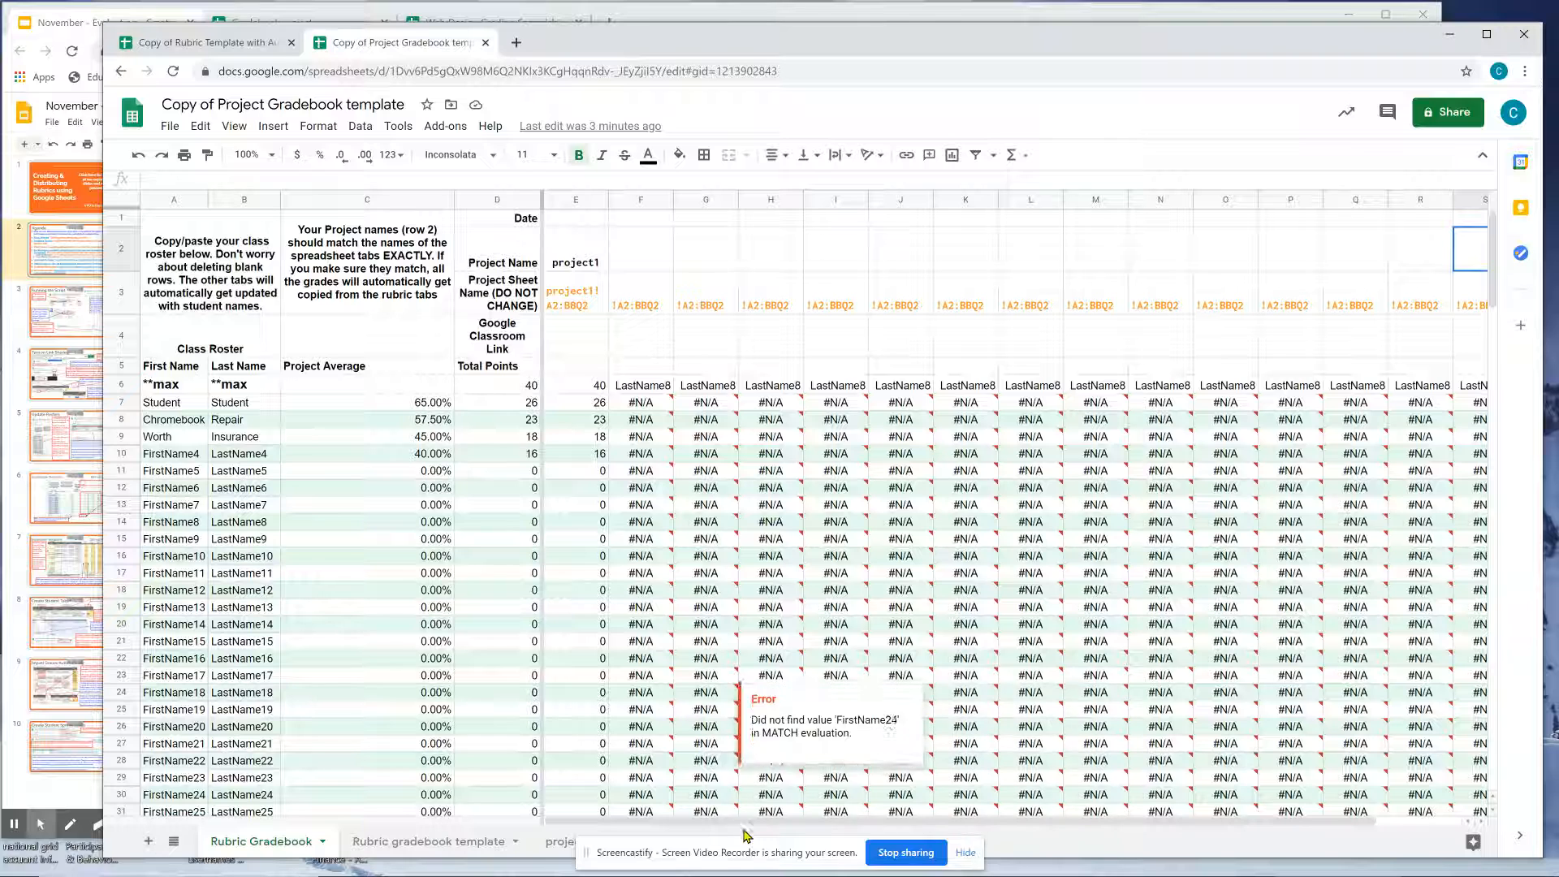
Hide the sharing bar and bring the November Slides presentation forward.
click(966, 853)
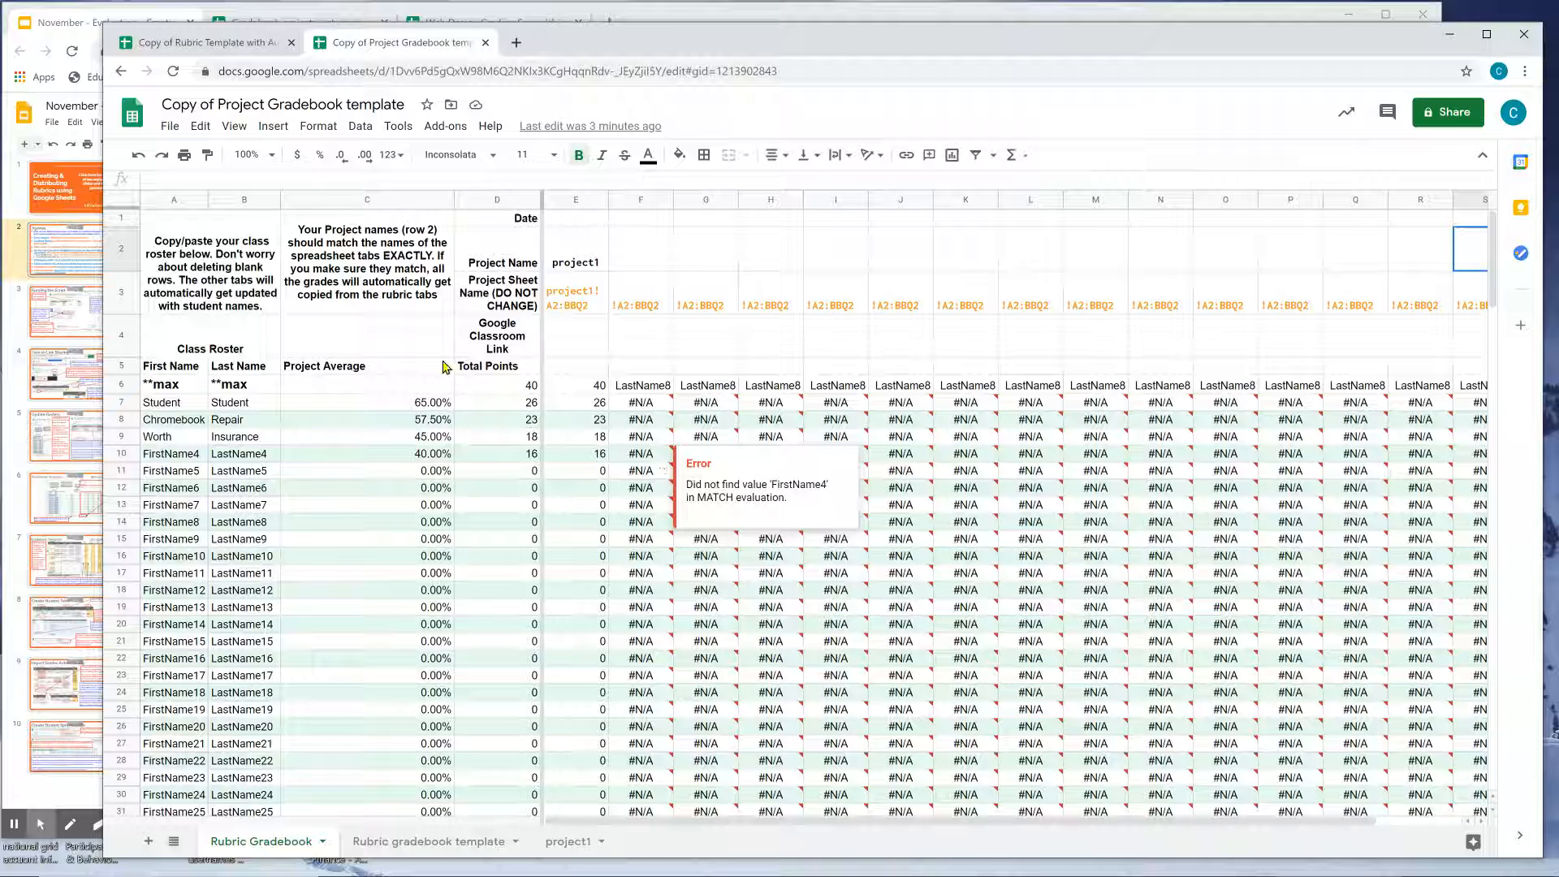
click(79, 22)
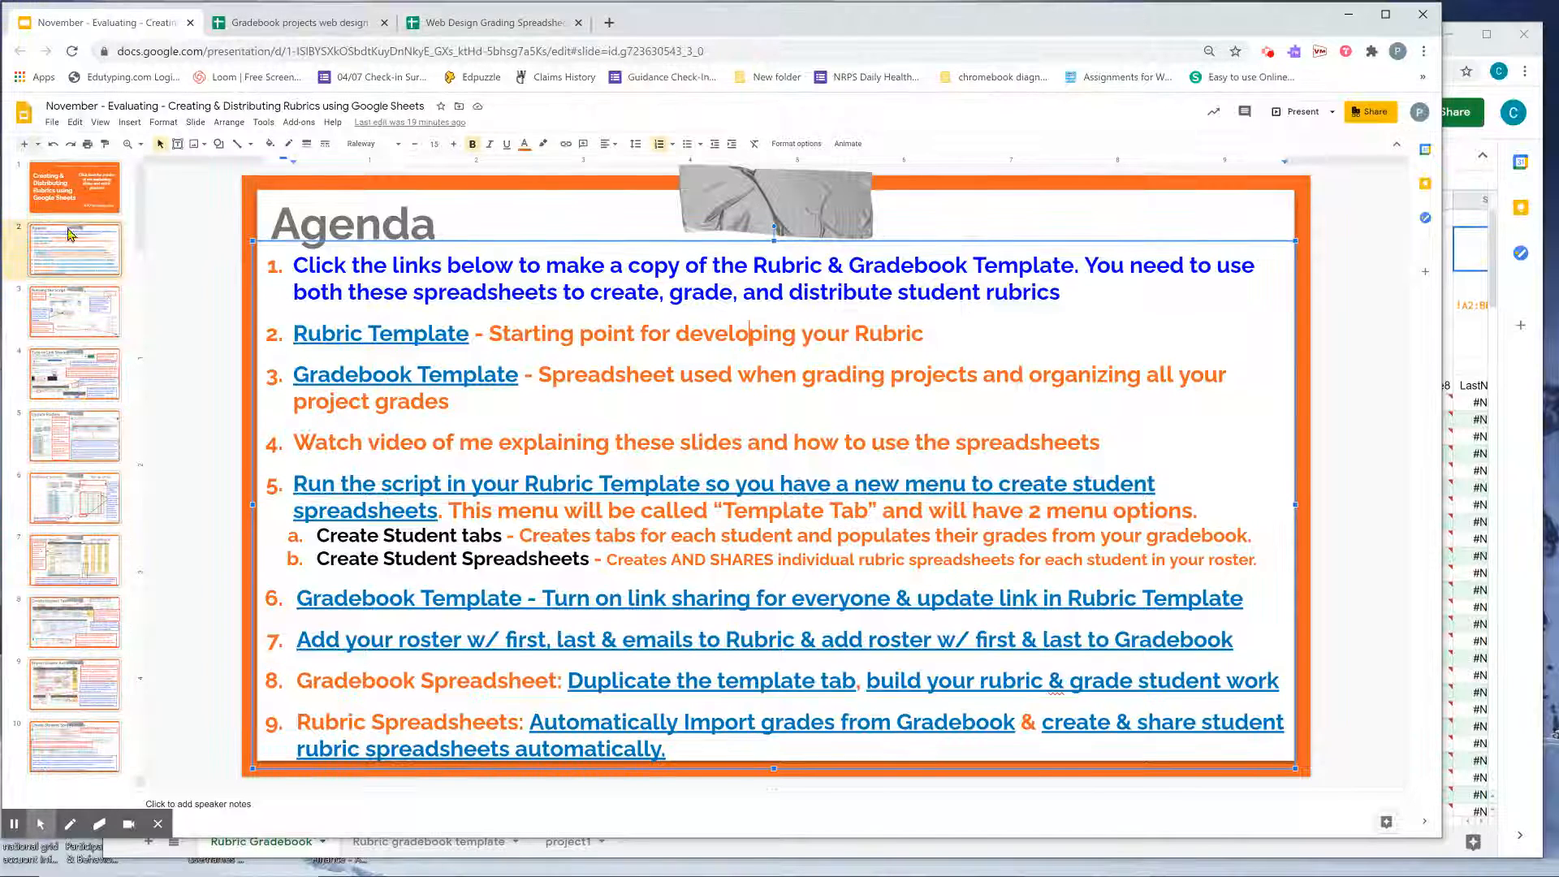
View slide 3, Running the Script, then bring the Copy of Project Gradebook template forward.
click(81, 315)
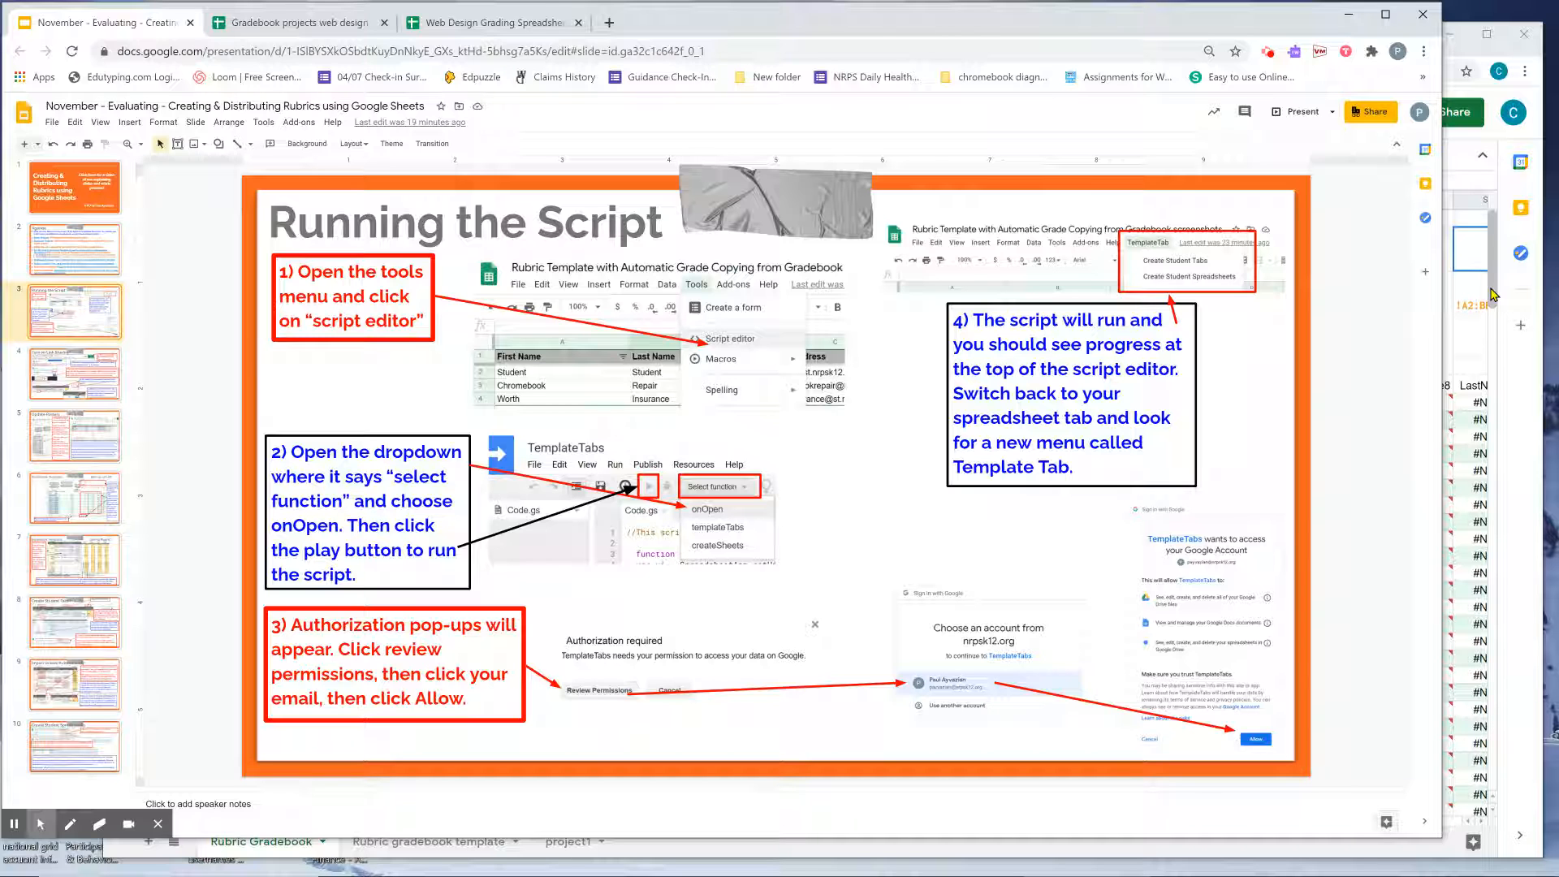
click(1492, 294)
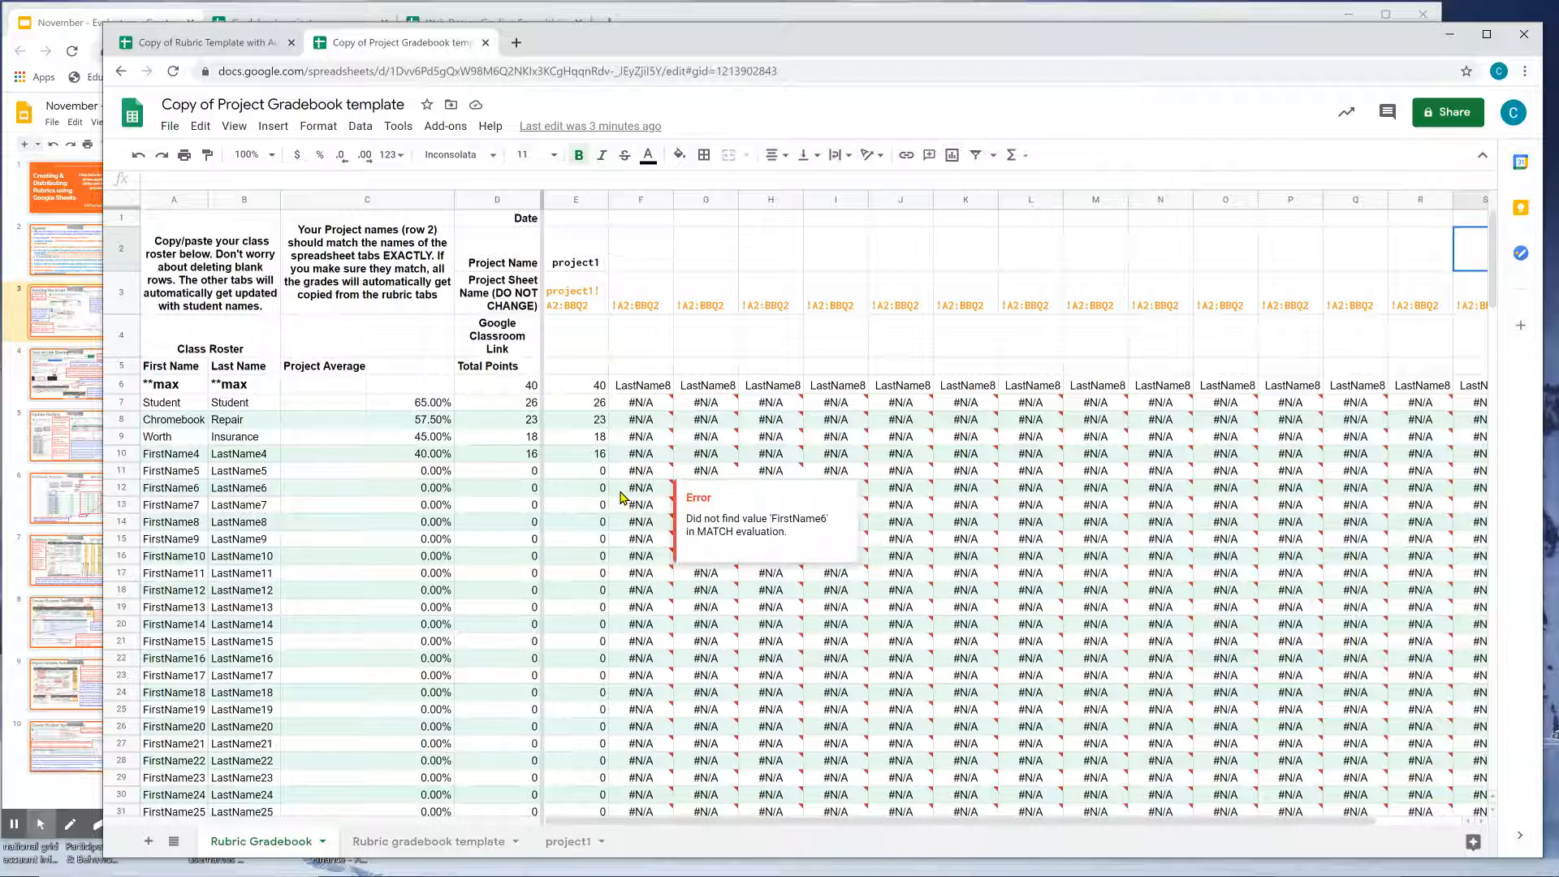
Review each student's scores on the project1 sheet, then bring the Slides window forward.
click(573, 843)
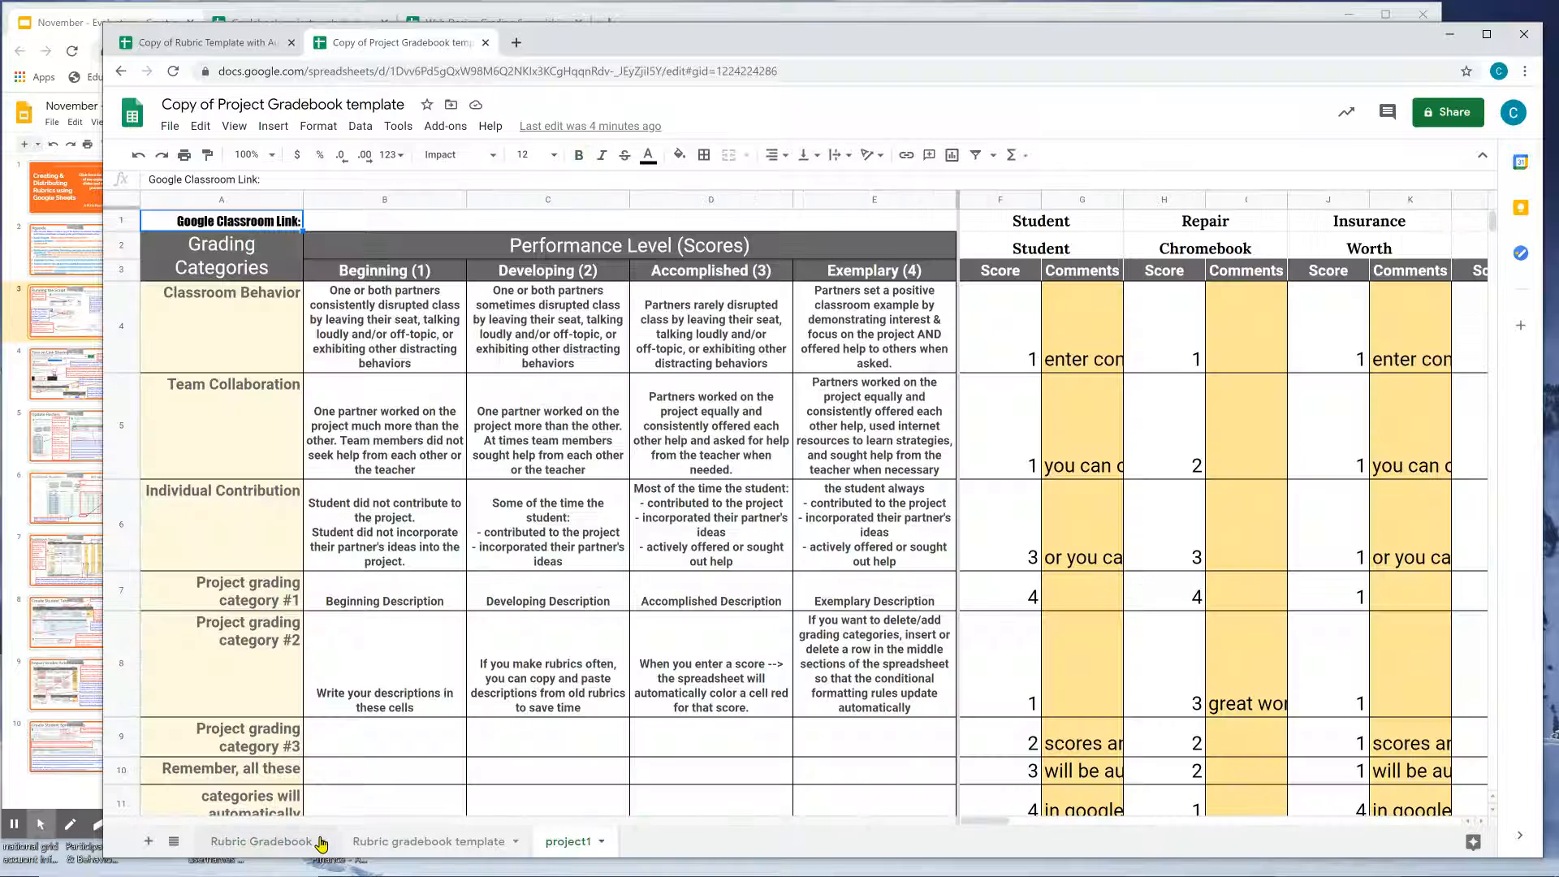
click(6, 329)
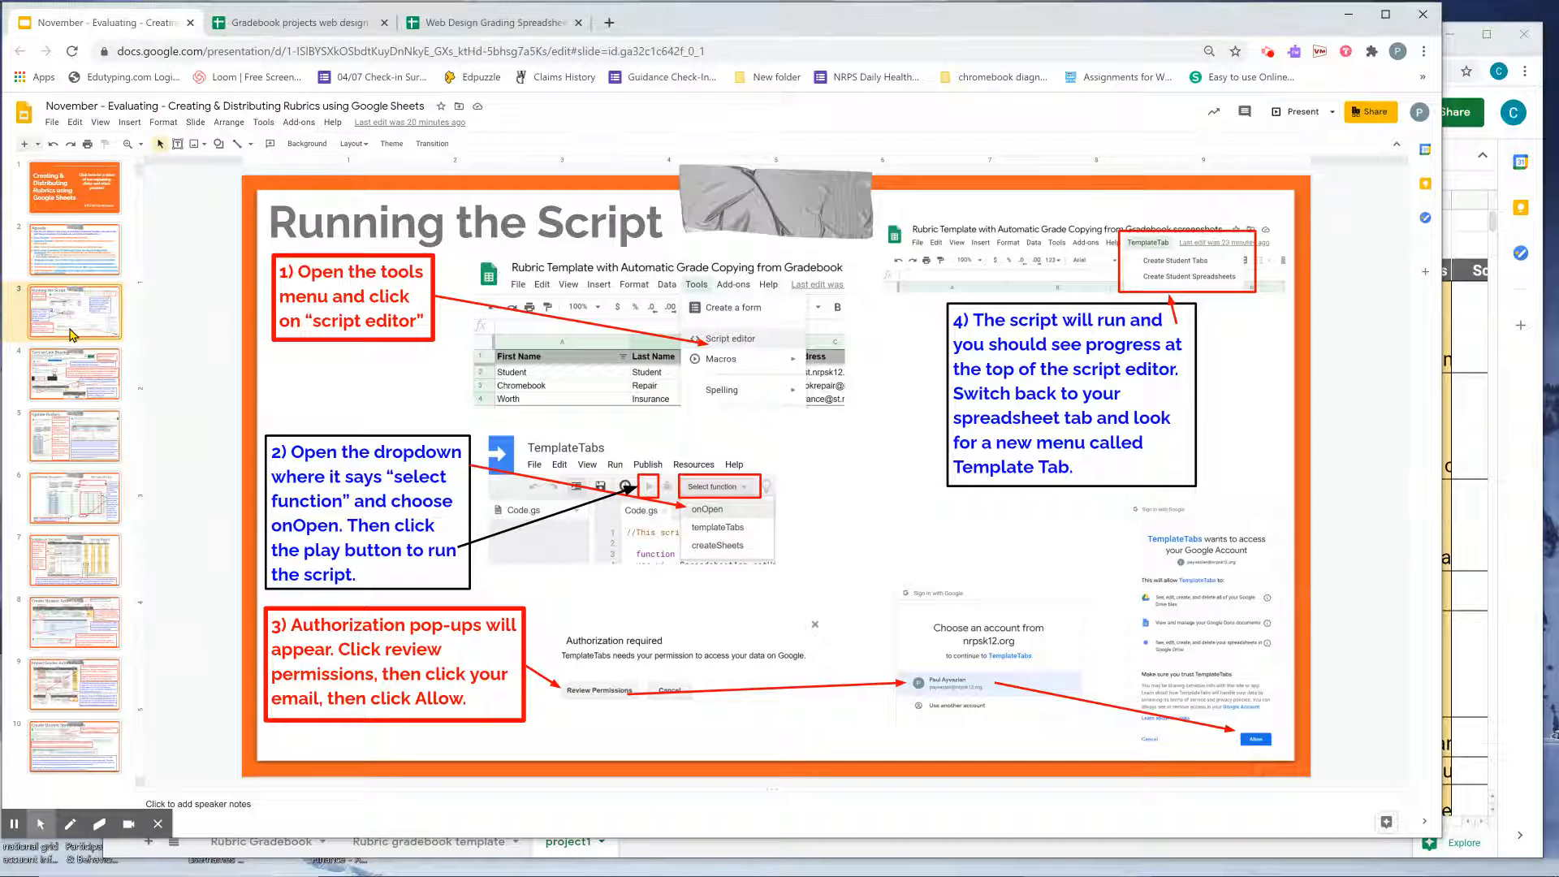
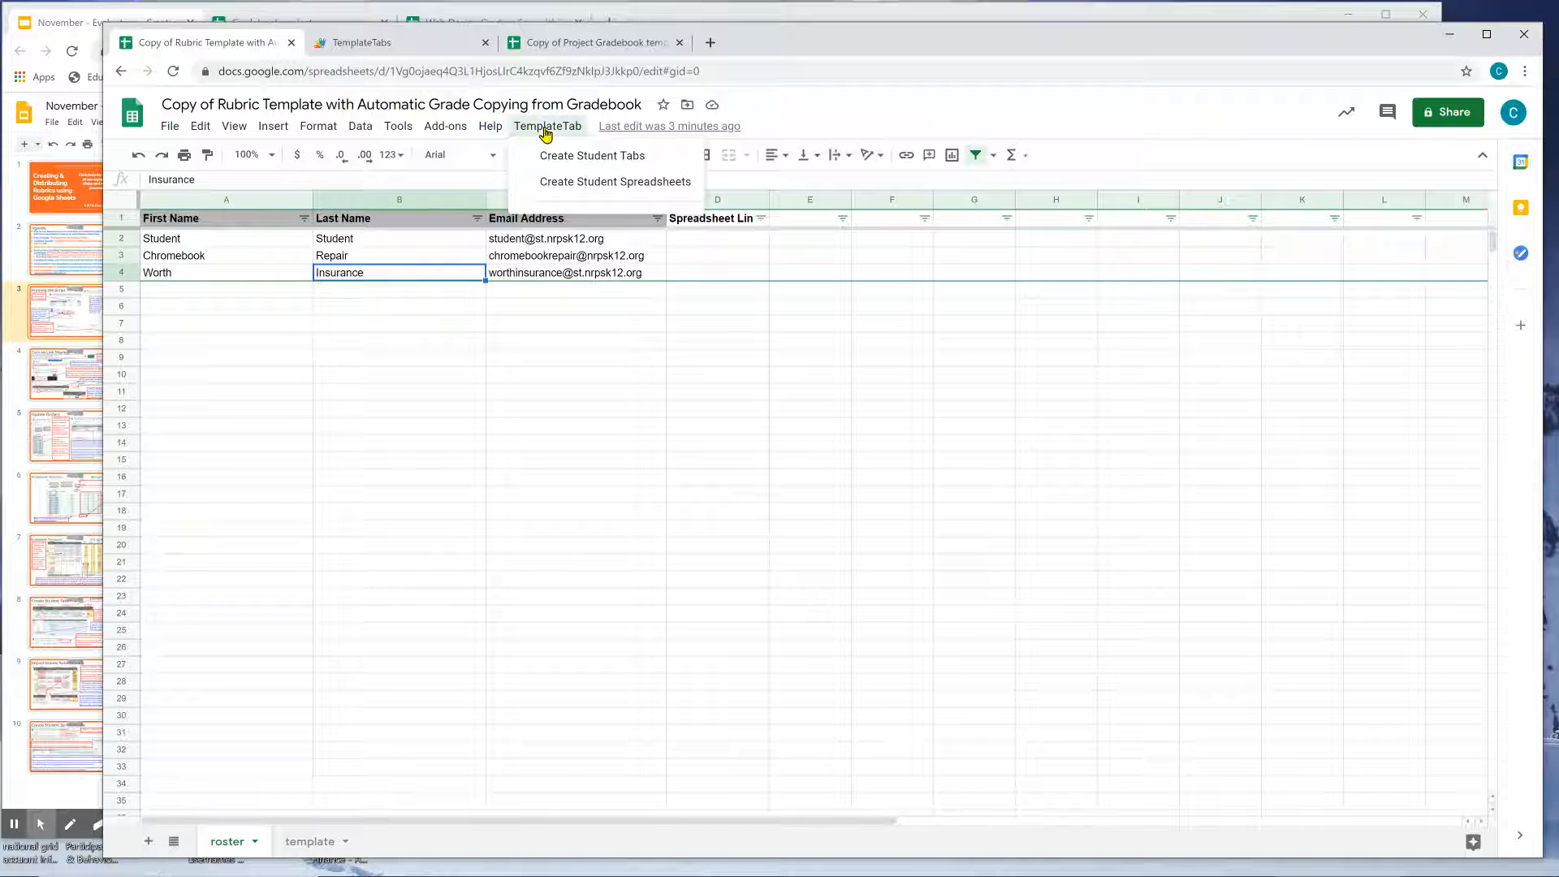
Close the TemplateTabs script editor and open the new TemplateTab menu in the rubric spreadsheet.
click(382, 42)
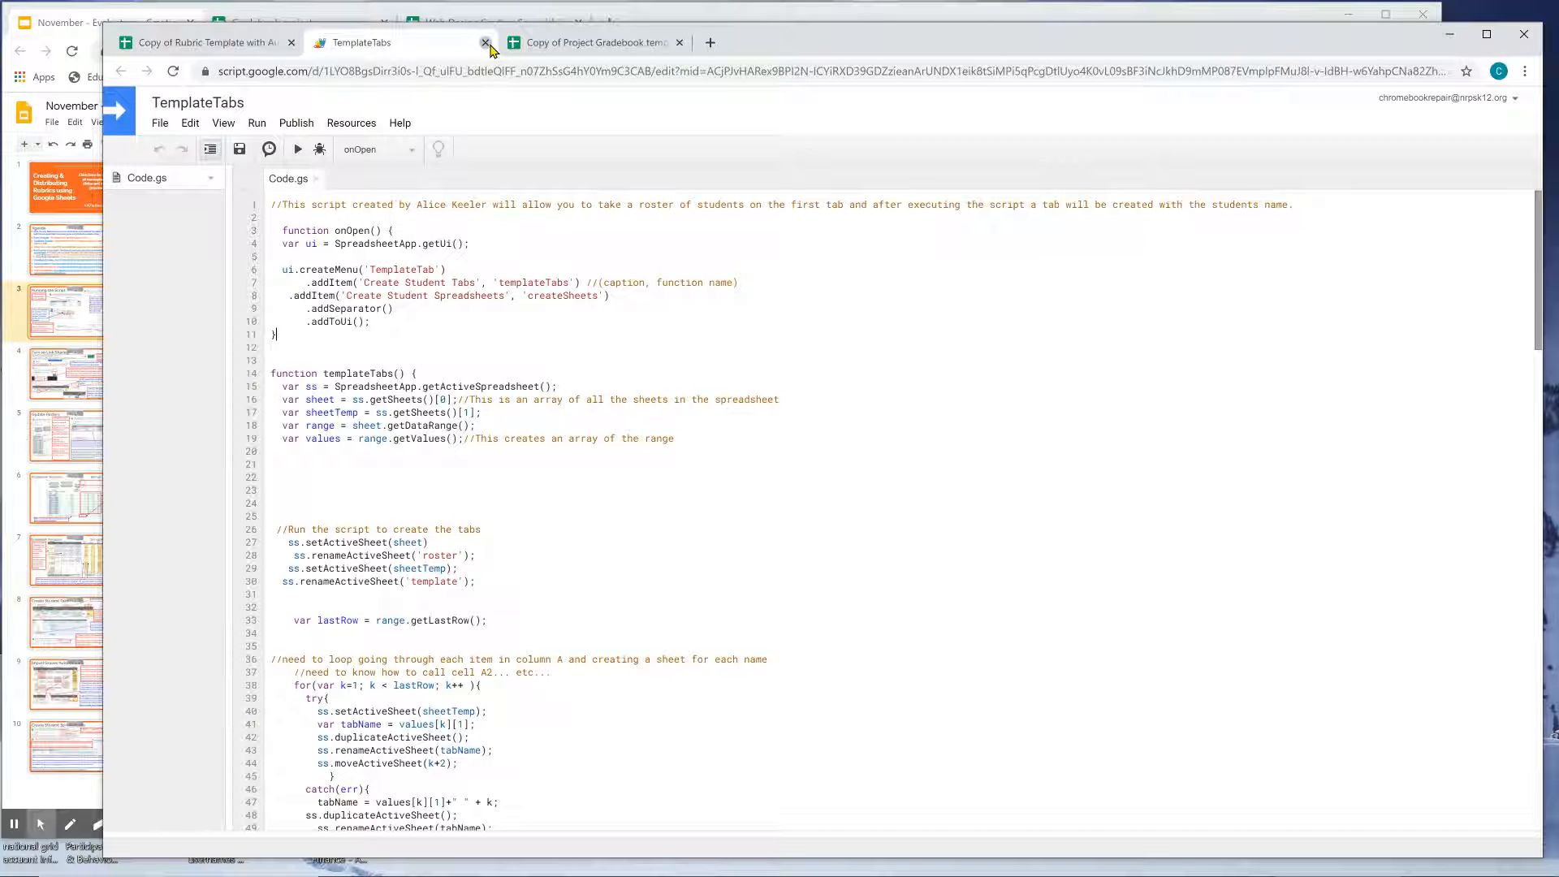
click(485, 42)
click(559, 128)
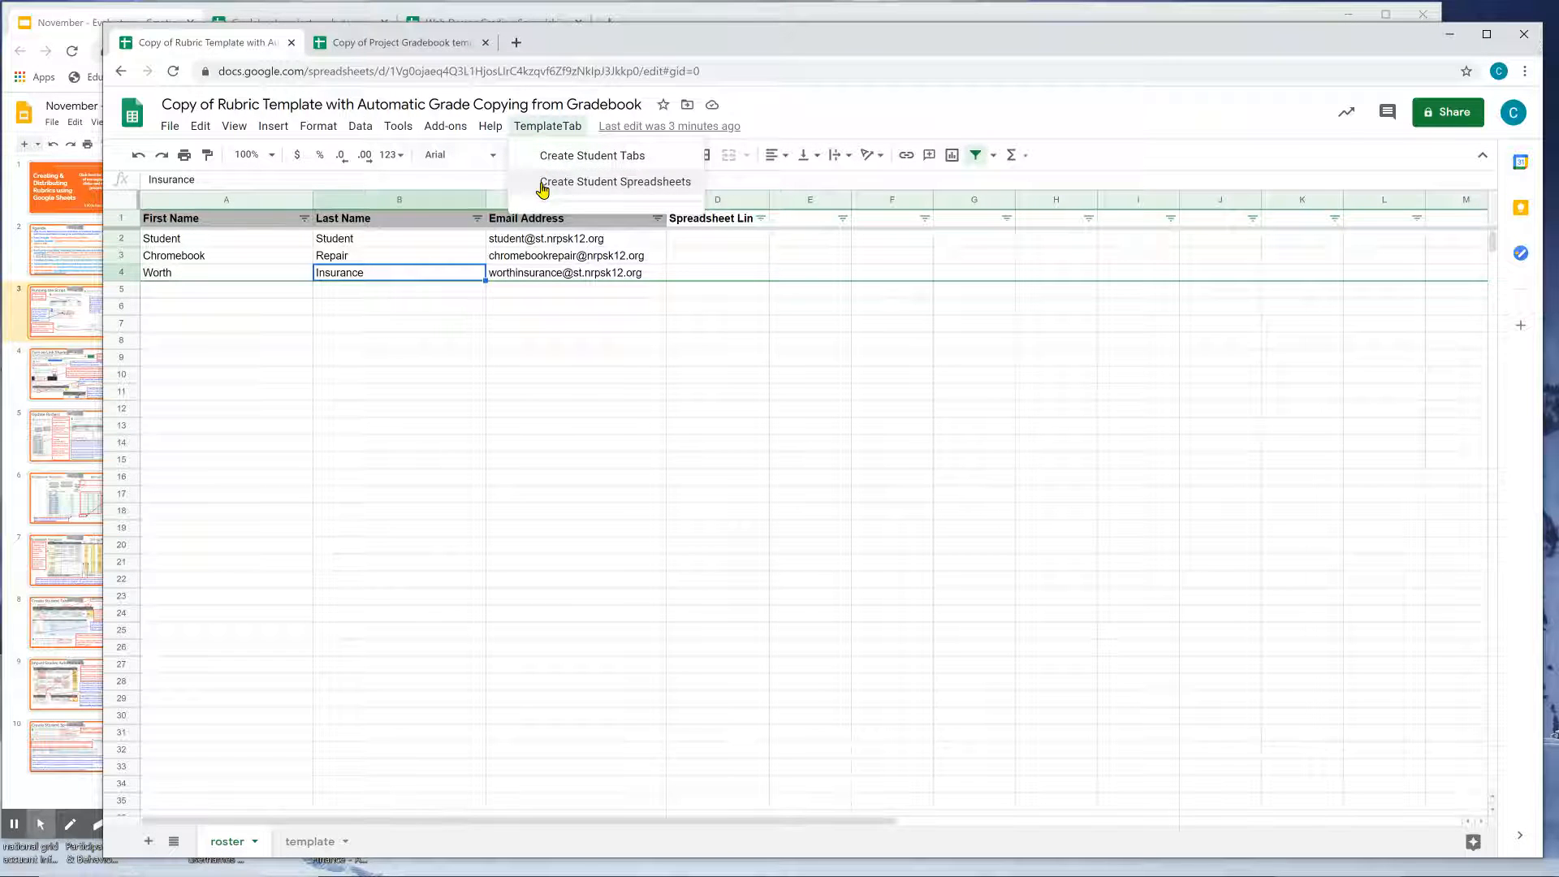
click(540, 130)
click(541, 132)
Show the template sheet with its TemplateTab commands, then return to the slides presentation.
click(299, 846)
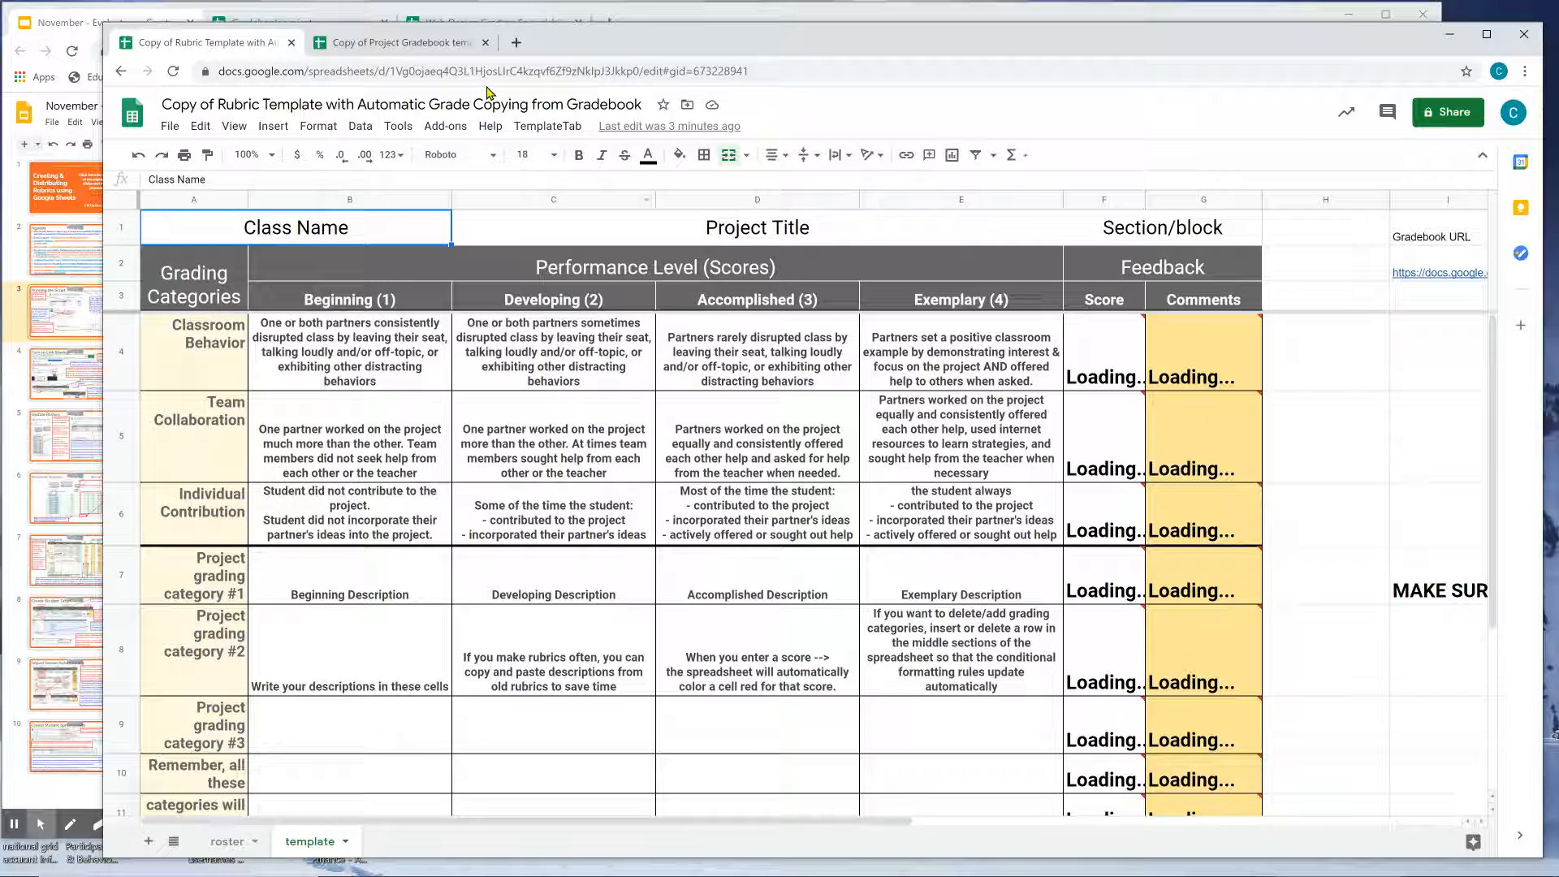
click(544, 127)
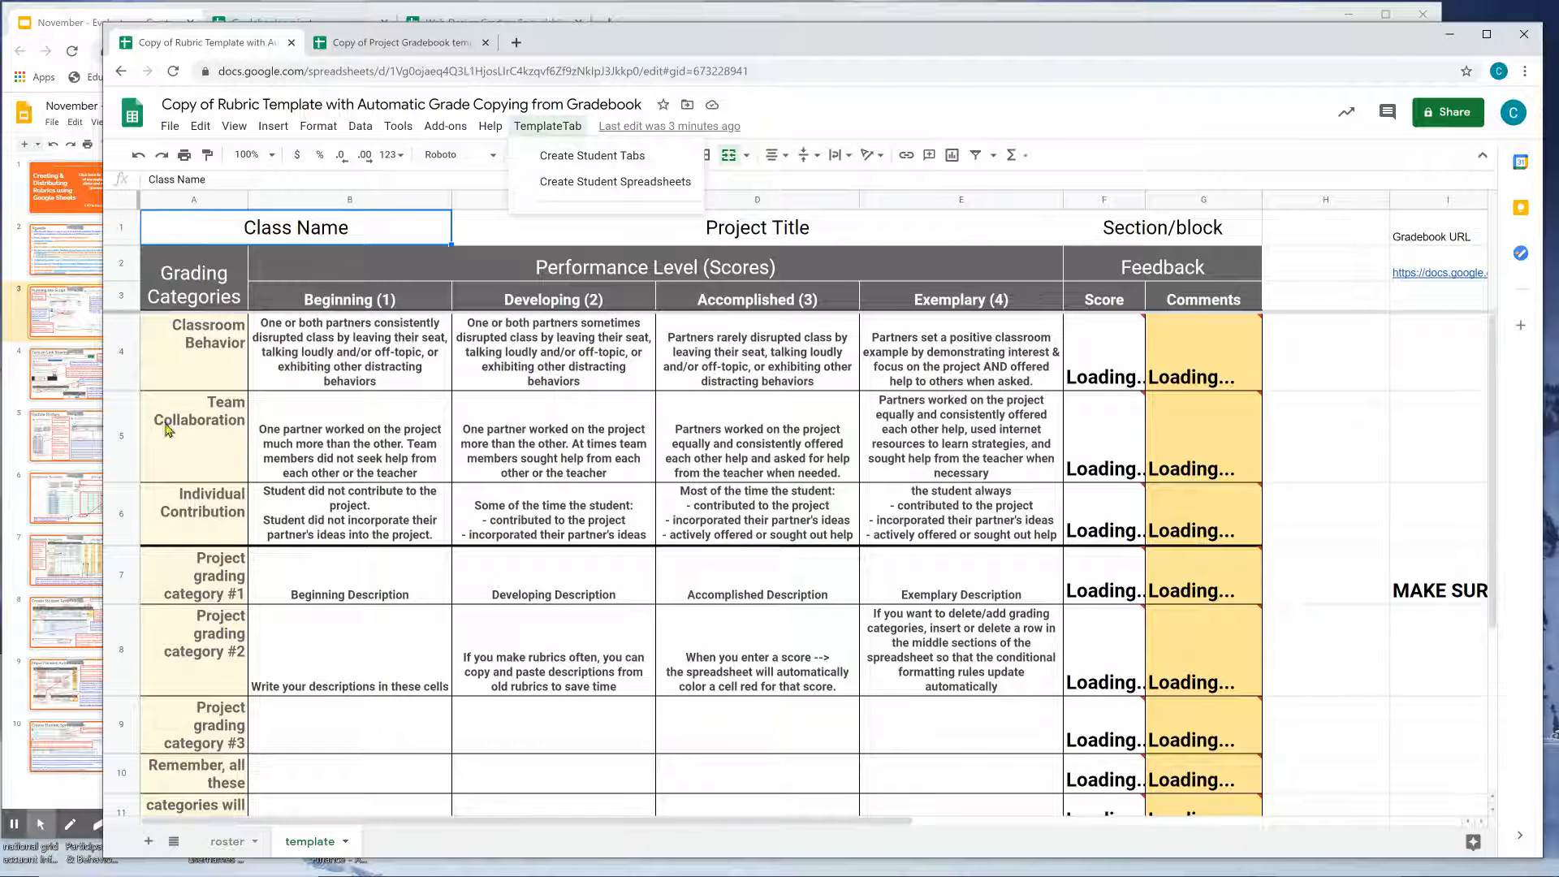
click(59, 306)
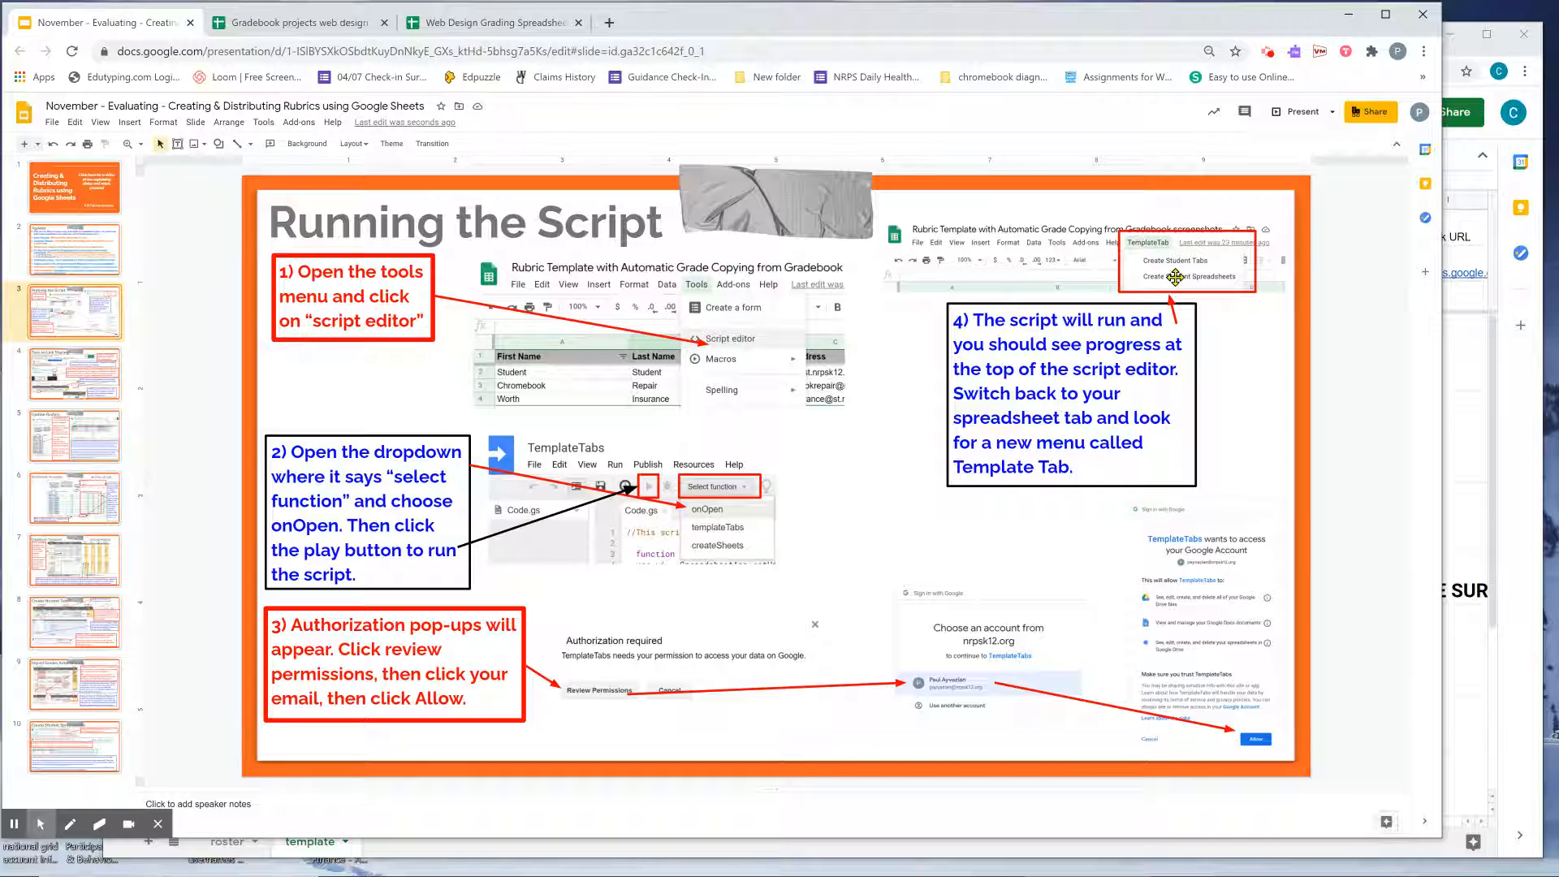
View slide 4, Turn on Link Sharing, then return to the rubric template spreadsheet.
click(113, 383)
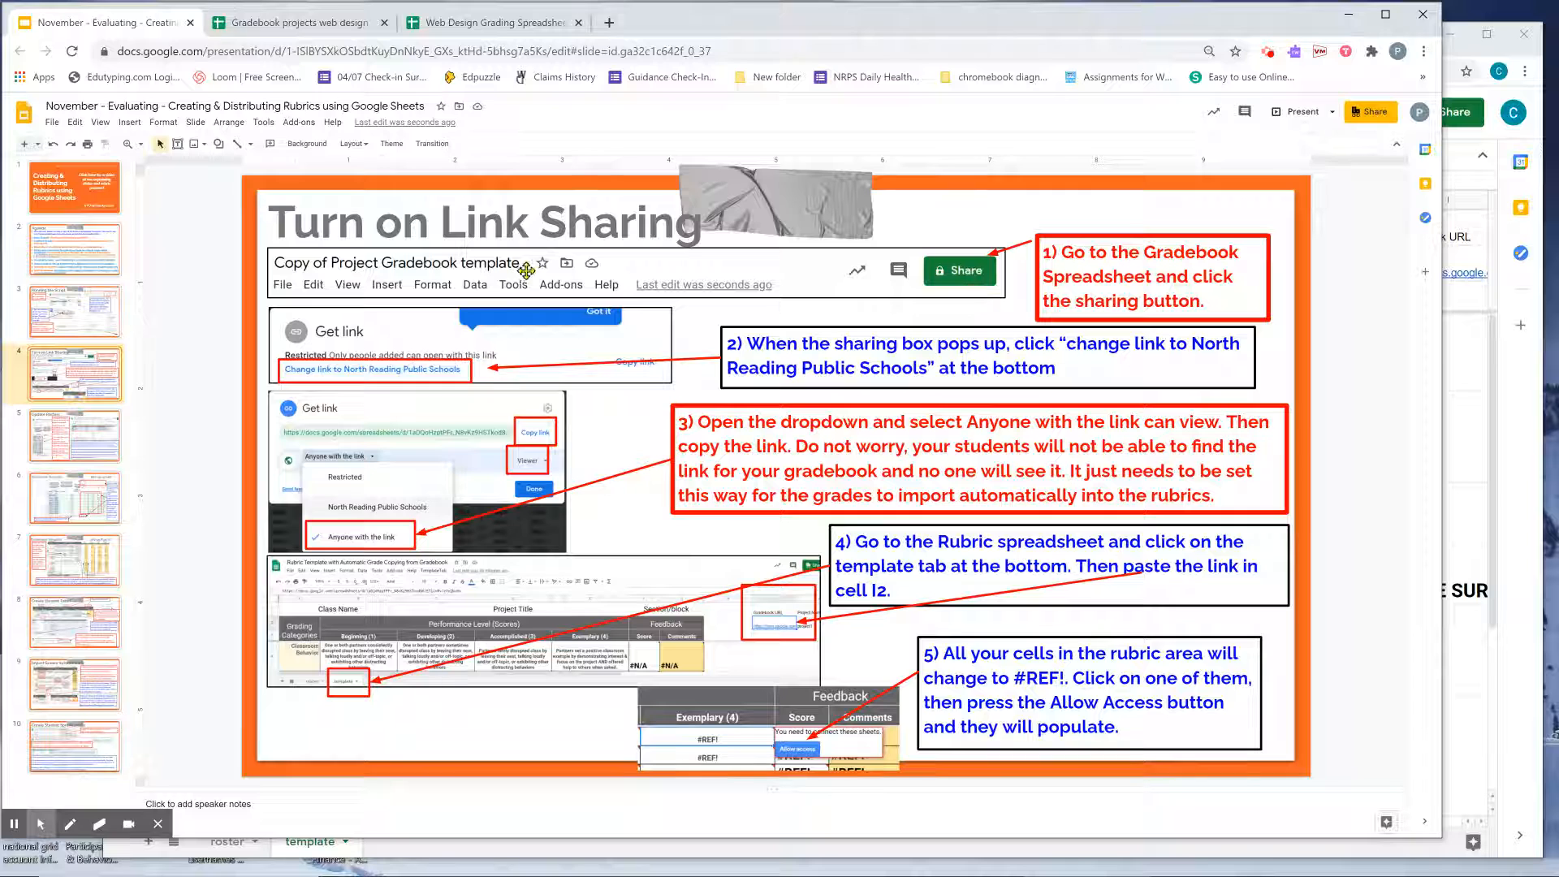
click(1510, 376)
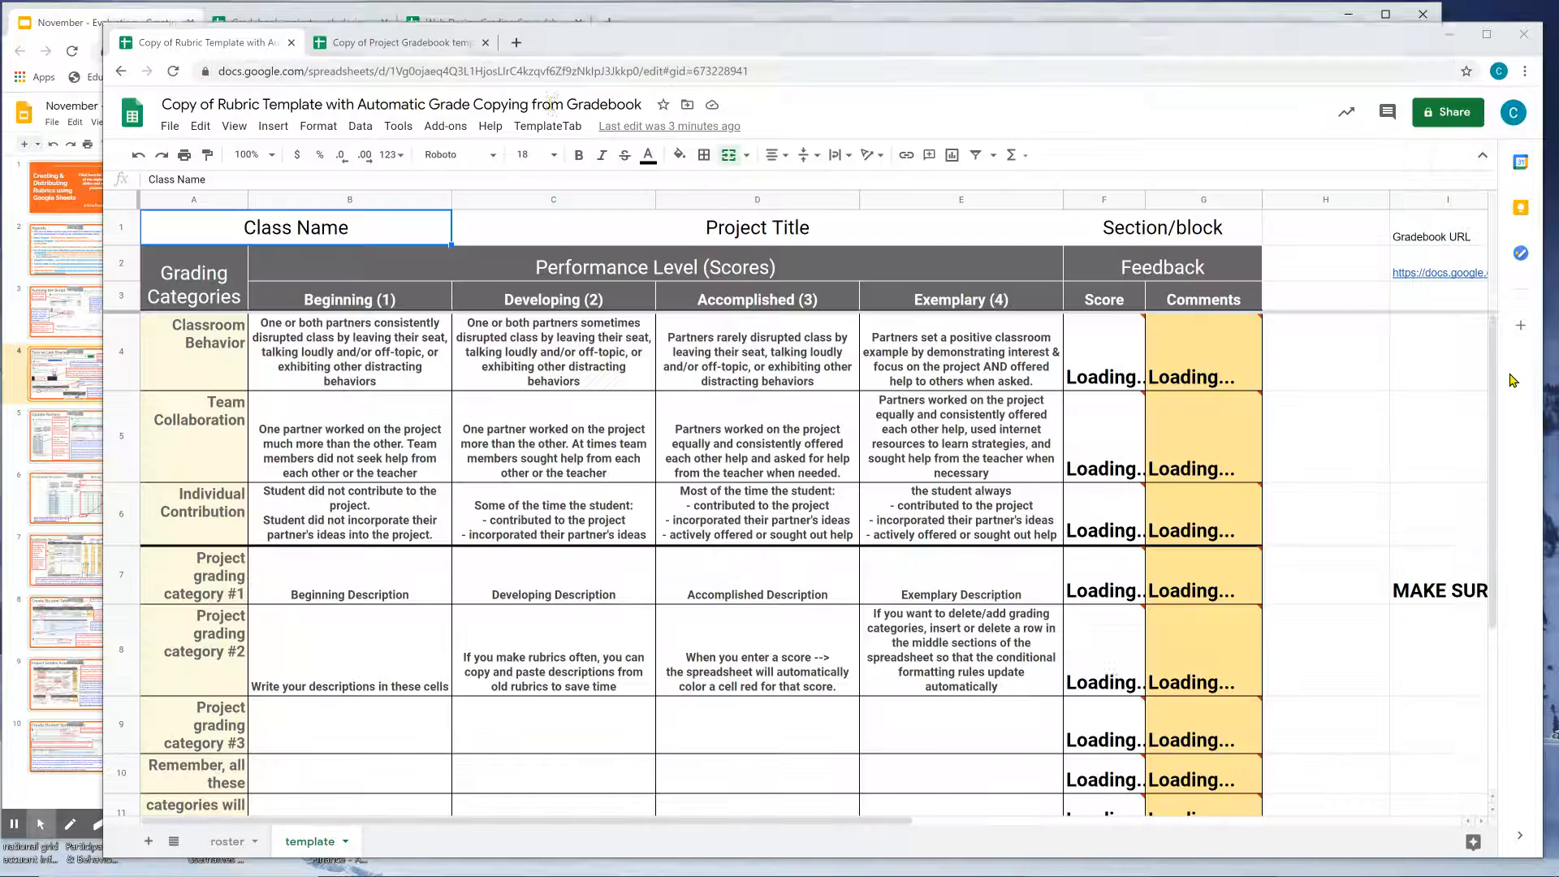
Share the Project Gradebook copy as Anyone with the link can view, and copy its link.
click(419, 47)
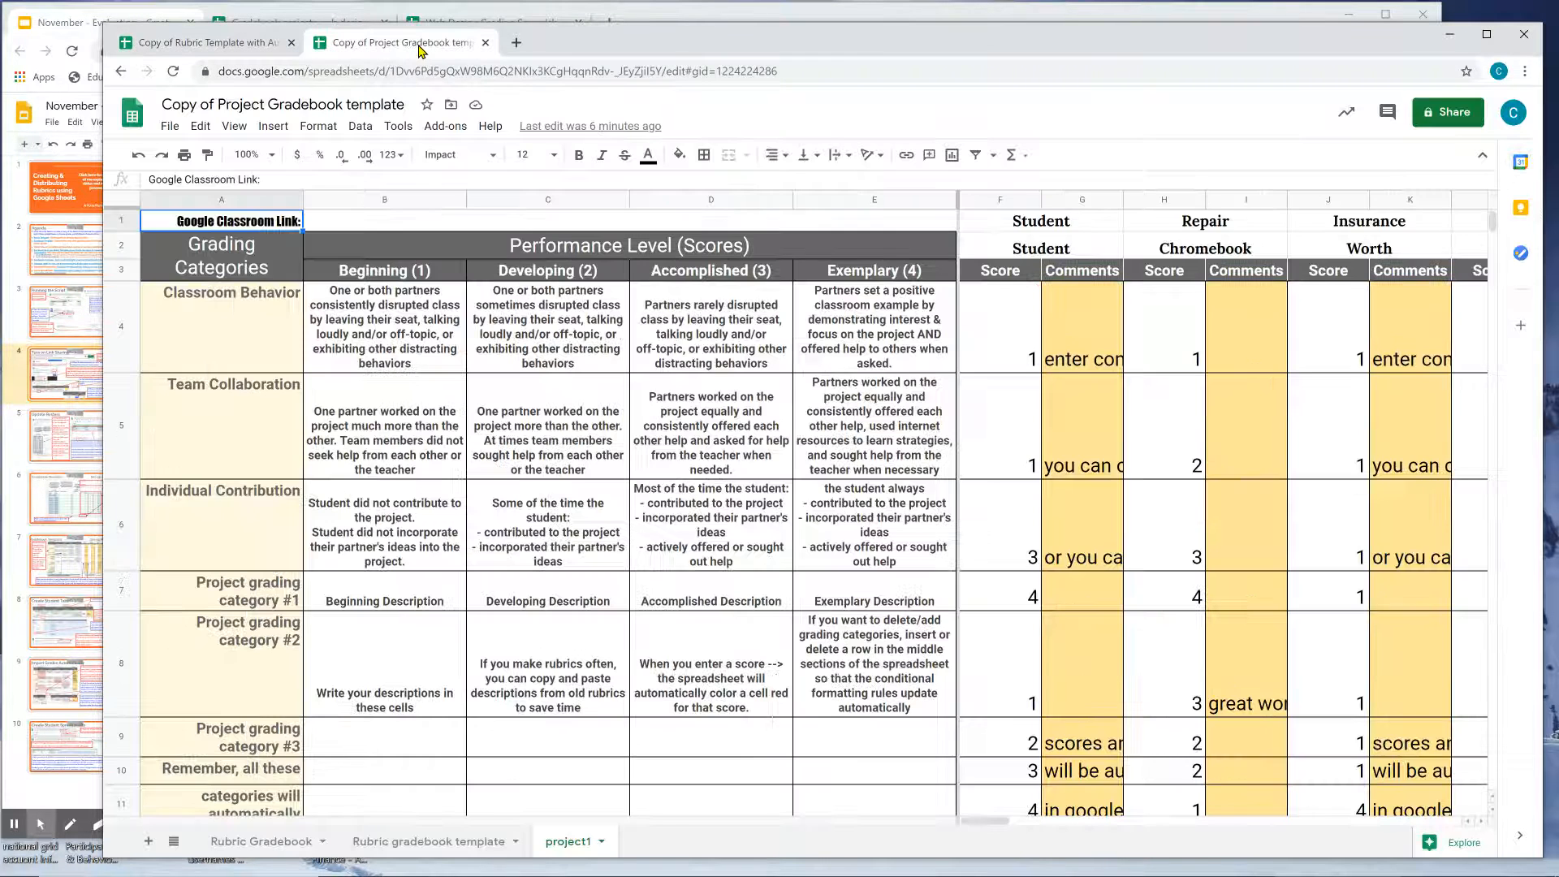
click(280, 841)
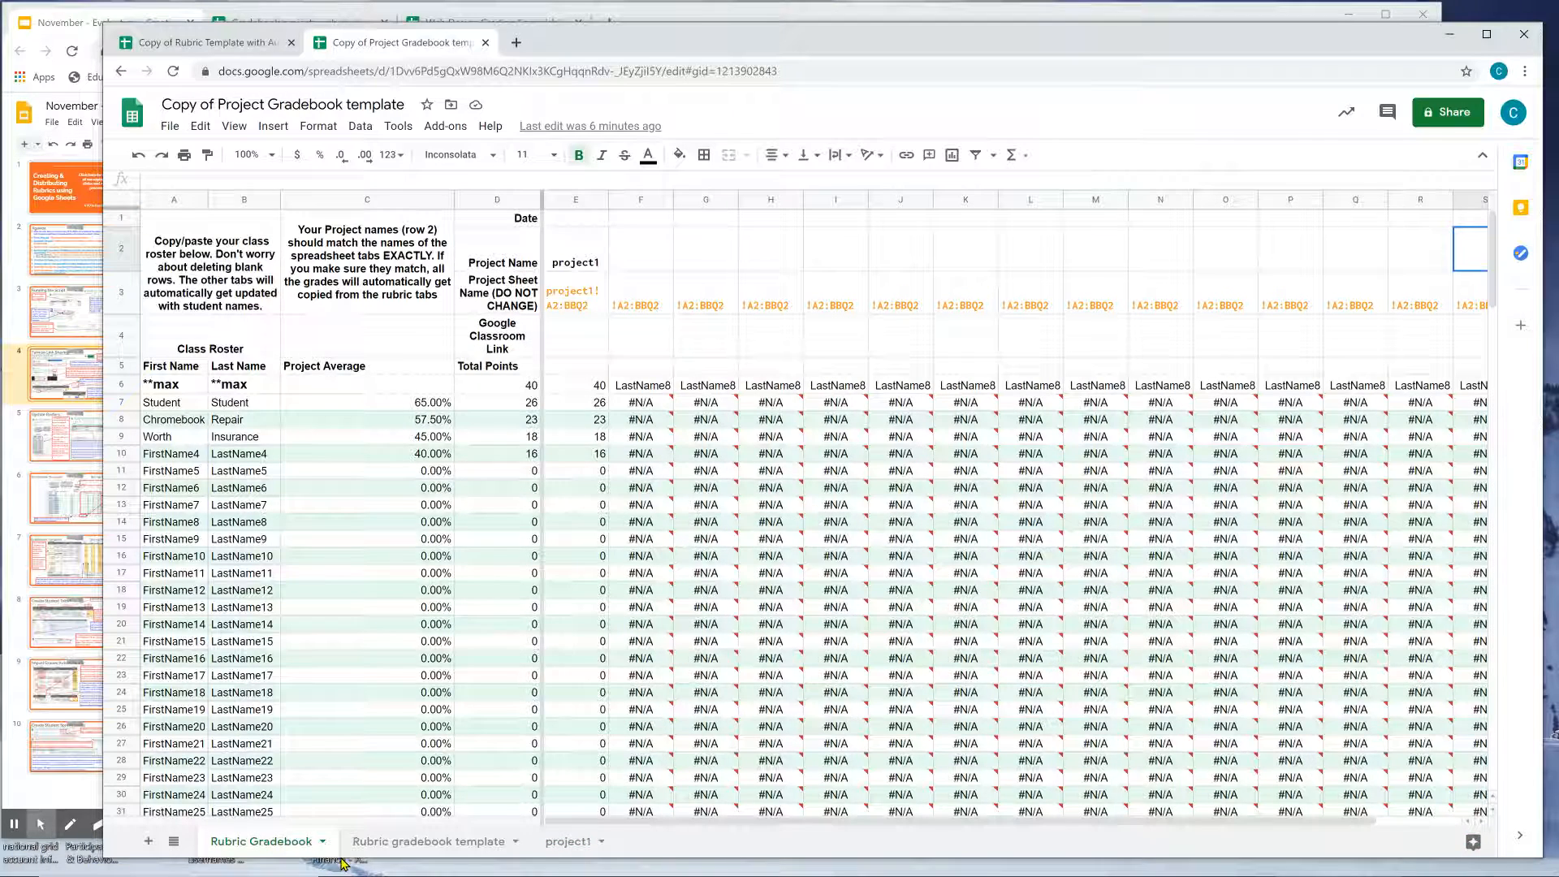
click(1453, 114)
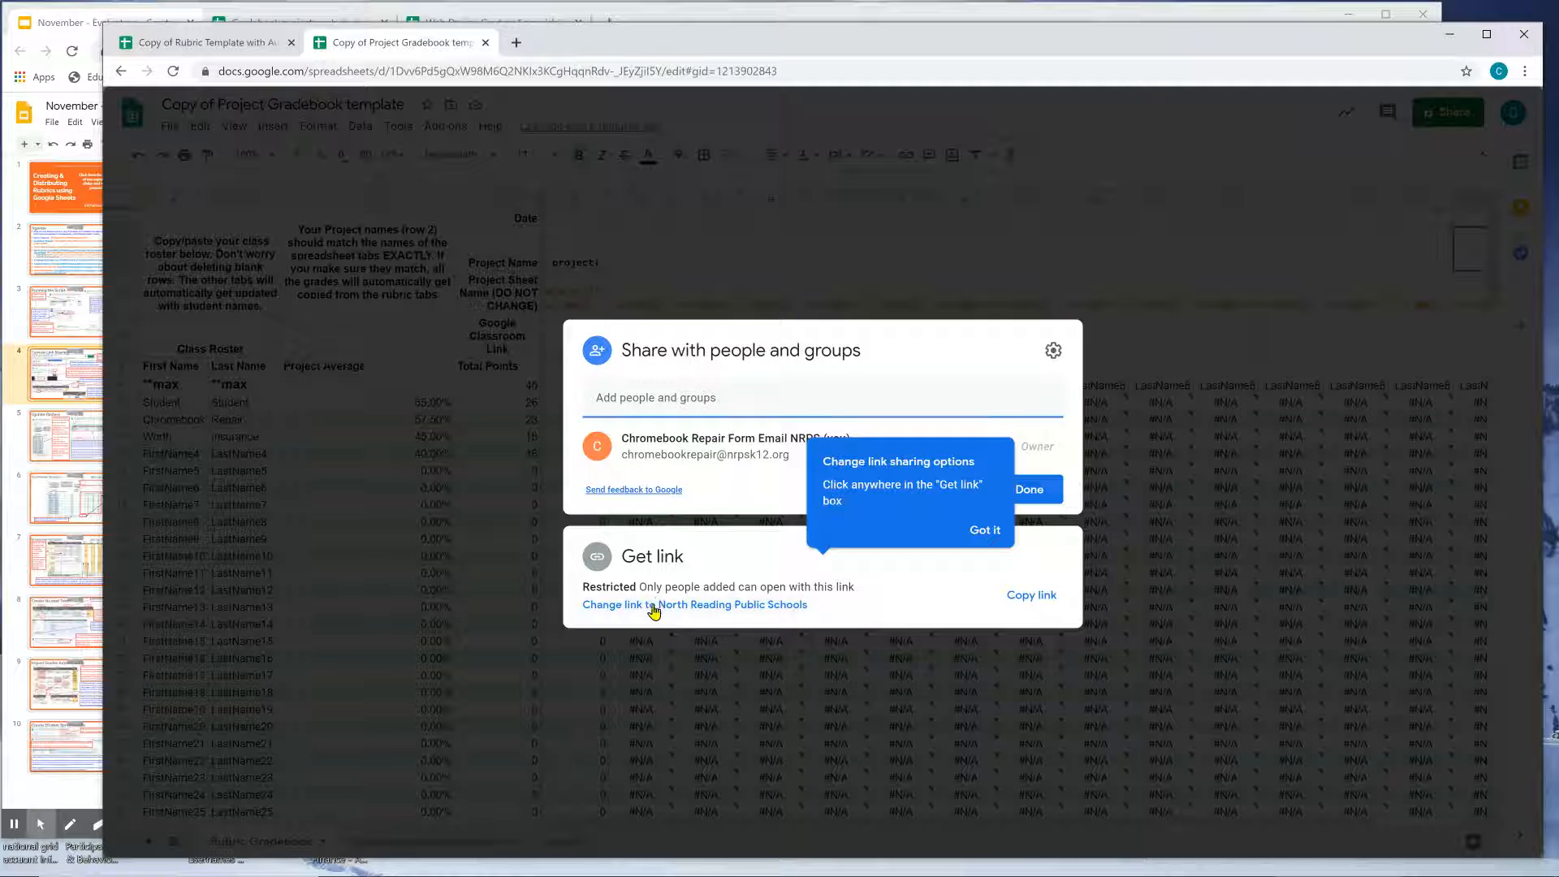
click(643, 604)
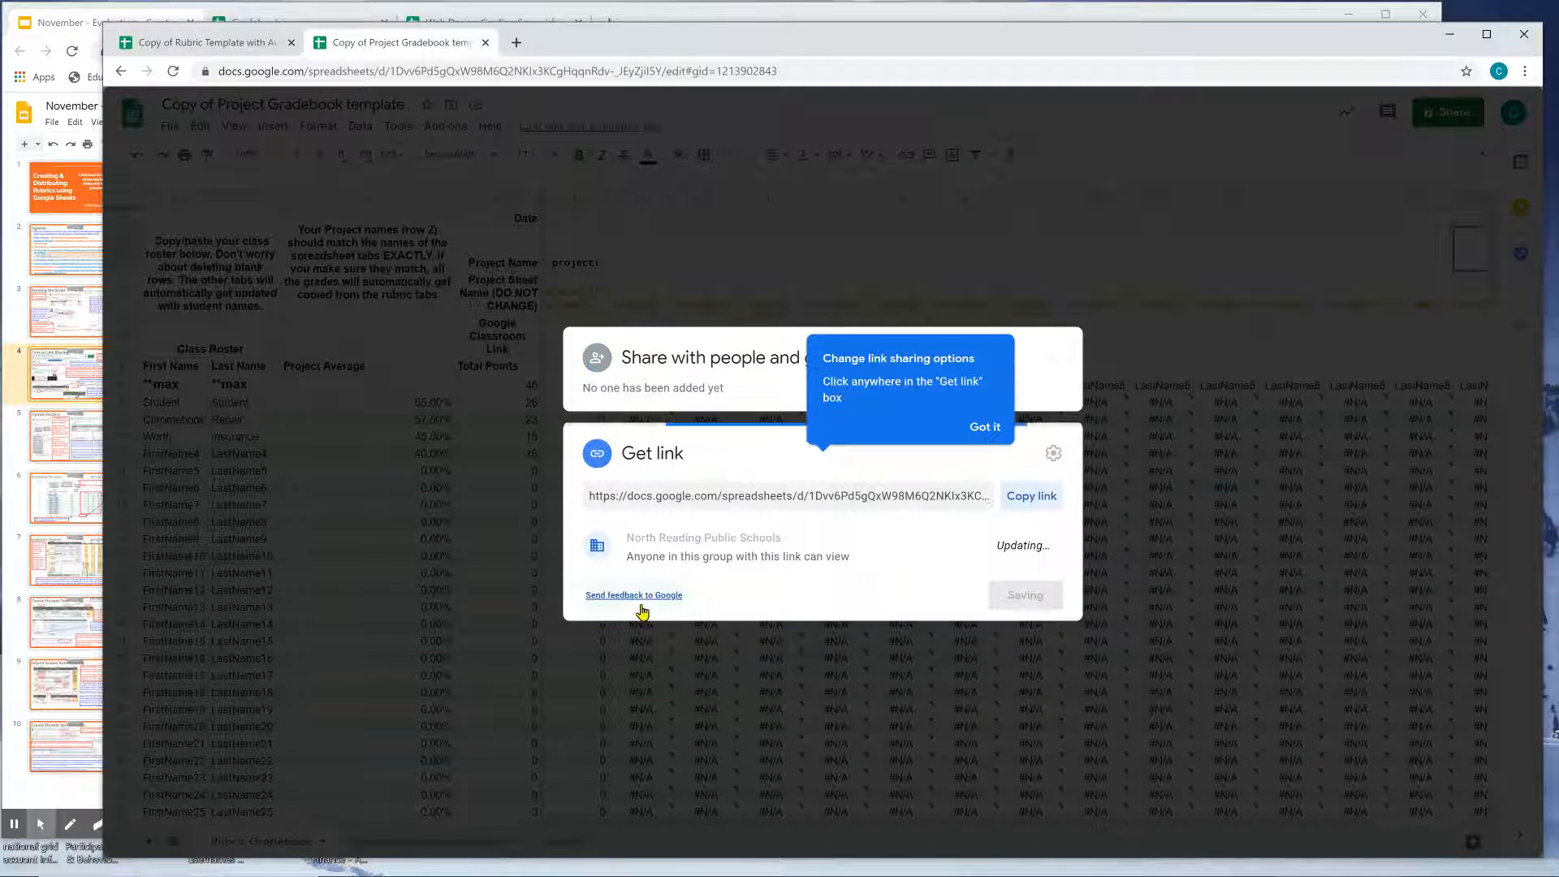
click(670, 540)
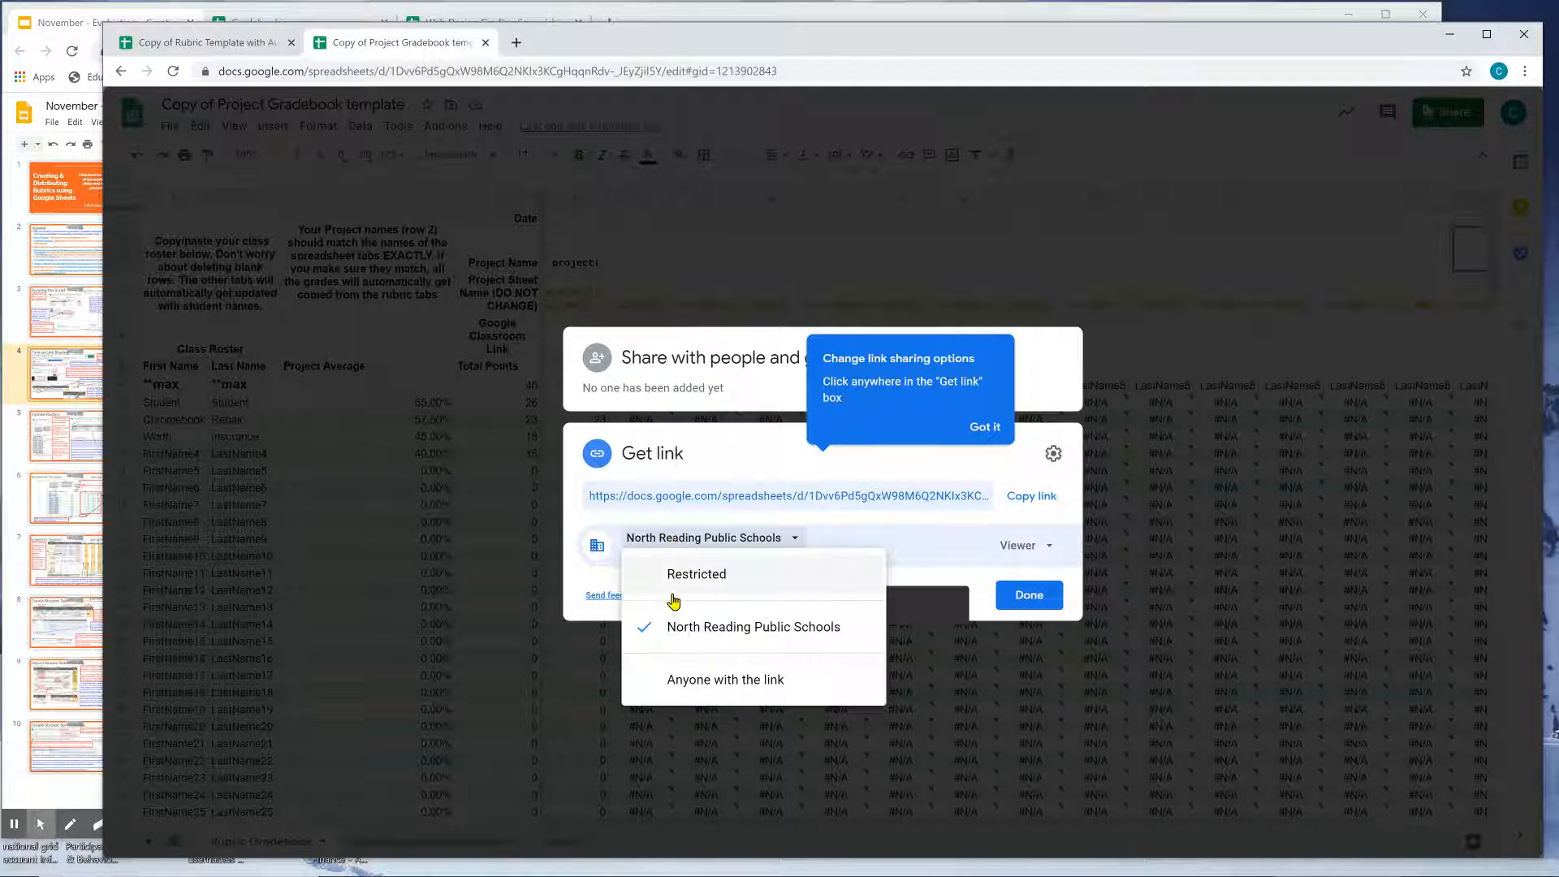
click(671, 677)
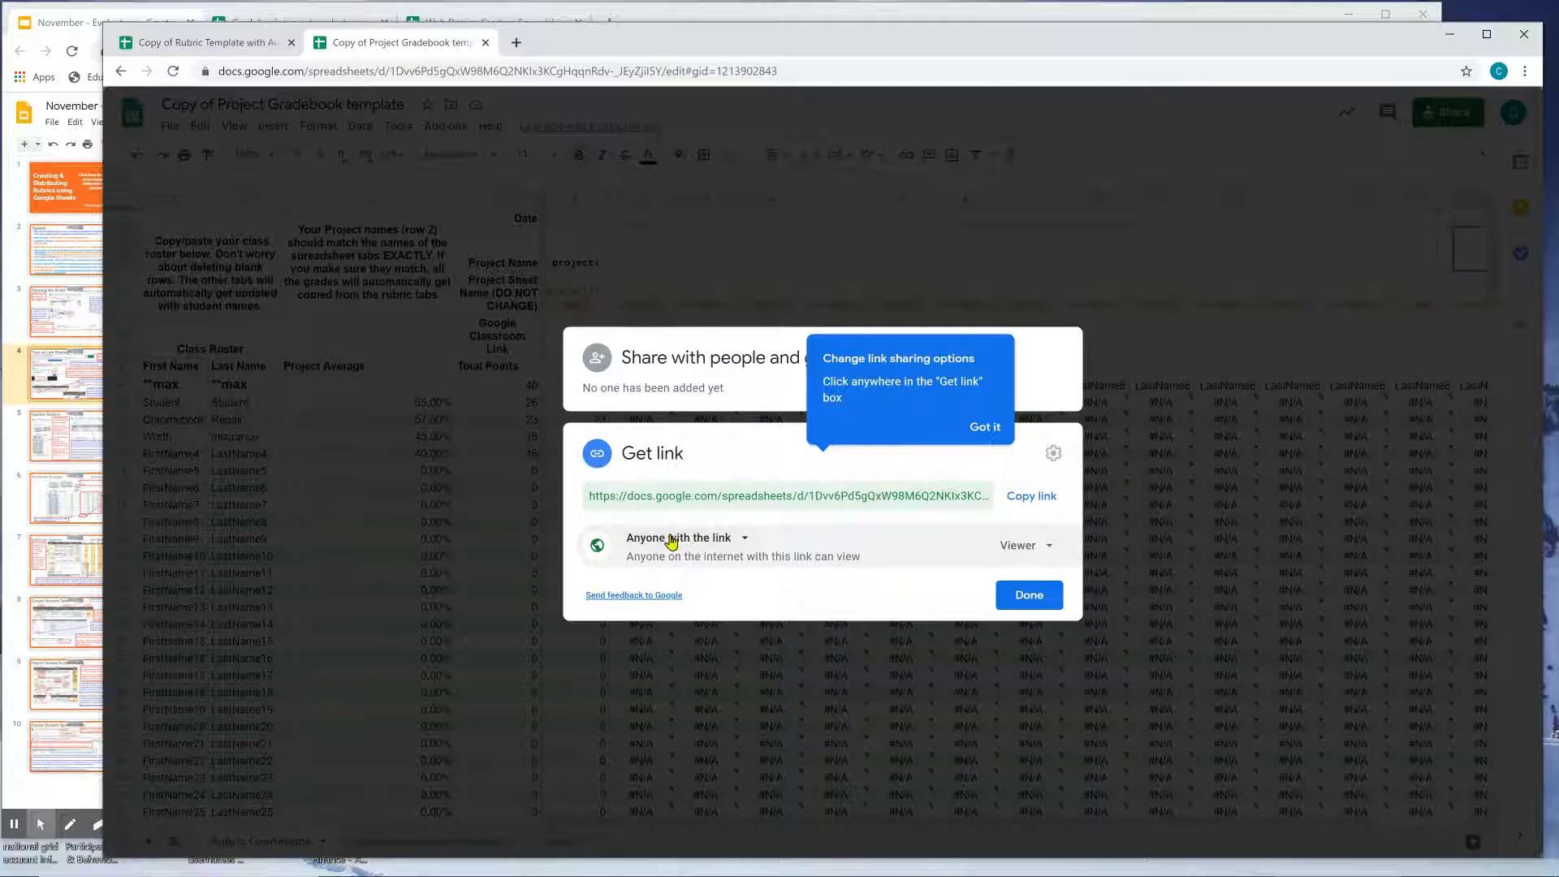
click(1037, 496)
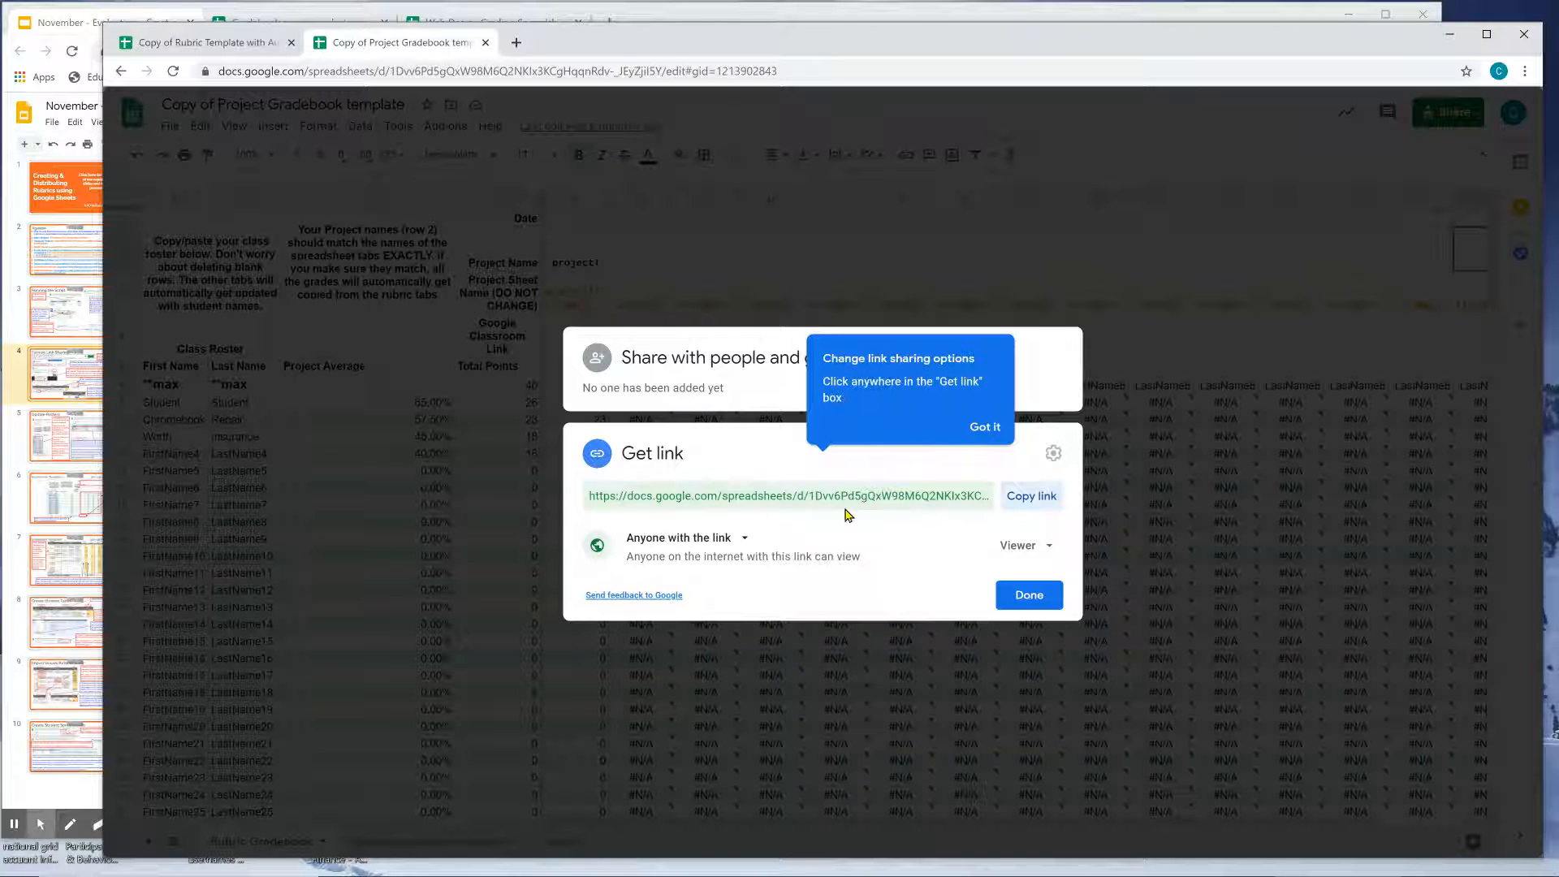
click(1028, 498)
click(583, 4)
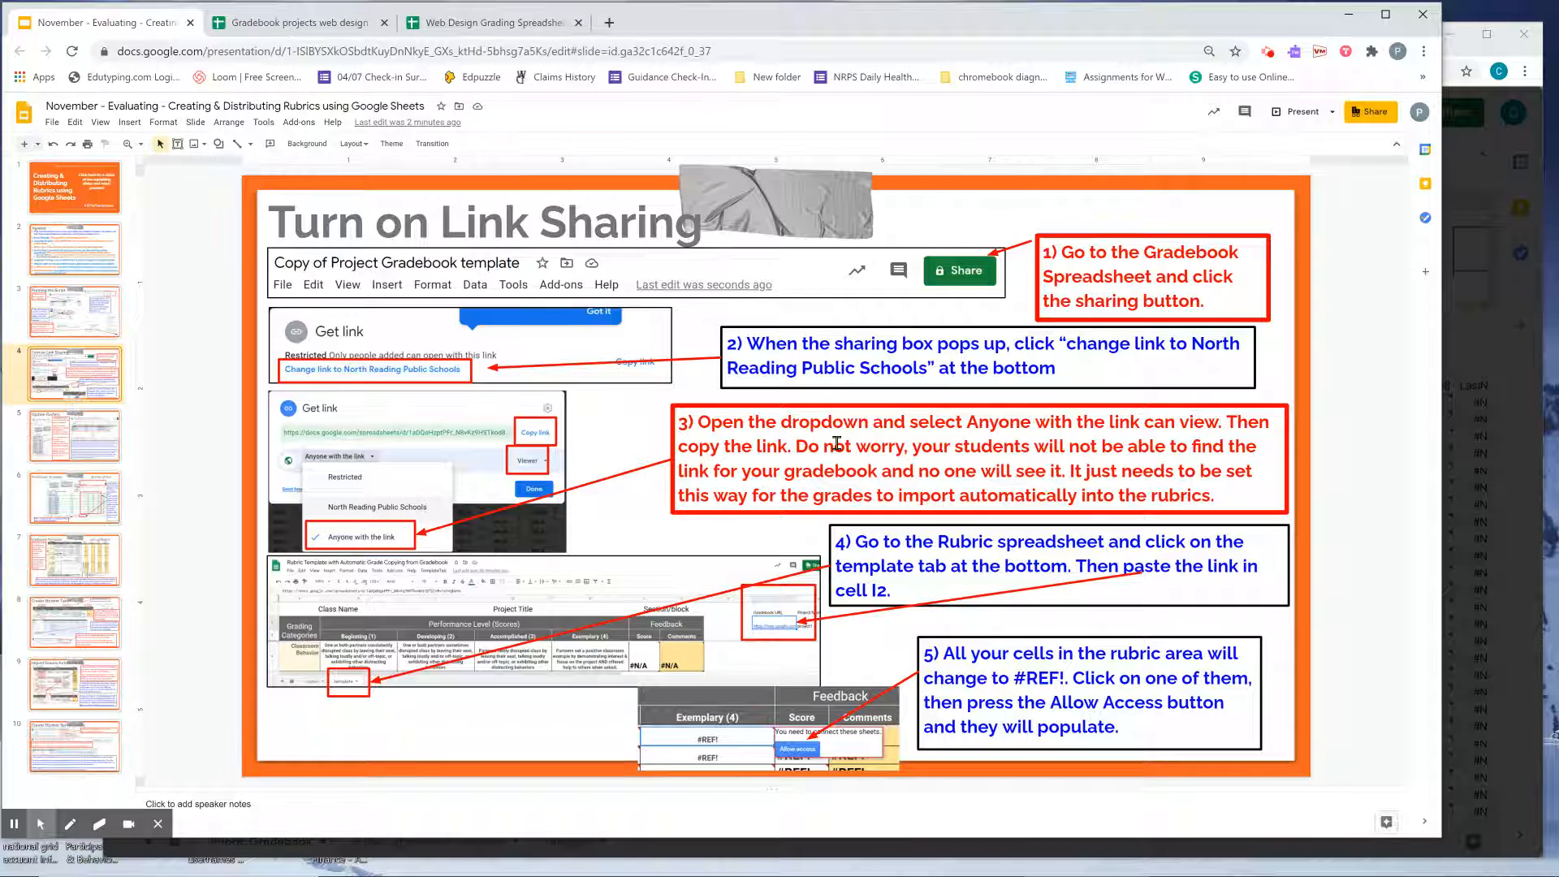
Review step 3 on the link-sharing slide, then return to the Copy of Rubric Template spreadsheet.
click(854, 499)
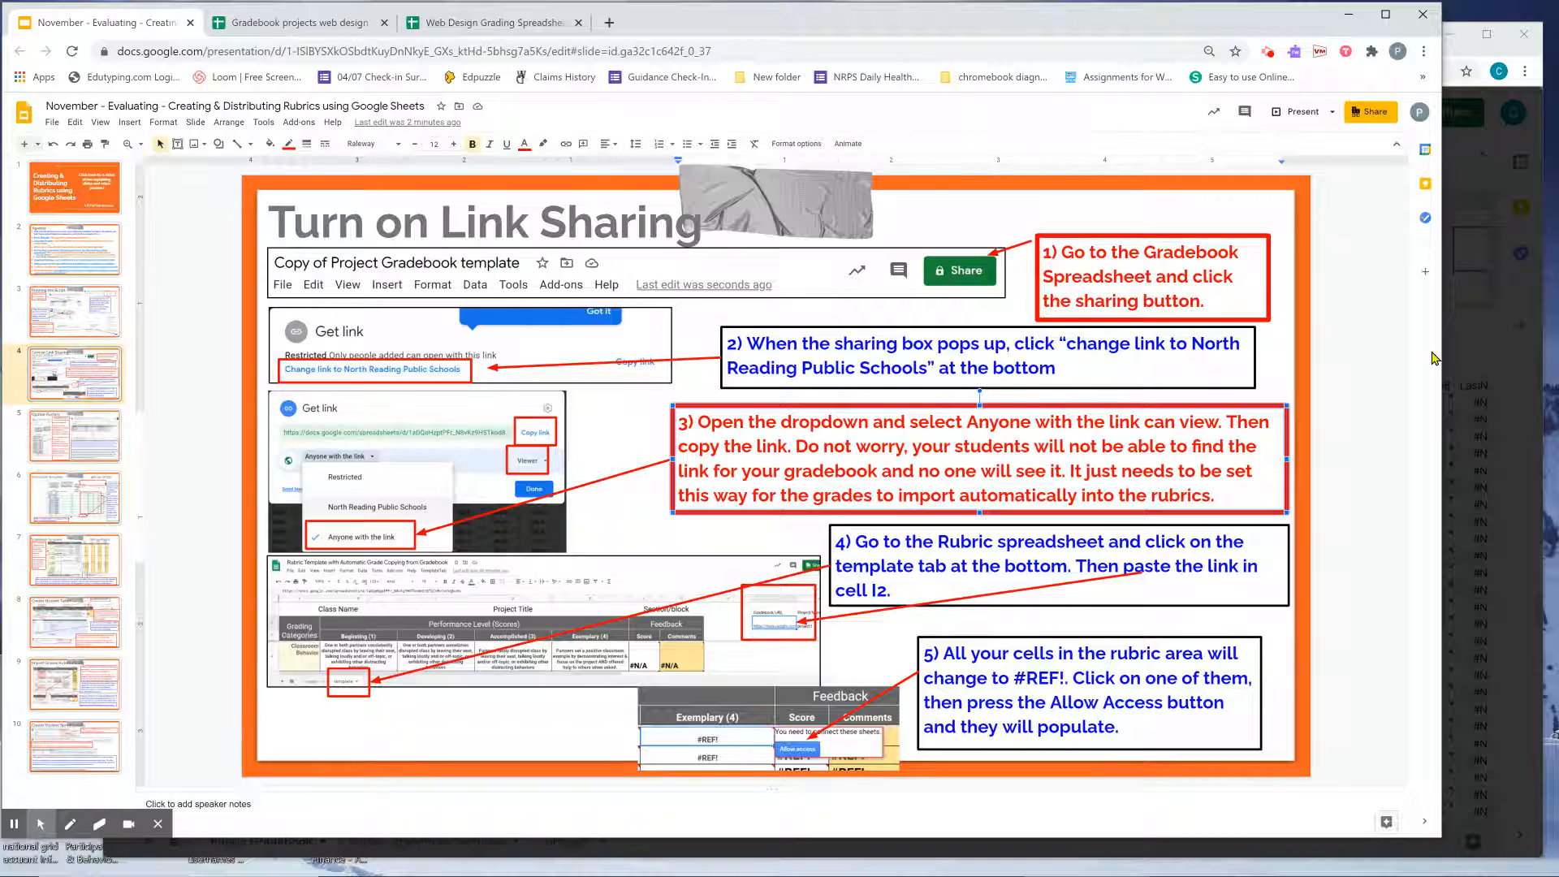
click(1457, 354)
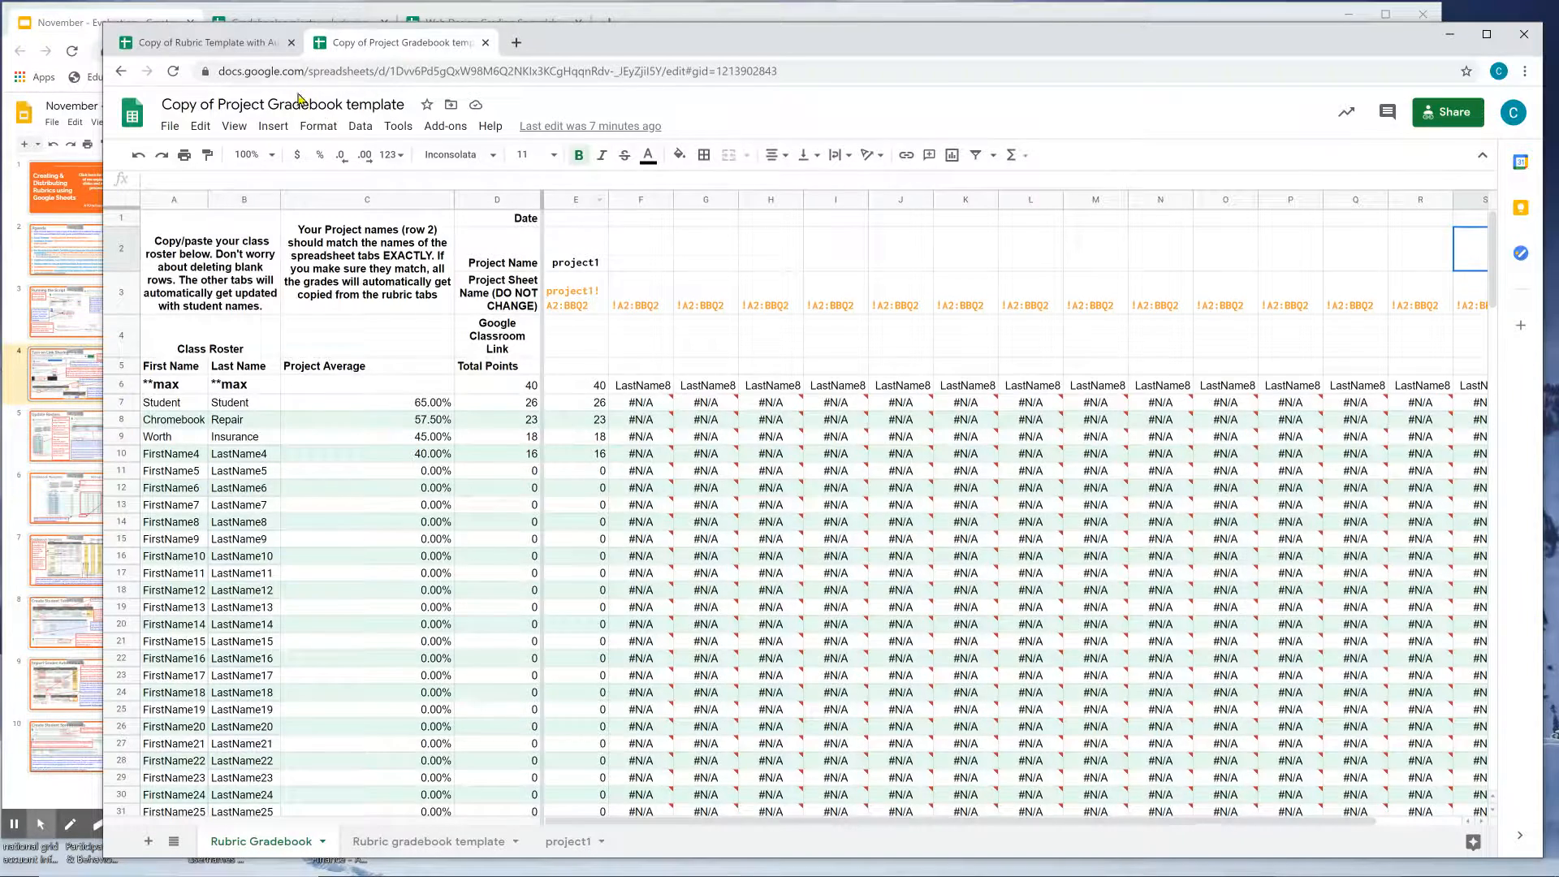
click(75, 18)
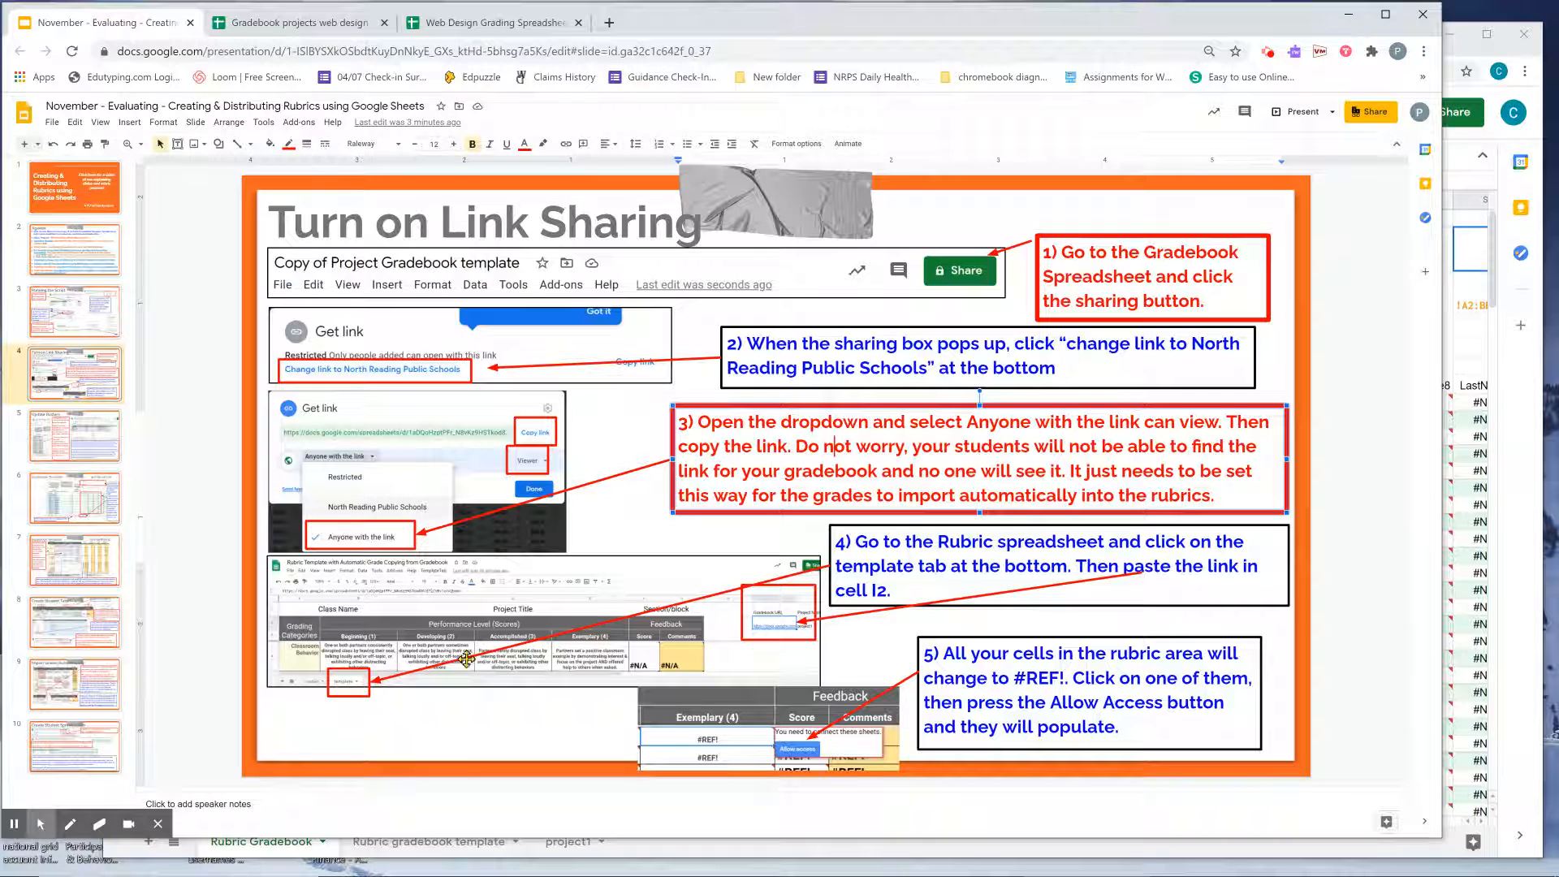
click(1492, 309)
click(235, 45)
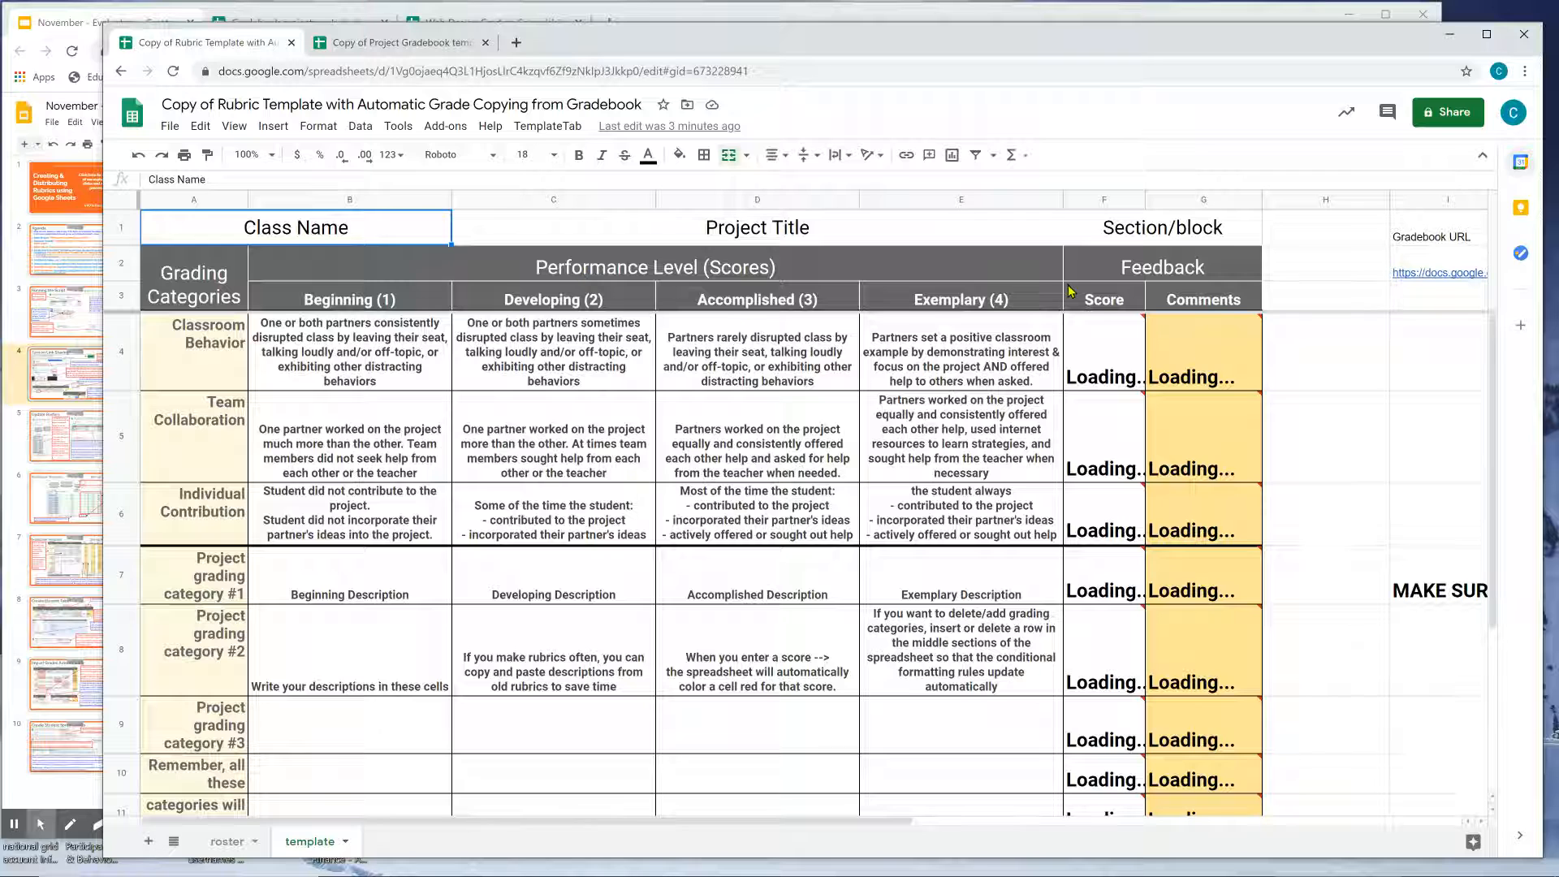
Paste the copied gradebook link into cell I2 of the template sheet.
click(1437, 270)
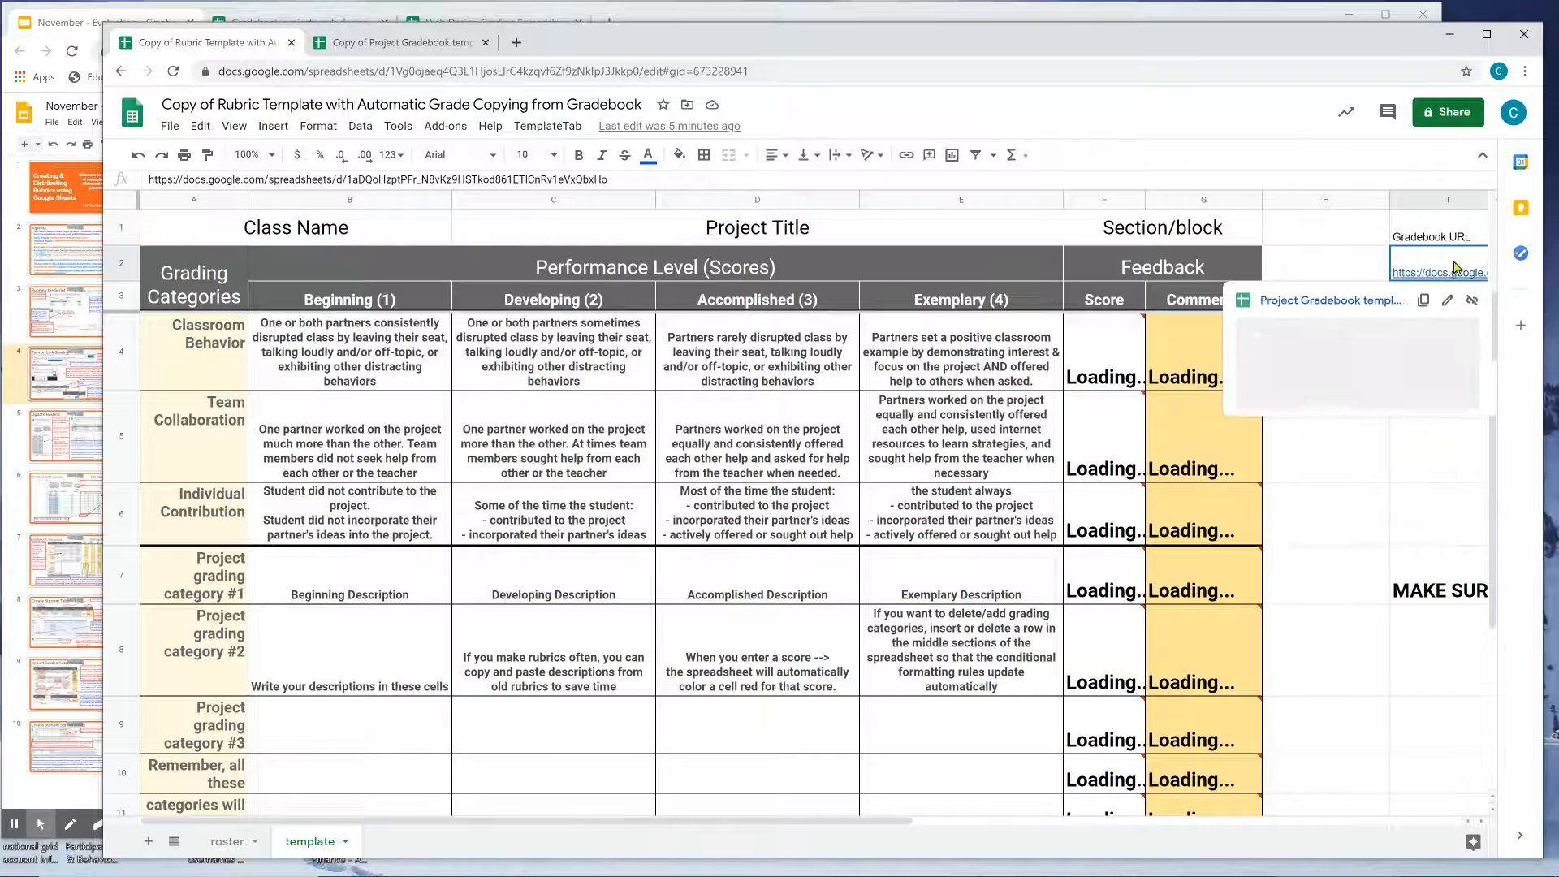
click(295, 846)
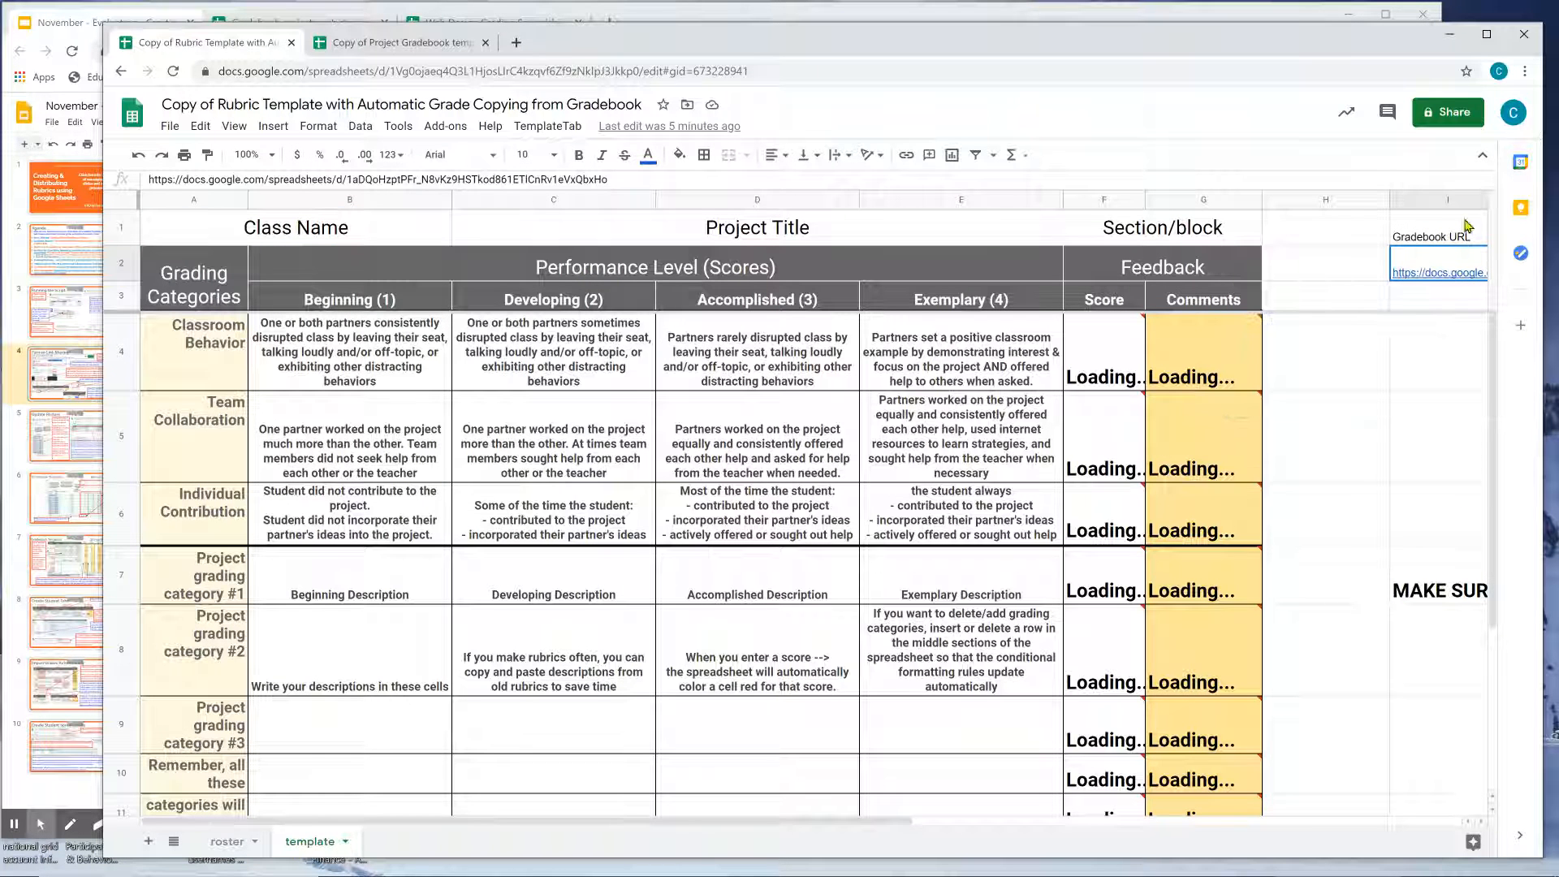
mouse_move(1435, 264)
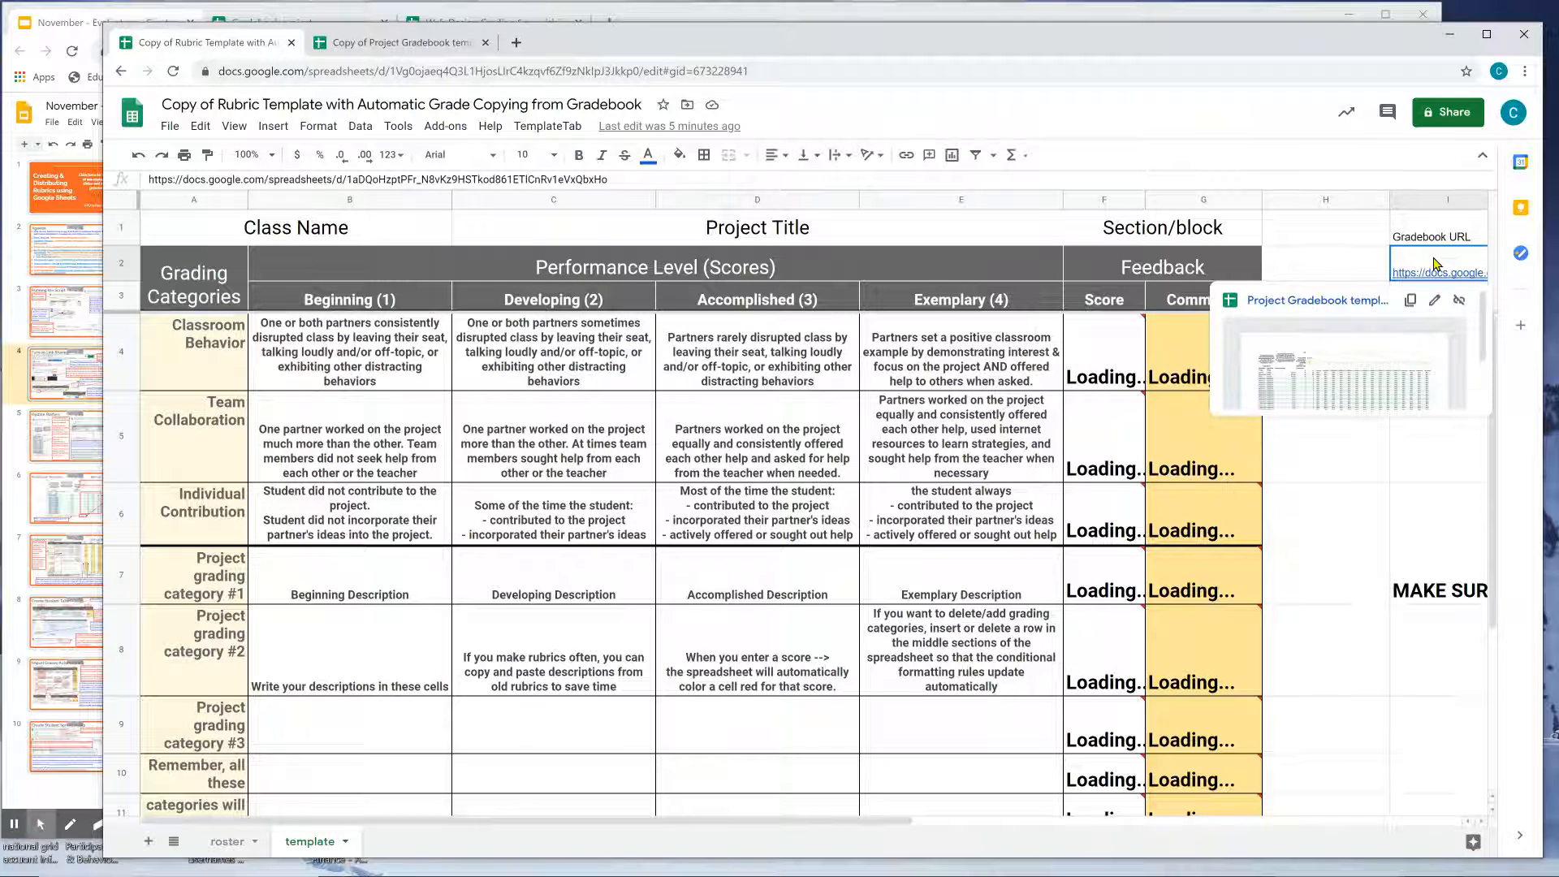
key(ctrl+v)
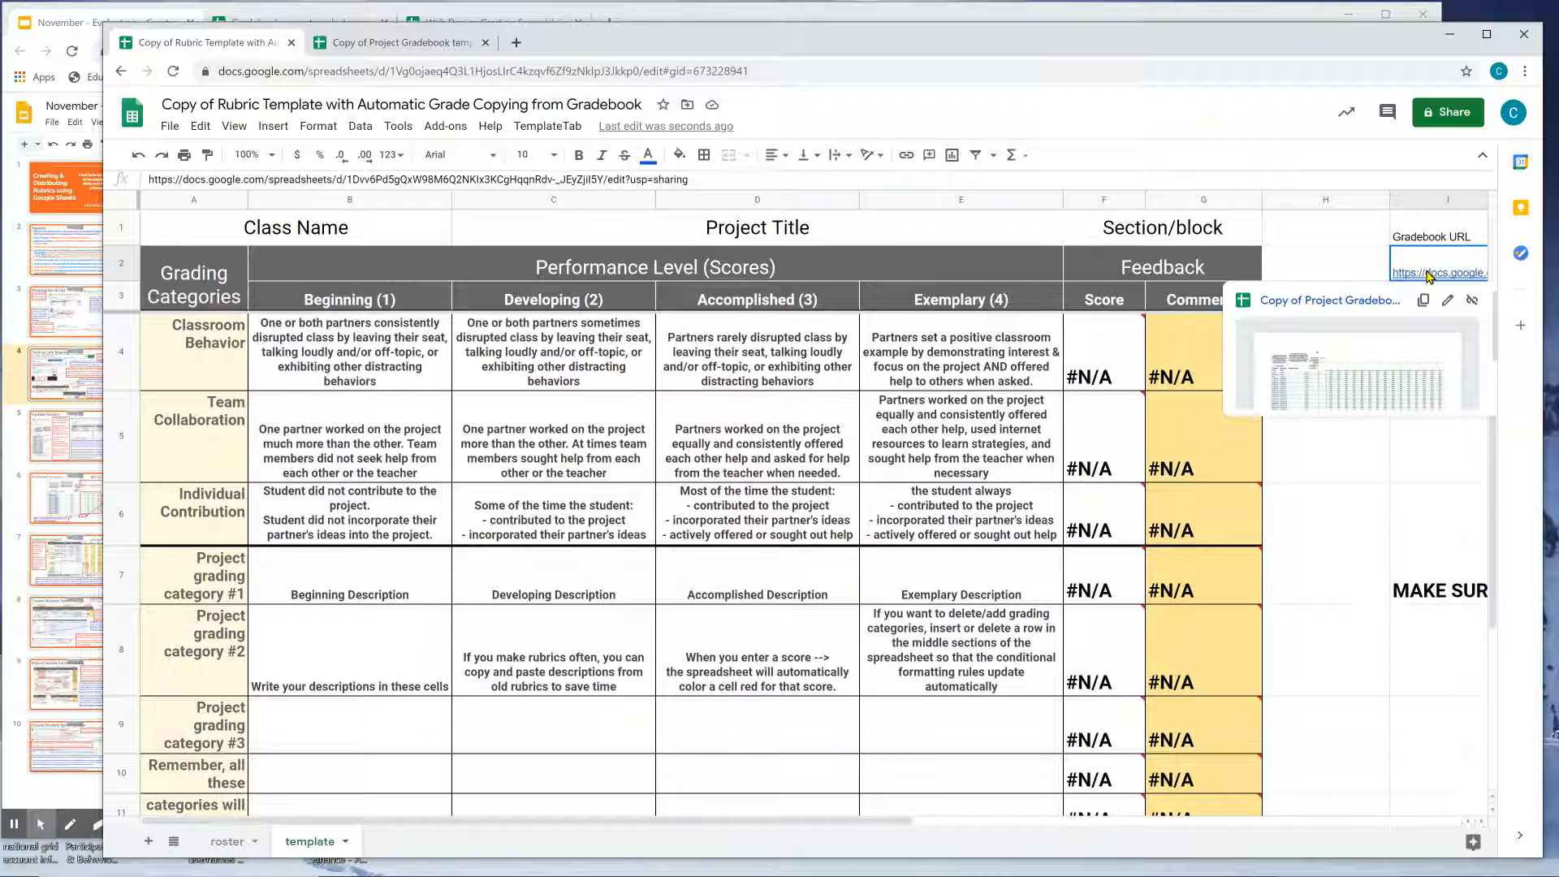
Check the importrange formulas in E4, D4 and D5 against the new I2 link.
click(997, 378)
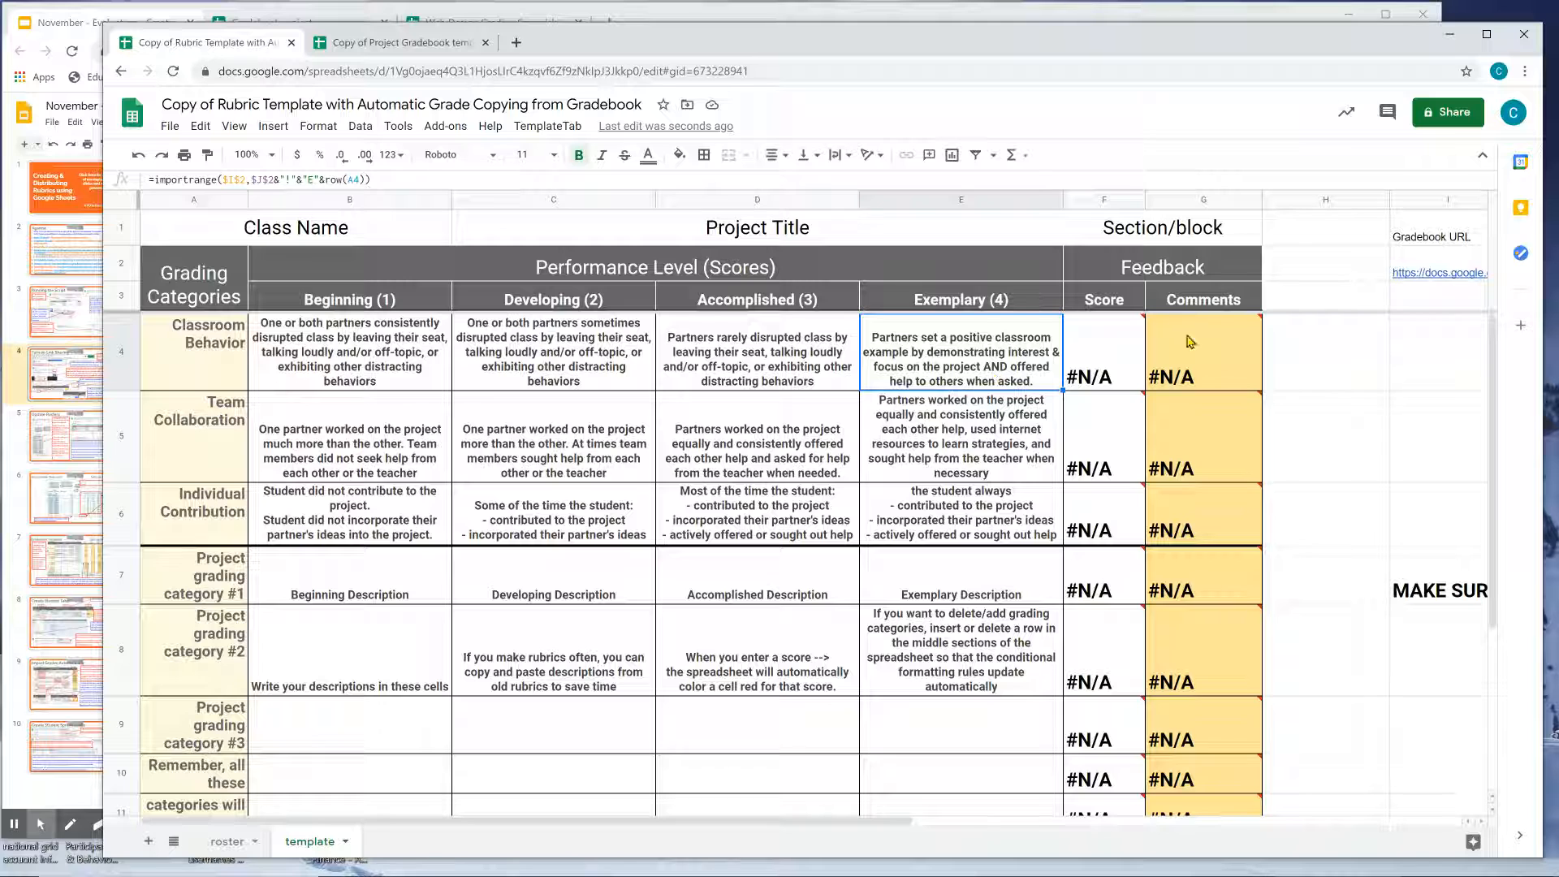
click(1448, 273)
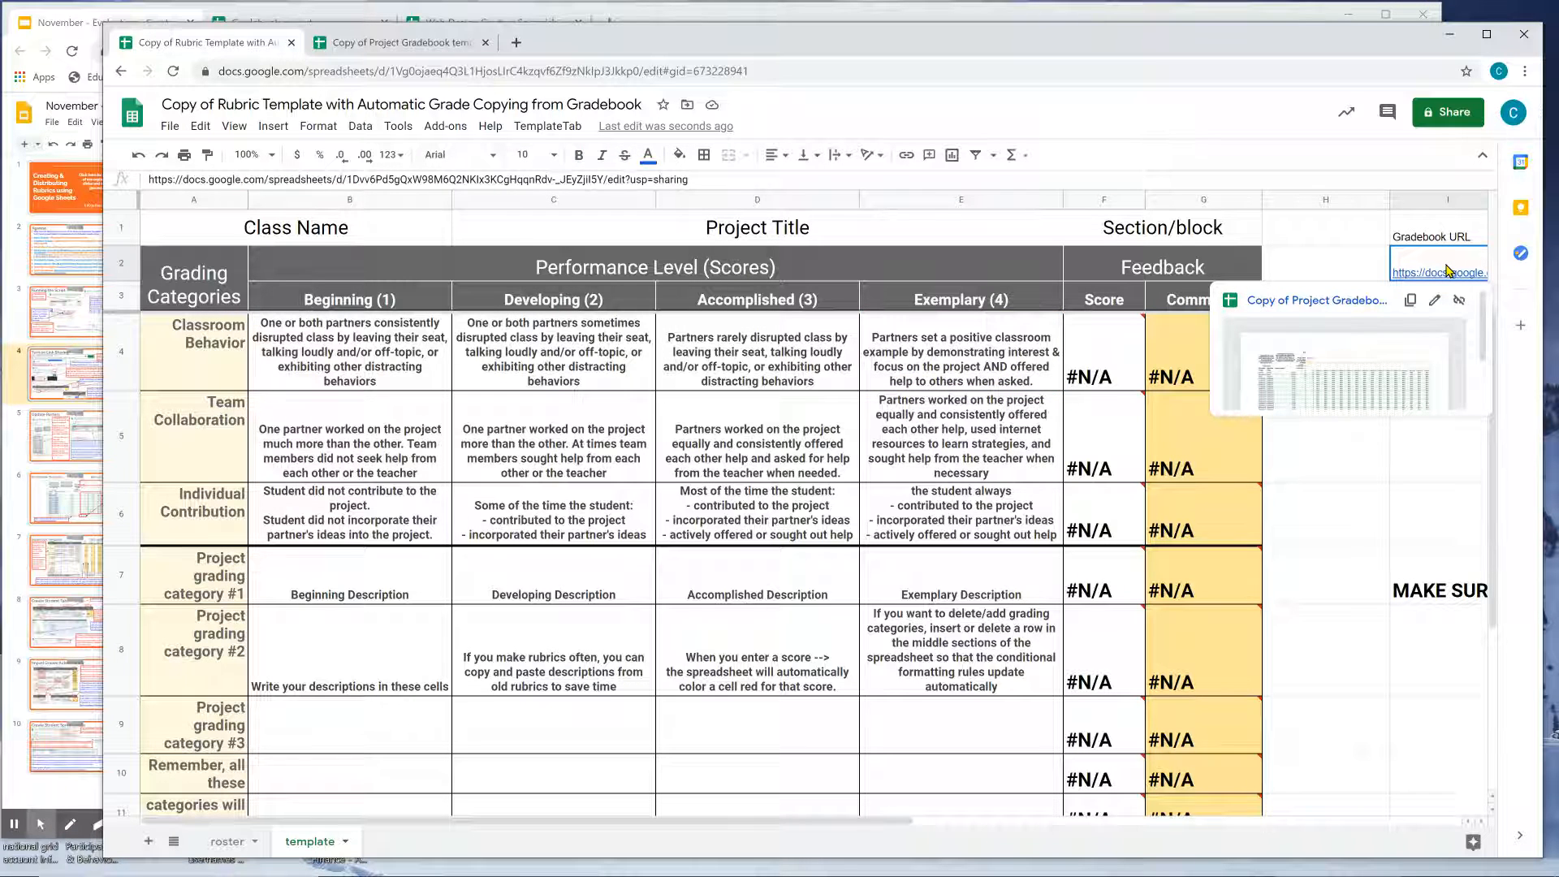
click(777, 355)
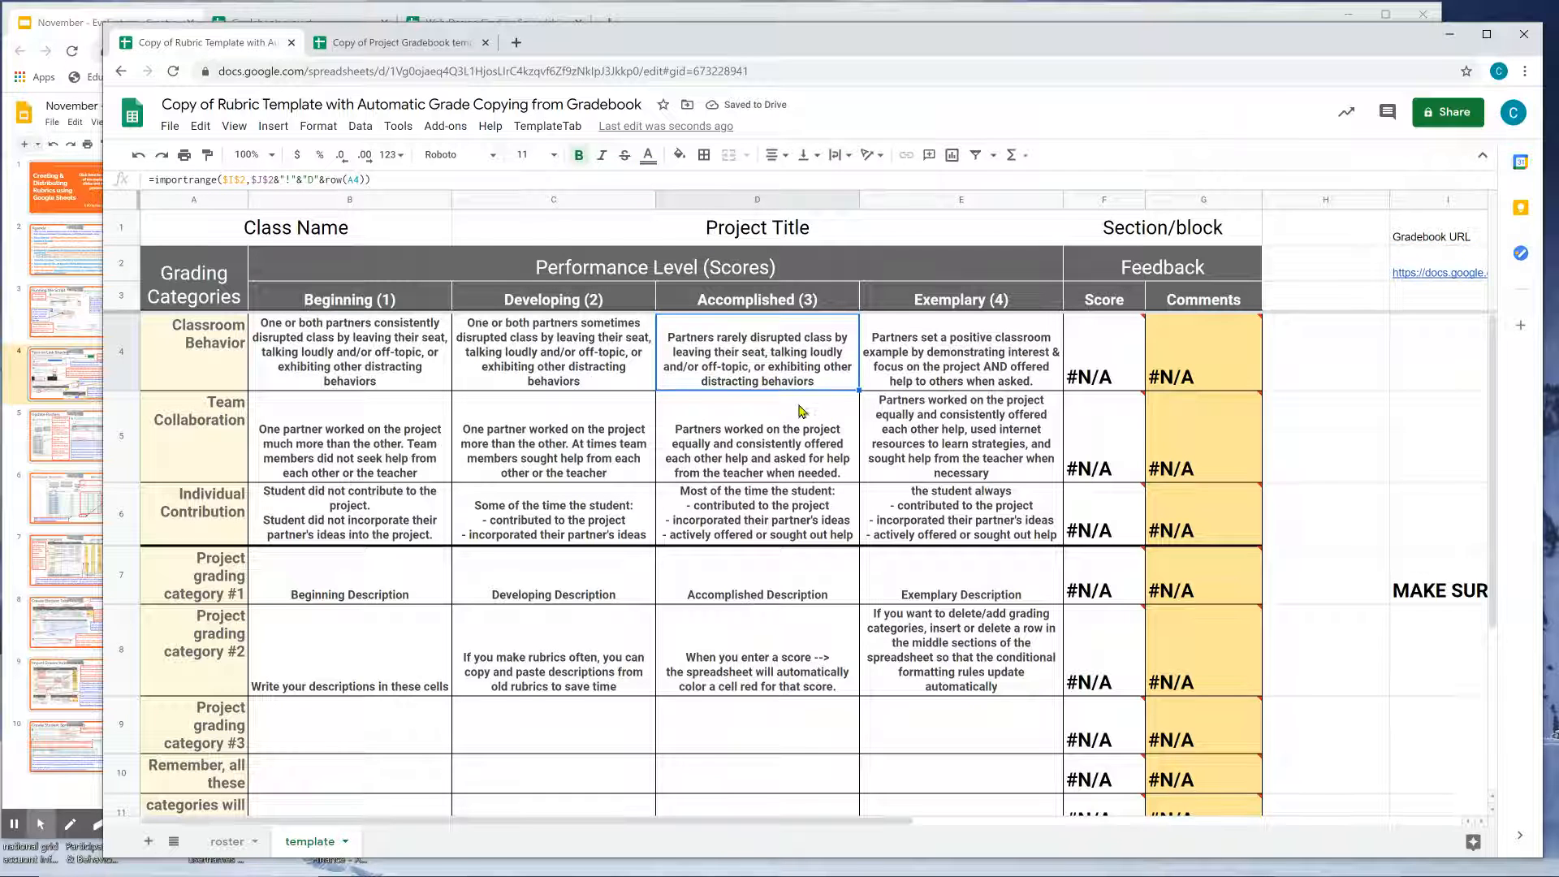
click(808, 461)
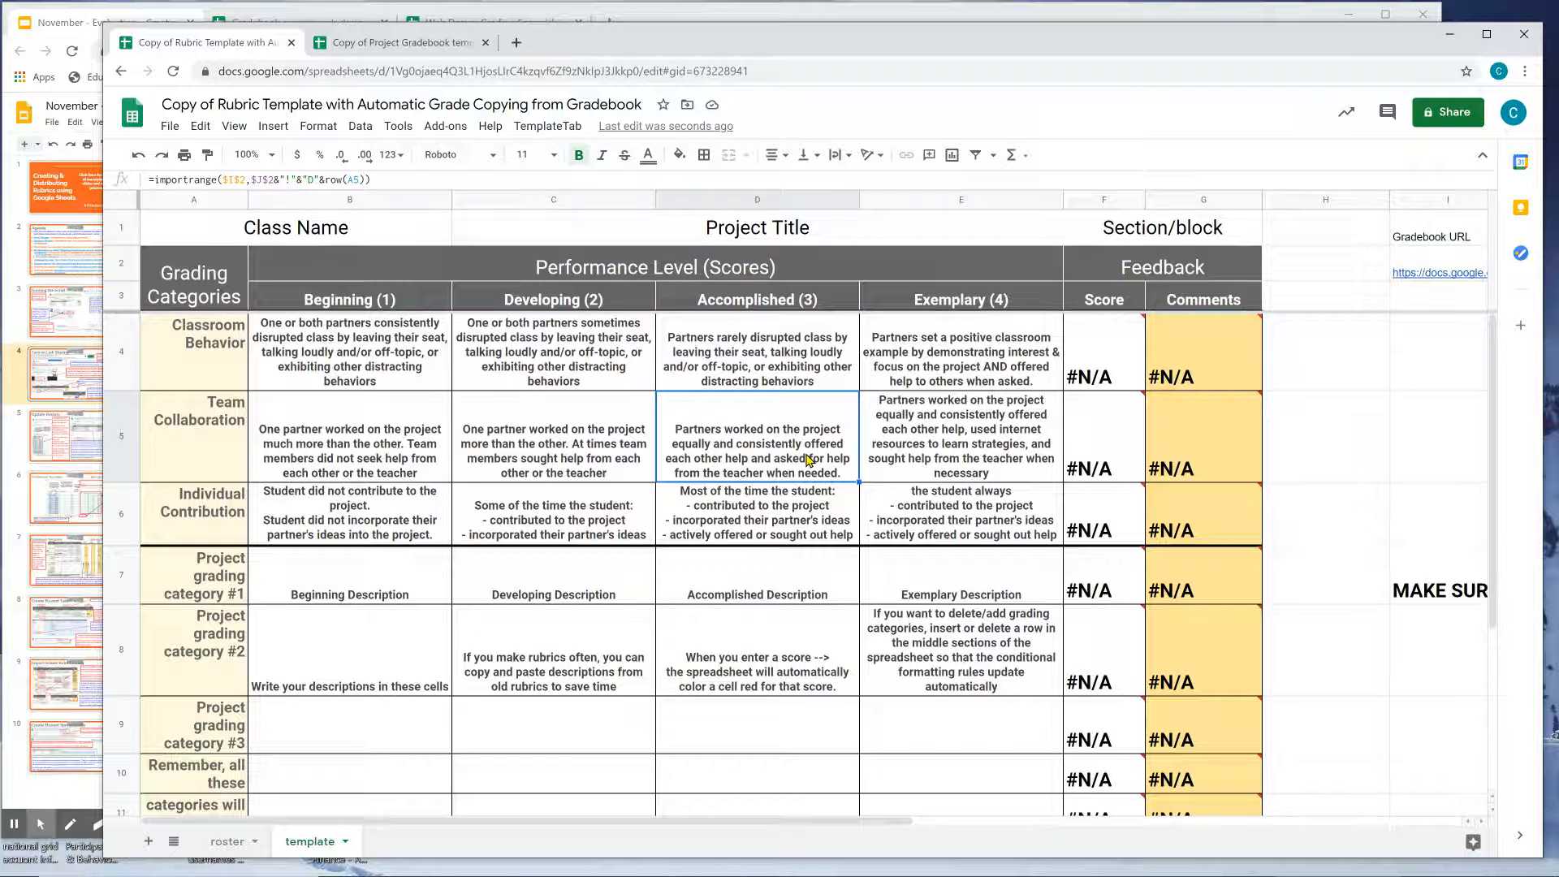
click(641, 23)
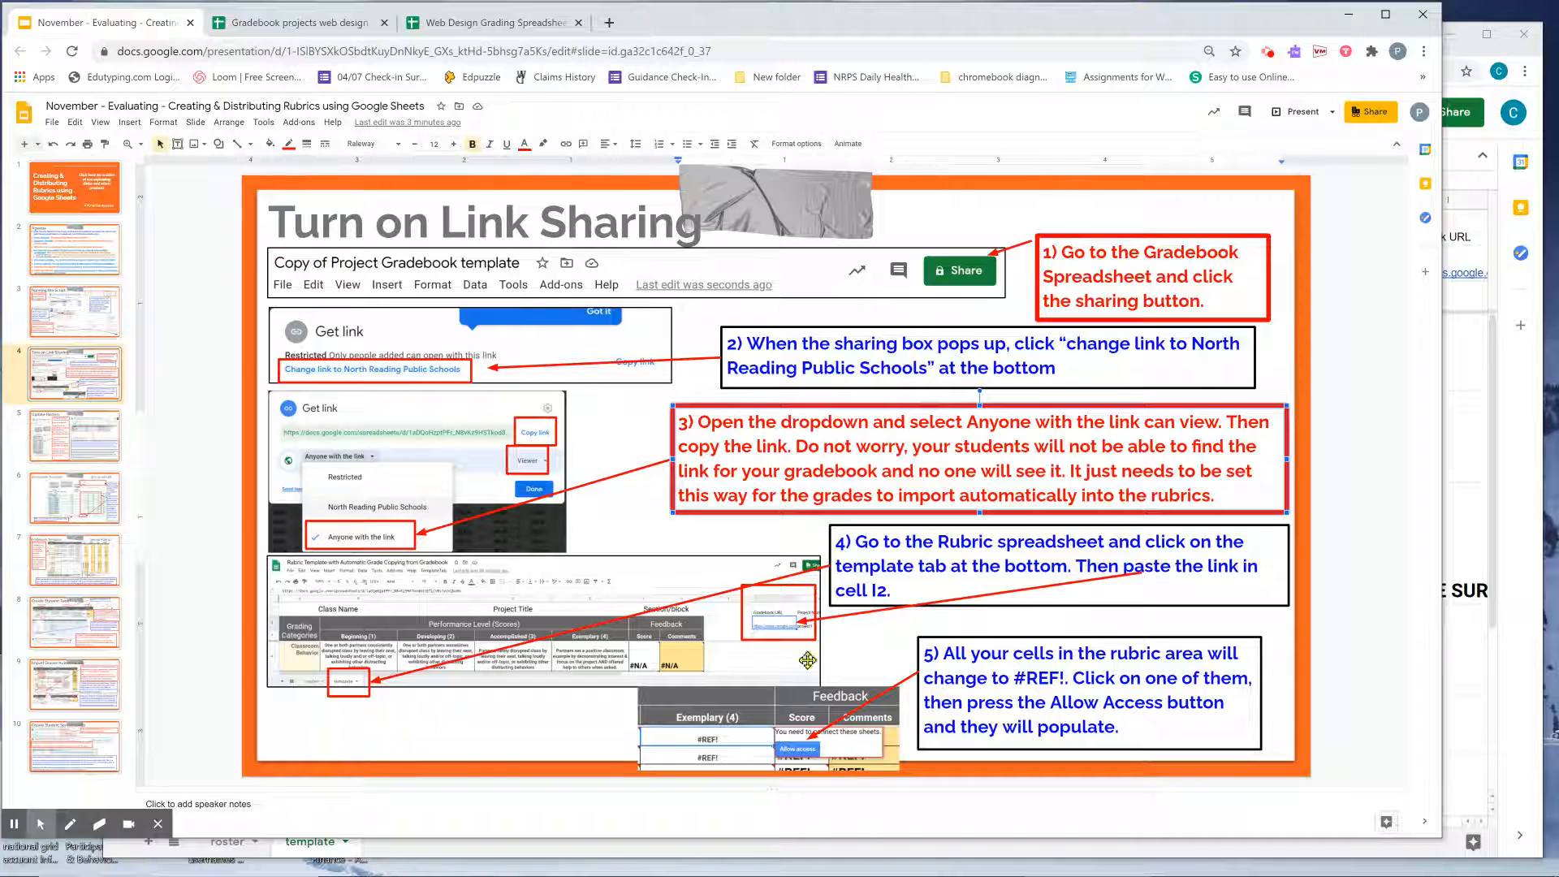
Read the Update Rosters slide, then open the rubric template's roster sheet of three students.
click(997, 672)
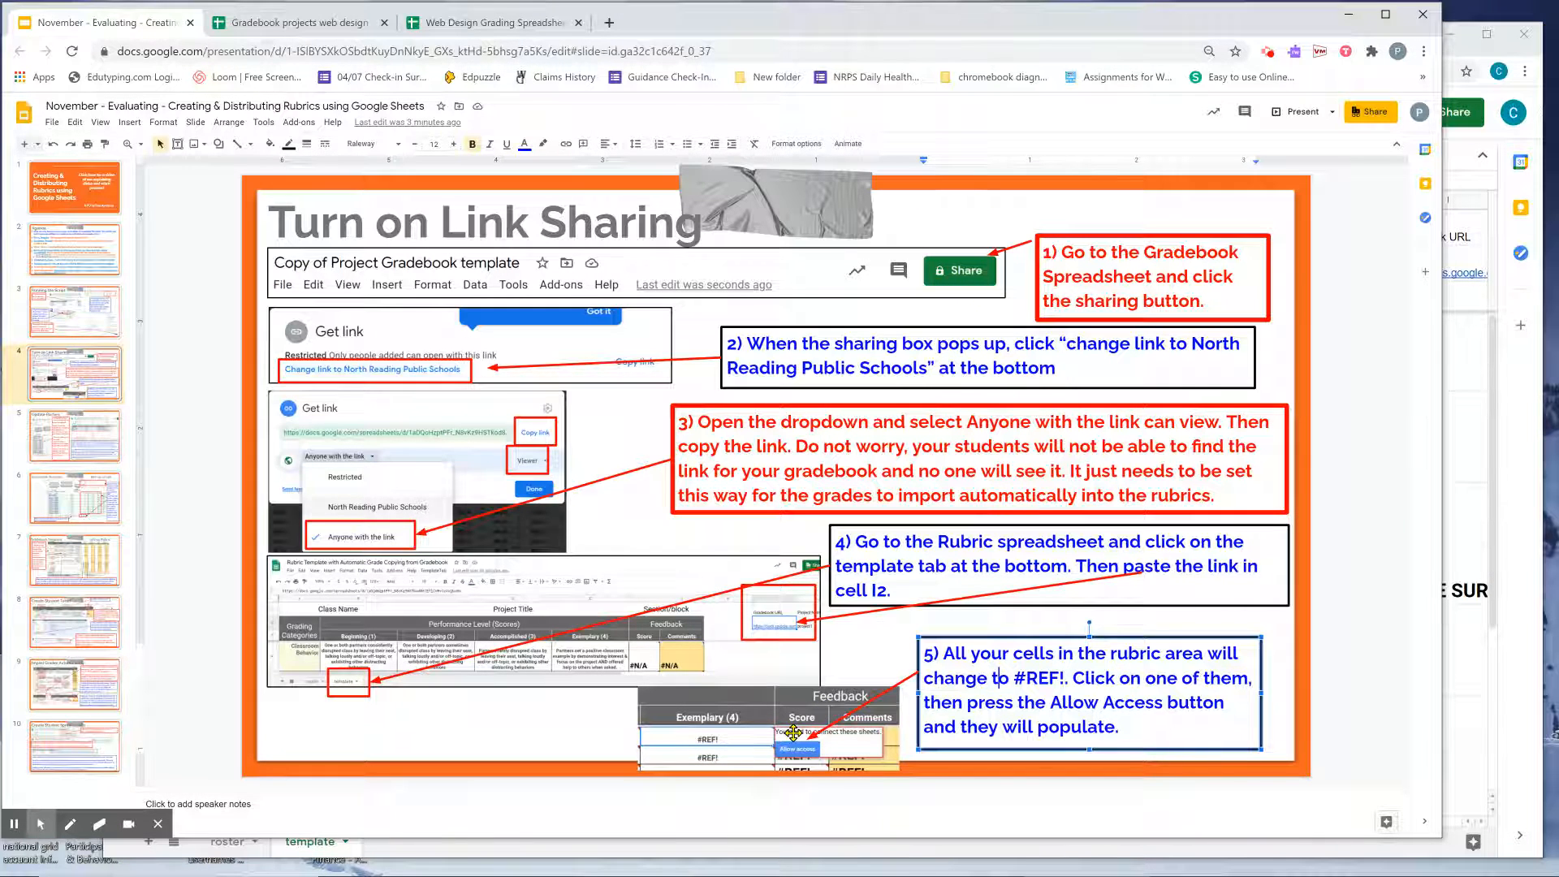
click(76, 434)
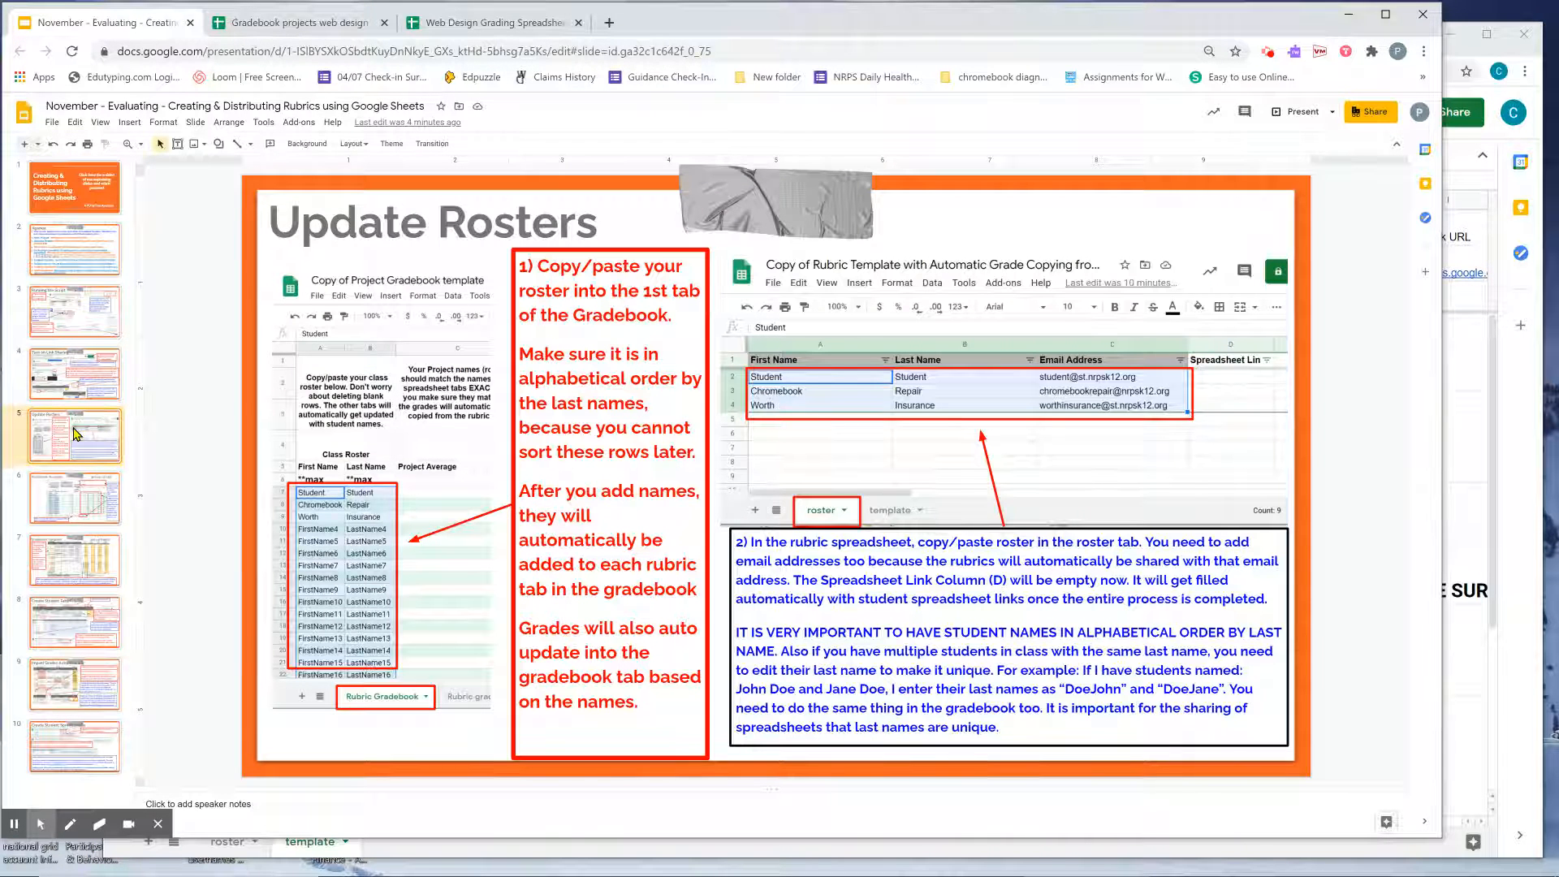
click(1476, 442)
click(225, 842)
click(237, 258)
click(227, 241)
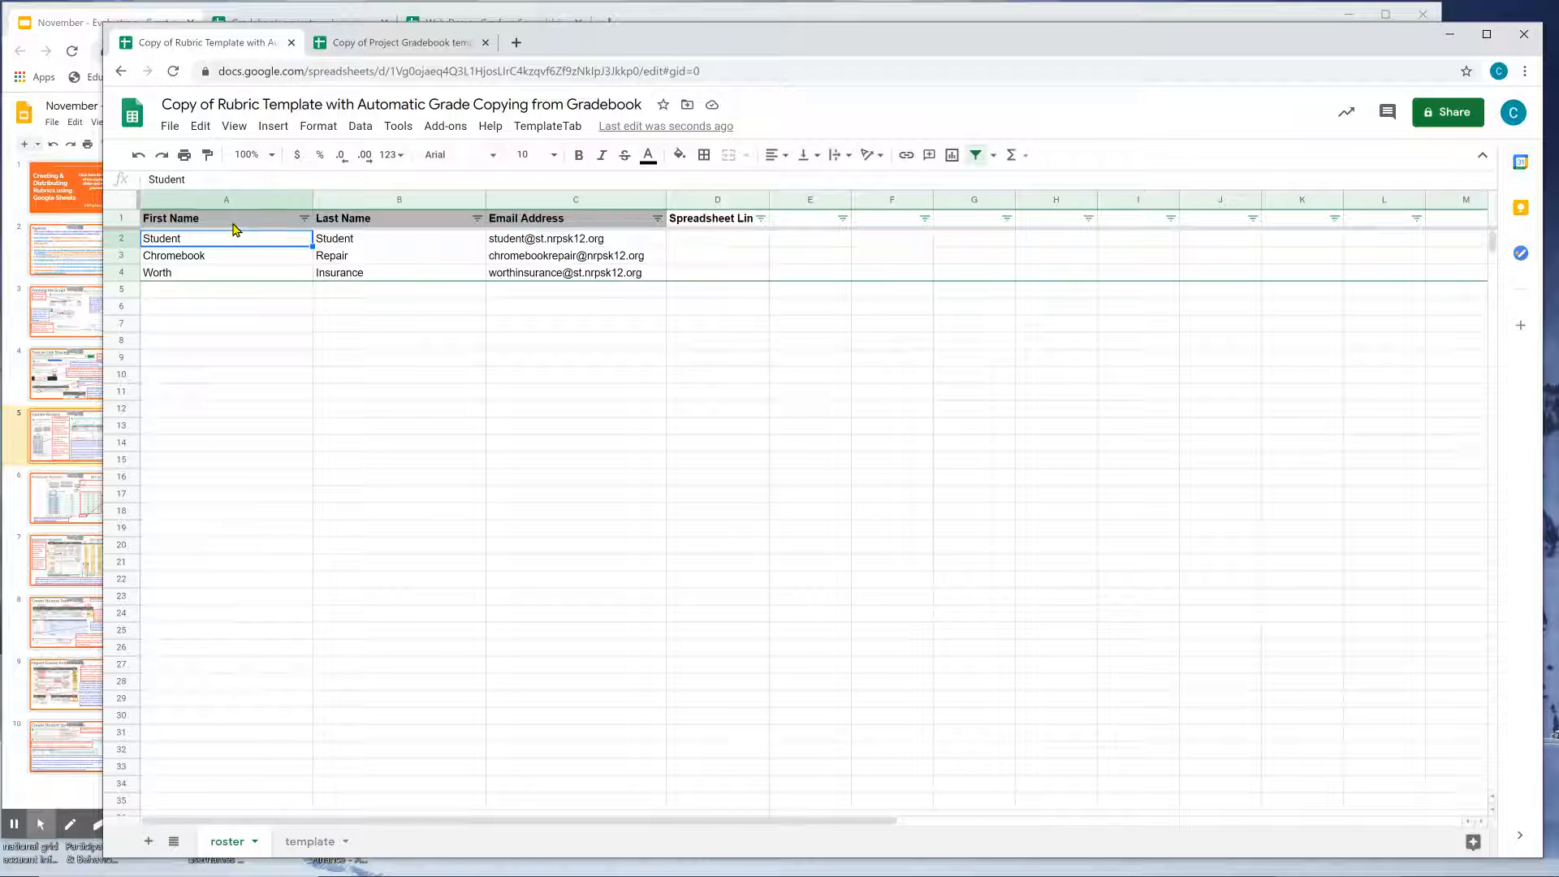
Look over the roster's student emails and last names, including Insurance.
click(541, 241)
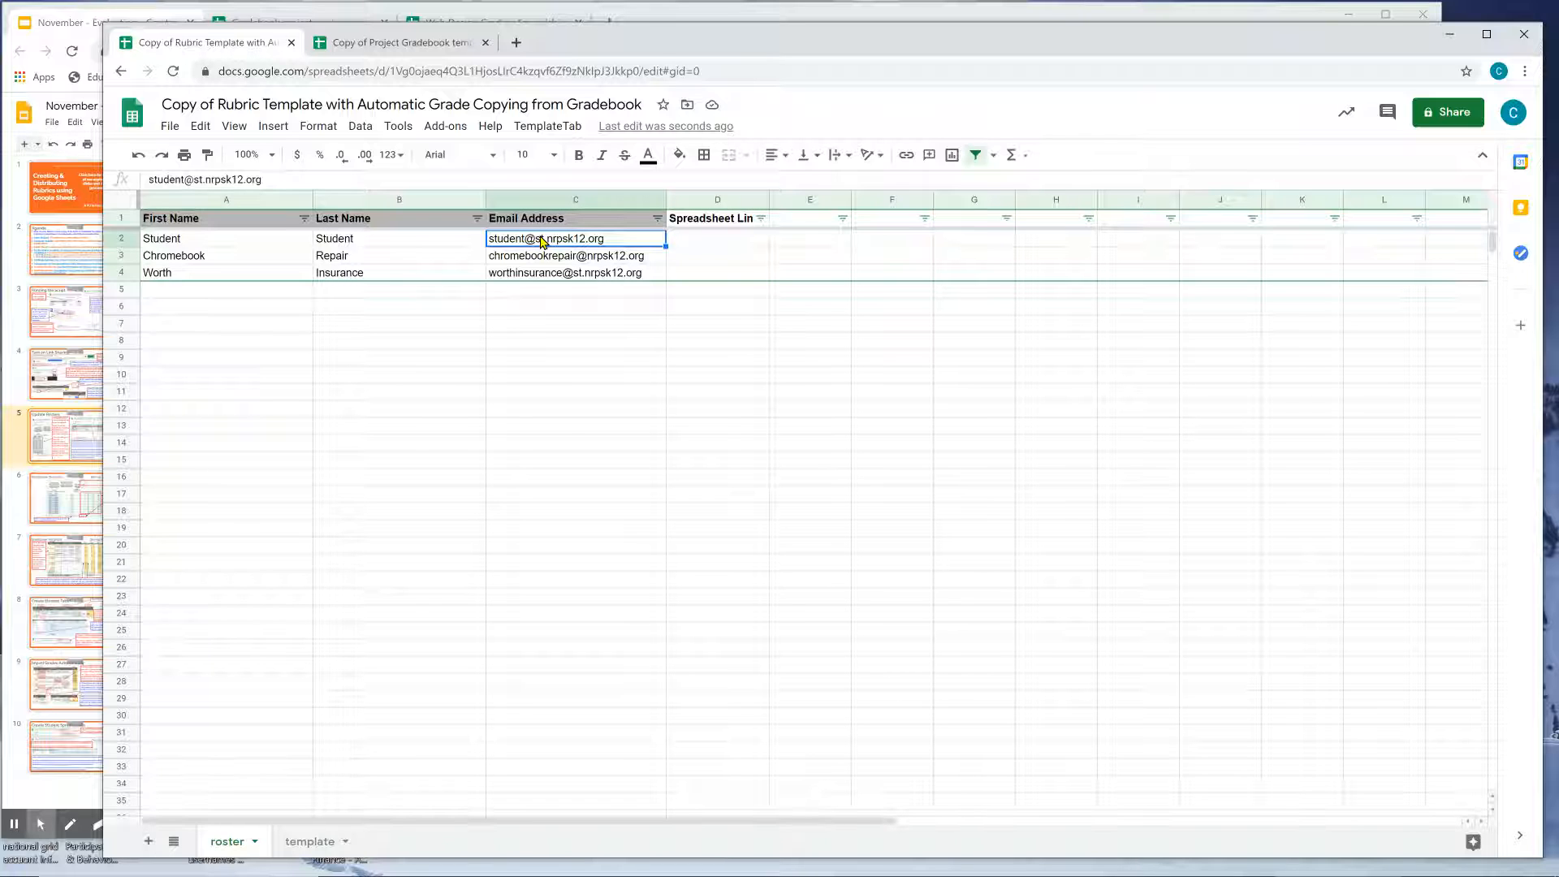
mouse_move(557, 246)
click(371, 244)
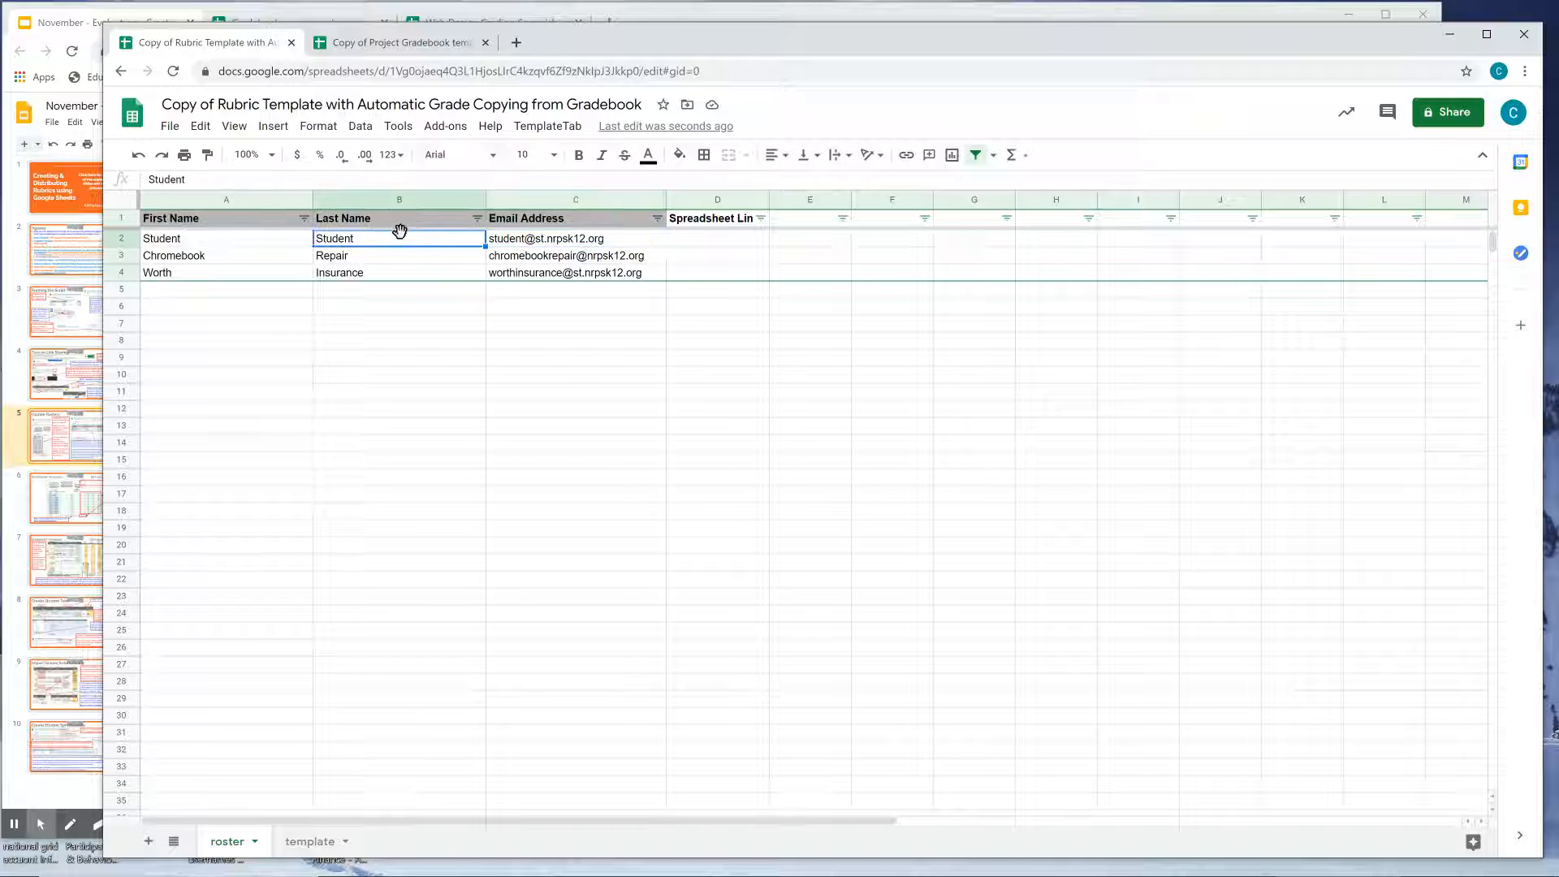
click(361, 258)
click(273, 258)
click(331, 276)
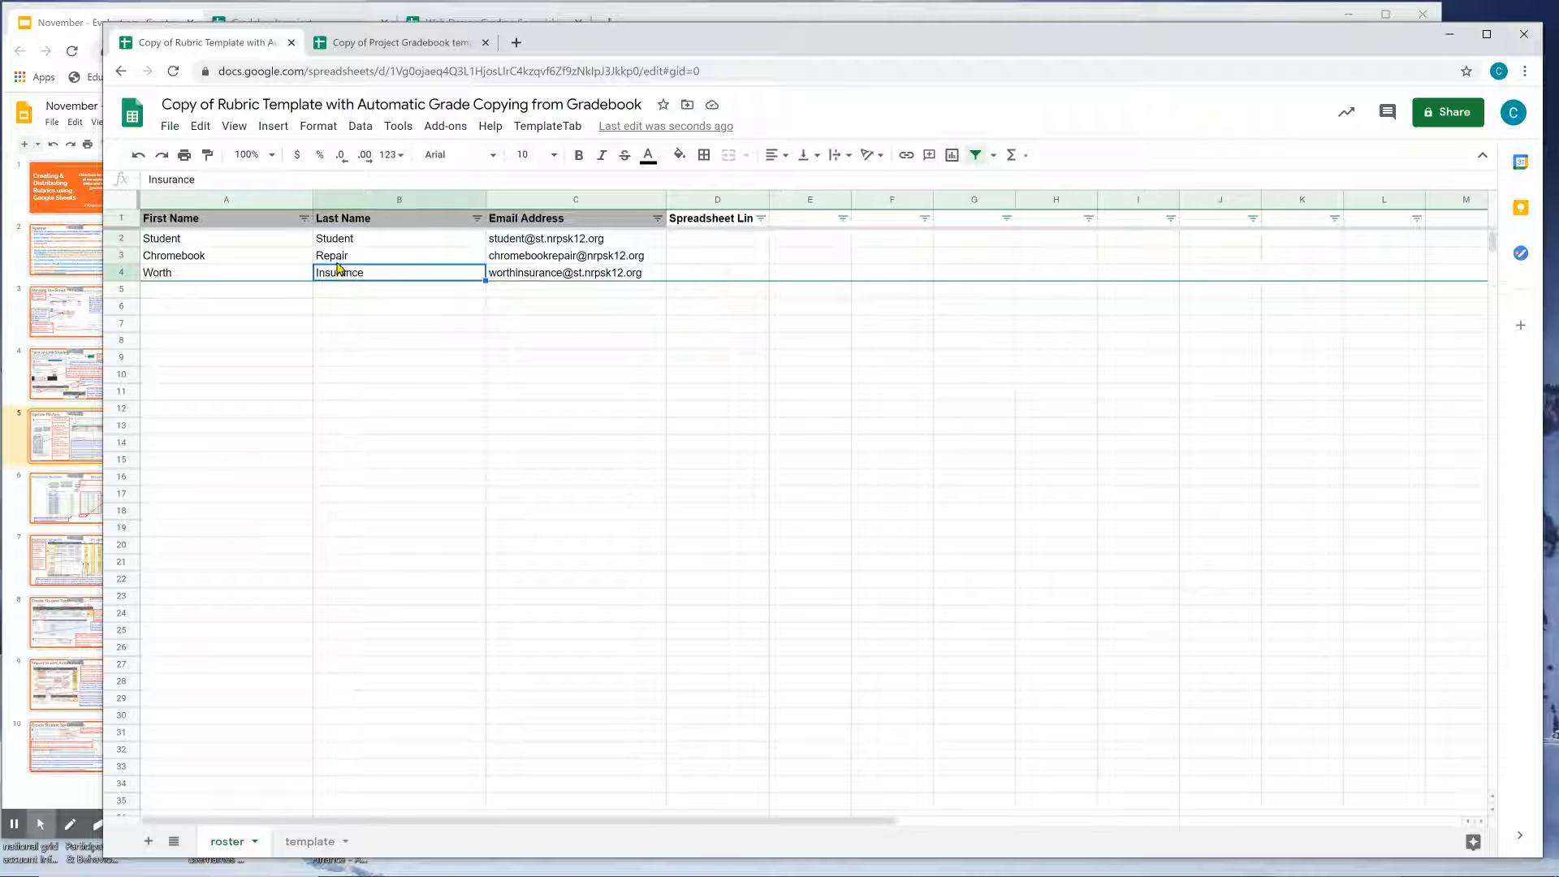
Sort the roster A→Z by Last Name and copy the sorted first and last names.
click(477, 219)
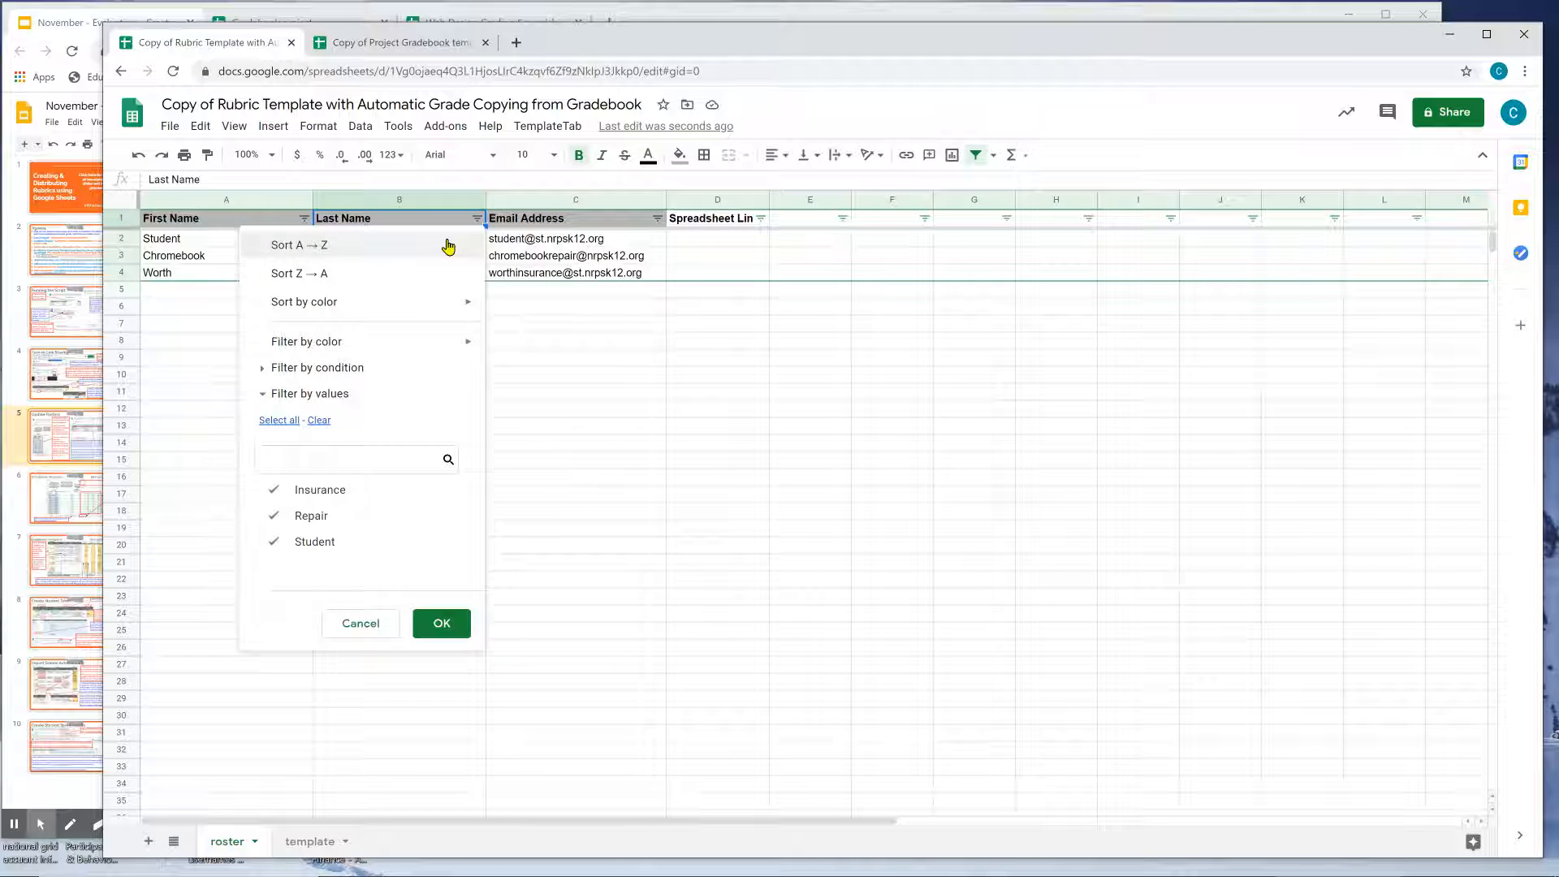
click(447, 243)
click(444, 244)
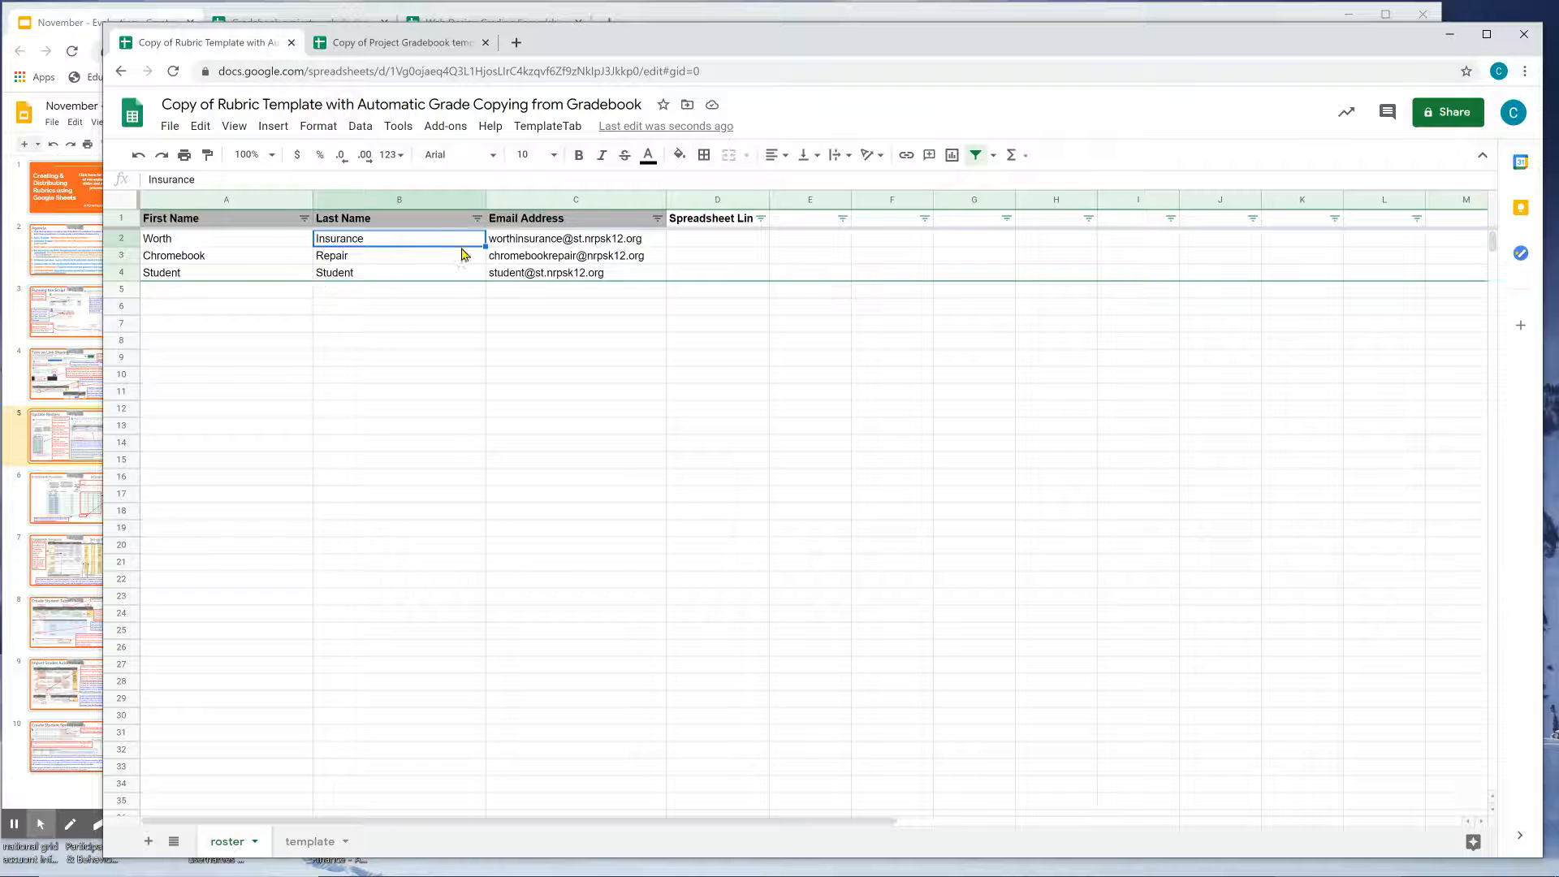
drag(221, 242, 428, 279)
key(ctrl+c)
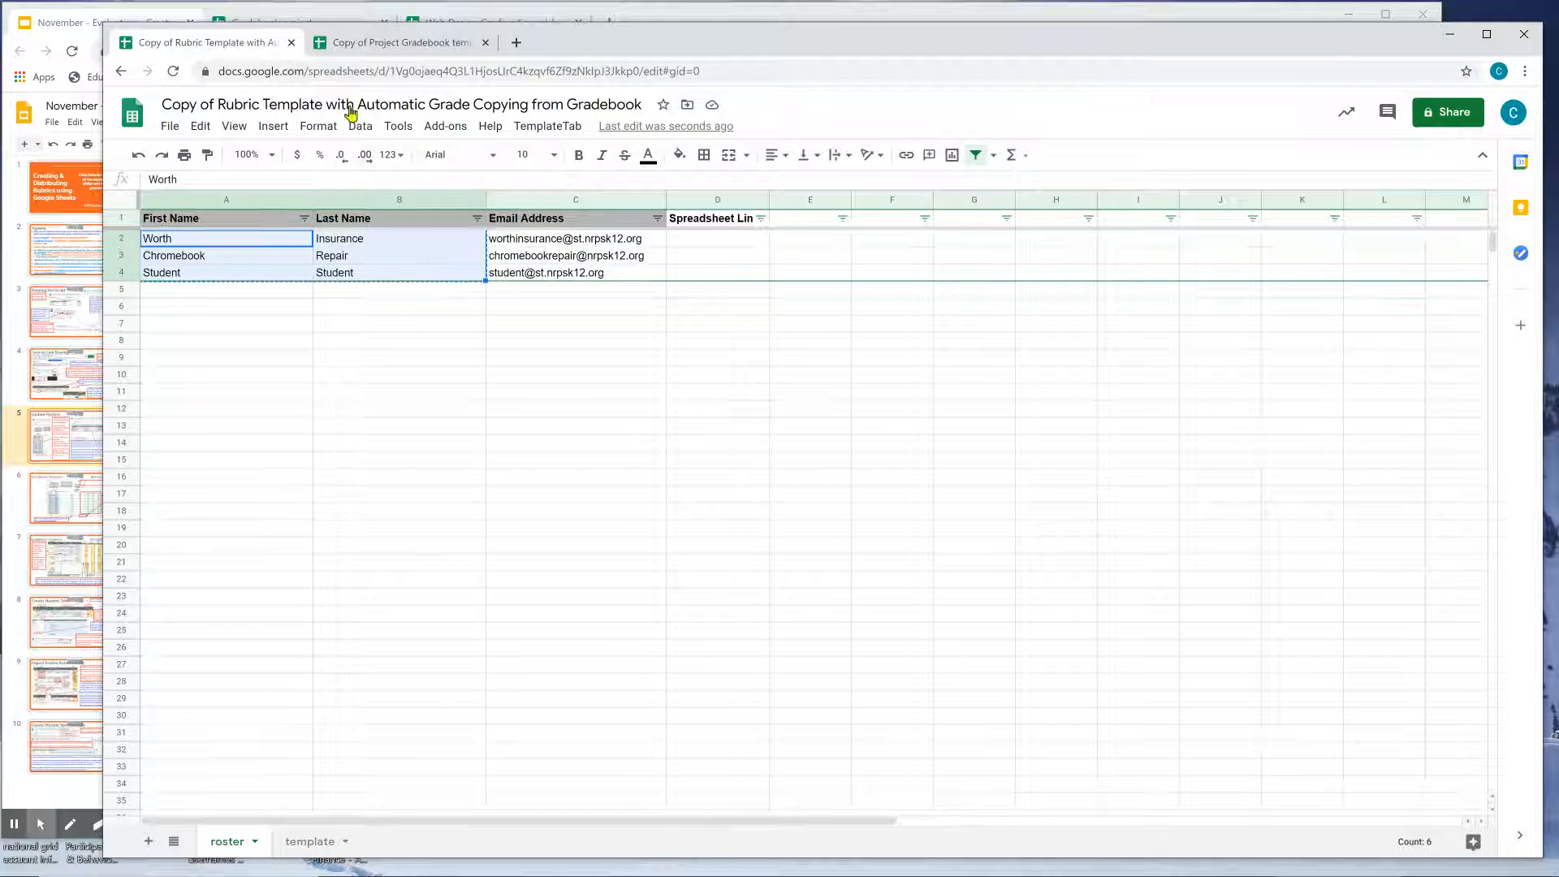
Paste the sorted student names into the gradebook's class roster starting at cell A7.
click(363, 47)
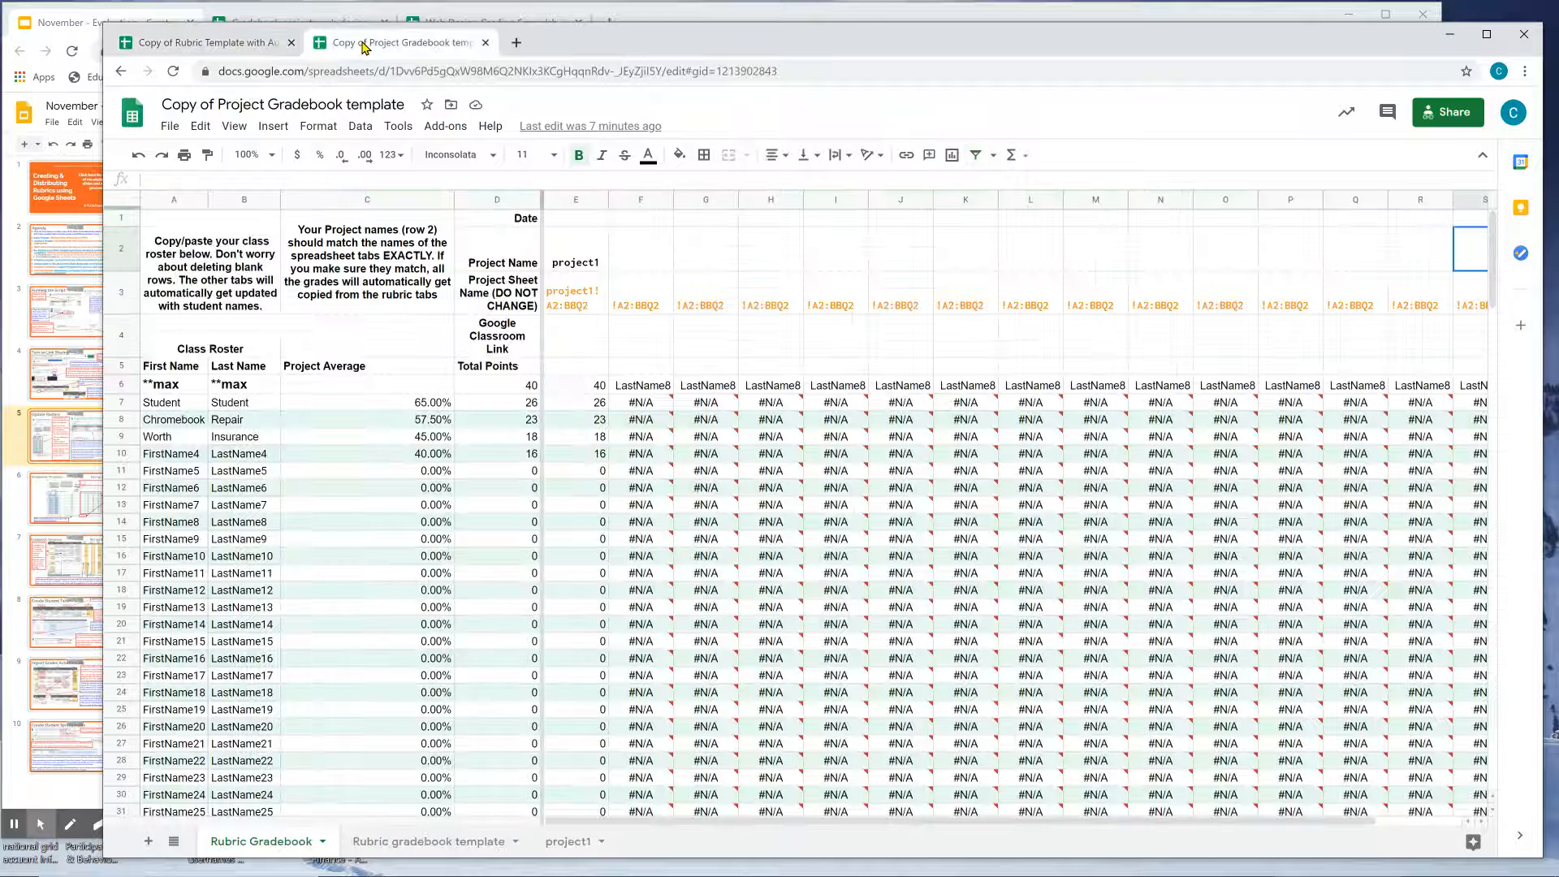
click(170, 406)
click(225, 405)
click(223, 420)
click(220, 435)
click(177, 408)
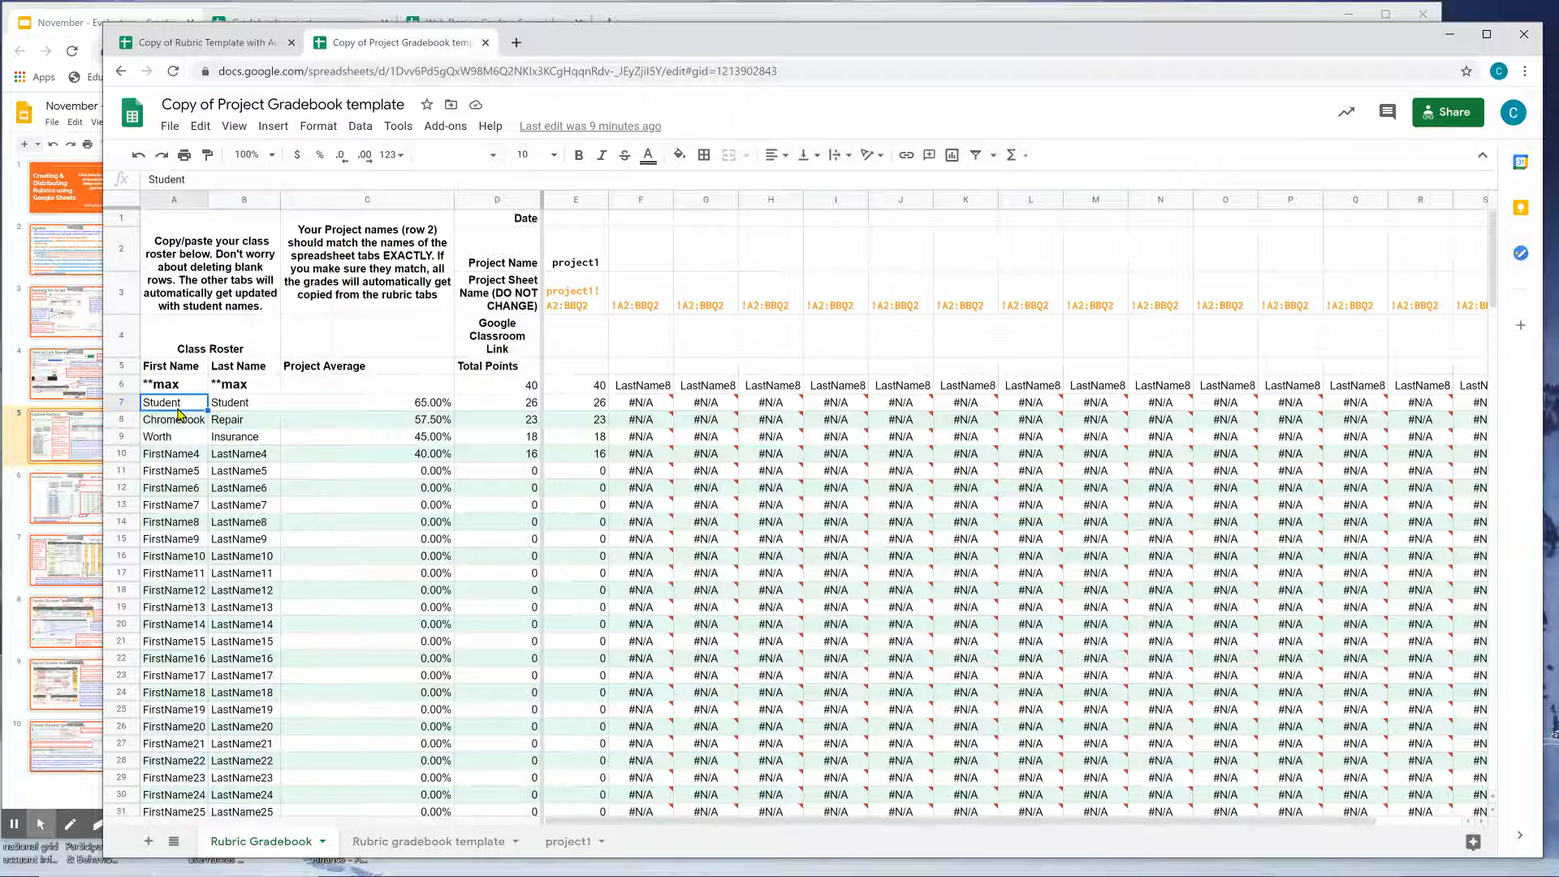
key(ctrl+v)
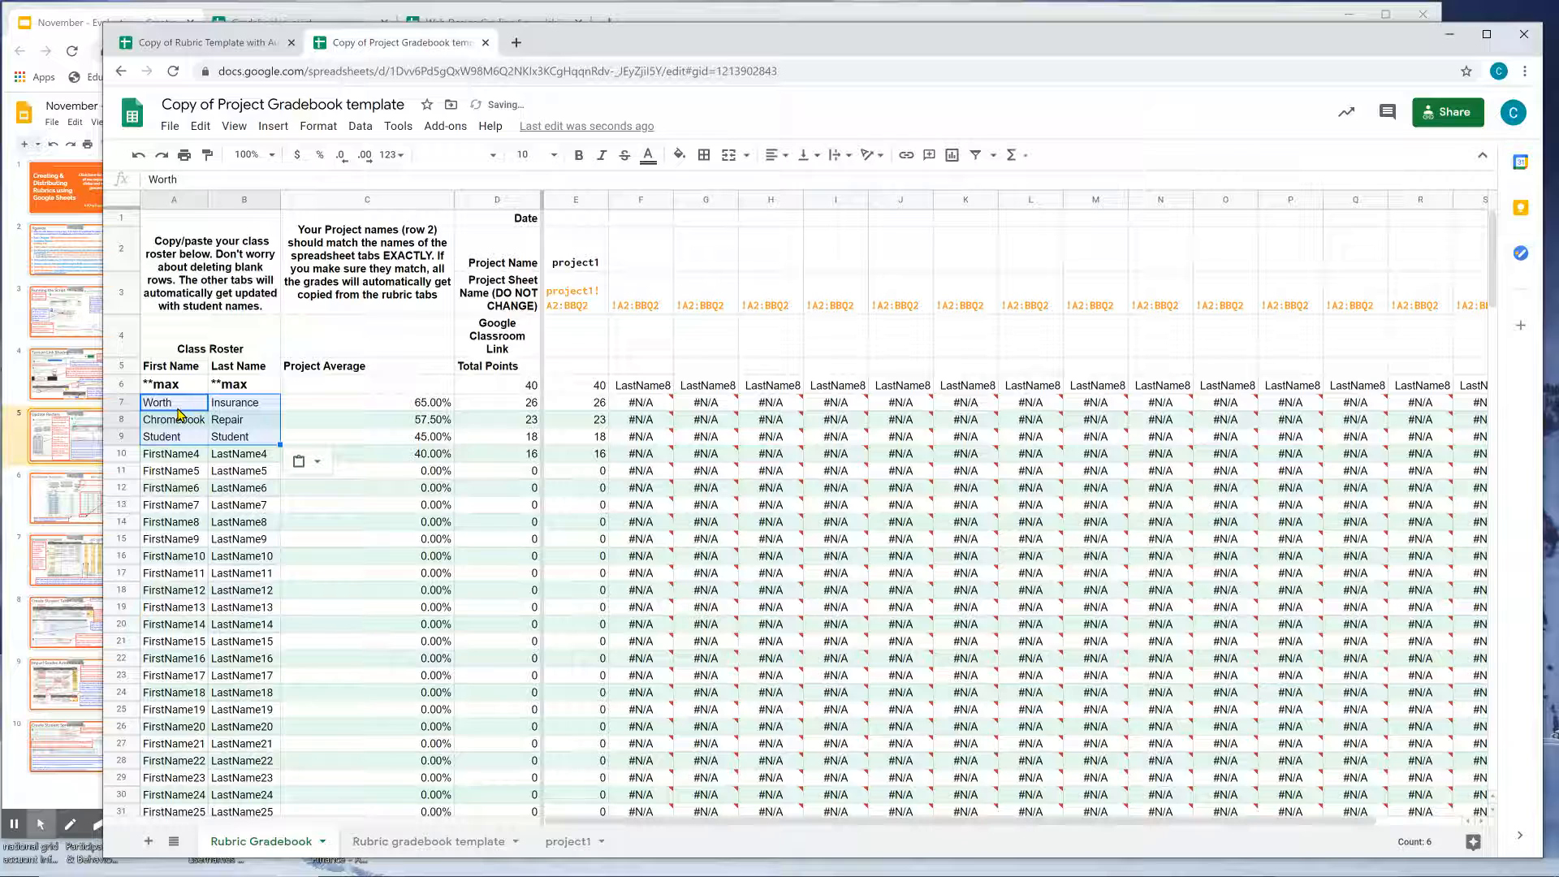
Undo and redo the roster paste to compare orders, checking grade formulas in rows 7–9.
click(245, 46)
click(327, 47)
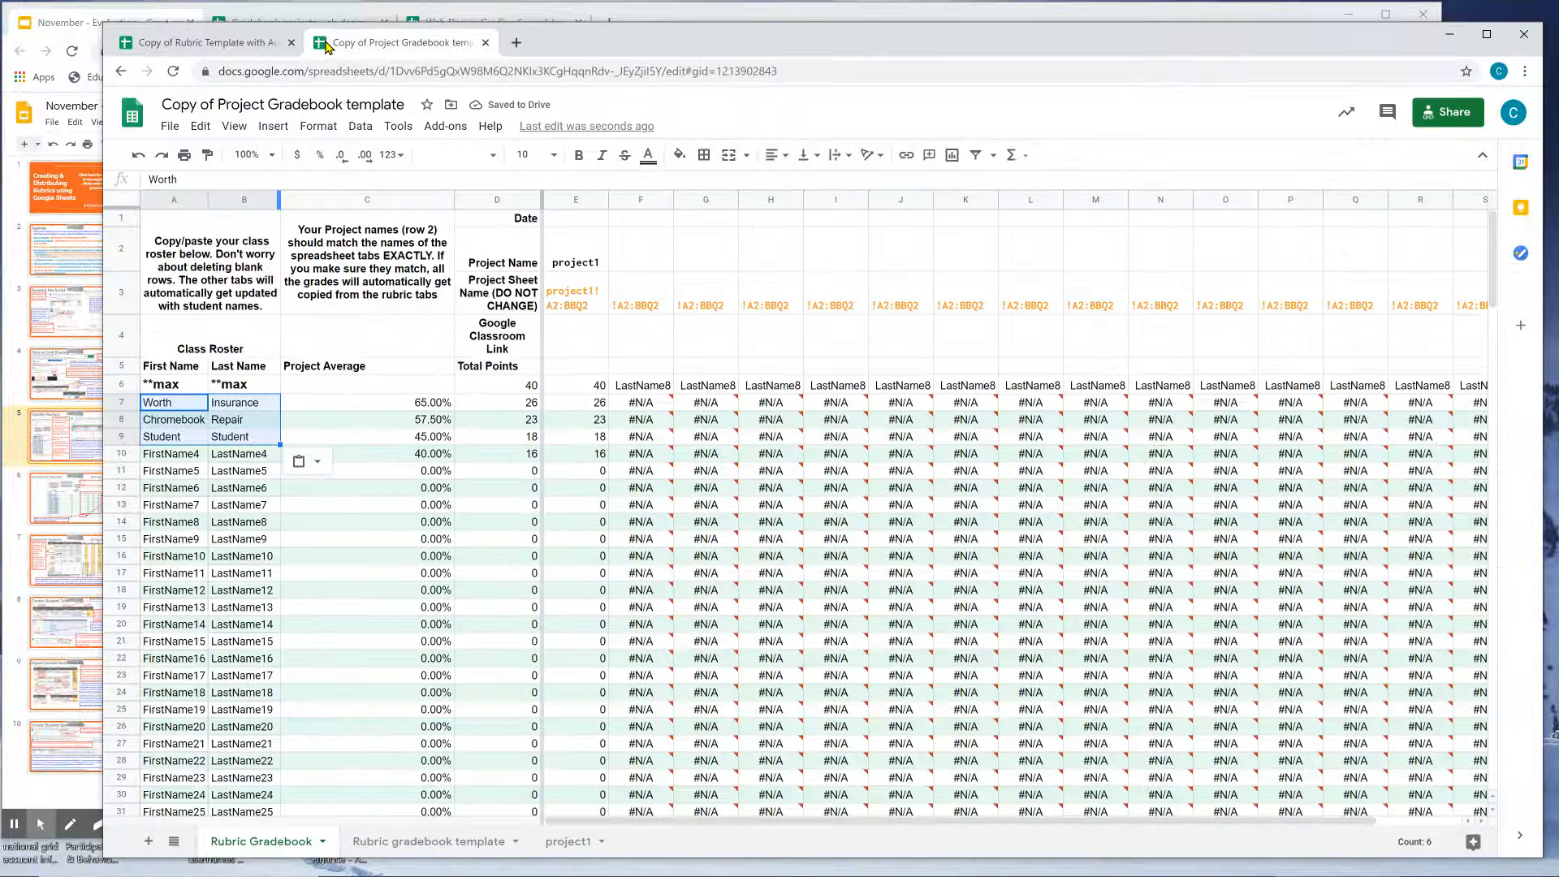
click(224, 407)
key(ctrl+z)
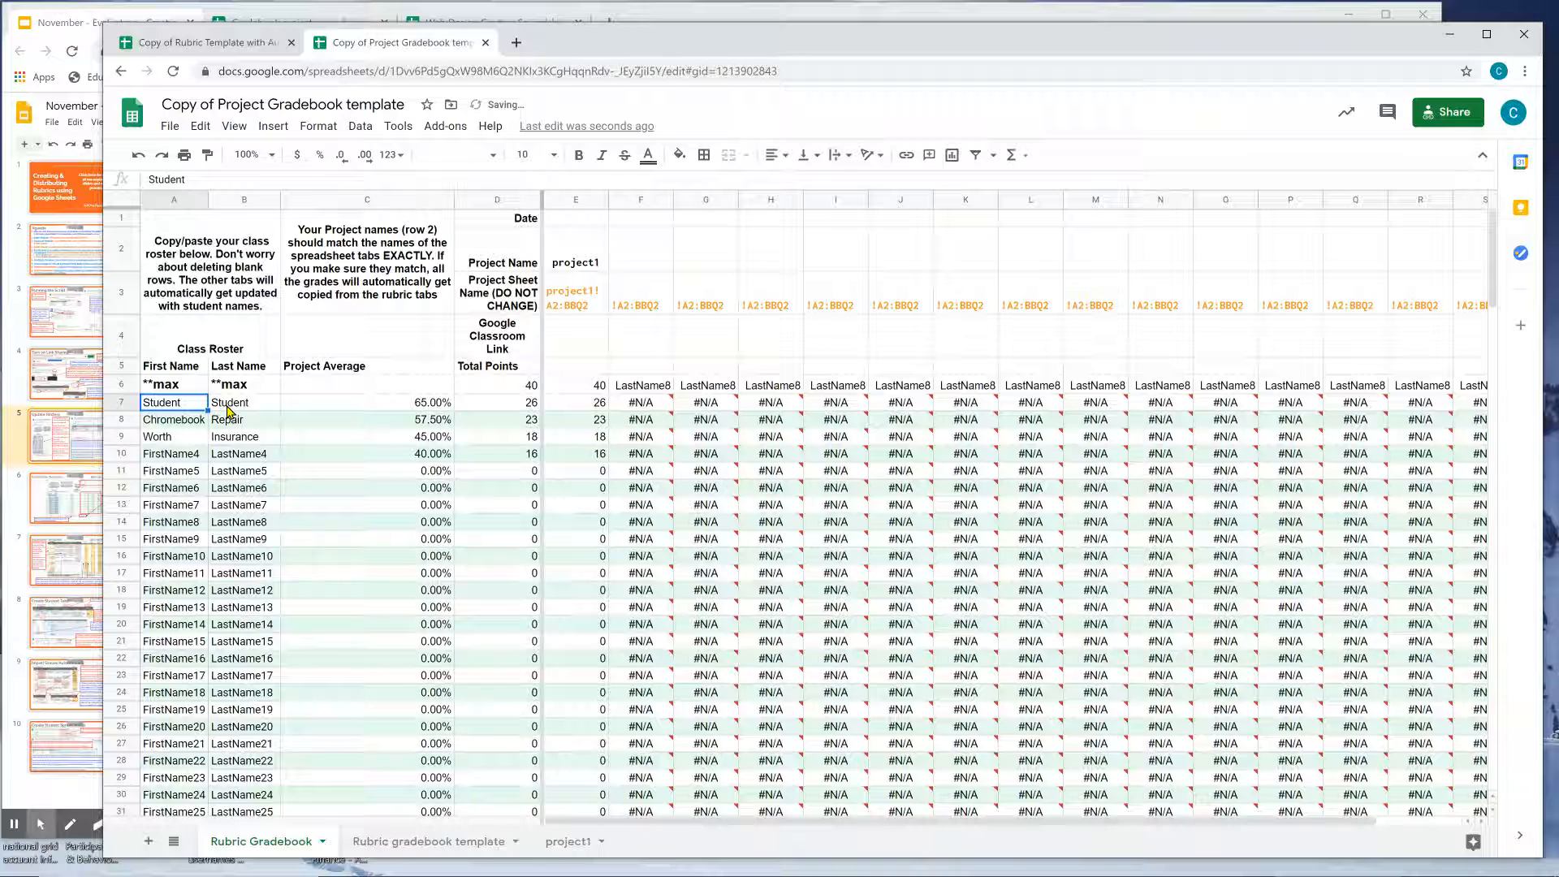
key(ctrl+y)
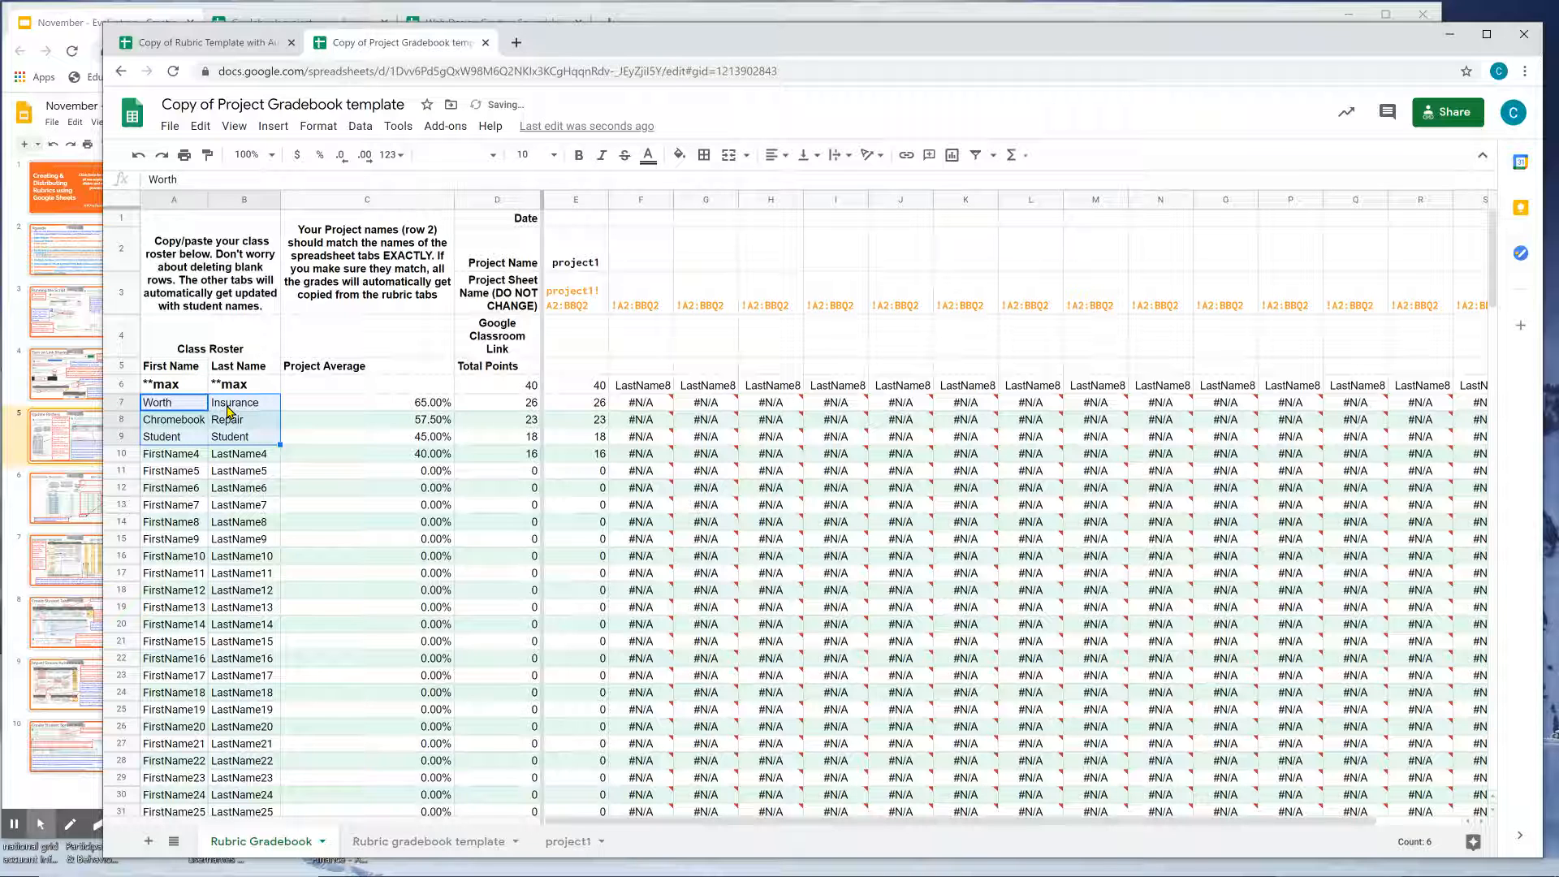
click(589, 417)
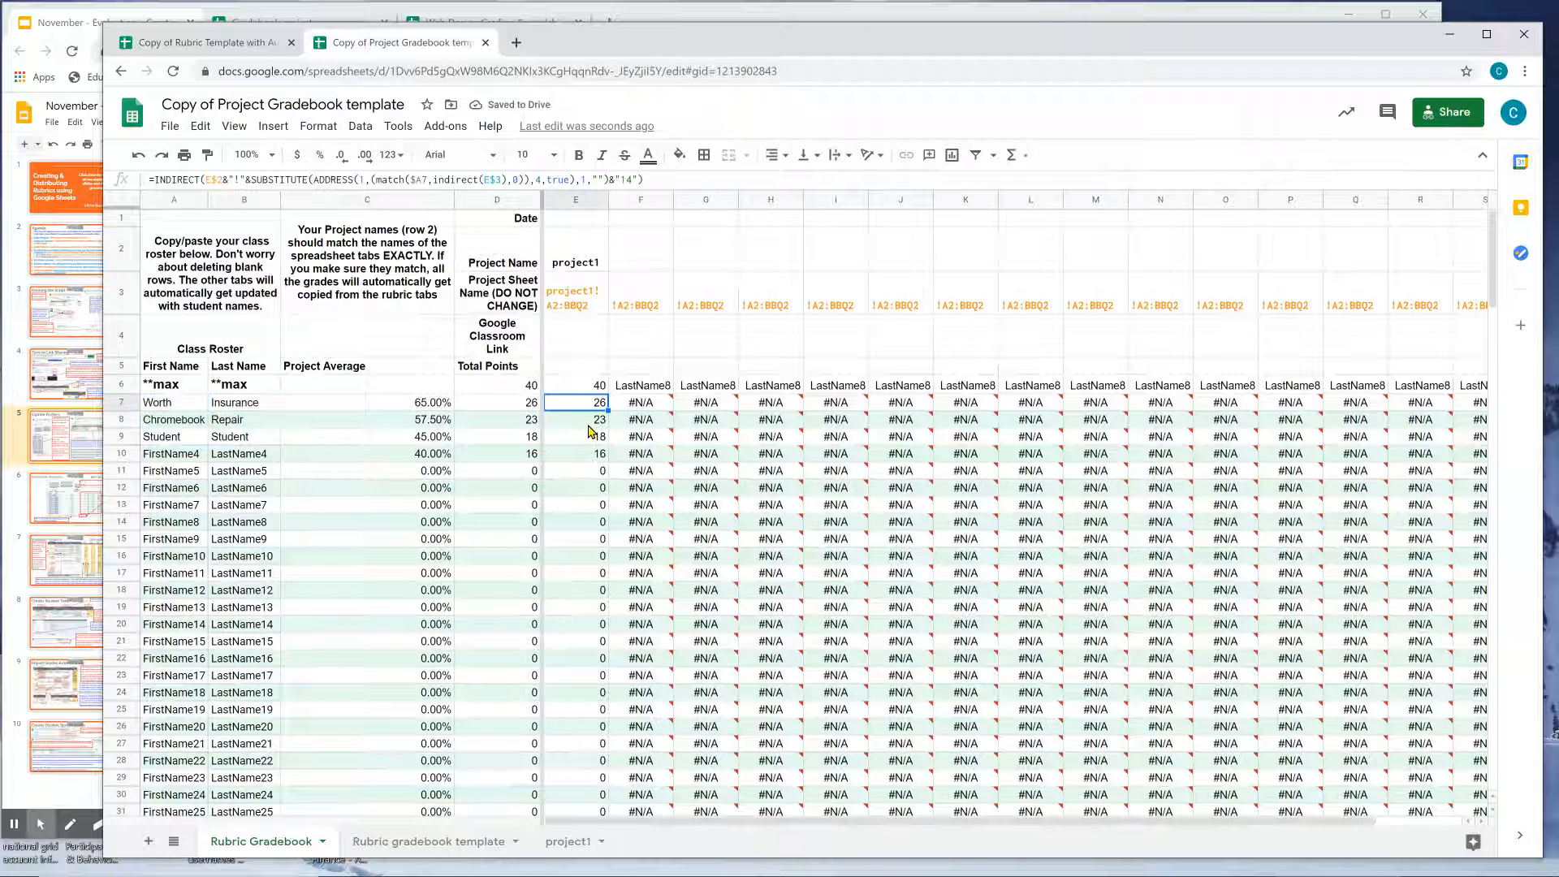
click(583, 441)
click(581, 407)
drag(234, 433, 185, 399)
click(187, 402)
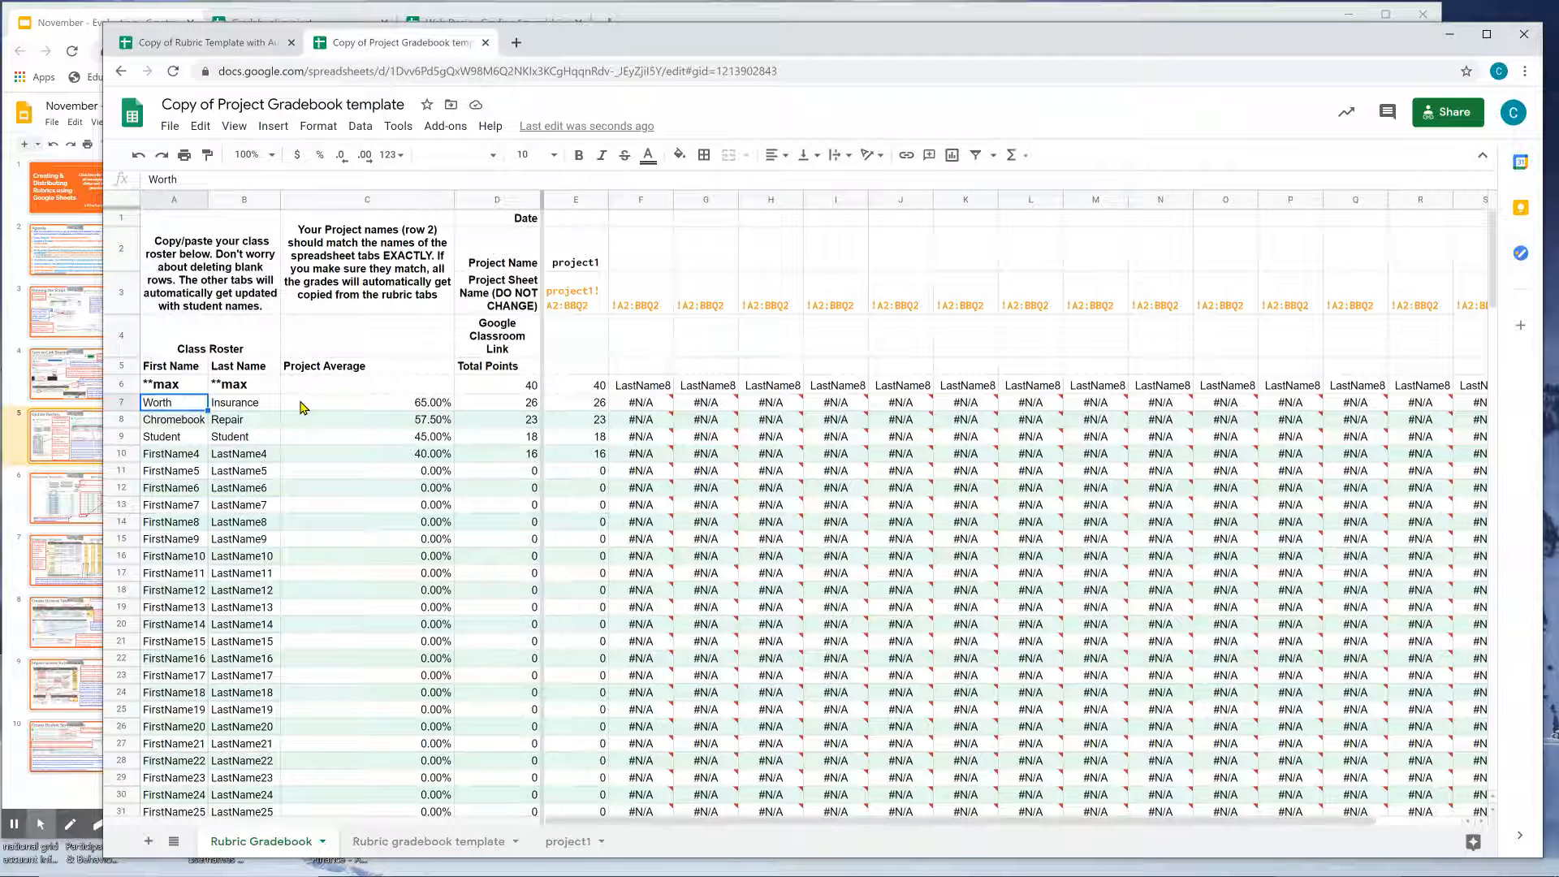
key(ctrl+z)
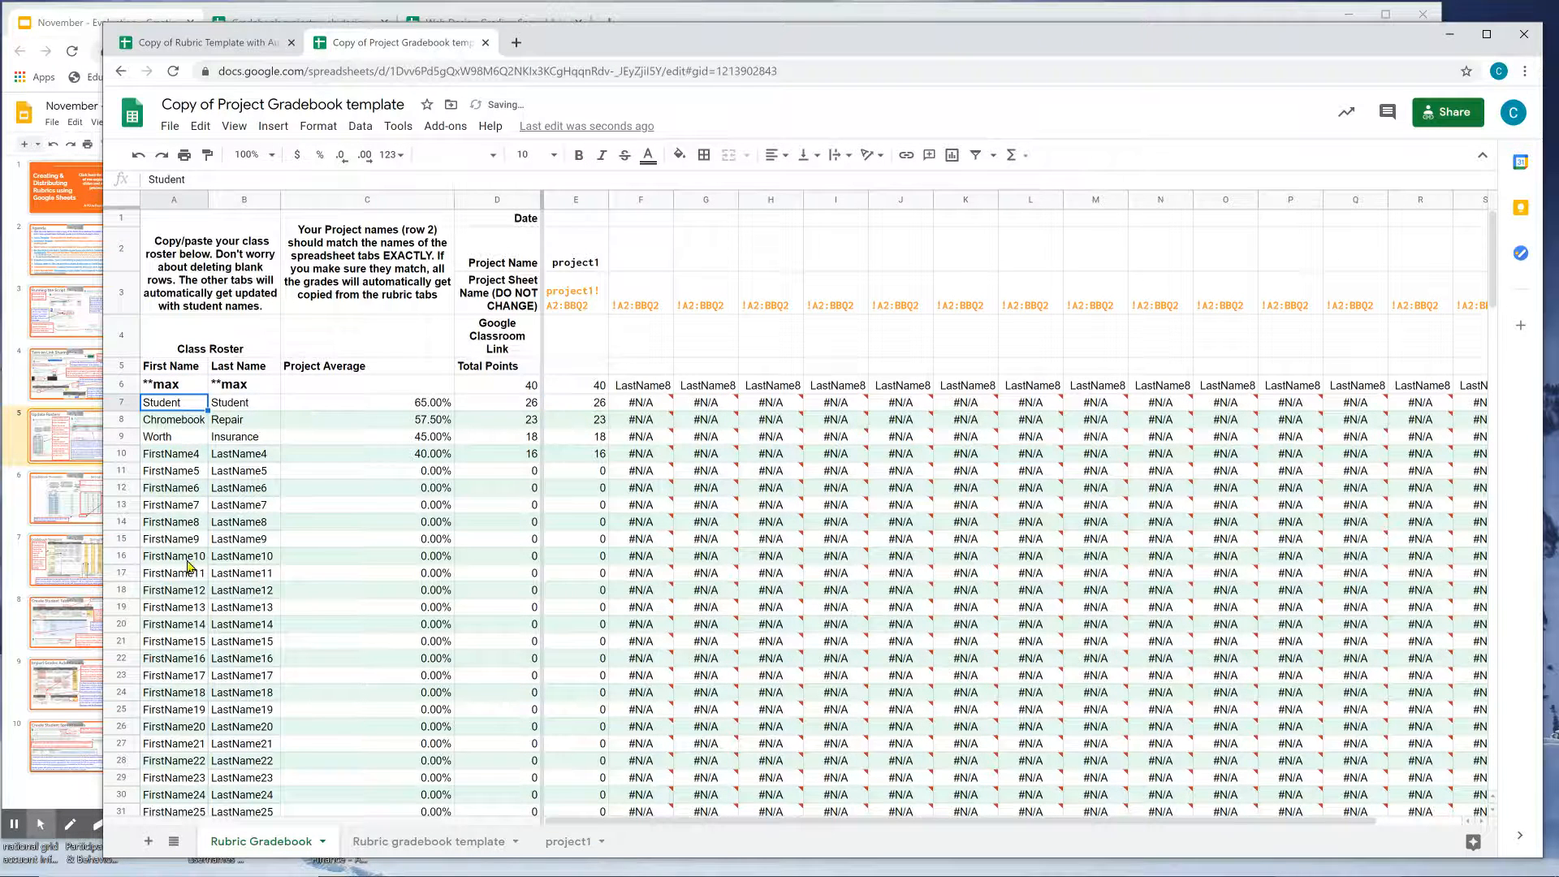
Compare against the rubric template roster and select the class roster names from A7 to row 26.
click(16, 823)
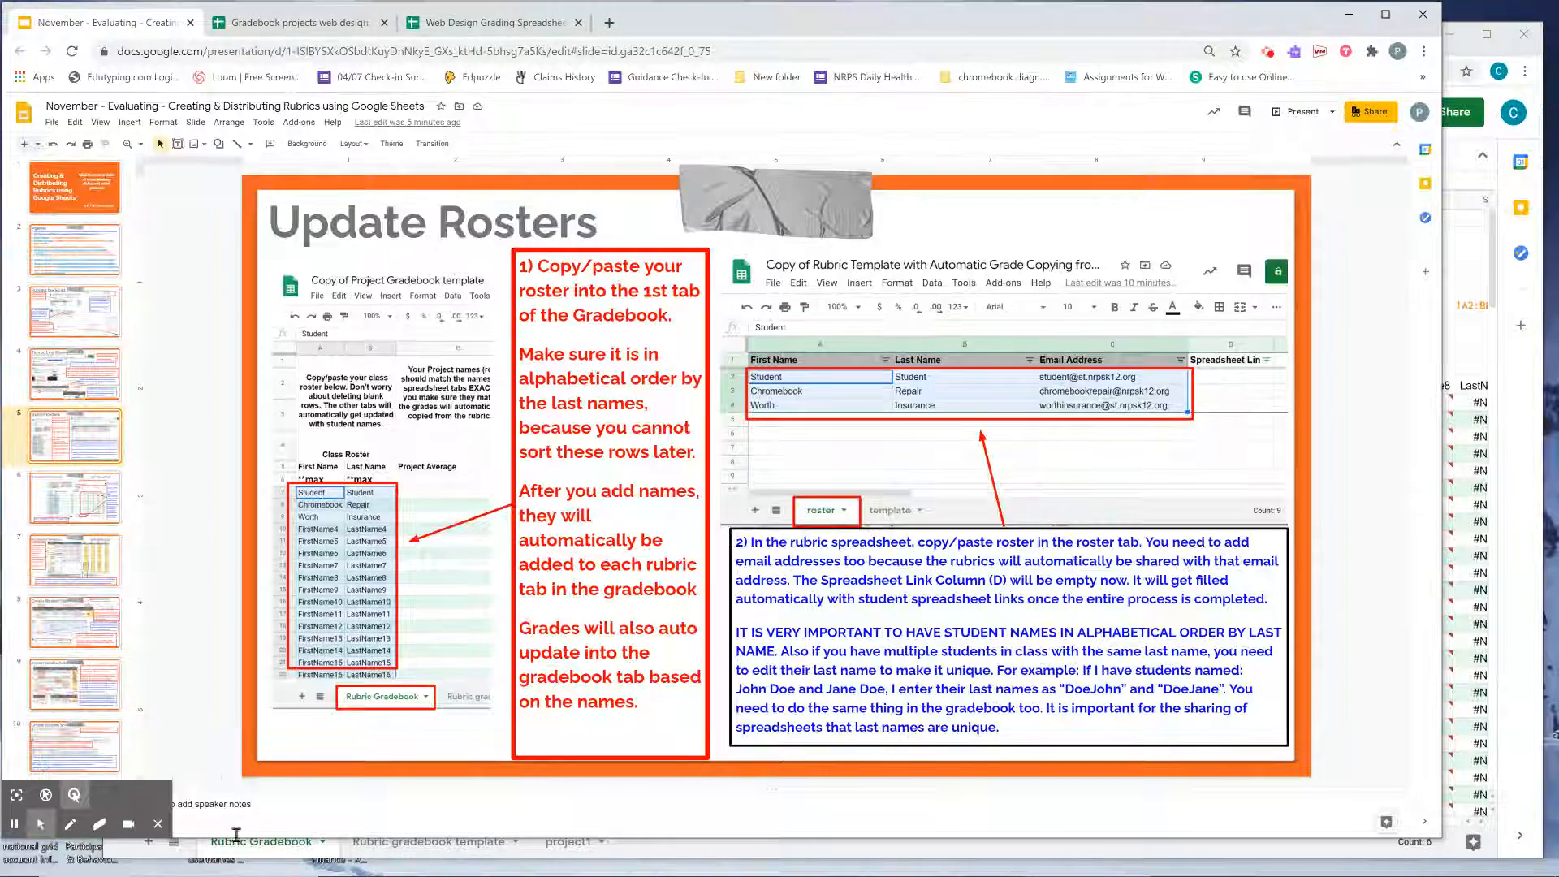
click(220, 852)
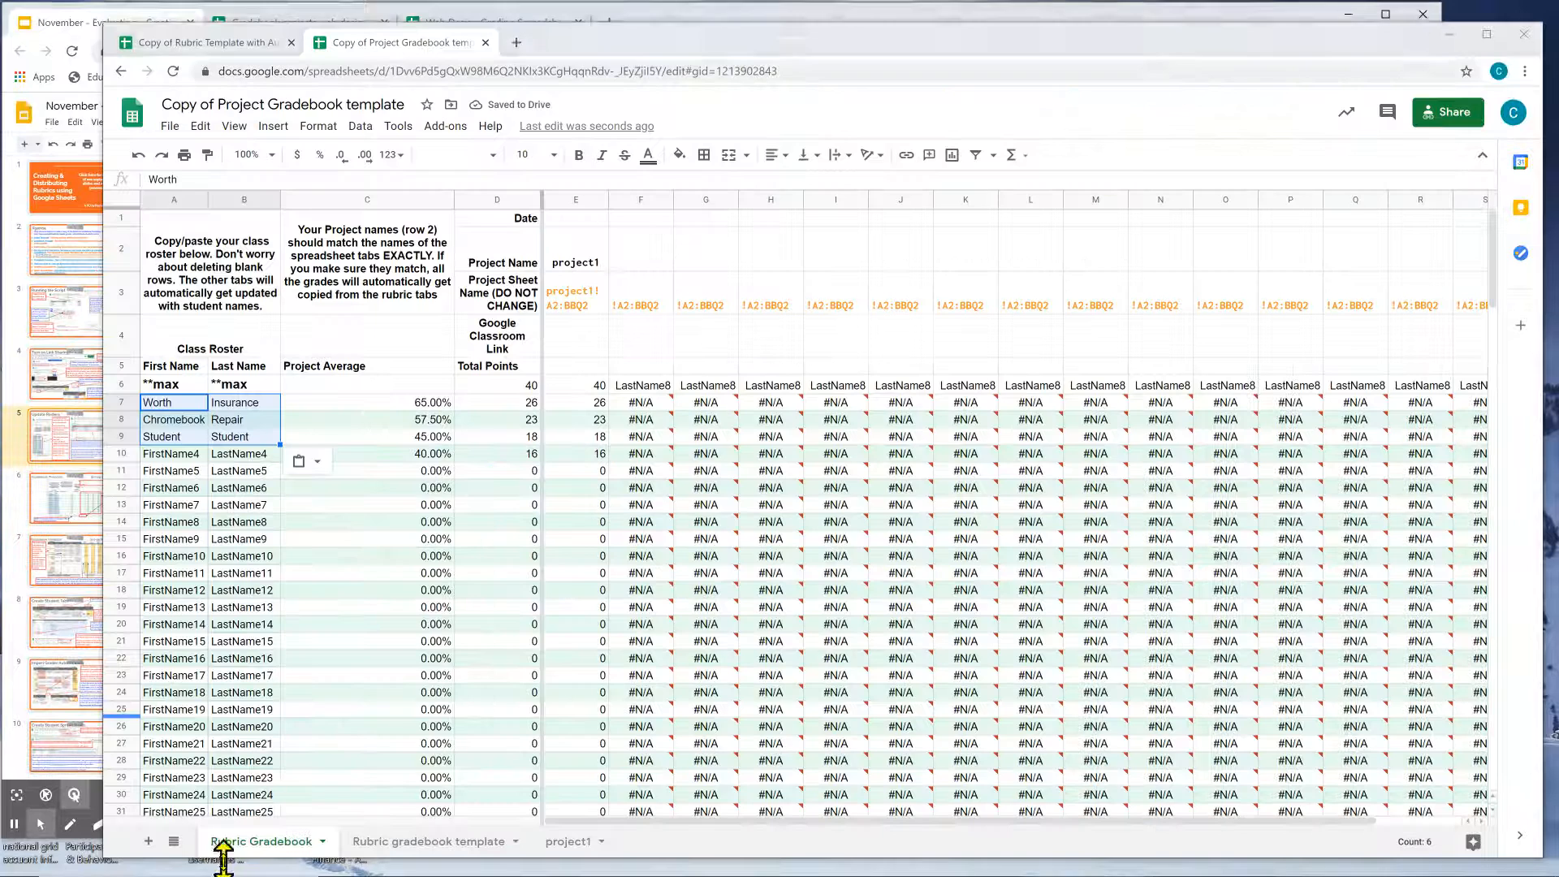
click(235, 437)
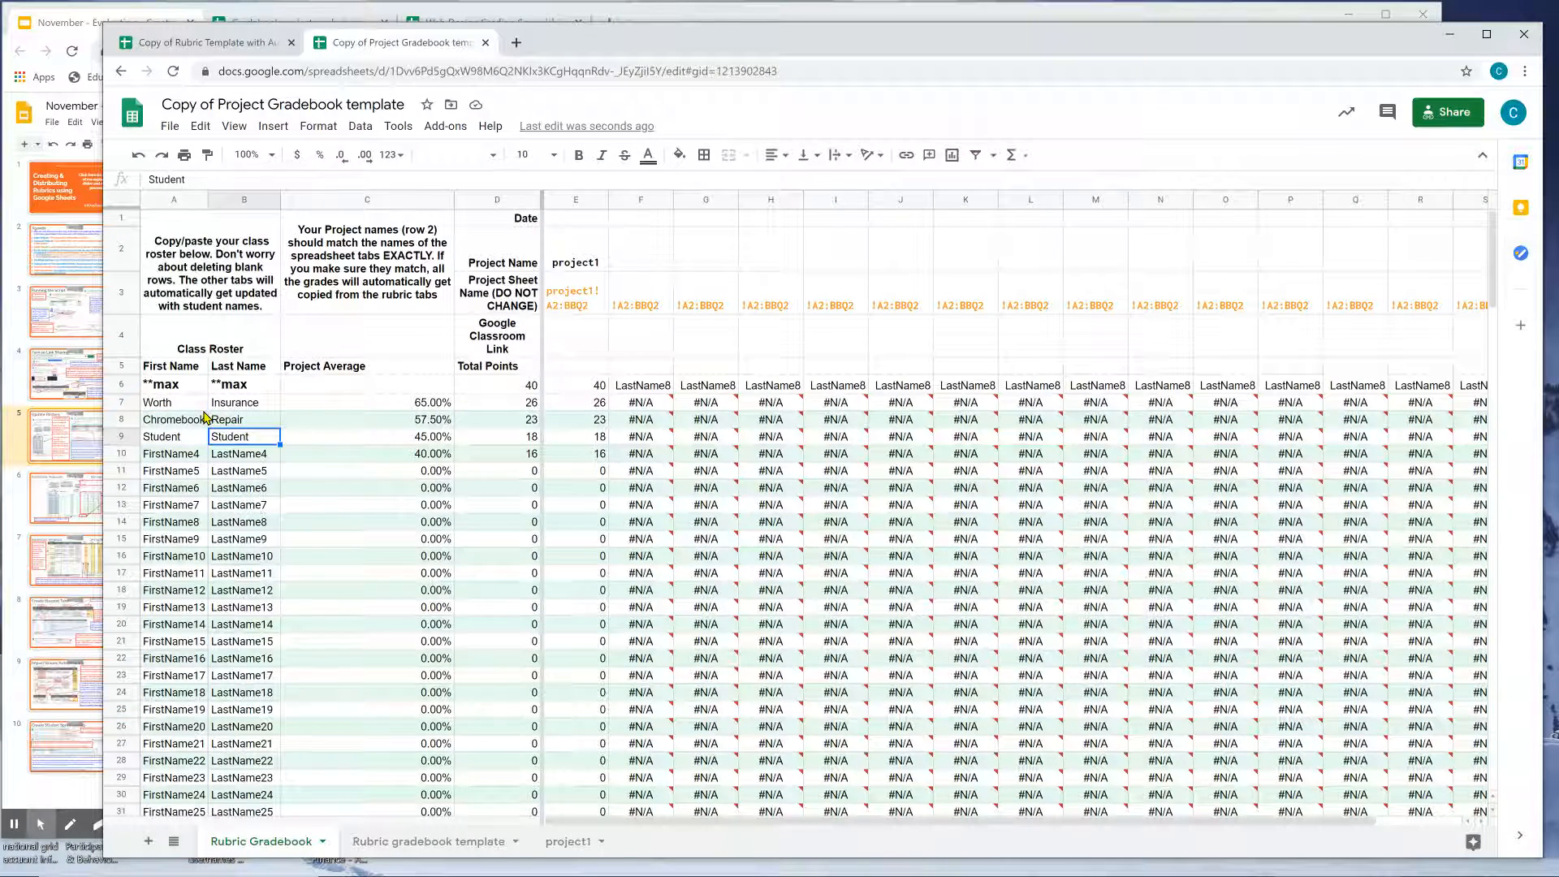
click(192, 408)
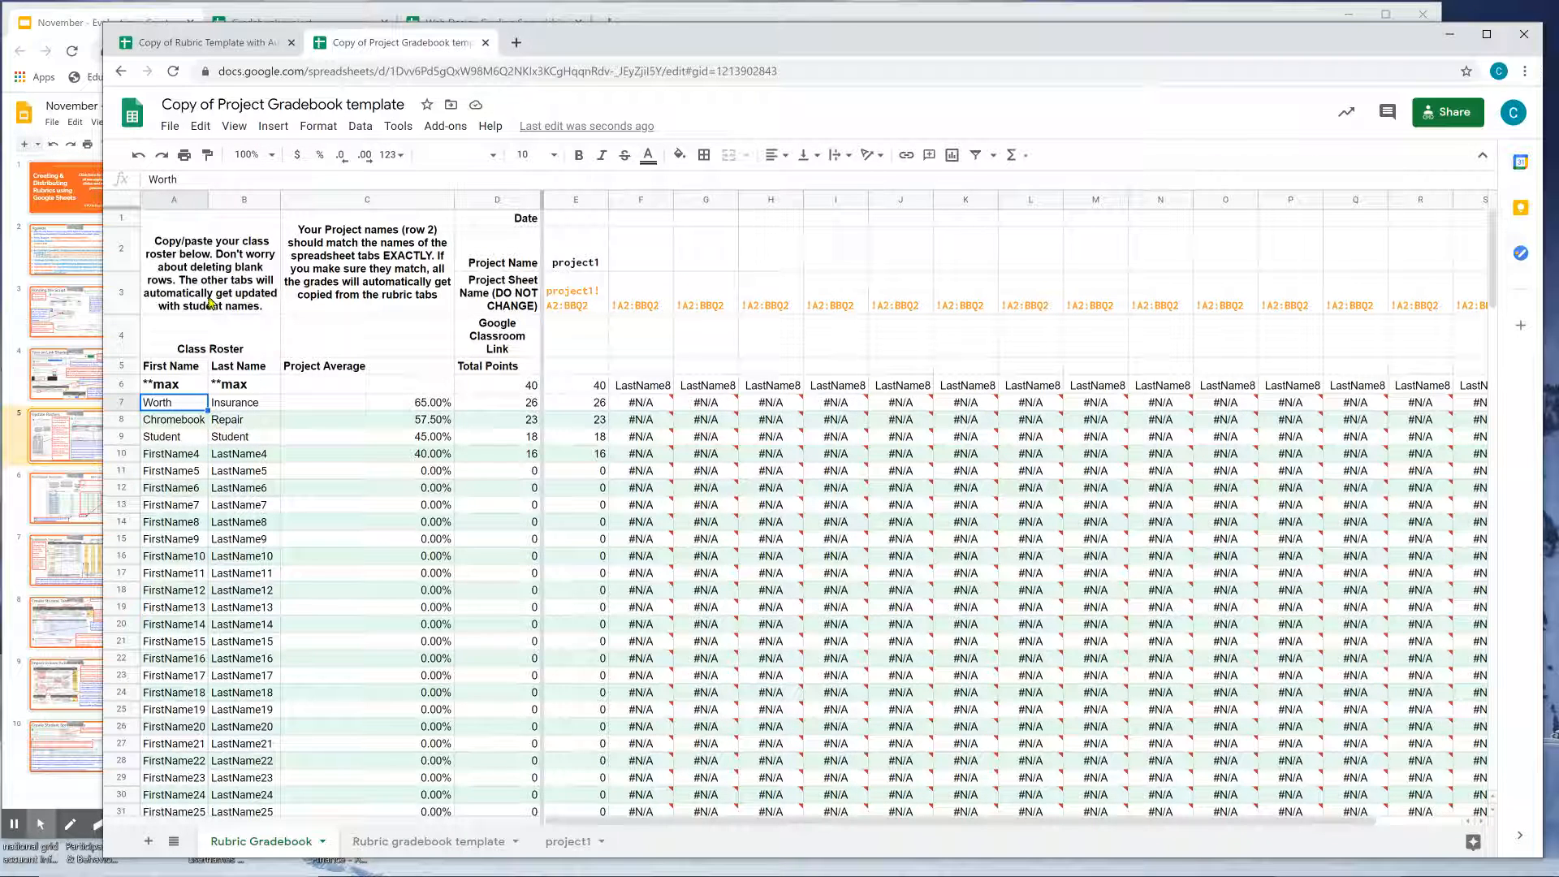
click(207, 42)
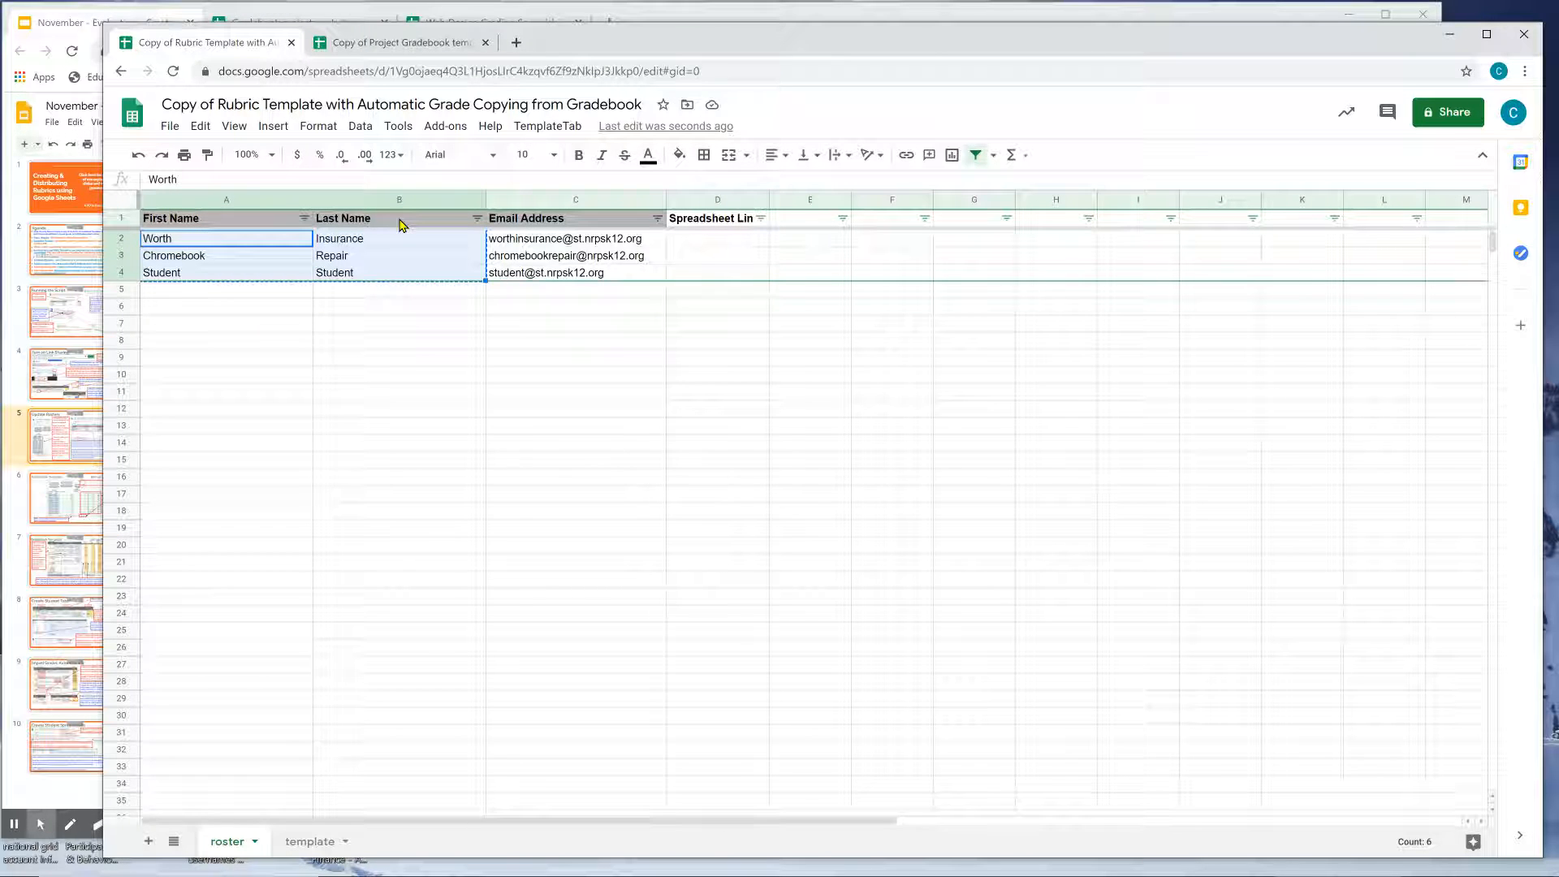
click(418, 48)
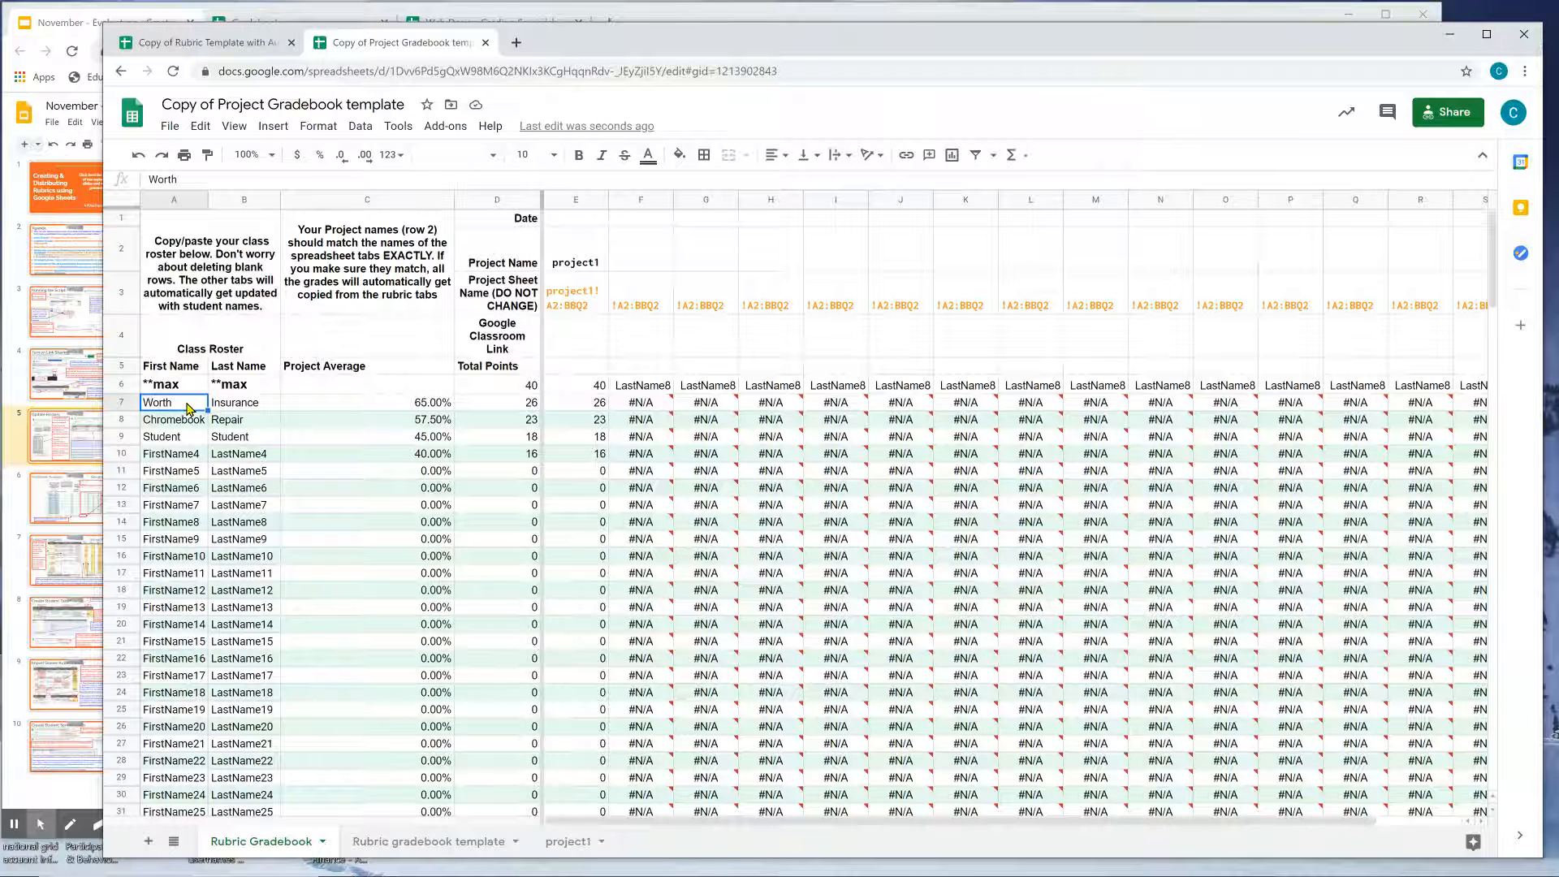
drag(188, 408, 248, 527)
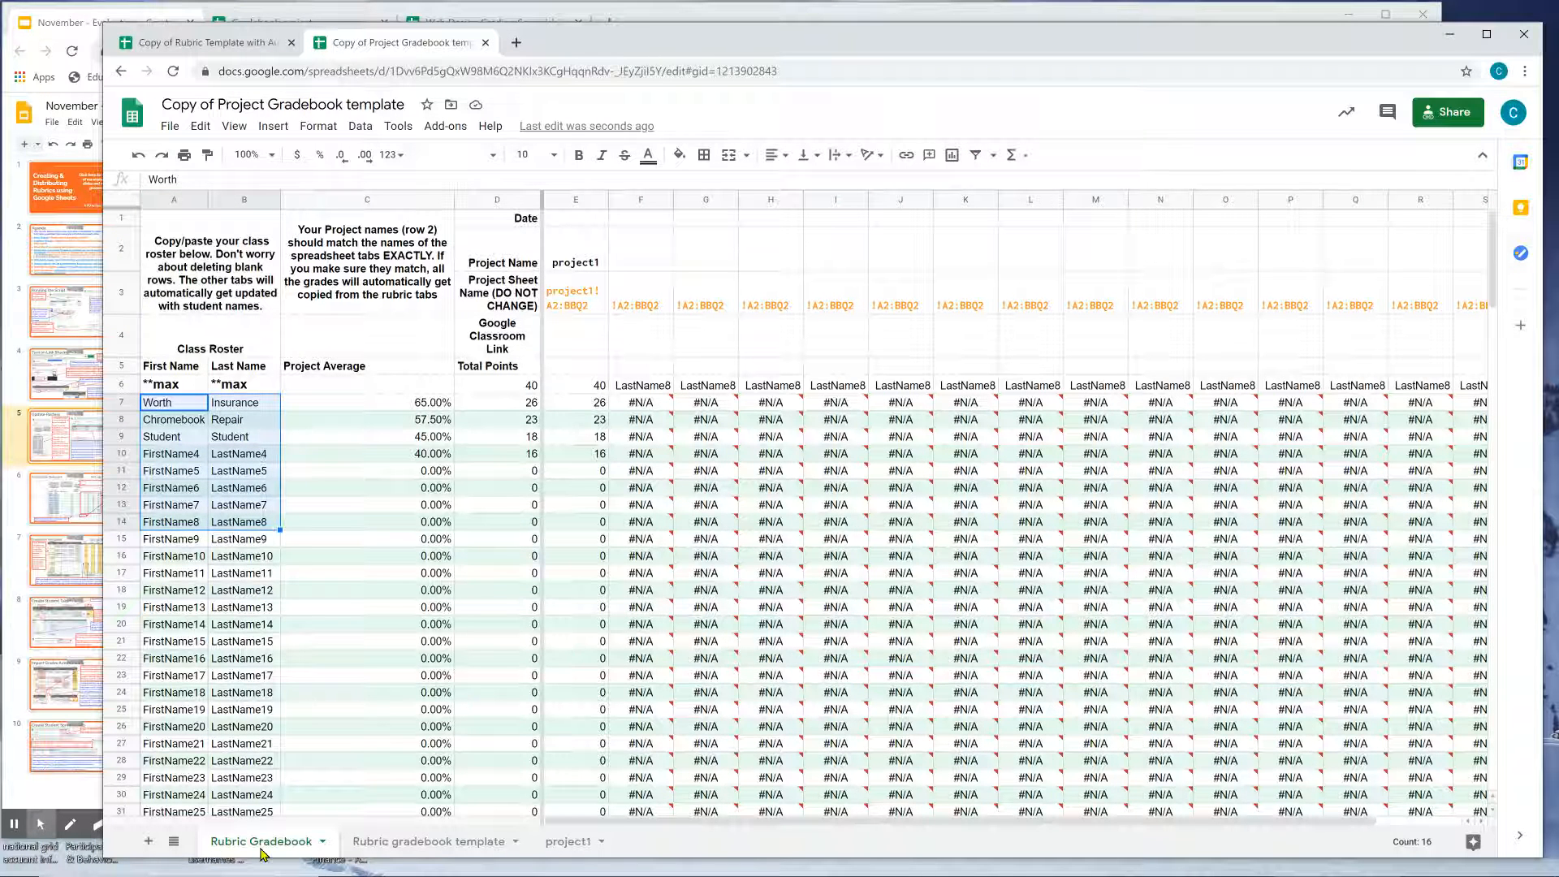
drag(156, 404, 236, 653)
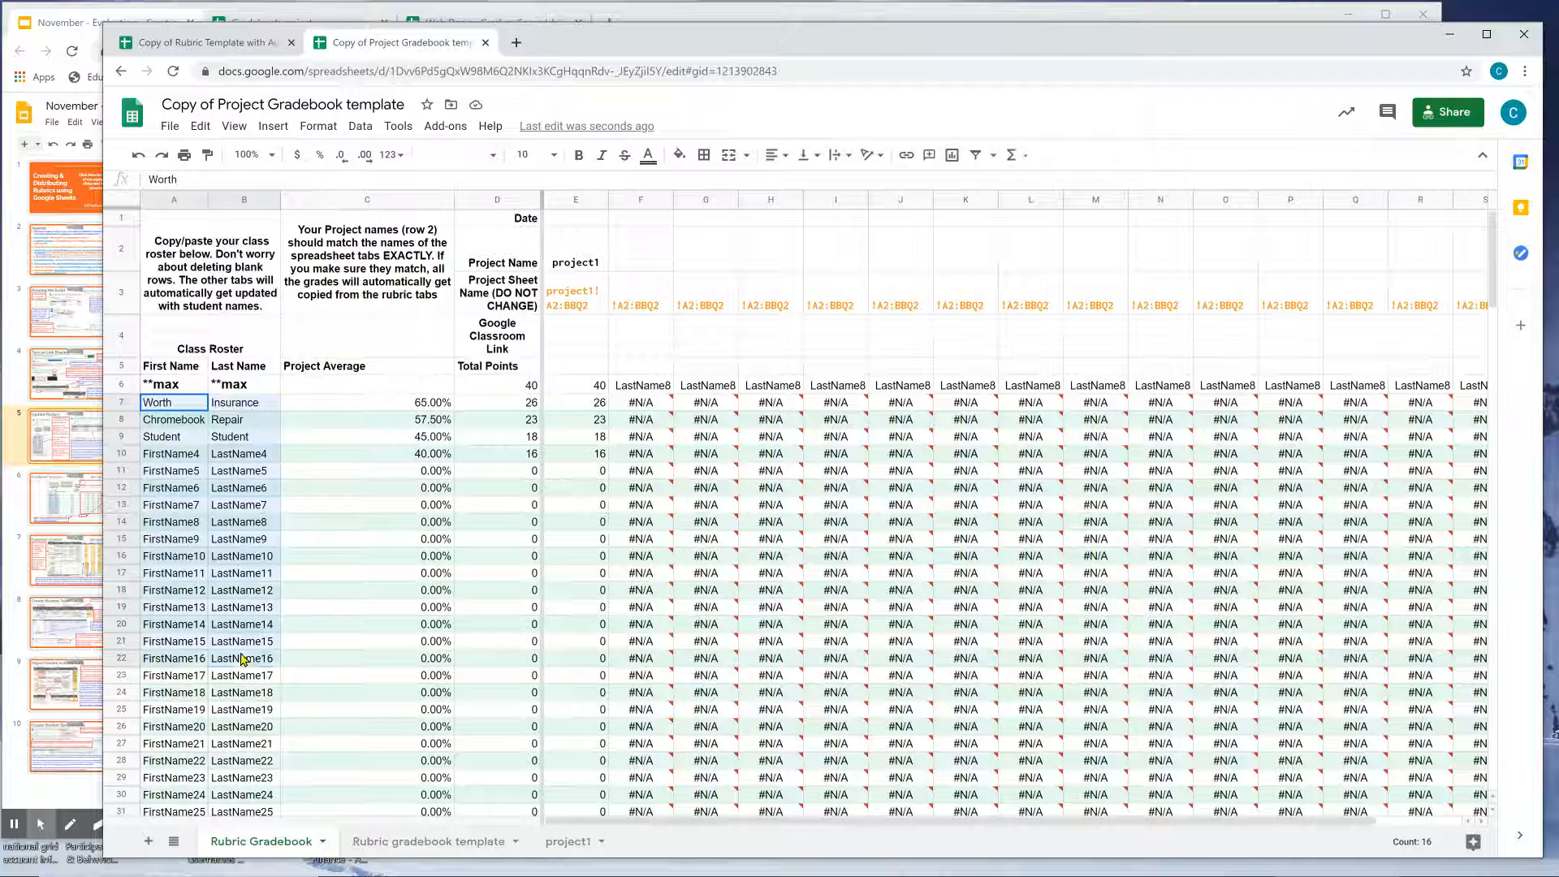
click(185, 409)
drag(184, 412, 263, 731)
Check the Rubric gradebook template sheet's linked student names and the project1 sheet.
click(417, 843)
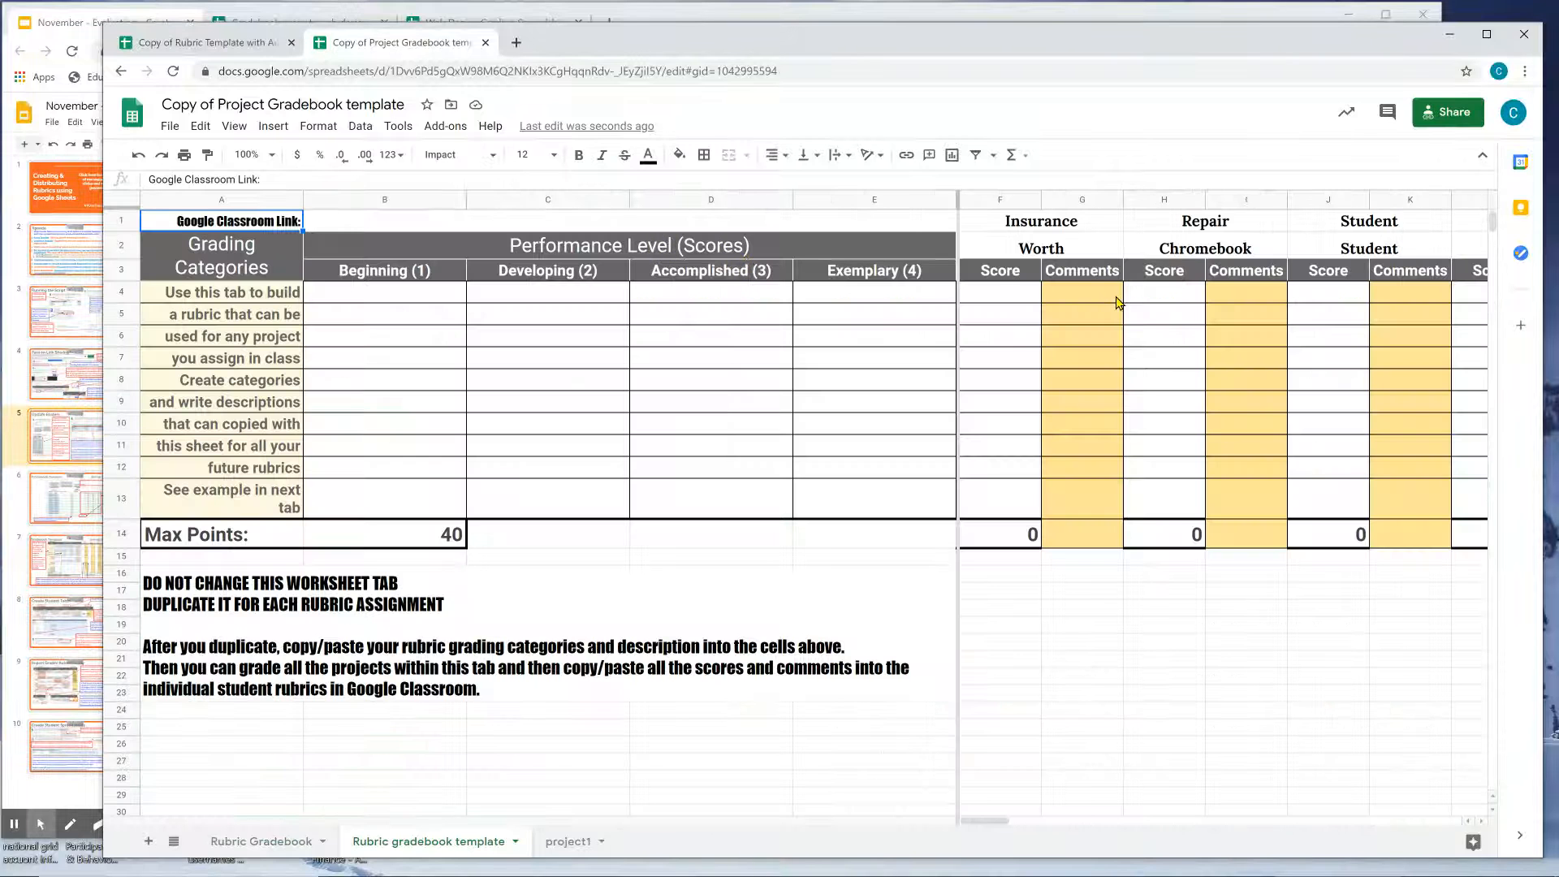
click(1080, 230)
drag(1005, 826, 992, 823)
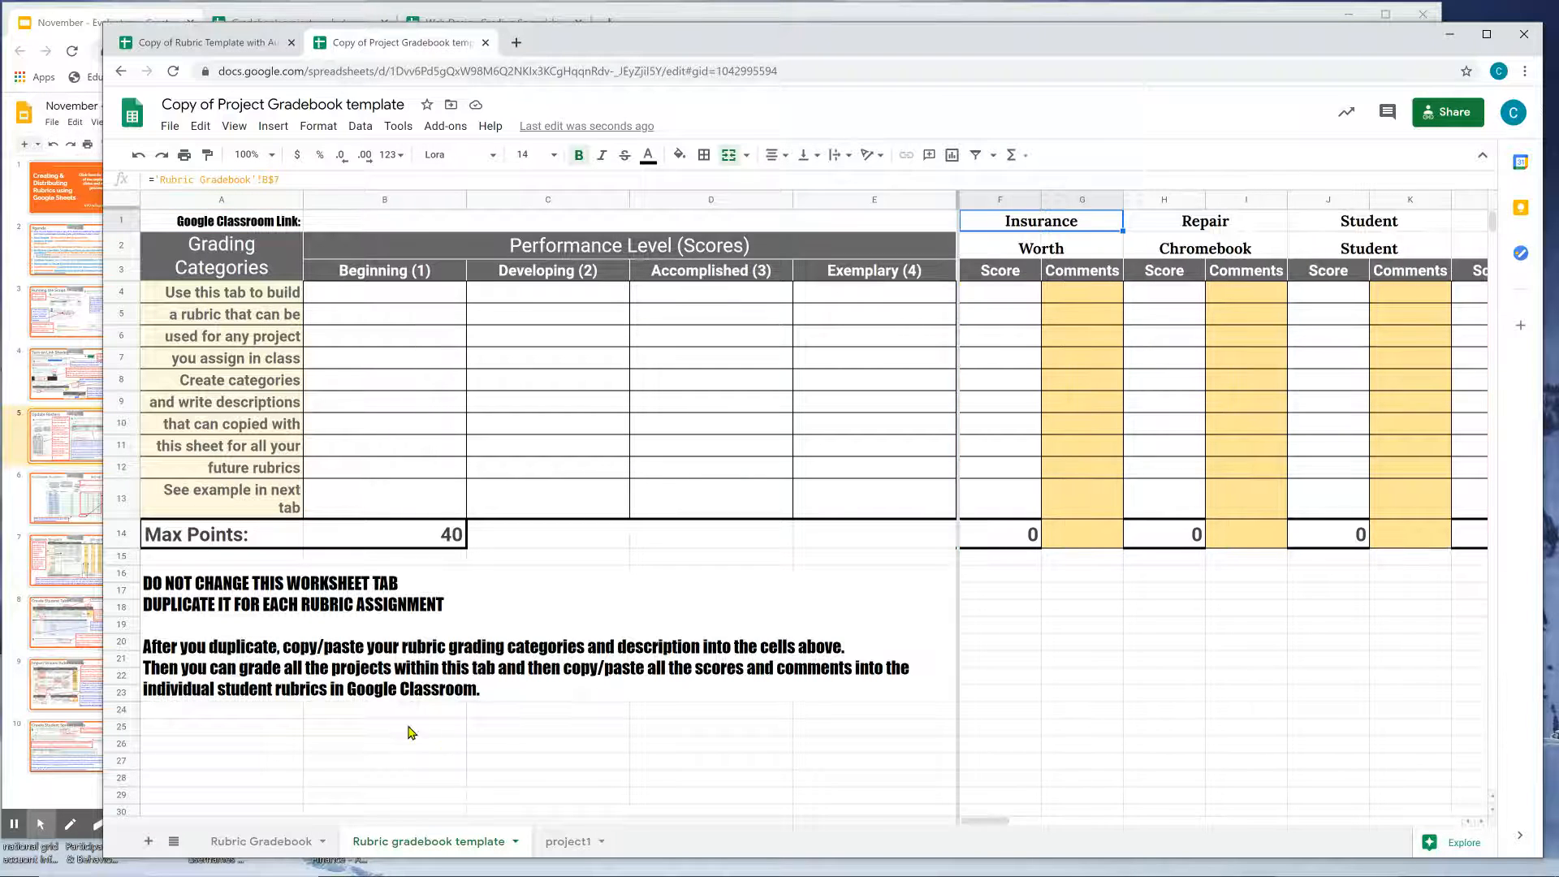
click(550, 843)
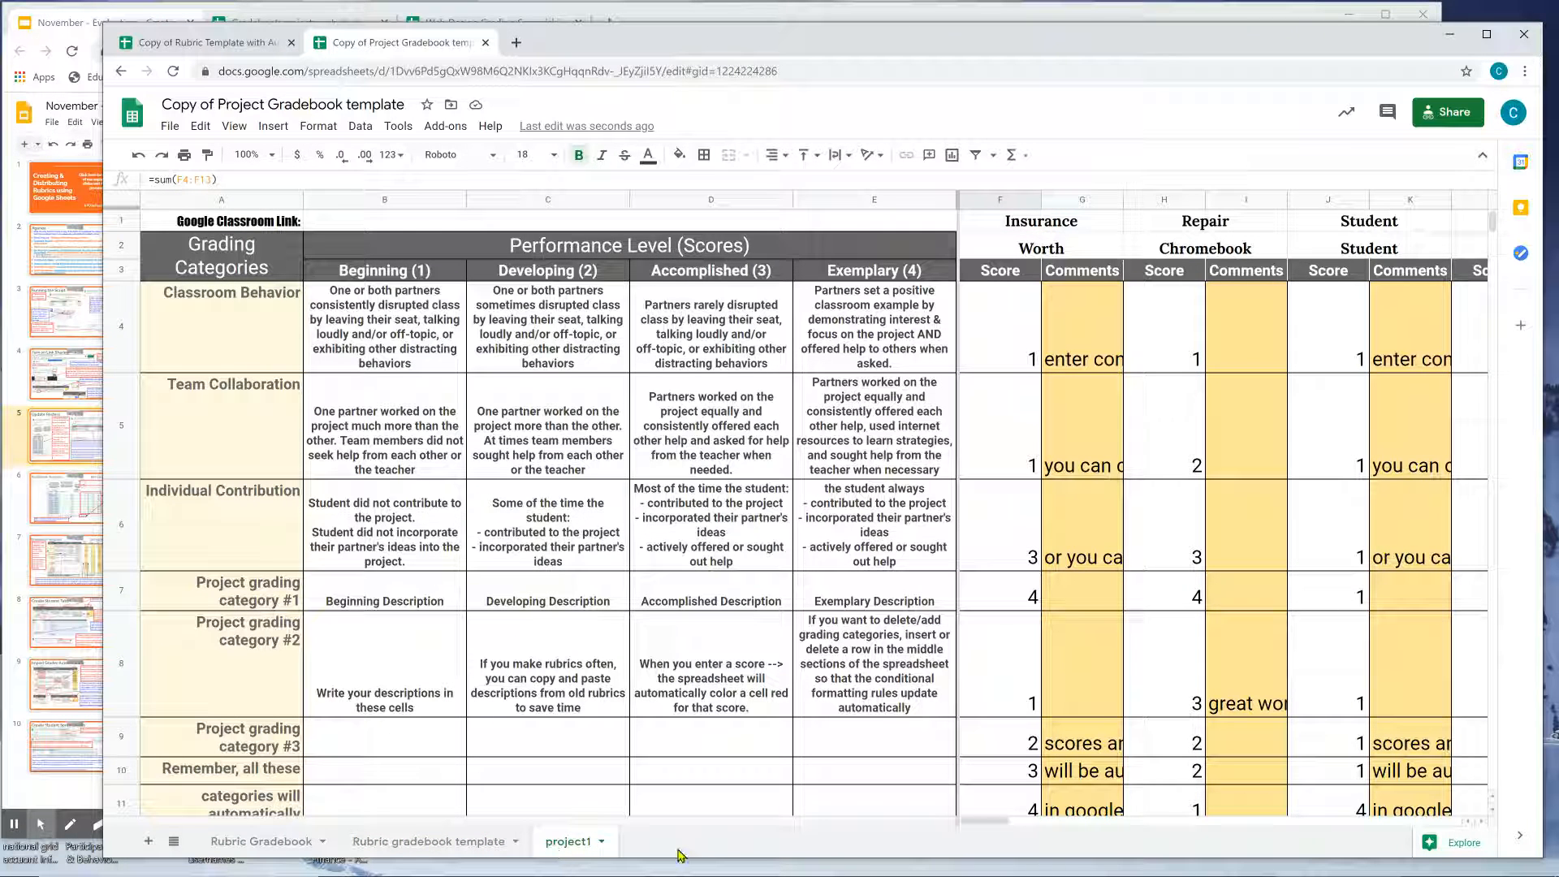
click(491, 844)
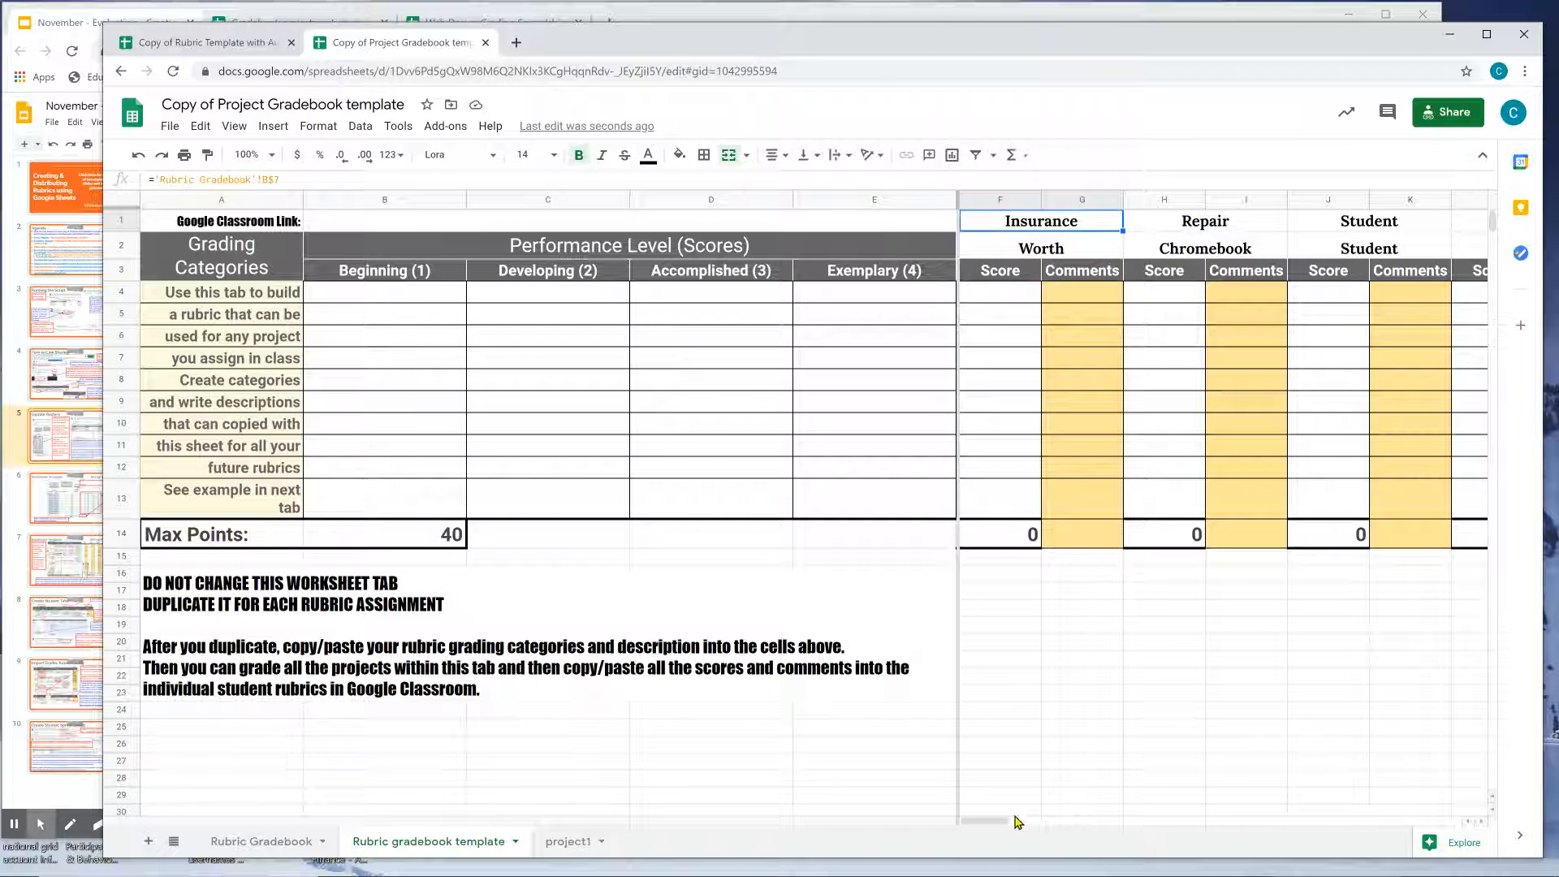
drag(985, 820, 980, 852)
click(573, 843)
click(572, 844)
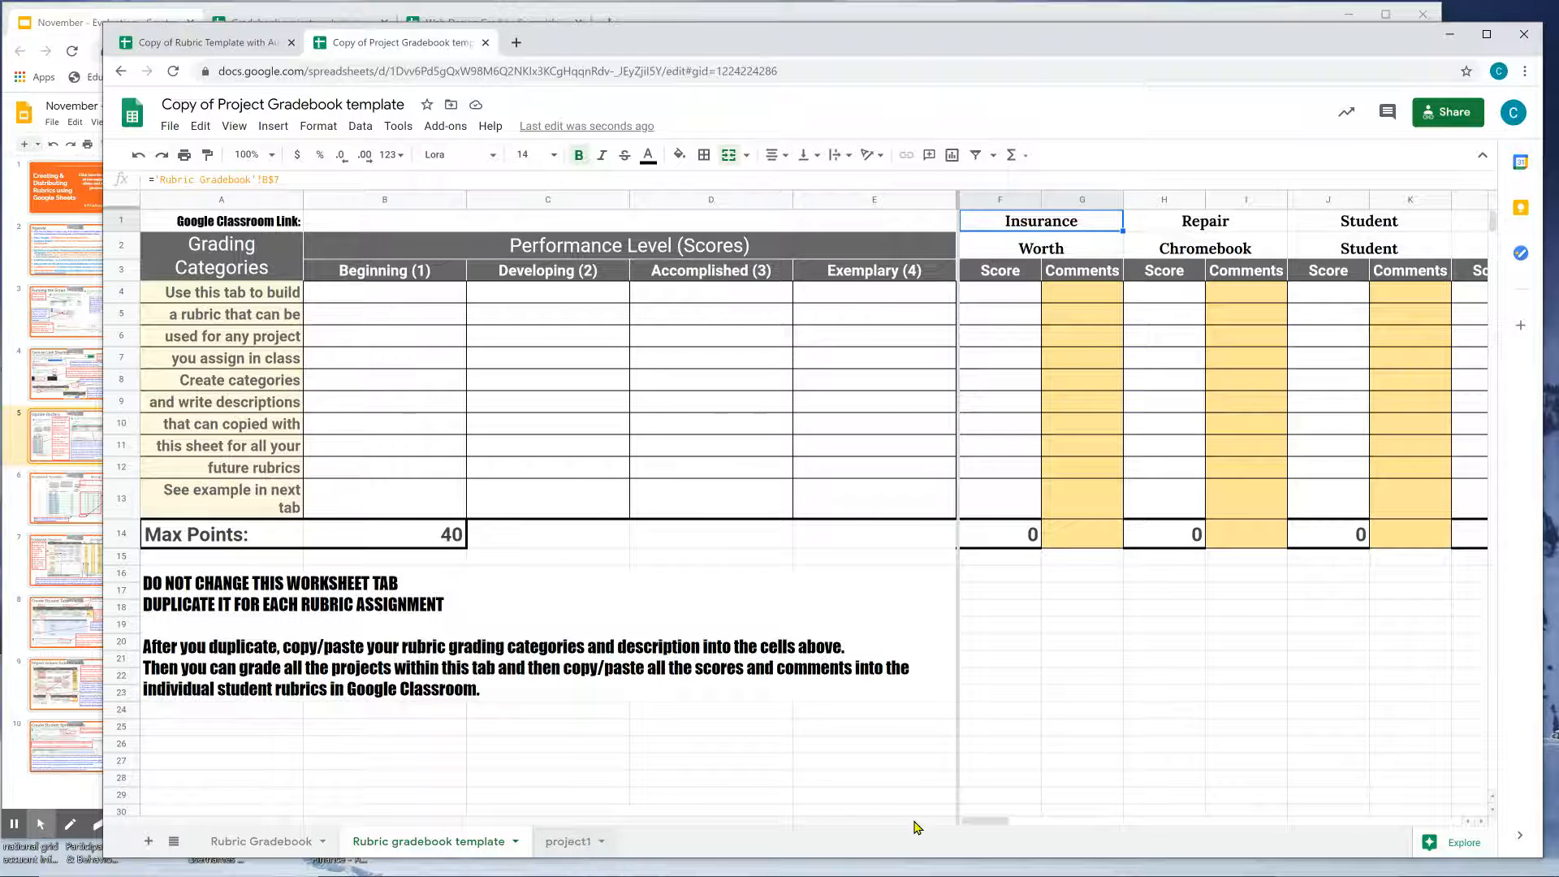
Review the project1 grade formulas in column E and the project name on Rubric Gradebook.
click(298, 842)
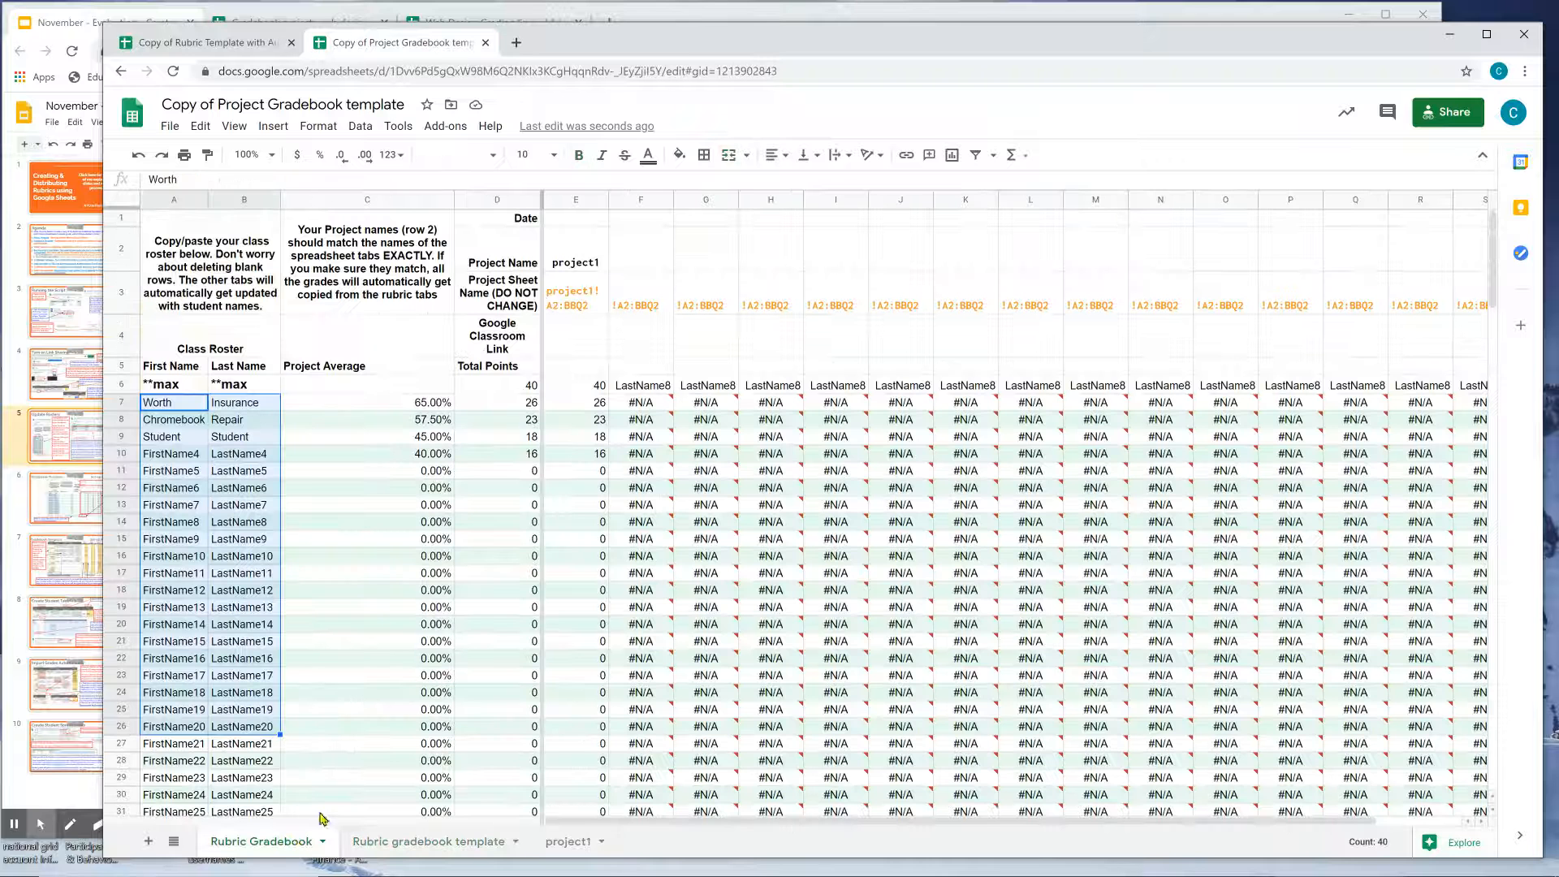
click(597, 403)
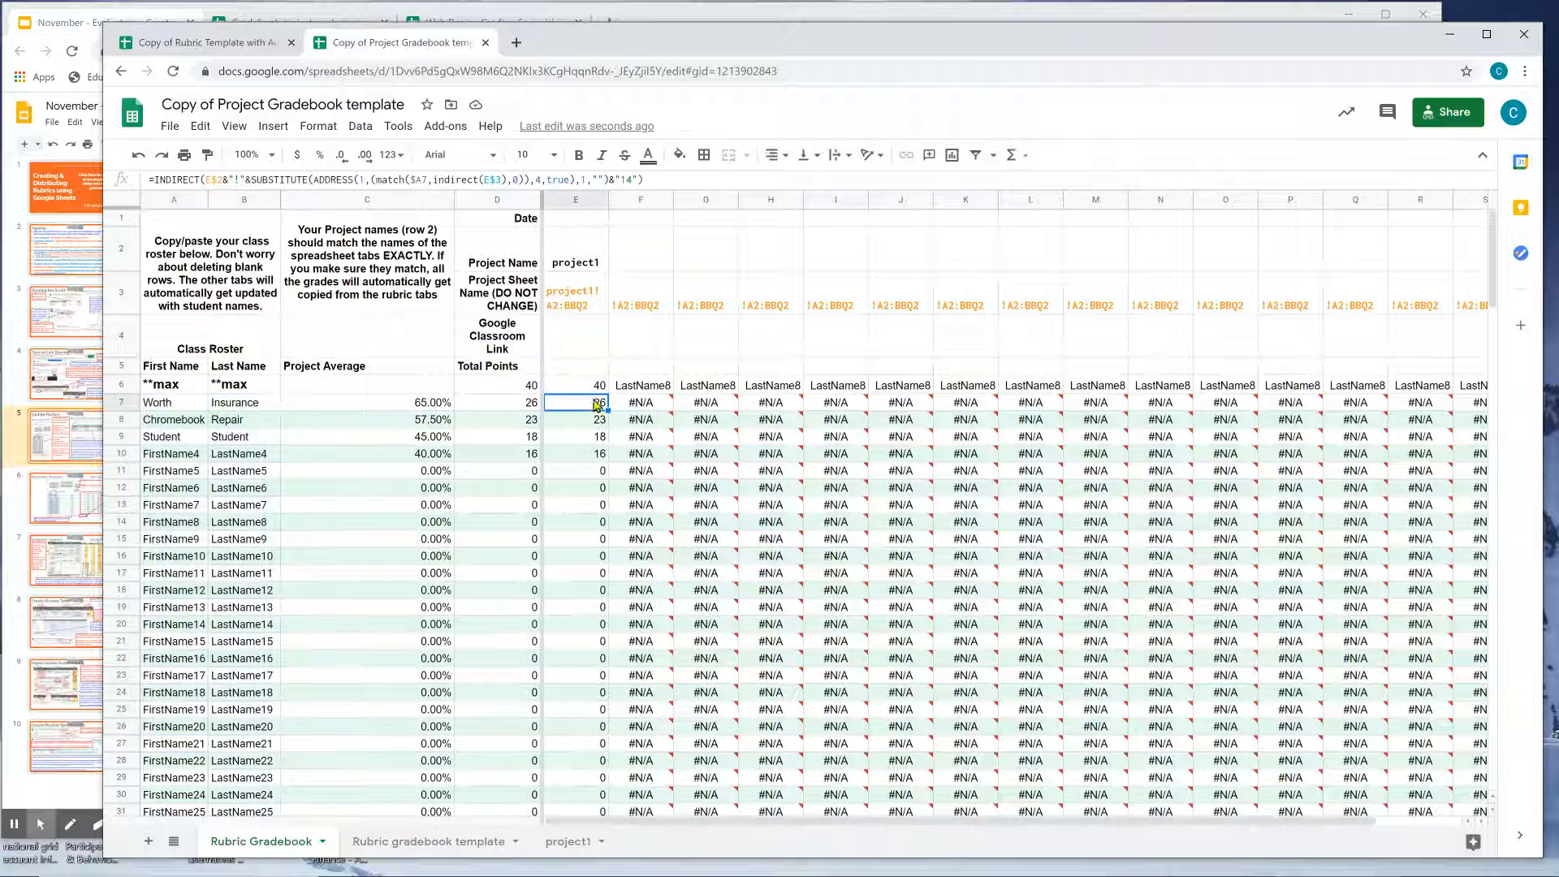
drag(594, 408, 601, 675)
click(582, 257)
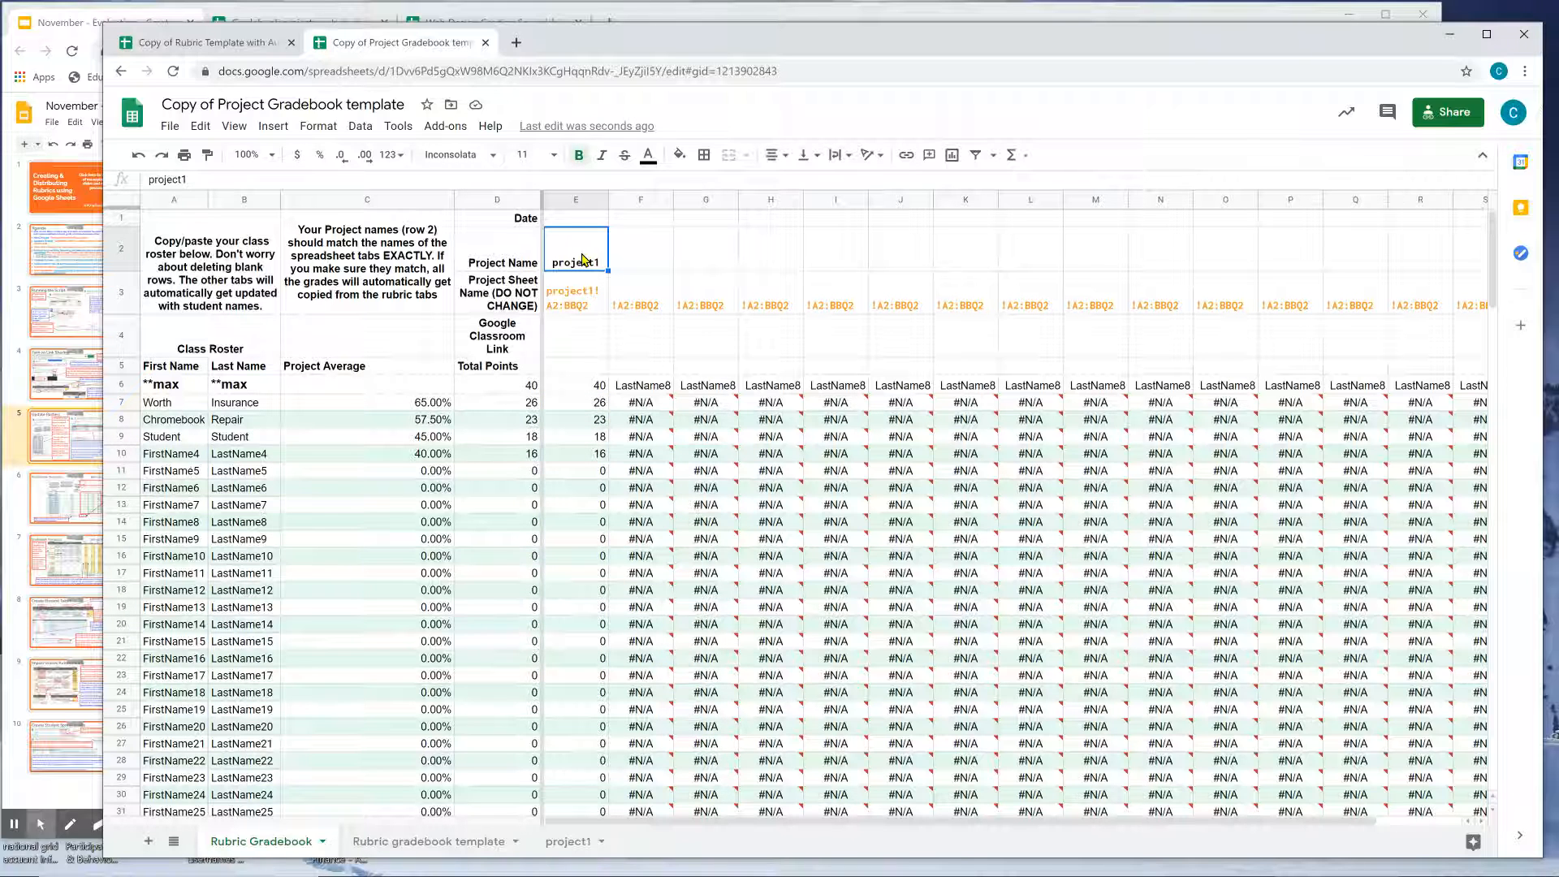
click(79, 437)
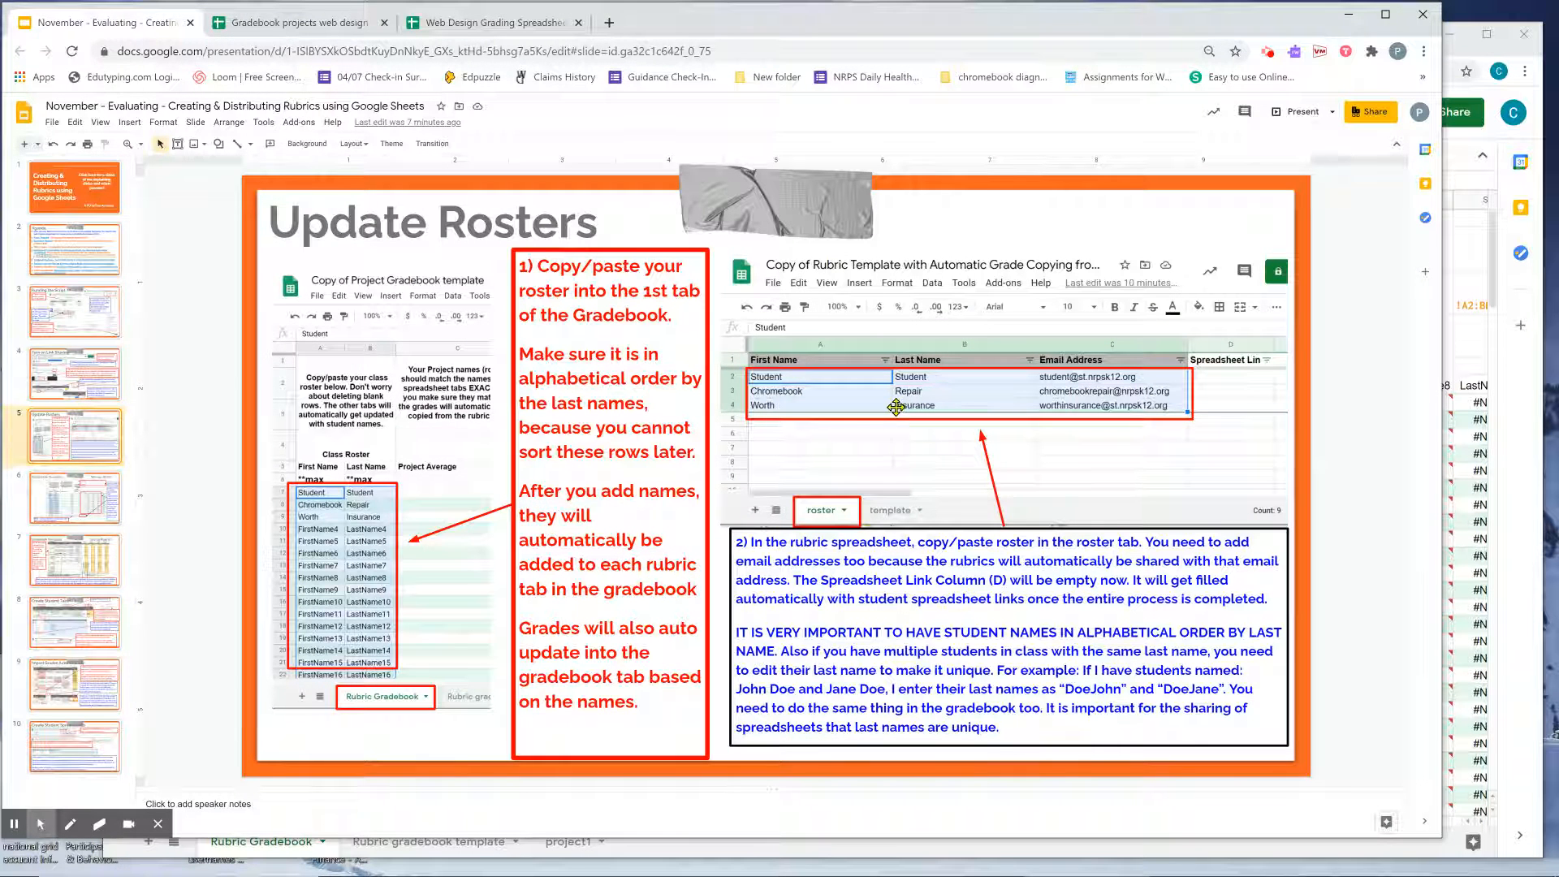
Confirm the gradebook roster starts with Worth, then edit the Update Rosters slide's rubric roster step.
click(14, 825)
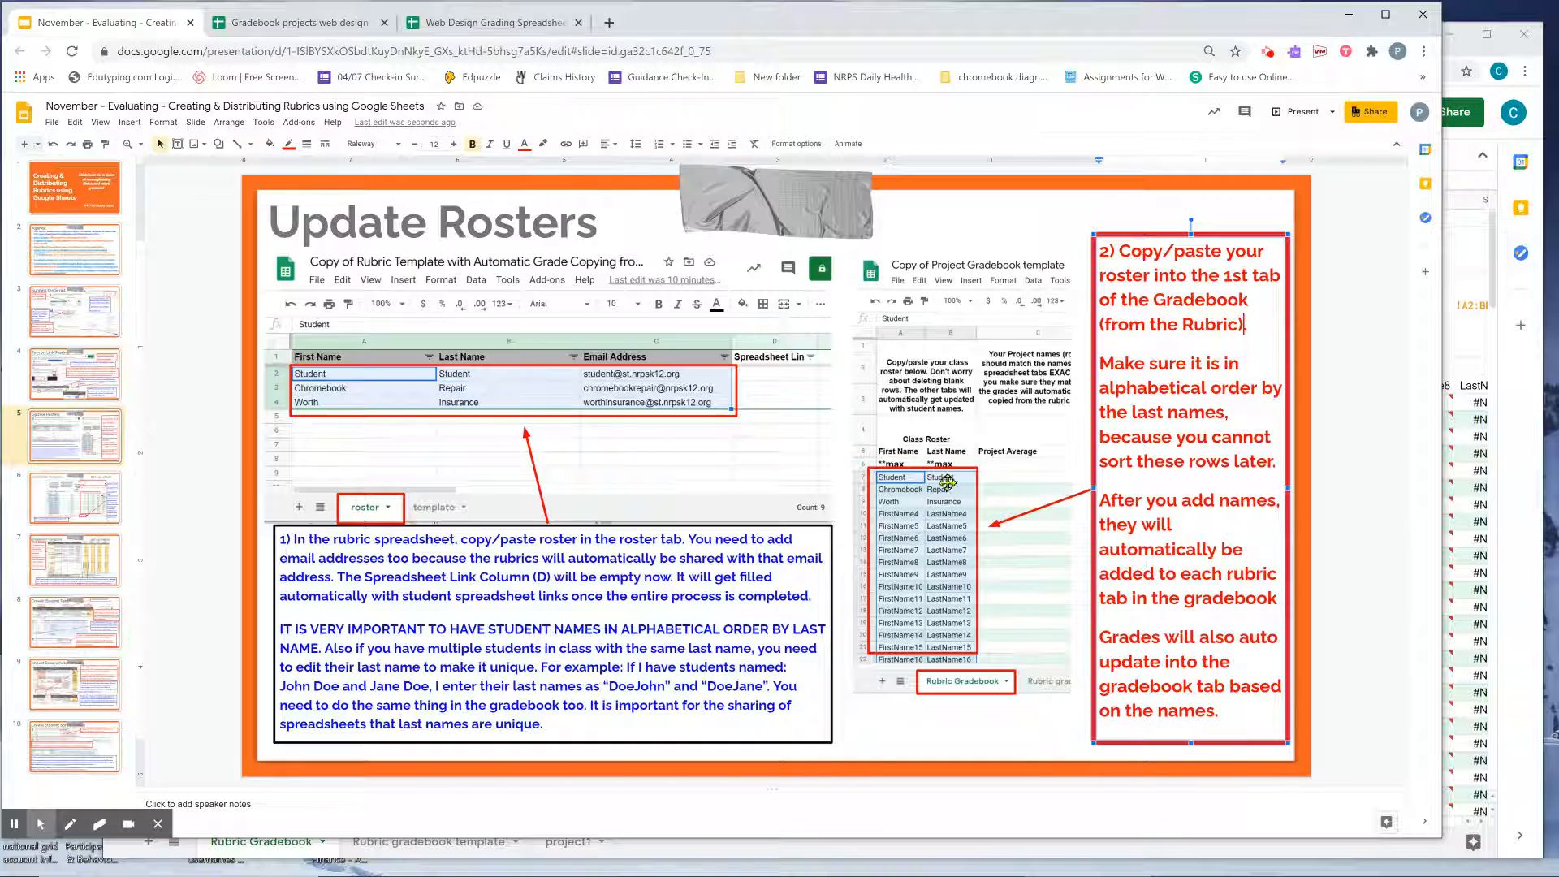
click(1472, 437)
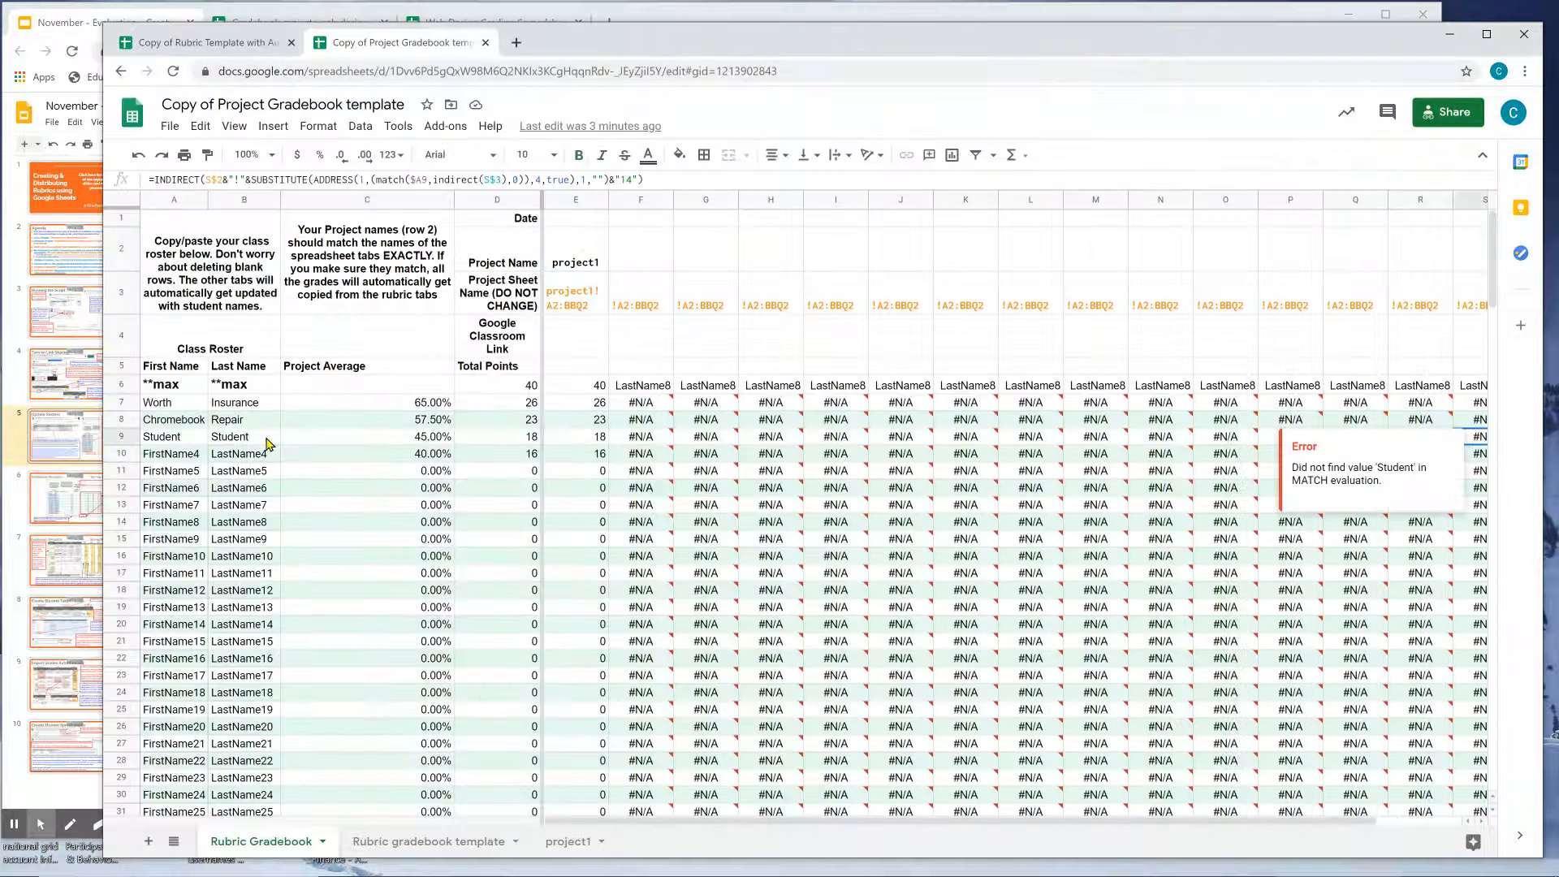
click(189, 387)
key(Down)
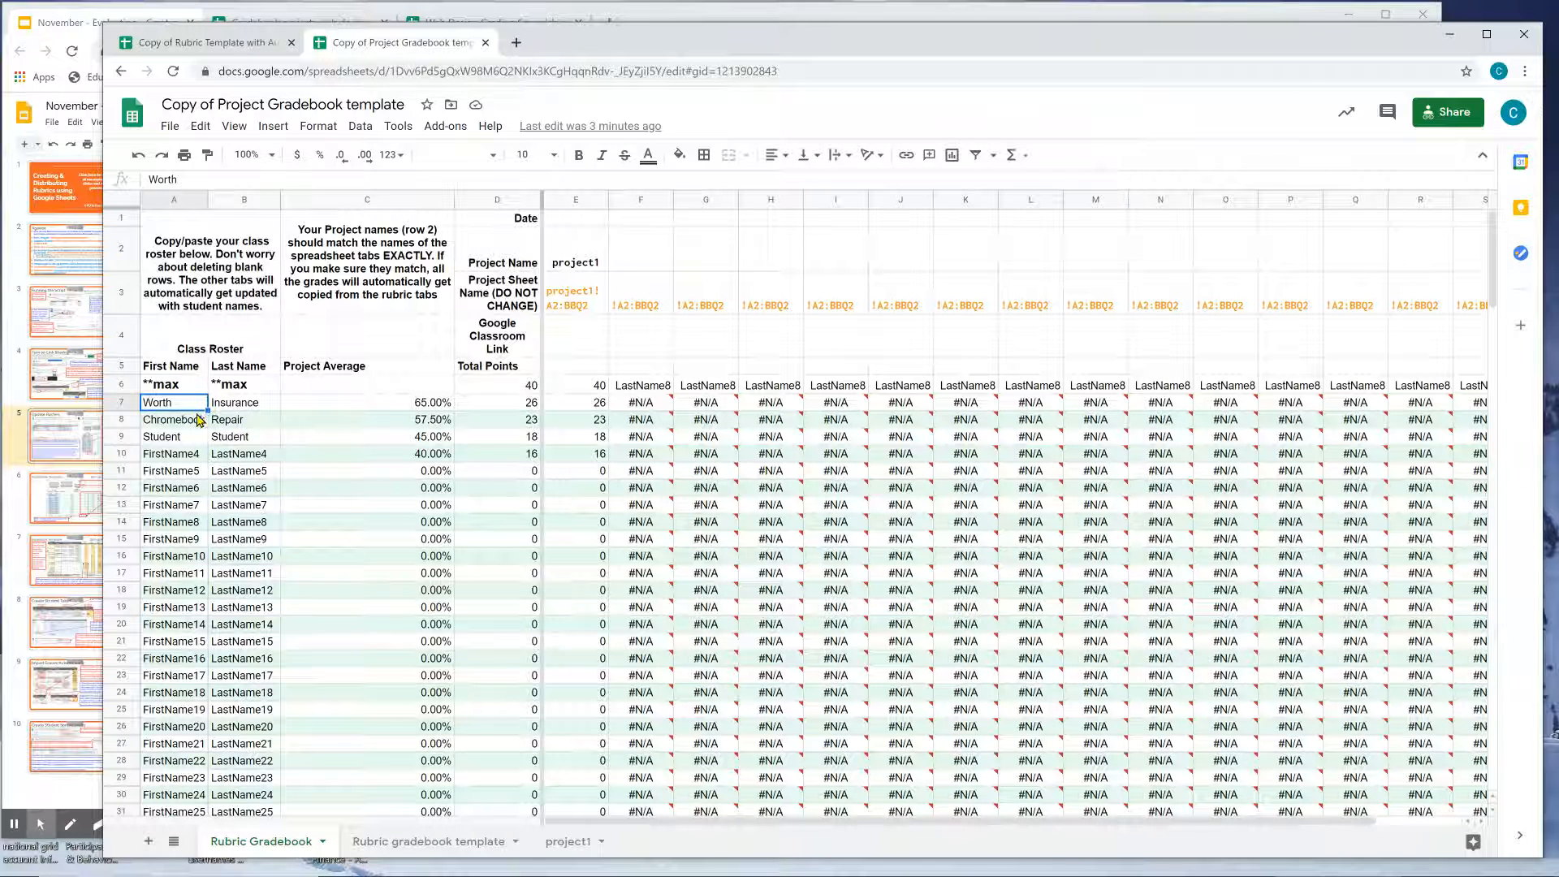
click(48, 451)
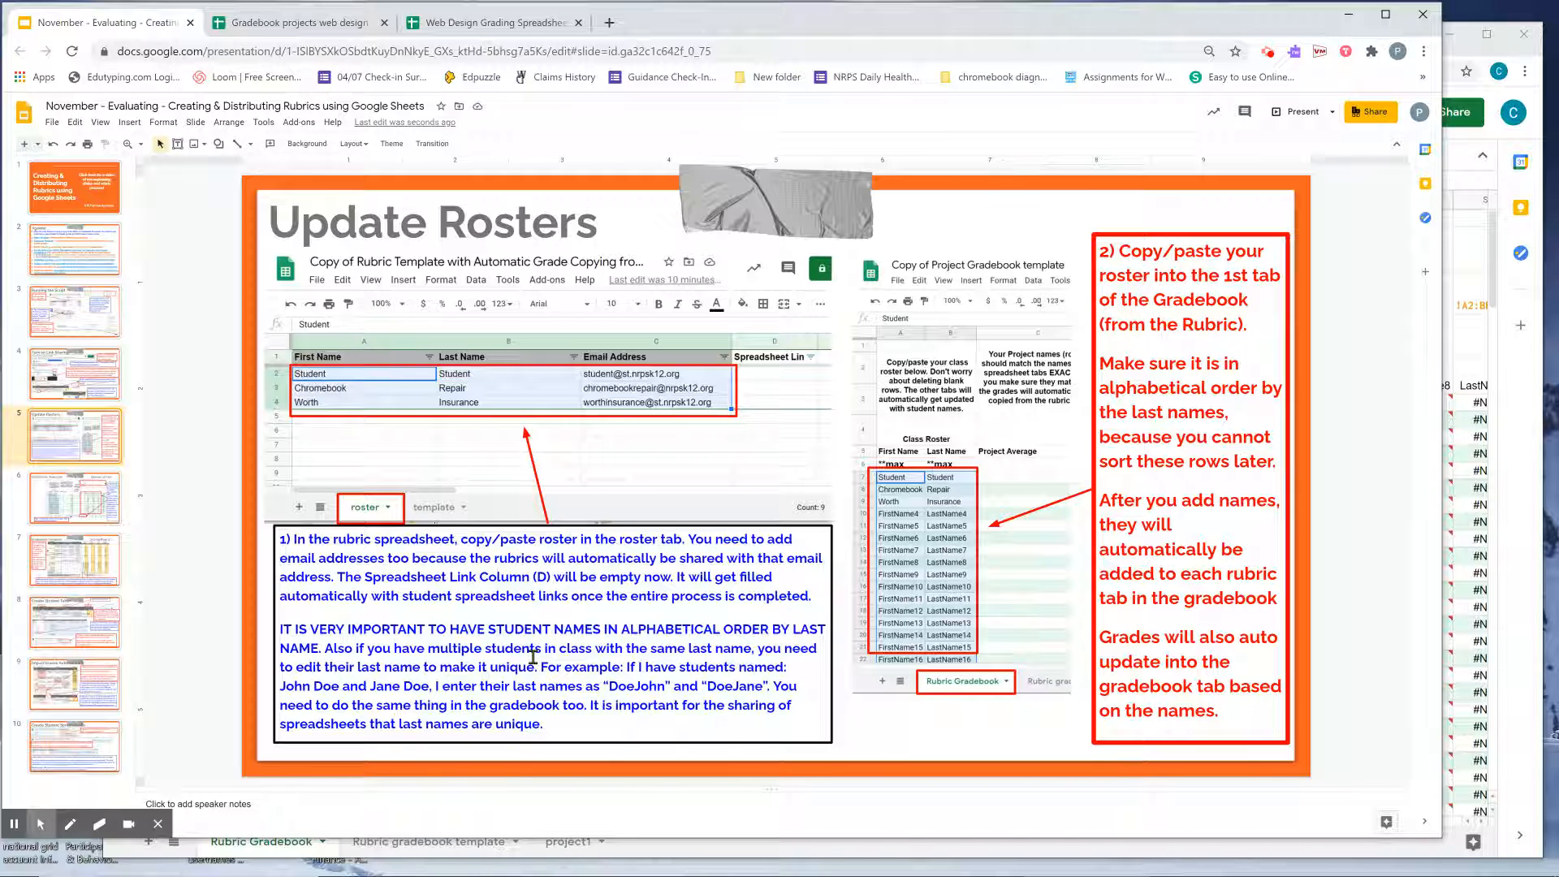
click(318, 688)
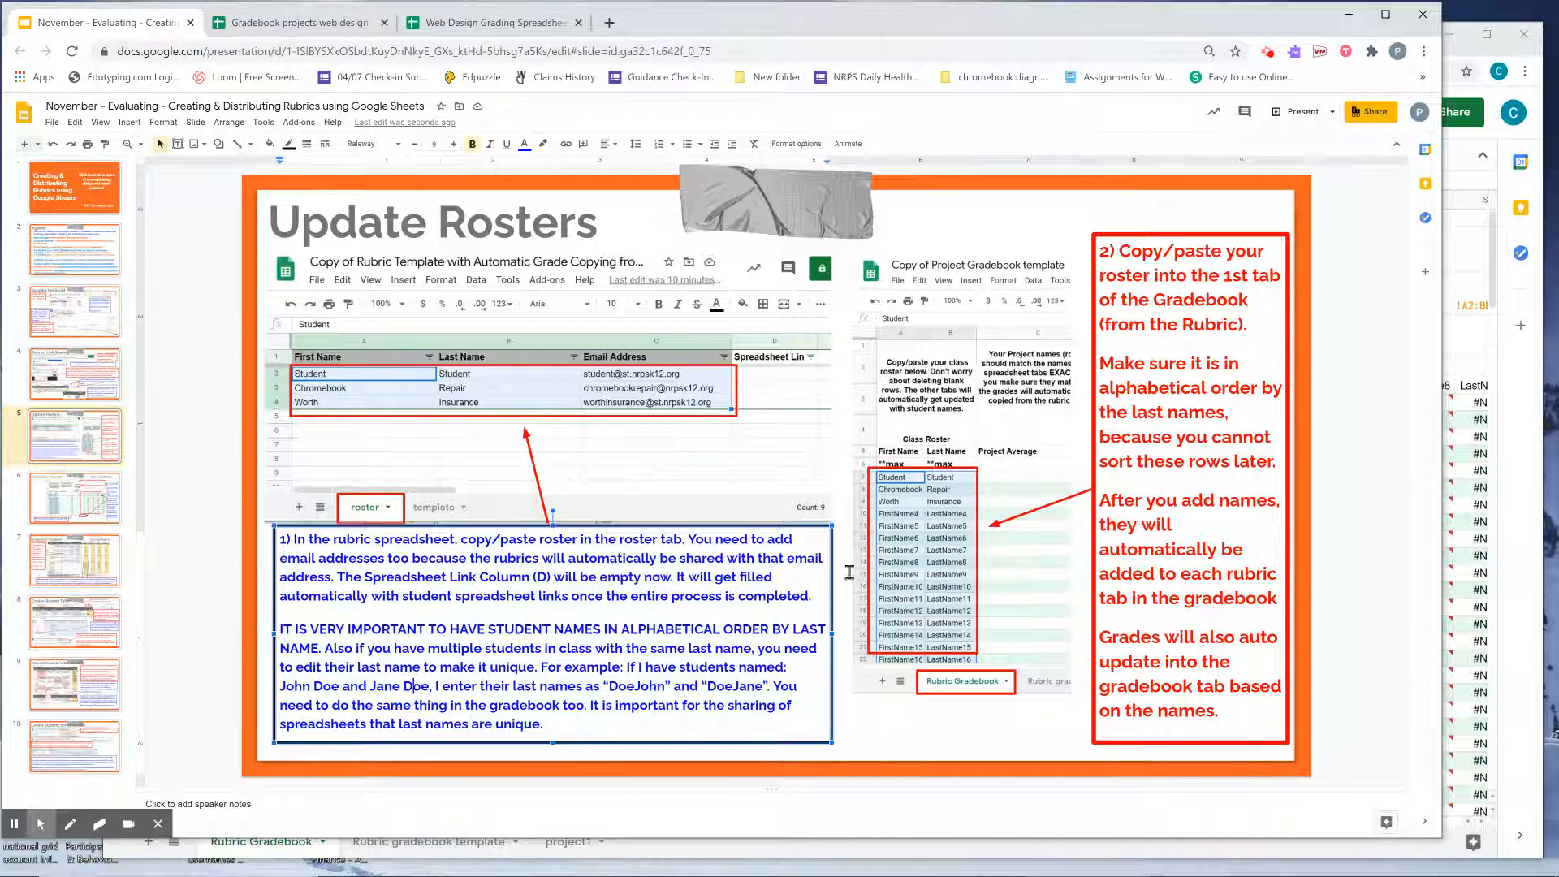
In the gradebook roster, type a new student's first and last name over the FirstName4 placeholder.
click(1471, 493)
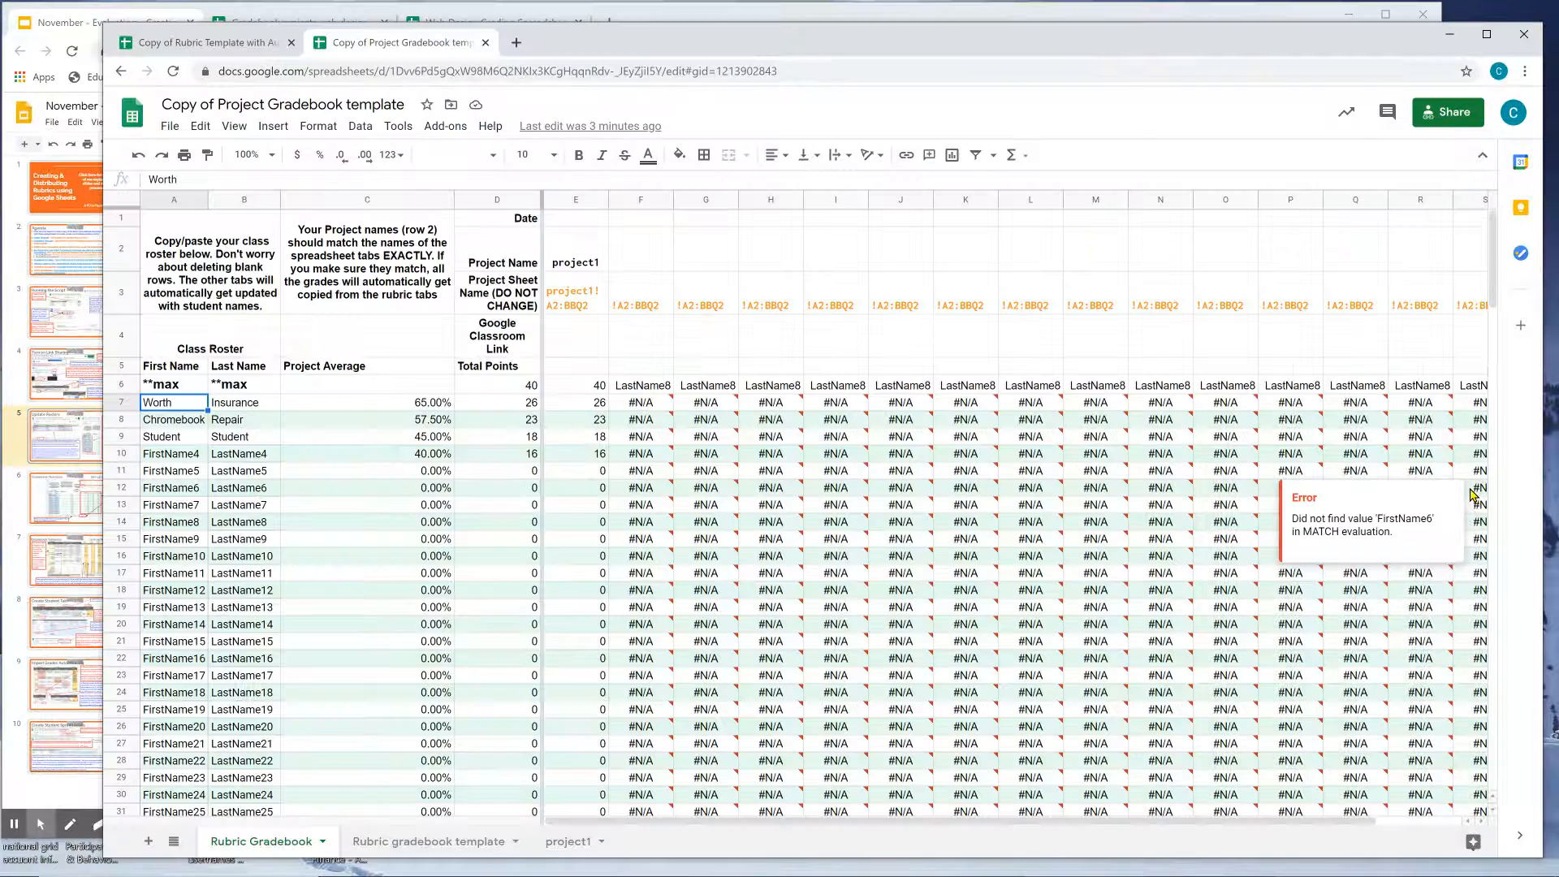
click(253, 420)
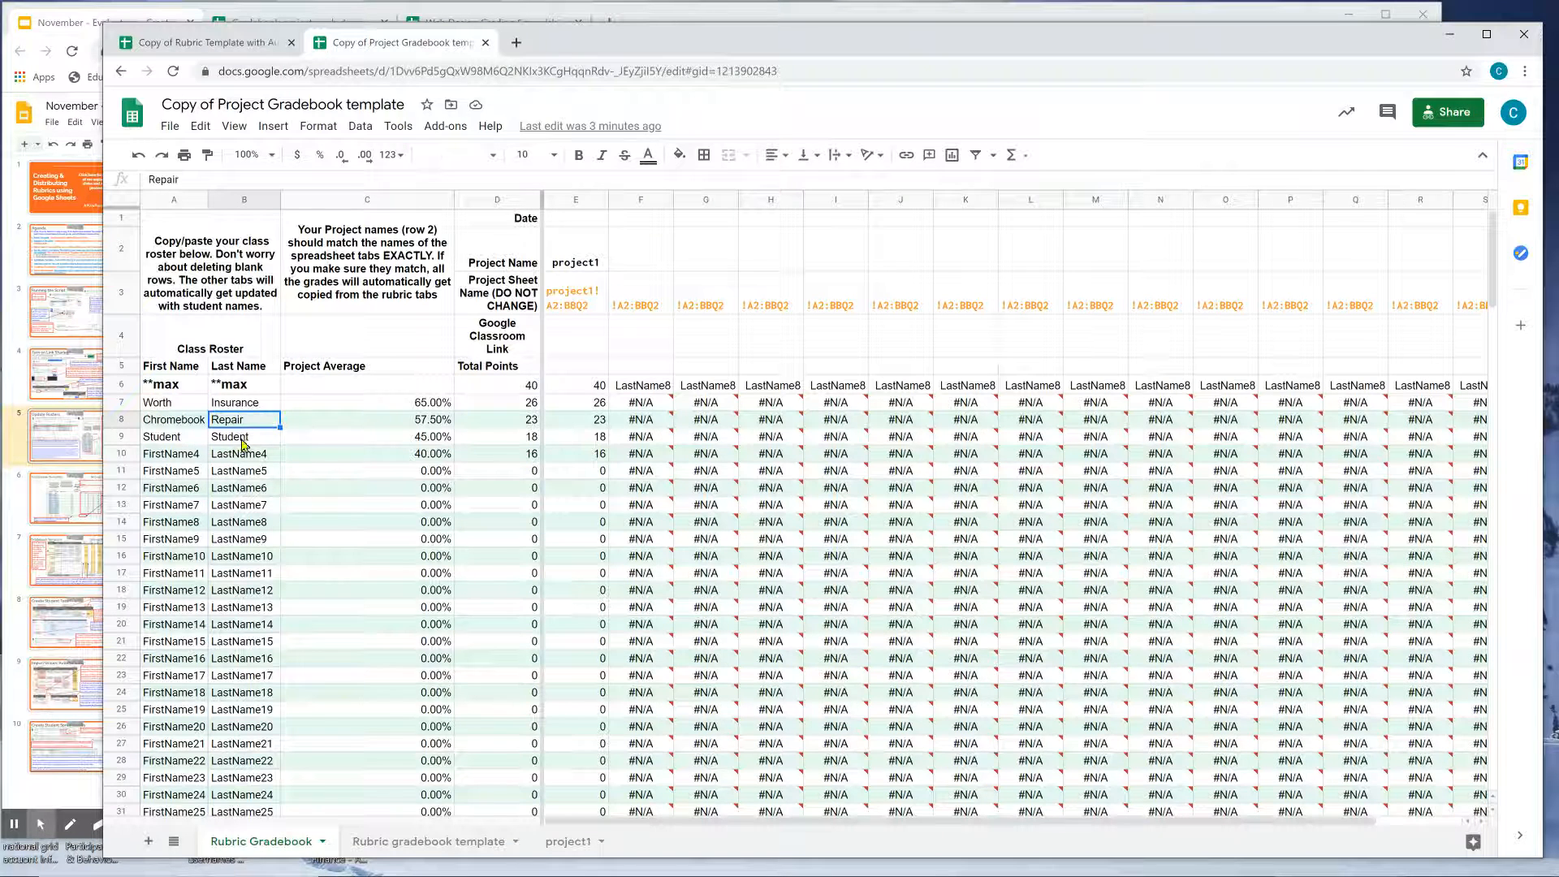
click(240, 404)
click(245, 438)
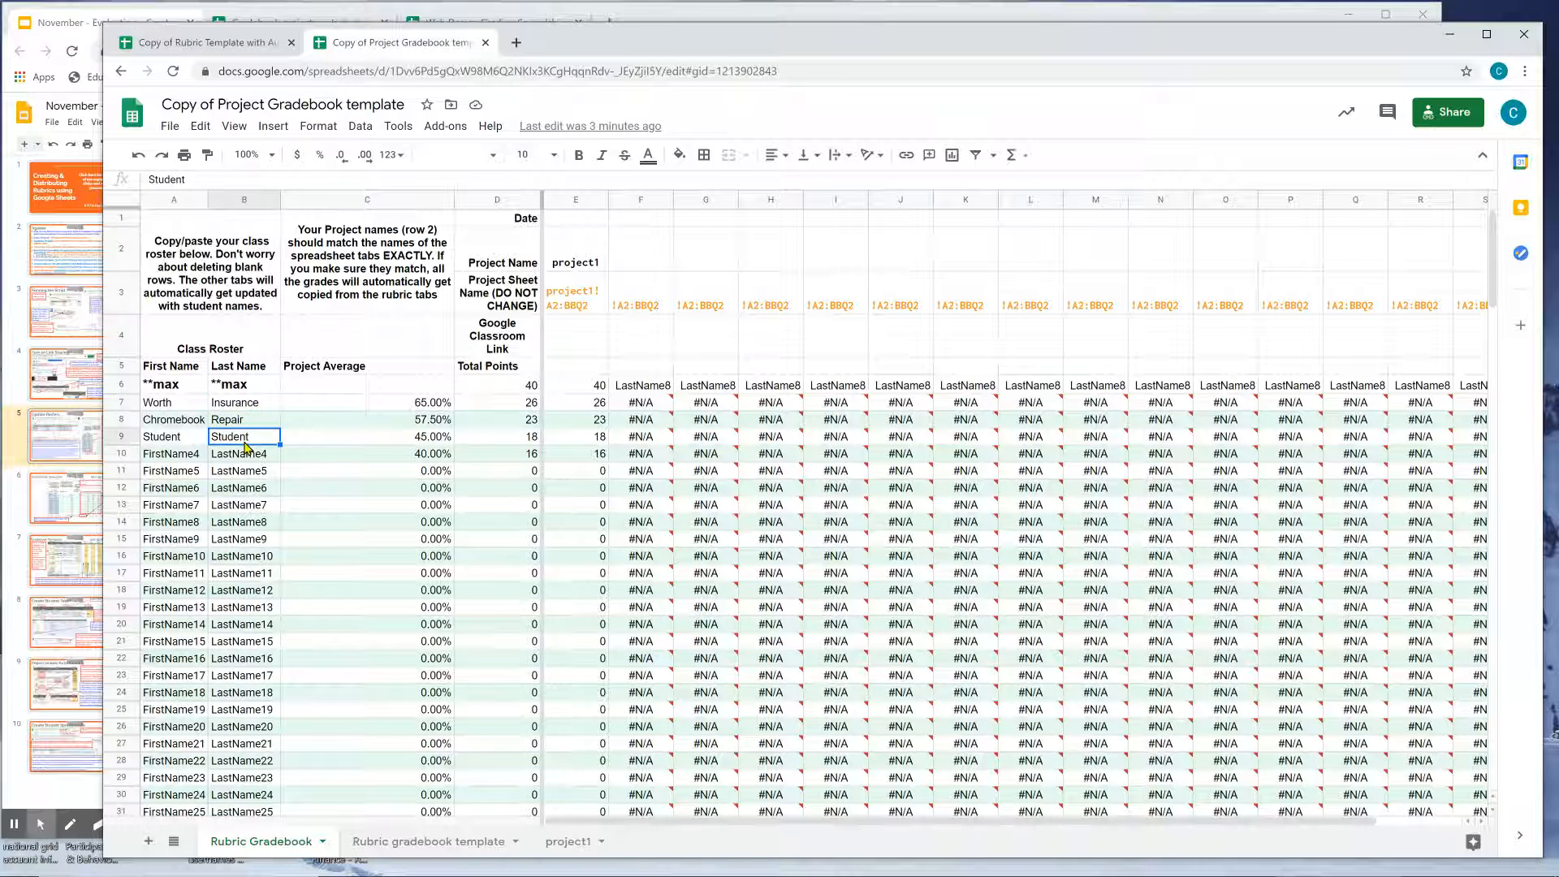
click(172, 458)
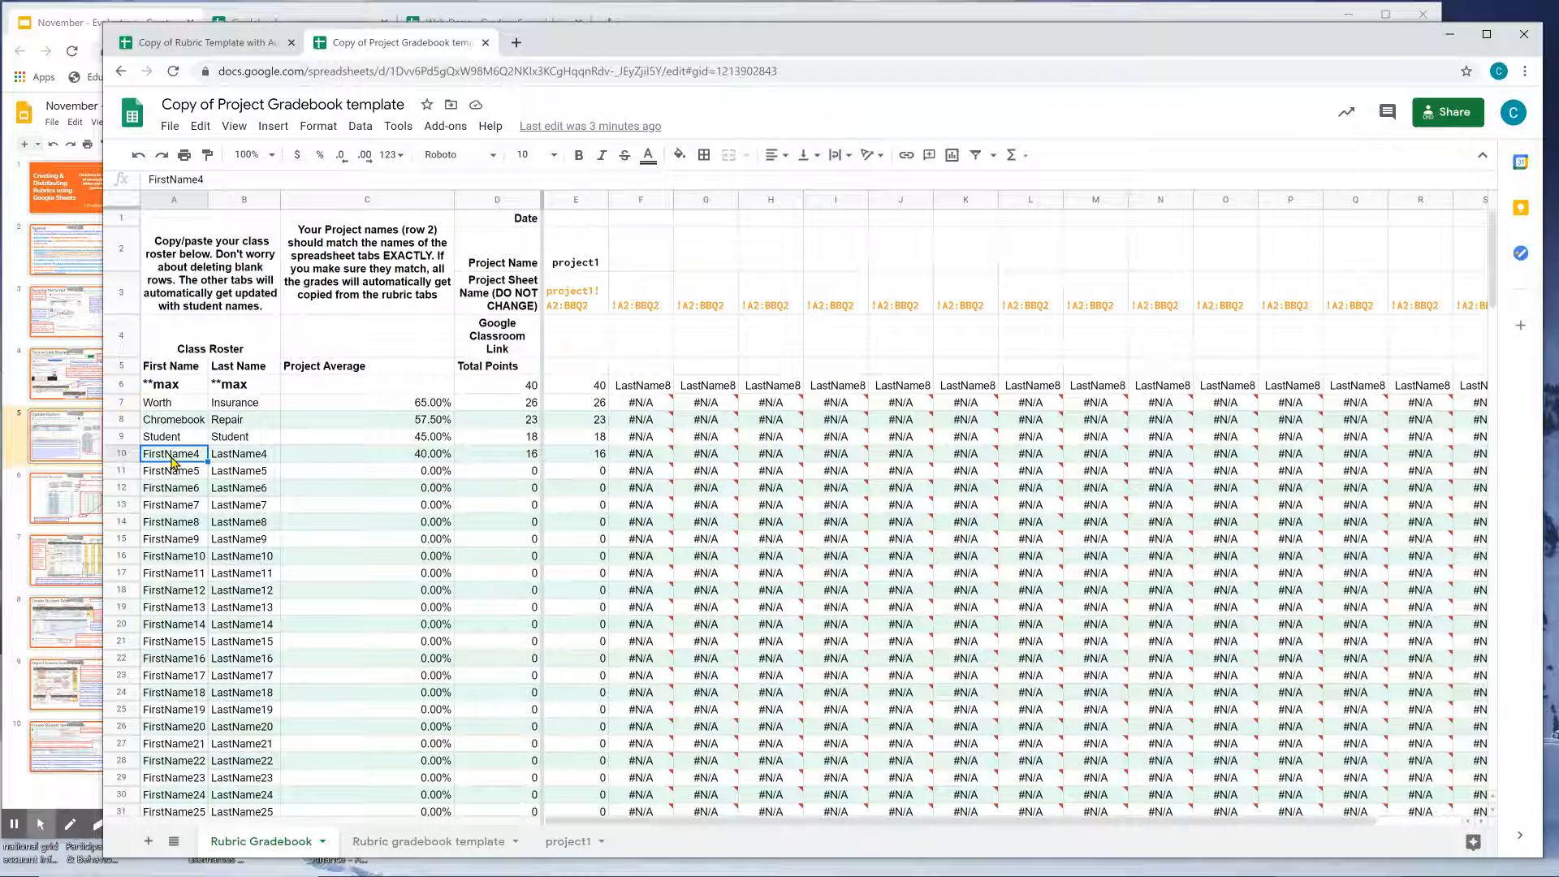
text(John)
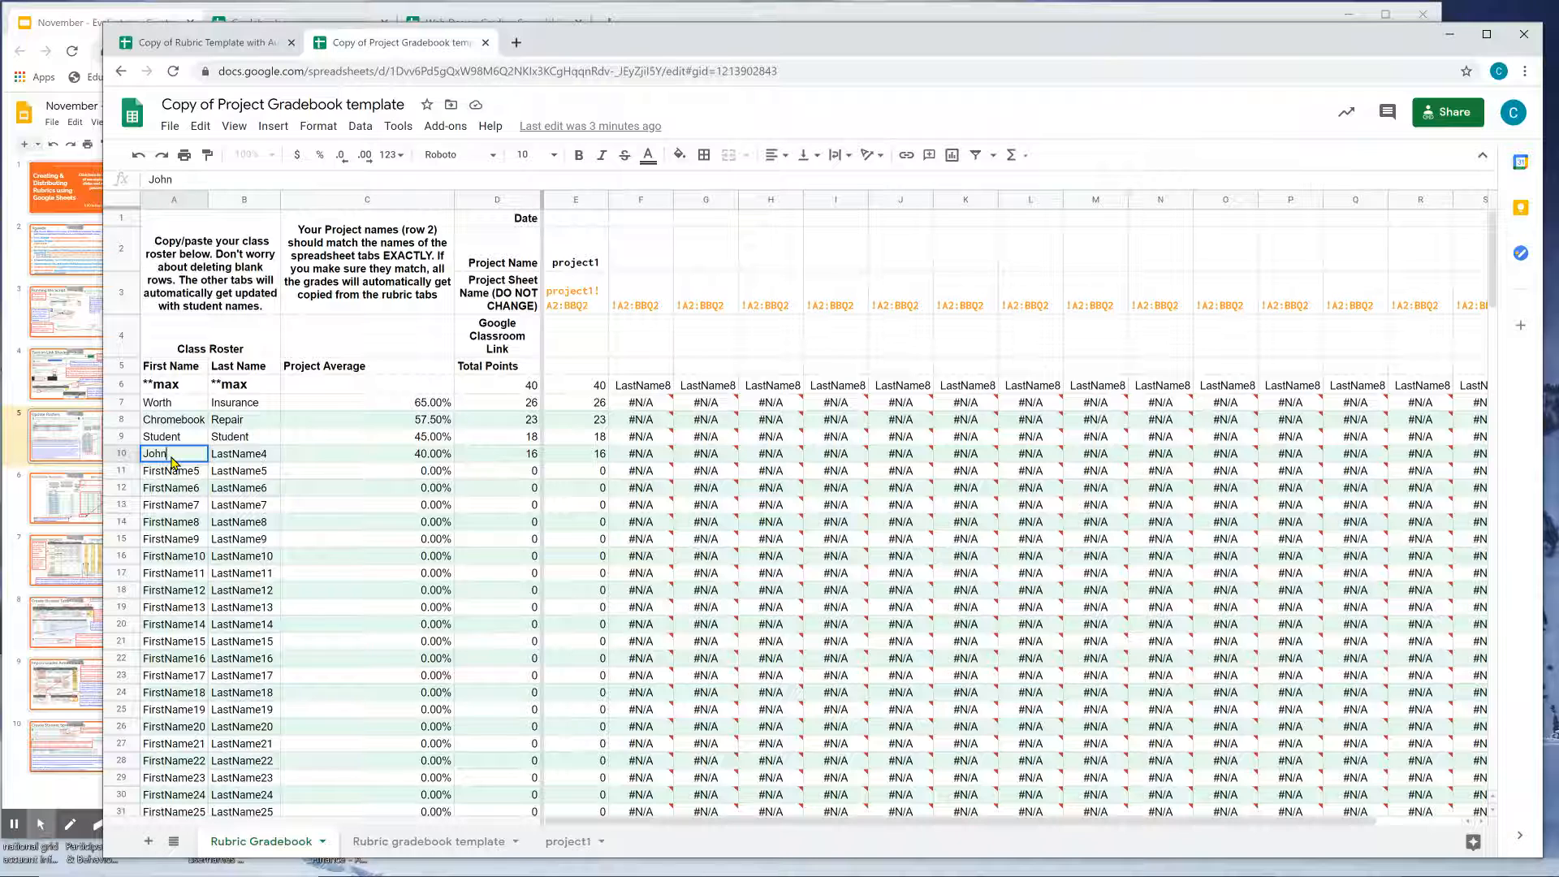
key(Tab)
text(D)
text(ohn)
Enter a second new student's first and last name over the FirstName5 placeholder.
click(176, 473)
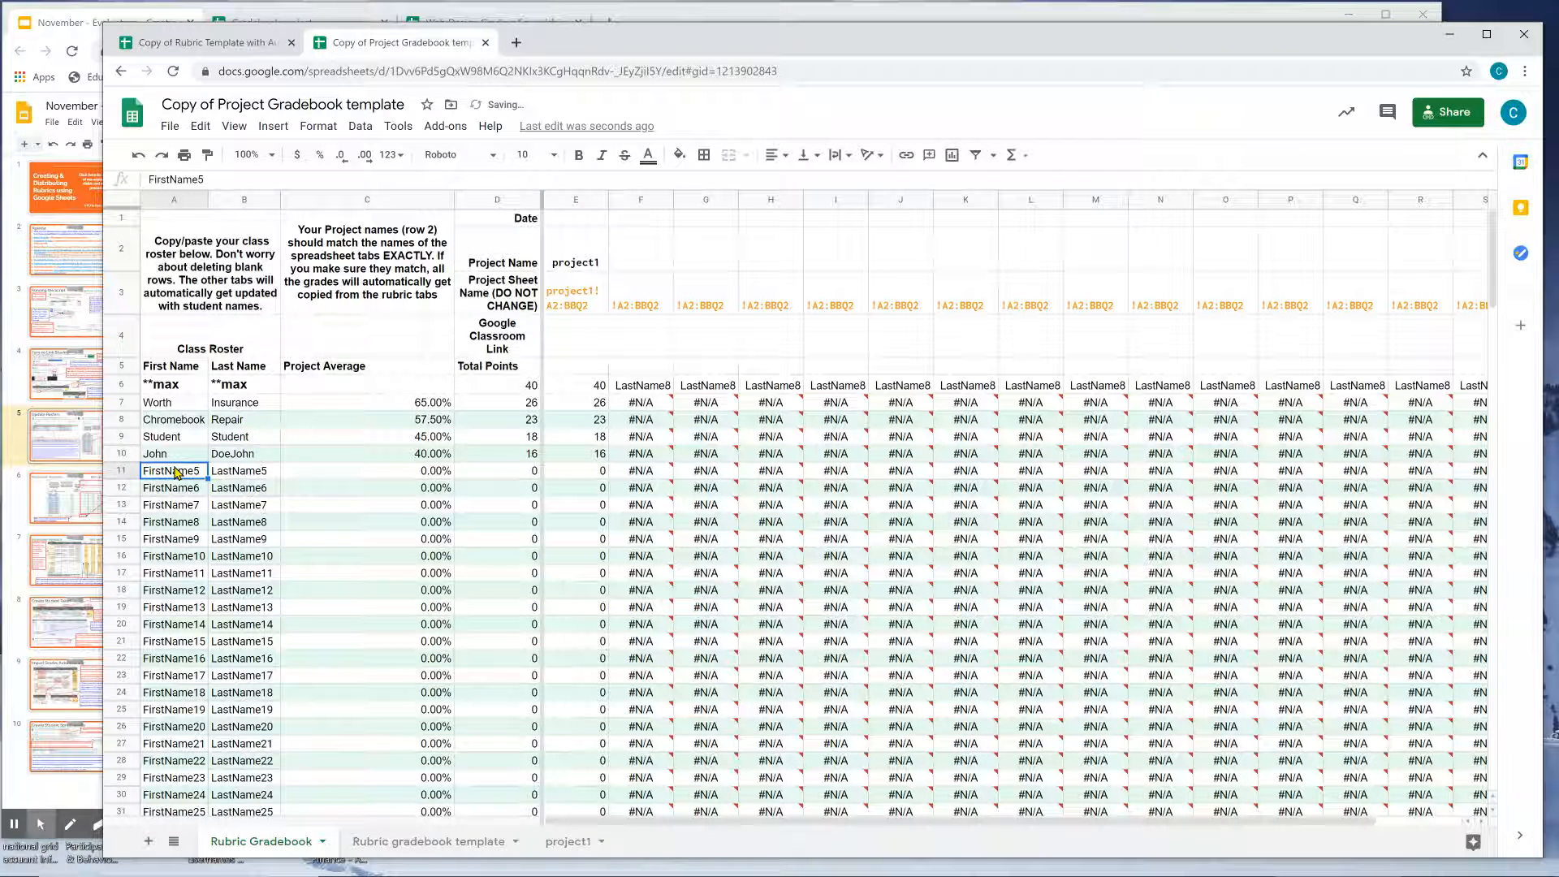
text(Jane)
key(Tab)
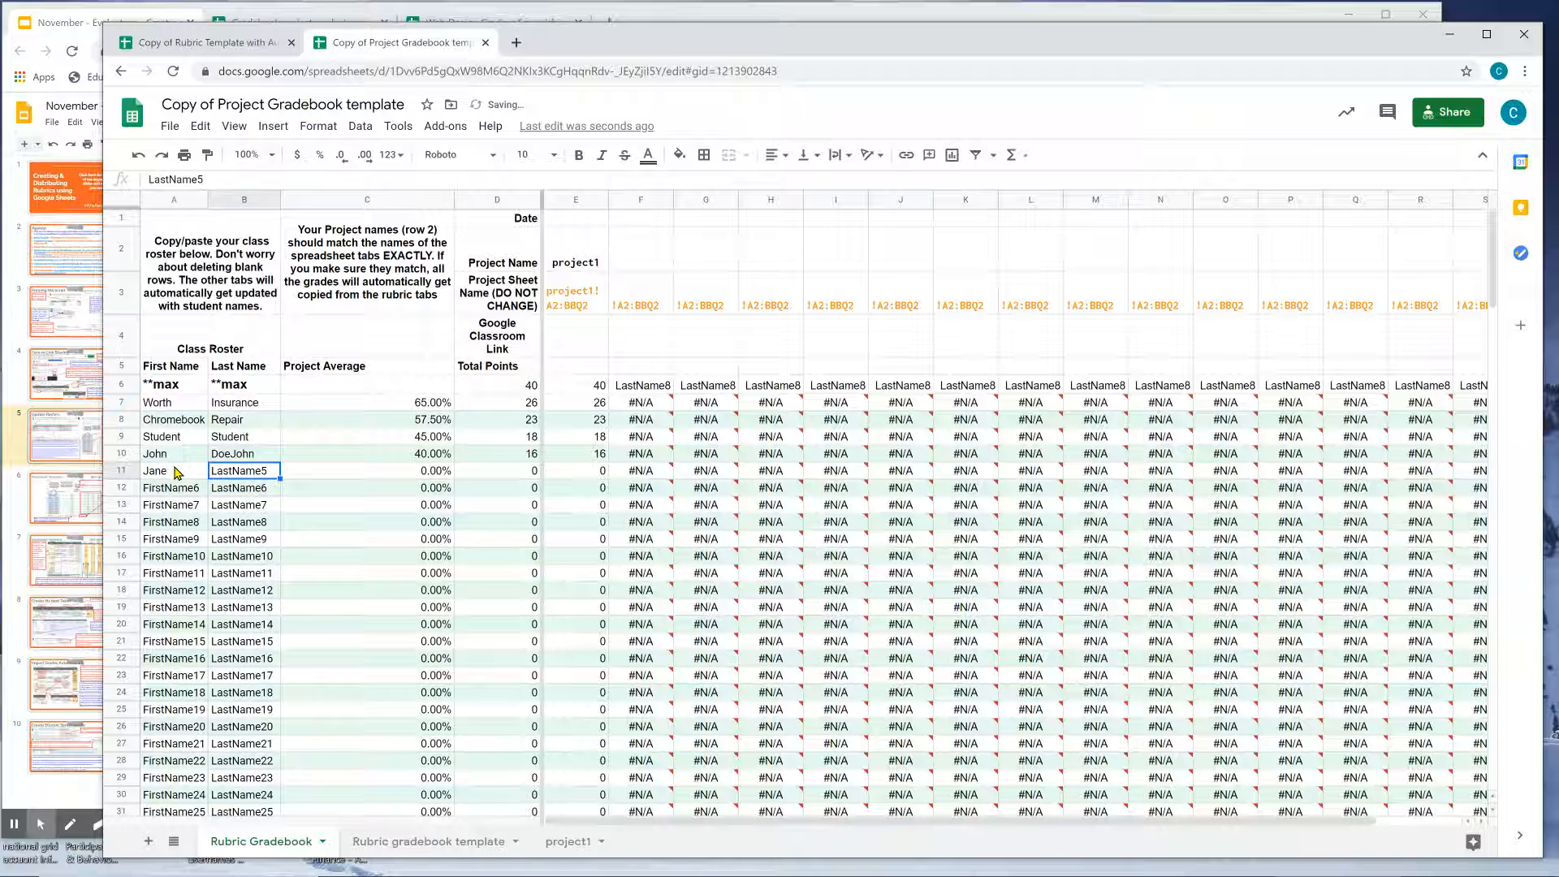
text(DoeJane)
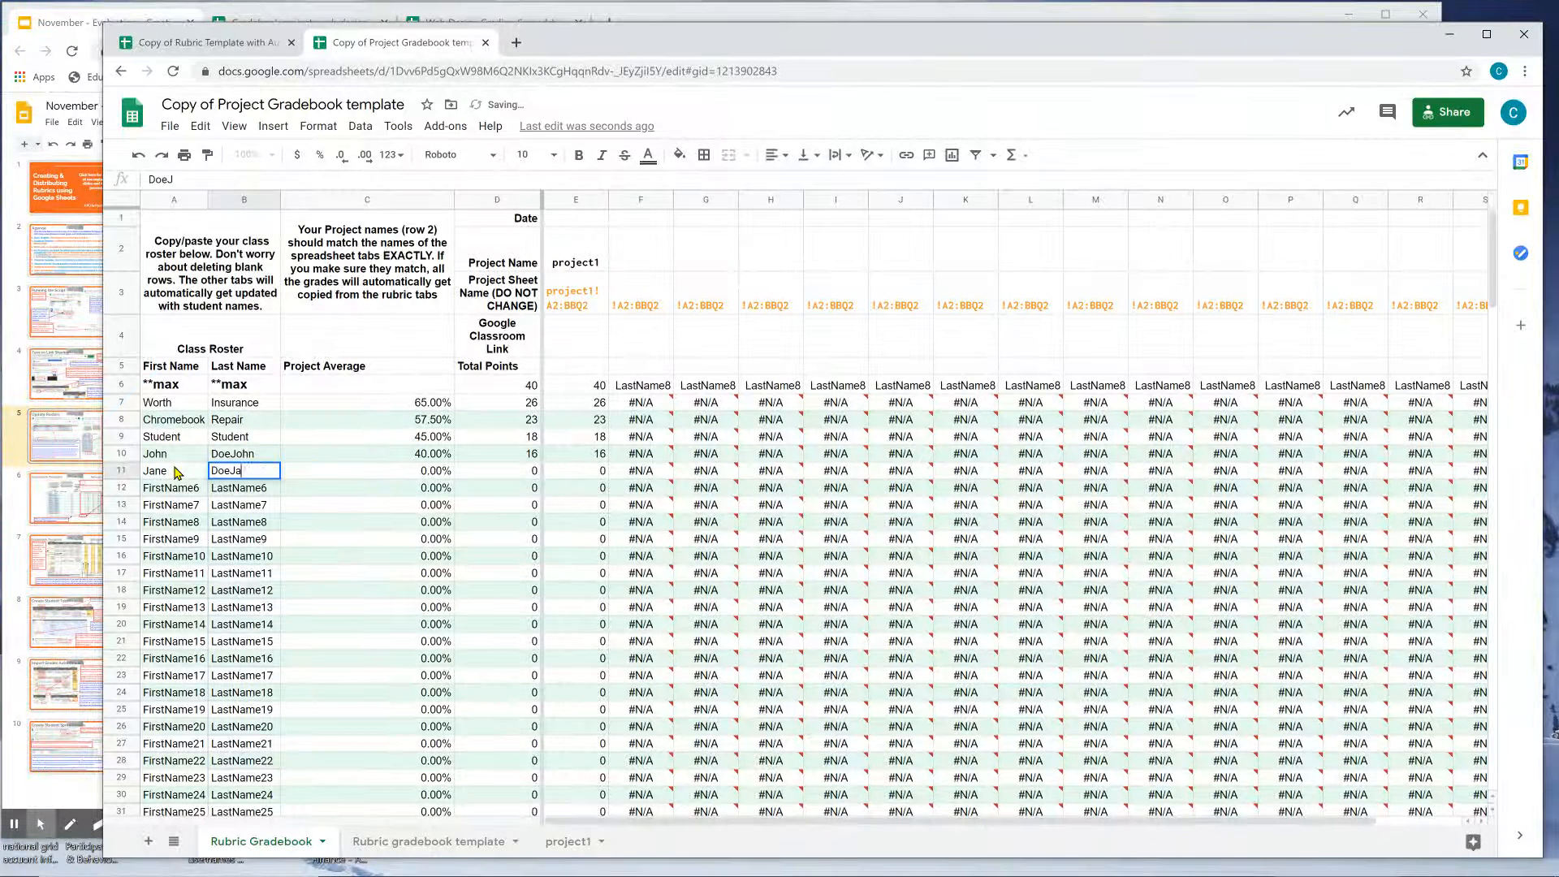
click(222, 460)
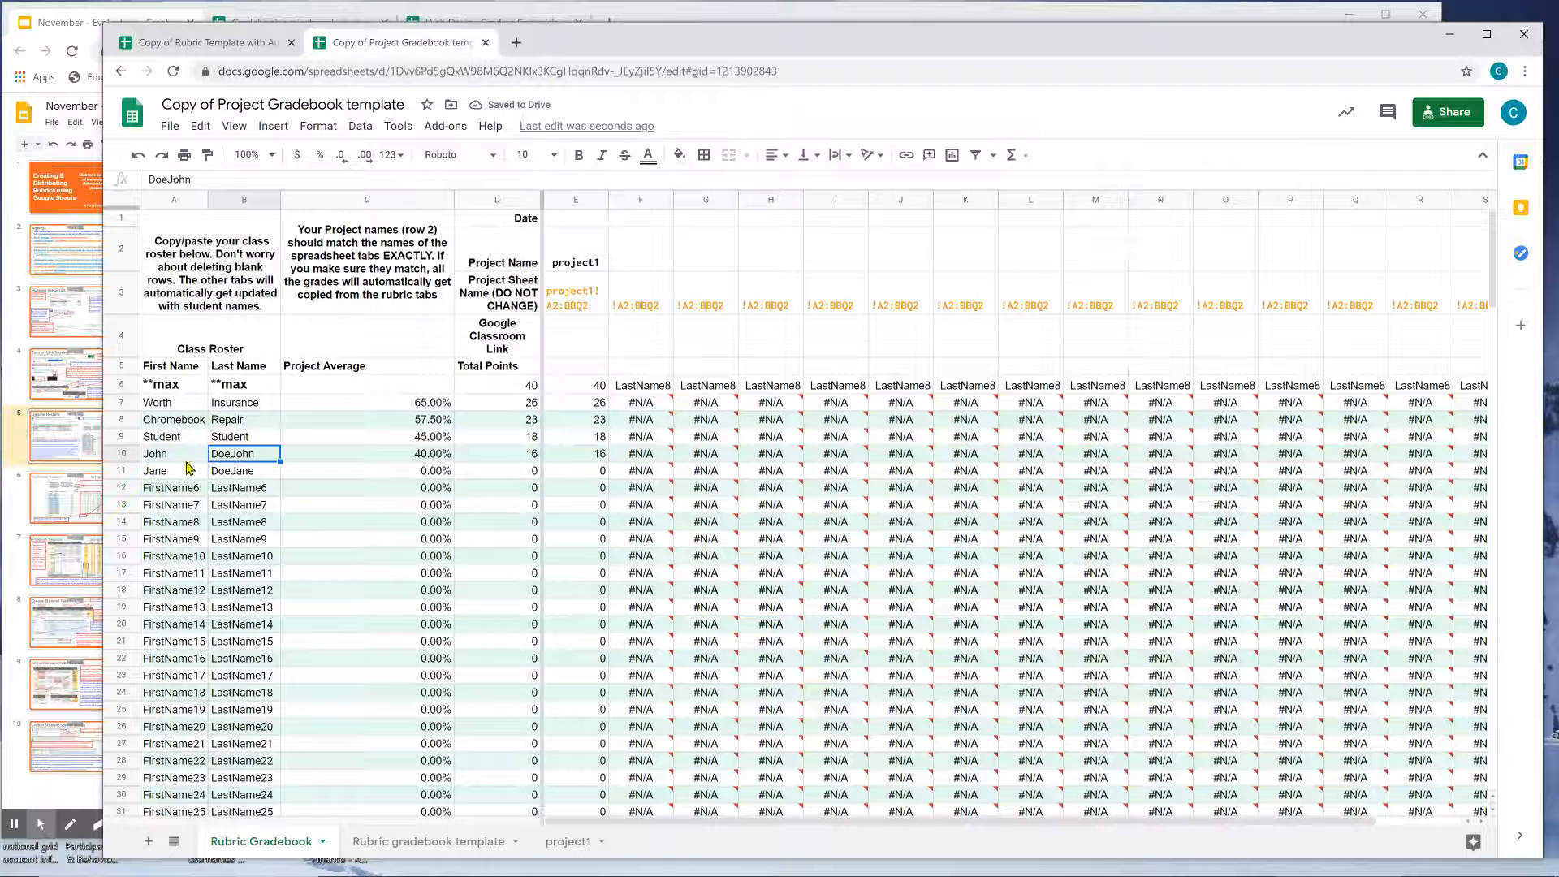
Copy the three original student rows (Worth, Chromebook, Student).
drag(224, 428, 177, 441)
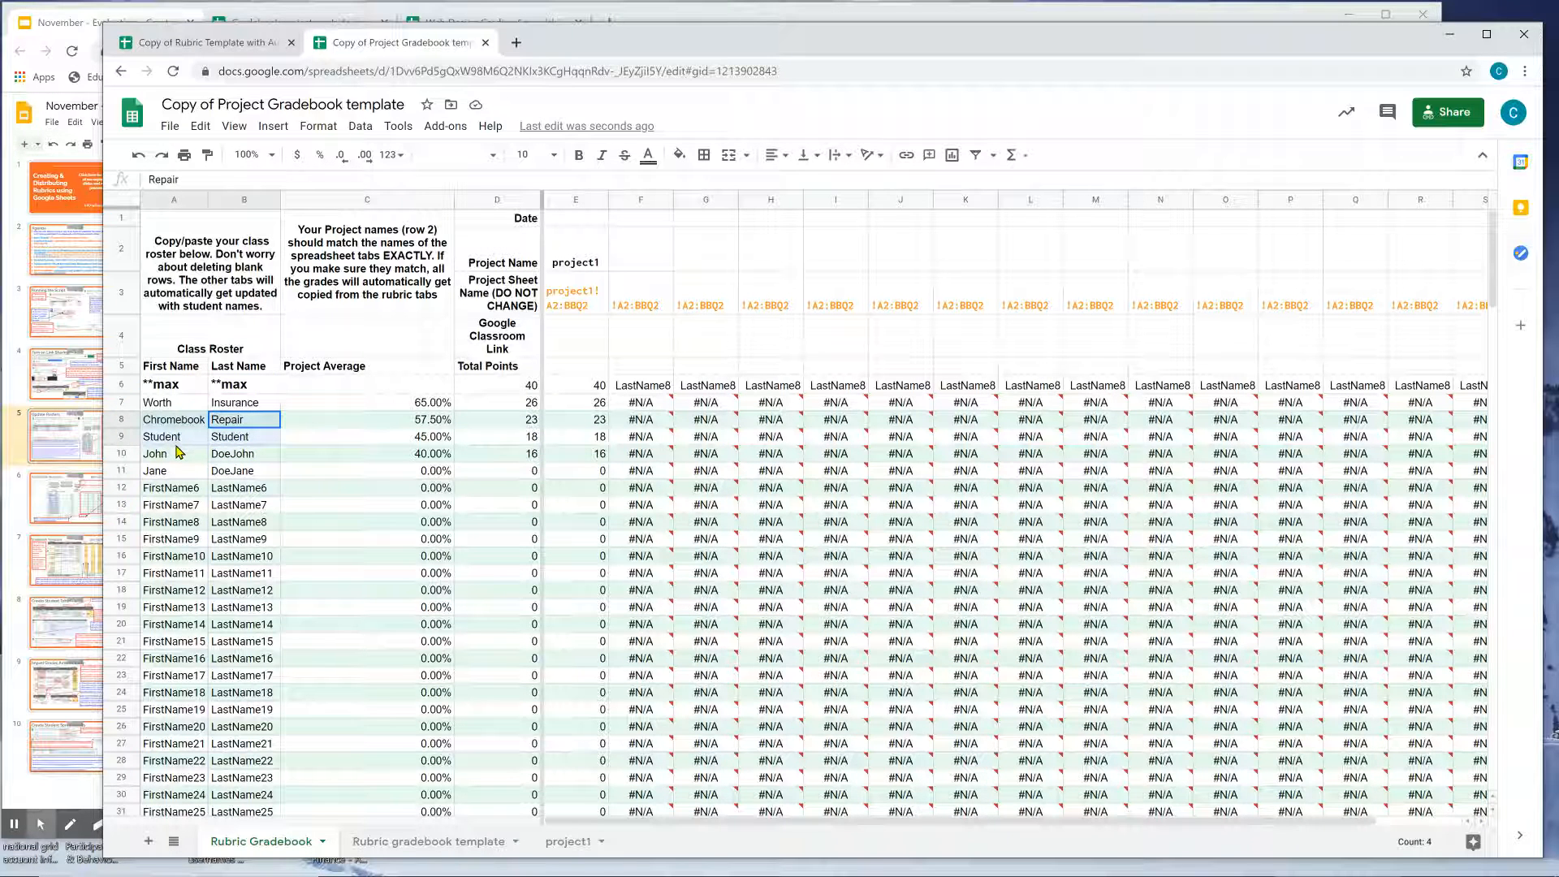
drag(180, 404, 215, 445)
key(ctrl+c)
Paste the three original rows into the roster, settling on row 9 after undoing earlier attempts.
click(196, 492)
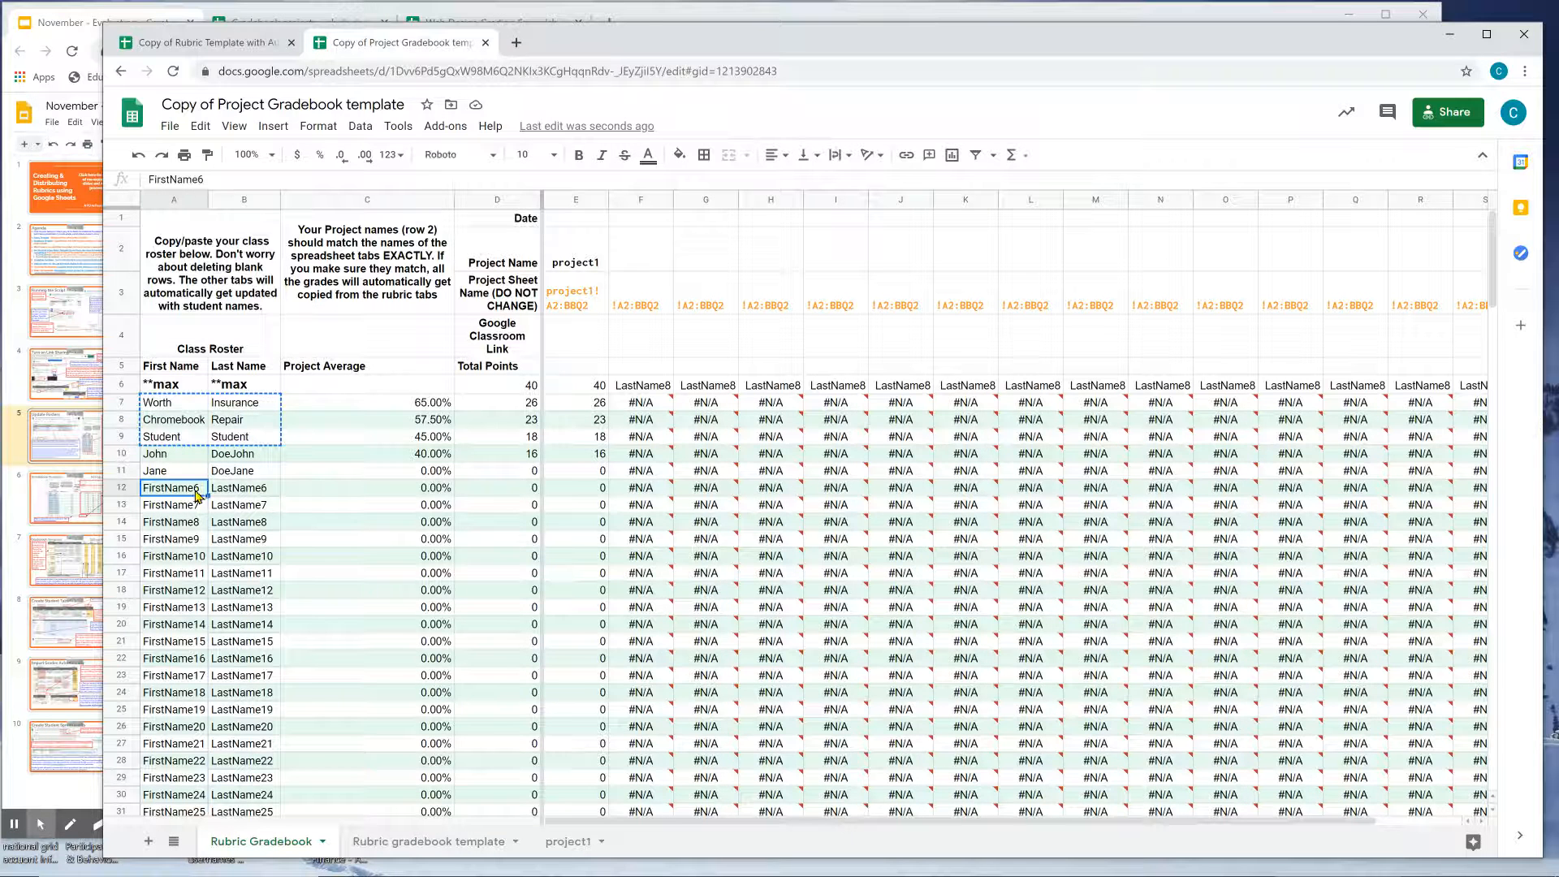
click(189, 459)
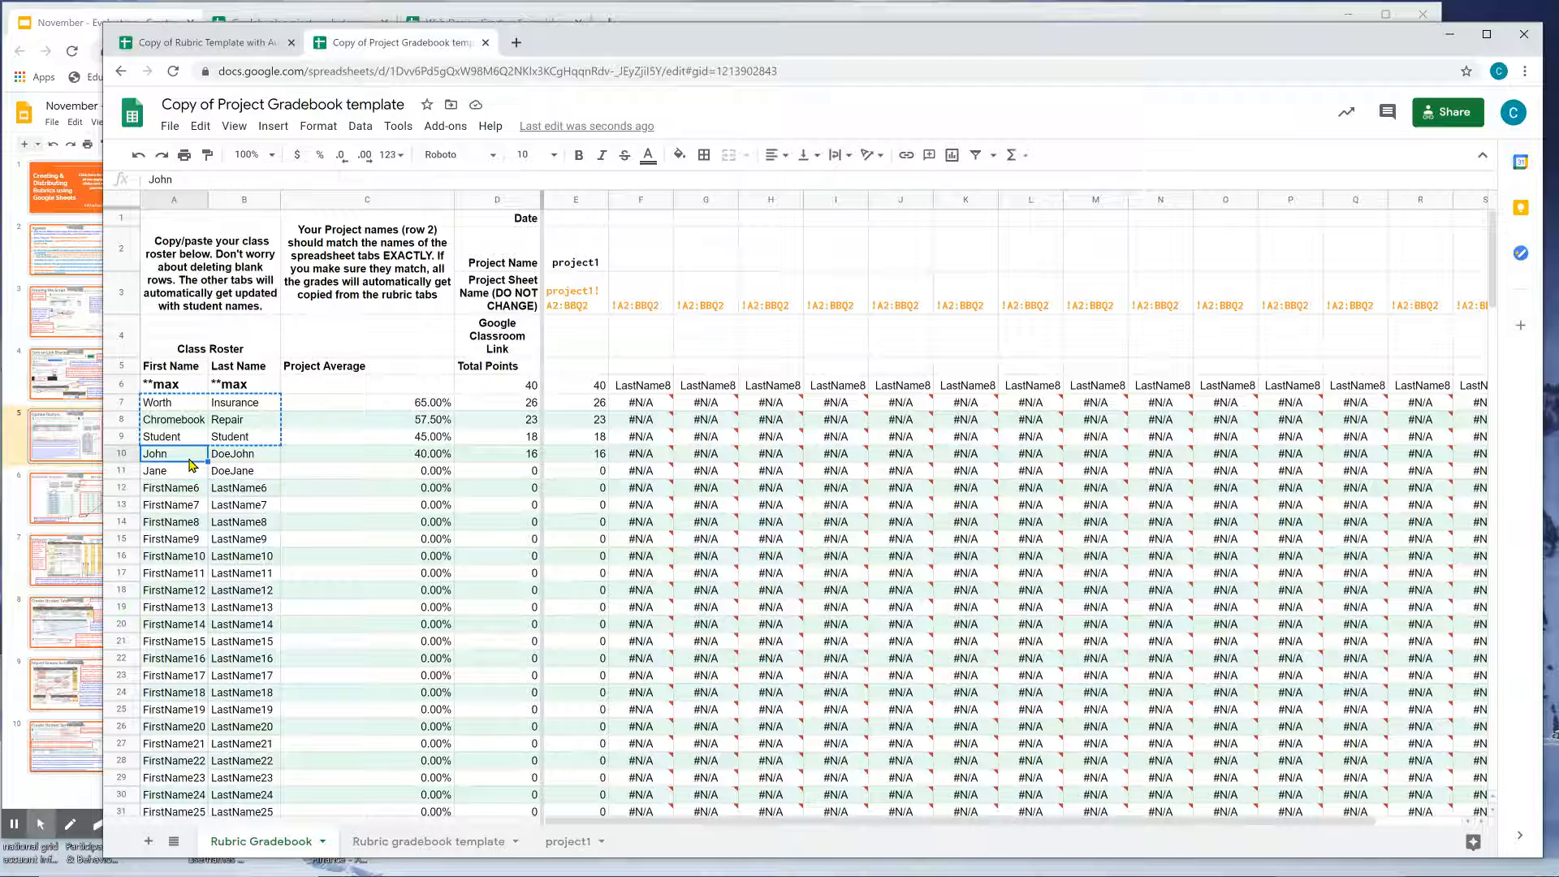
key(ctrl+v)
key(ctrl+z)
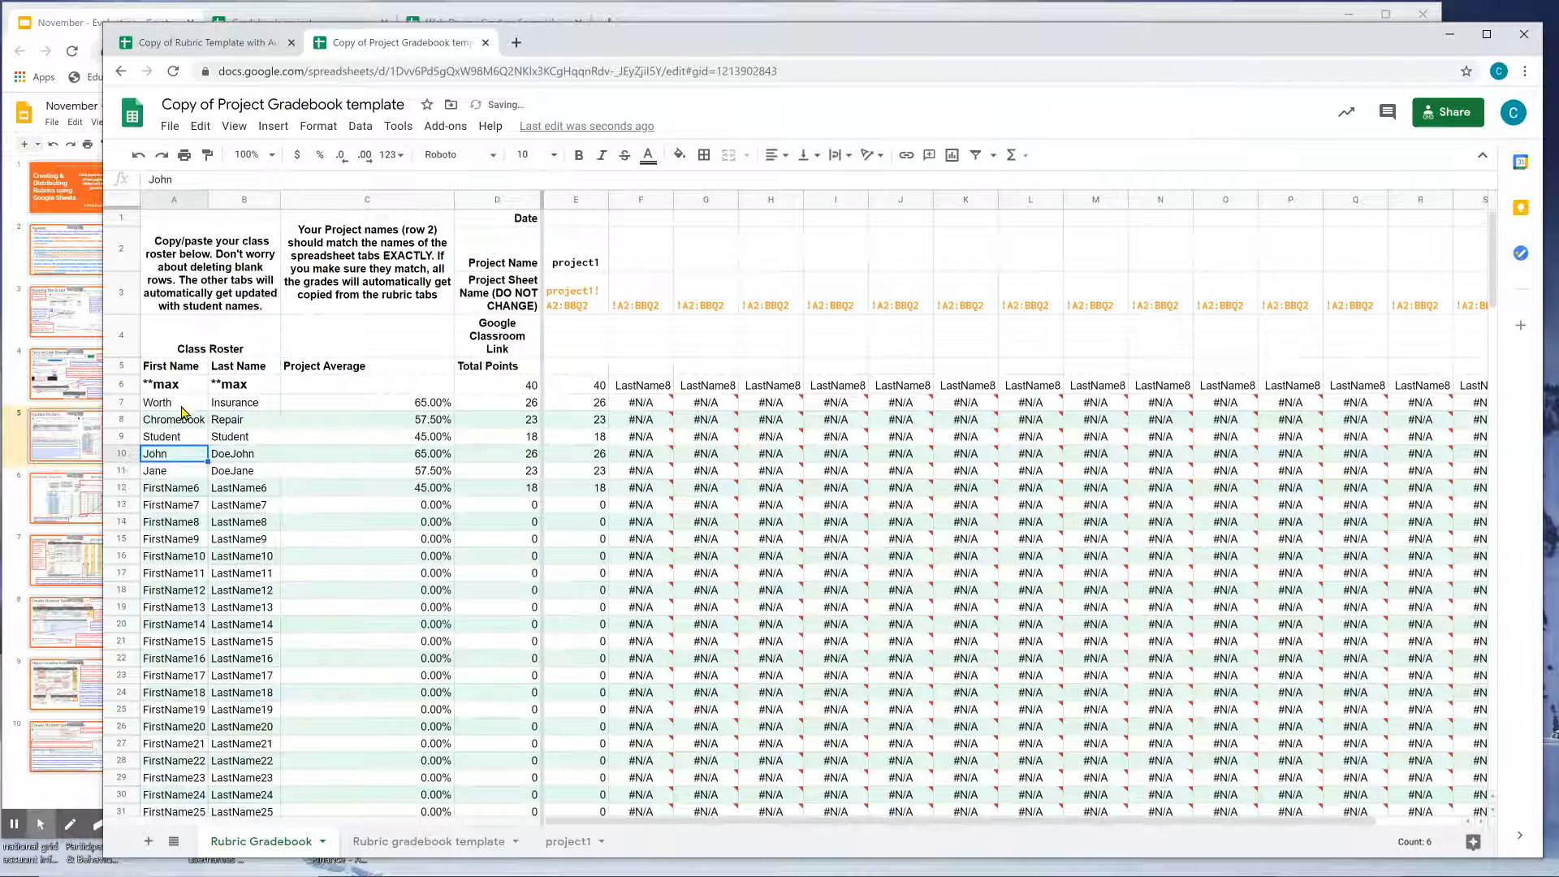
click(189, 419)
key(ctrl+v)
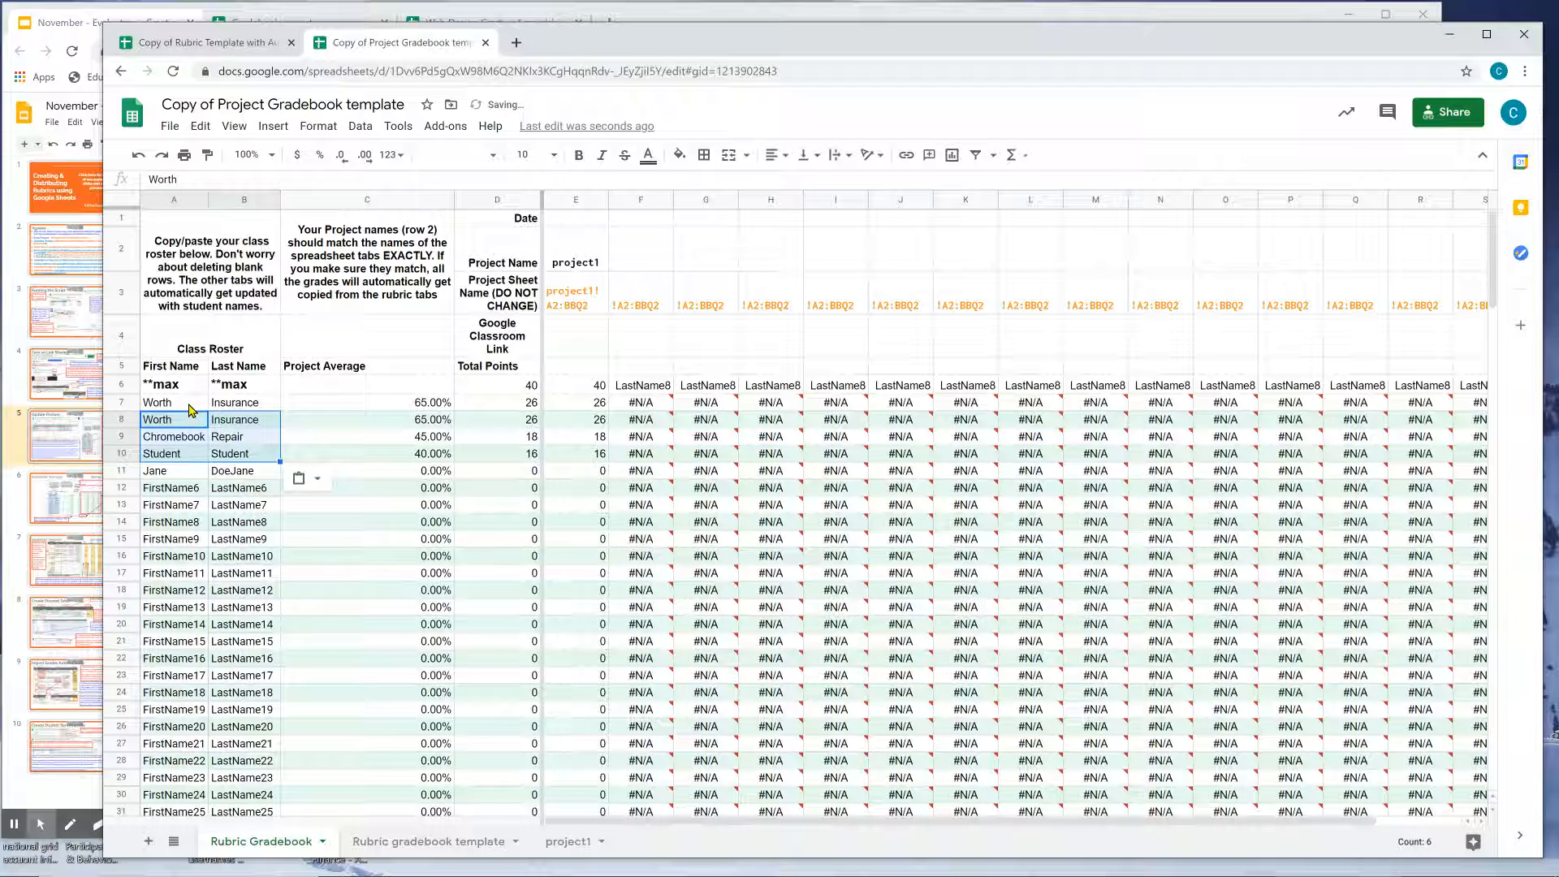
click(190, 407)
click(191, 422)
key(ctrl+z)
click(186, 439)
key(ctrl+v)
Retype the two new students' first and last names in the first two roster rows.
click(184, 407)
text(D)
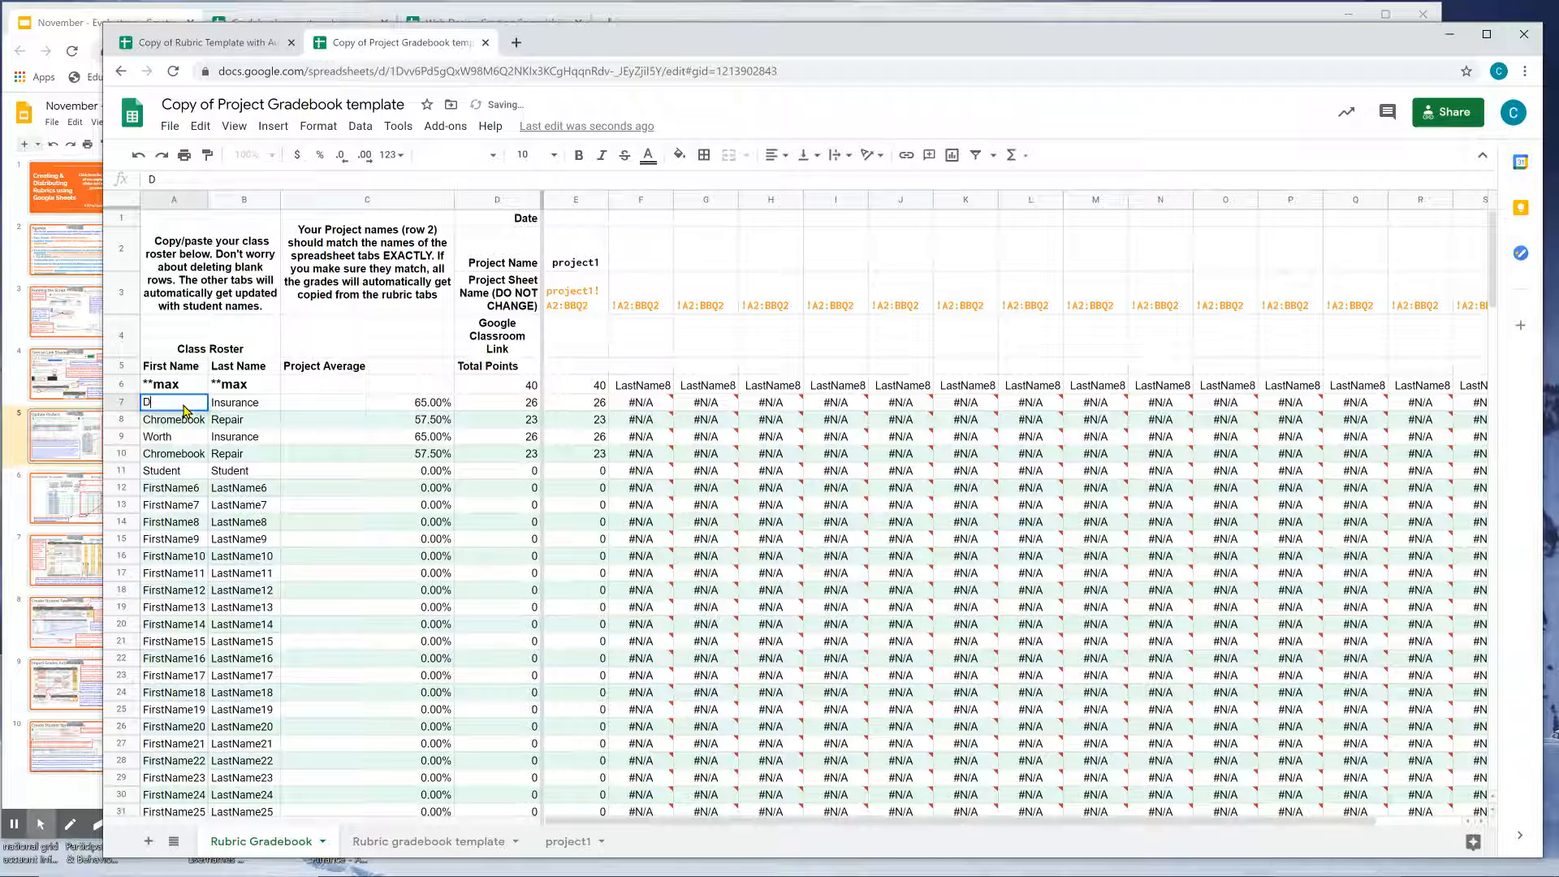
key(BackSpace)
text(J)
key(Tab)
text(DoeJohn)
key(Return)
text(Jane)
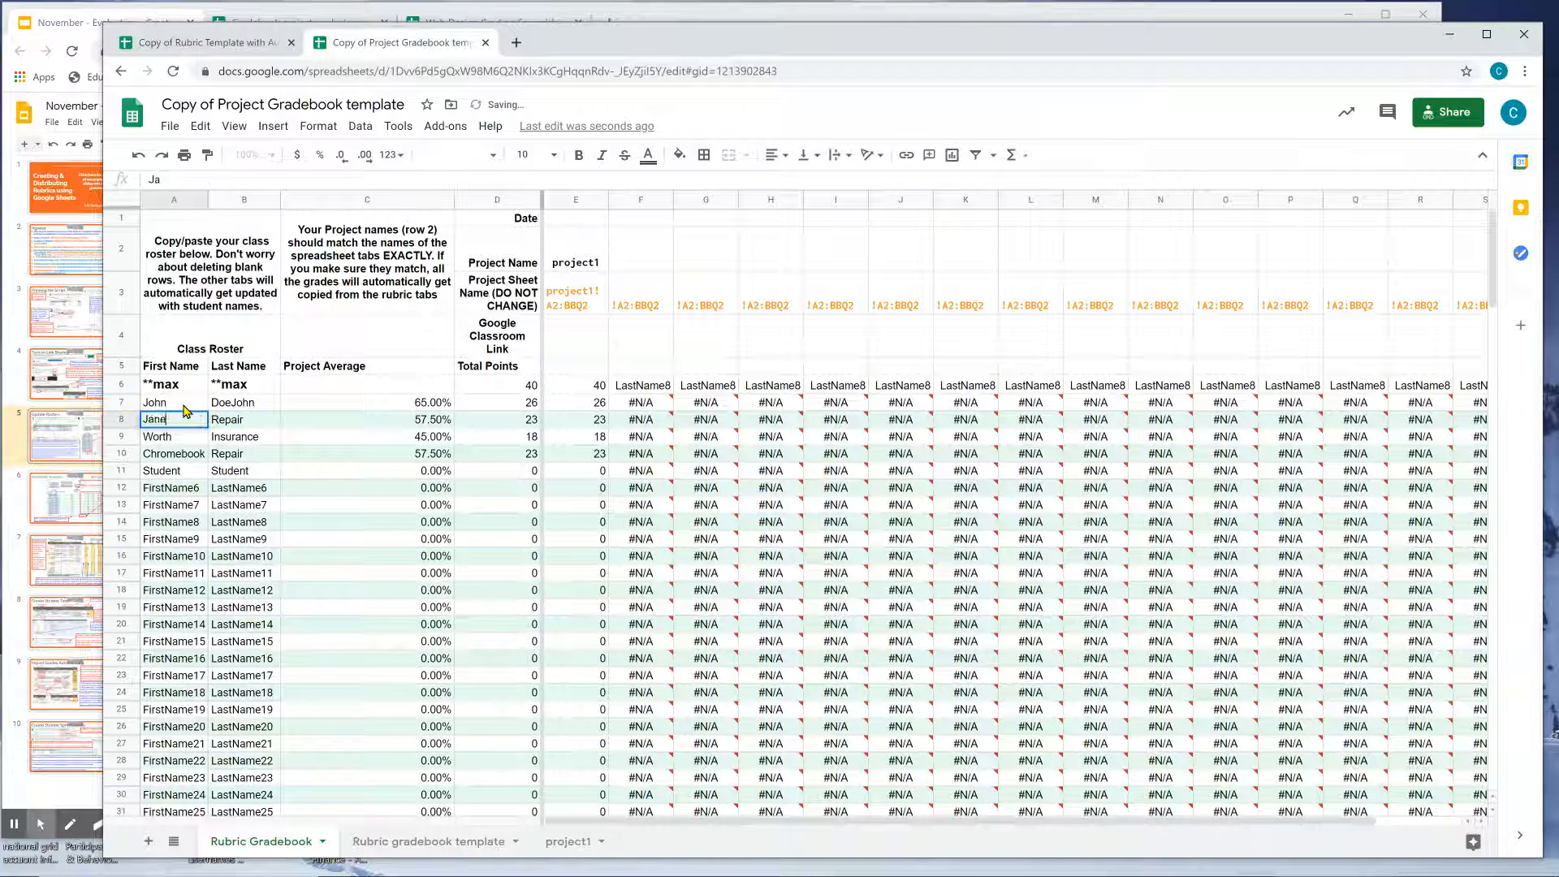
key(Tab)
text(DoeJane)
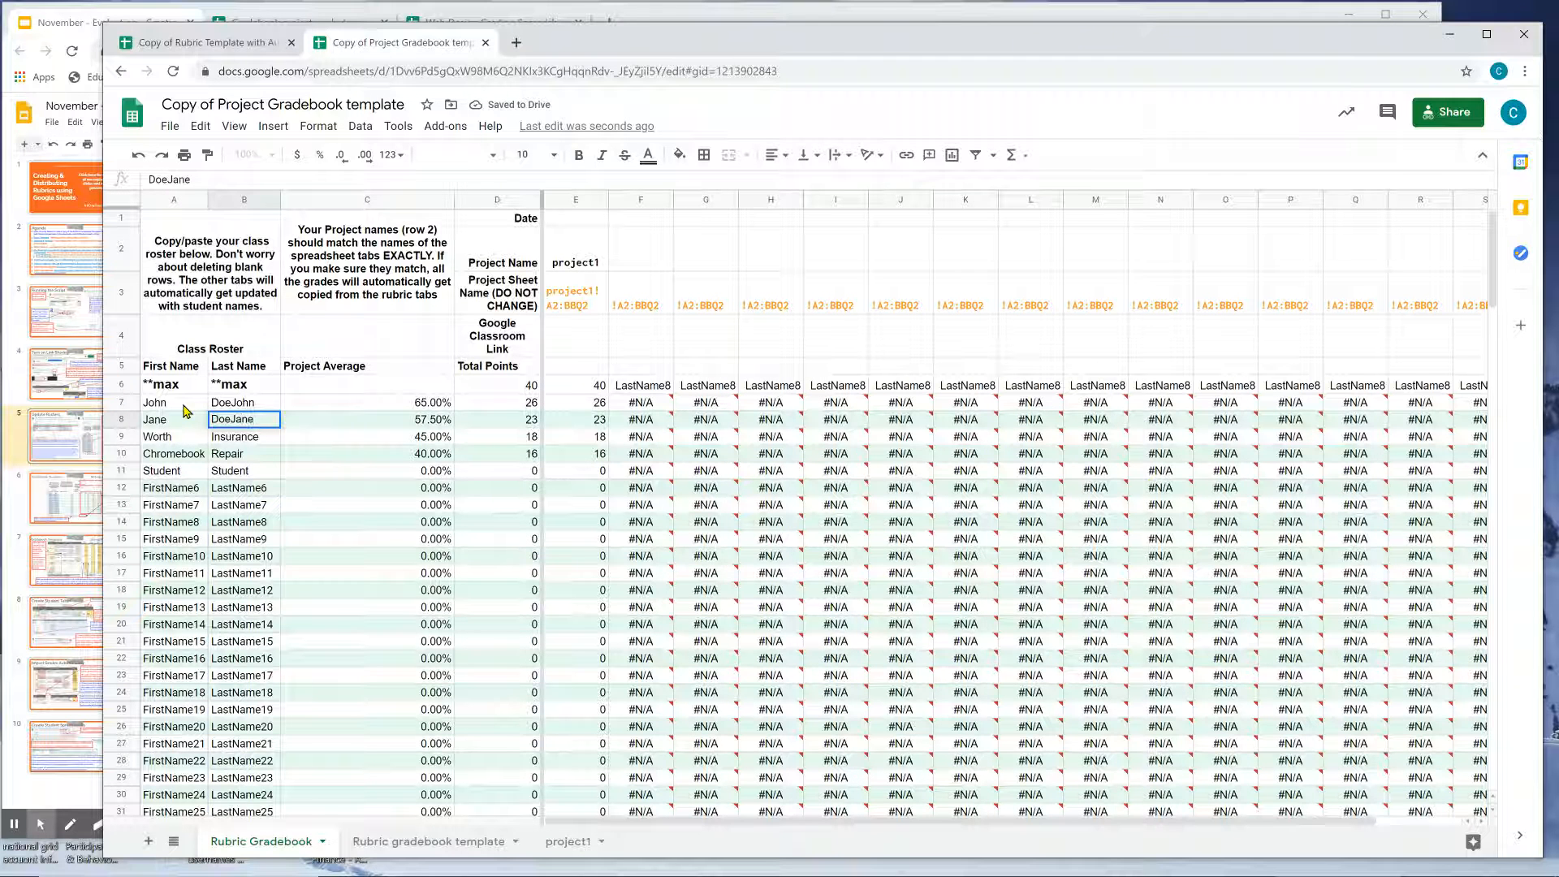
key(Return)
Copy the five student name rows, A7:B11.
click(250, 406)
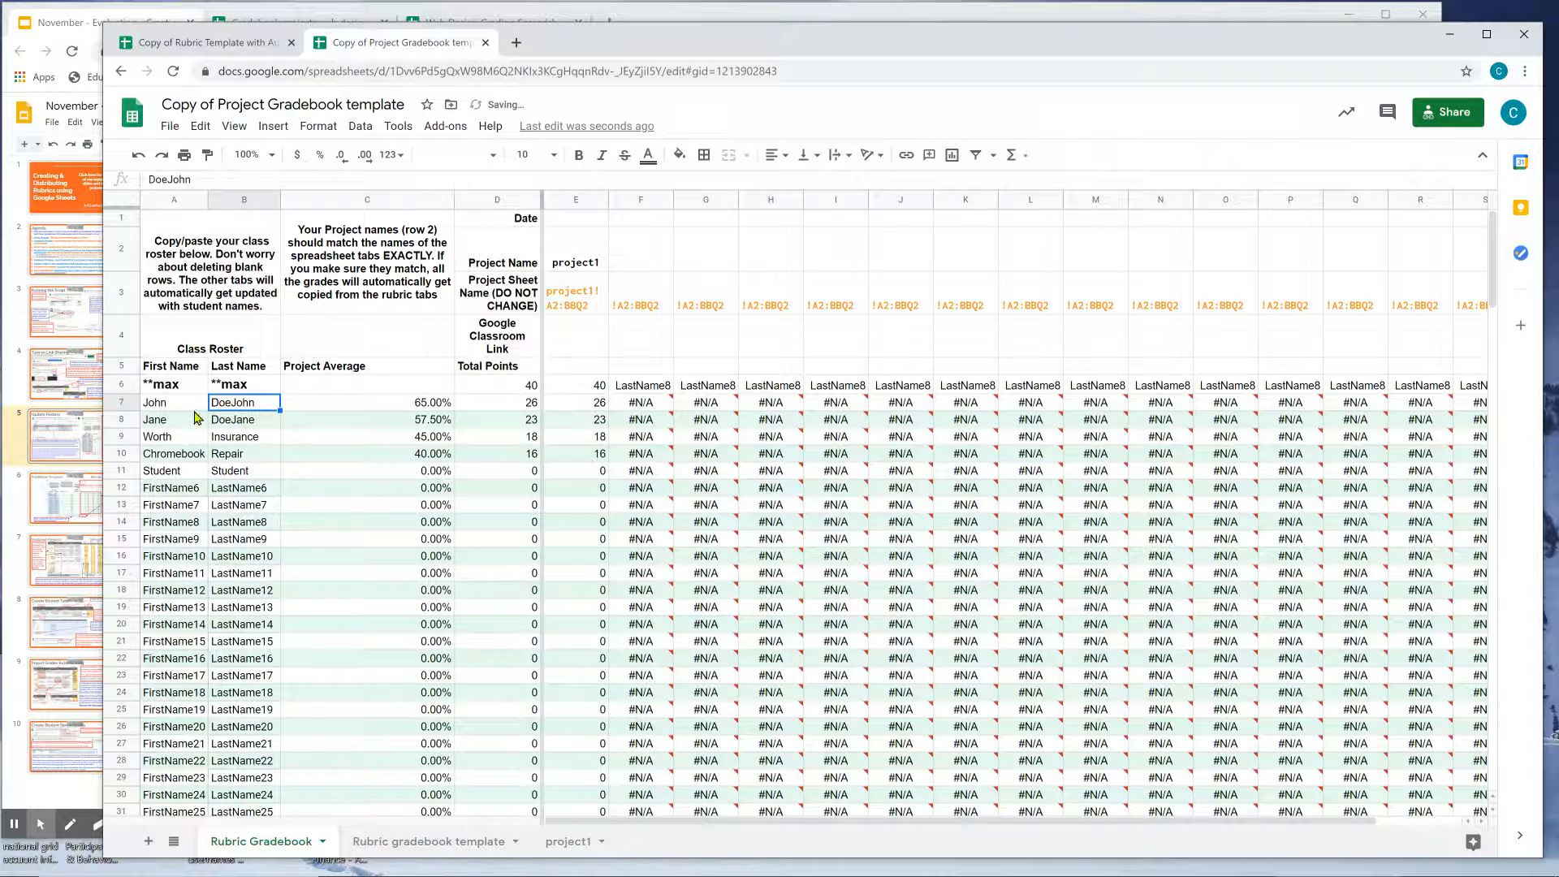
drag(194, 408, 234, 474)
key(ctrl+c)
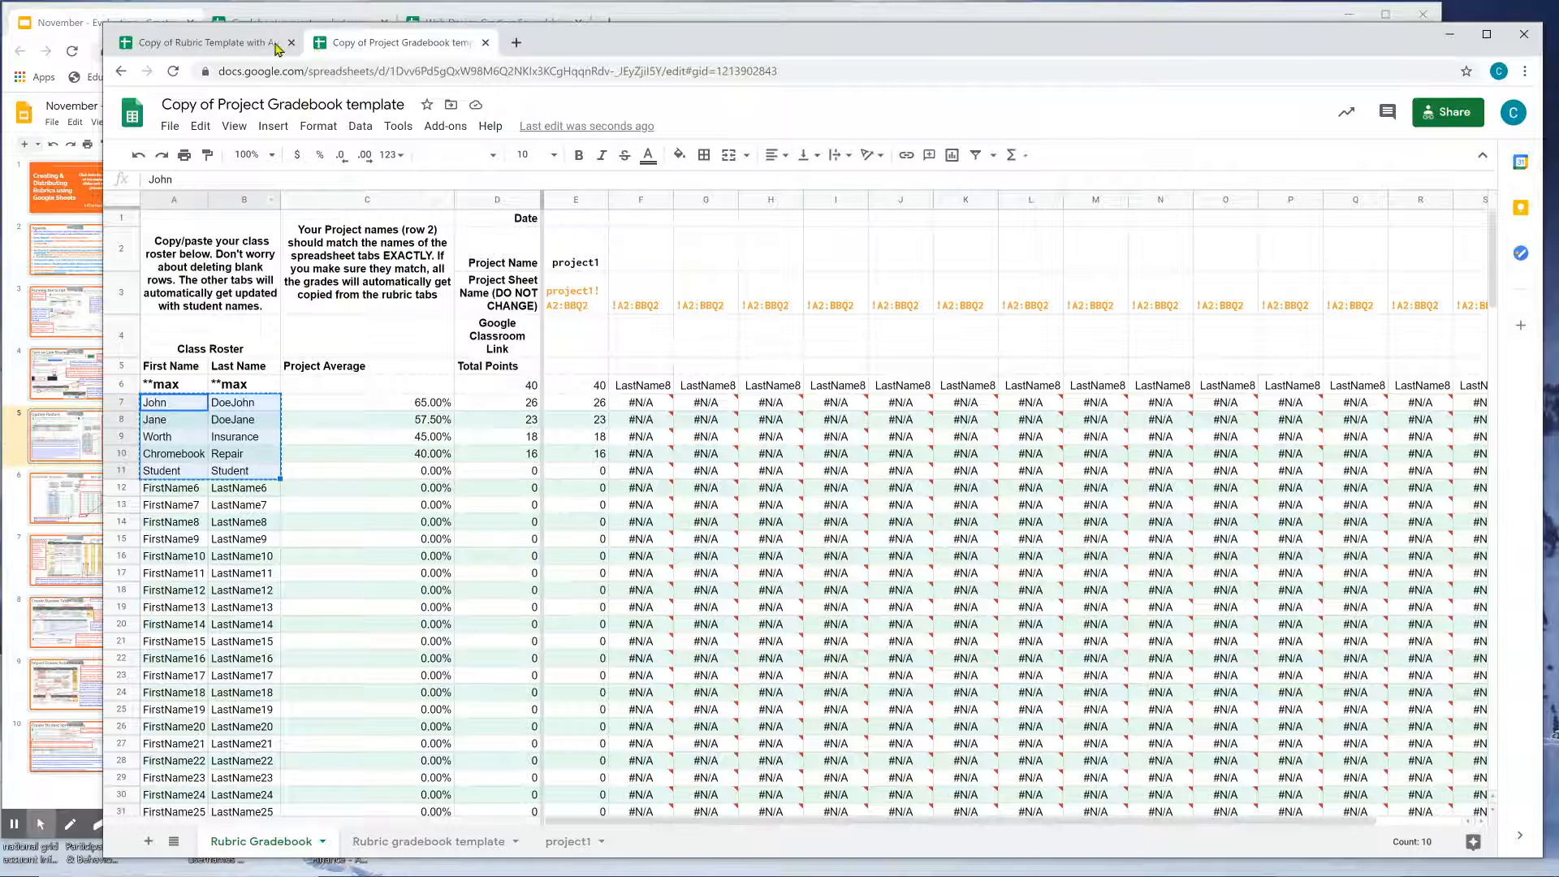
click(235, 42)
Paste the five students at A2 and move the three existing emails down to C4:C6.
click(230, 241)
key(ctrl+v)
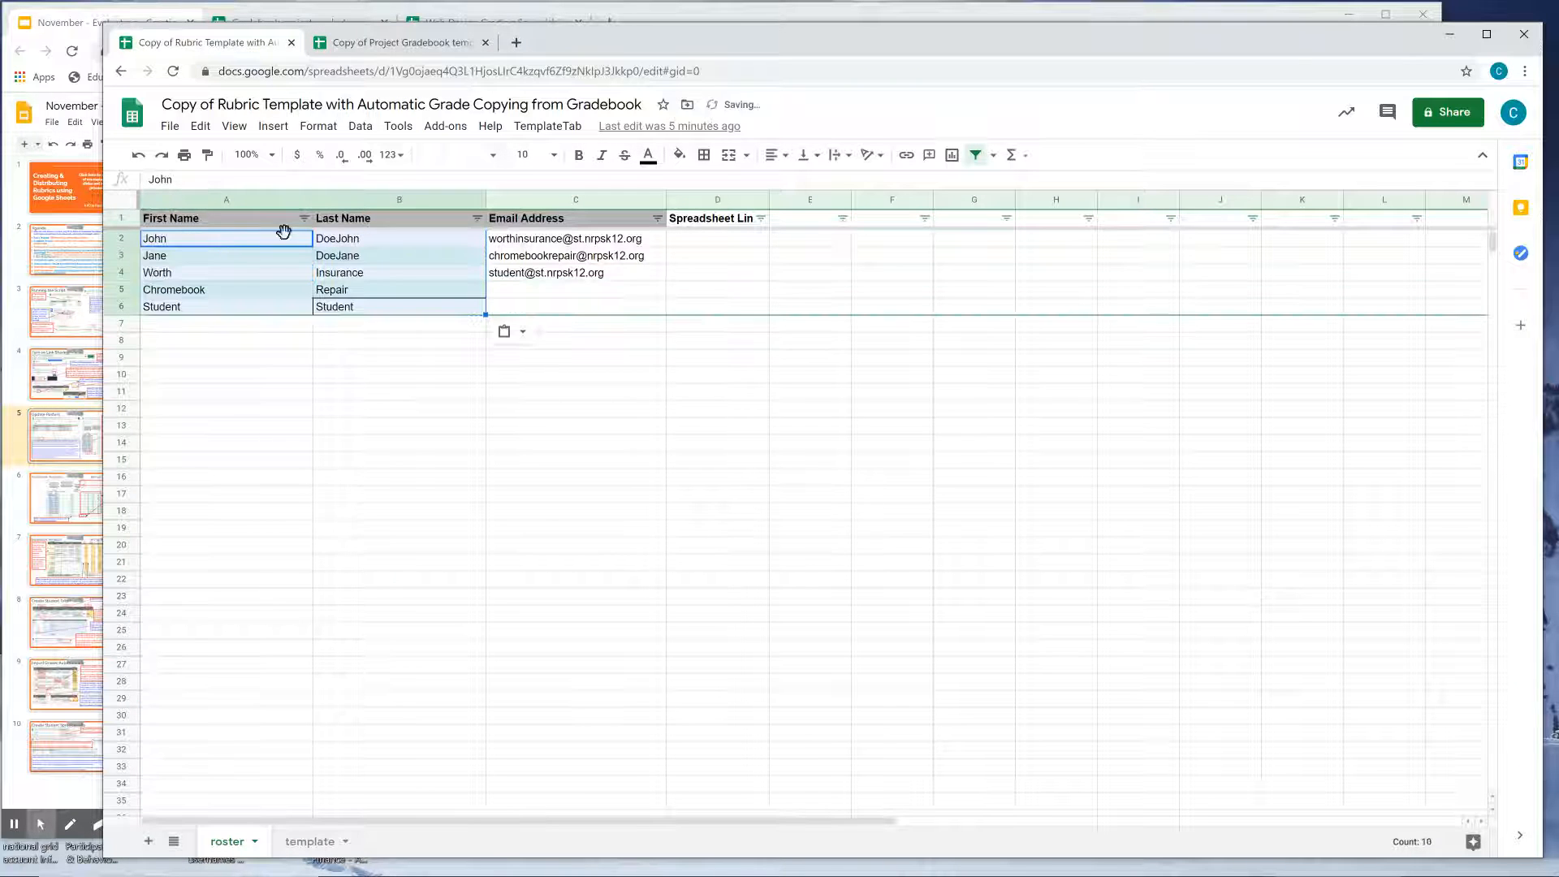
click(533, 240)
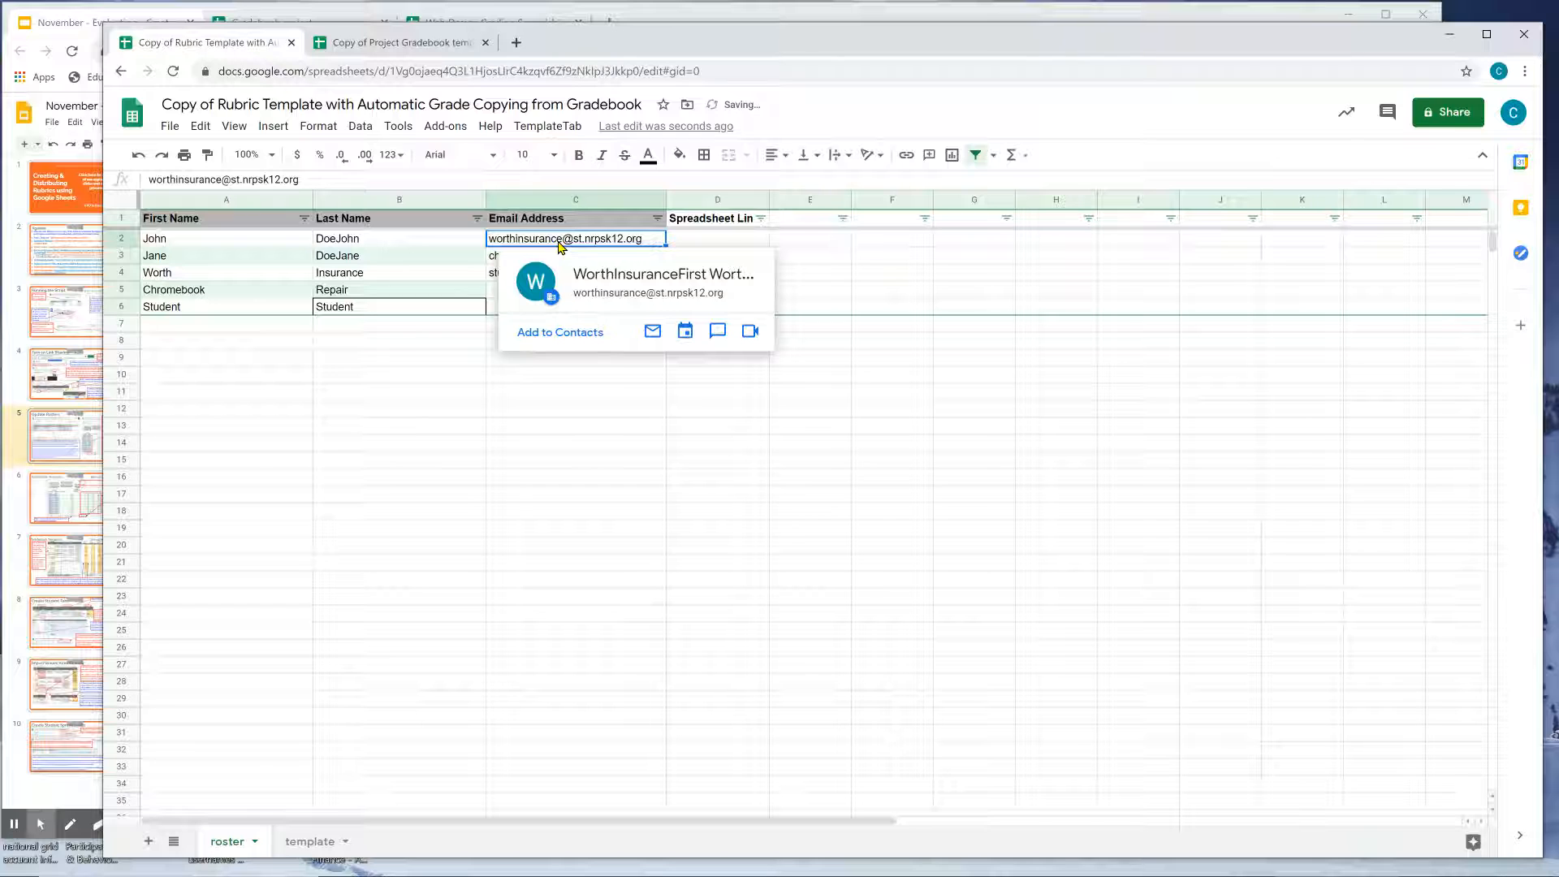
shift+click(498, 276)
key(ctrl+c)
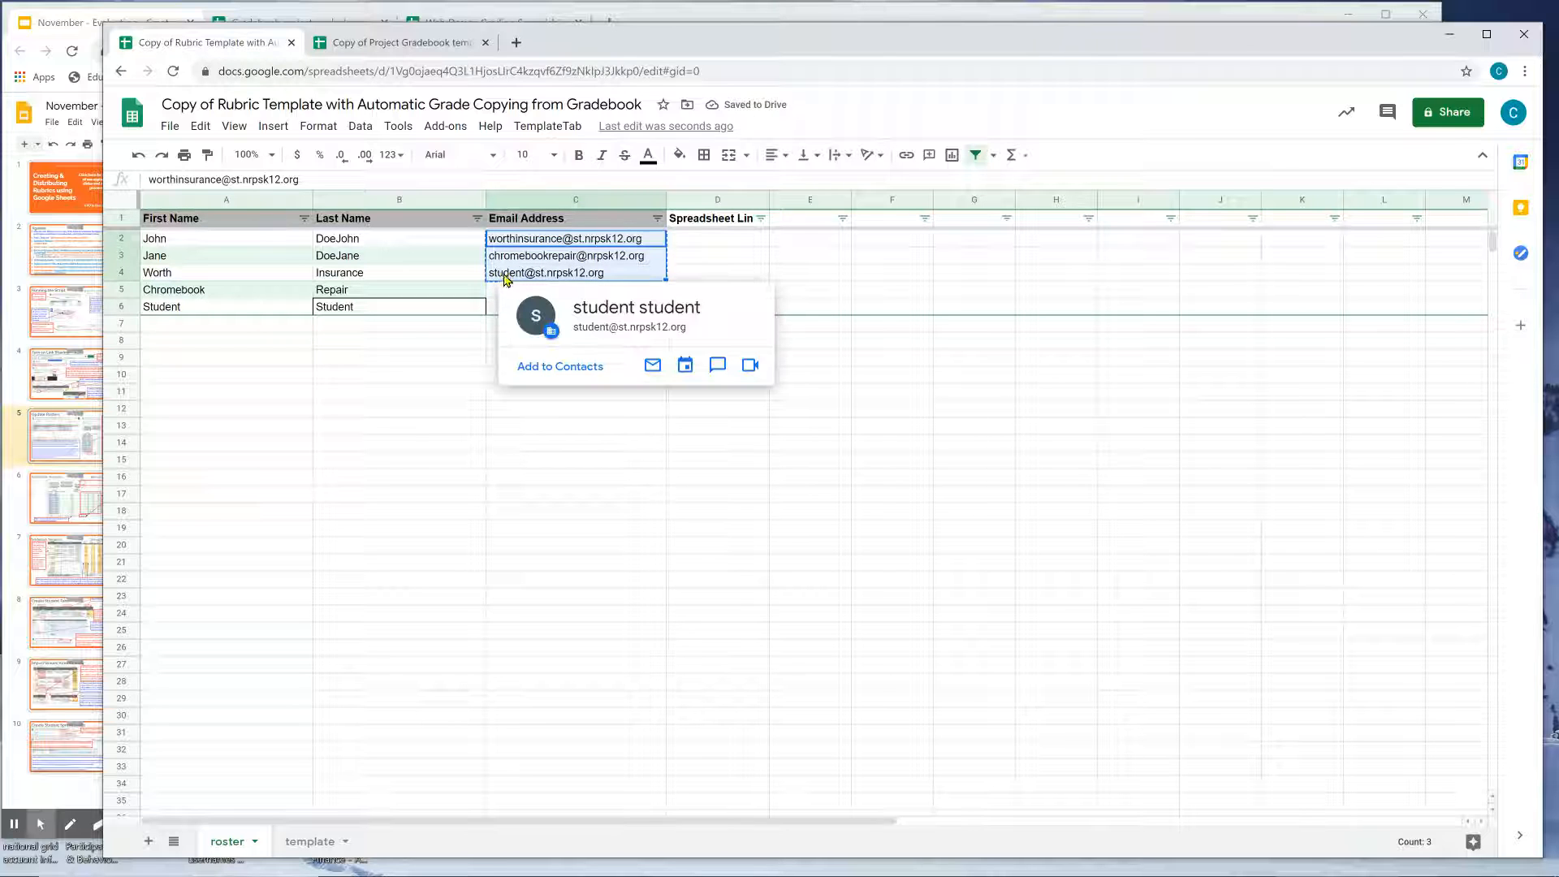
click(510, 273)
key(ctrl+v)
click(552, 237)
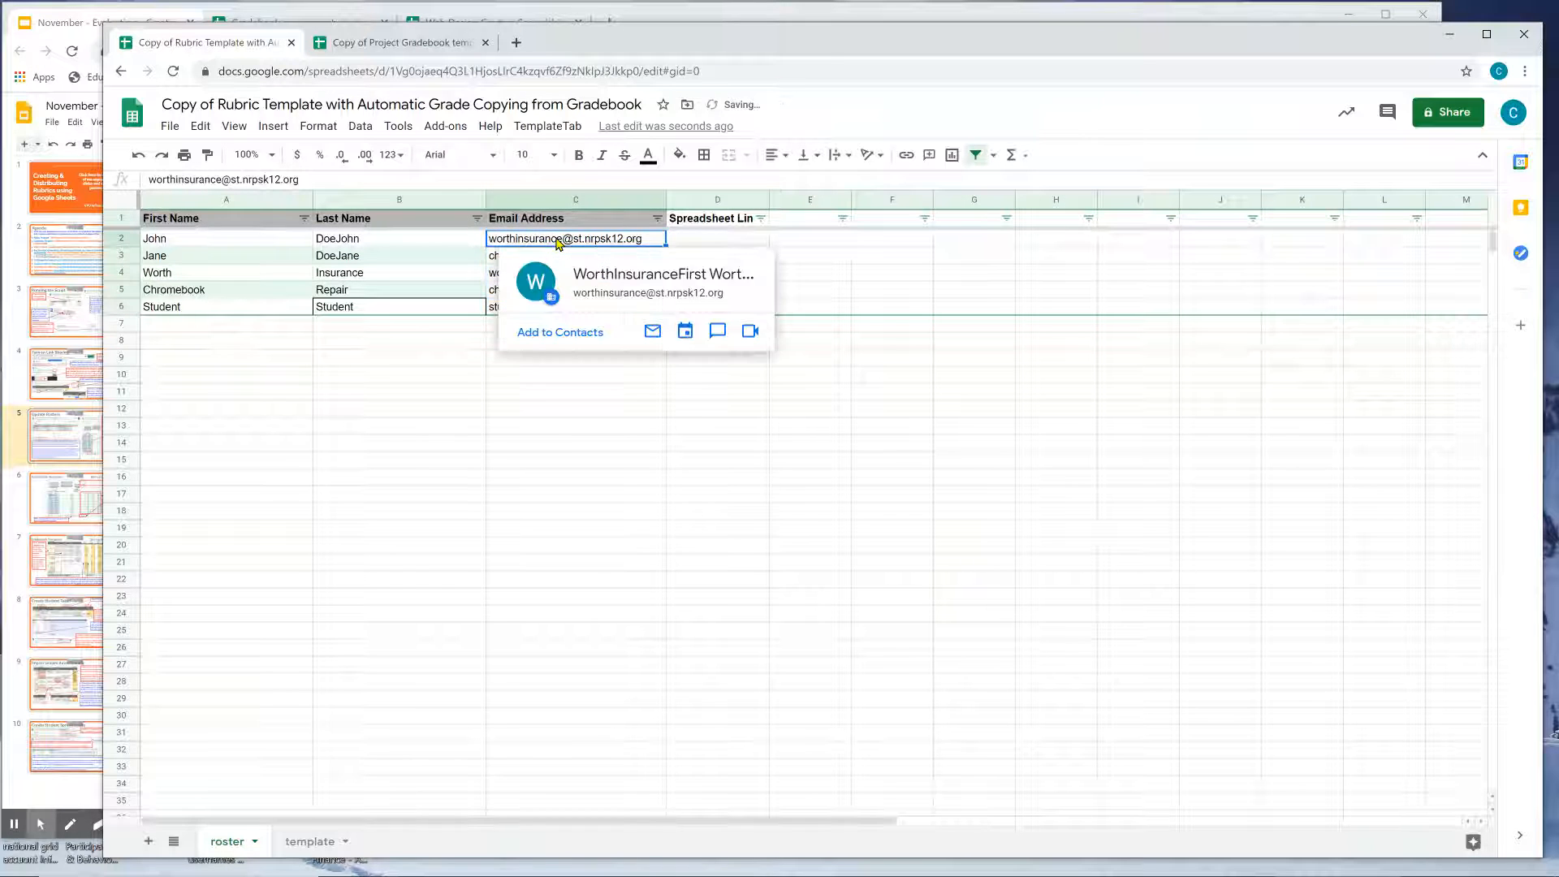
Enter school e-mail addresses for the two new students in C2 and C3.
text(jo)
key(BackSpace)
key(BackSpace)
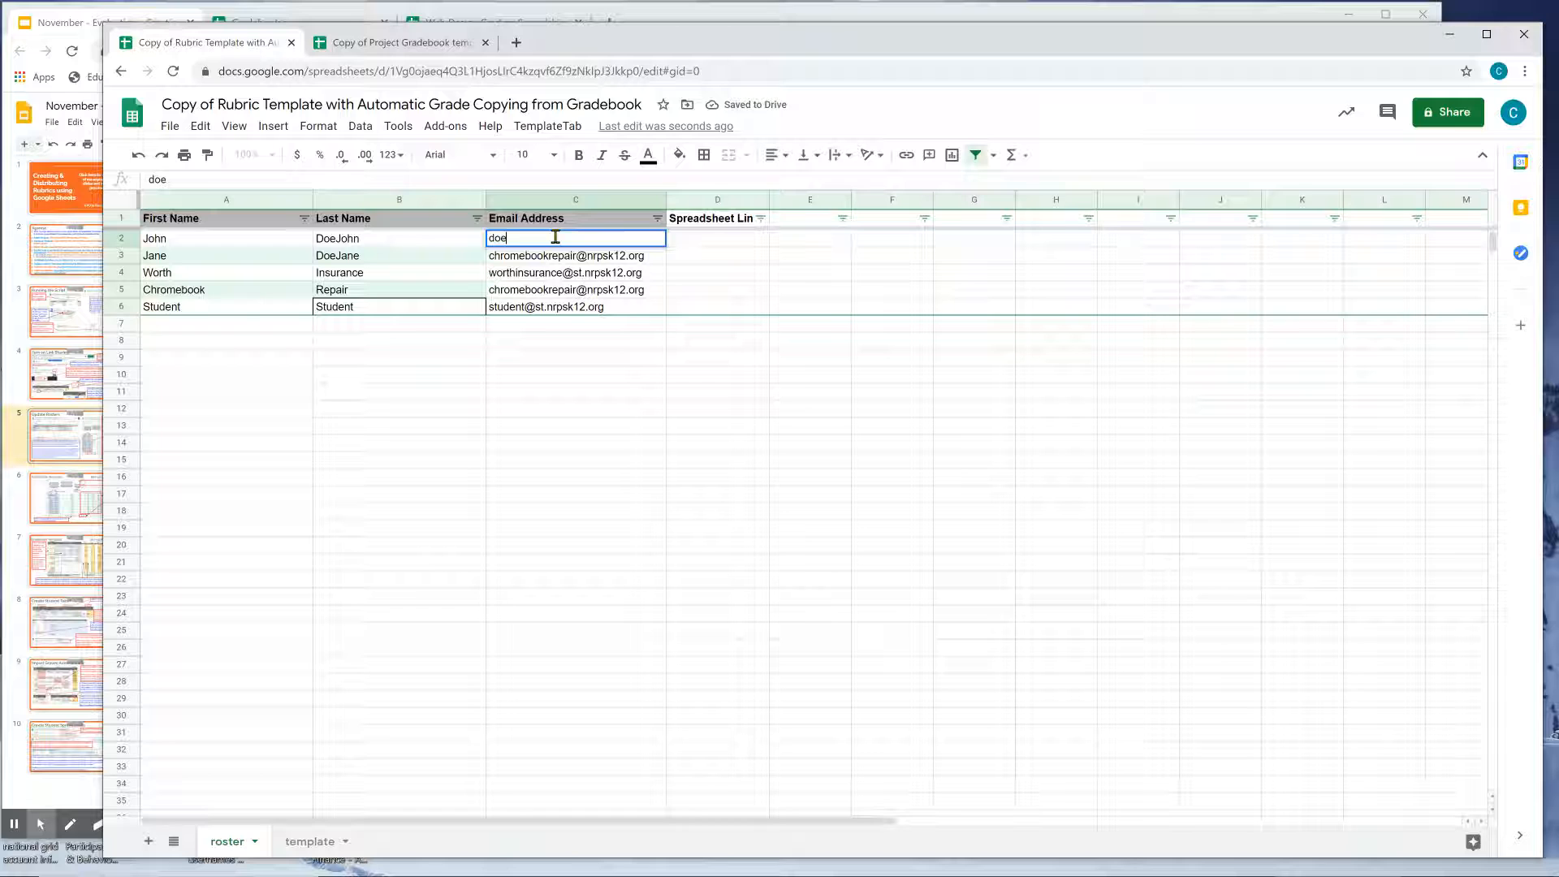
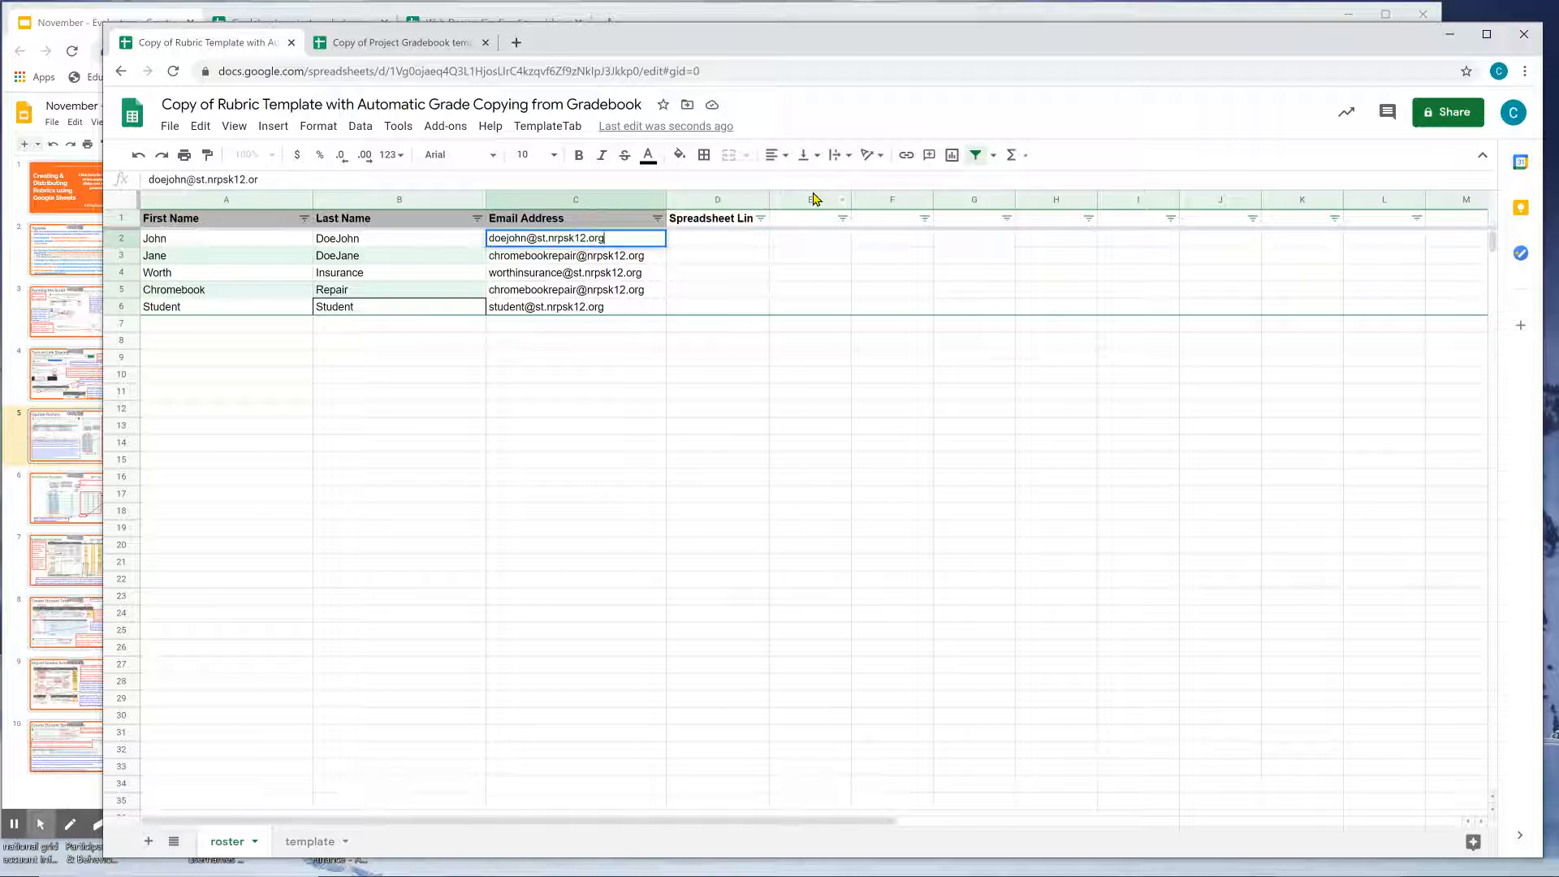
key(Return)
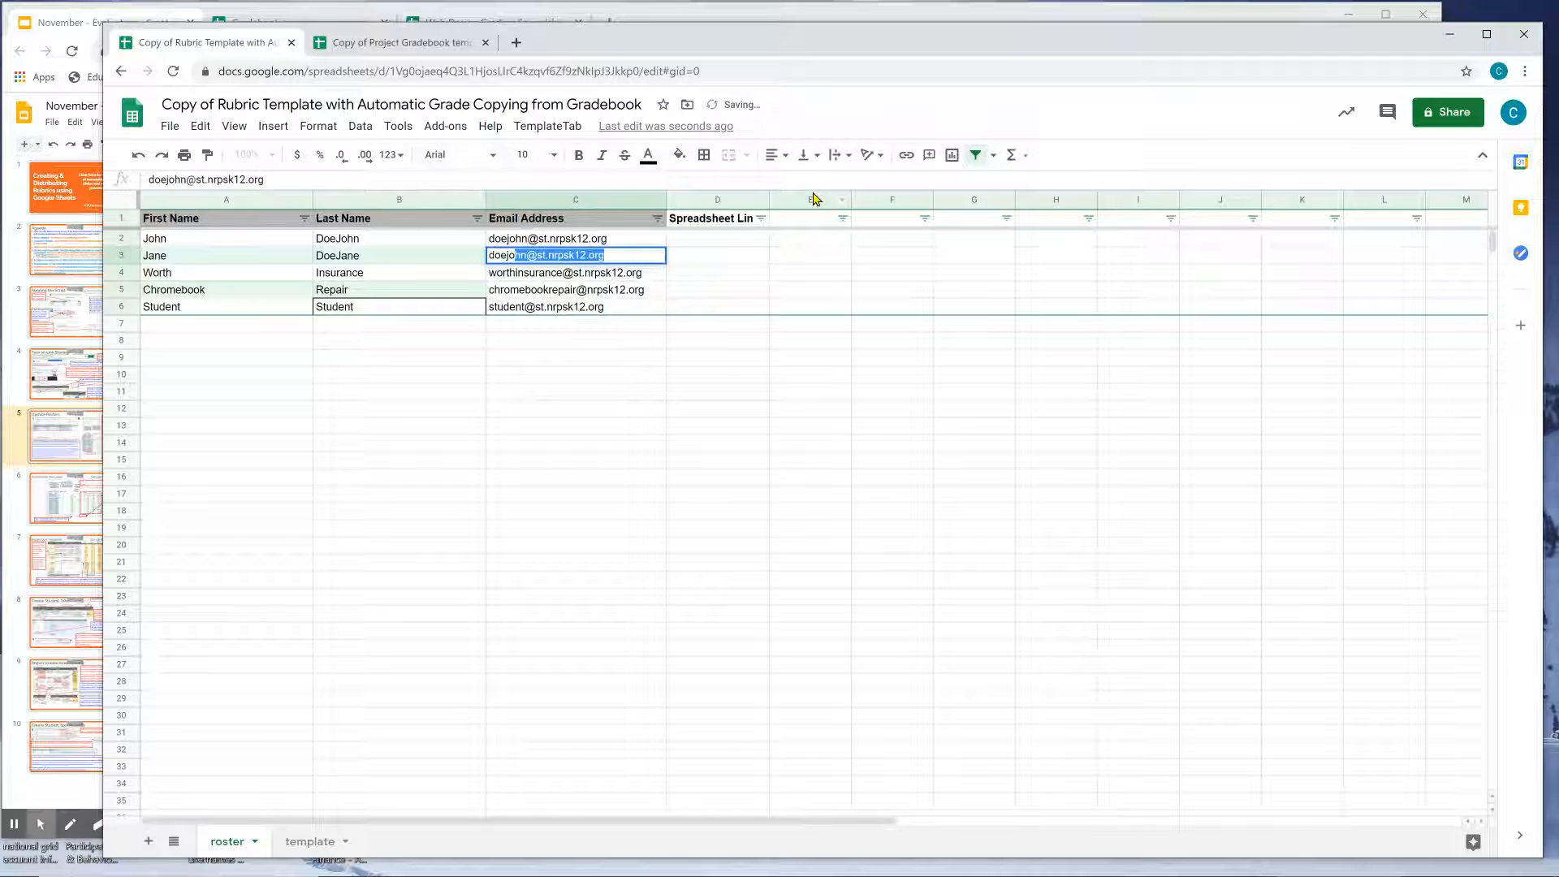
key(Return)
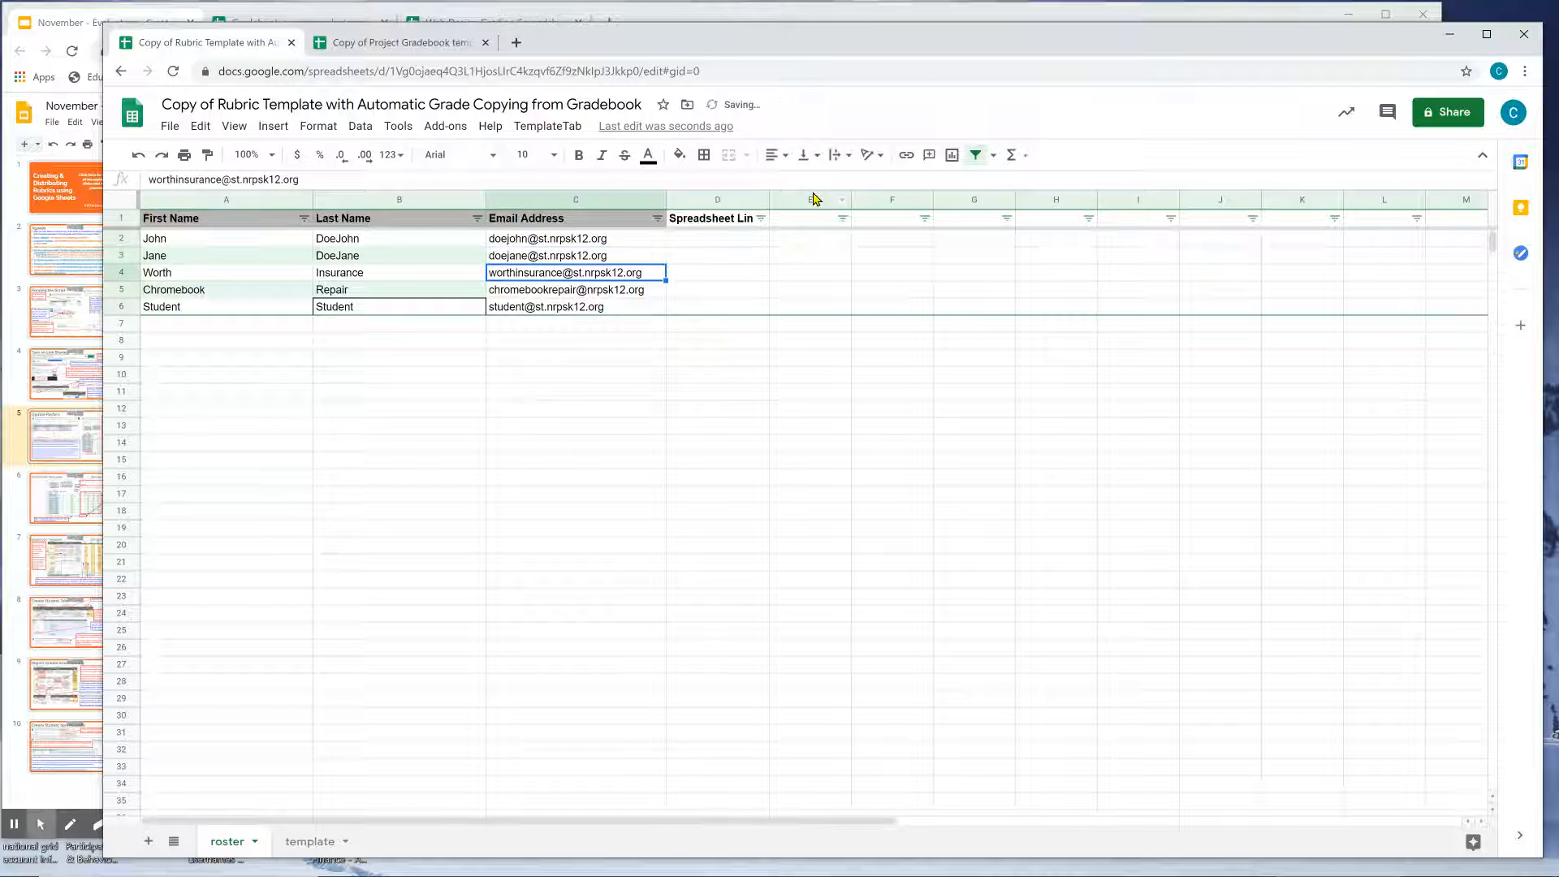
Review the last names in cells B2 and B3 of the rubric roster.
click(436, 243)
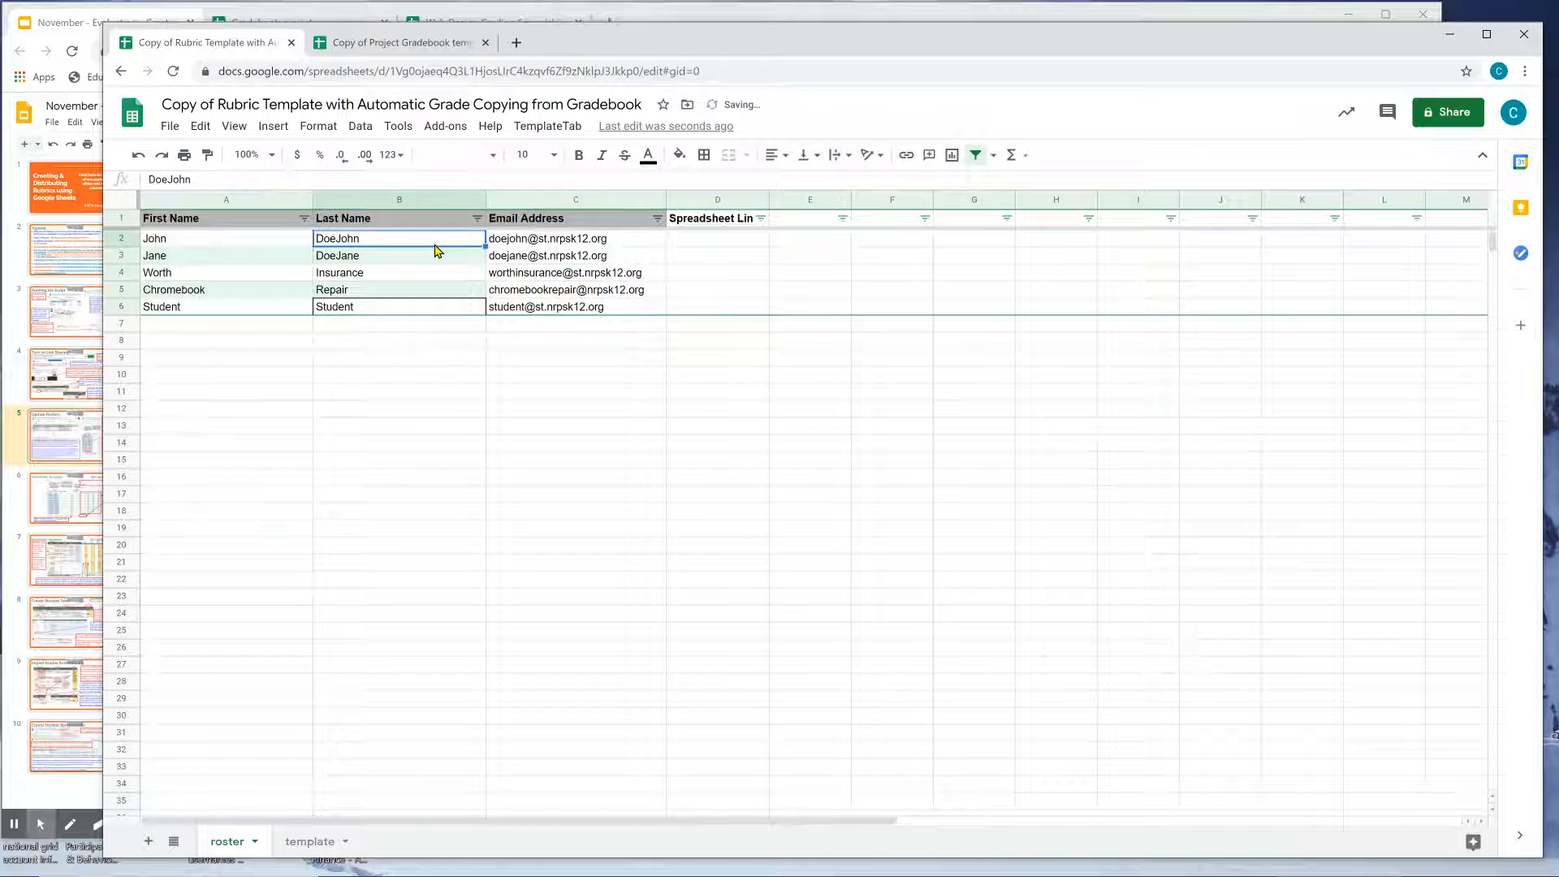
click(369, 261)
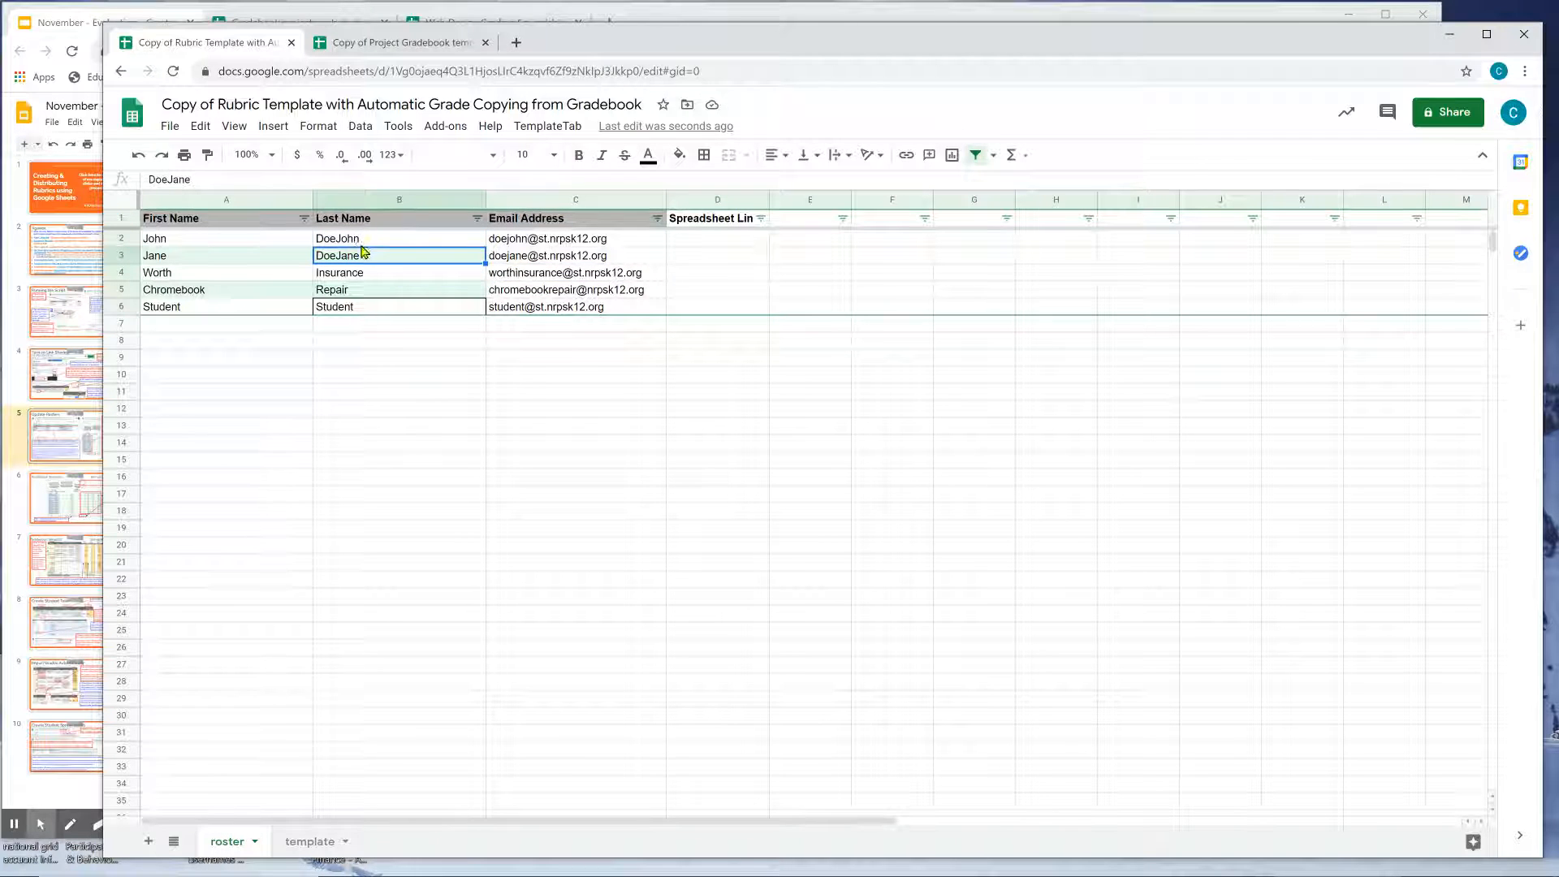
click(360, 244)
key(Down)
click(361, 244)
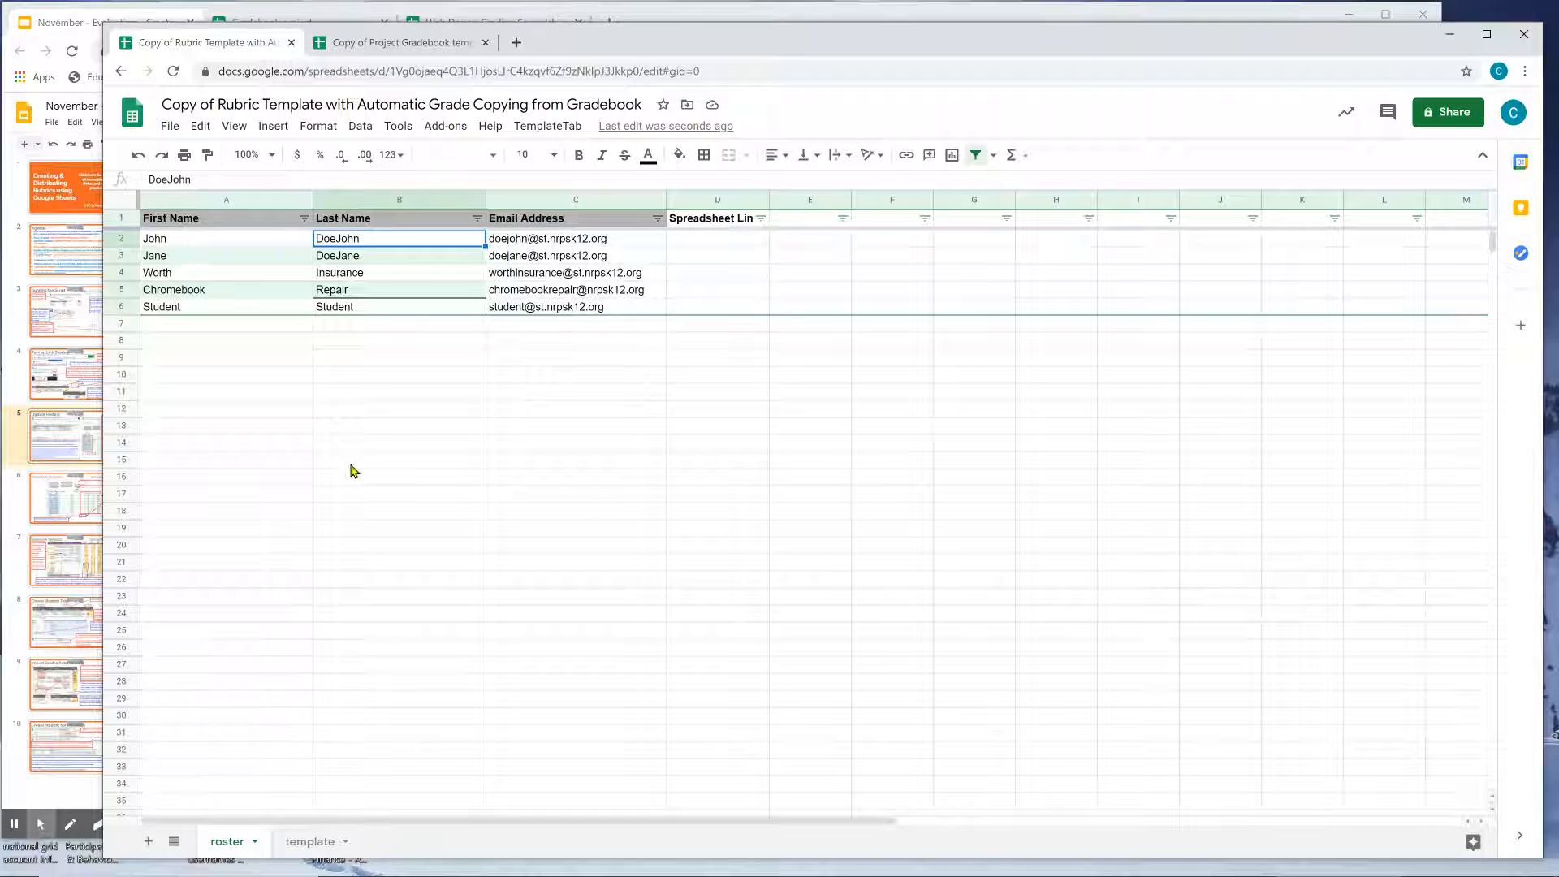
click(377, 258)
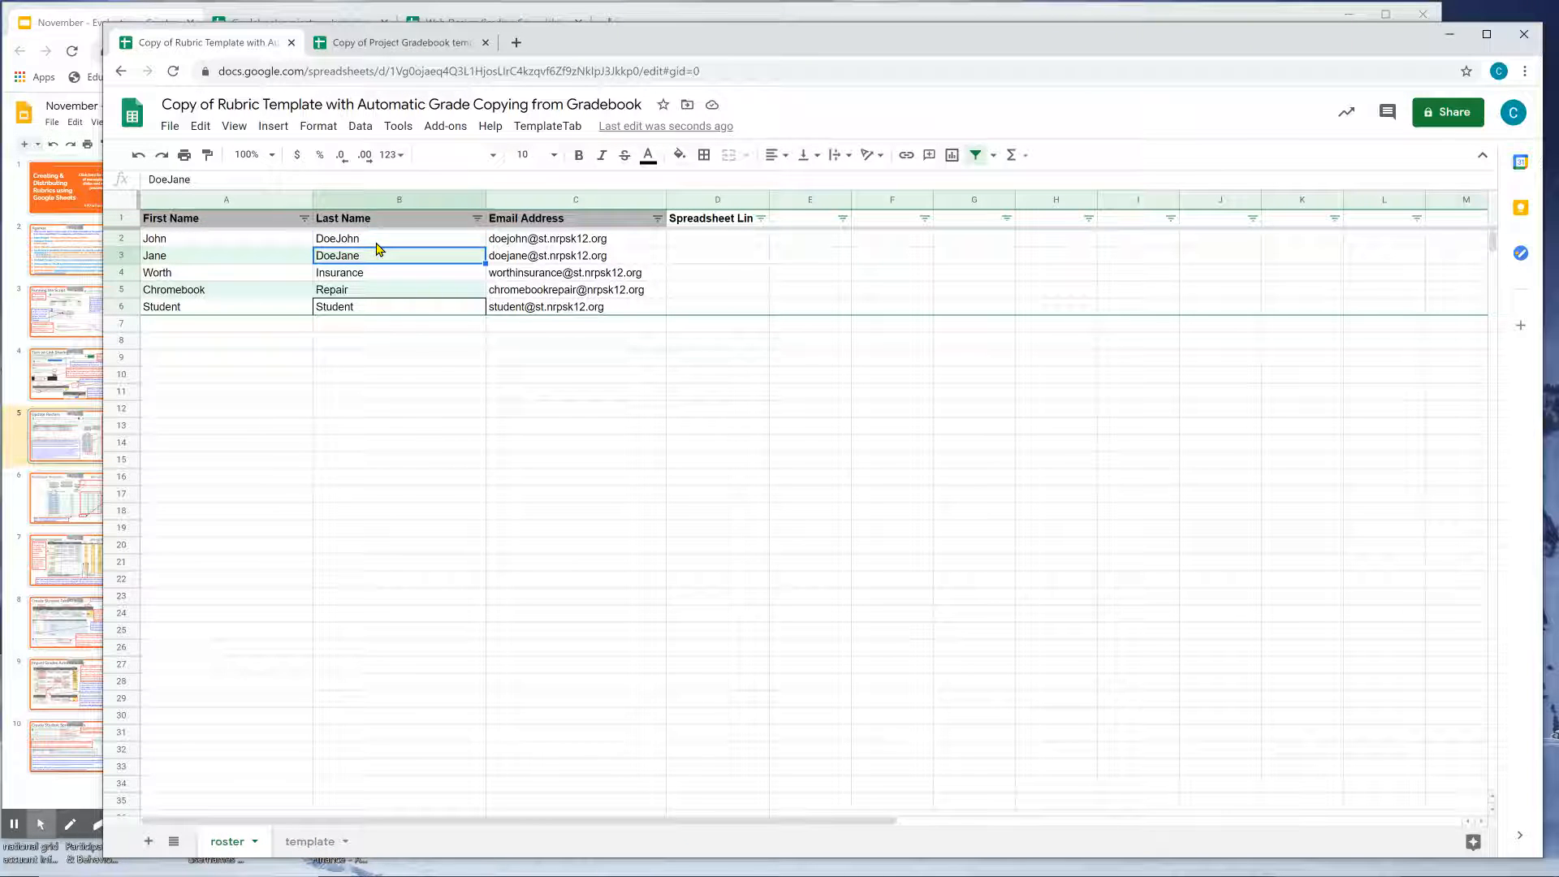
click(370, 241)
Check the gradebook's last names in B8 and B9, then review the Update Rosters and Gradebook Template slides.
click(399, 51)
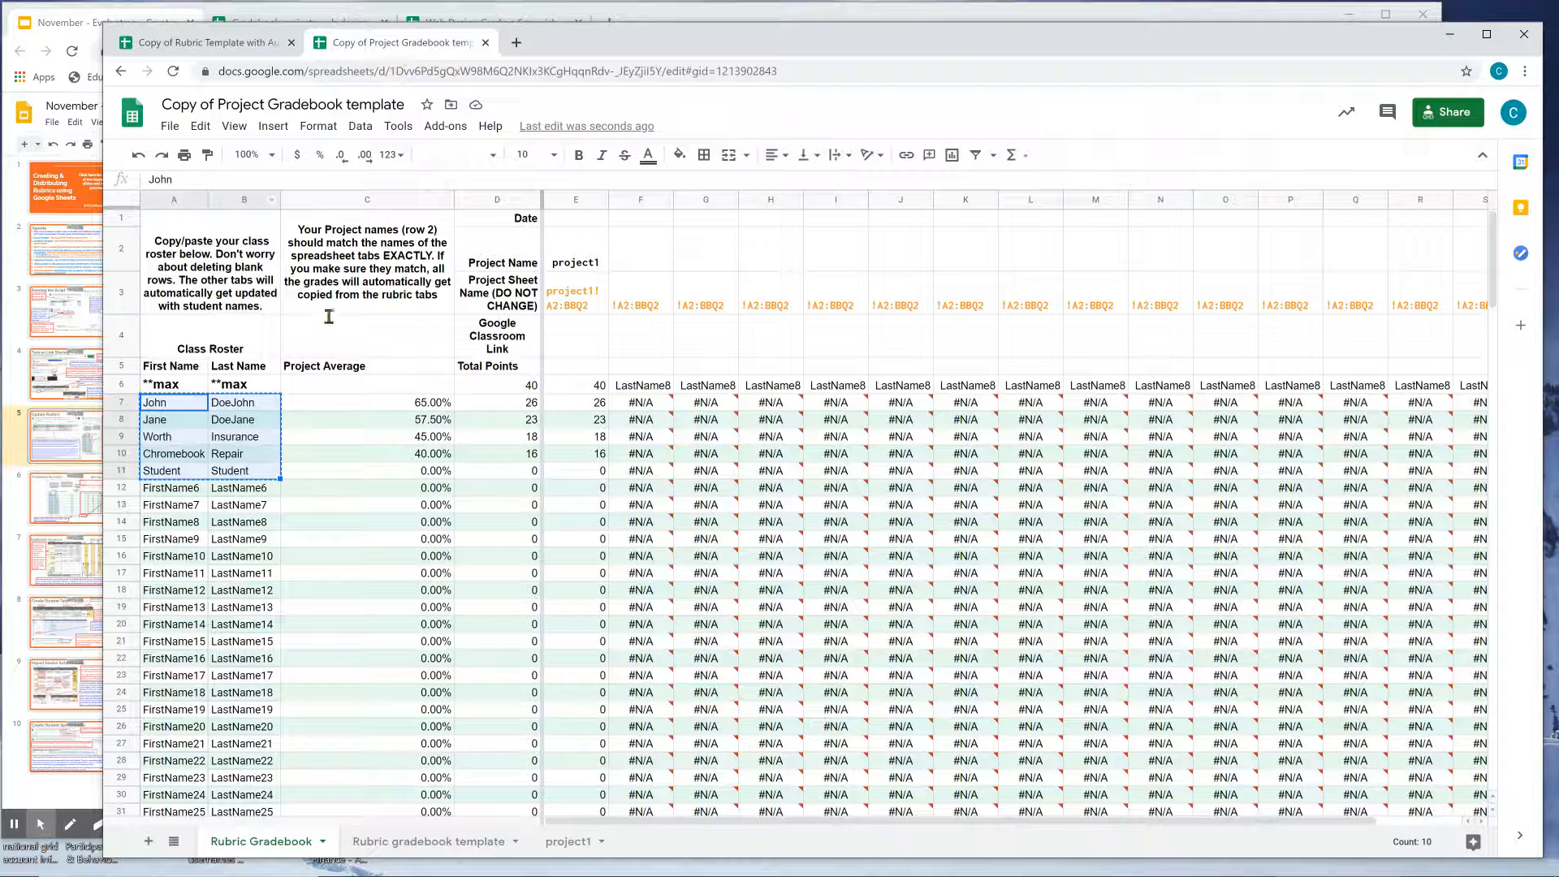
click(247, 436)
key(Up)
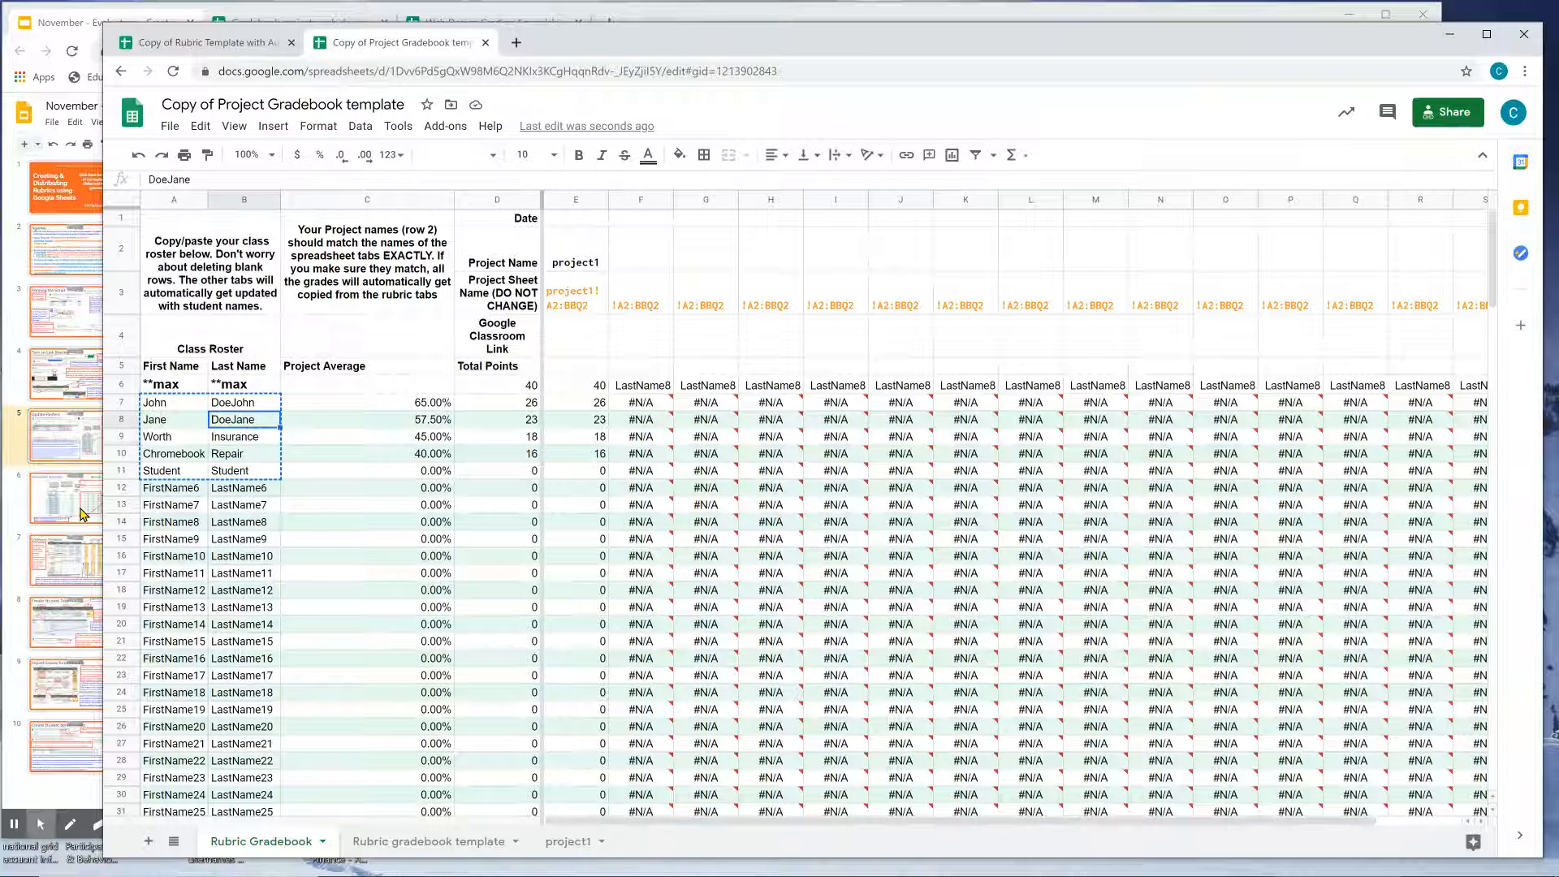
click(82, 513)
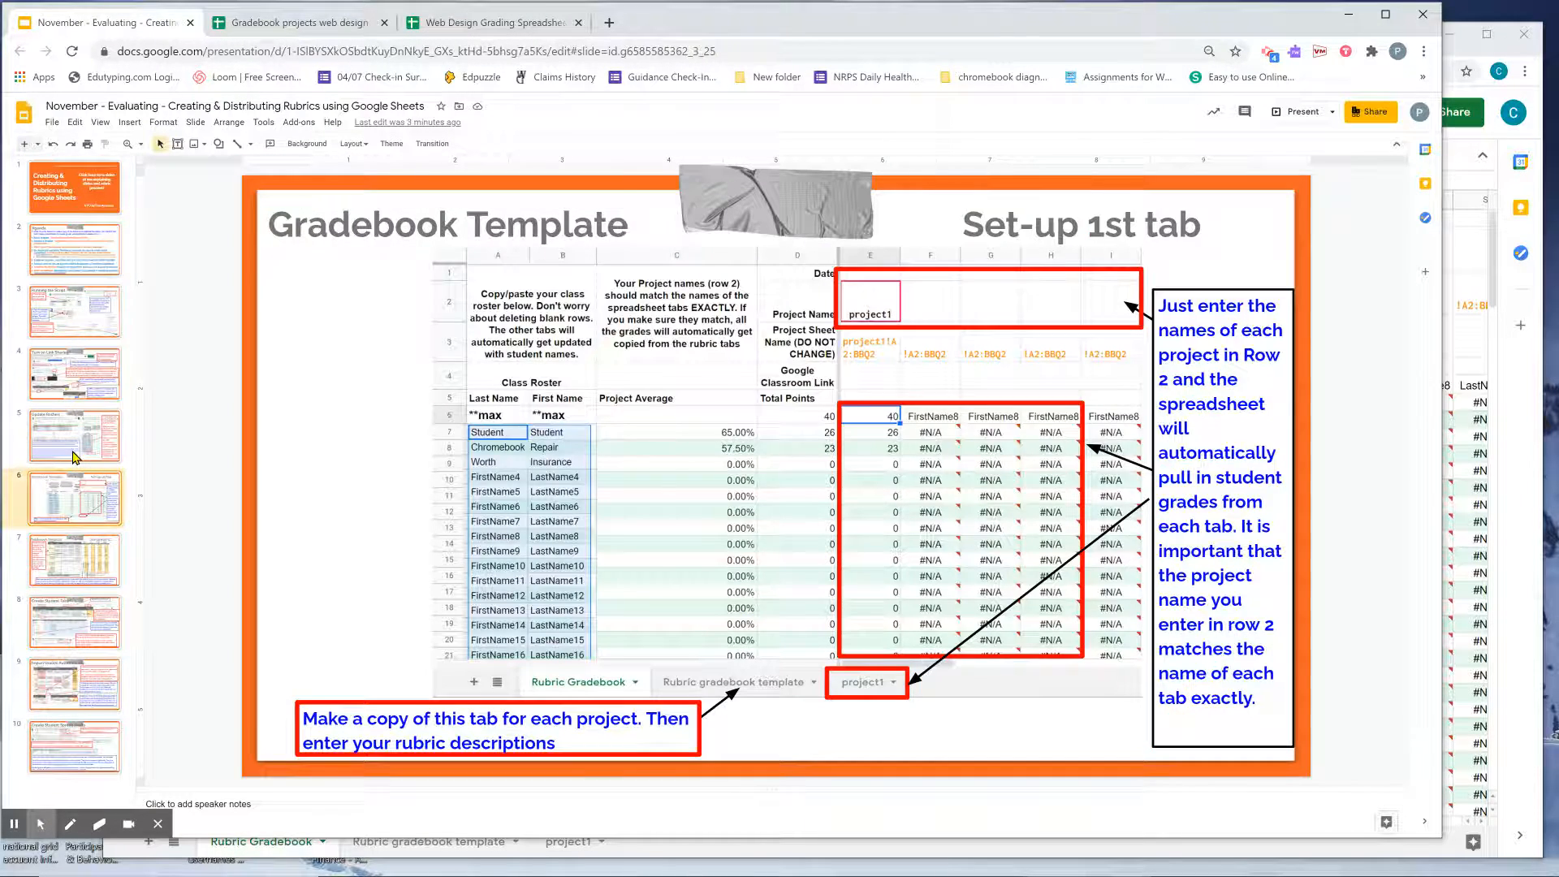
click(73, 457)
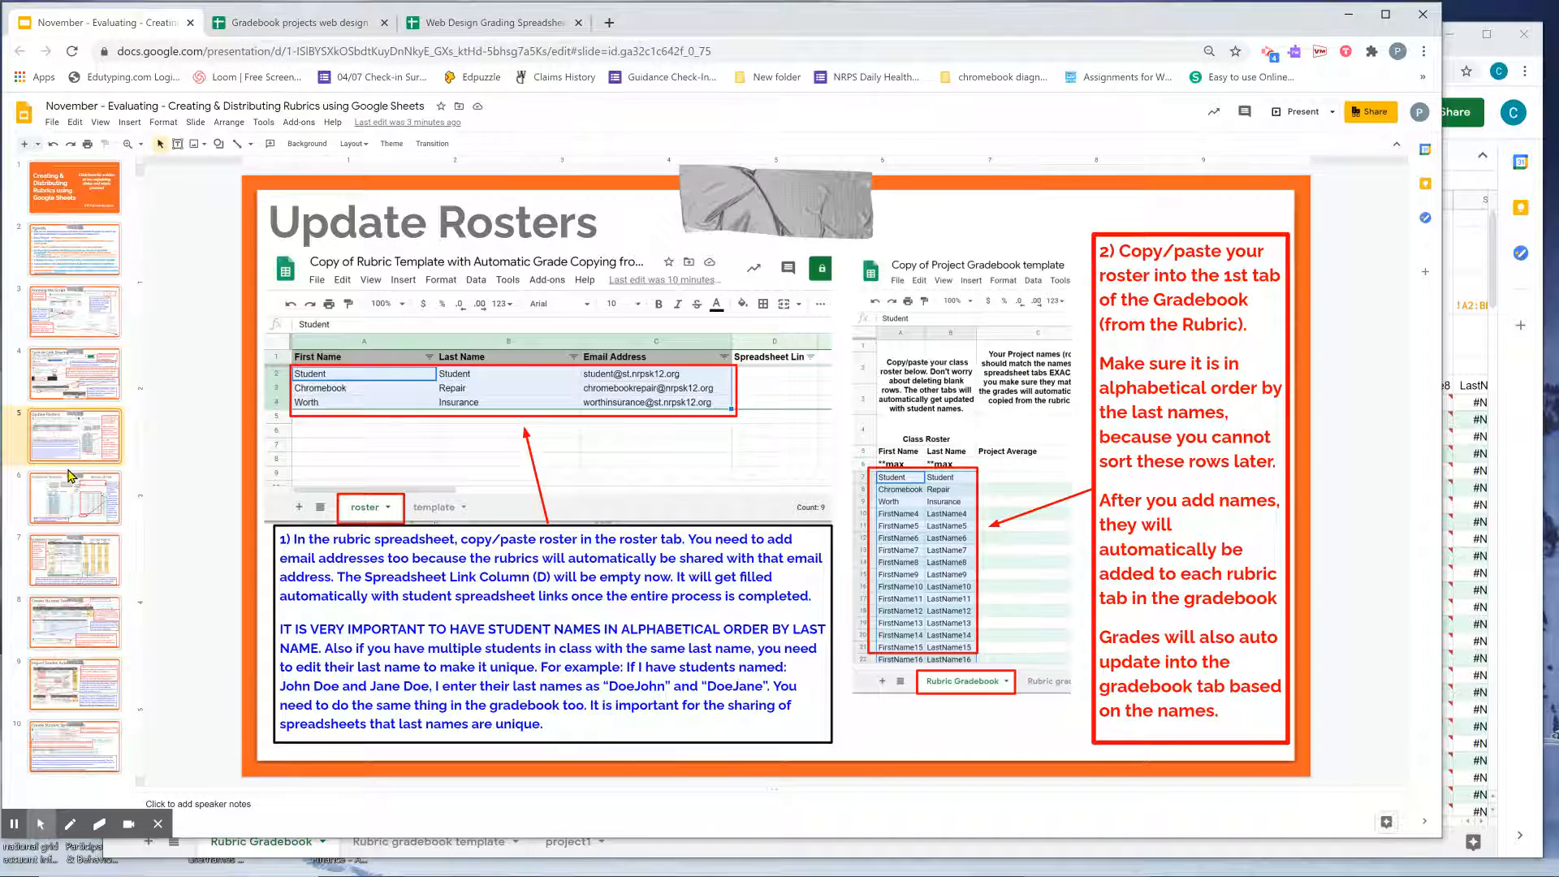
click(77, 503)
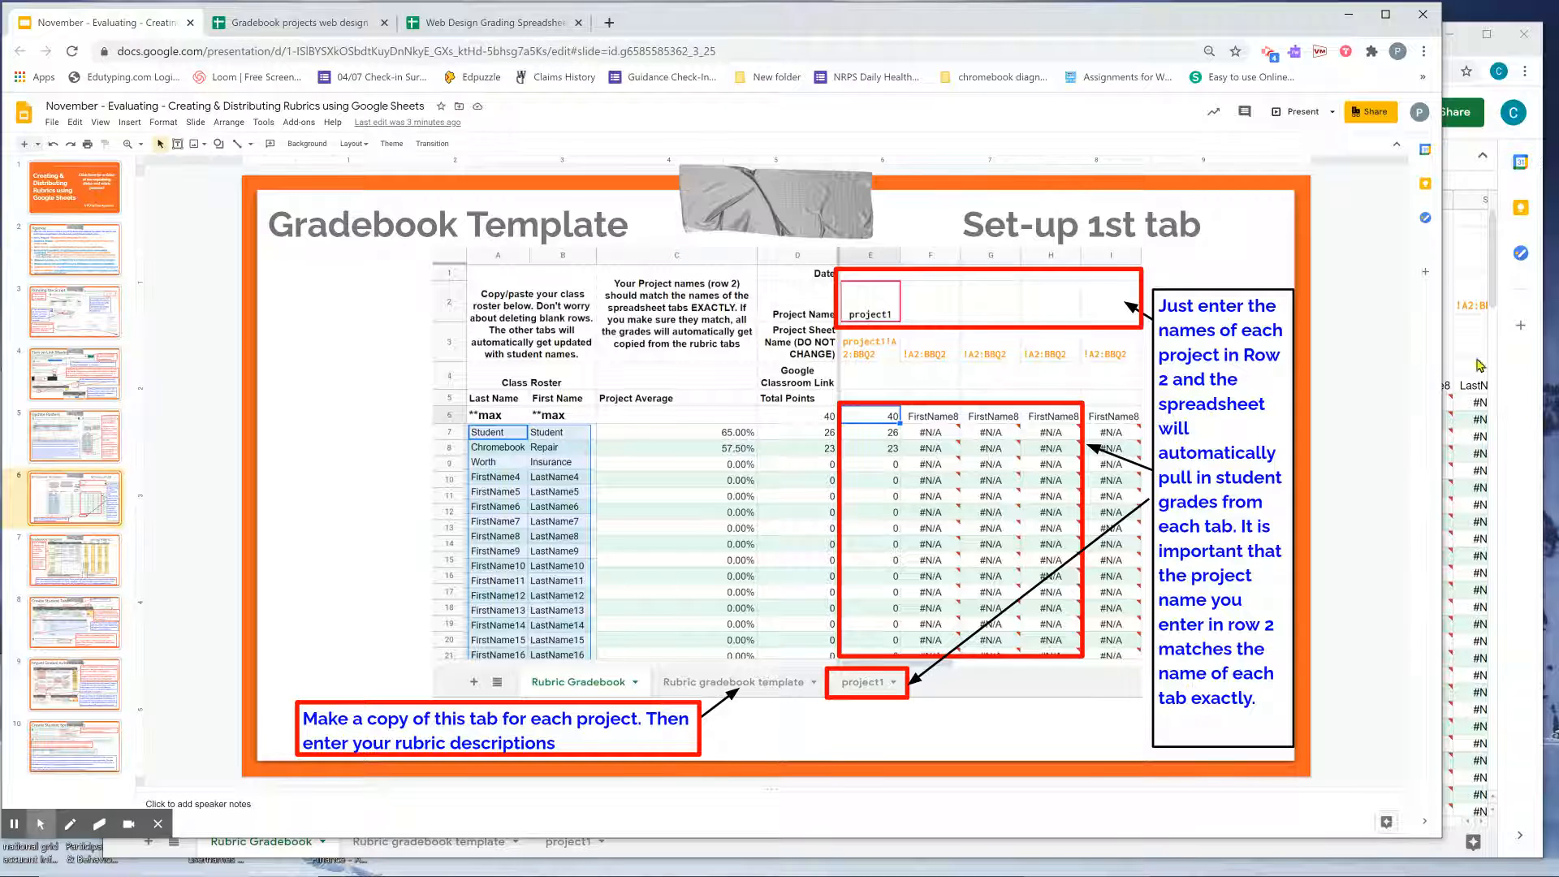
click(1500, 296)
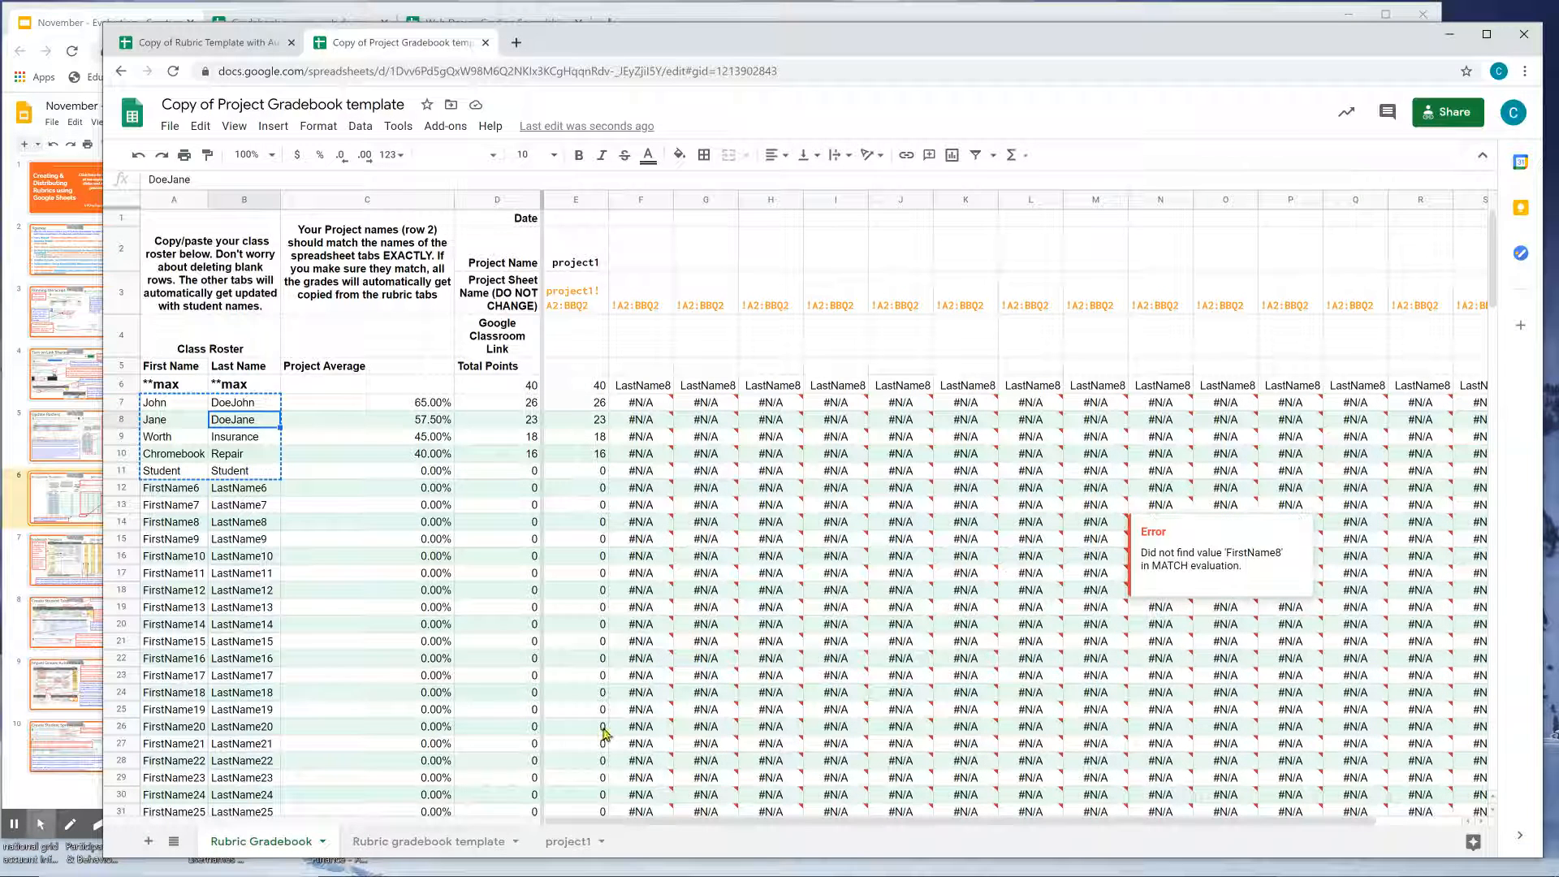
click(425, 840)
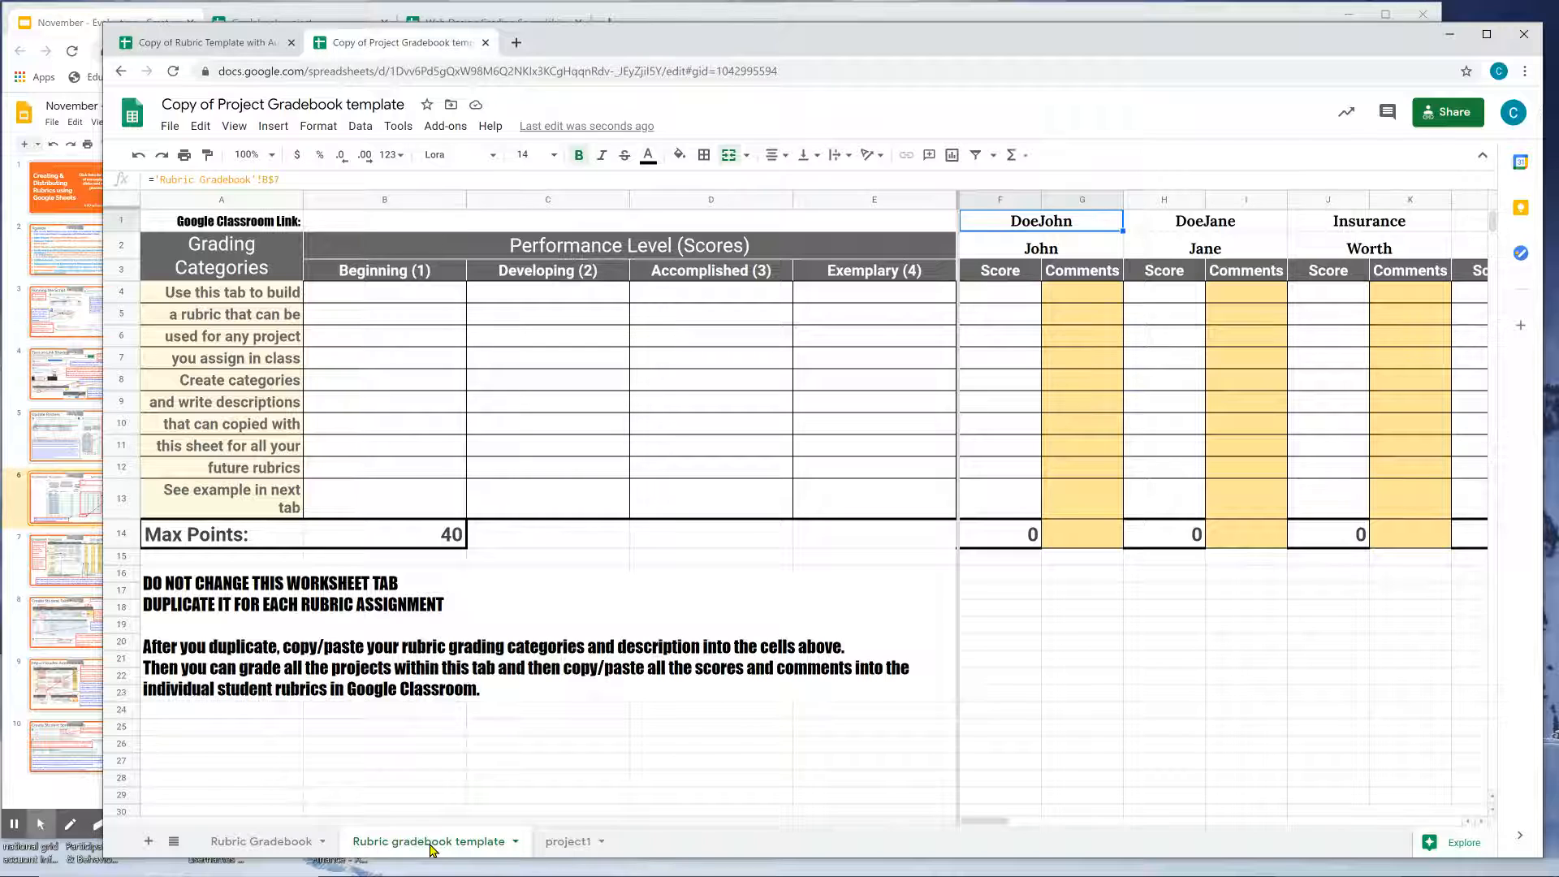
click(554, 844)
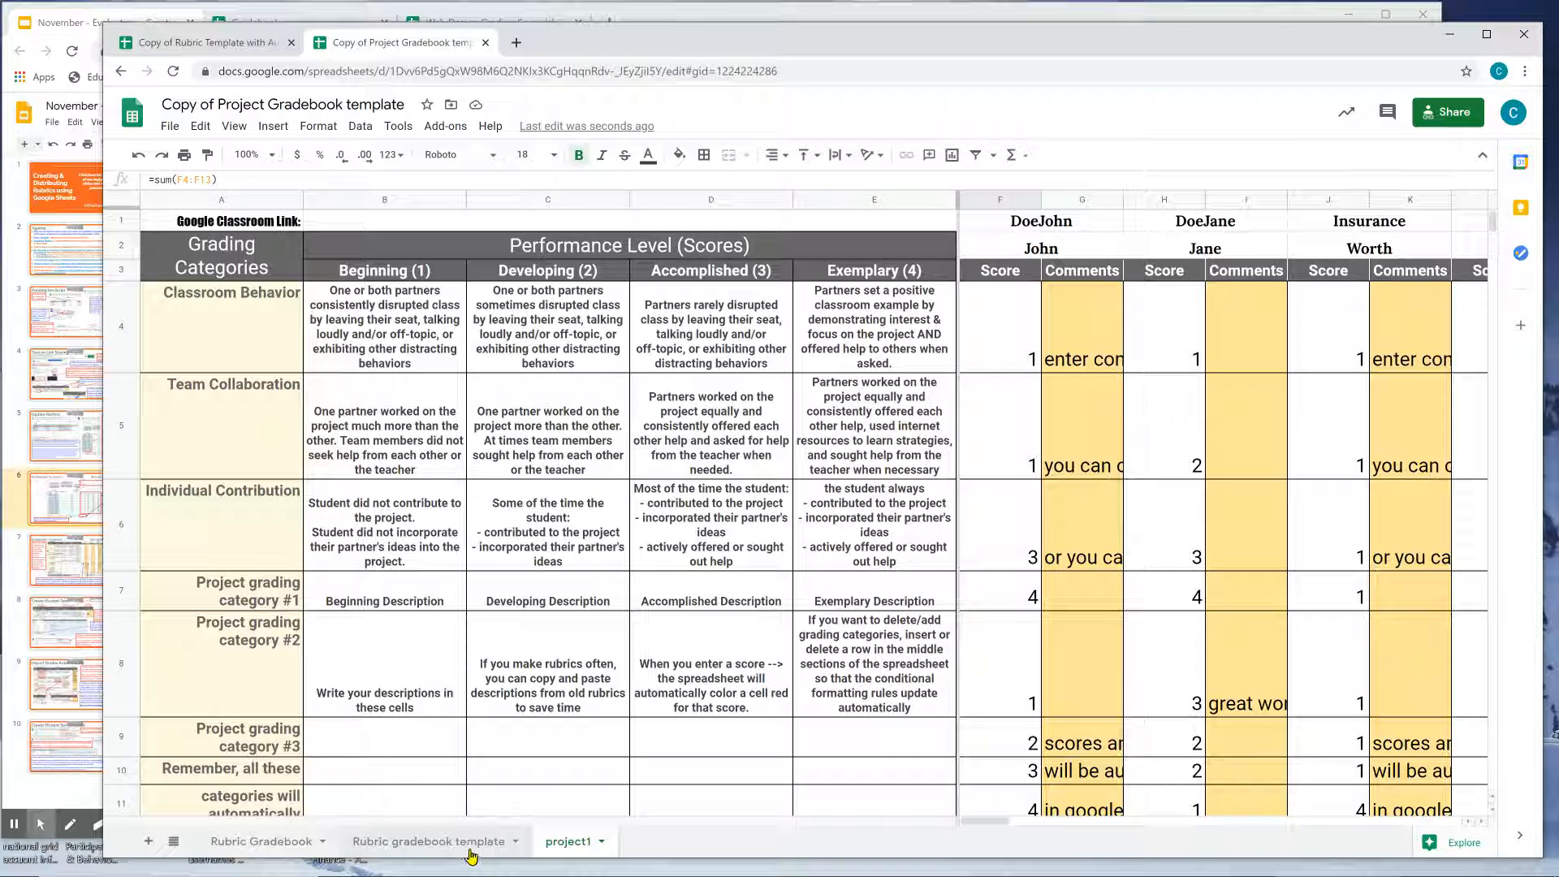
click(470, 844)
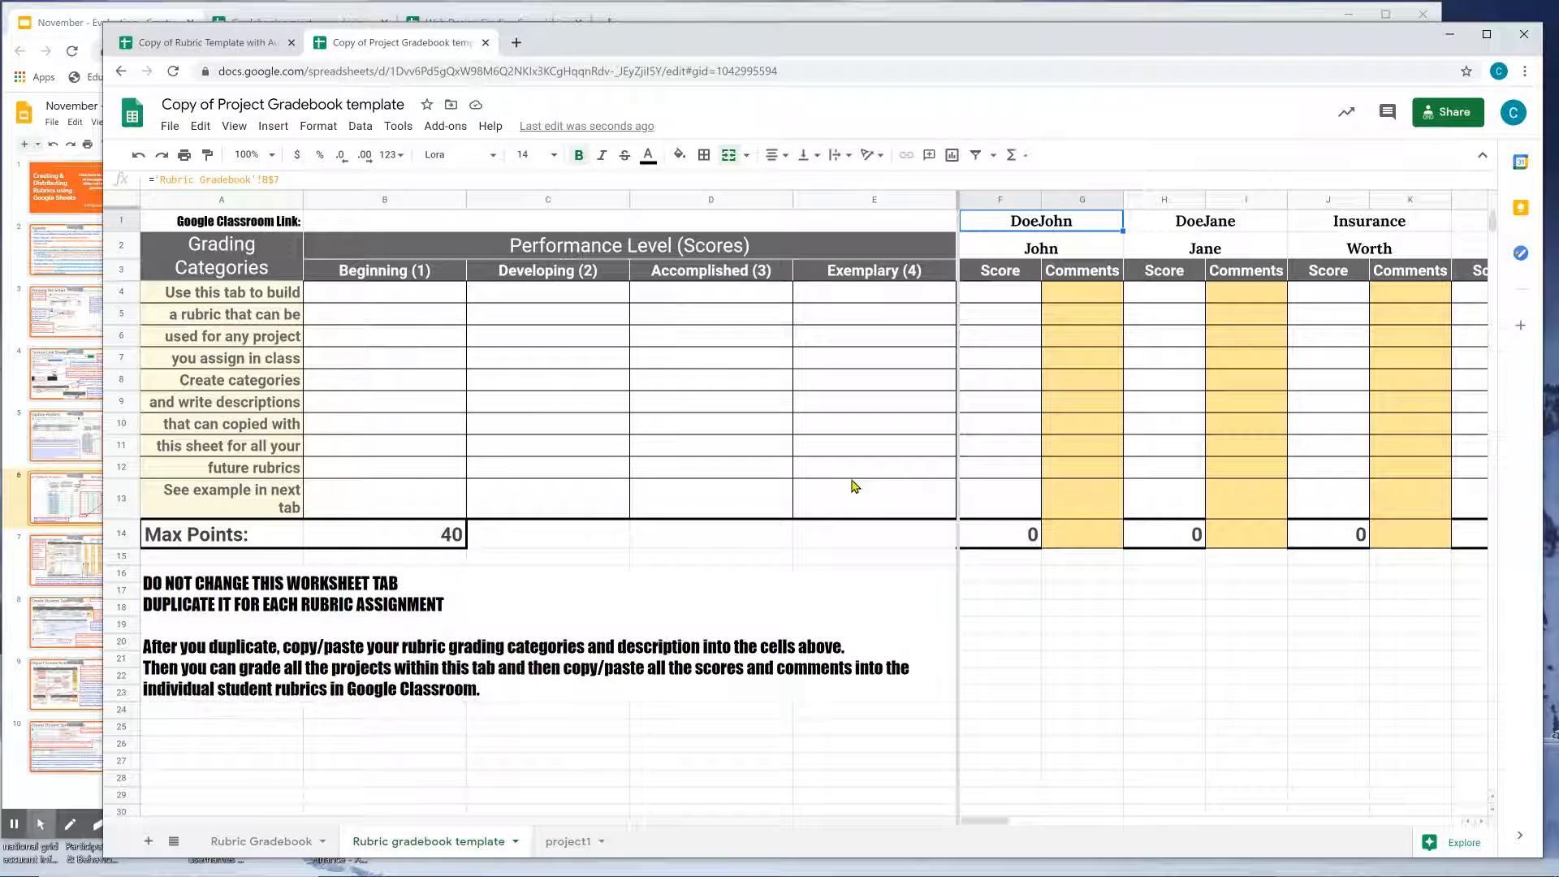
right_click(481, 834)
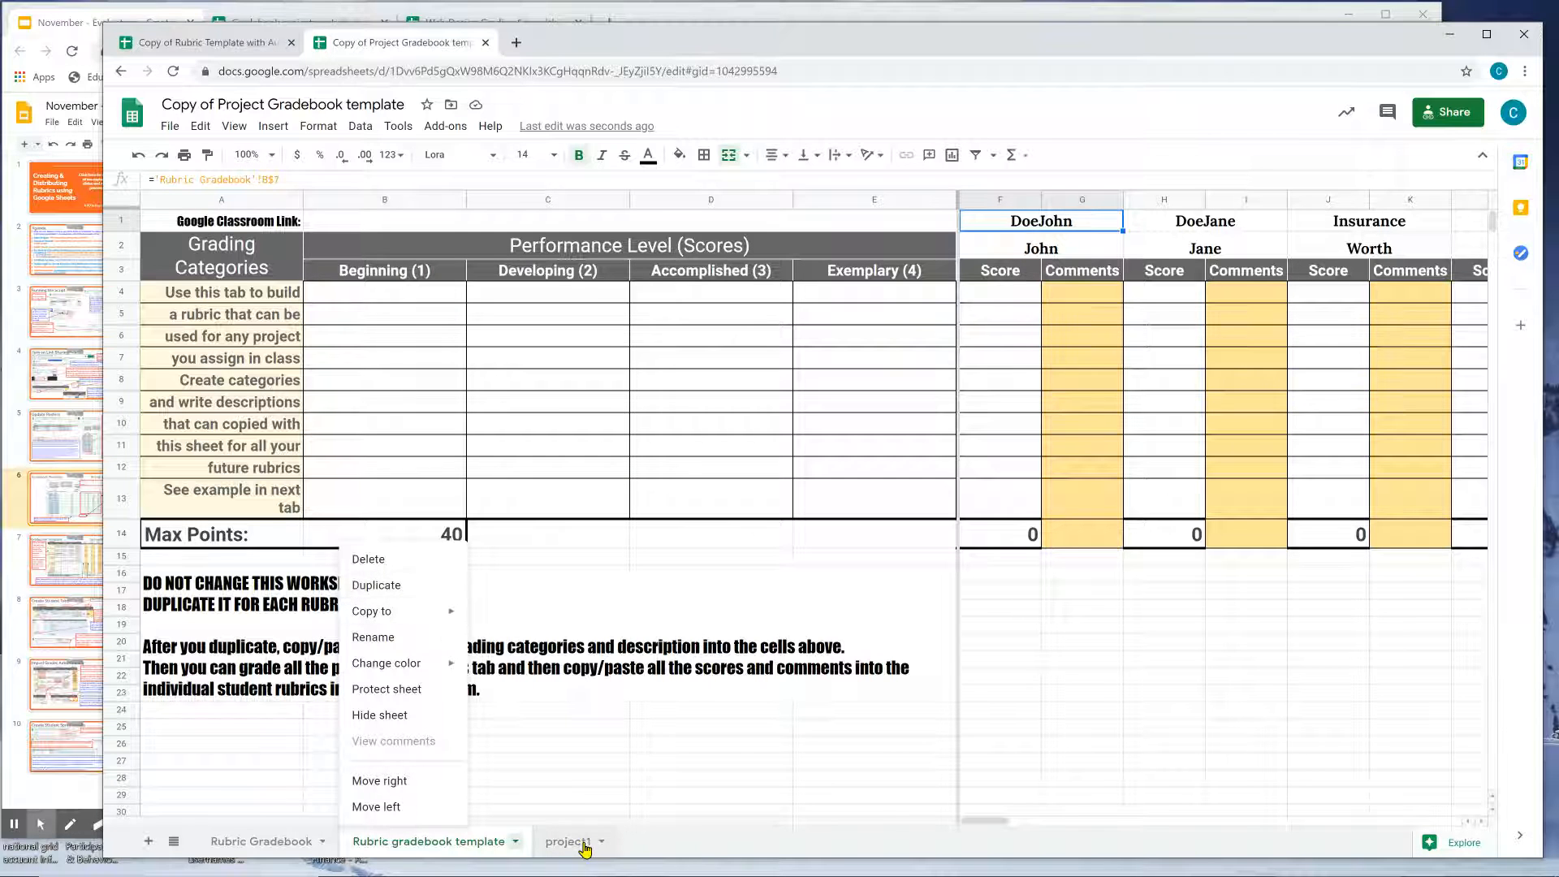
click(667, 848)
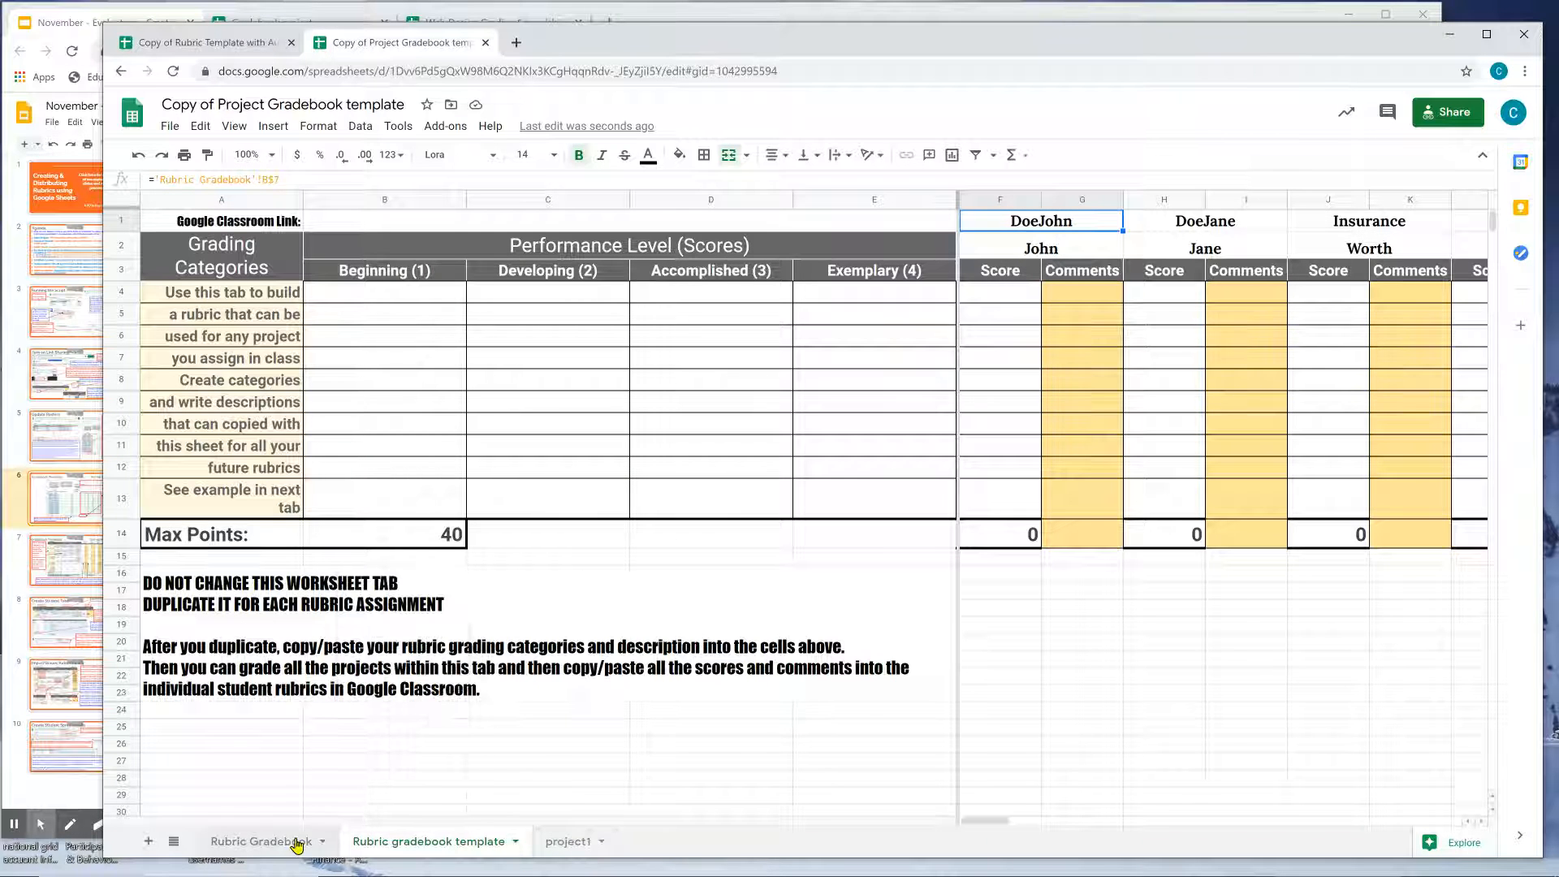
click(573, 845)
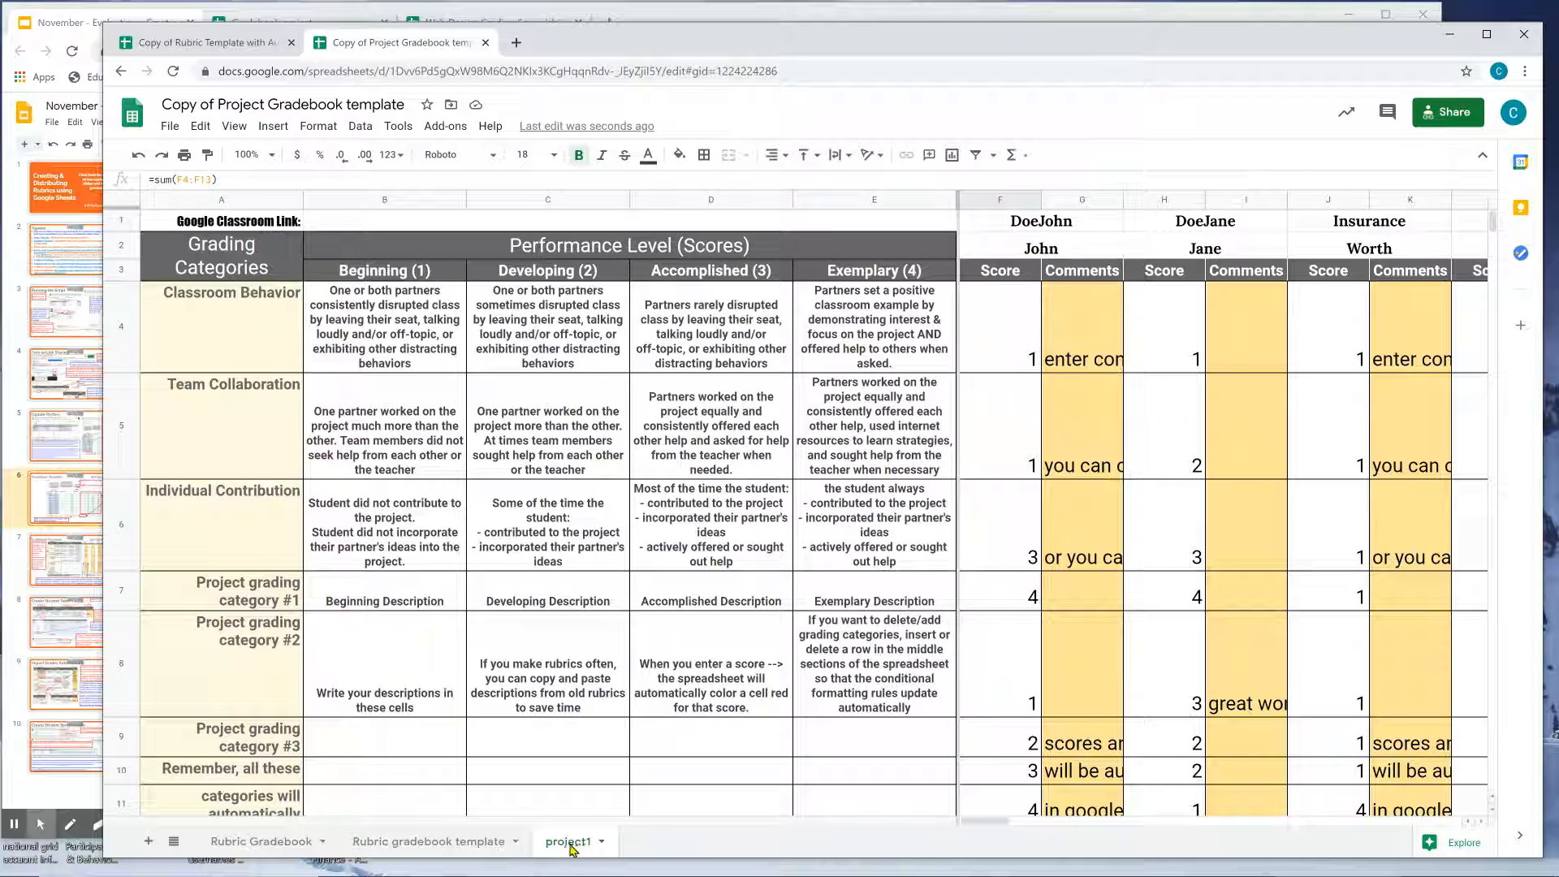
click(261, 841)
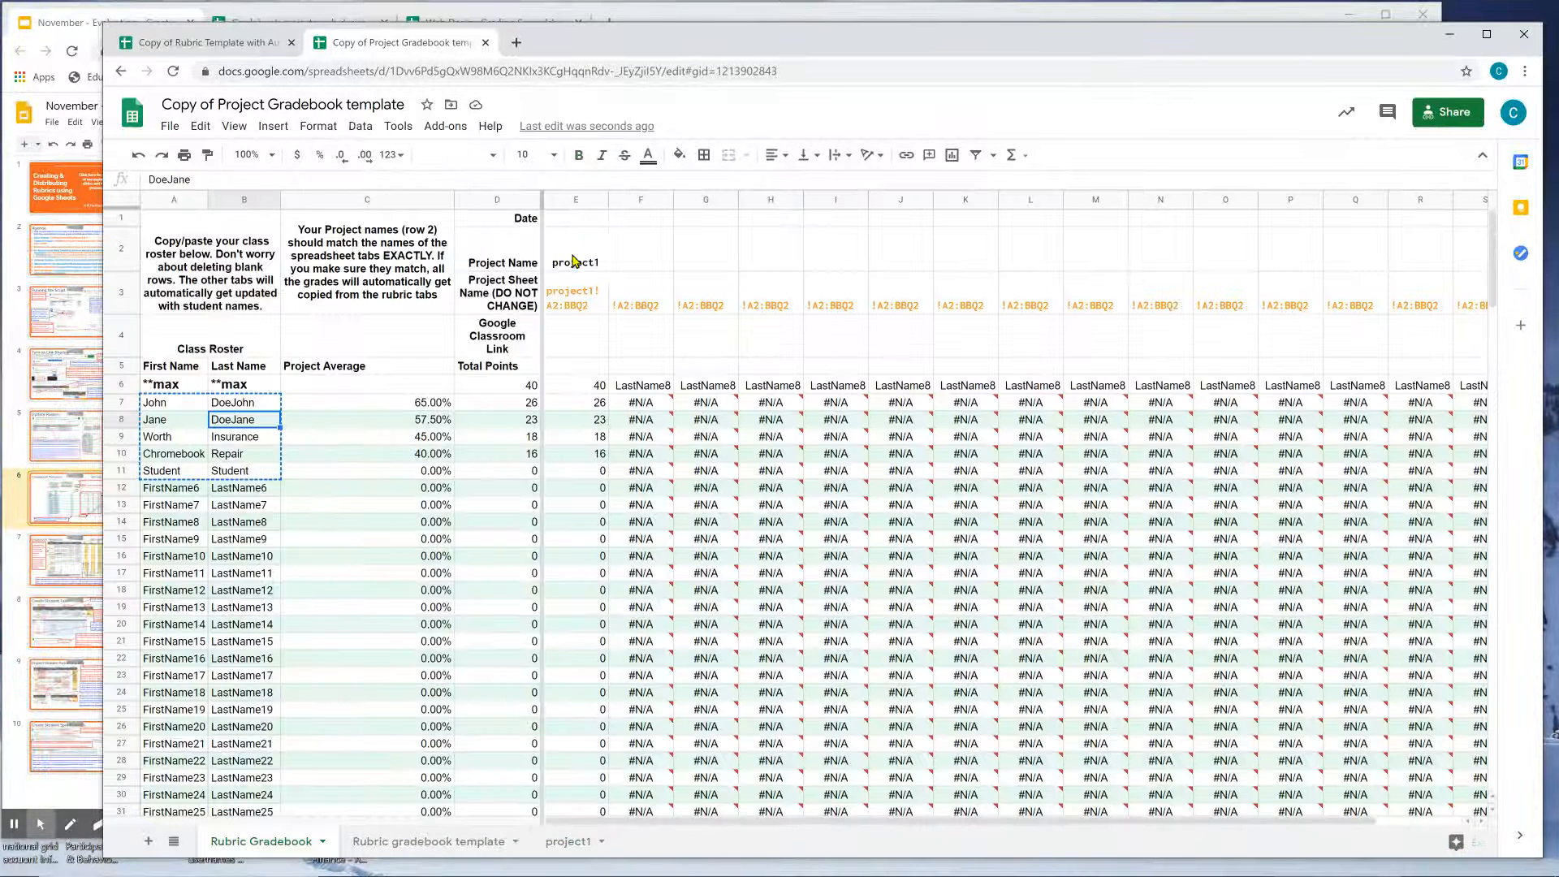
click(573, 260)
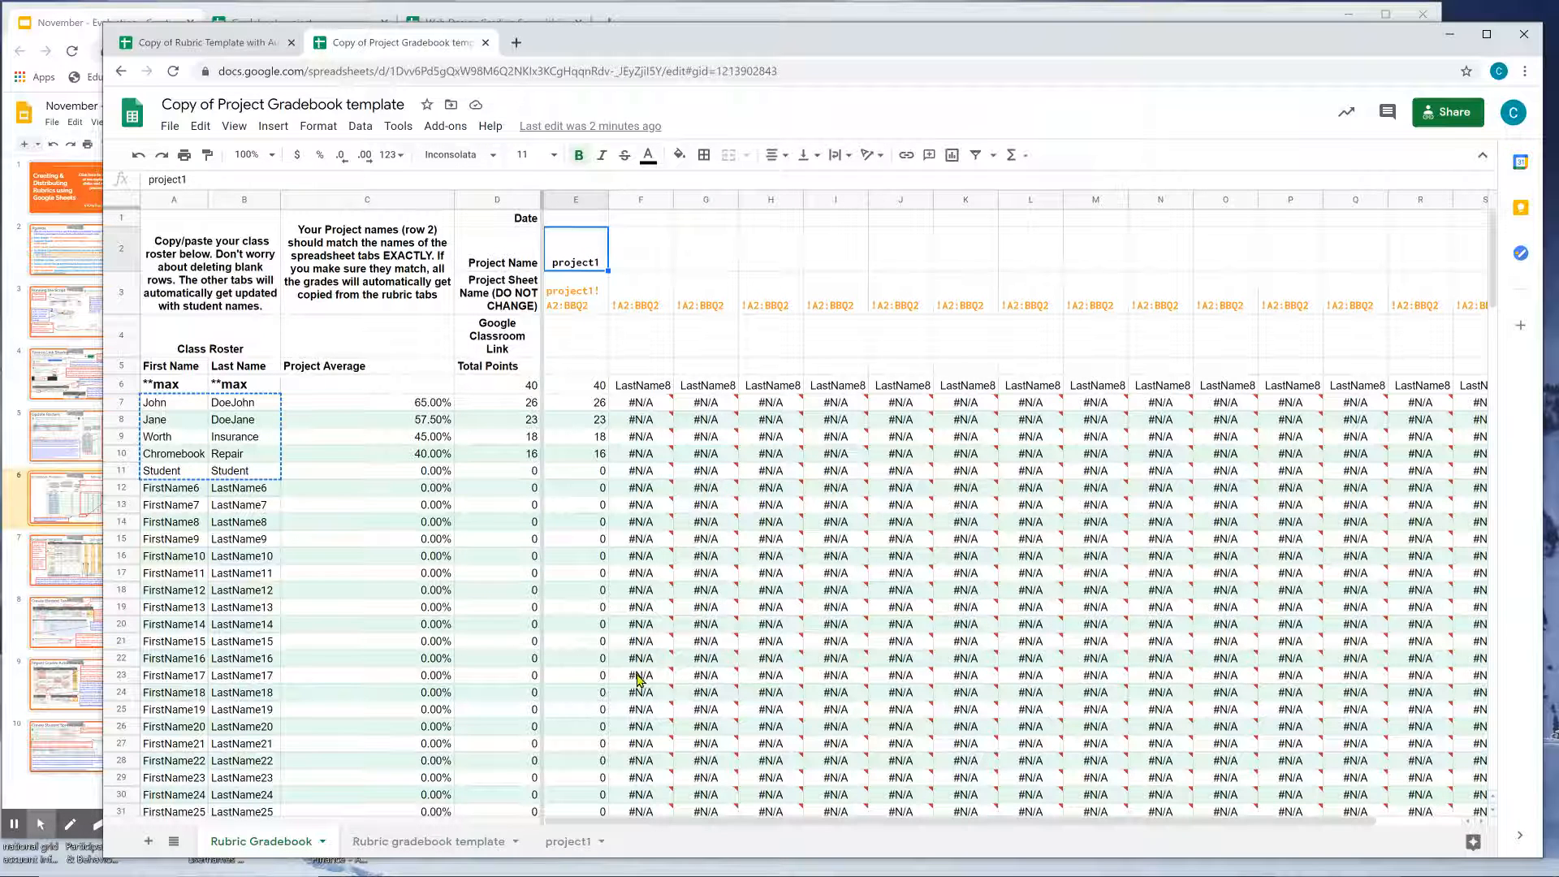
click(555, 846)
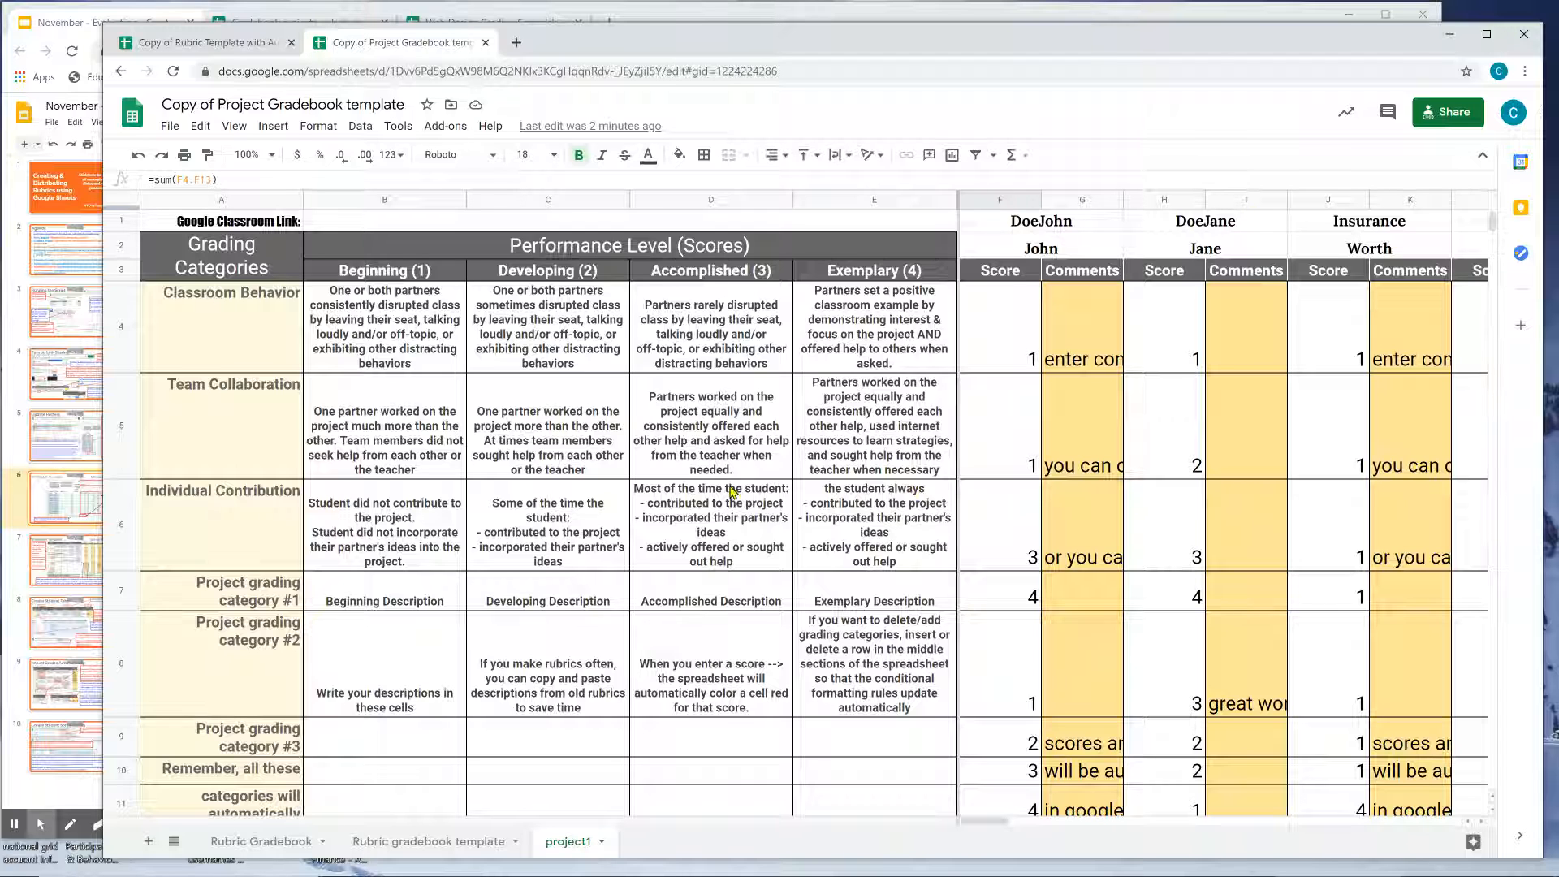
click(272, 841)
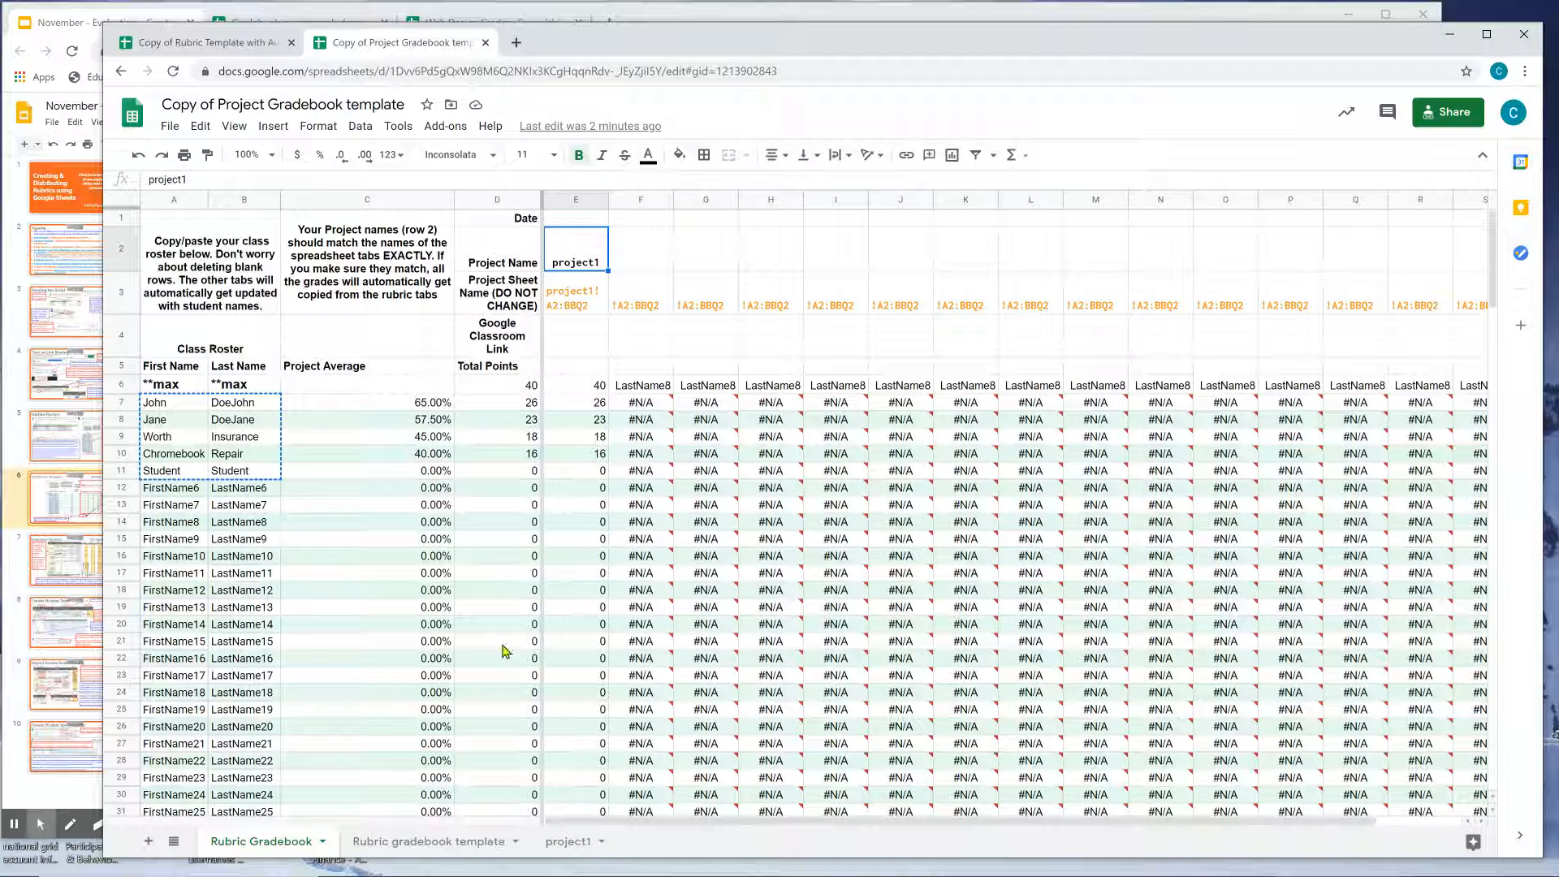
Duplicate the rubric gradebook template sheet and name the copy project2.
right_click(421, 841)
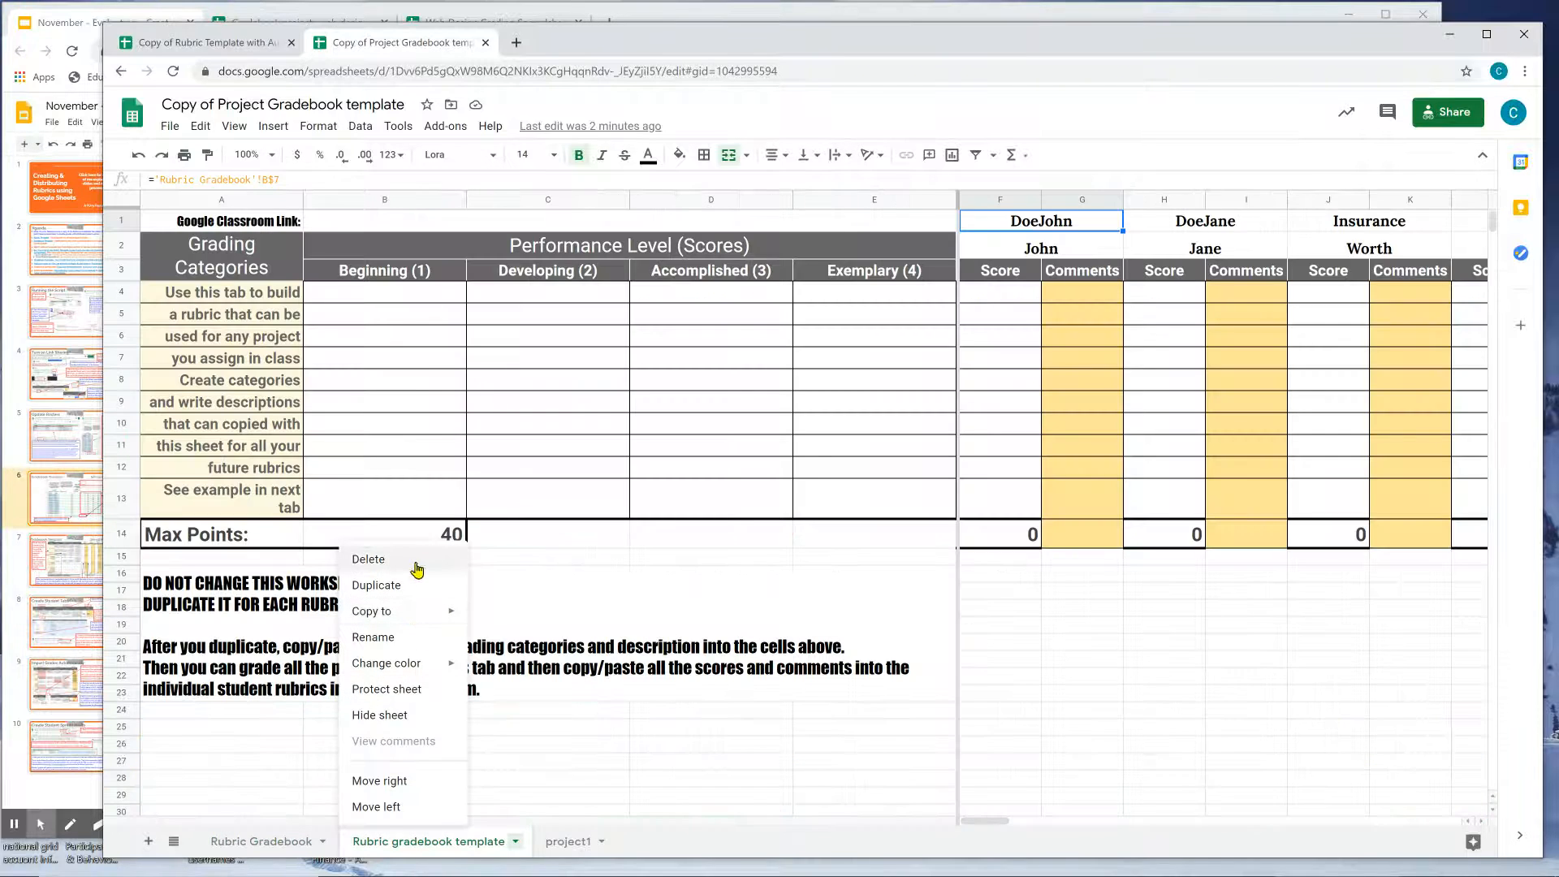
double_click(684, 847)
text(project2)
key(Return)
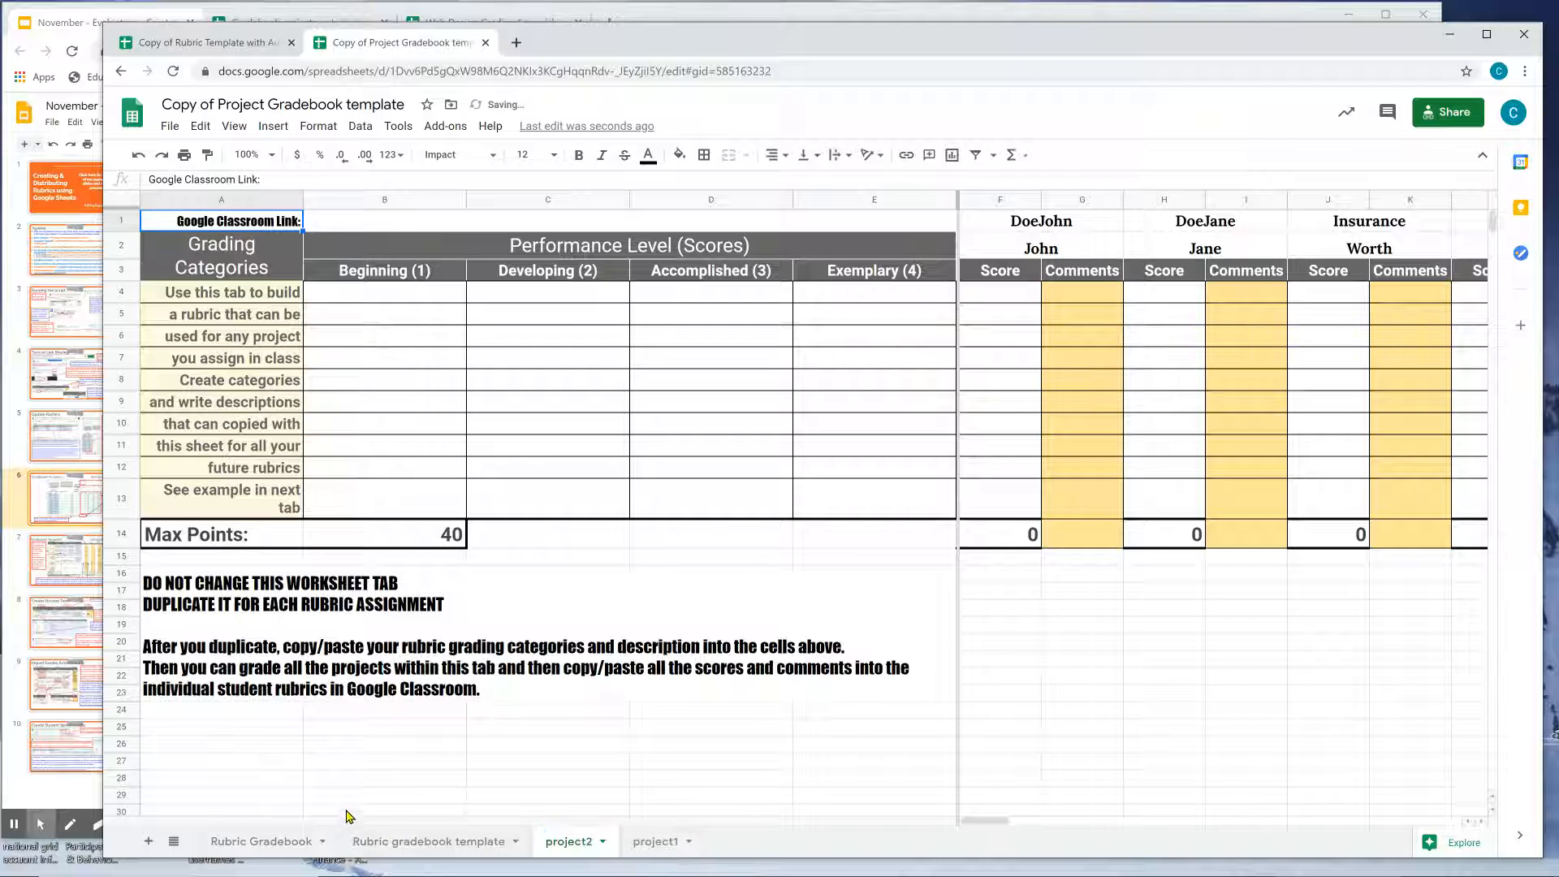
Enter project2 as the second project name in F2 and check its score in F7.
click(268, 841)
click(644, 256)
text(project2)
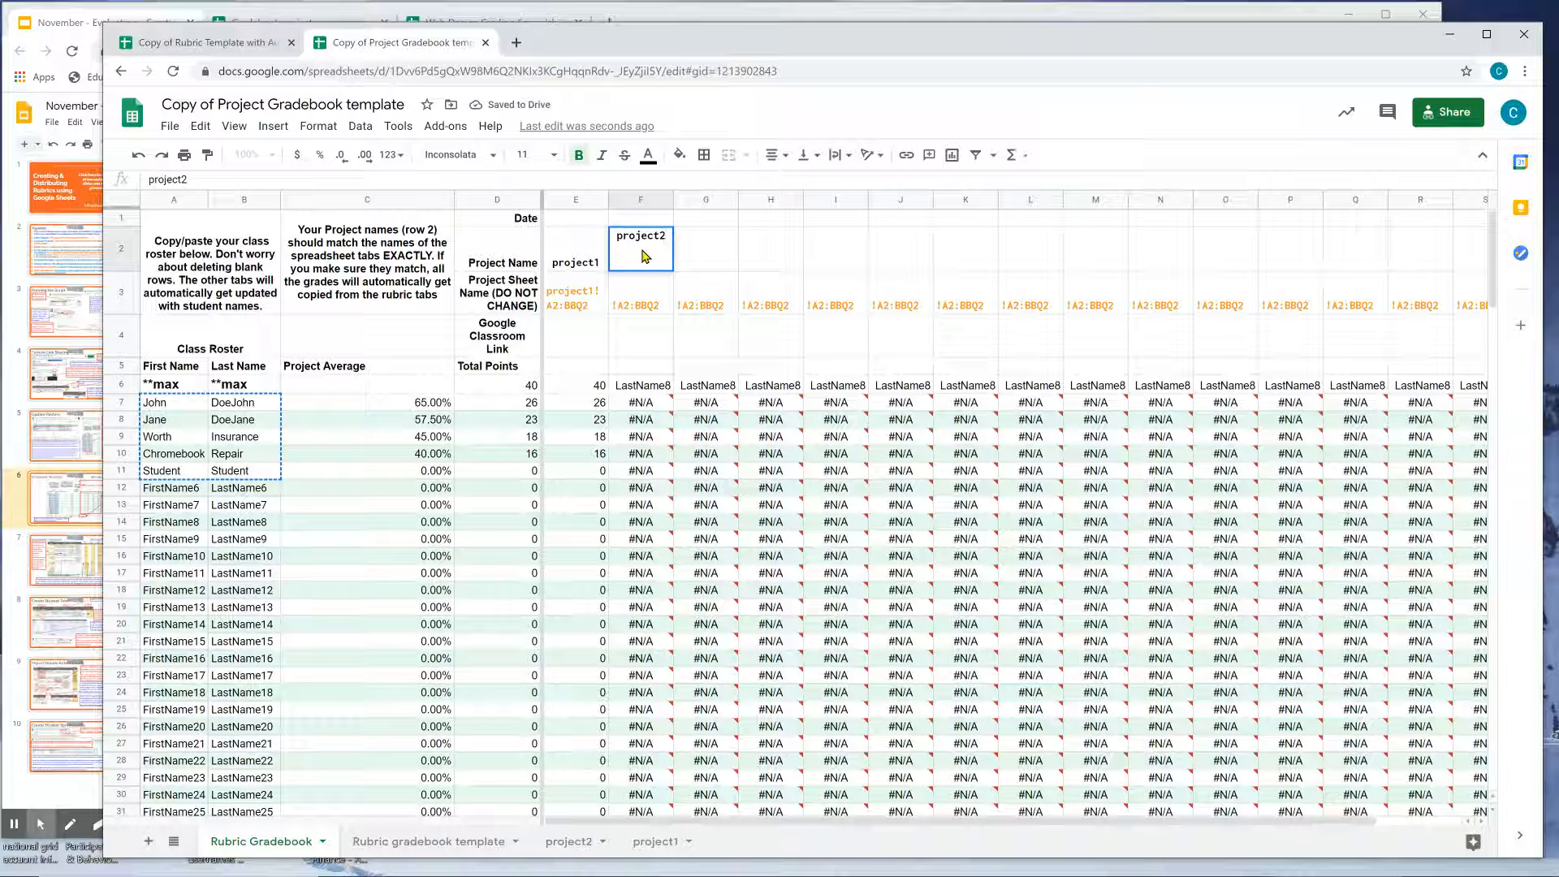
key(Return)
click(649, 403)
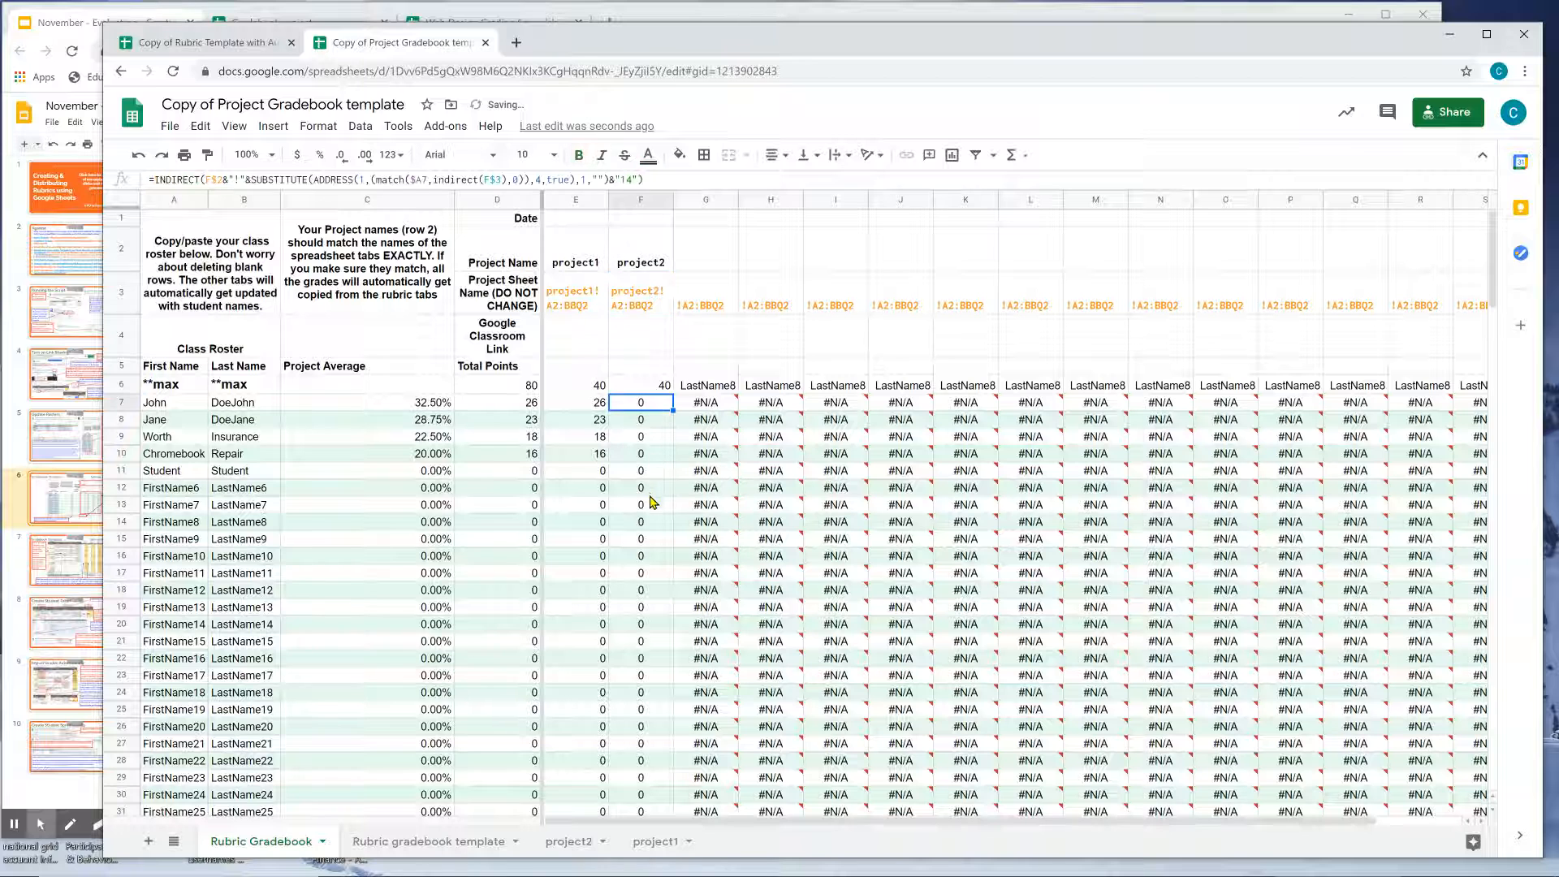
Inspect the student name headers on the project2 rubric sheet.
click(576, 841)
drag(983, 821, 945, 812)
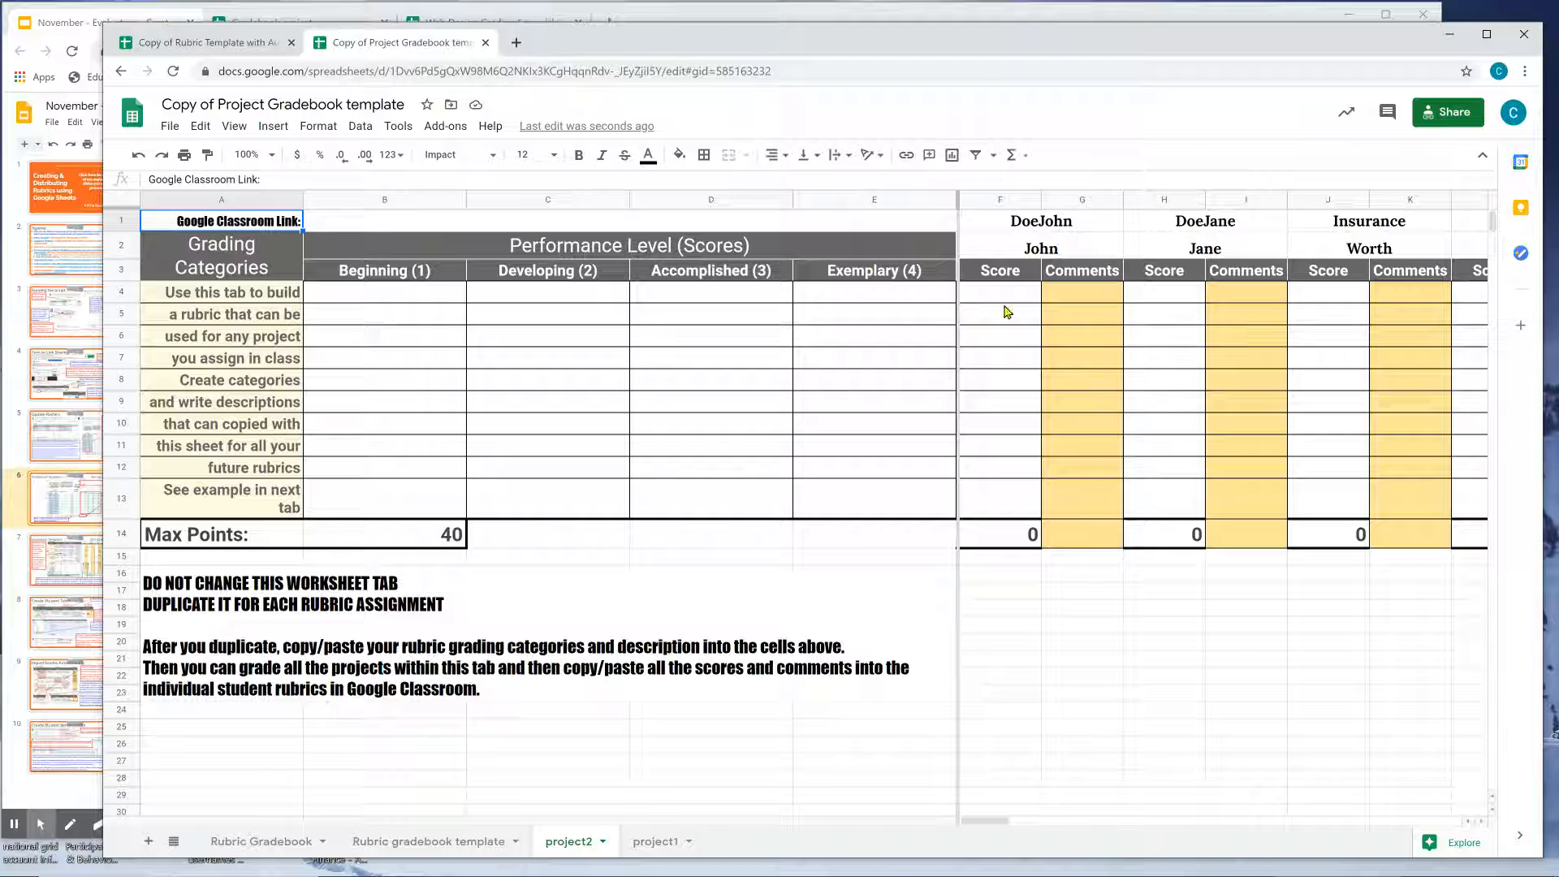
click(1055, 230)
click(1201, 222)
click(1320, 205)
click(1307, 227)
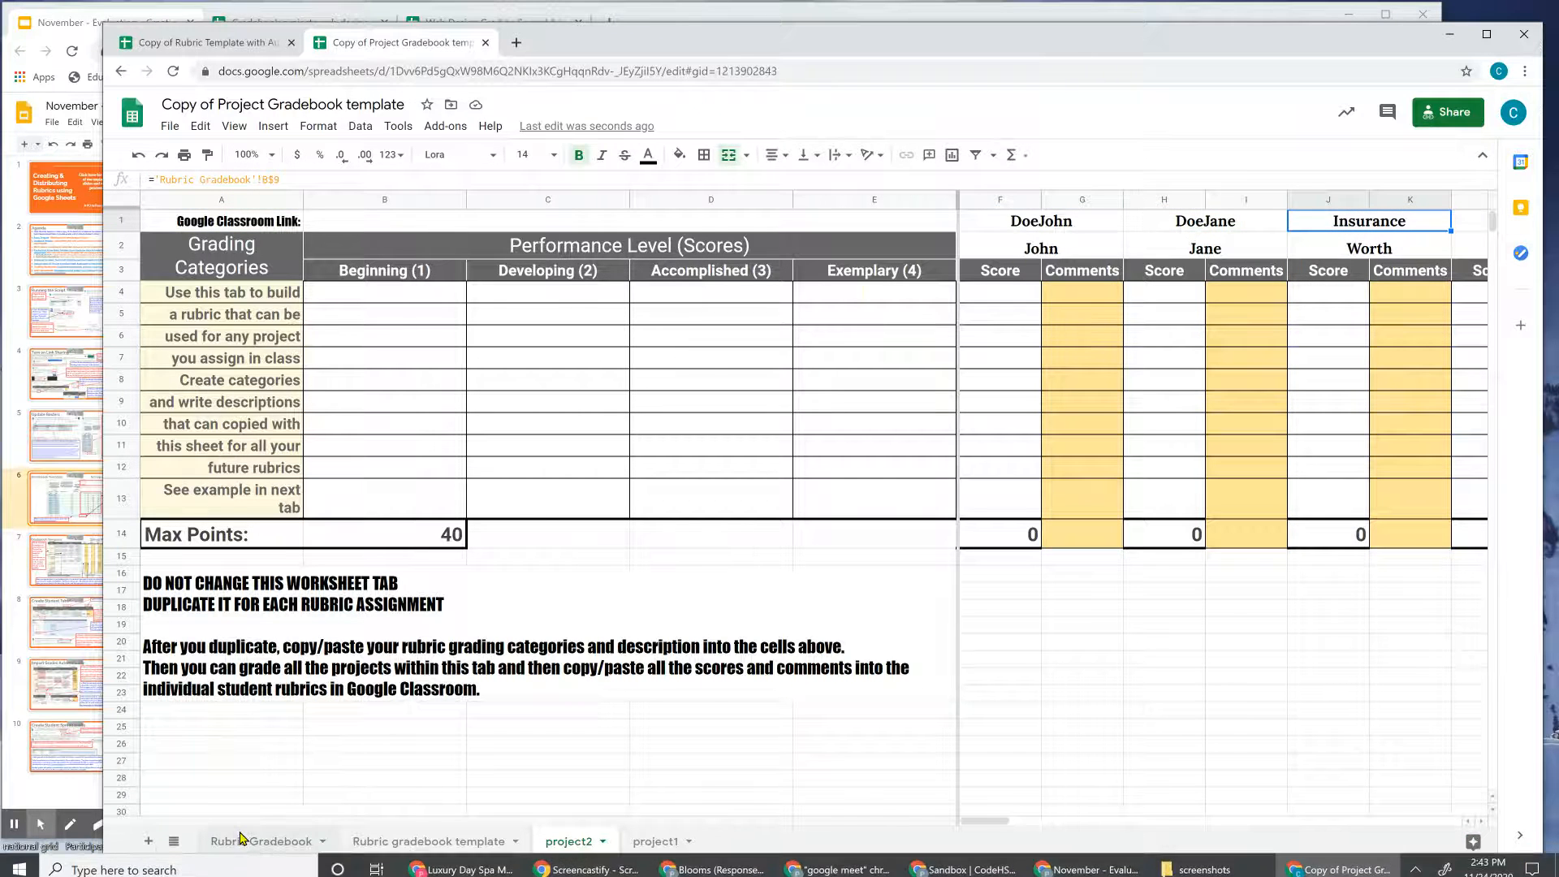
click(260, 841)
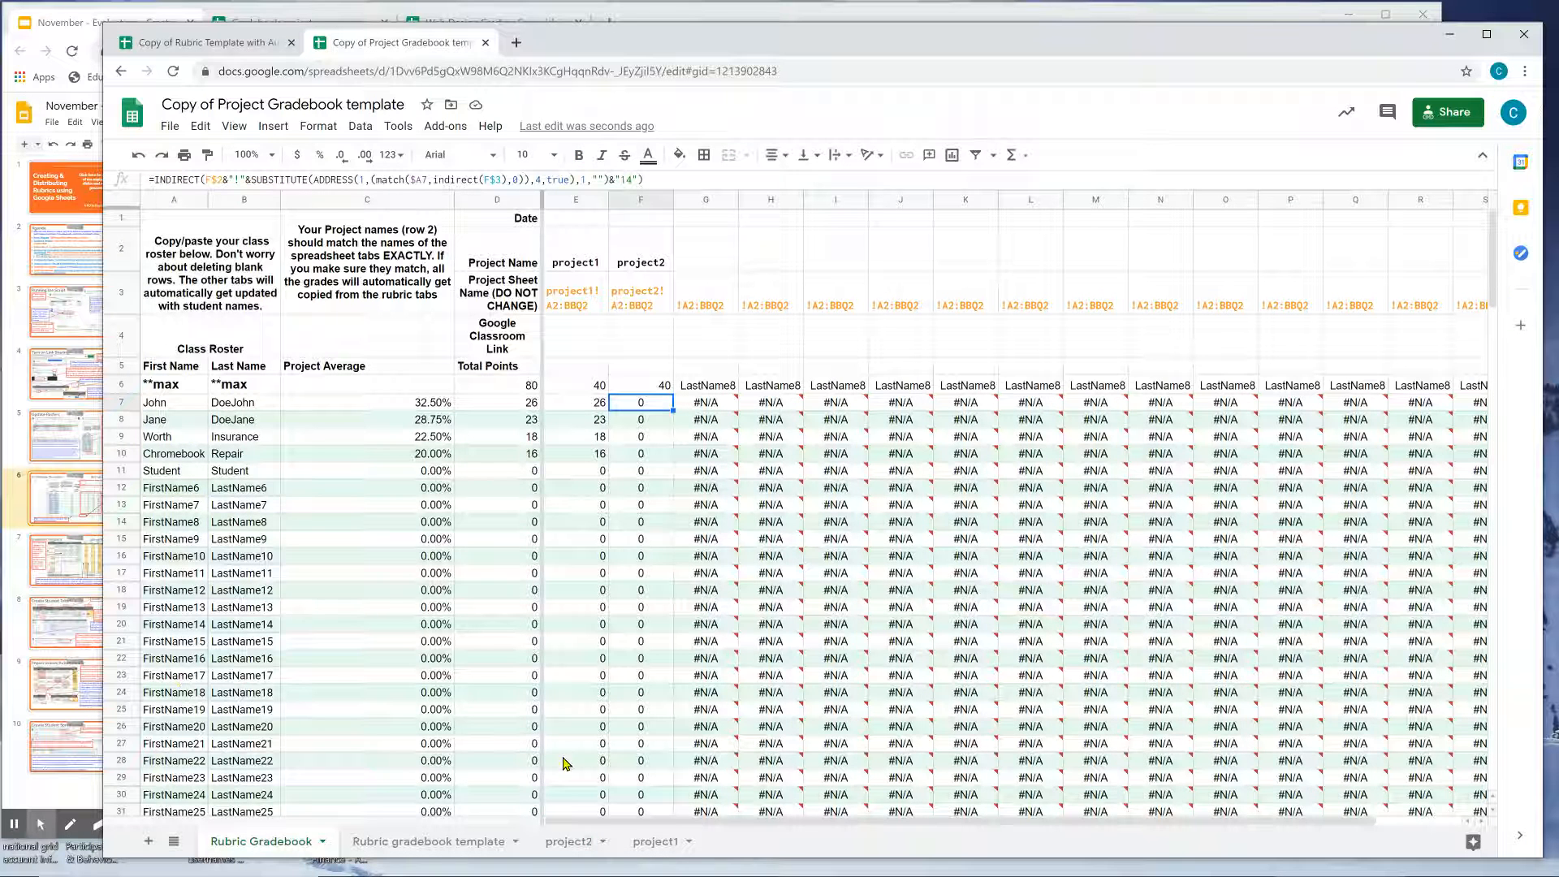
Delete the project2 sheet and clear project2 from F2 on the Rubric Gradebook.
click(569, 841)
right_click(568, 841)
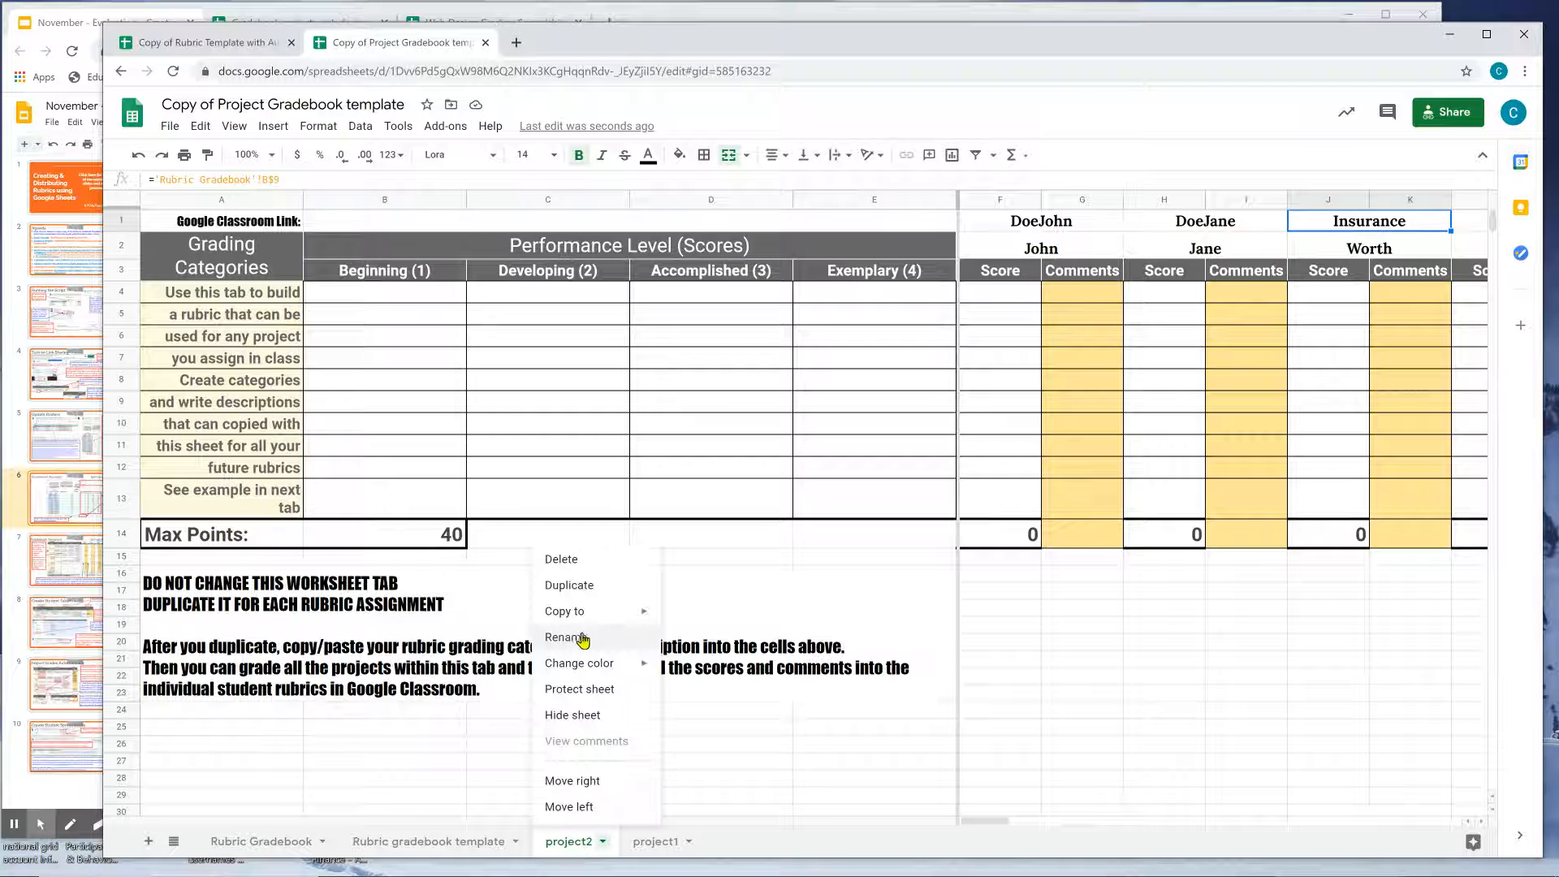
click(589, 562)
key(Return)
click(299, 846)
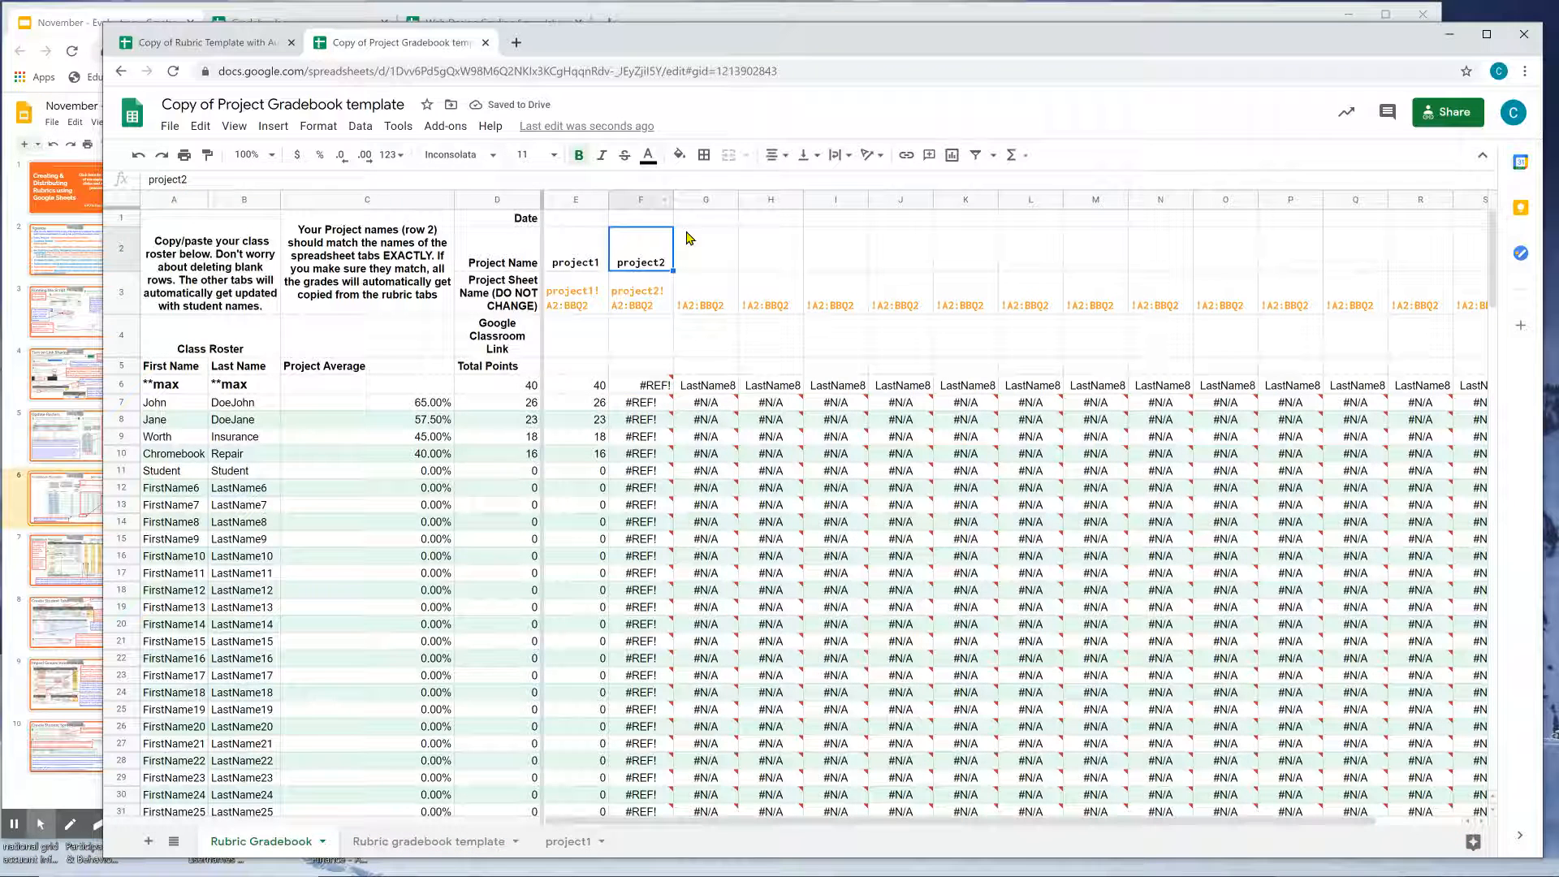
key(Delete)
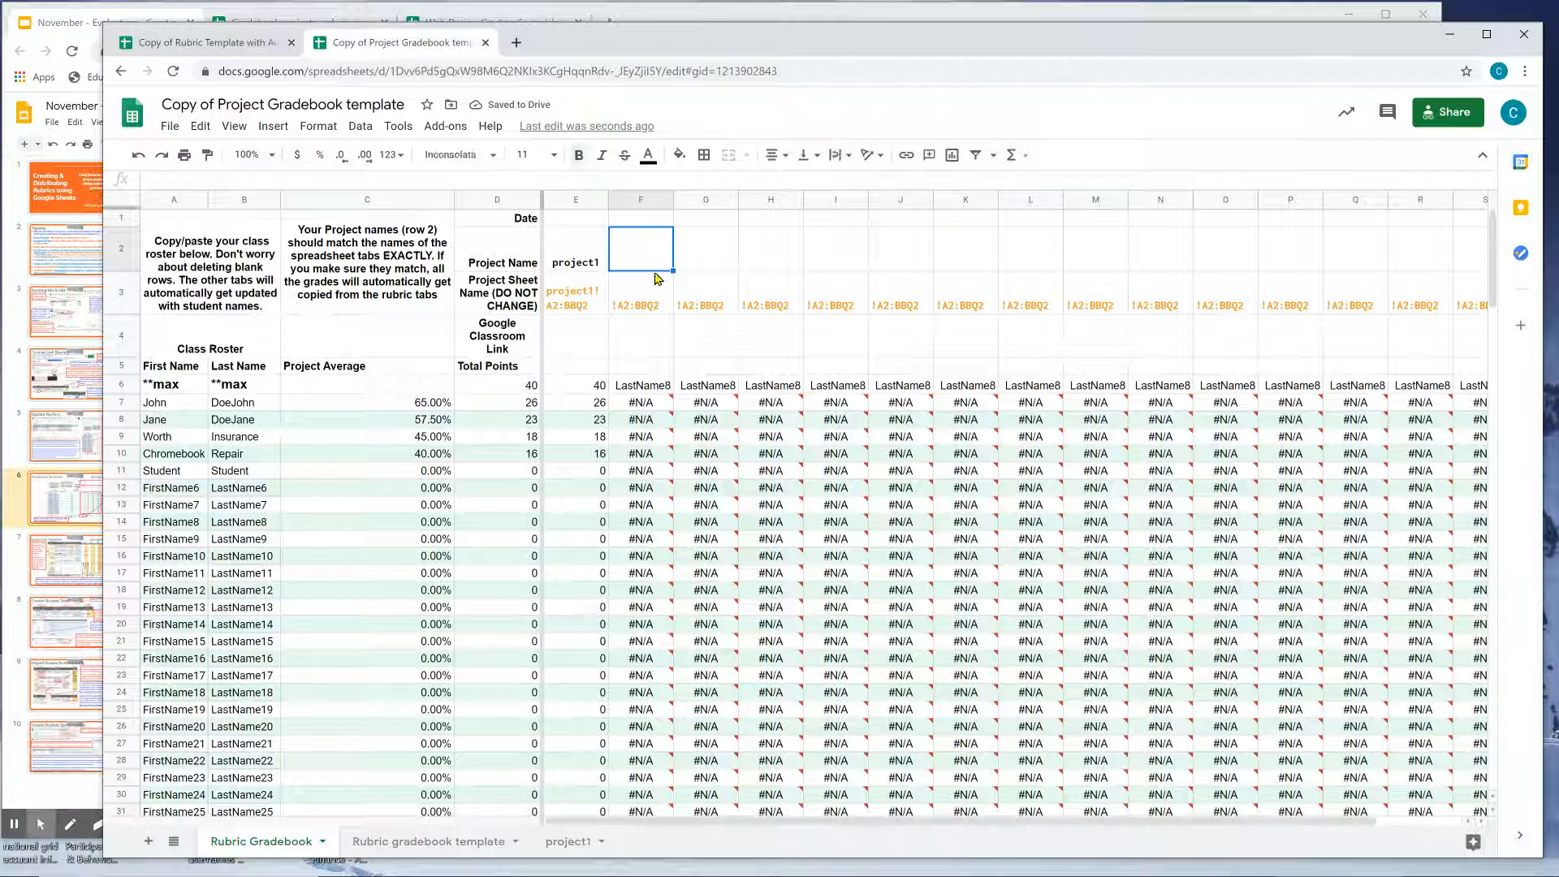
Check the project1 total formula, then point out the Classroom Behavior category and performance level headings.
click(594, 389)
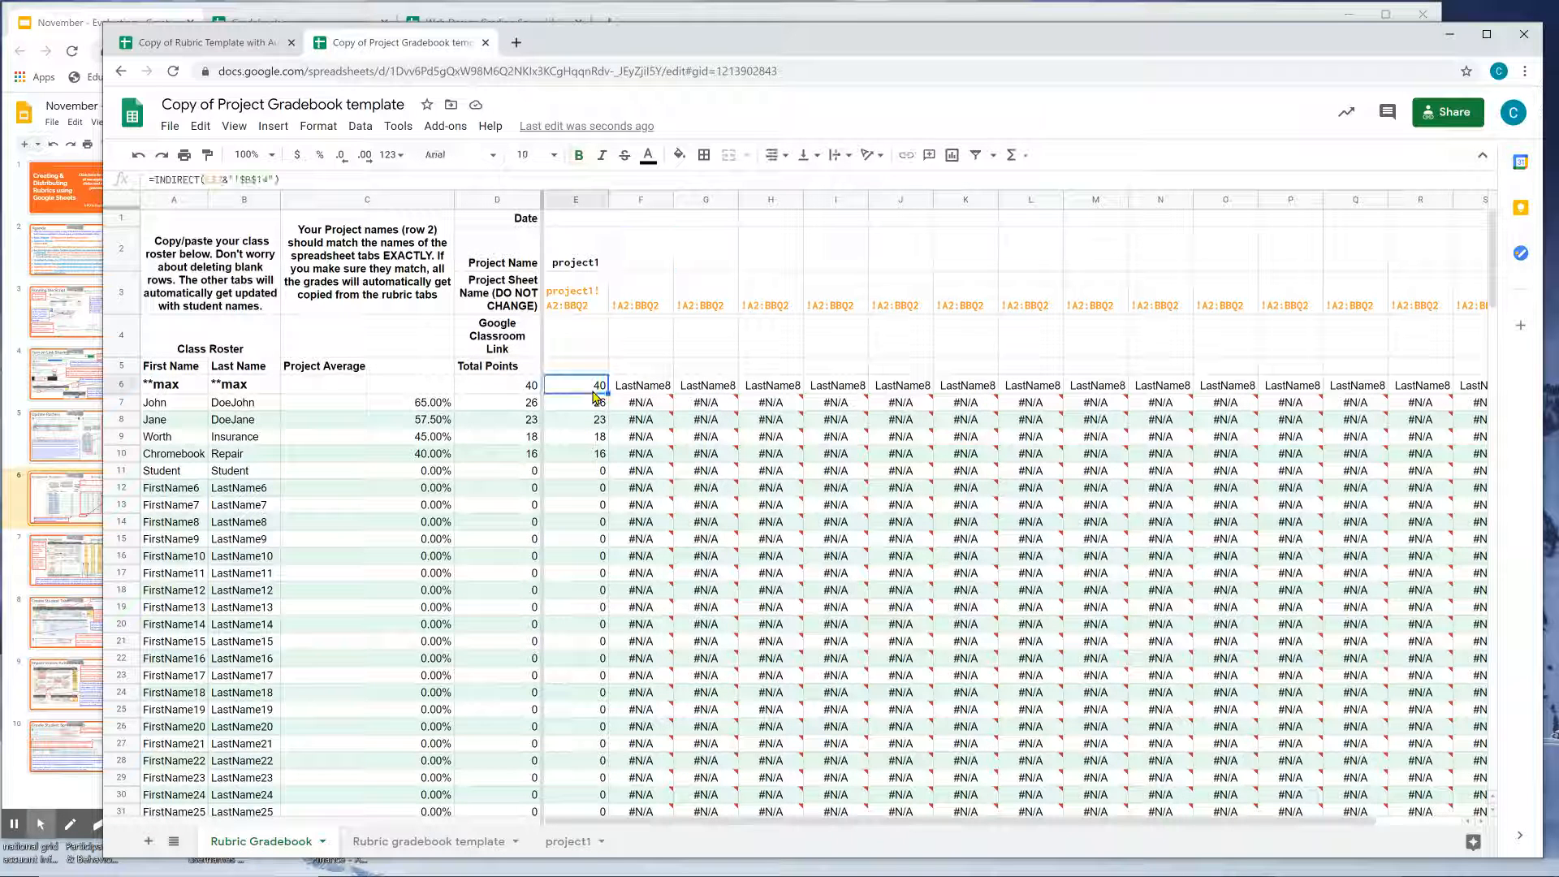
click(568, 841)
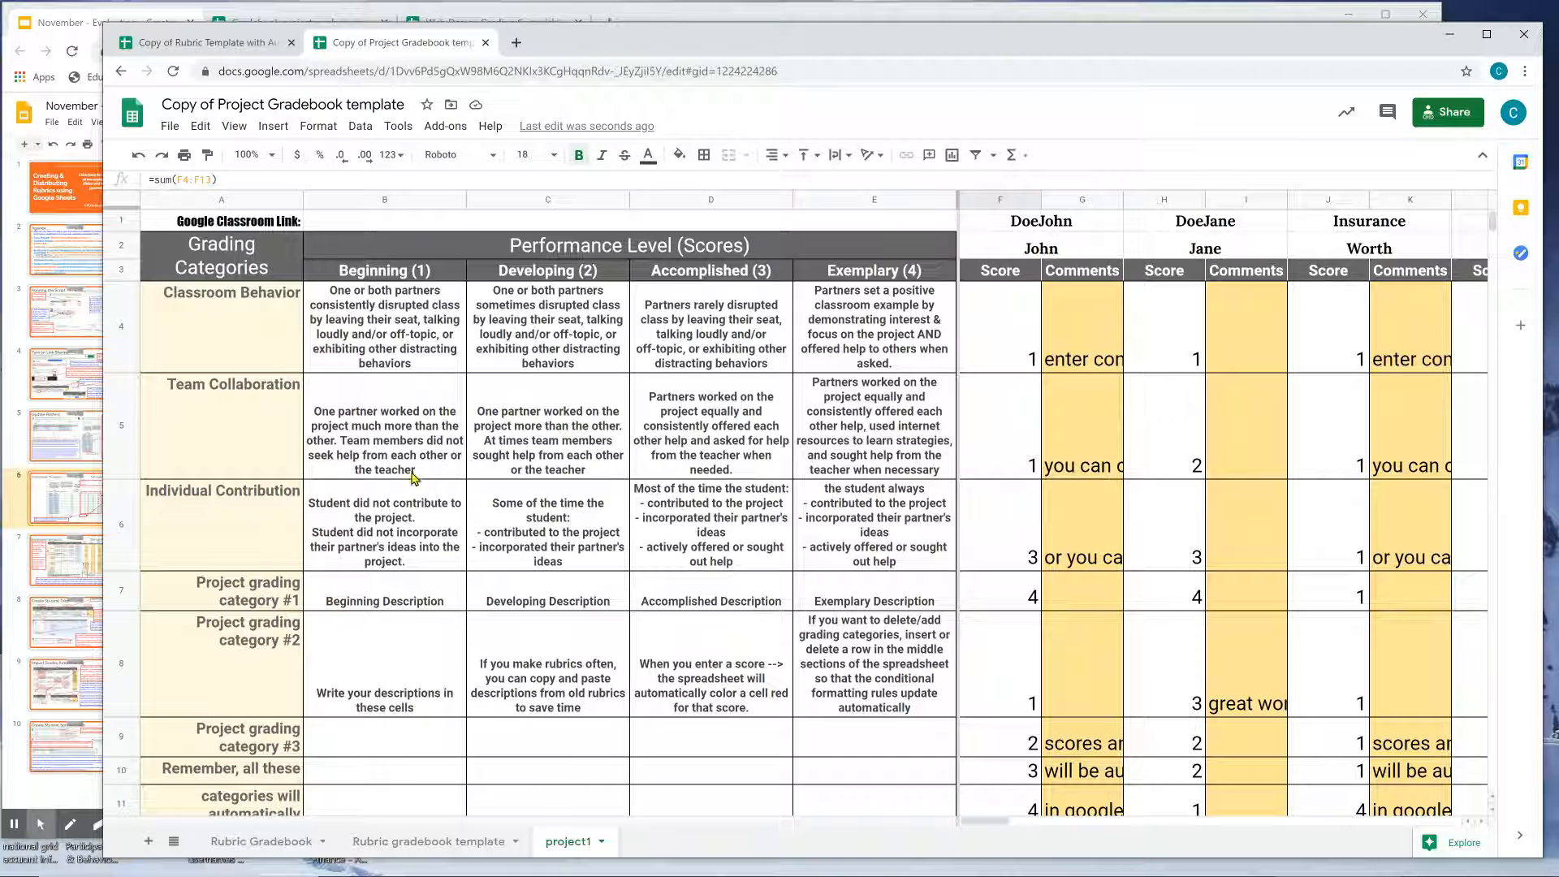
click(268, 325)
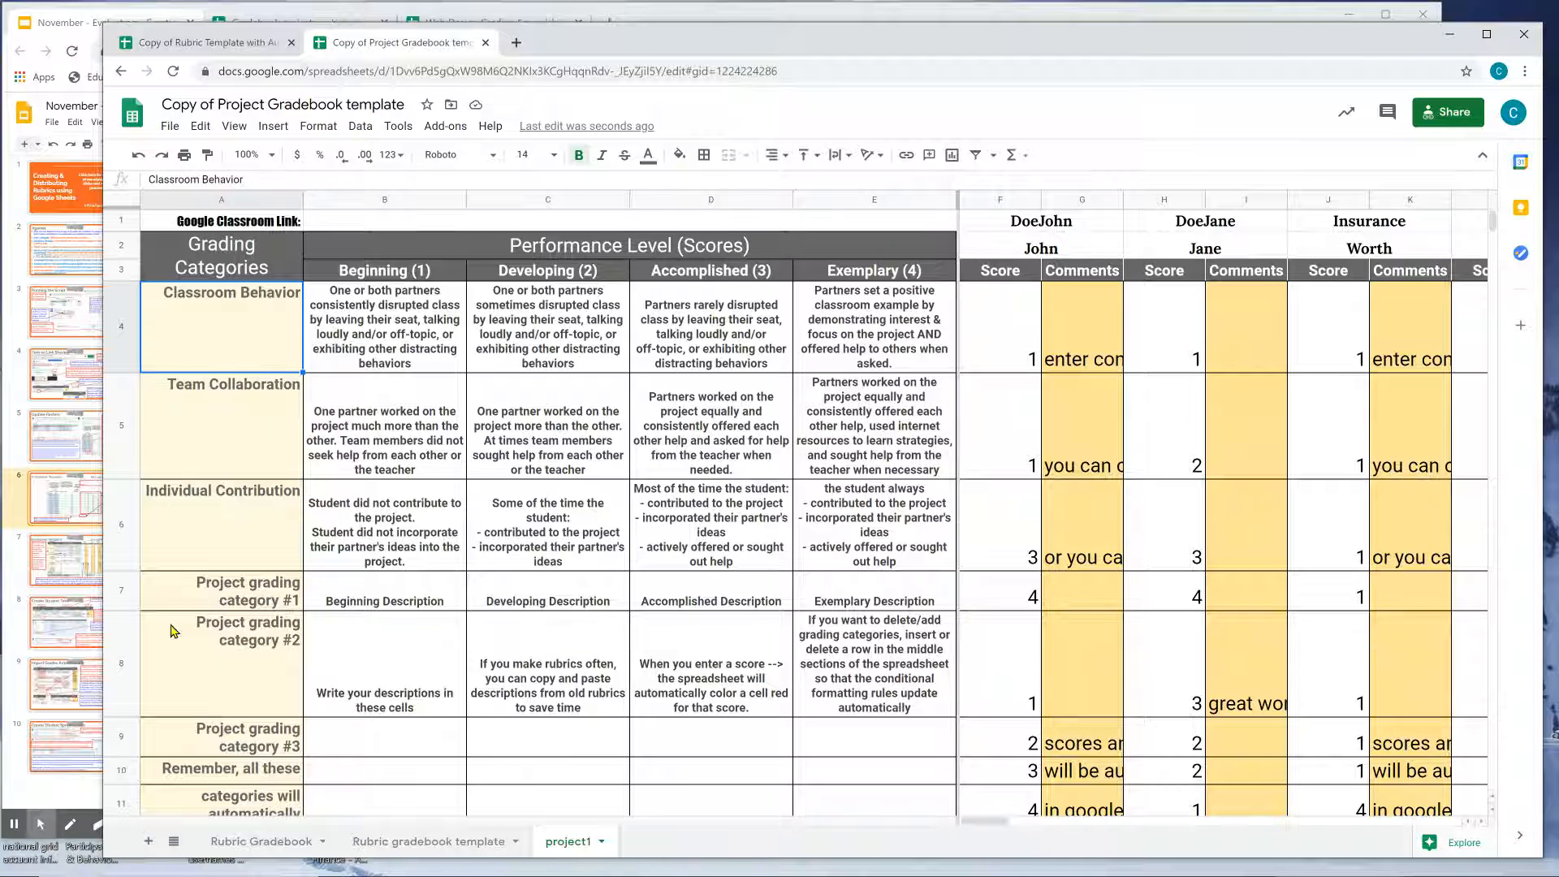
click(840, 278)
click(669, 279)
click(546, 278)
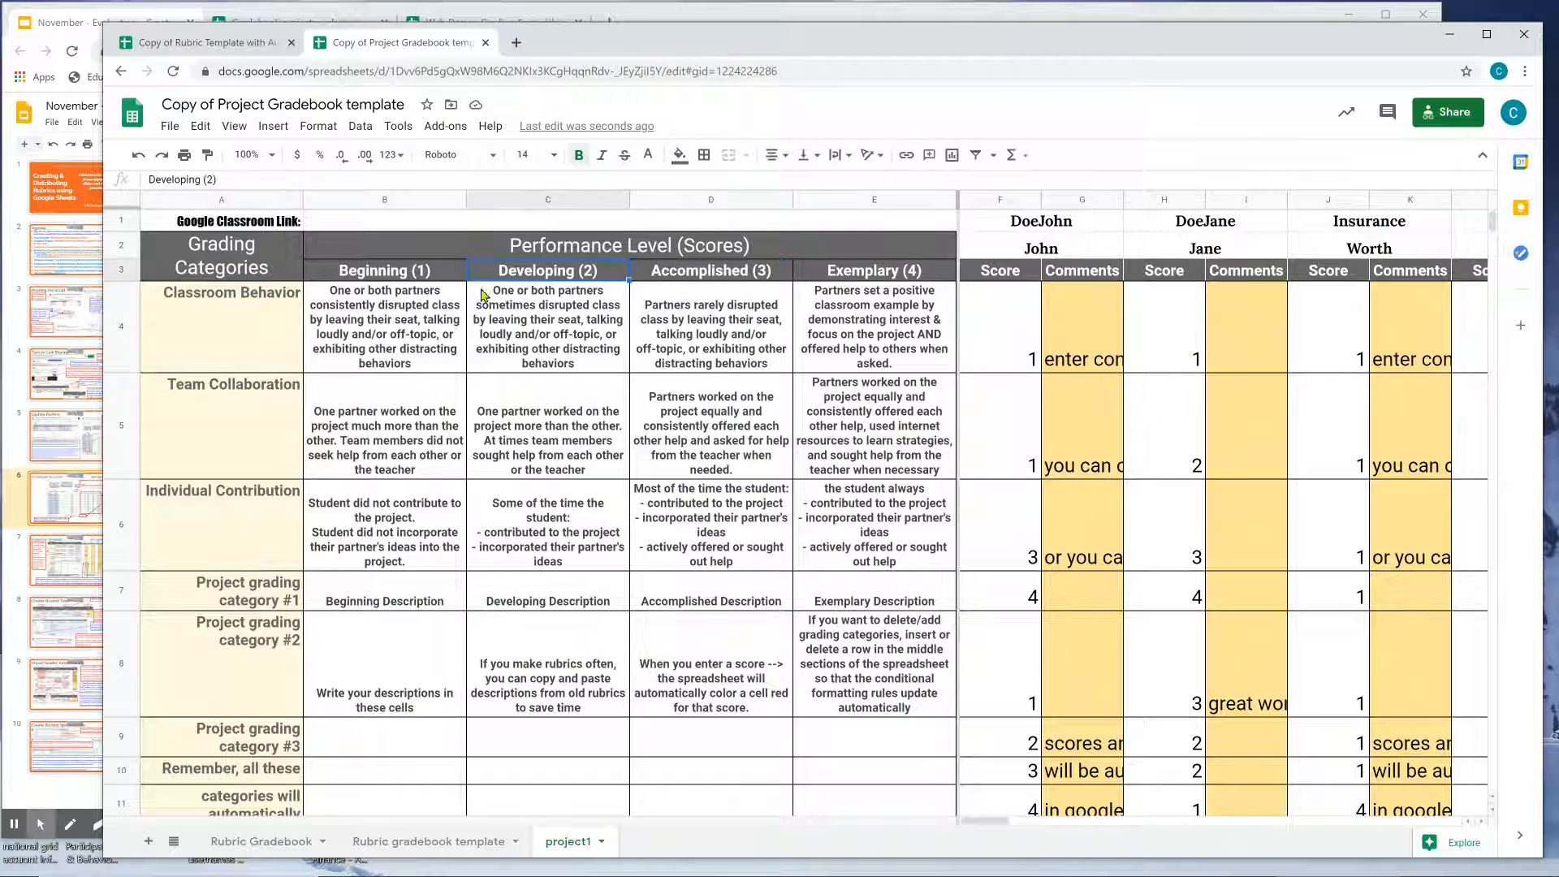
Point out each student's score cells on project1, down through the category #3 score.
click(1001, 344)
click(1011, 438)
click(1015, 552)
click(1015, 666)
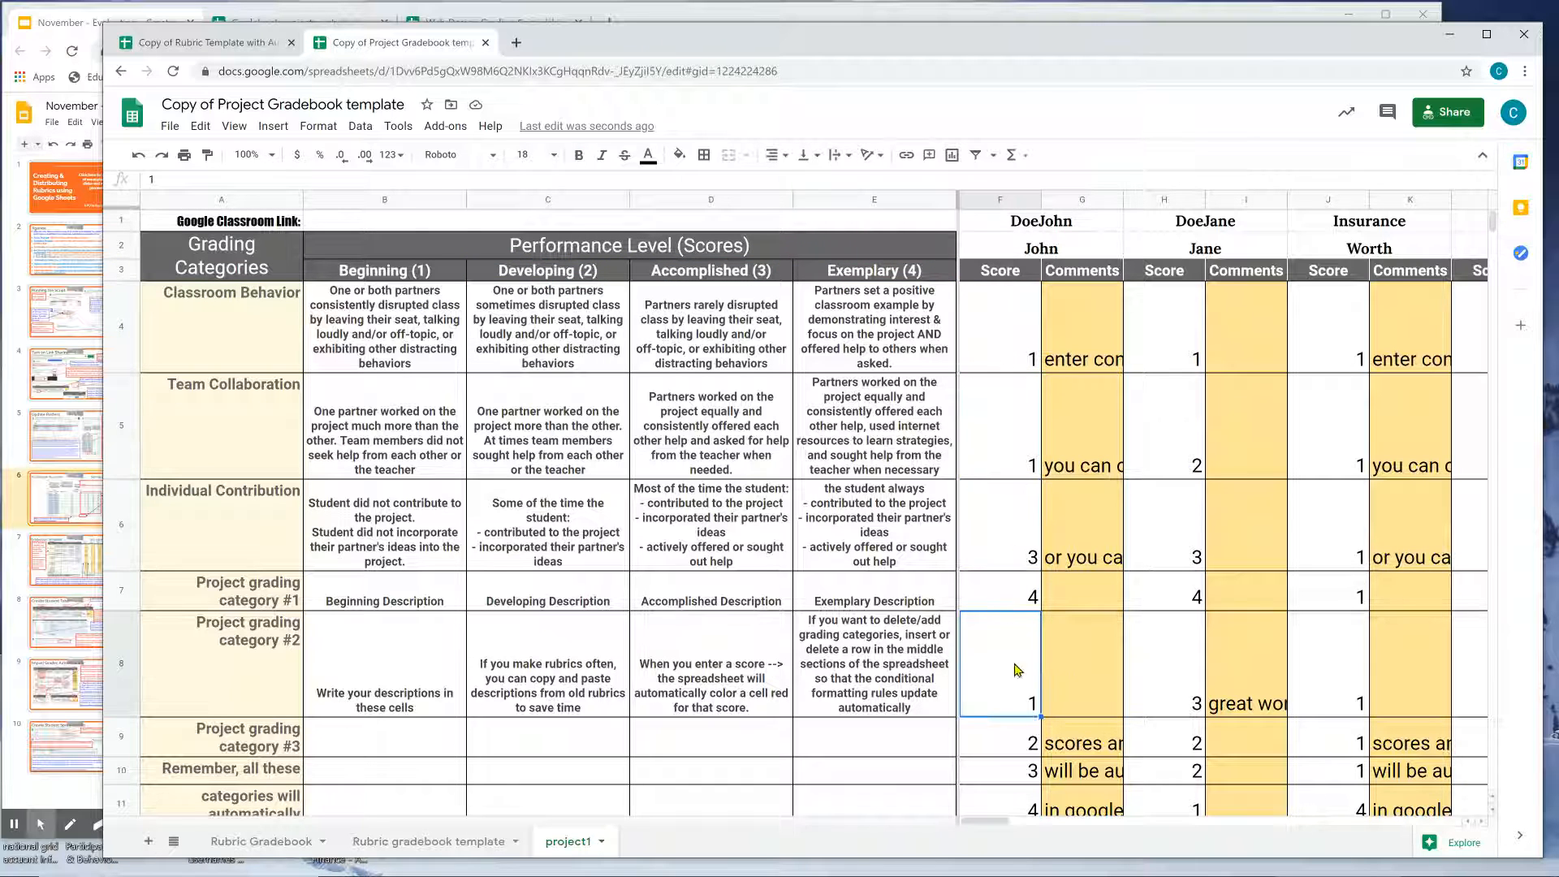
click(1007, 735)
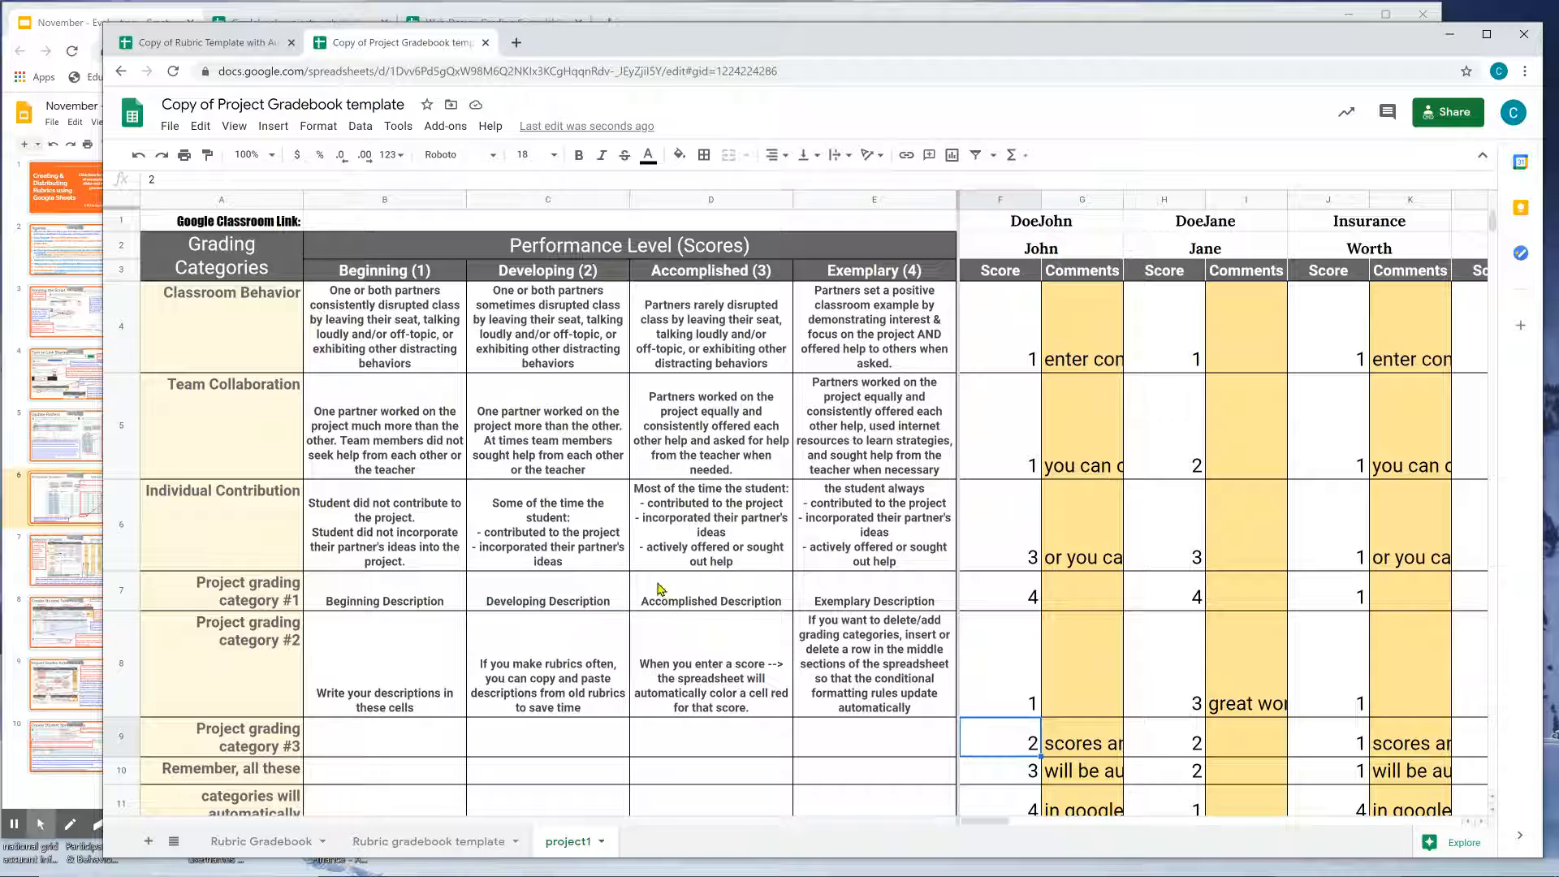
click(280, 352)
scroll(284, 362, down, 5)
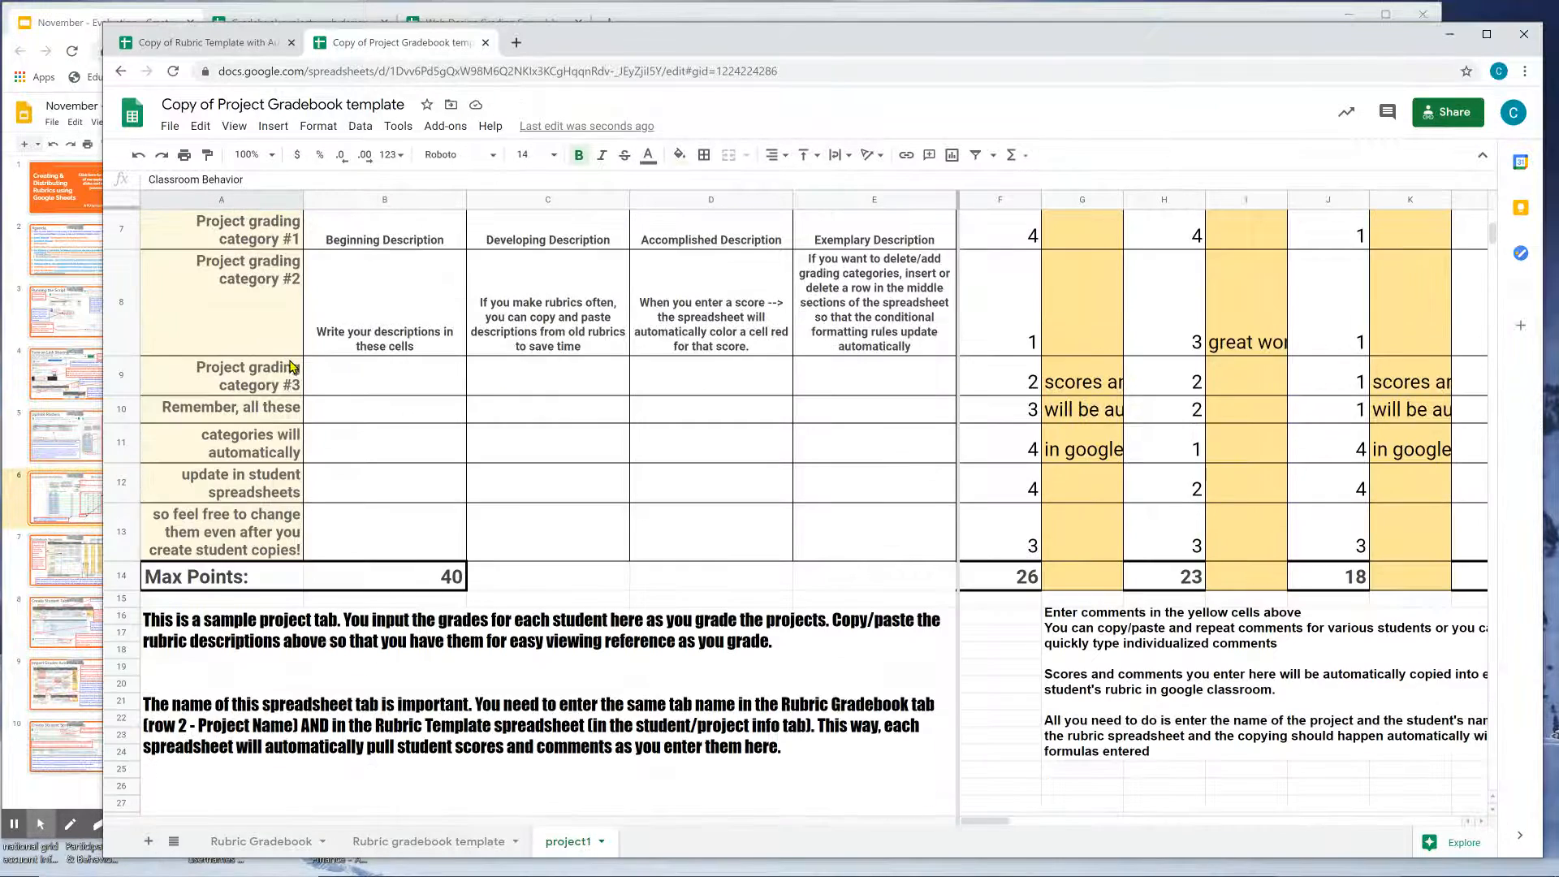
scroll(289, 366, up, 5)
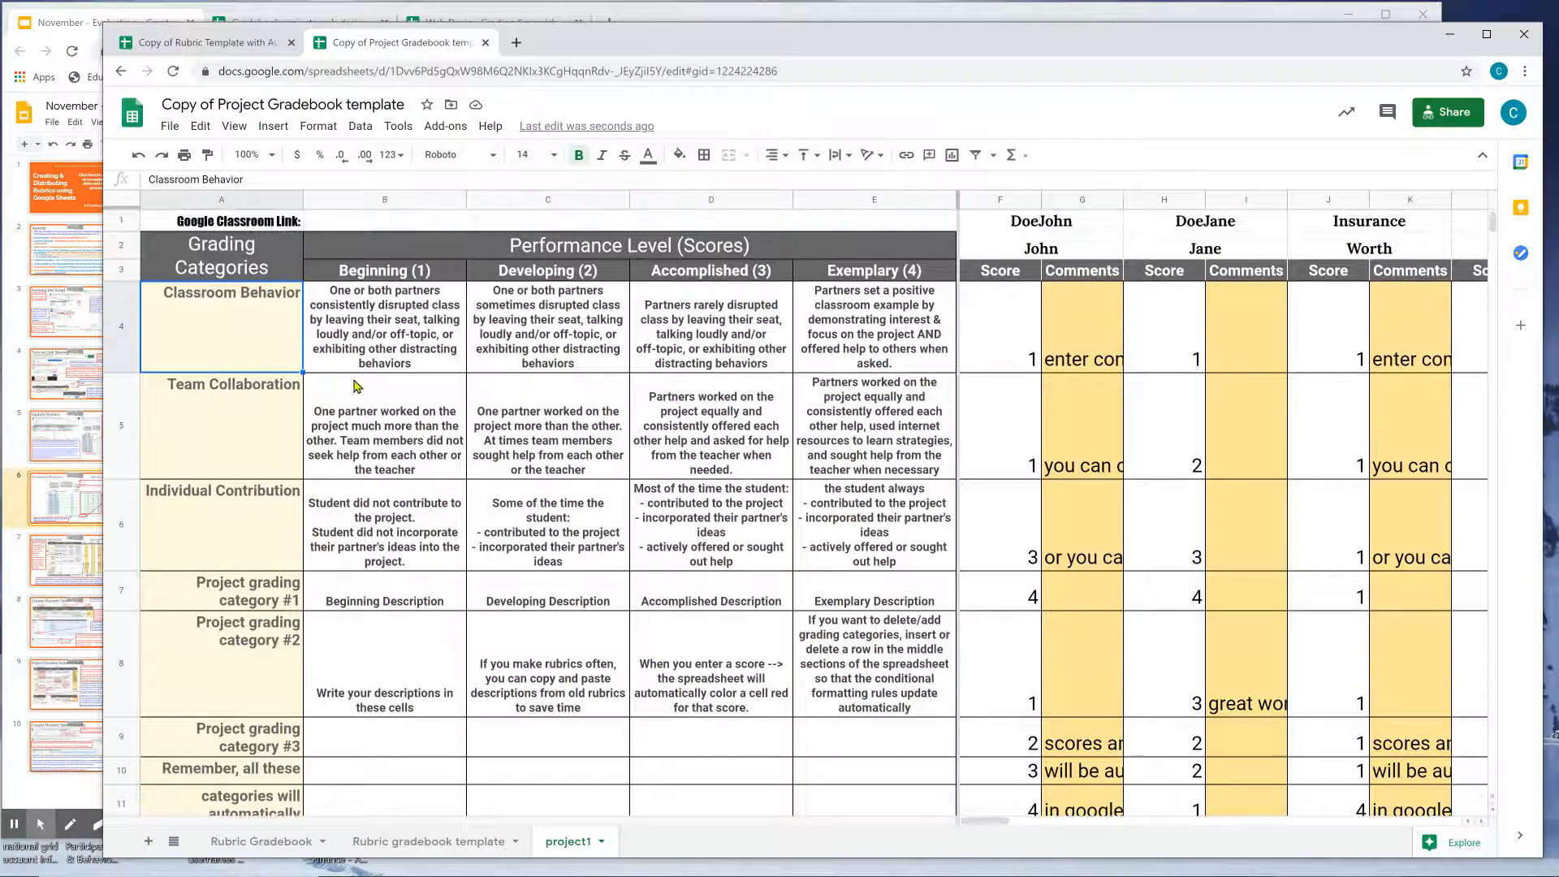
click(239, 49)
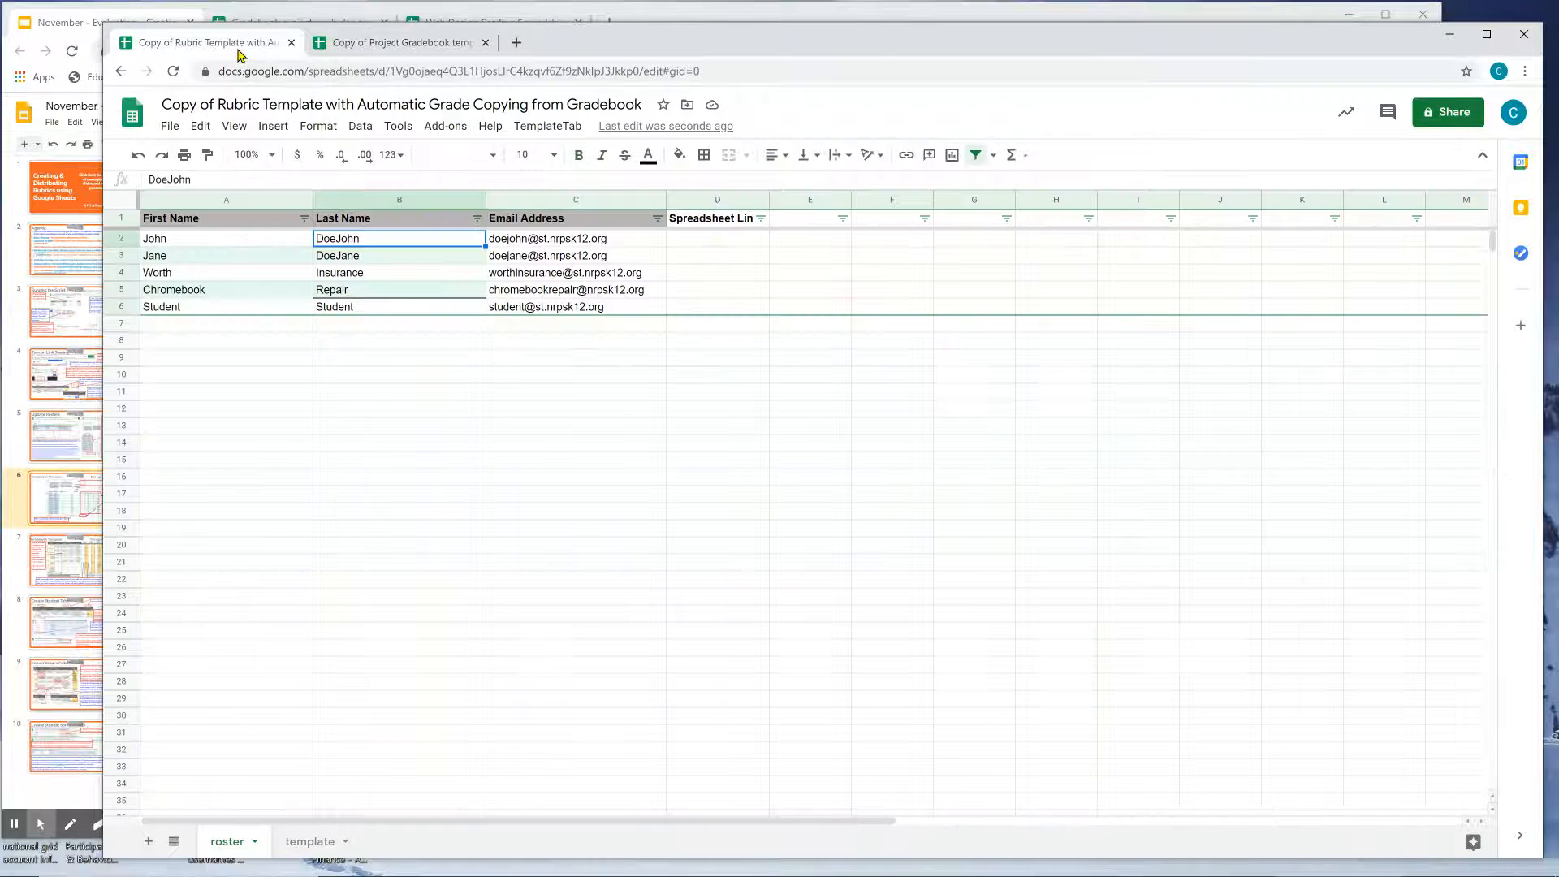
click(312, 842)
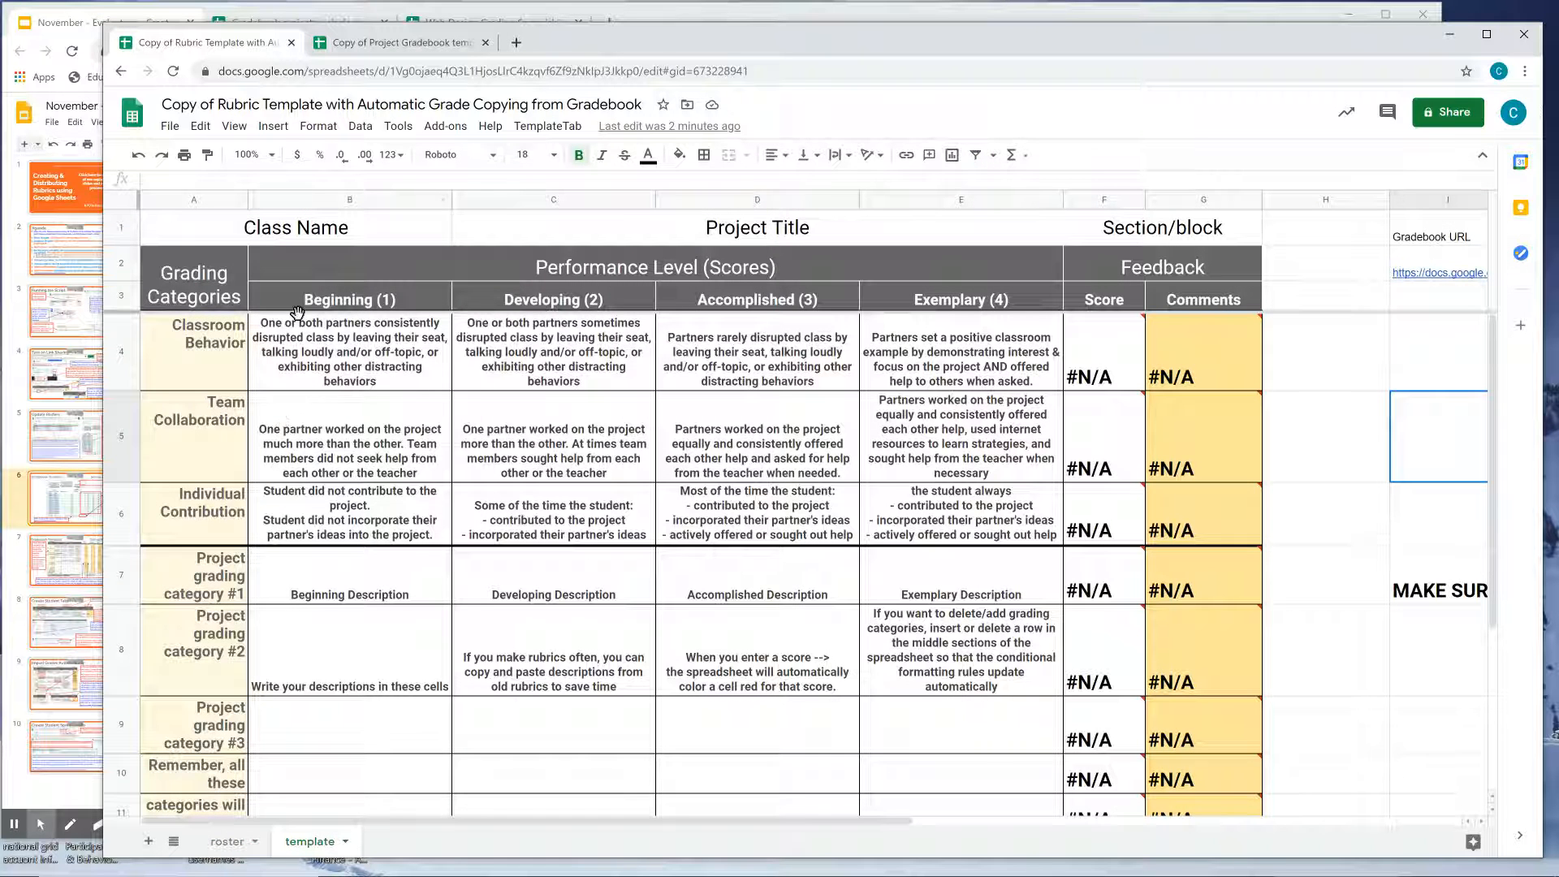
click(328, 375)
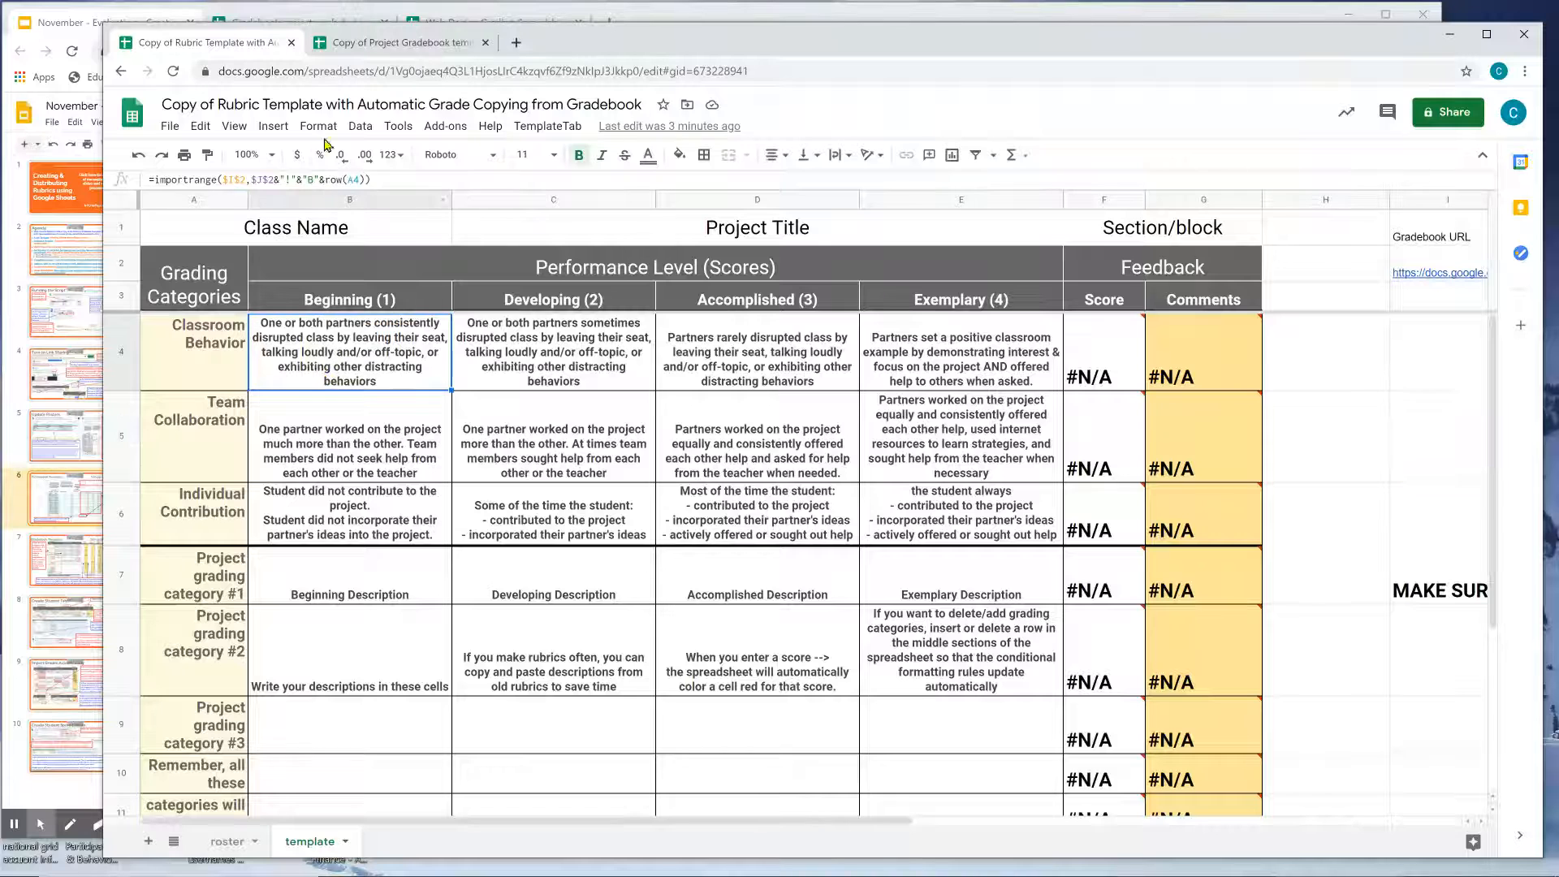
click(394, 46)
click(400, 311)
text(CHANGE)
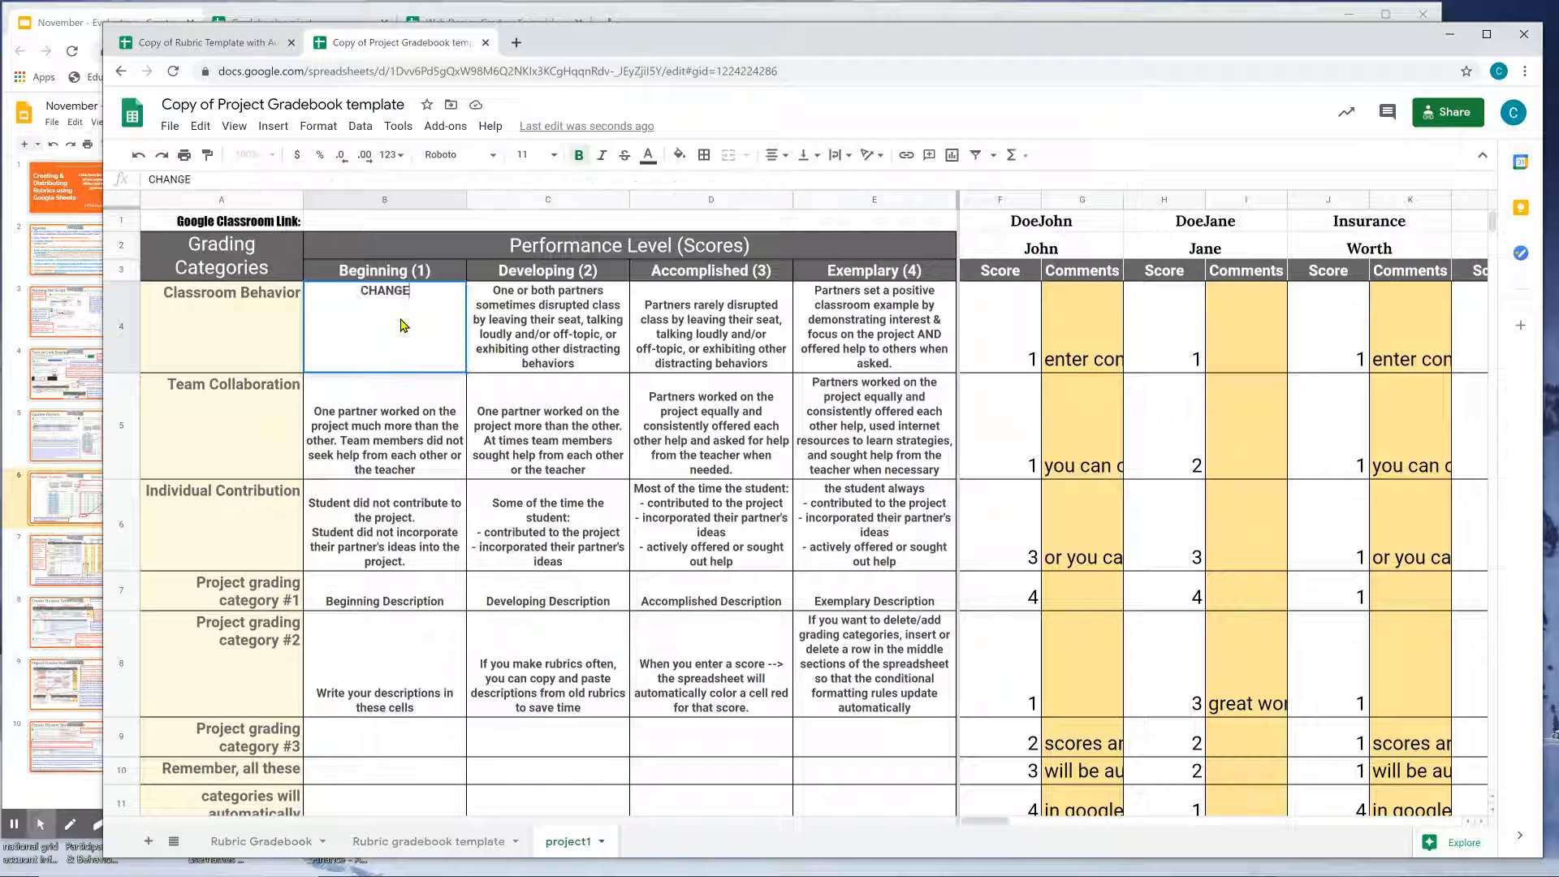
key(Return)
click(383, 324)
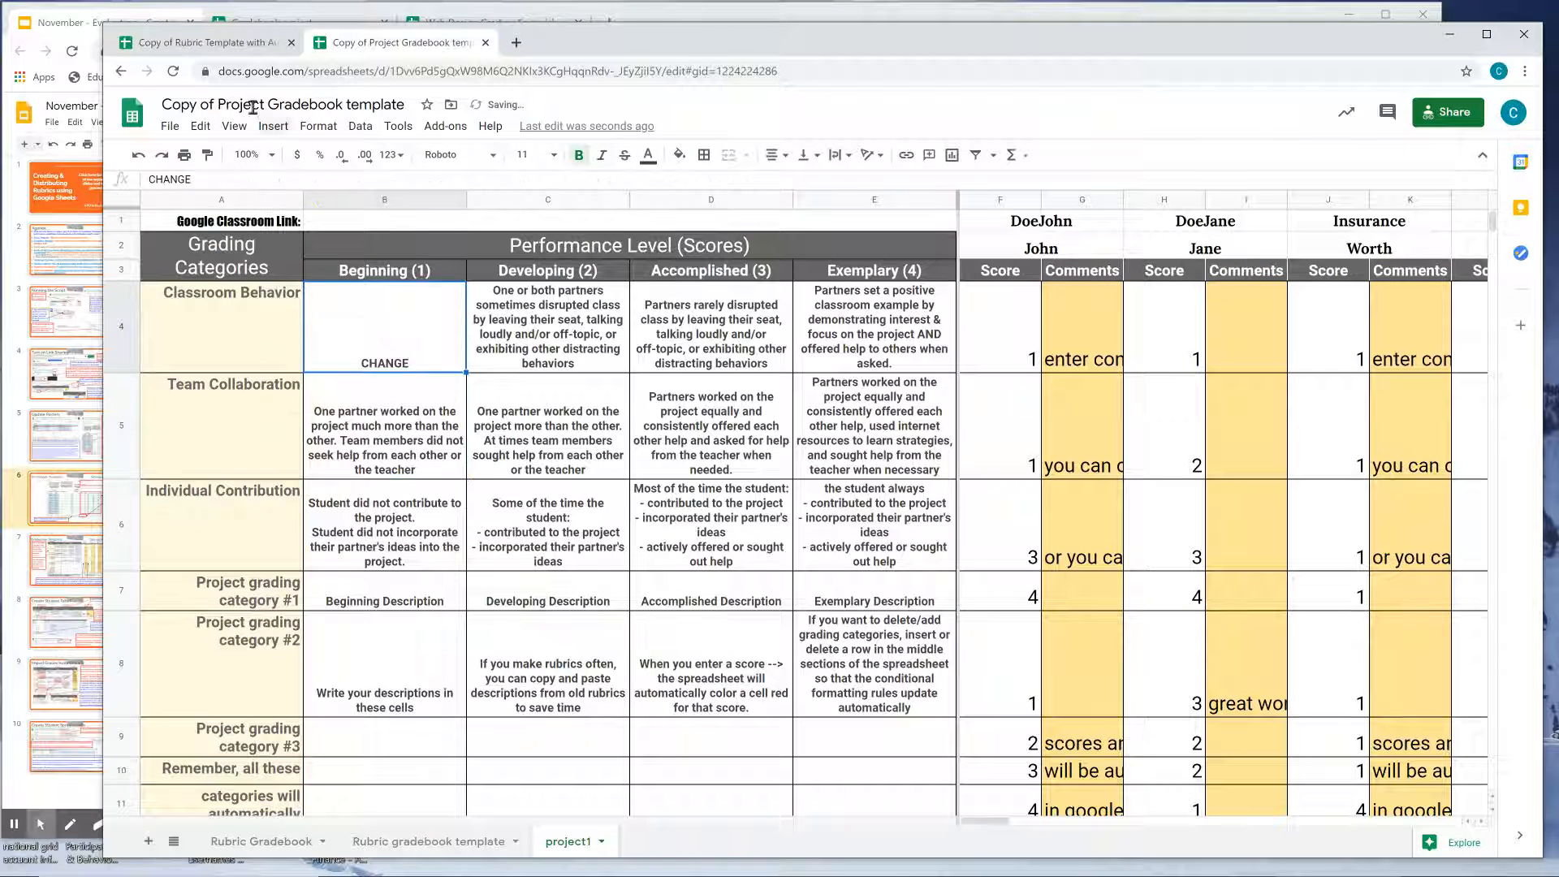
click(241, 45)
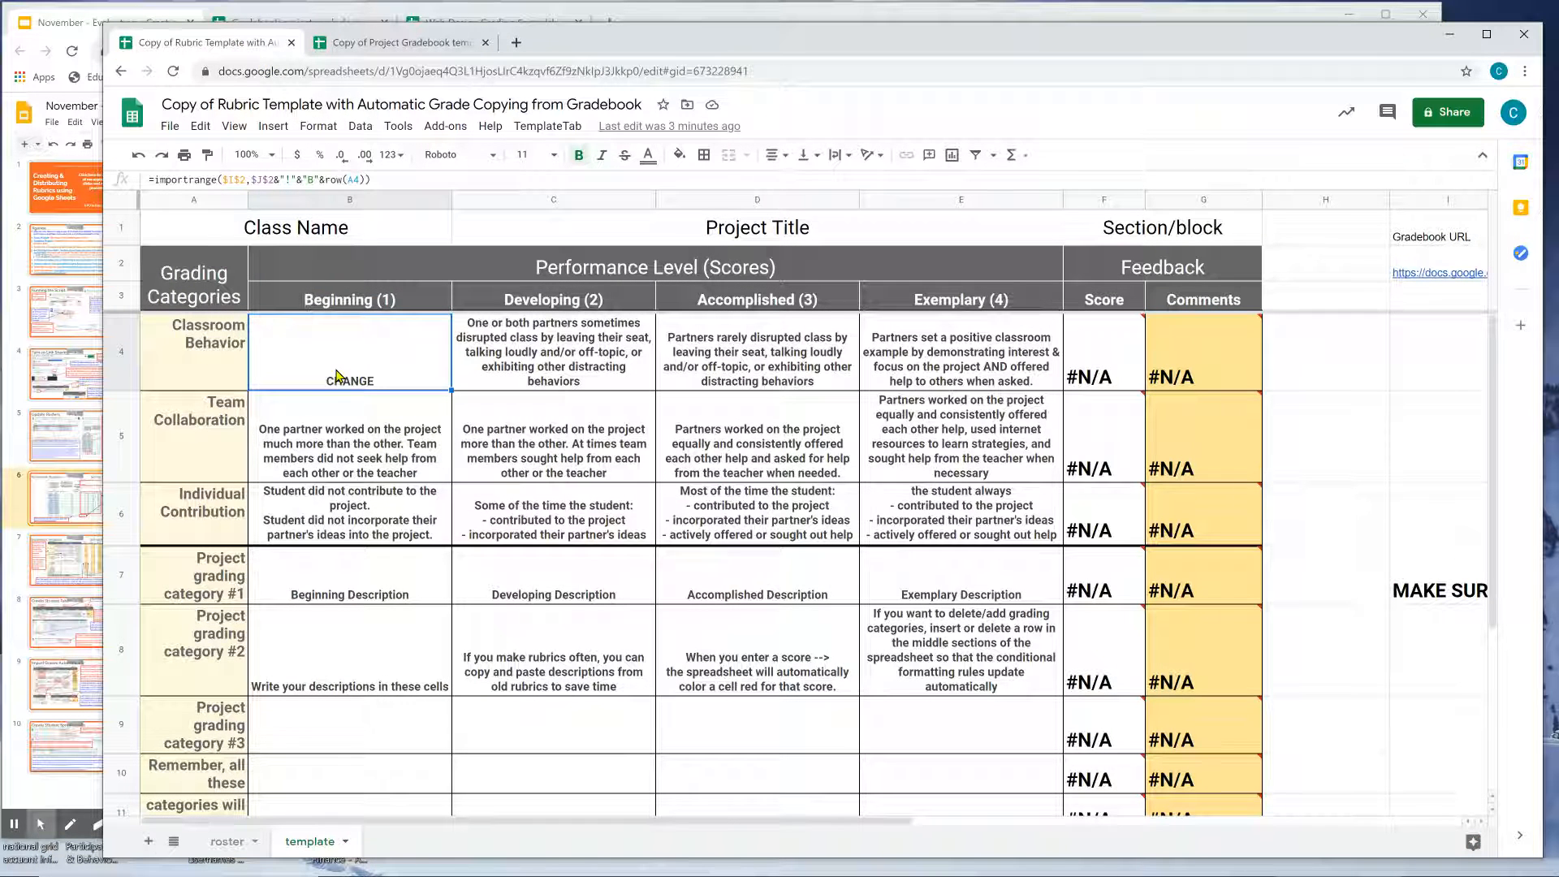
click(348, 423)
click(347, 326)
click(437, 47)
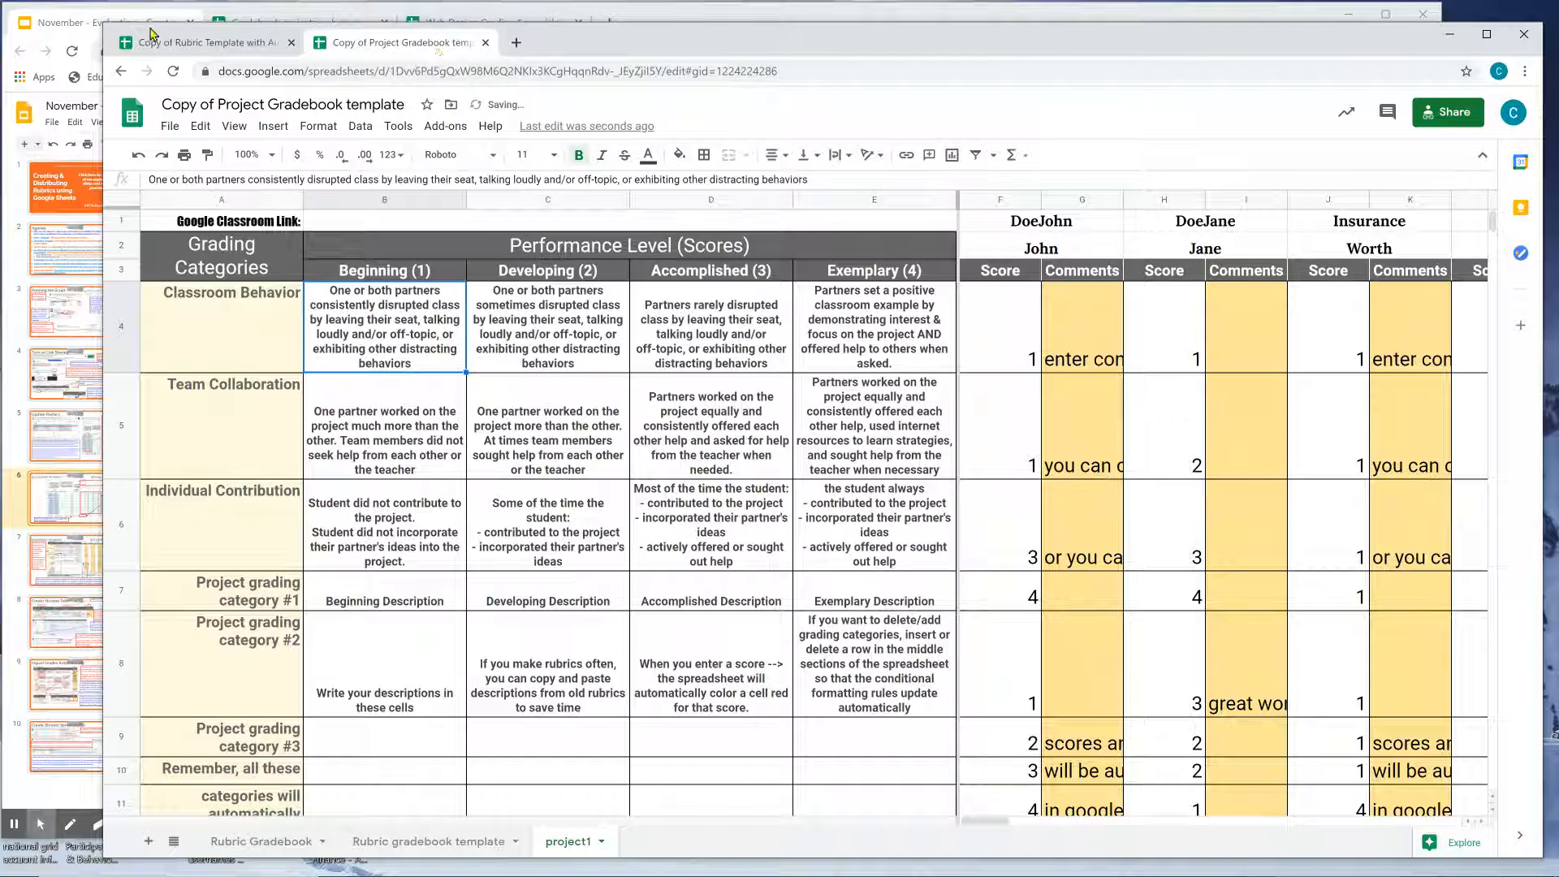
click(172, 47)
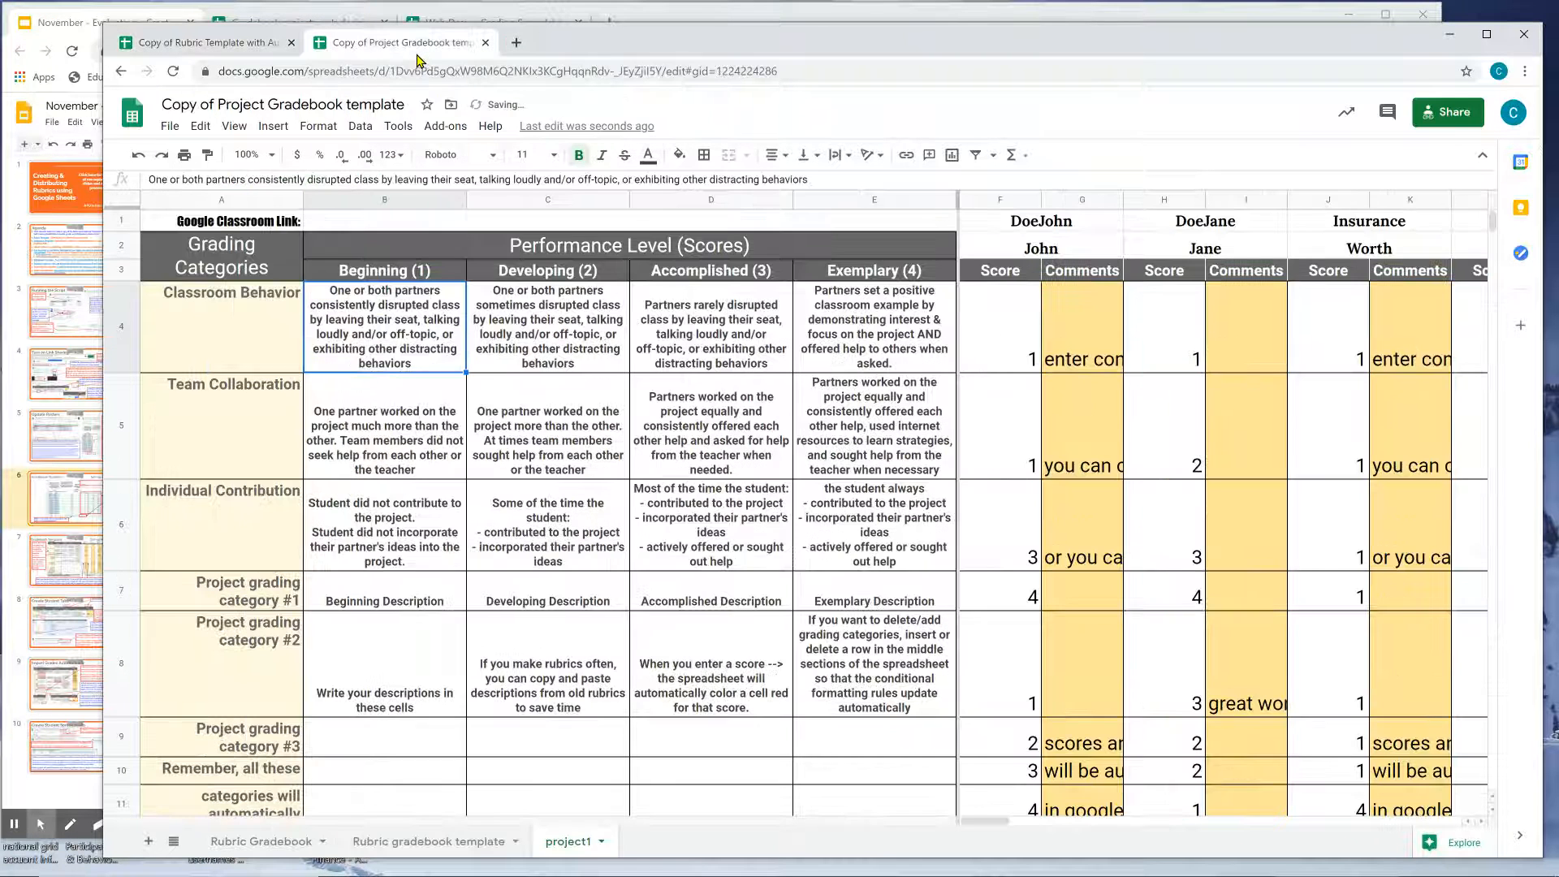
click(398, 42)
drag(421, 365, 815, 696)
click(820, 696)
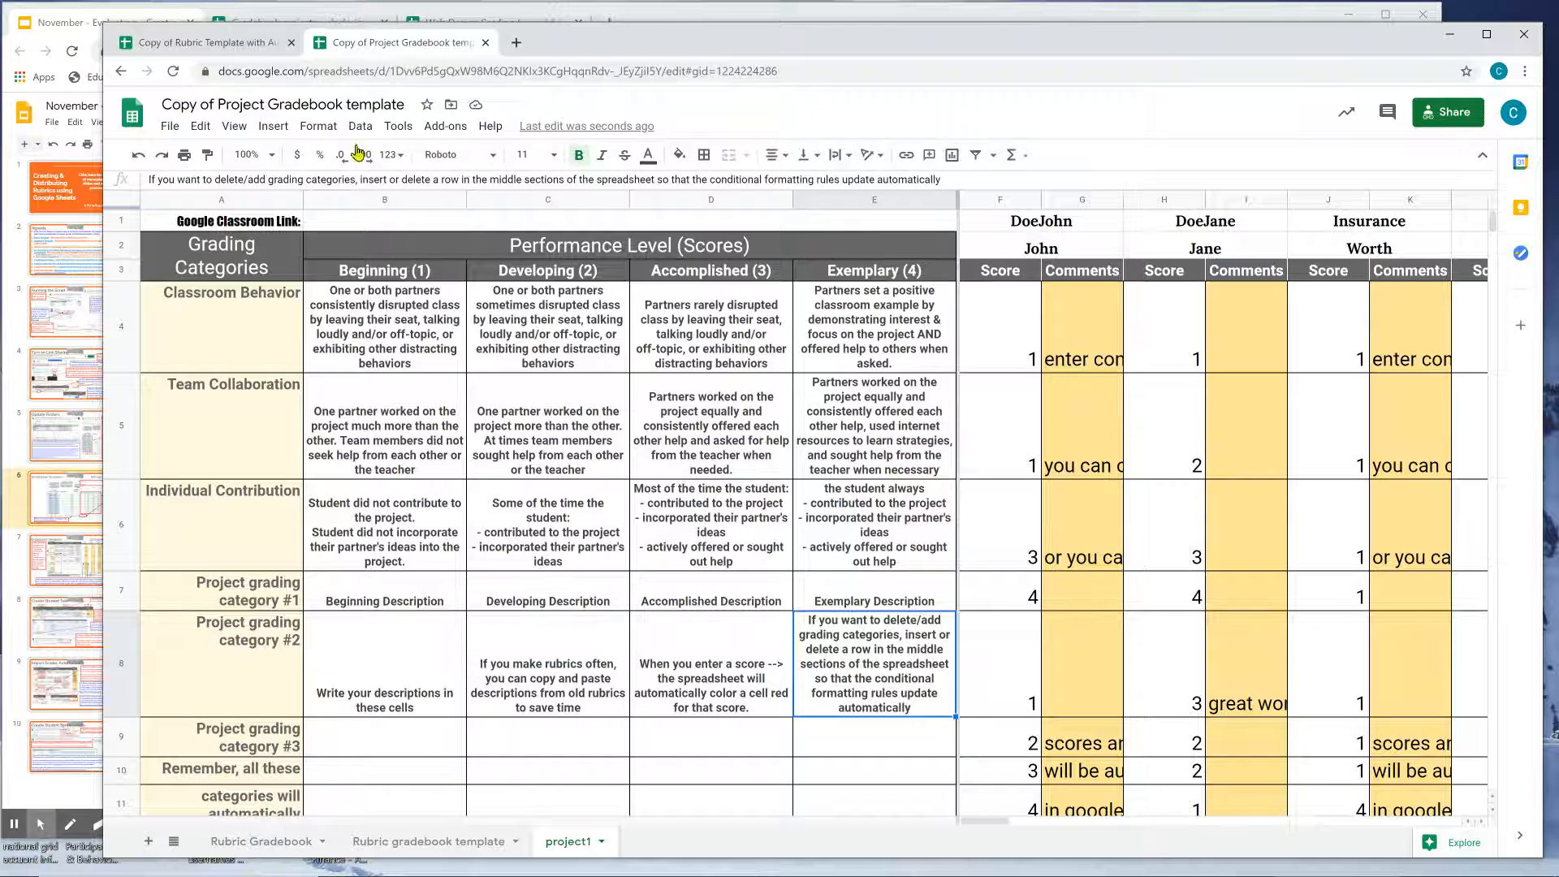
click(252, 45)
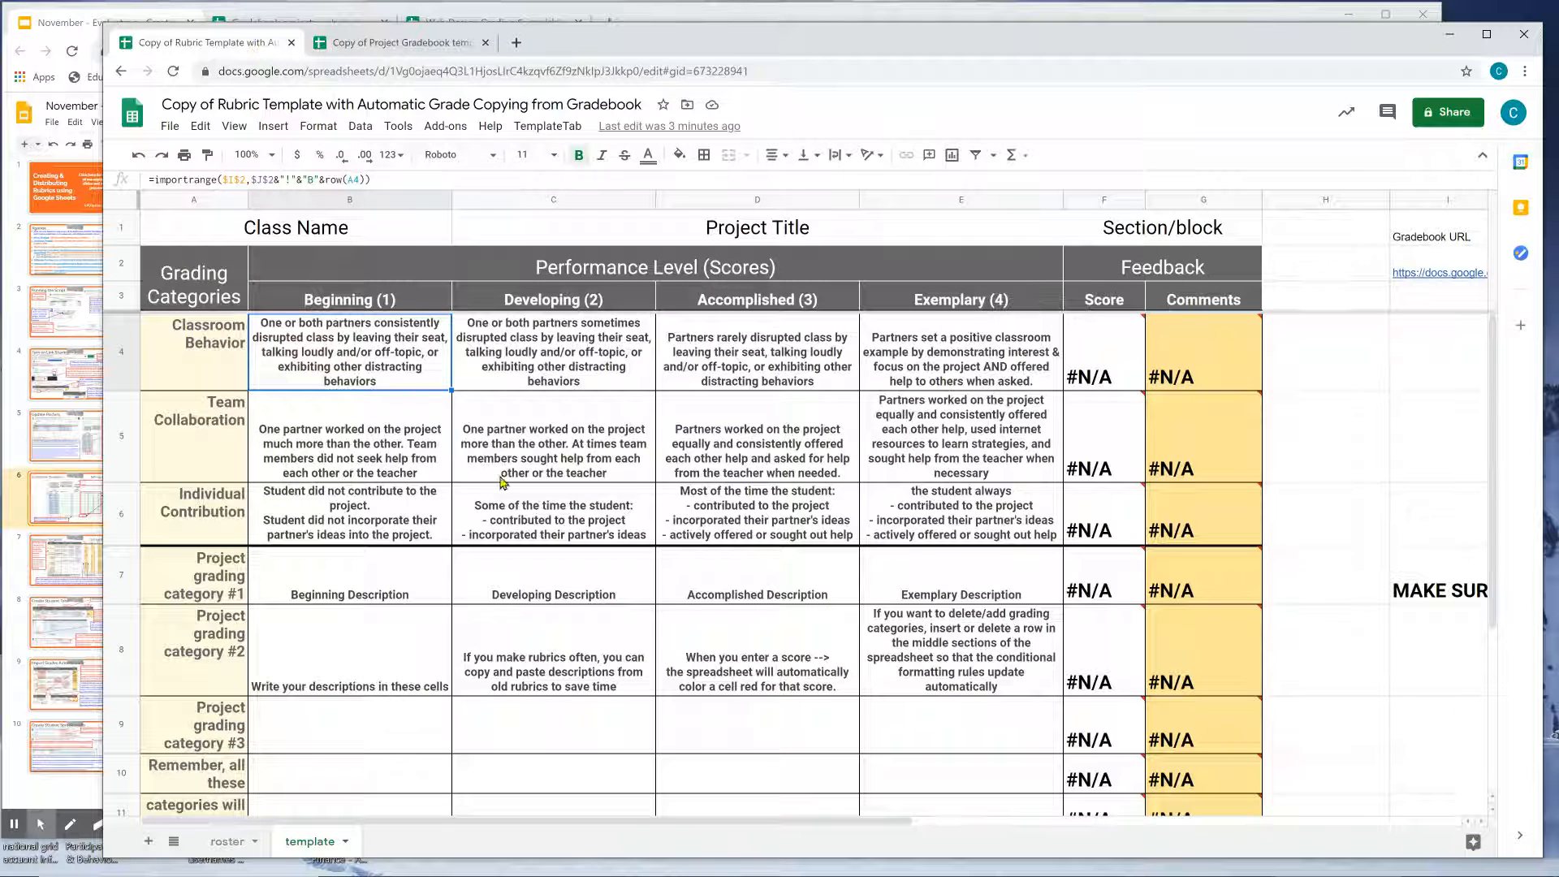
click(393, 43)
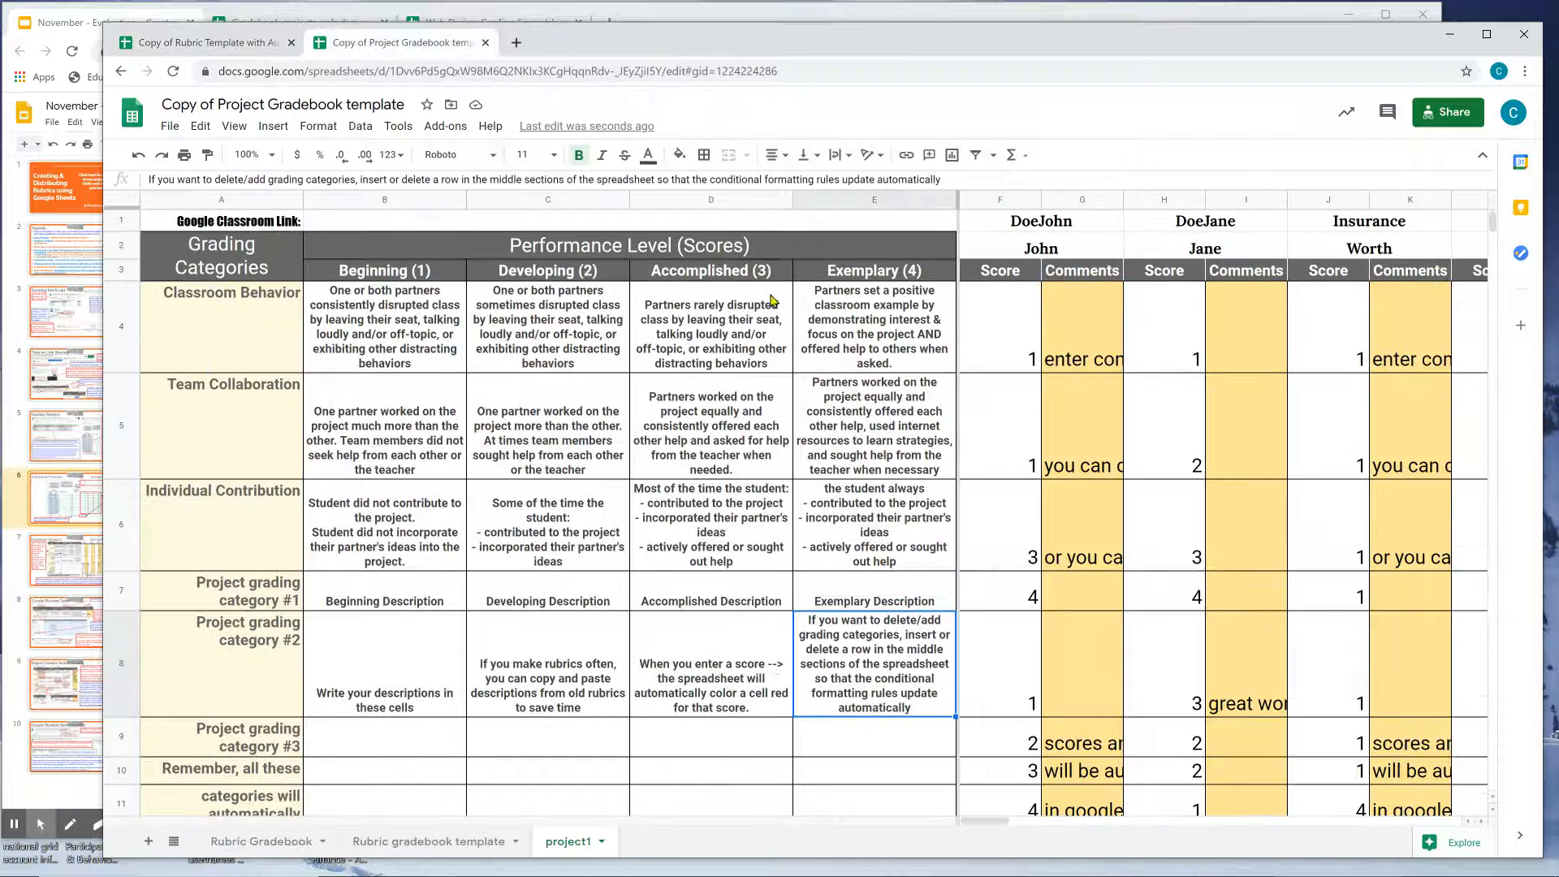
click(829, 346)
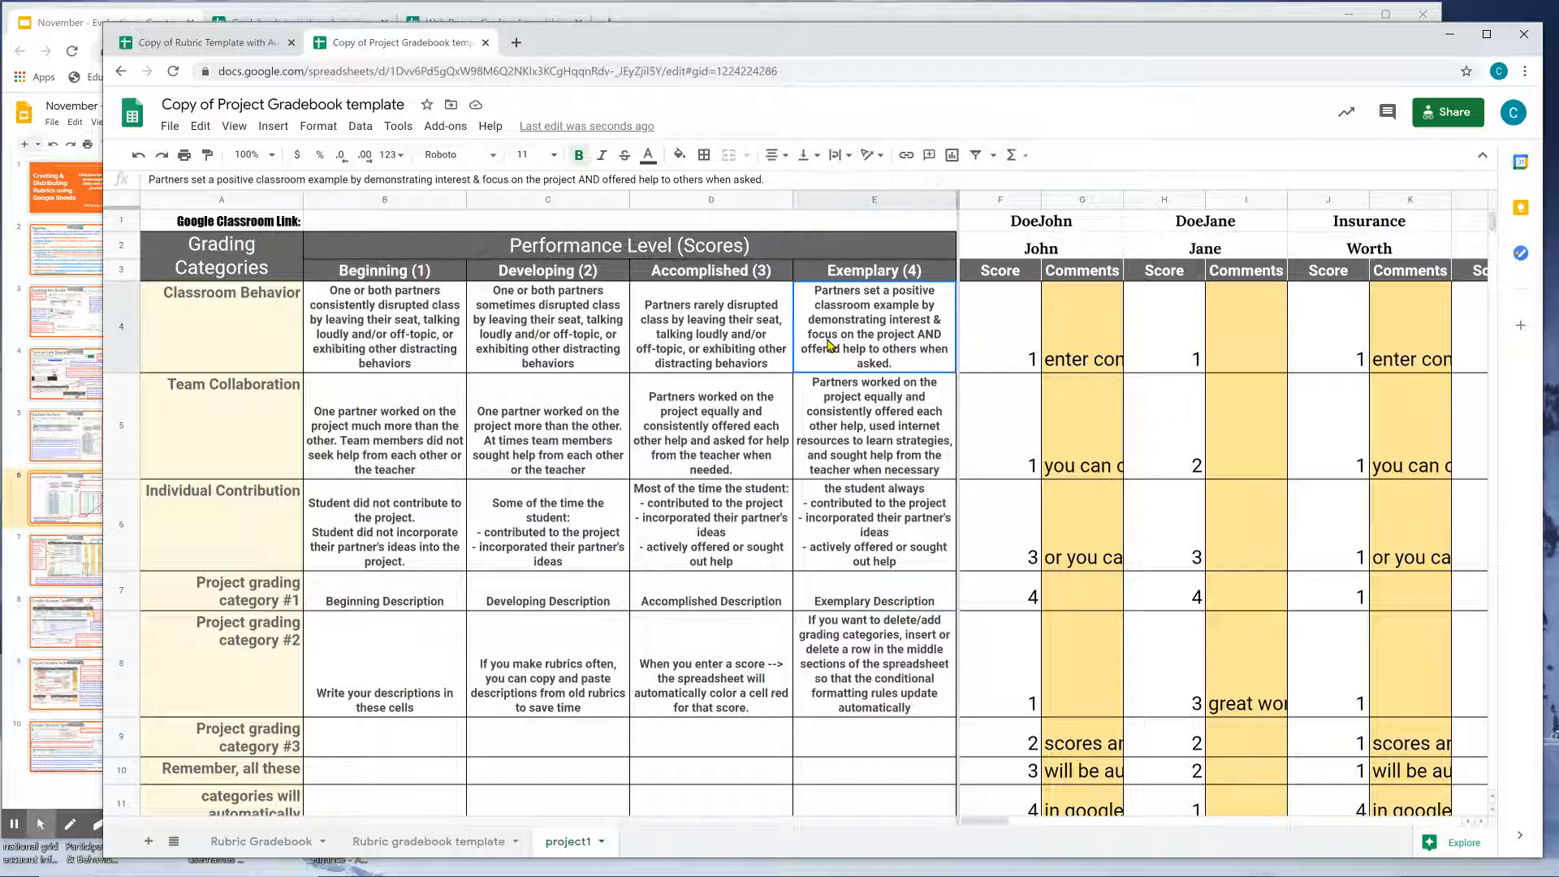
click(996, 369)
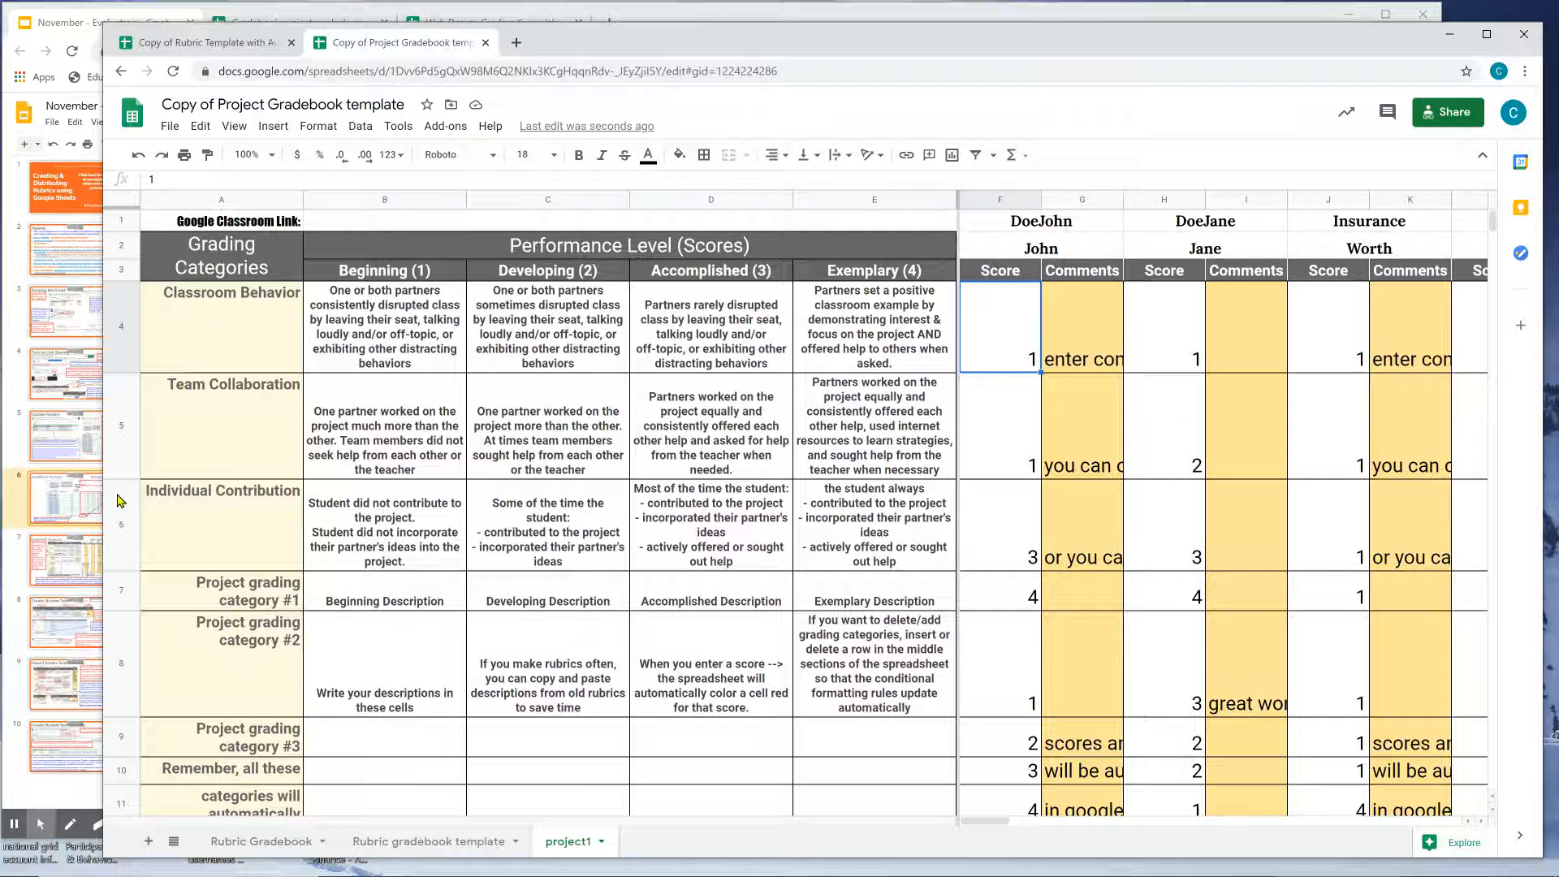
click(74, 499)
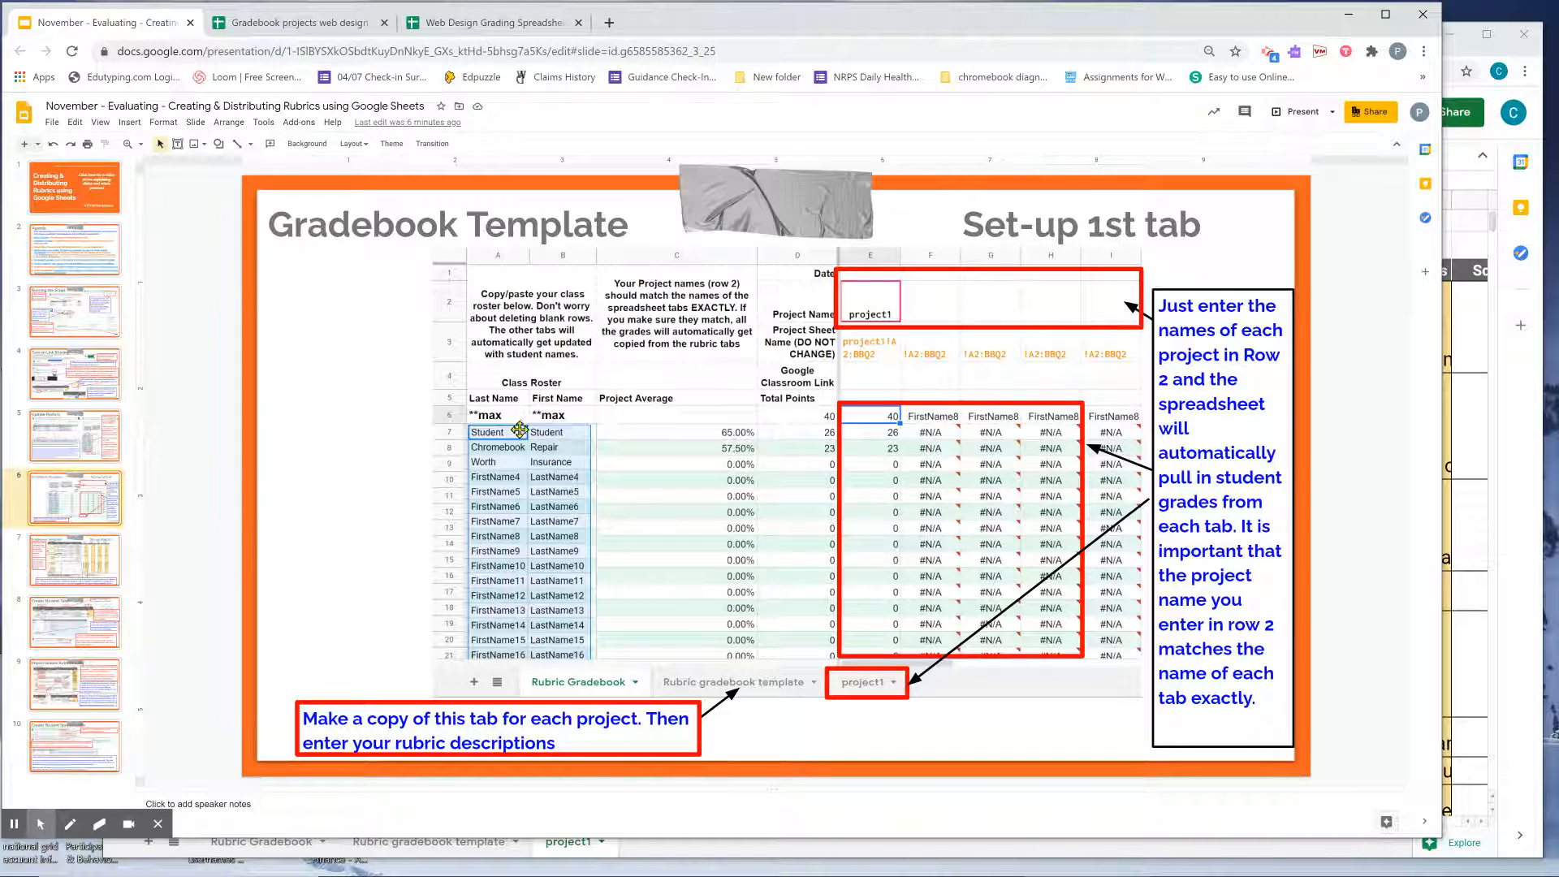
Show the Set-up Rubric slide, then check the first student's project1 total of 26 from =sum(F4:F13).
click(86, 560)
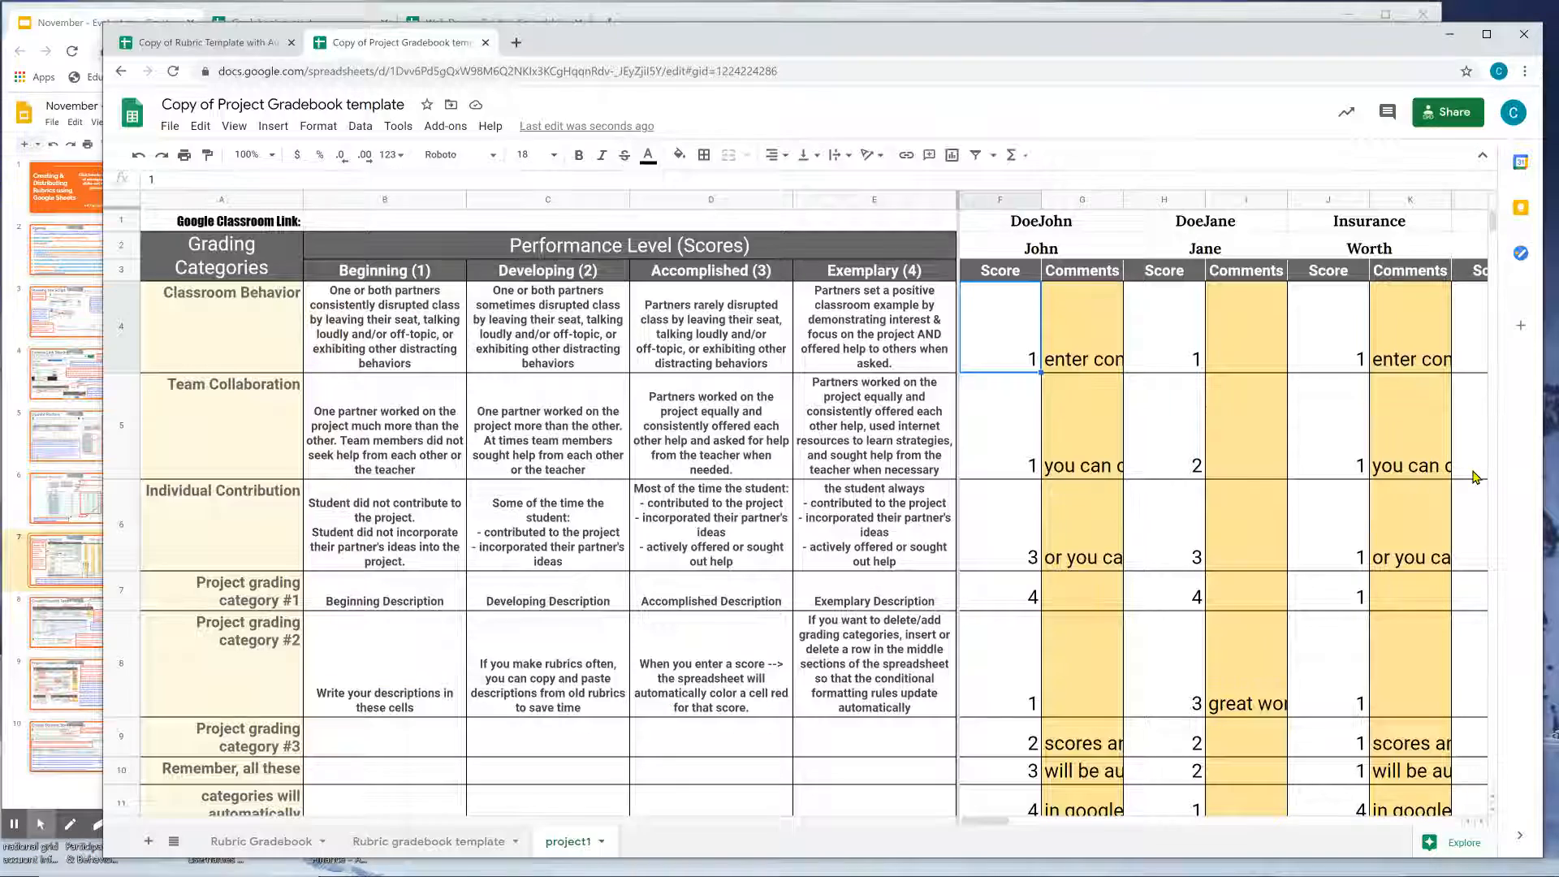
click(1474, 475)
drag(1025, 357, 994, 744)
click(1004, 781)
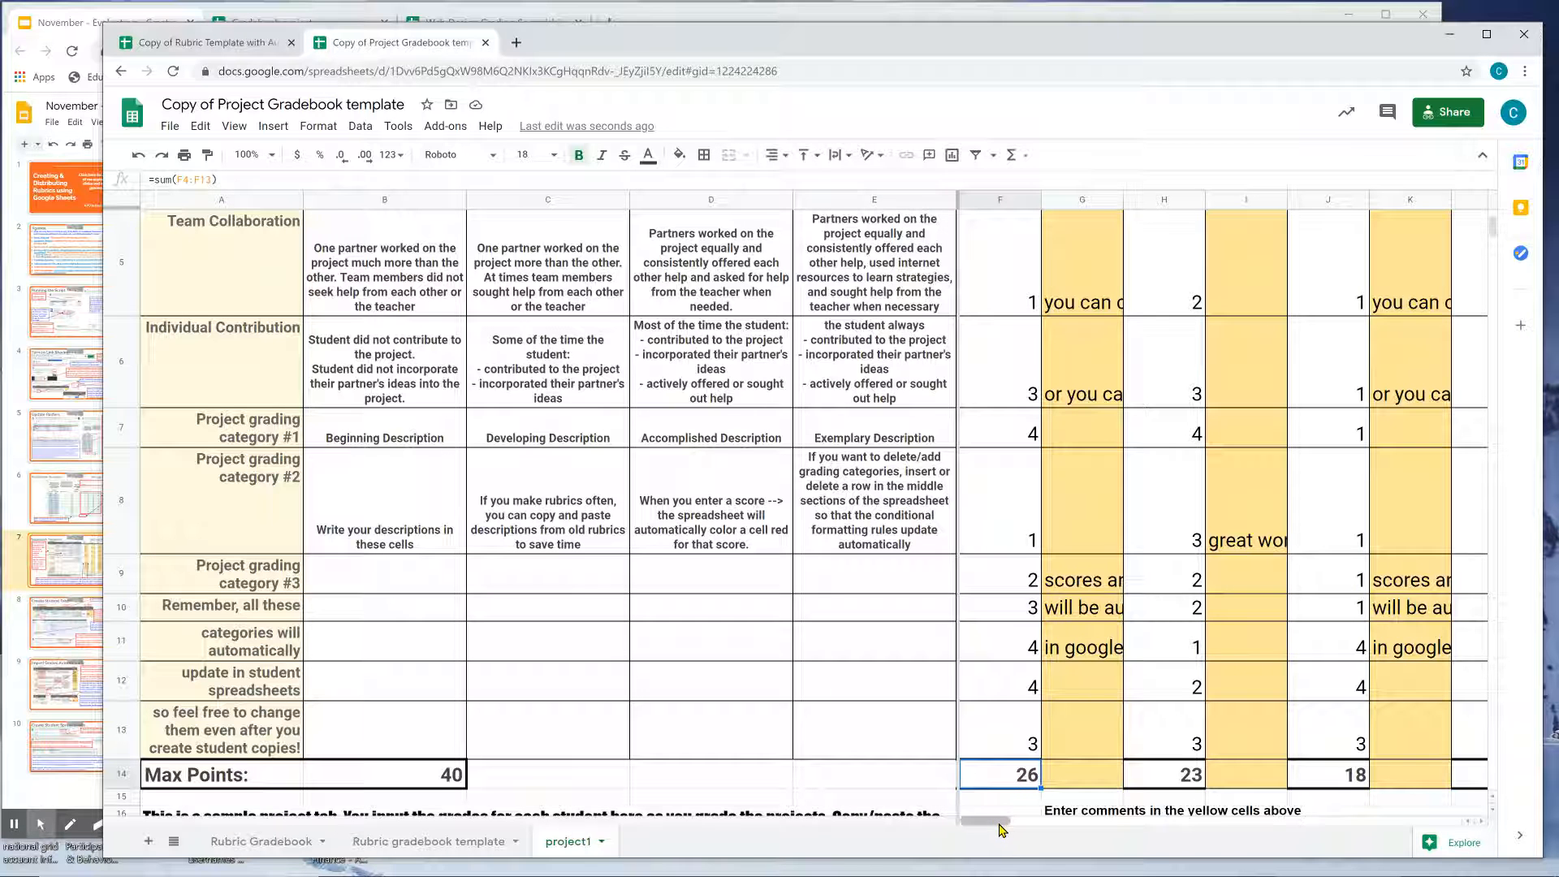
Inspect the project1 totals and comment cells in column G, then bring the Agenda slide forward.
click(1161, 782)
click(1101, 608)
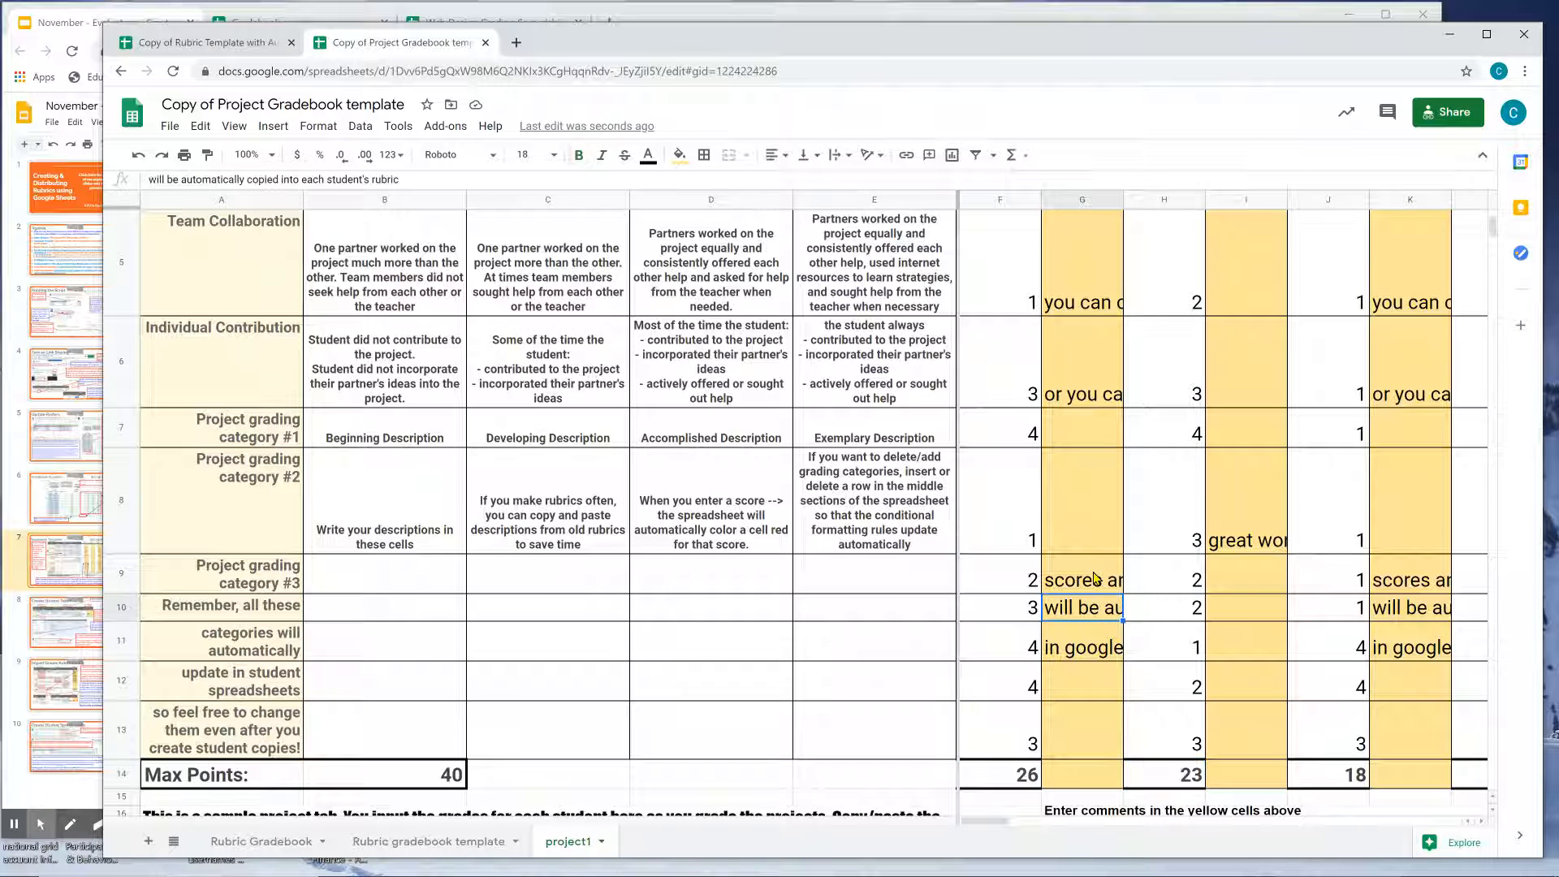
scroll(1096, 574, up, 3)
mouse_move(1108, 344)
mouse_down()
mouse_move(1090, 844)
mouse_move(1084, 730)
mouse_up()
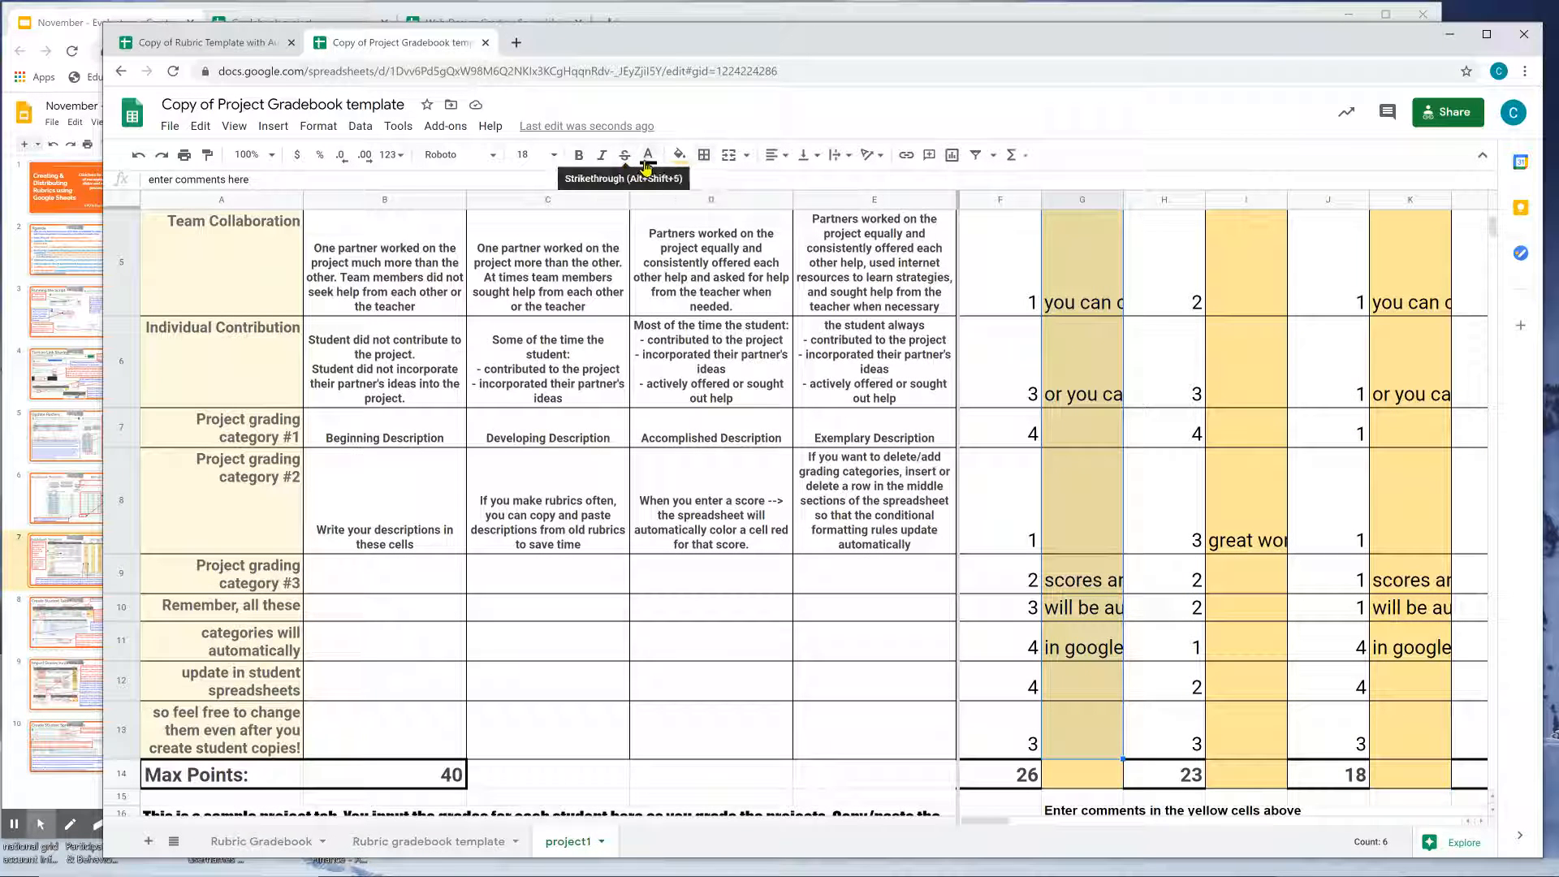
click(523, 154)
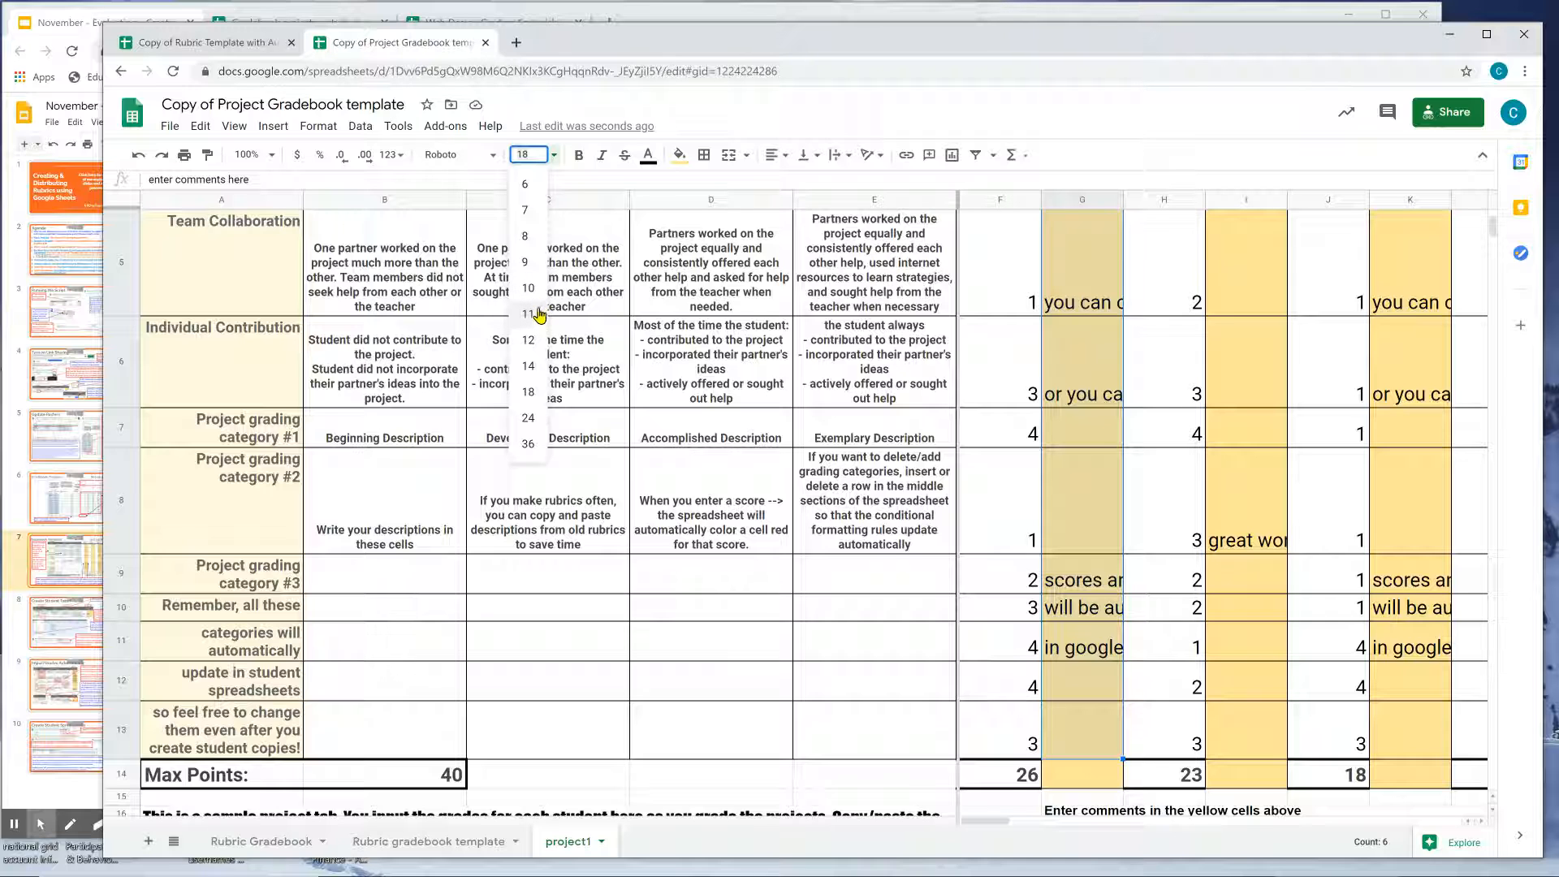
click(1088, 379)
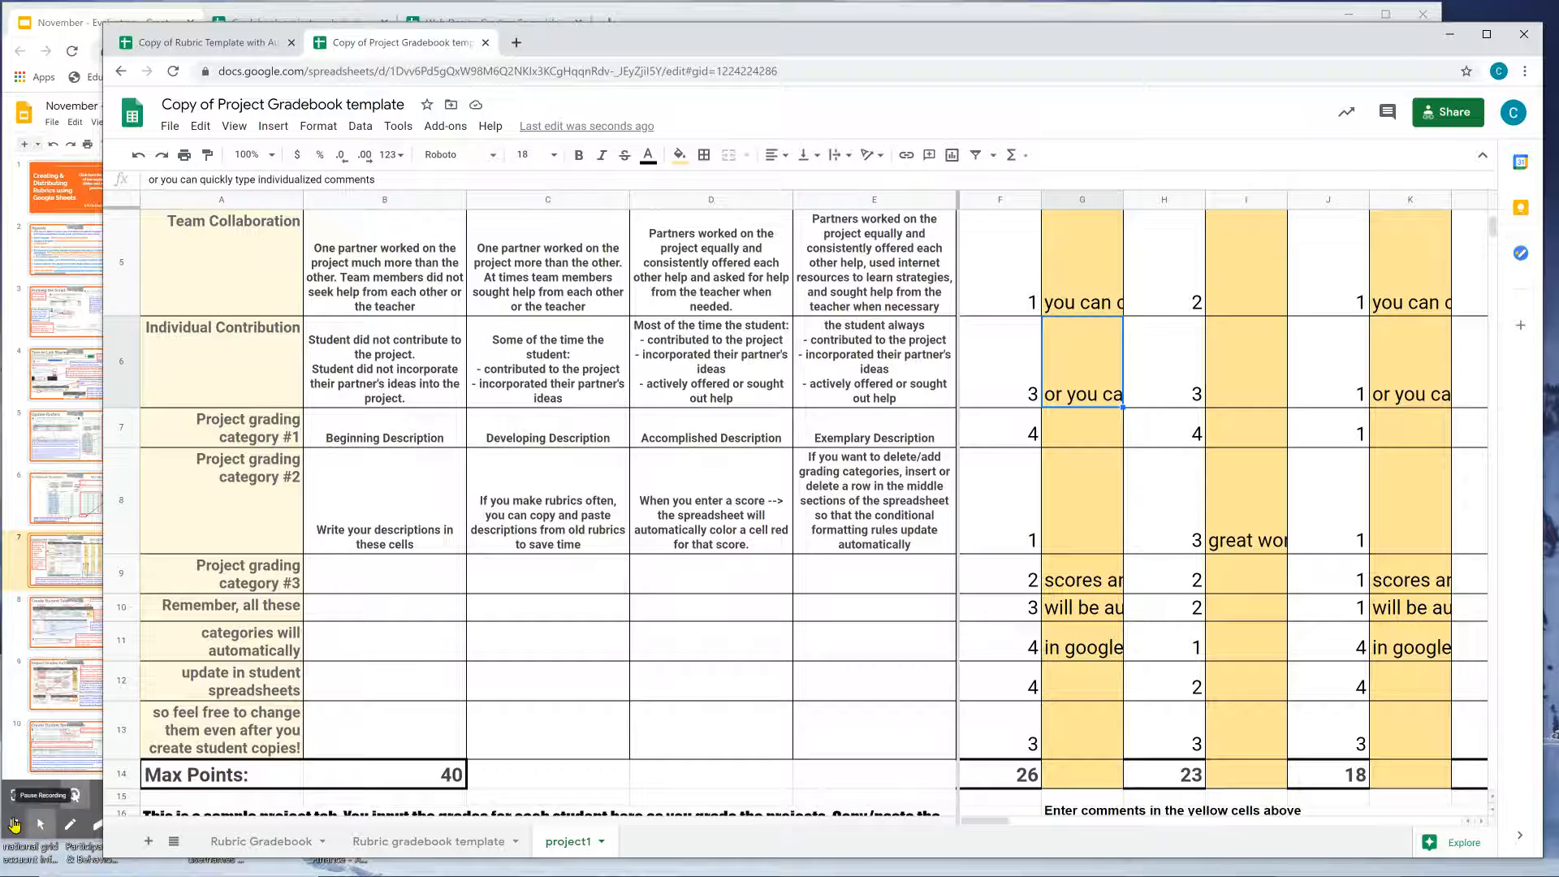
click(14, 824)
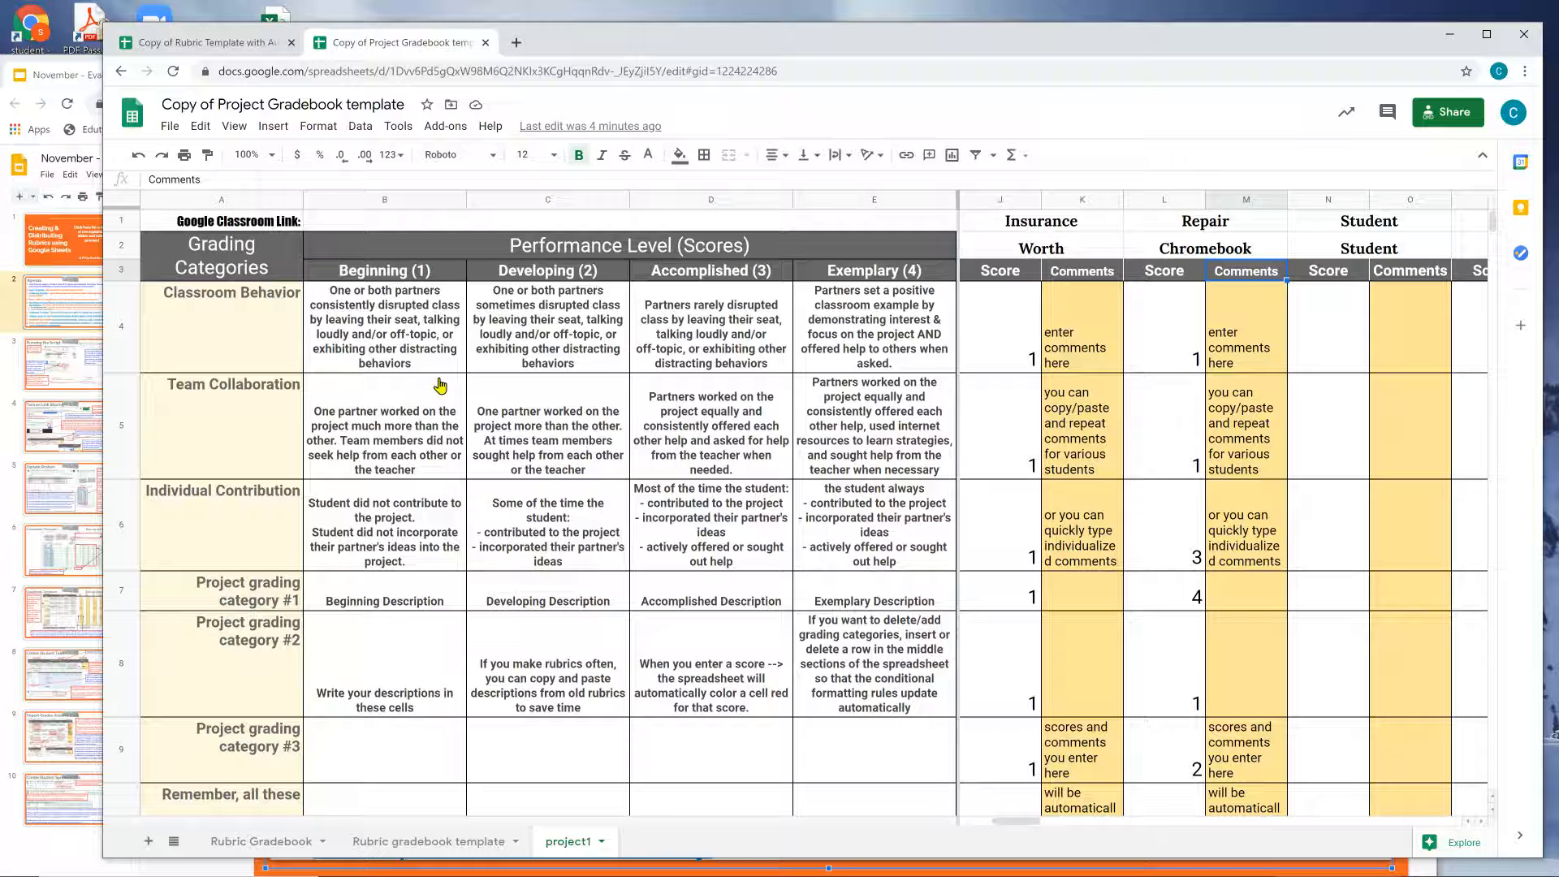
click(91, 488)
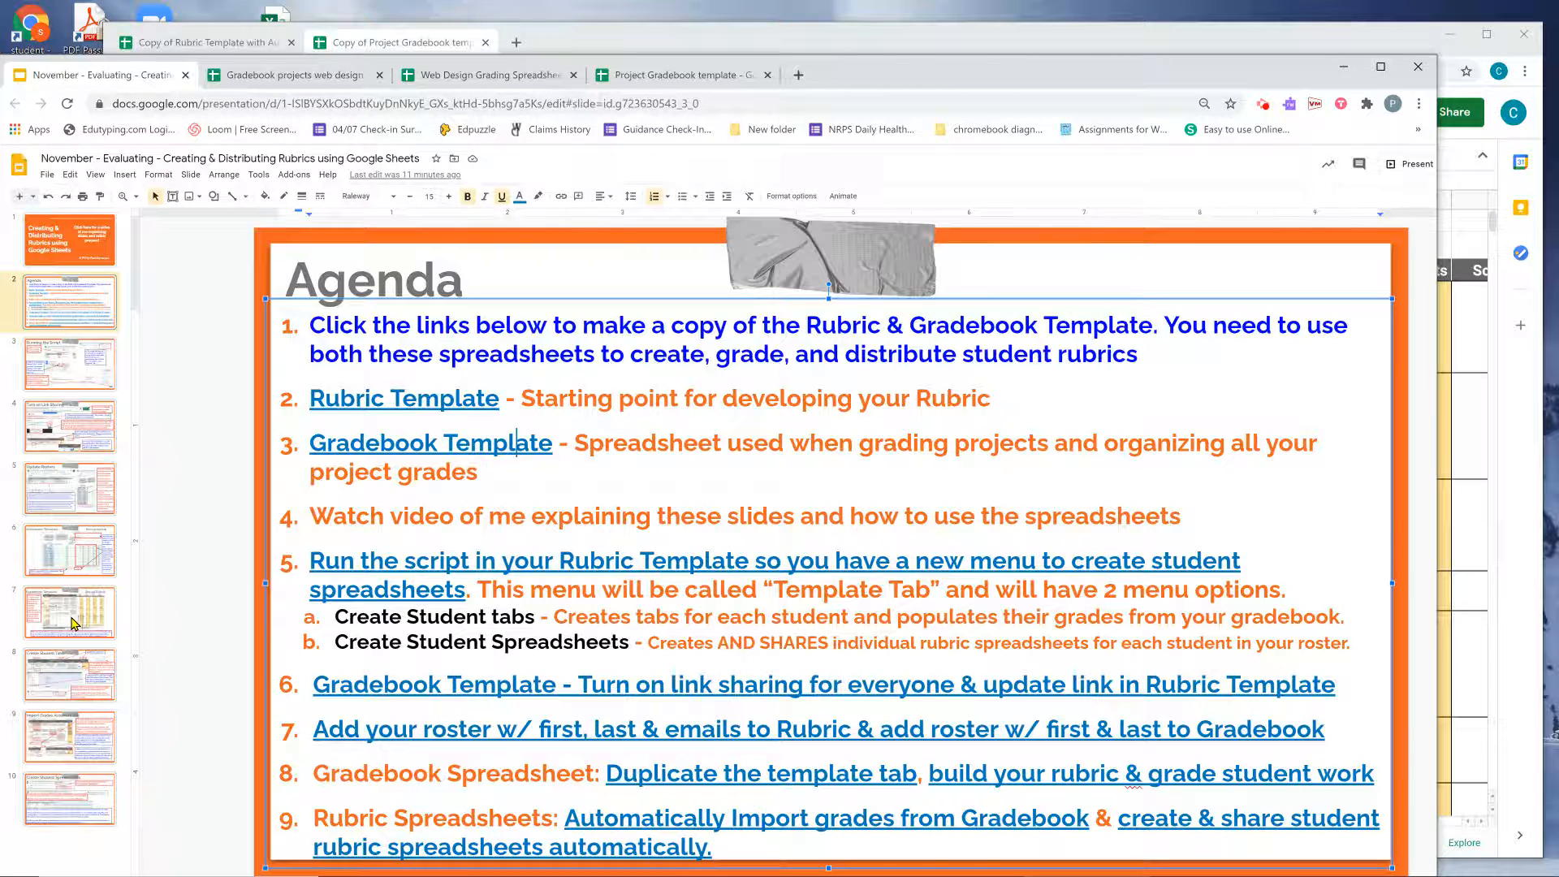
Return to the Project Gradebook's project1 sheet from the slides.
key(alt+Tab)
click(1273, 433)
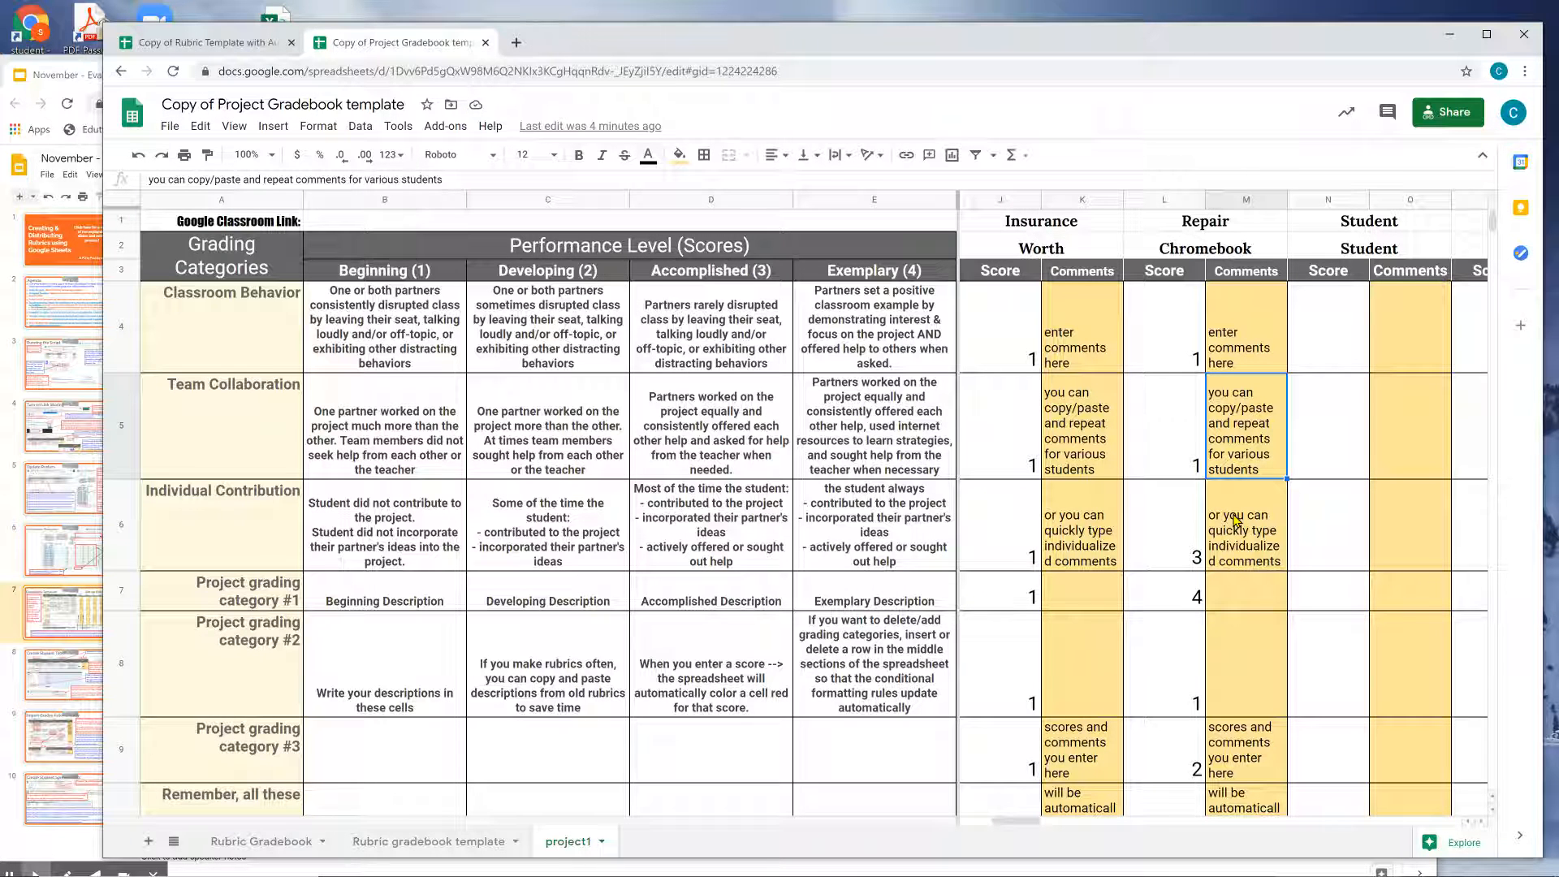
Delete row 9, Project grading category #3, from the project1 sheet, dropping Max Points to 36.
scroll(1265, 589, down, 10)
scroll(1265, 589, up, 10)
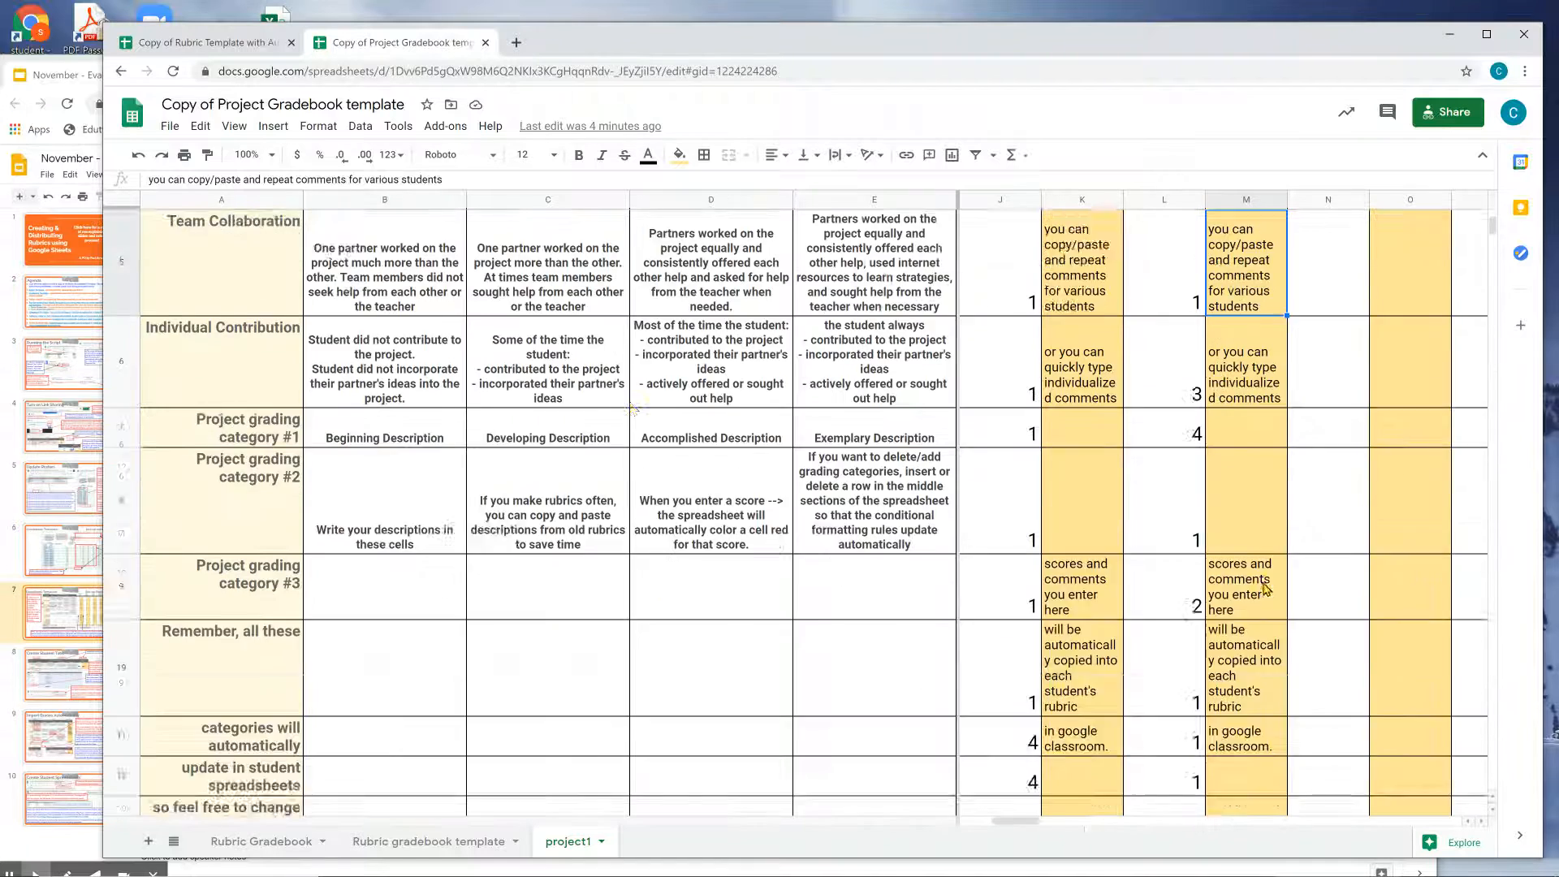
click(141, 319)
click(134, 320)
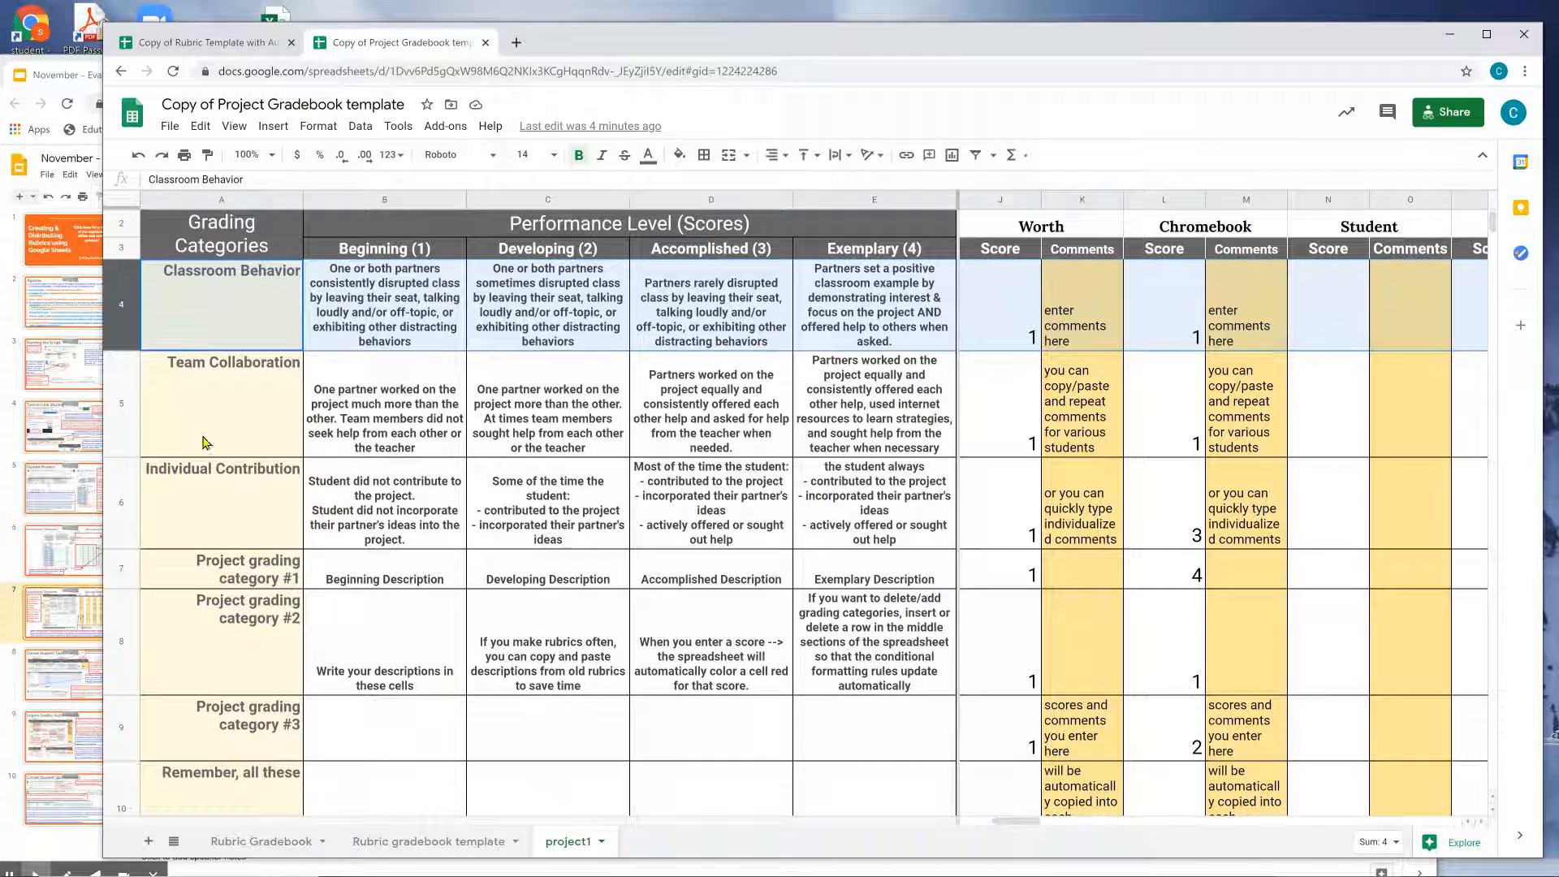
click(215, 647)
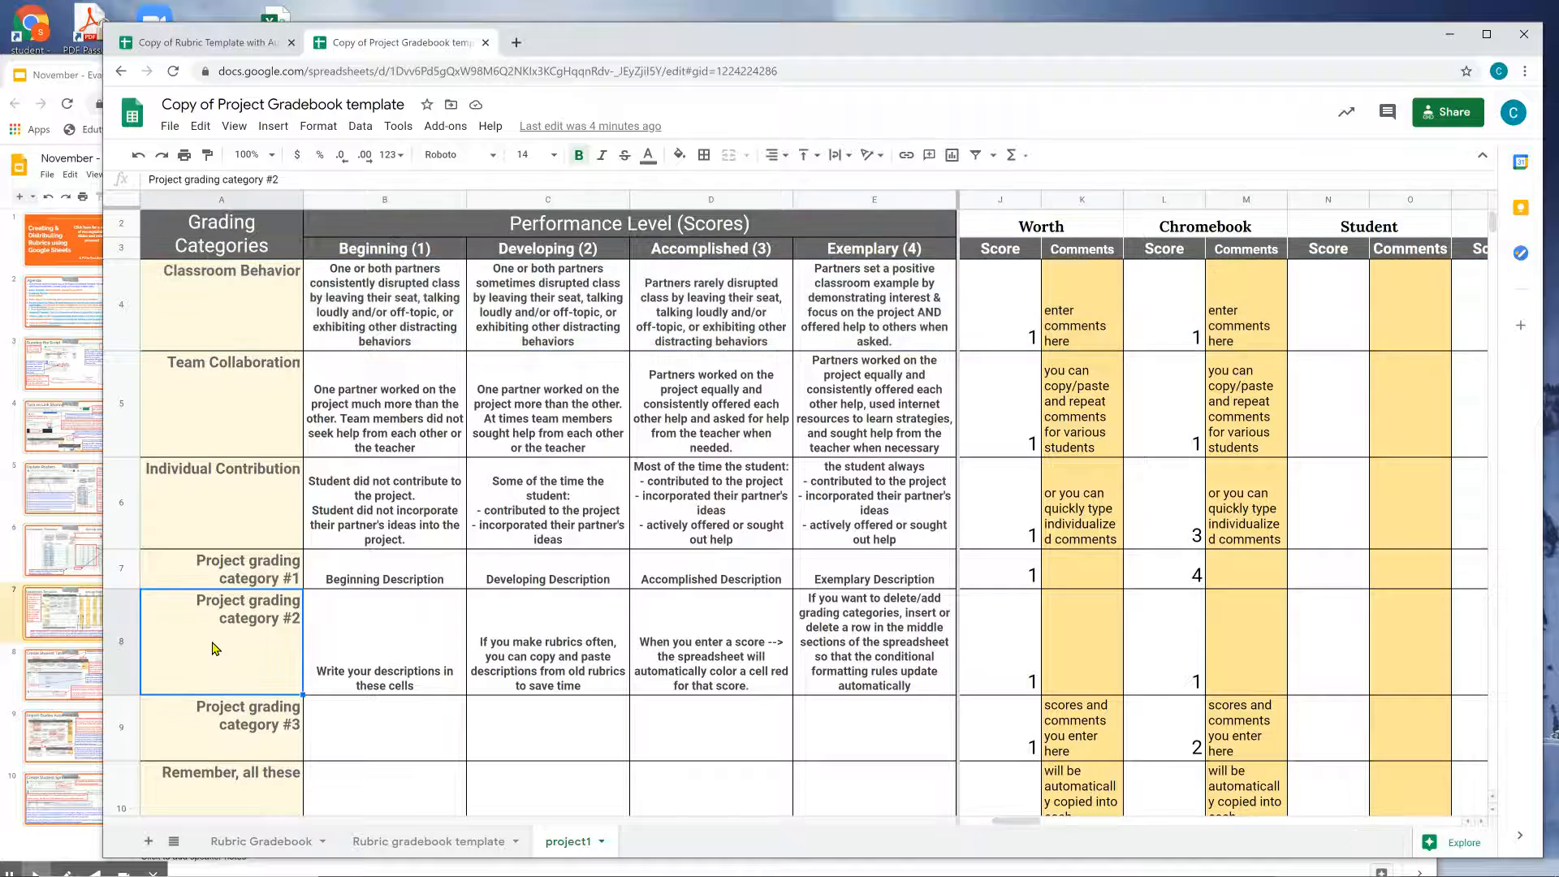
scroll(215, 647, down, 5)
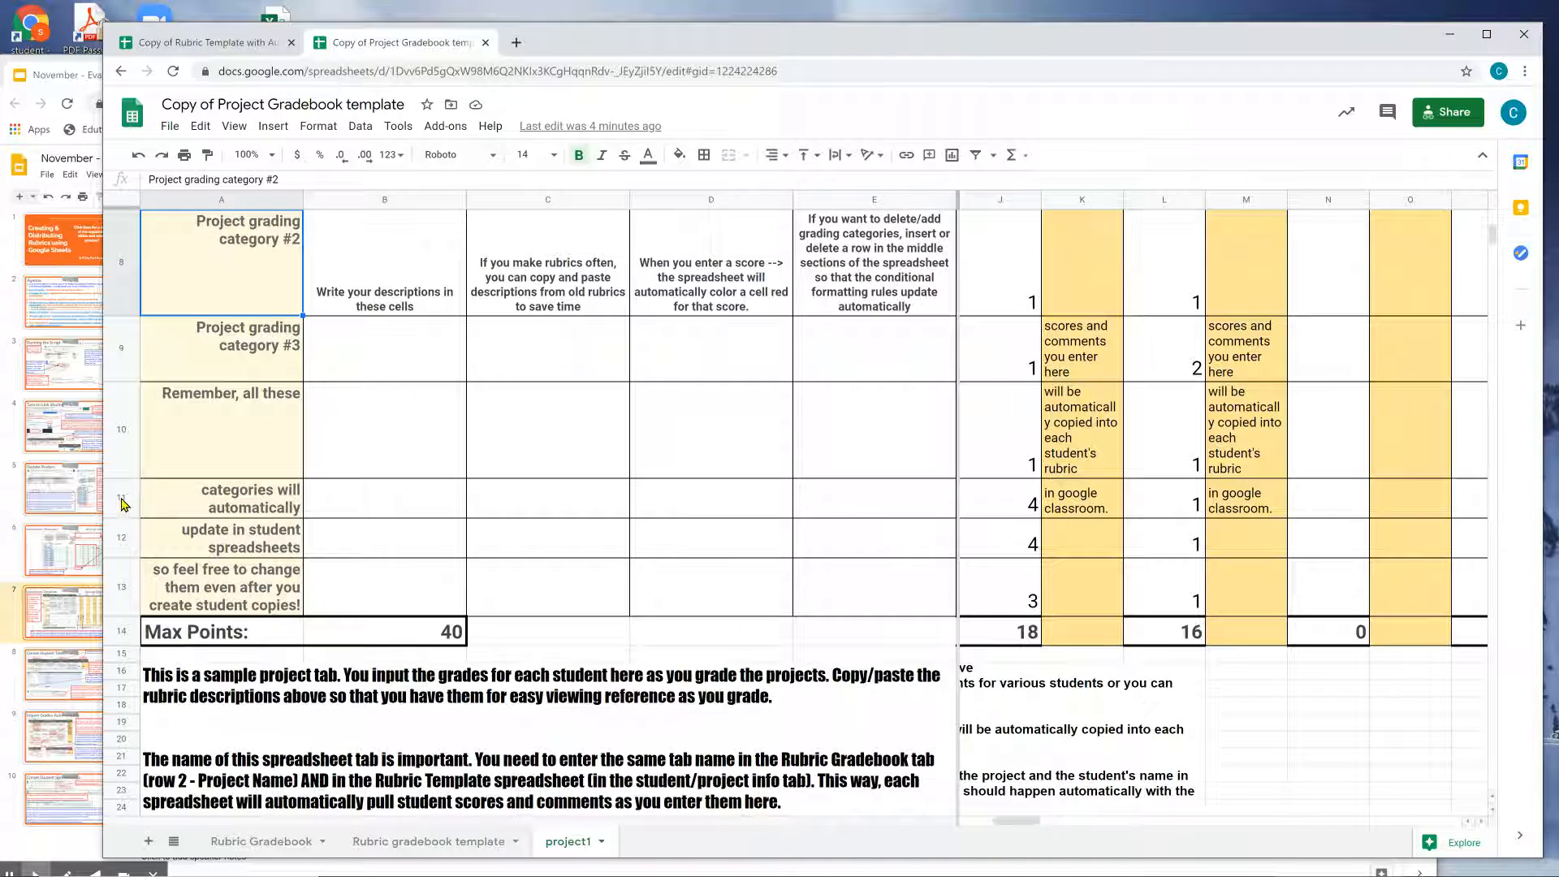
click(121, 349)
right_click(123, 350)
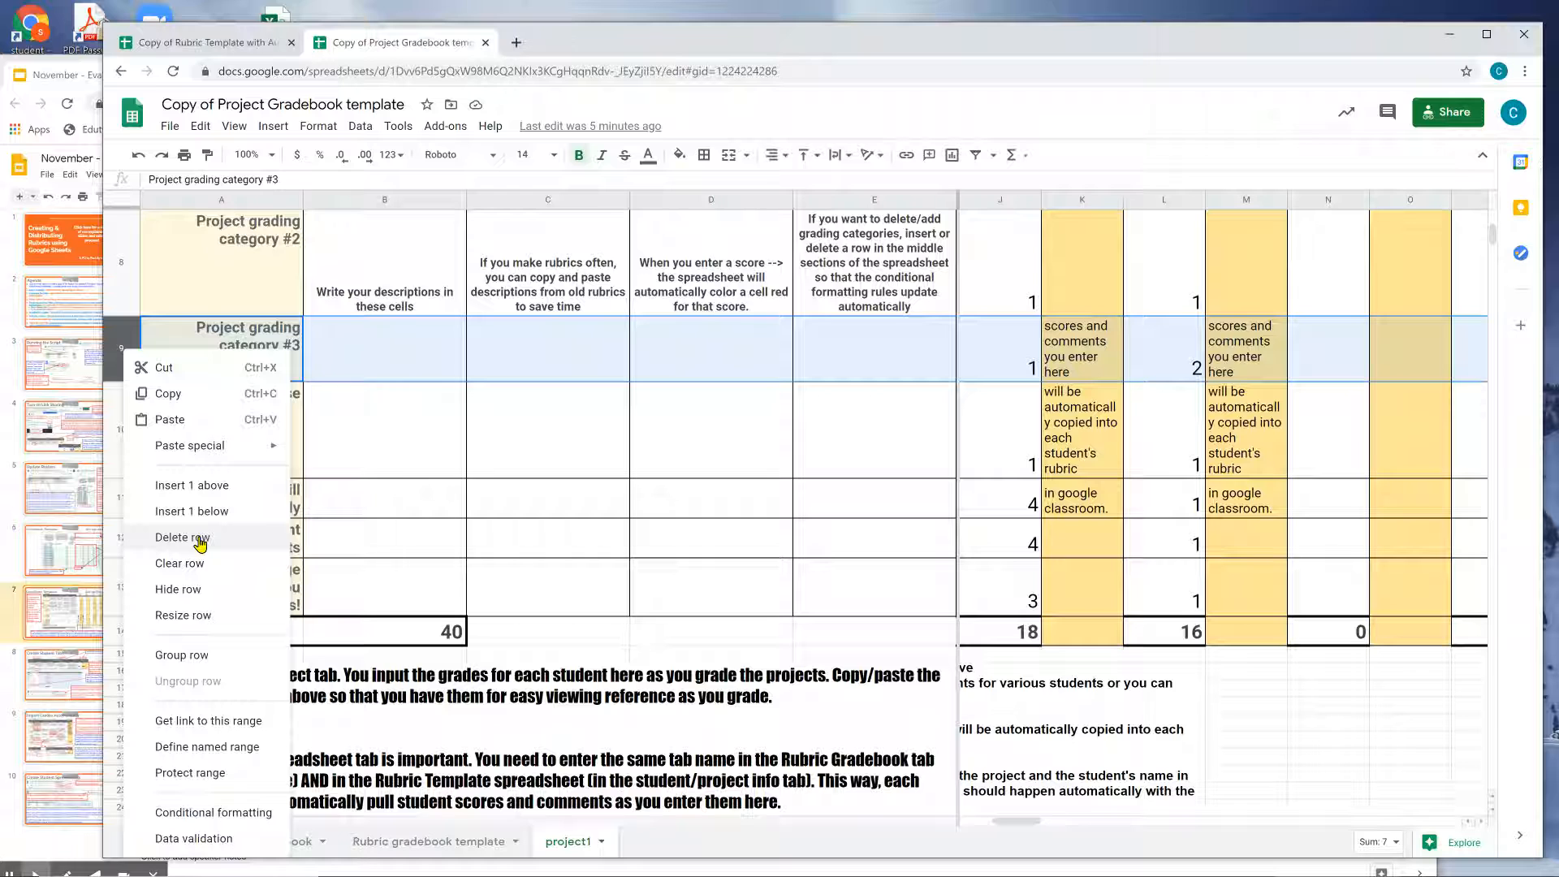
click(200, 540)
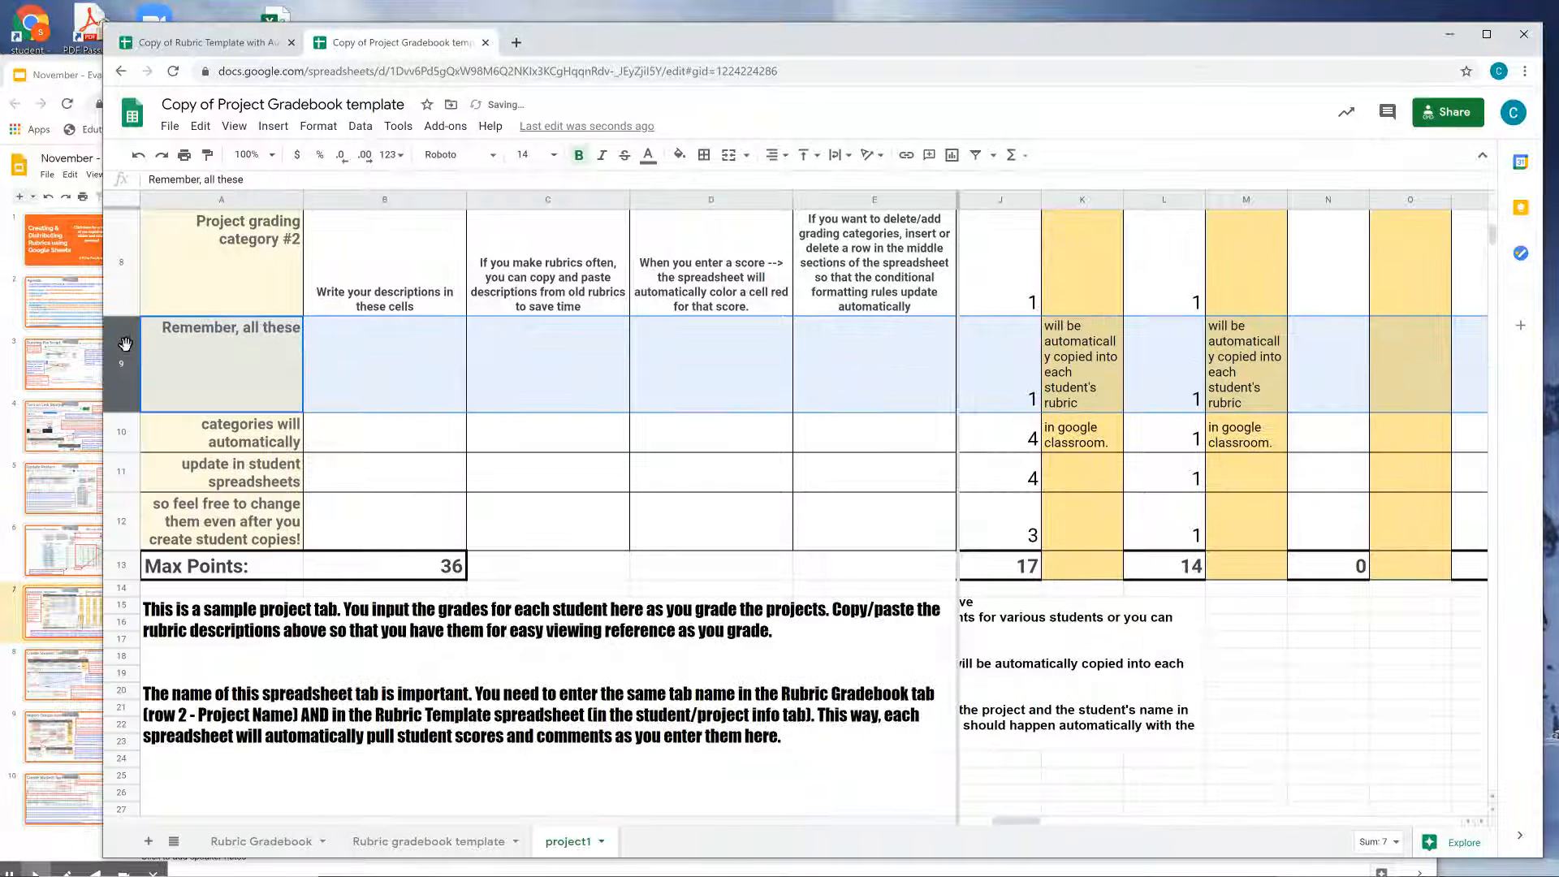
Delete the extra row 9 from the rubric template sheet.
click(230, 44)
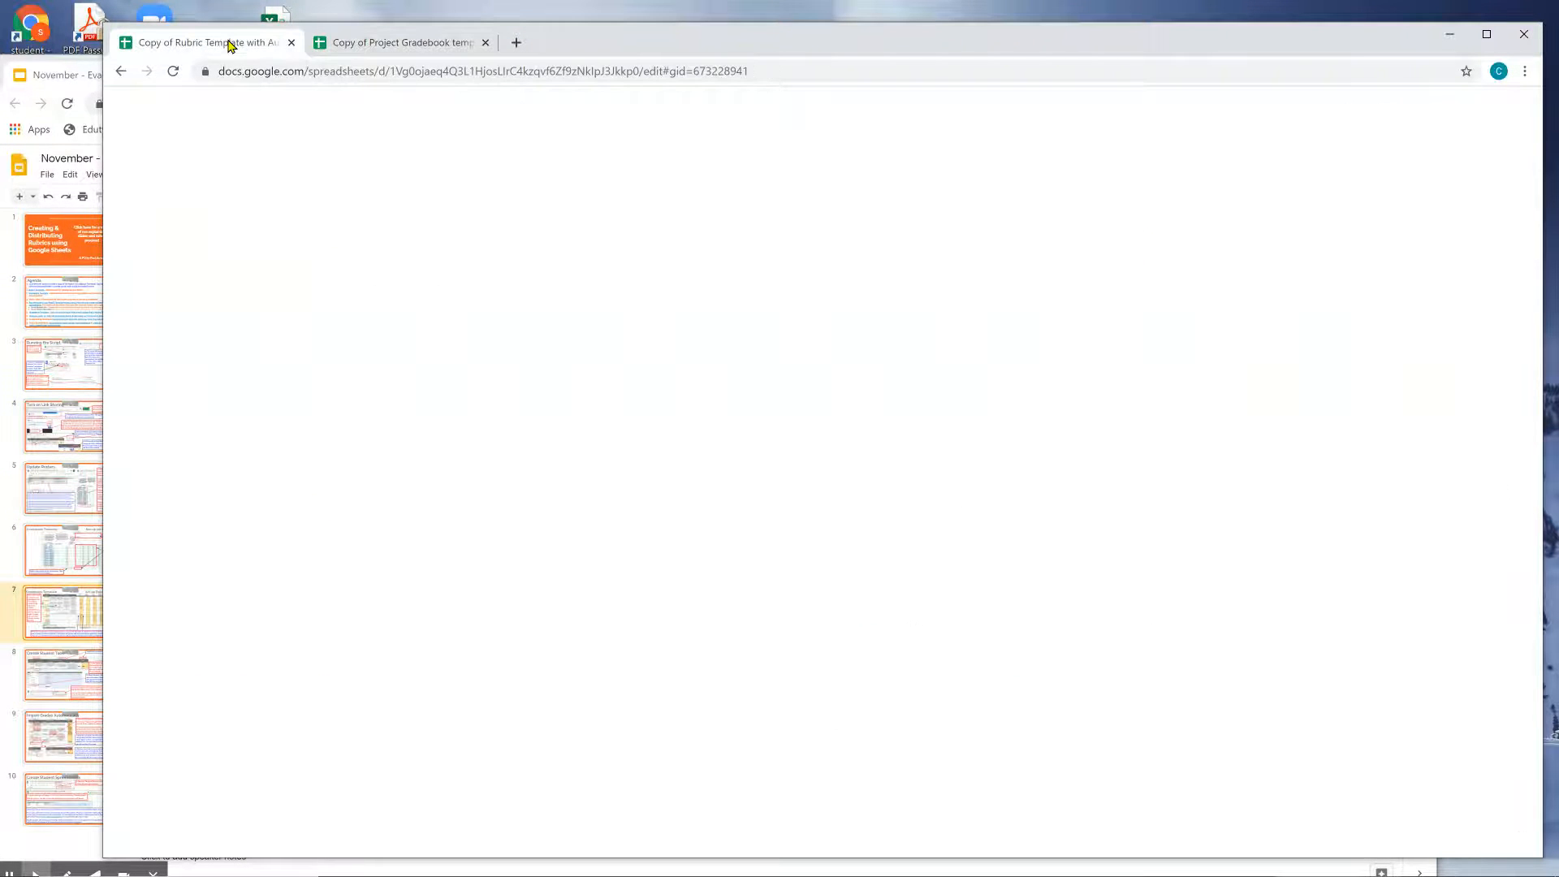
click(187, 678)
click(191, 728)
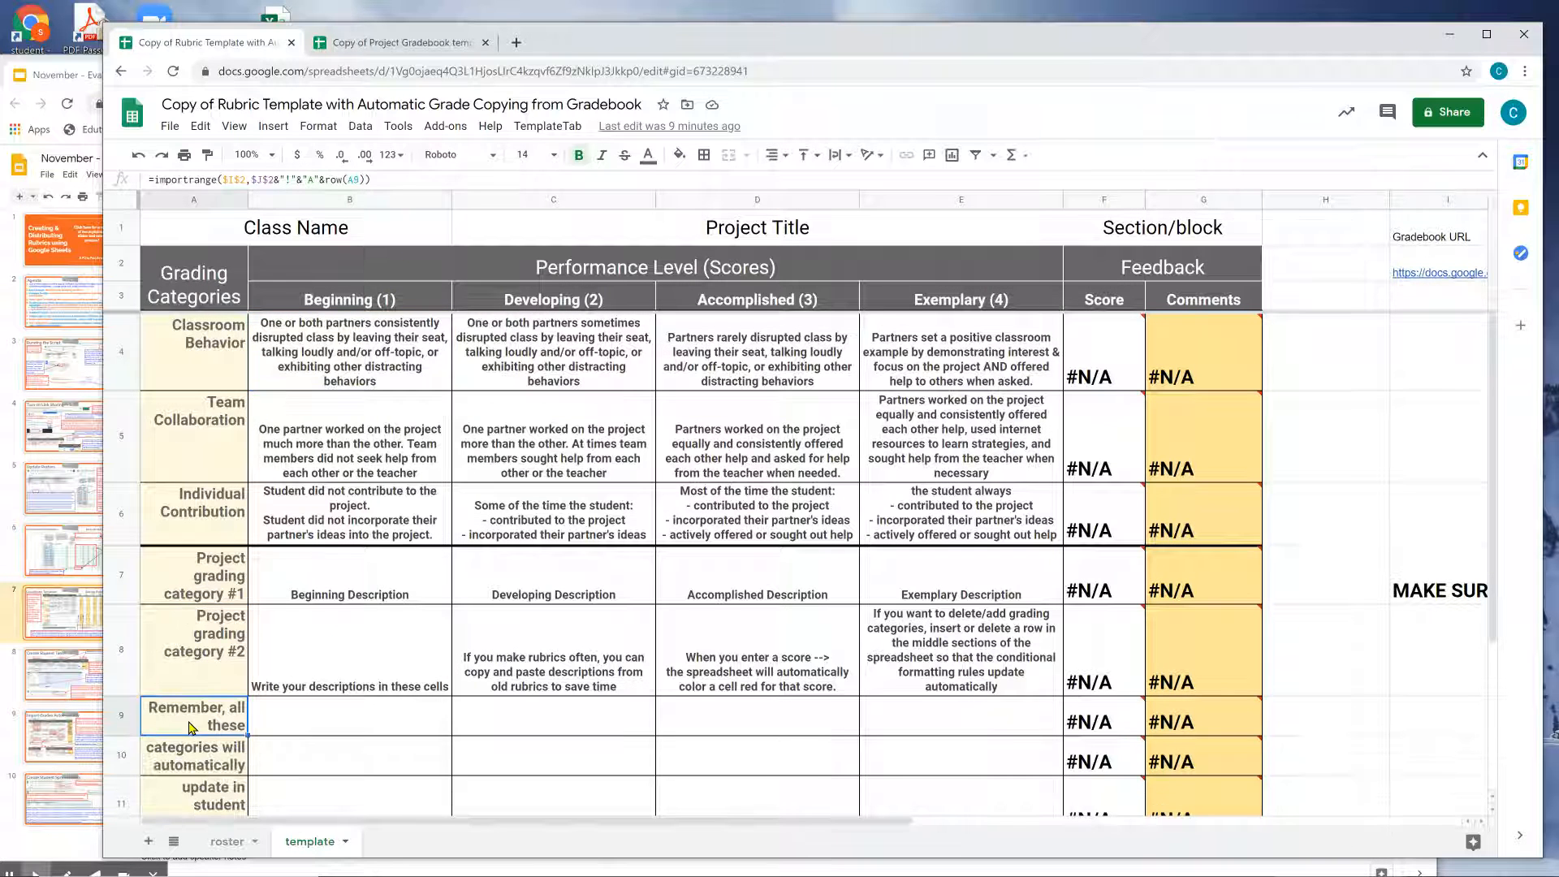
scroll(191, 728, down, 3)
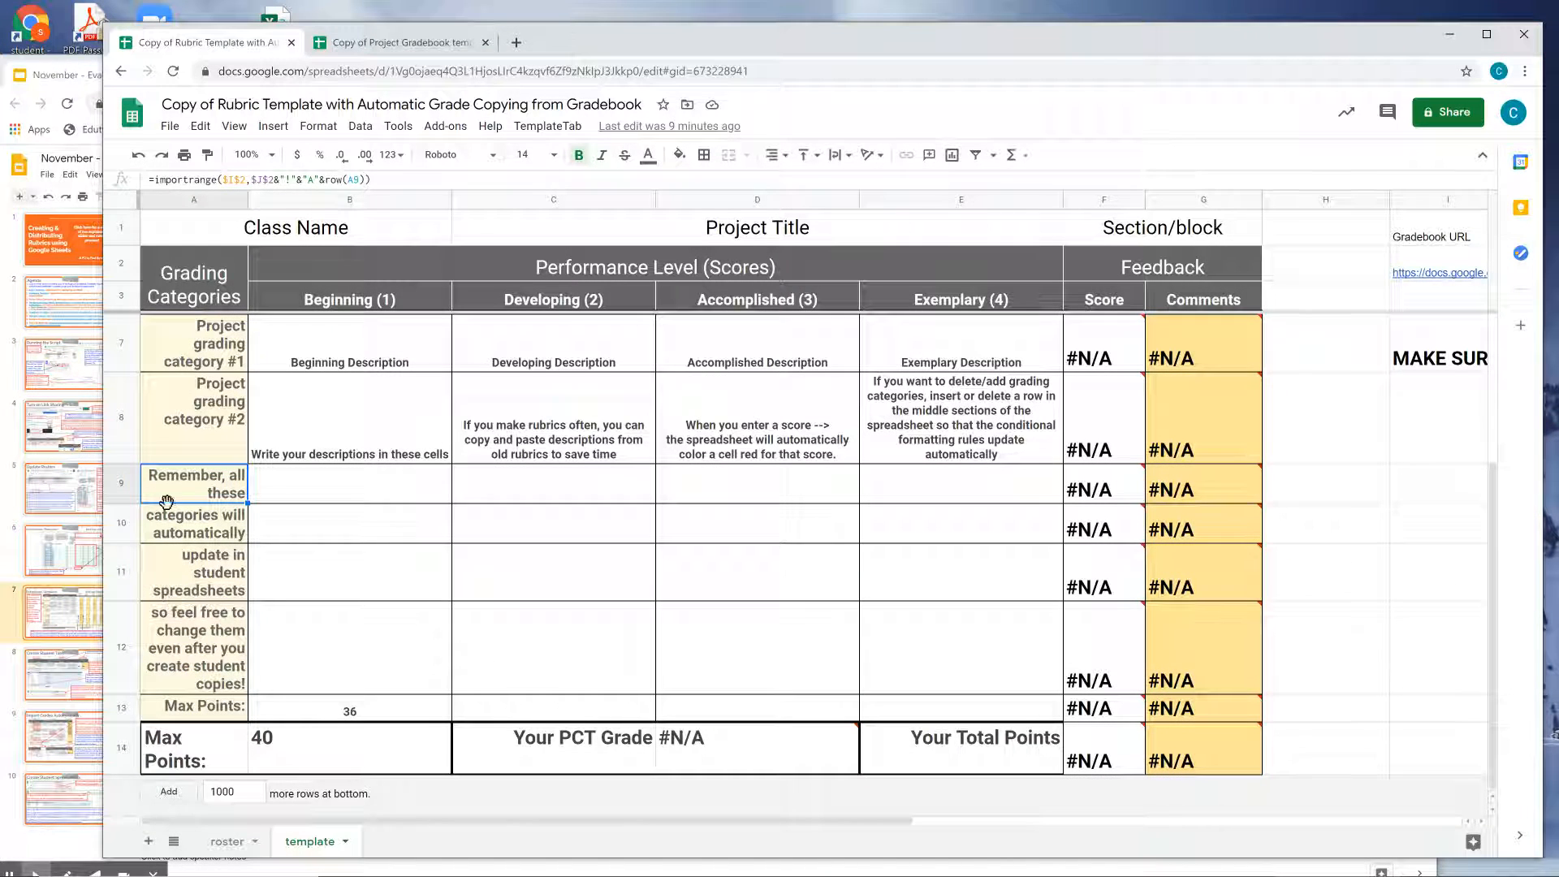
right_click(132, 488)
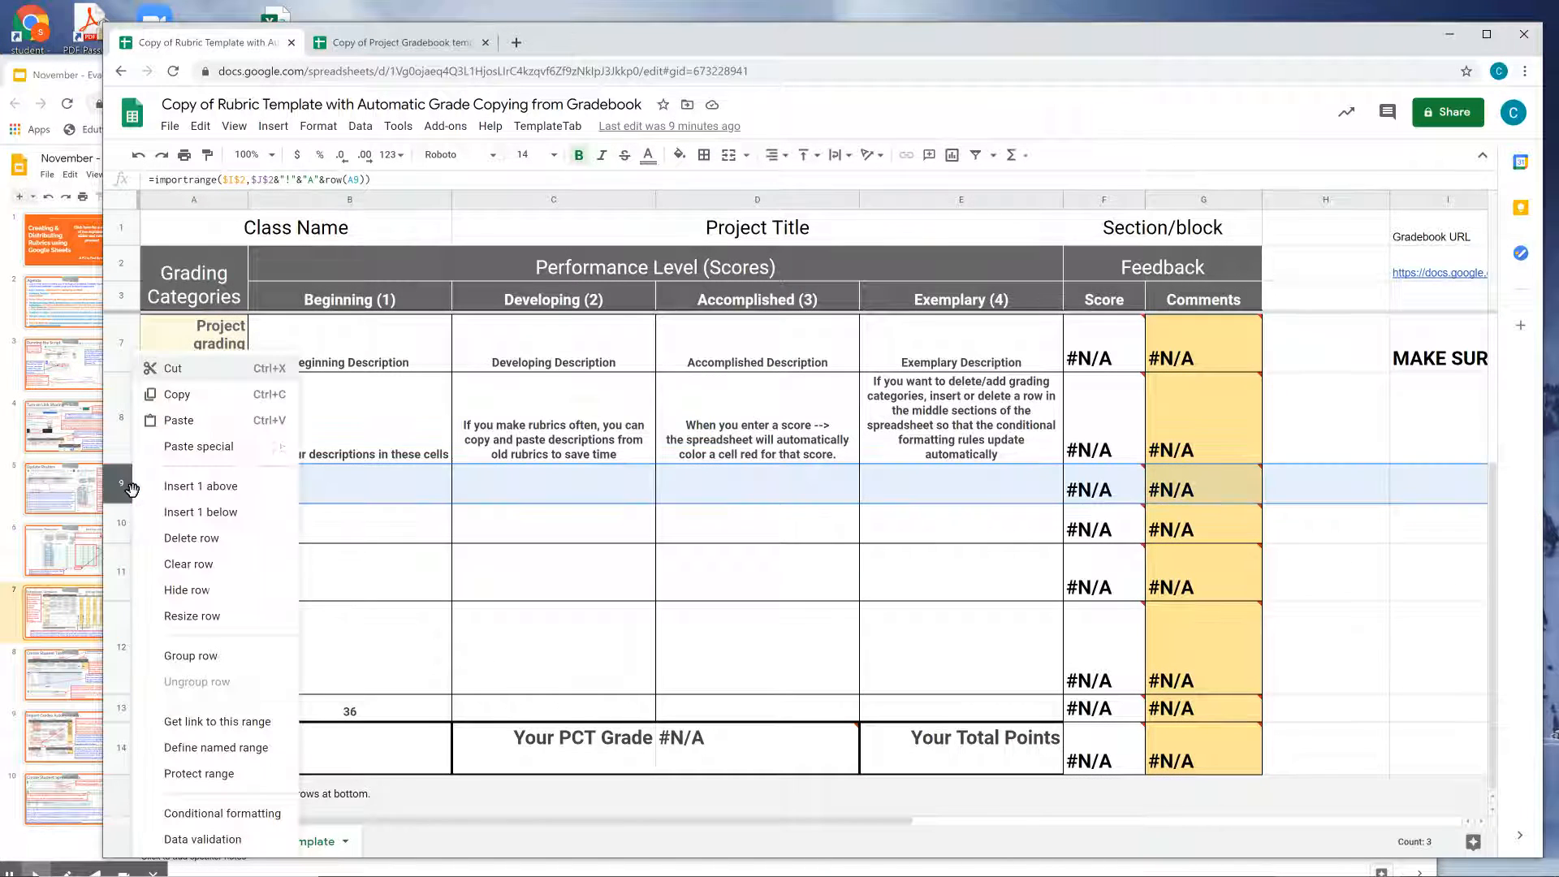
click(190, 538)
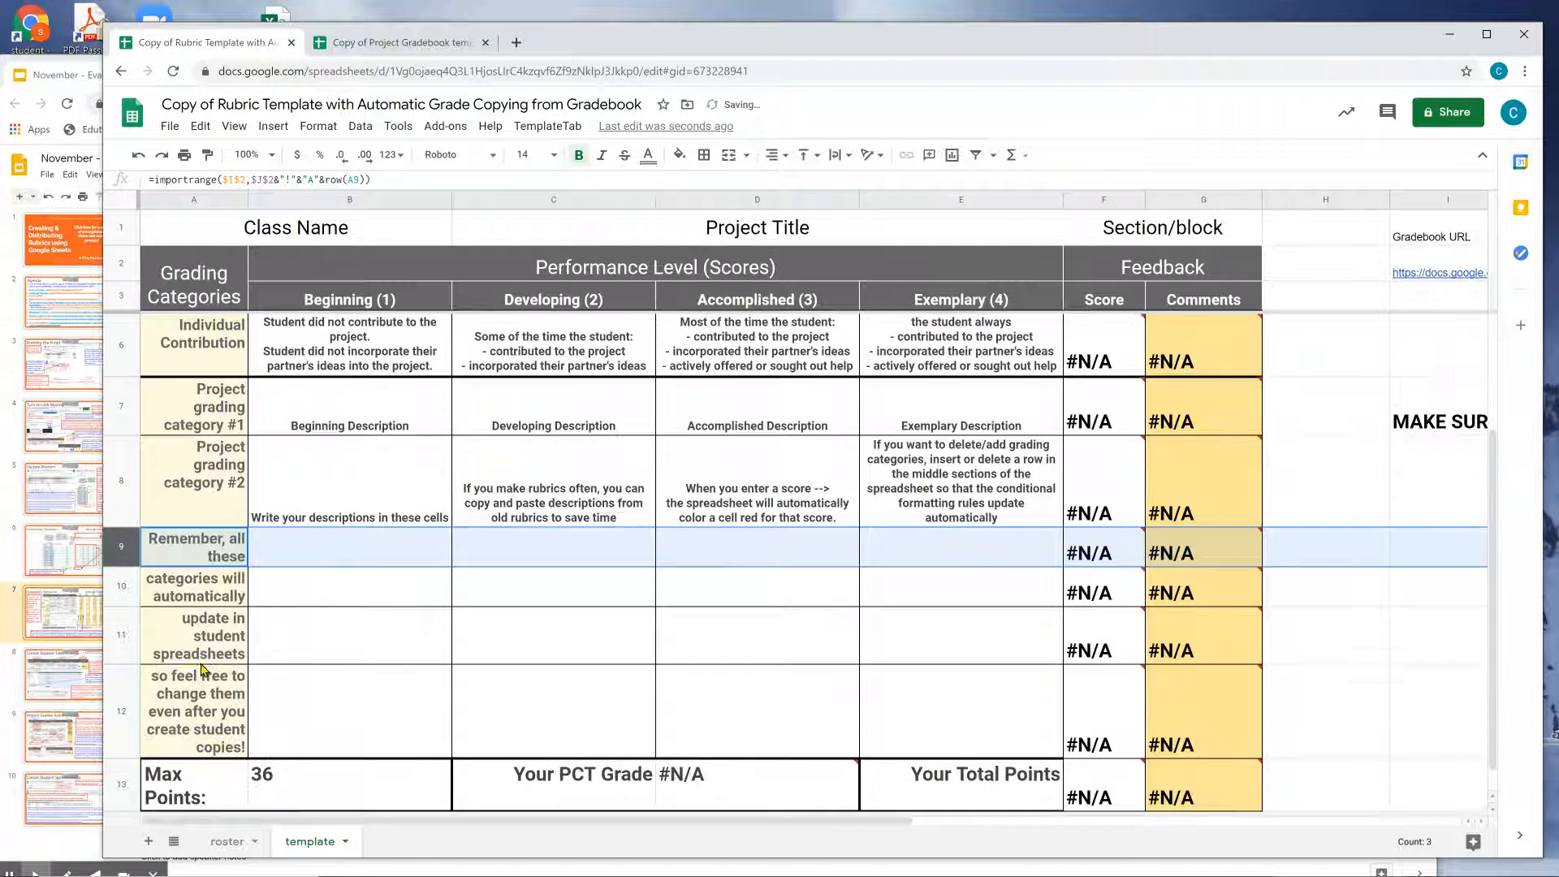
Check the Max Points row and the import formulas in the category cell and L5.
click(206, 773)
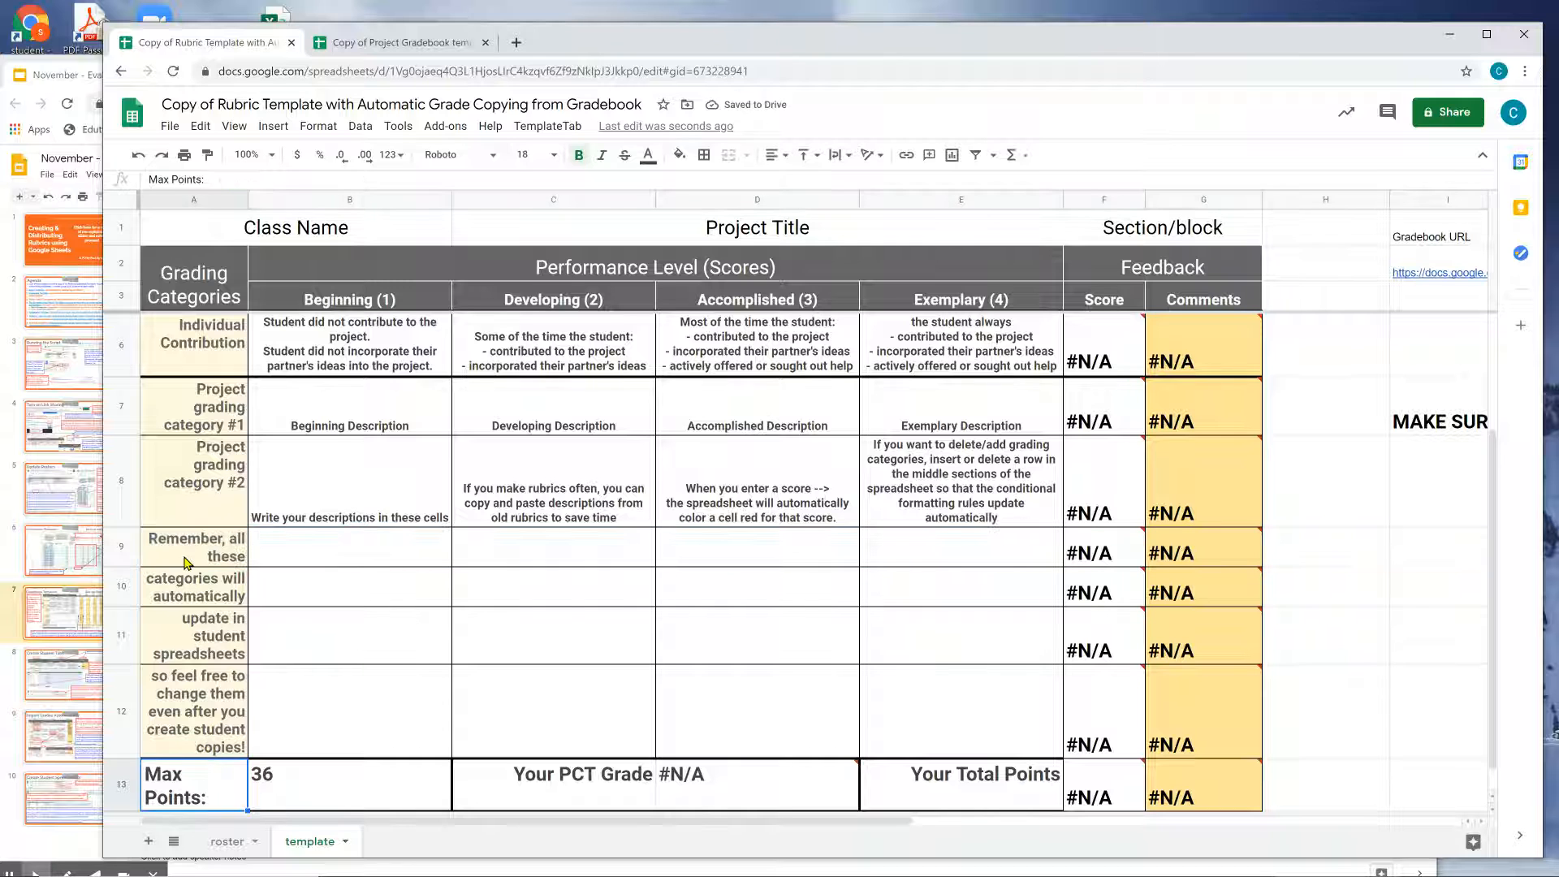
click(186, 562)
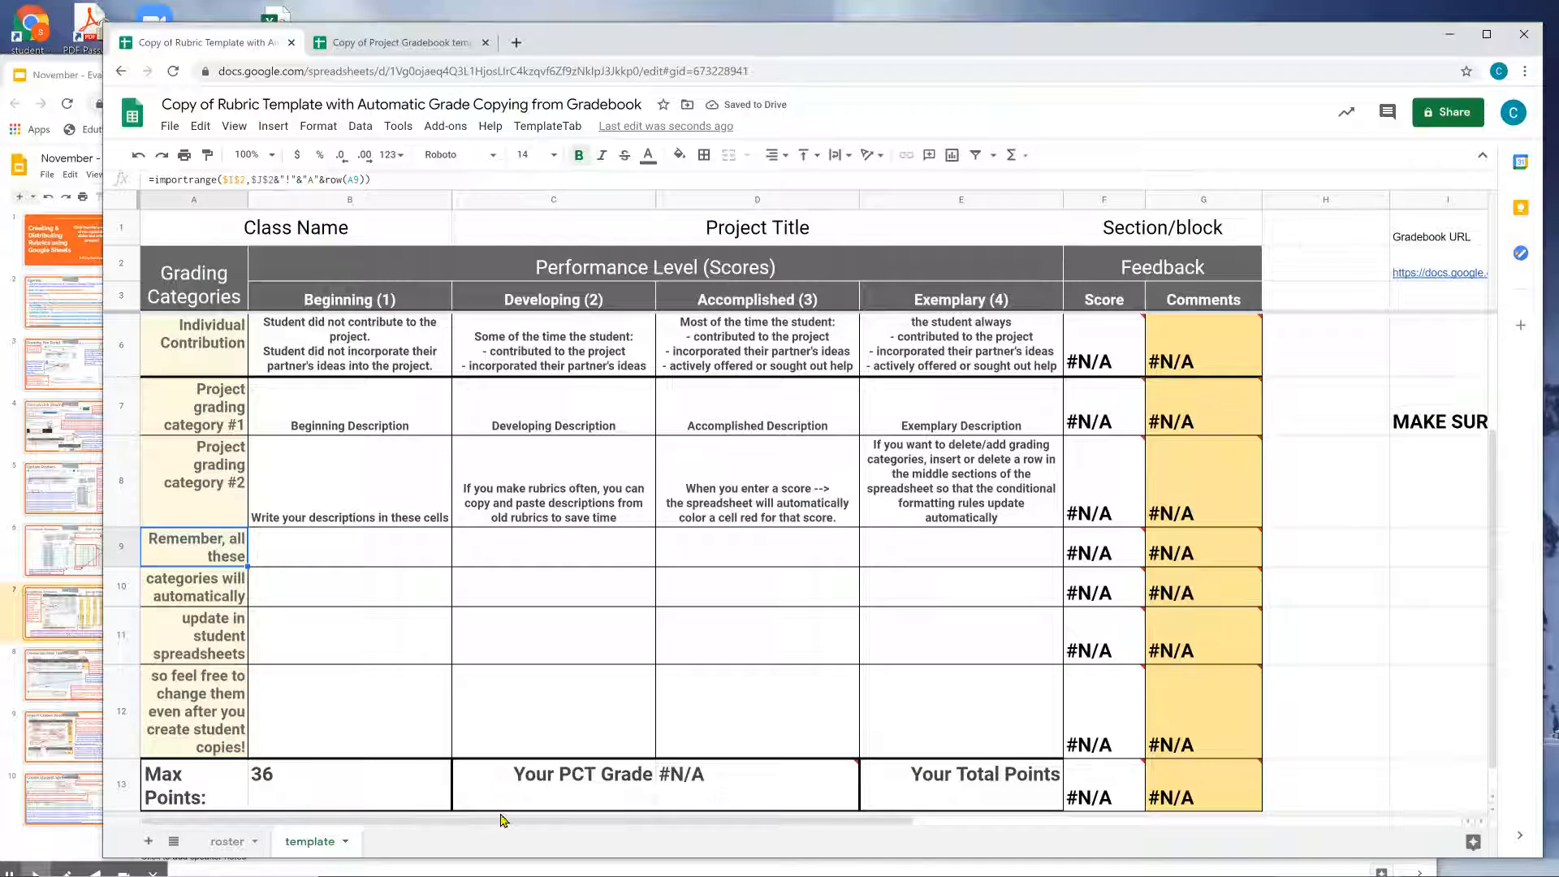
drag(503, 821, 1090, 852)
scroll(1036, 648, up, 3)
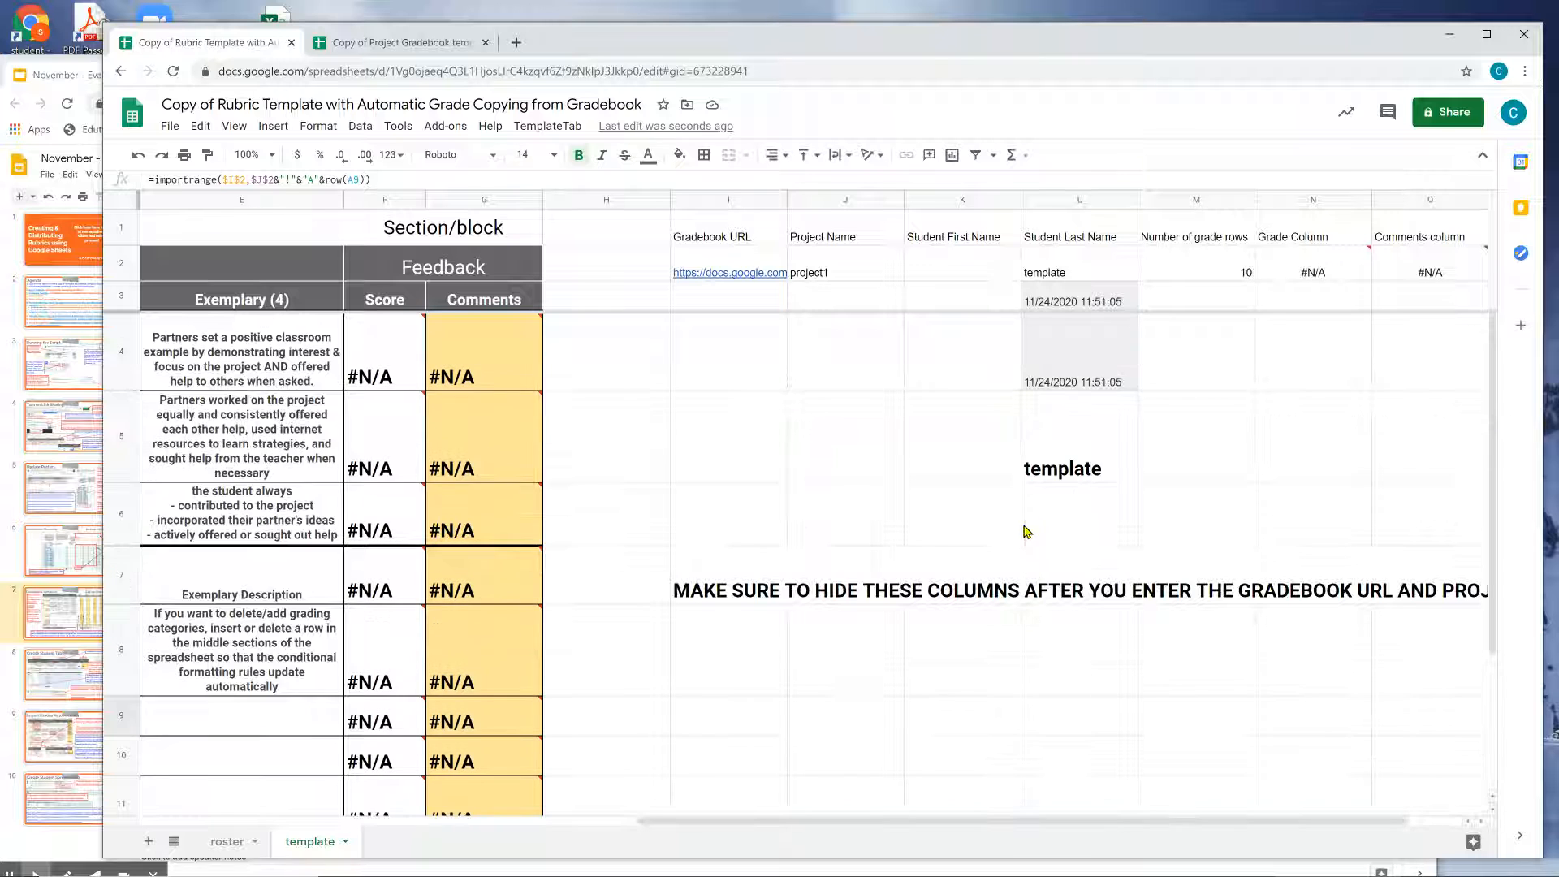
click(1058, 479)
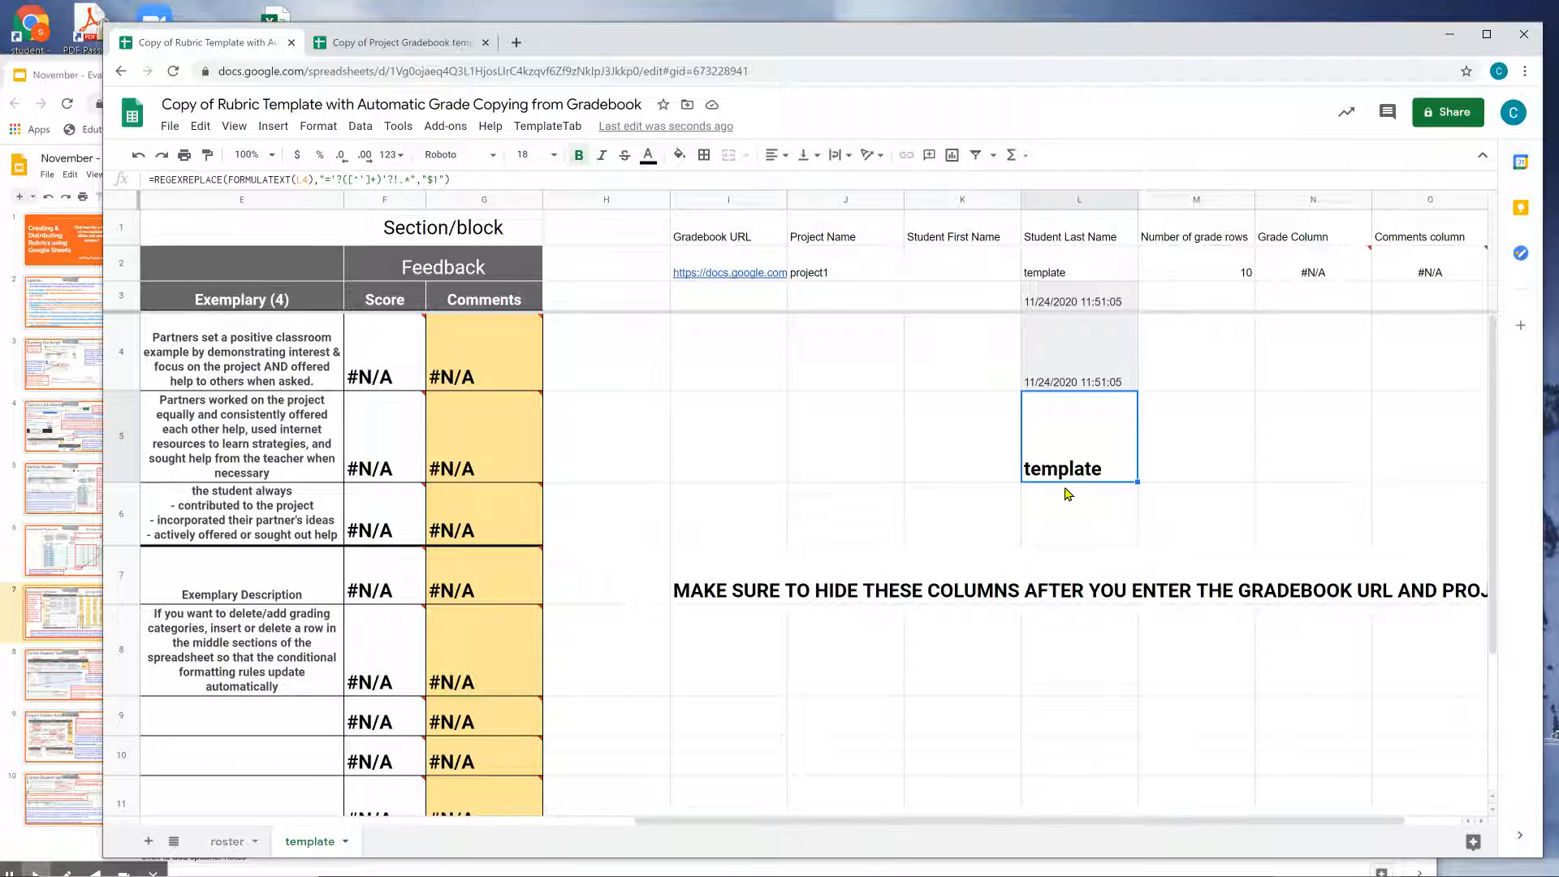
drag(910, 822, 414, 822)
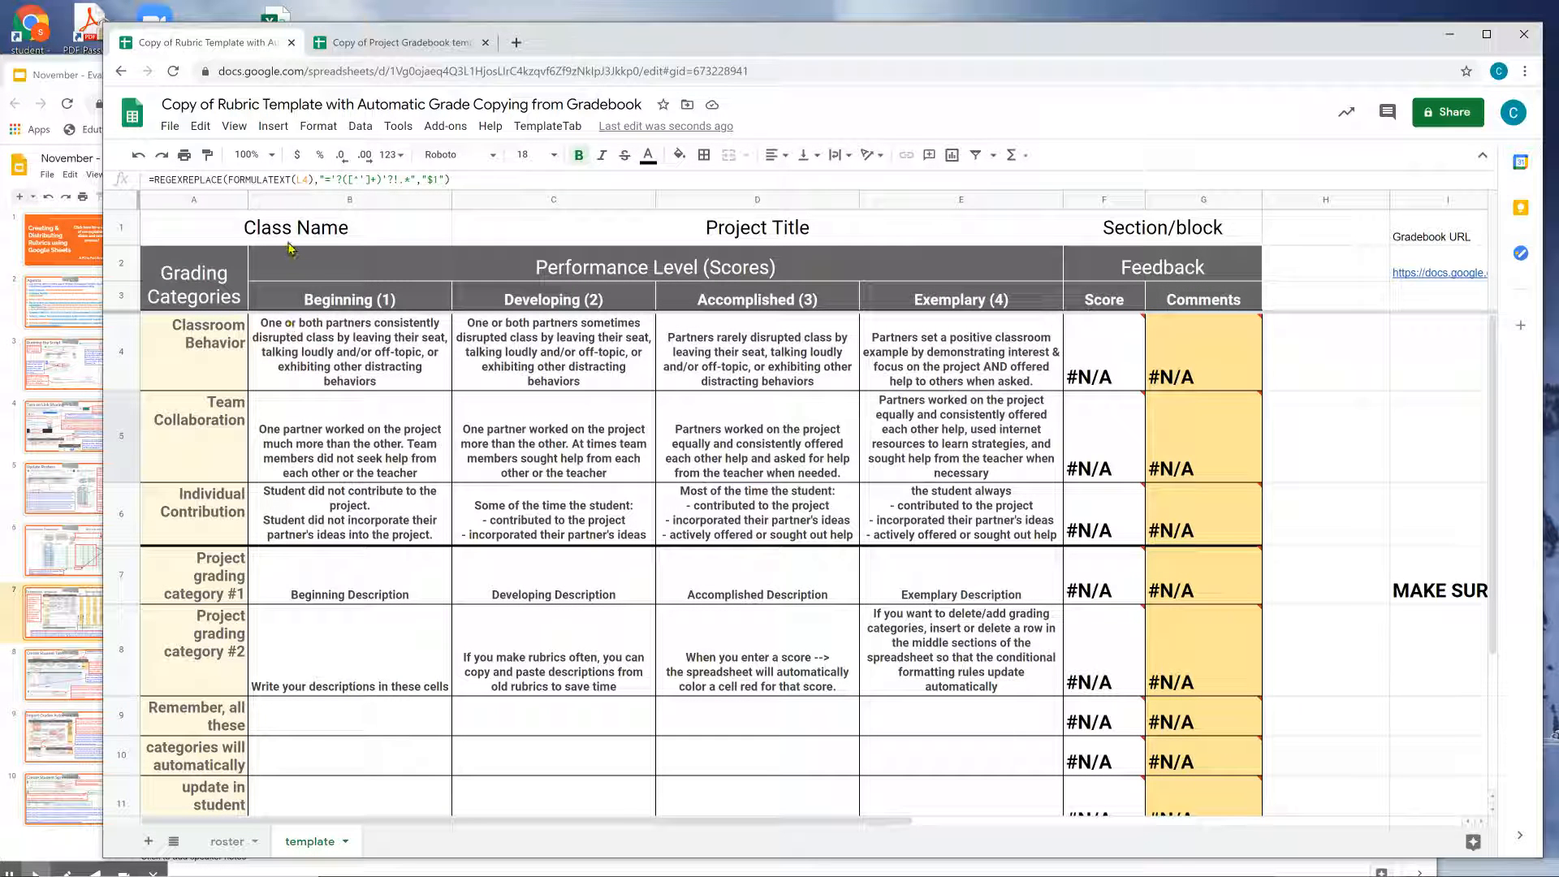
Bring up slide 8, Create Student Tabs, in the instructions presentation.
click(399, 42)
scroll(378, 469, up, 5)
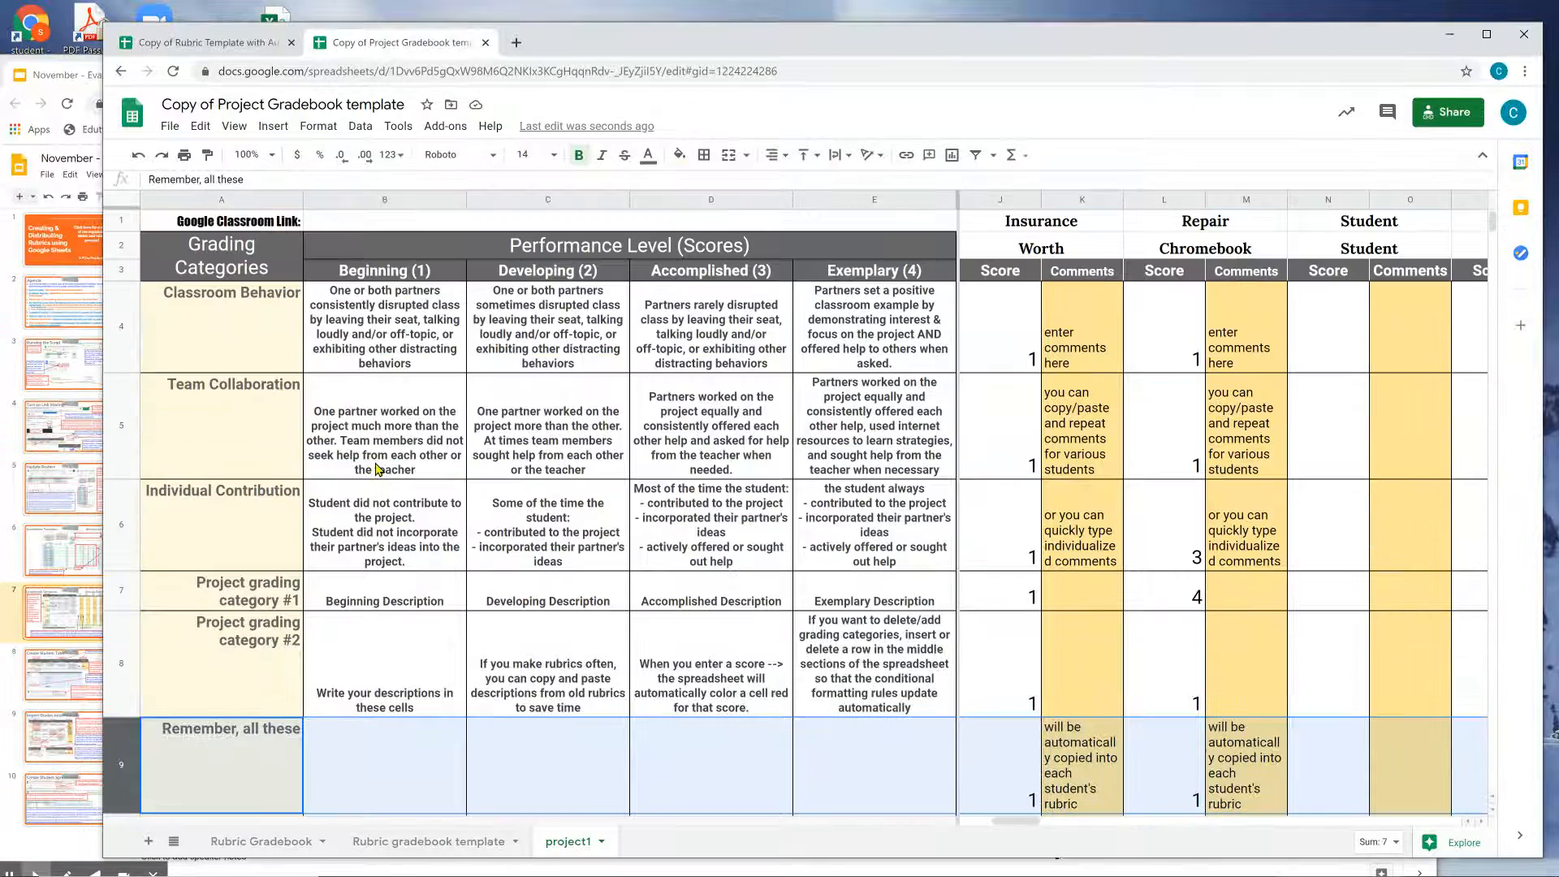
click(80, 619)
click(81, 686)
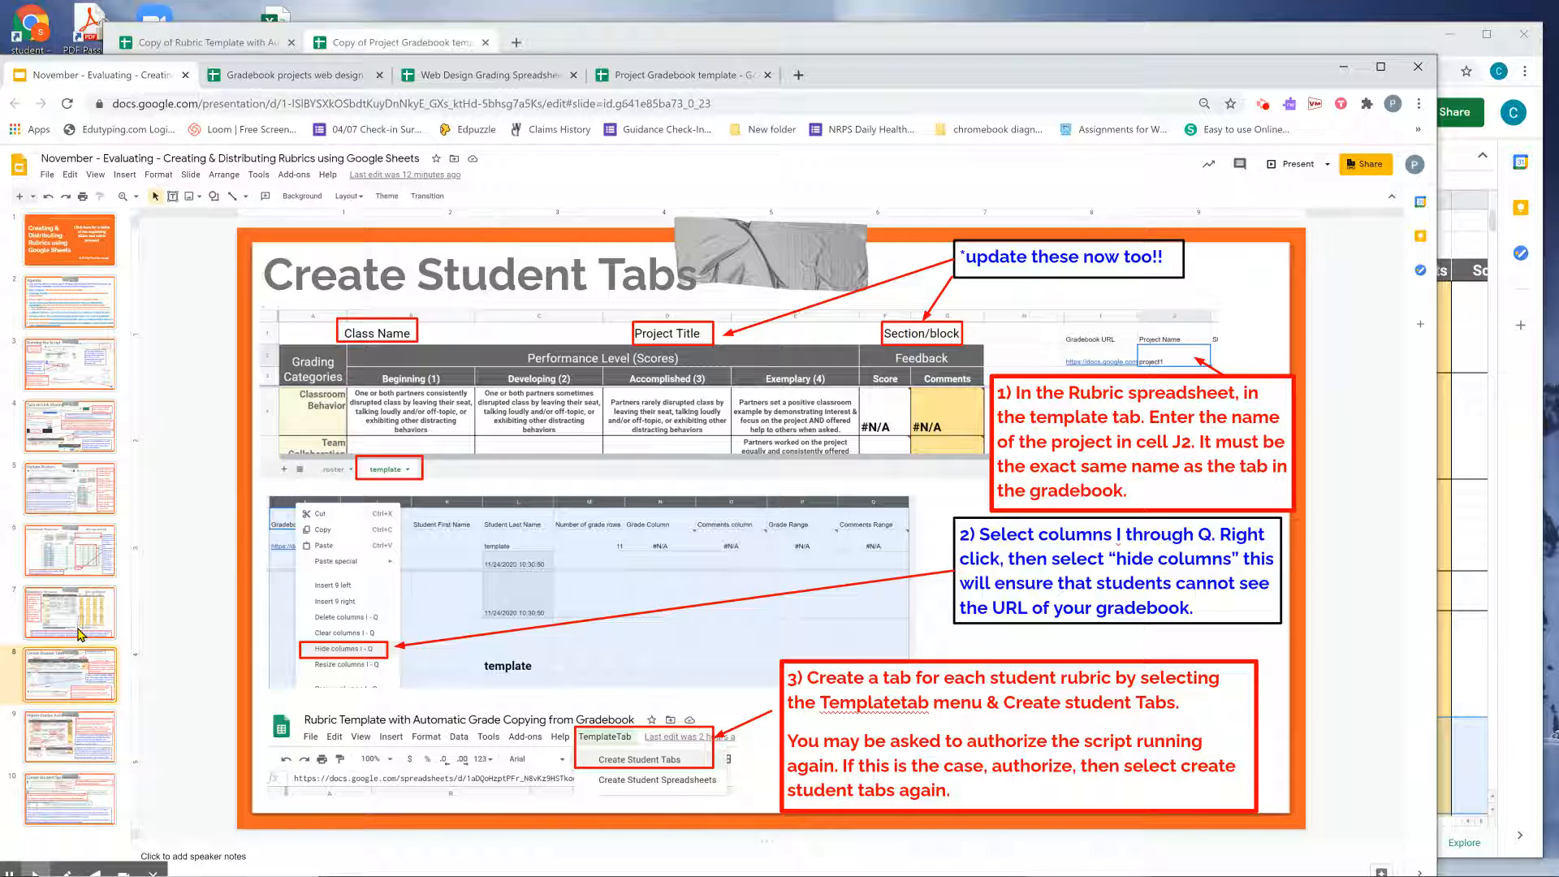
click(79, 634)
click(81, 674)
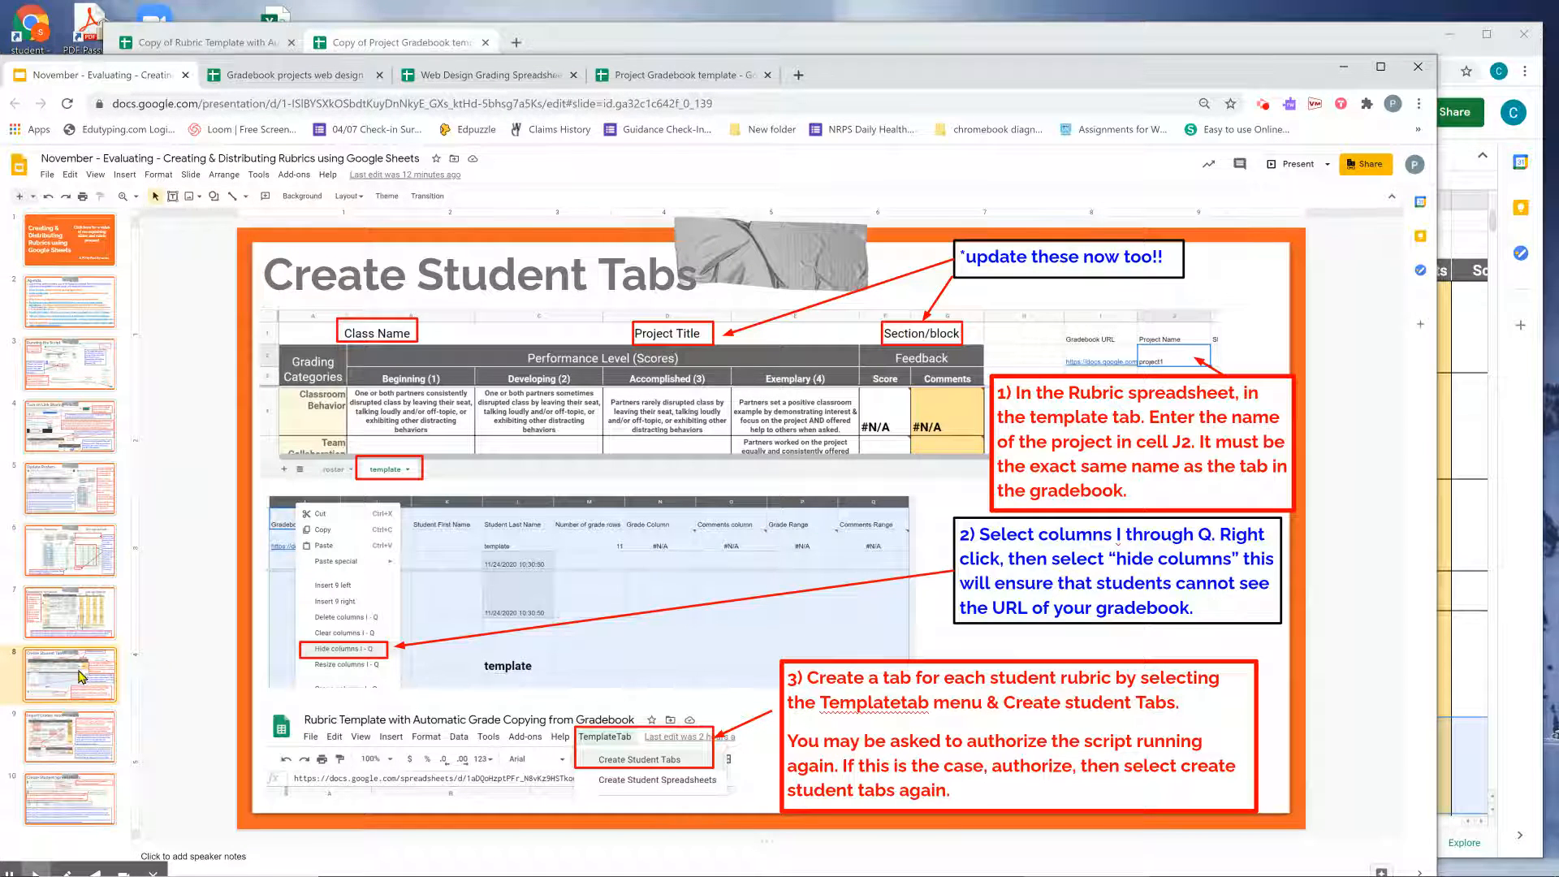
Return to the Rubric Template spreadsheet after another look at the slides.
click(1490, 503)
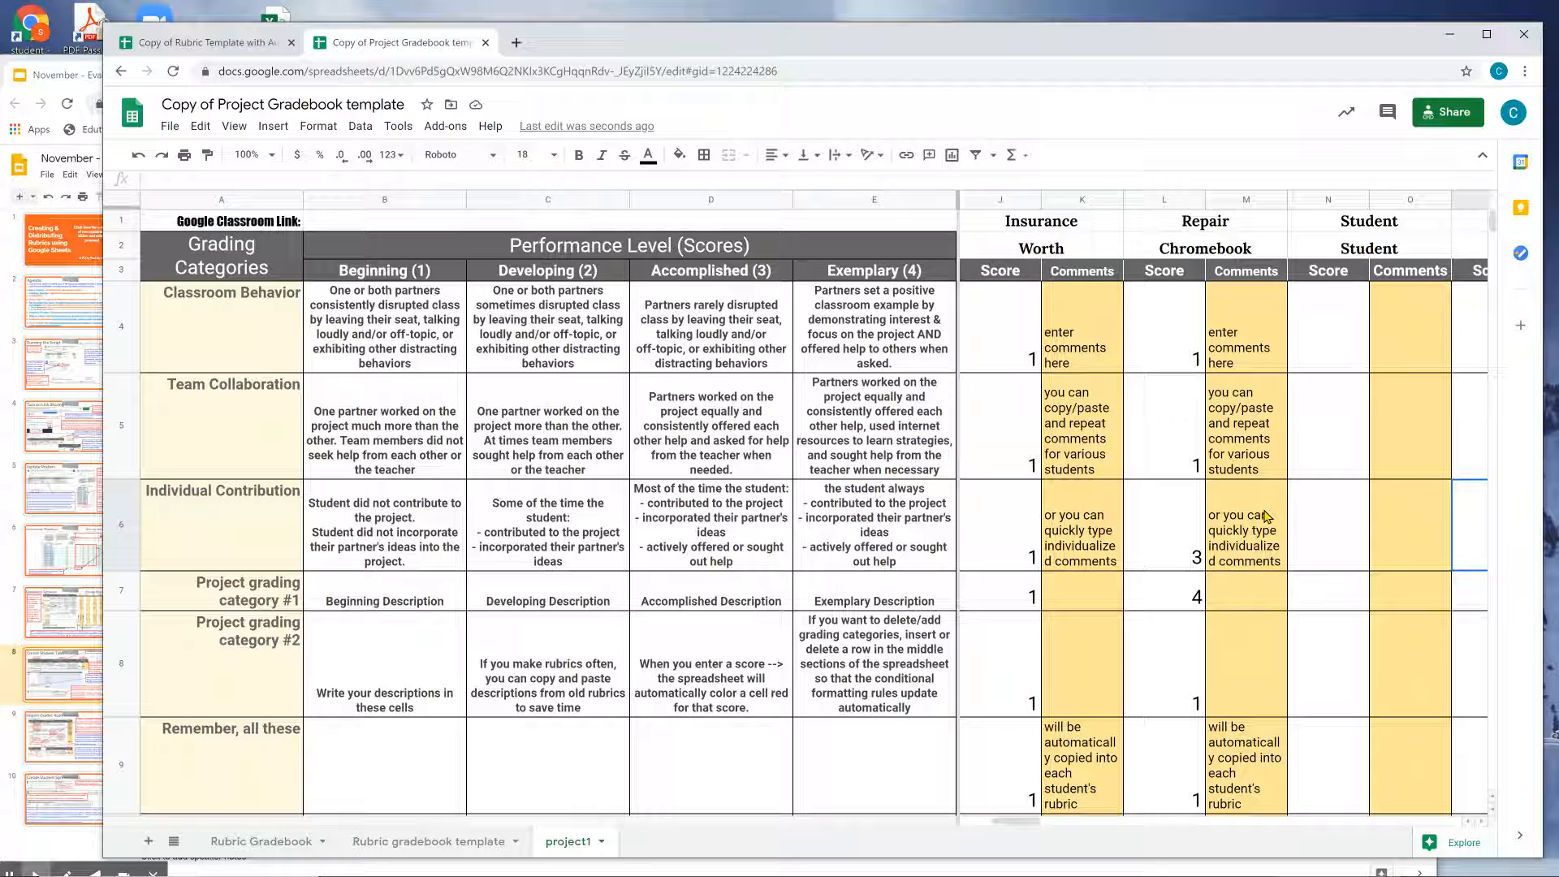
click(243, 49)
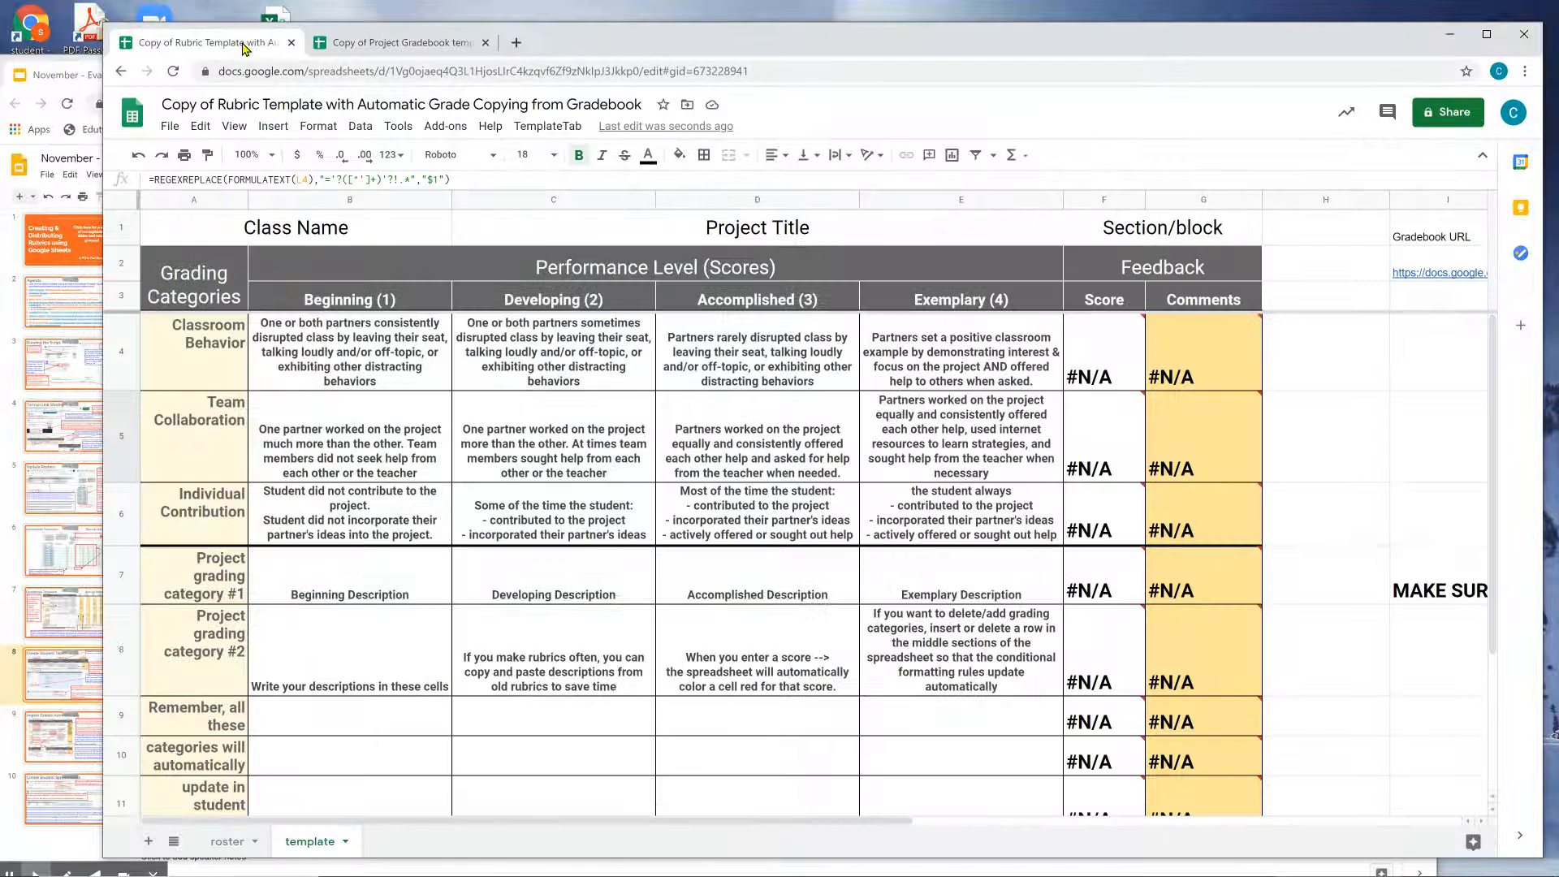
click(90, 685)
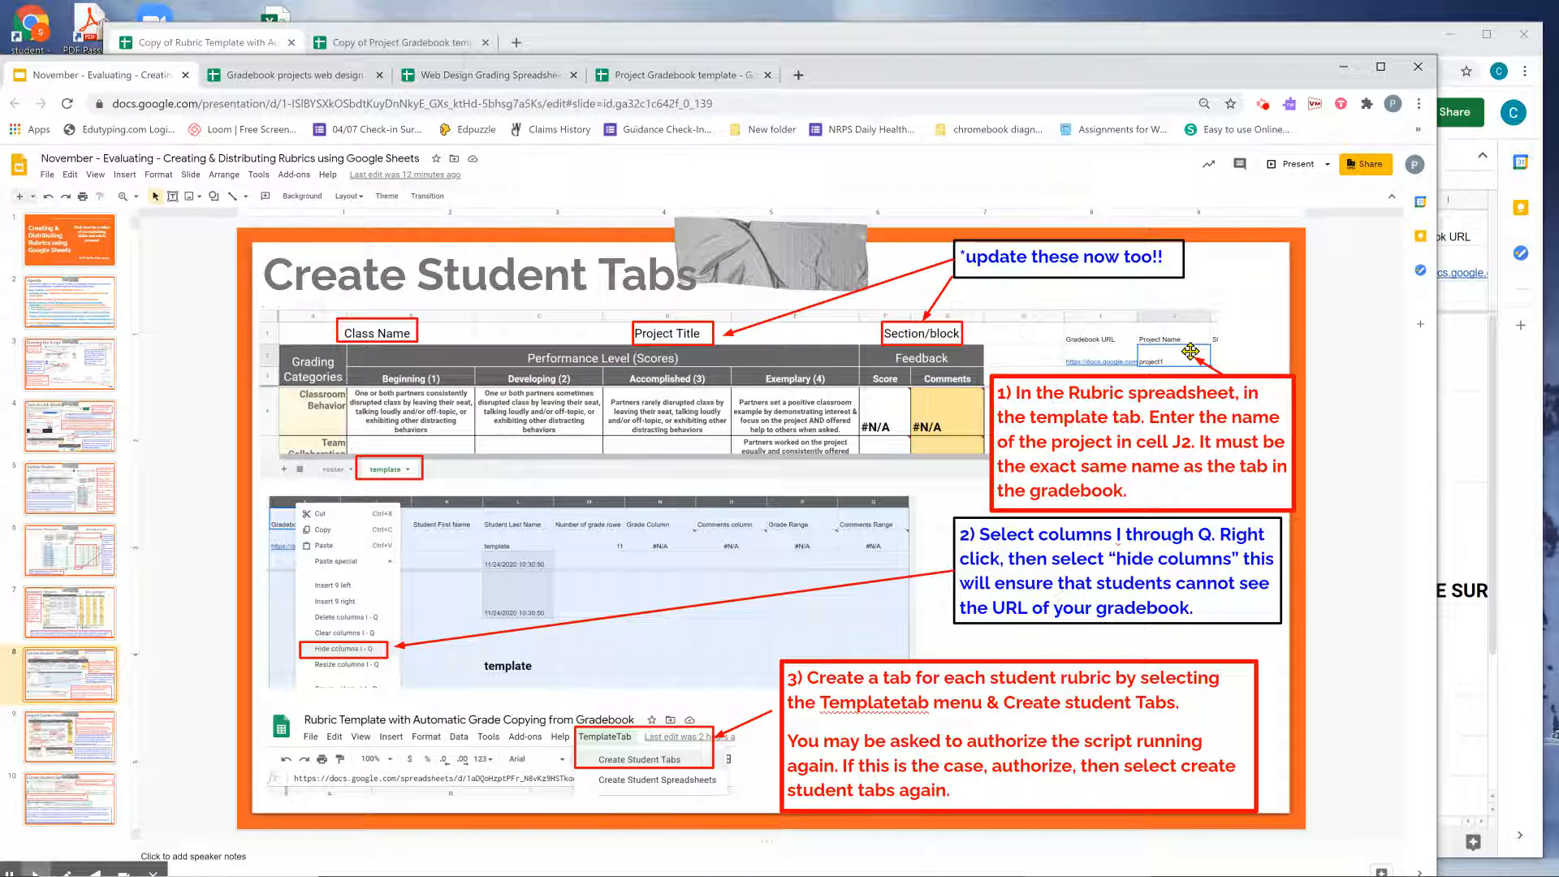
click(1459, 355)
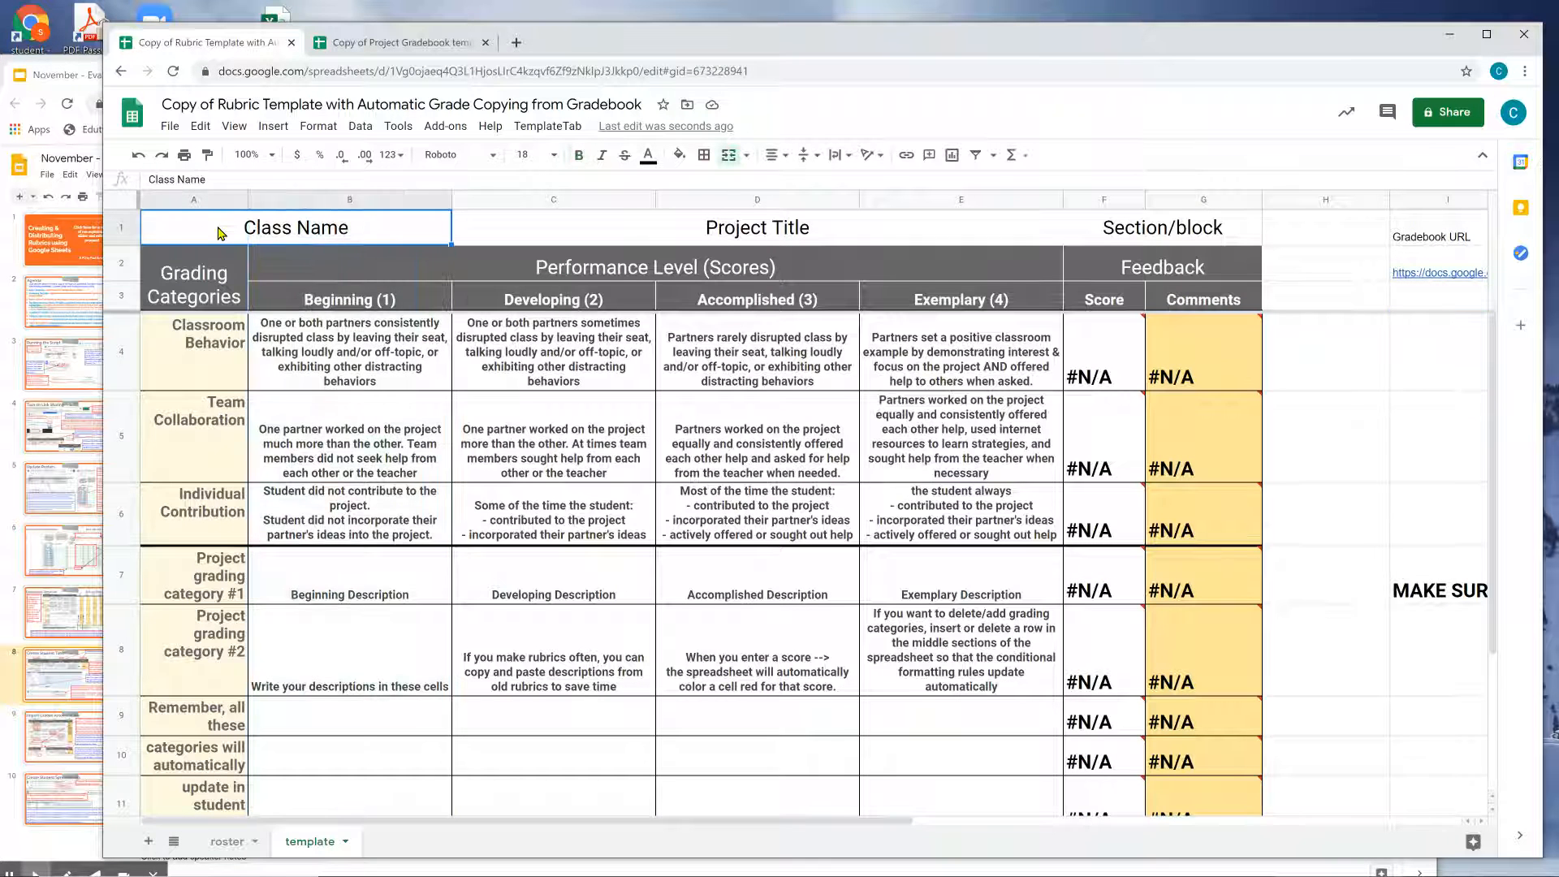
Fill in the heading with class Web Design, Project #1 and section G Period.
text(Web Design)
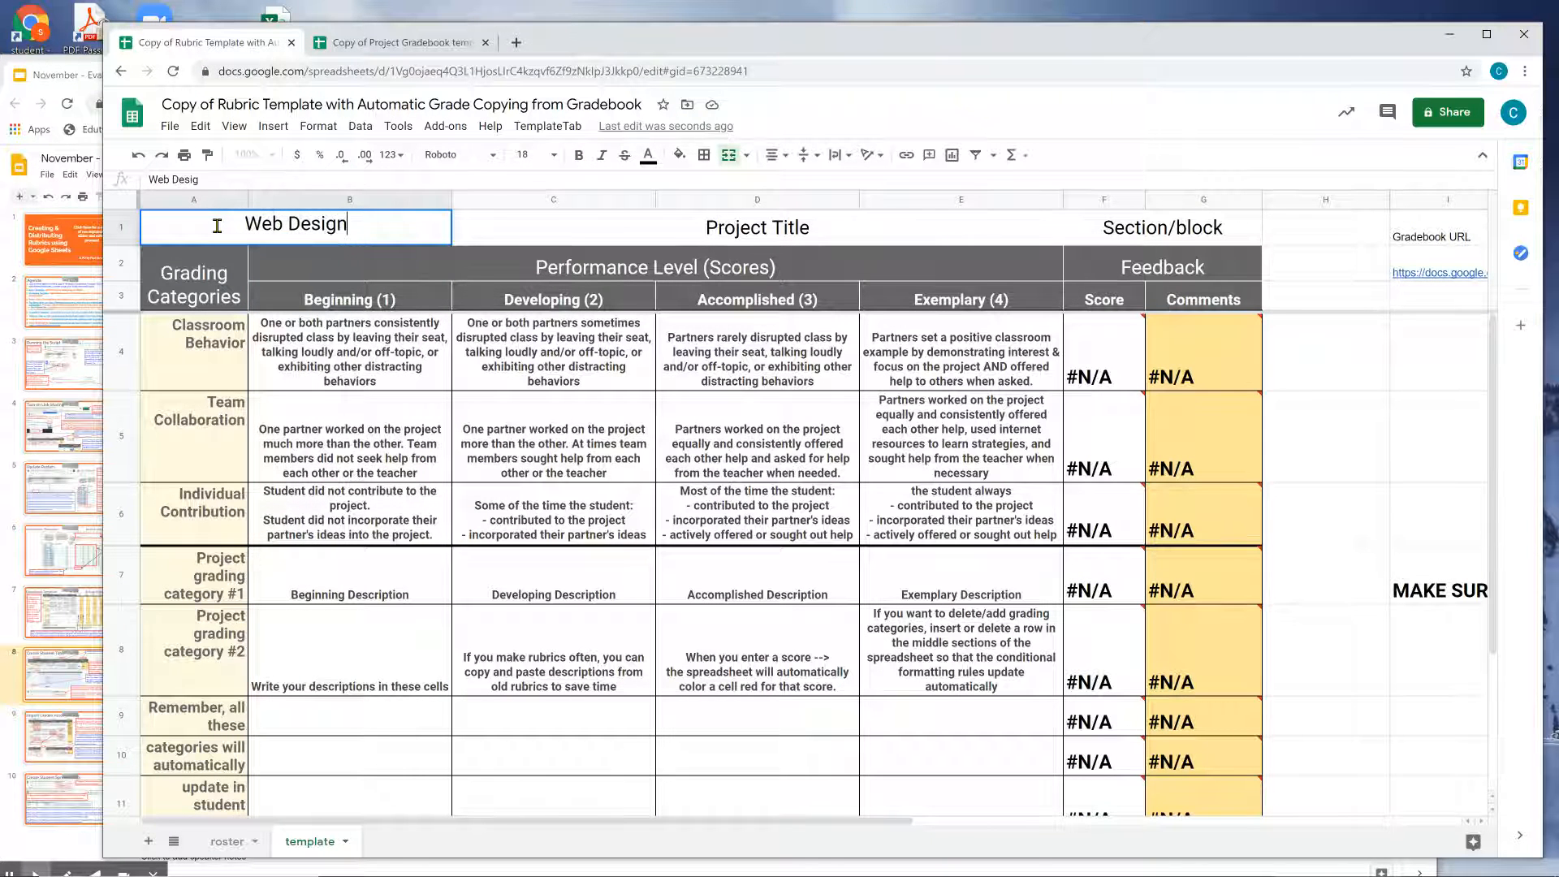
key(Tab)
text(Project @1)
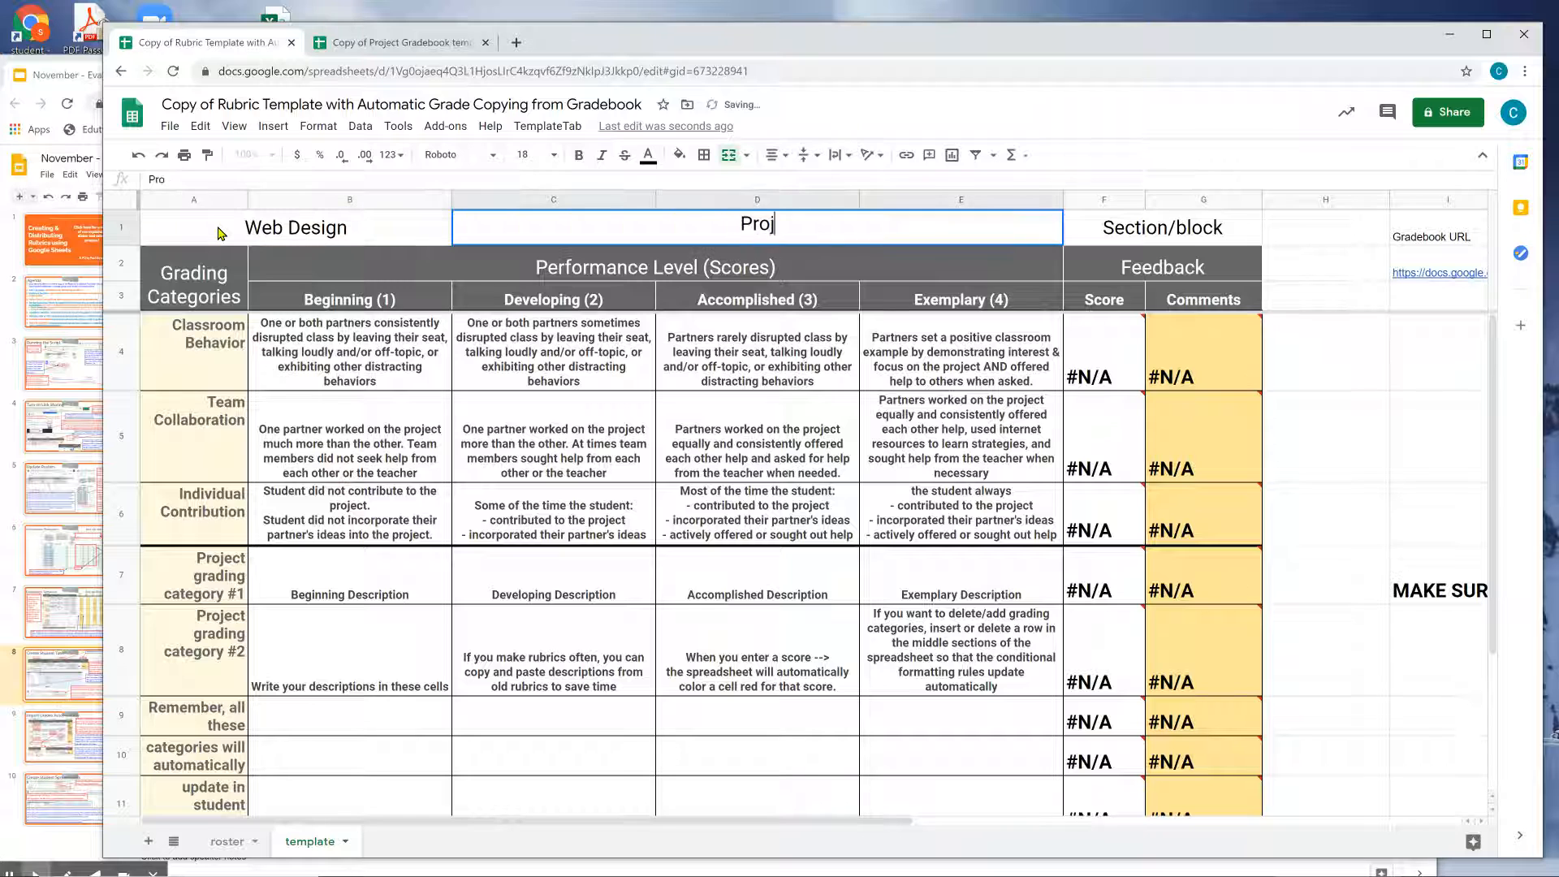
key(BackSpace)
key(BackSpace)
text(#1)
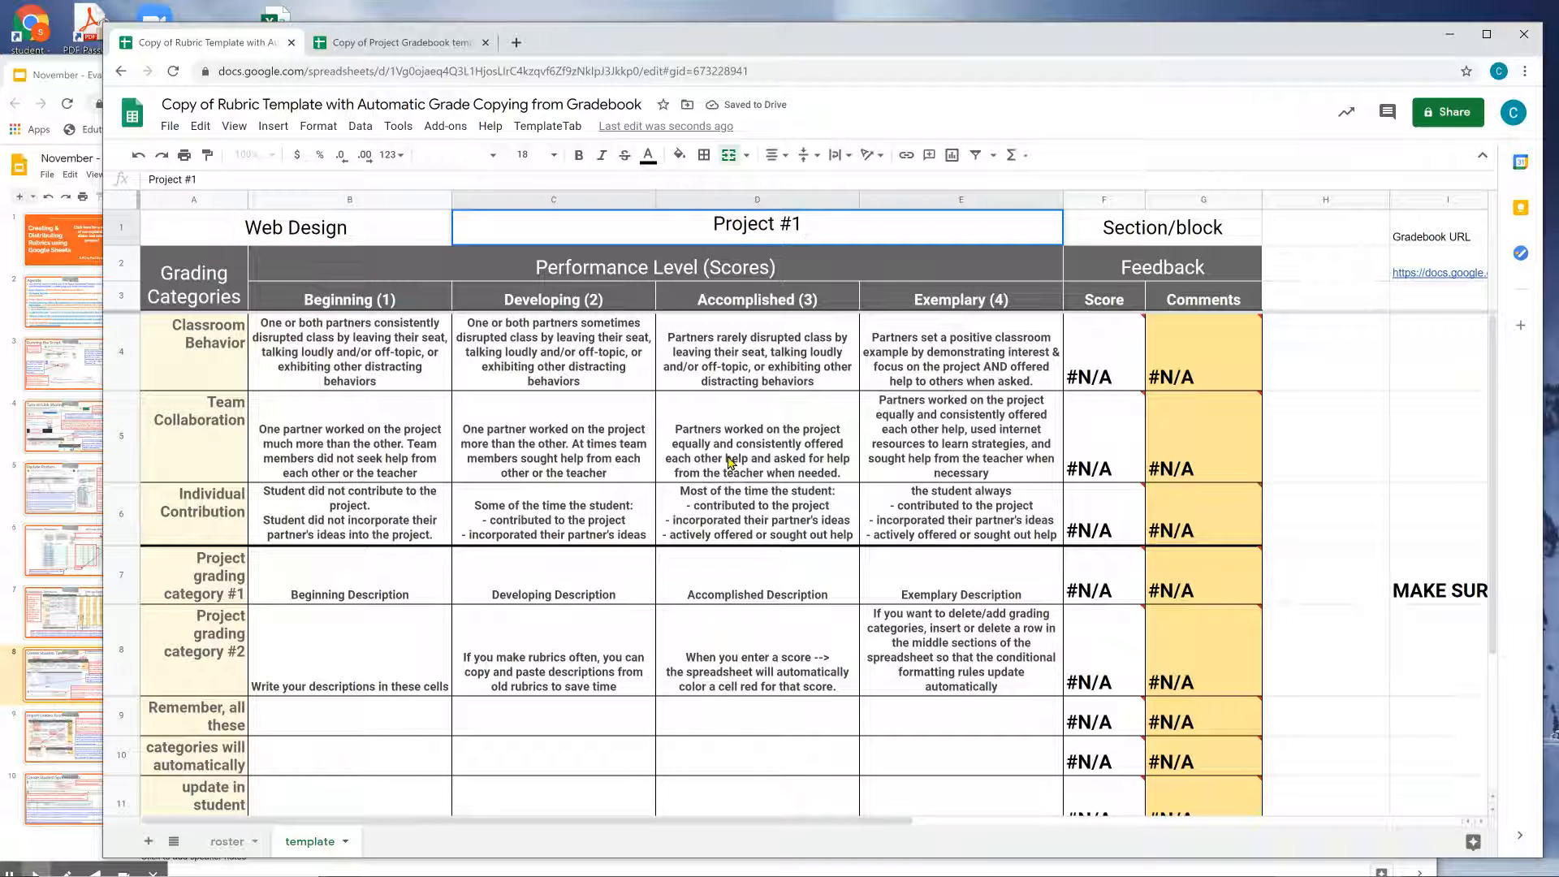
click(1159, 240)
text(G Pew)
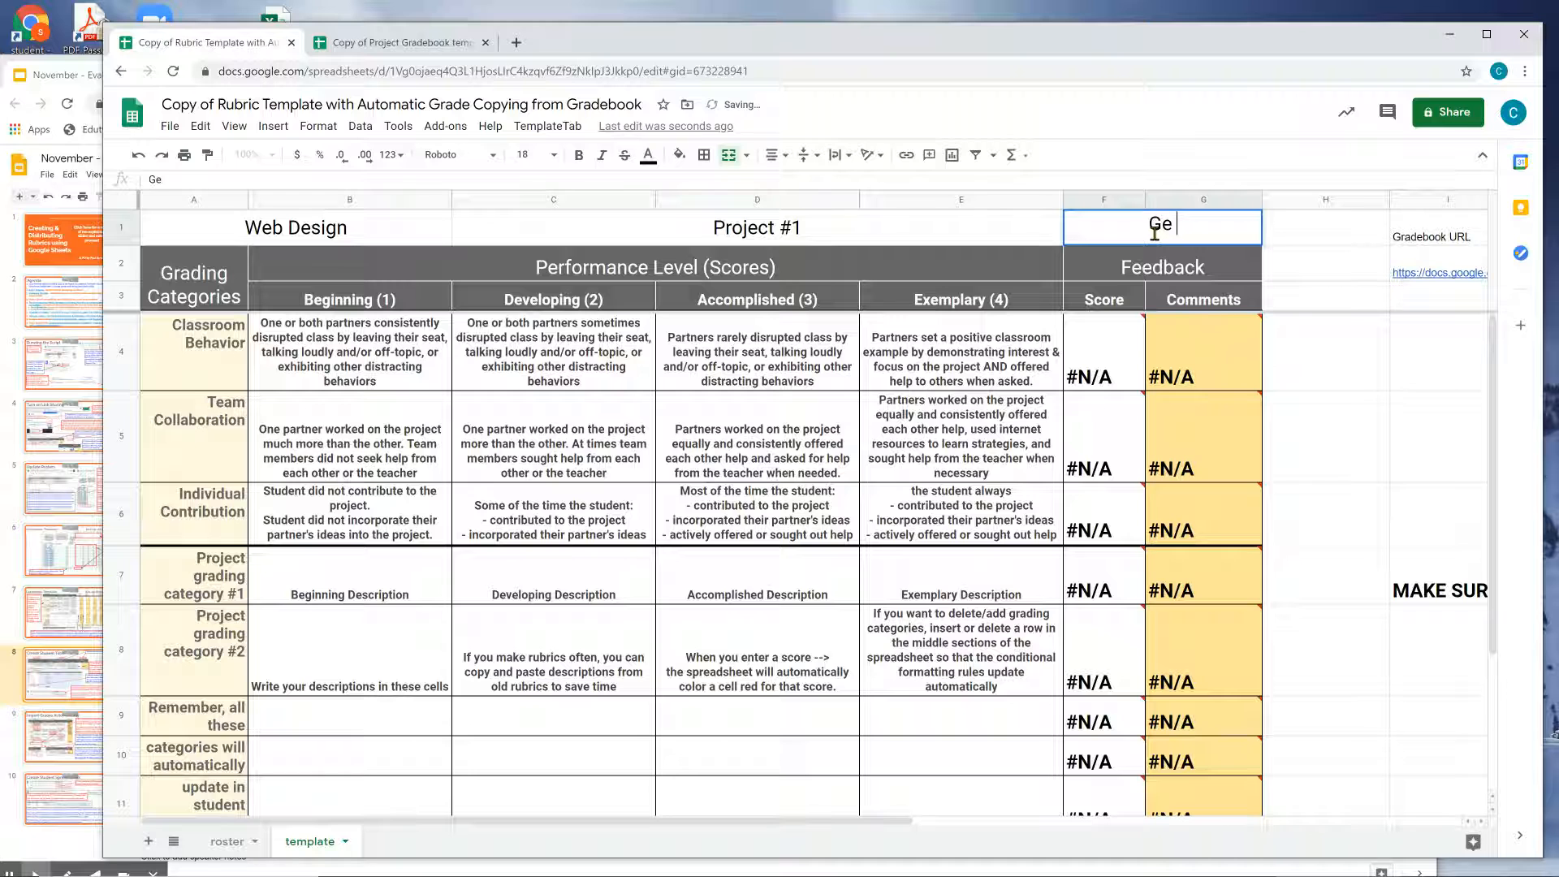
key(BackSpace)
text(riod)
key(Return)
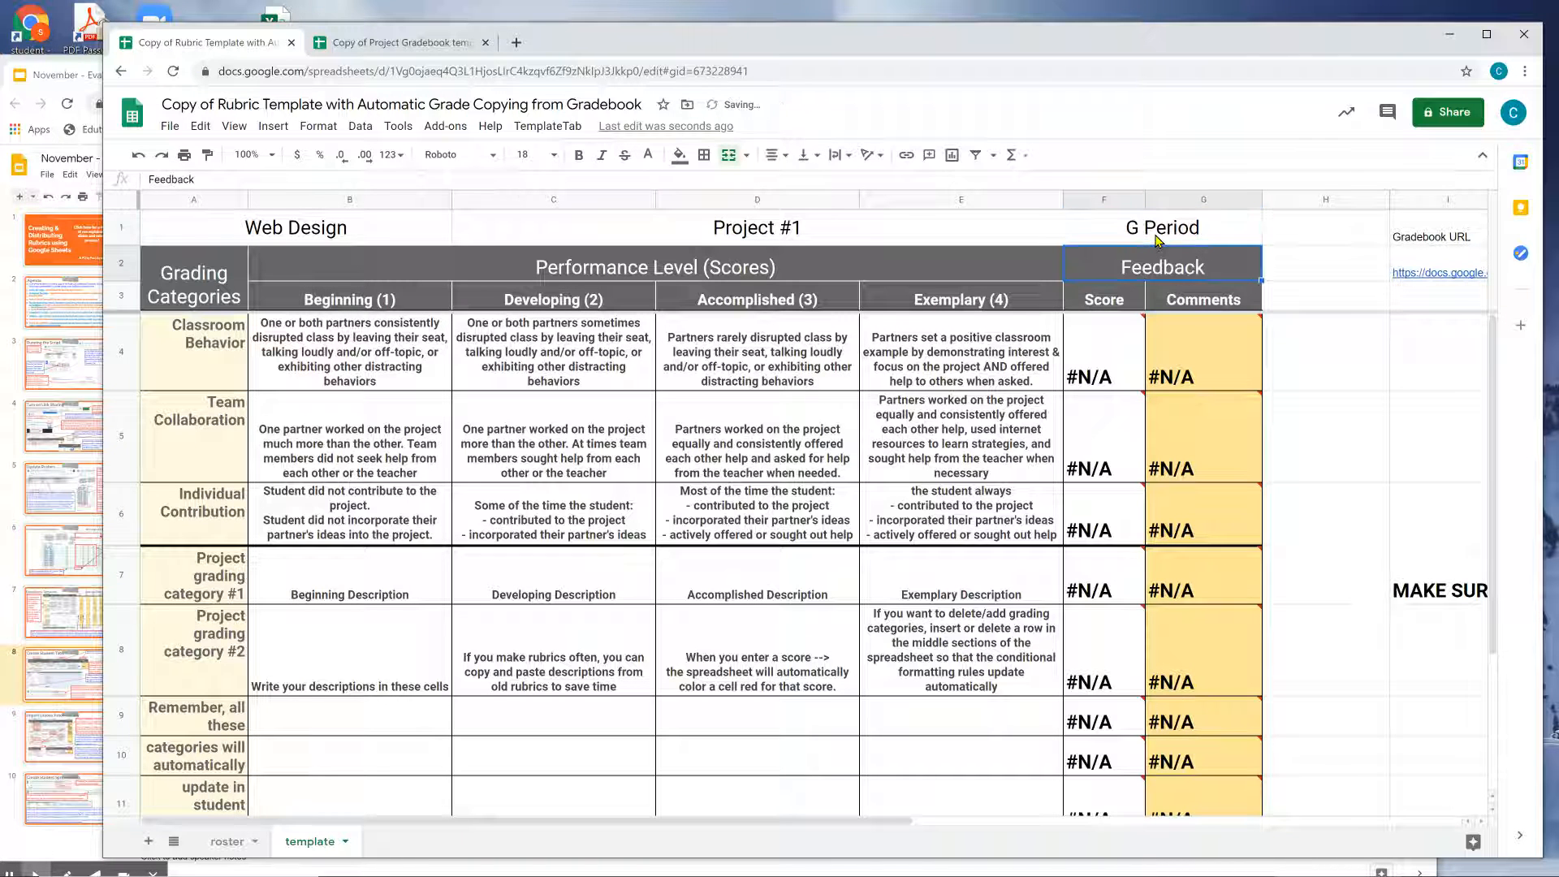
Move to the Project Name entry in J2.
key(Up)
key(Right)
key(Right)
key(Right)
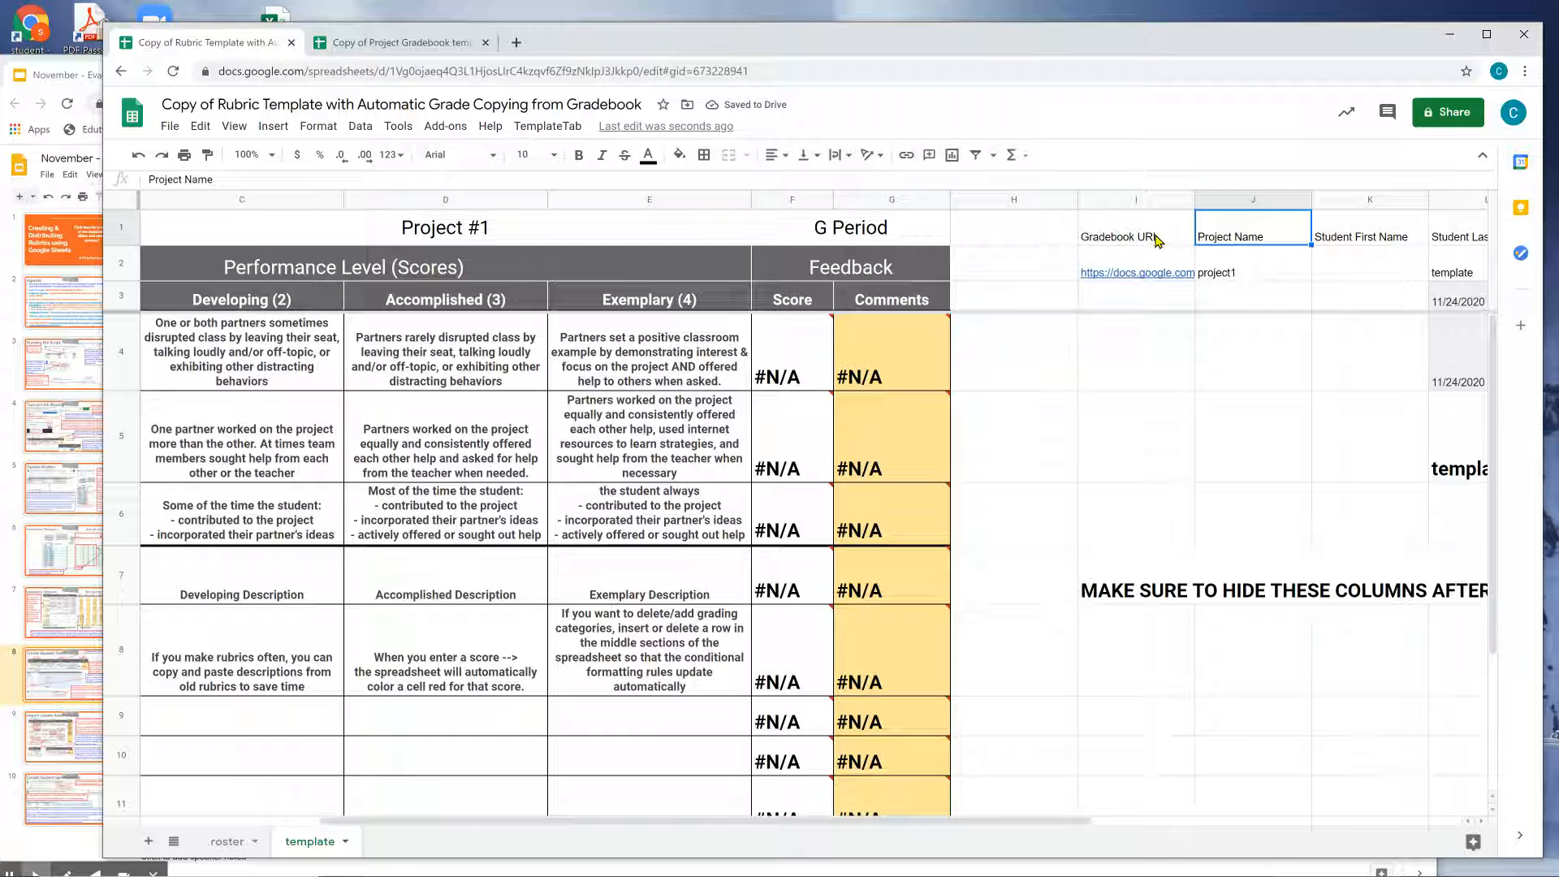
key(Down)
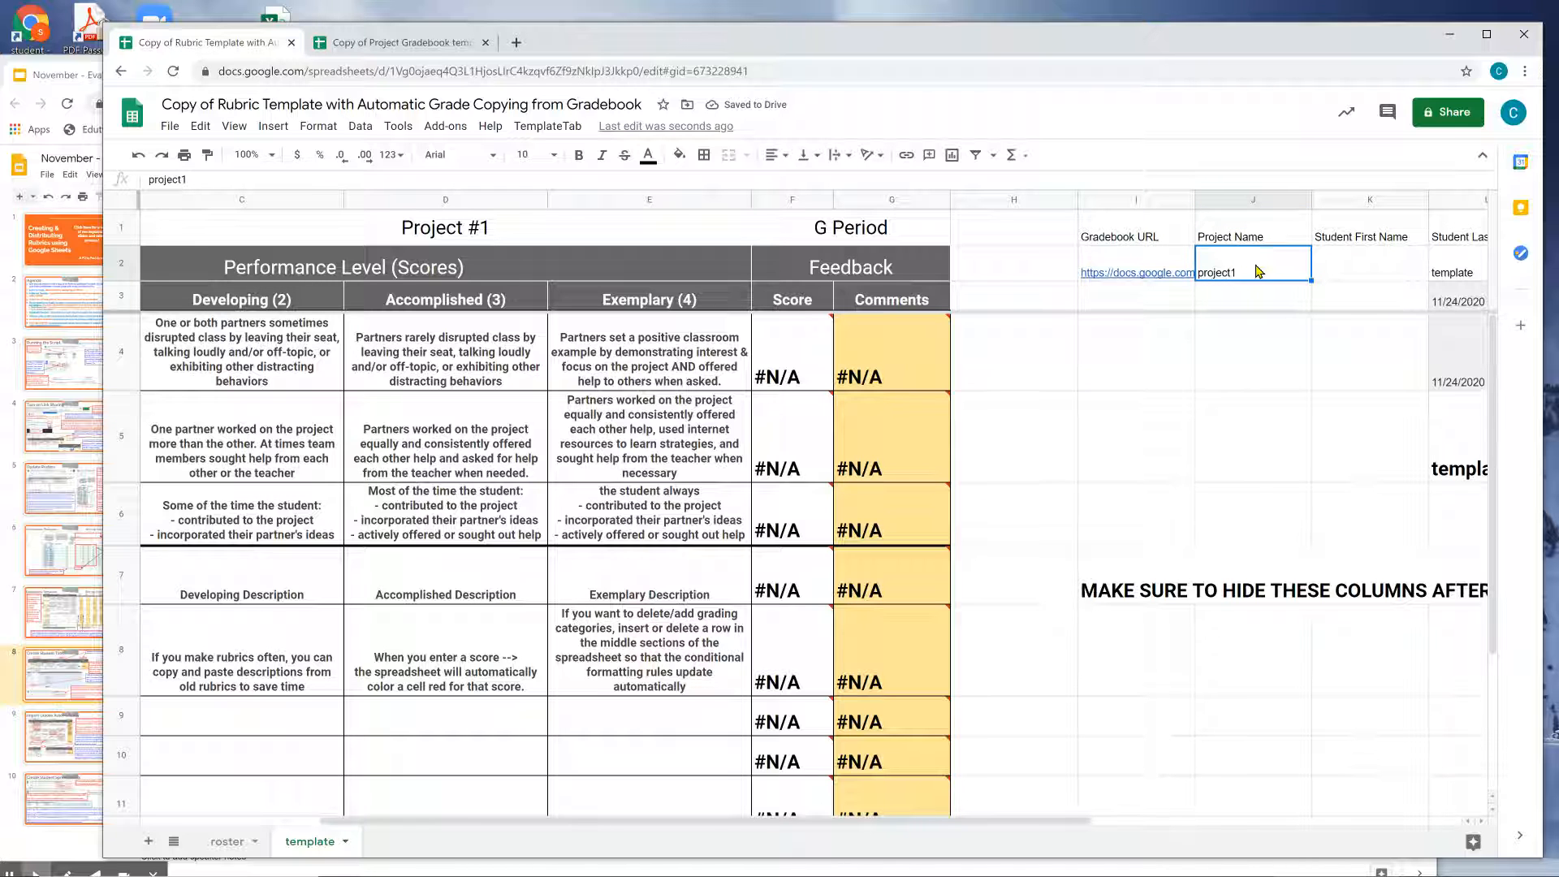
Rename the gradebook's project1 sheet to Project One.
click(419, 43)
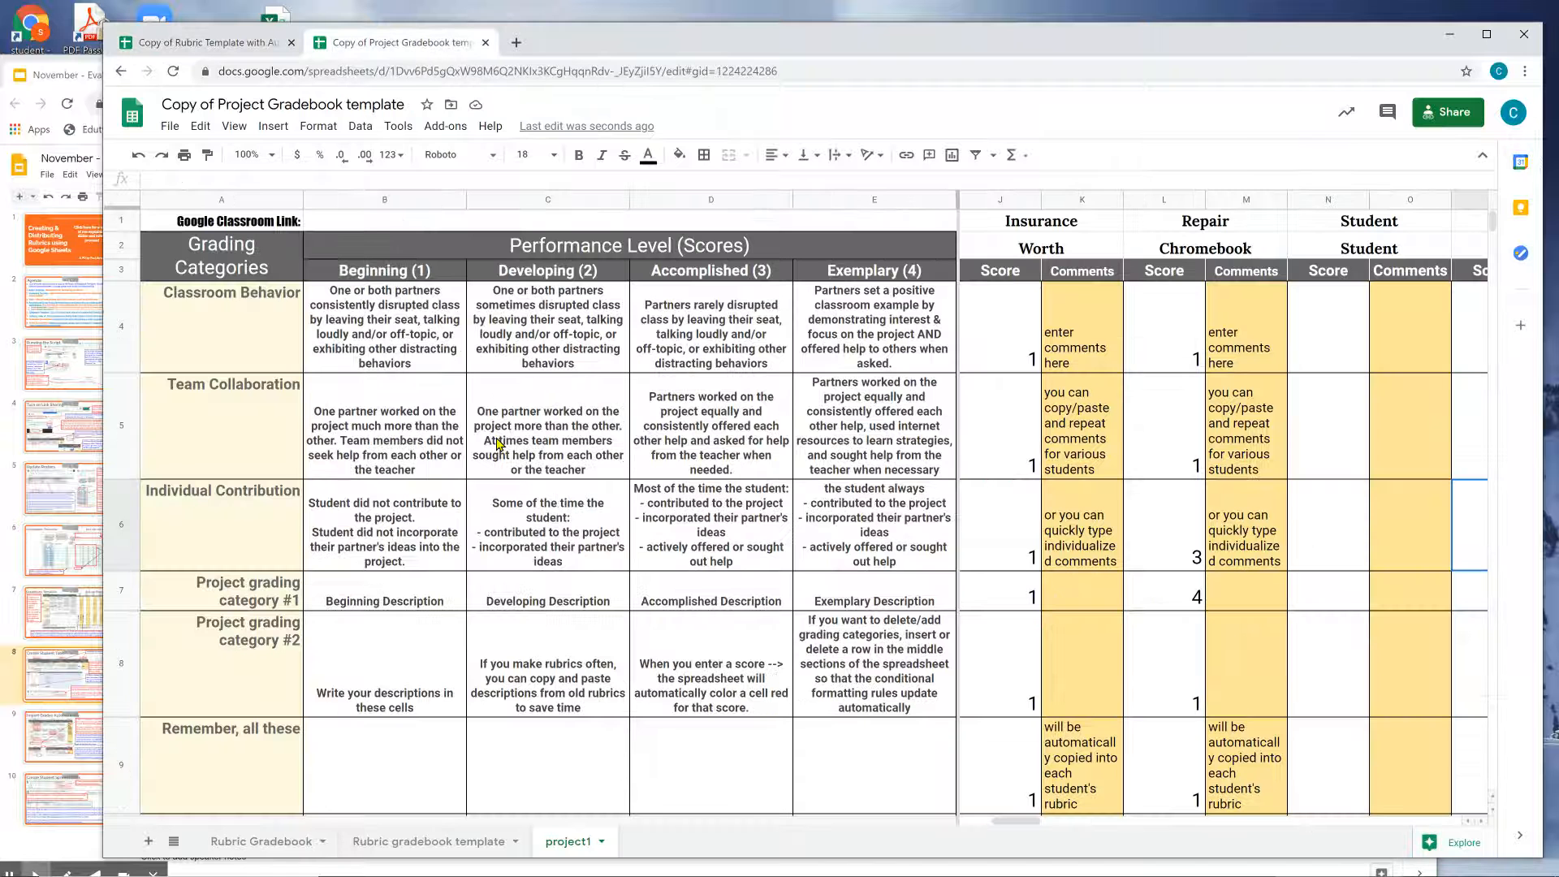
double_click(569, 842)
text(Project One)
key(Return)
double_click(572, 845)
key(ctrl+c)
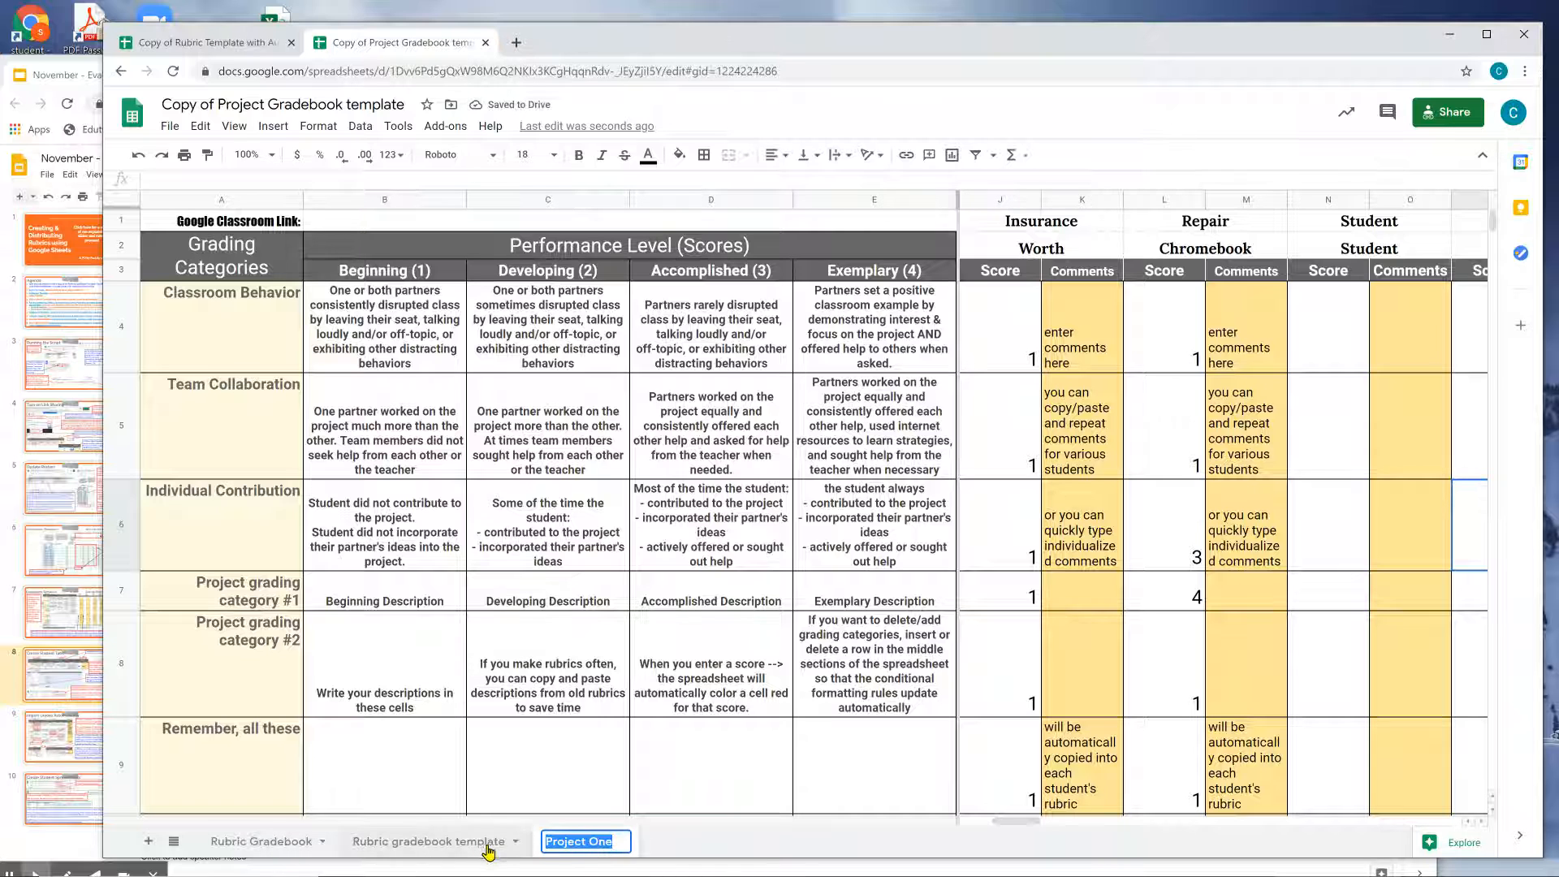
Set the Rubric Gradebook's E2 project name to Project One and check the E6 formula.
click(291, 841)
click(579, 250)
double_click(597, 255)
double_click(595, 237)
key(ctrl+v)
key(Tab)
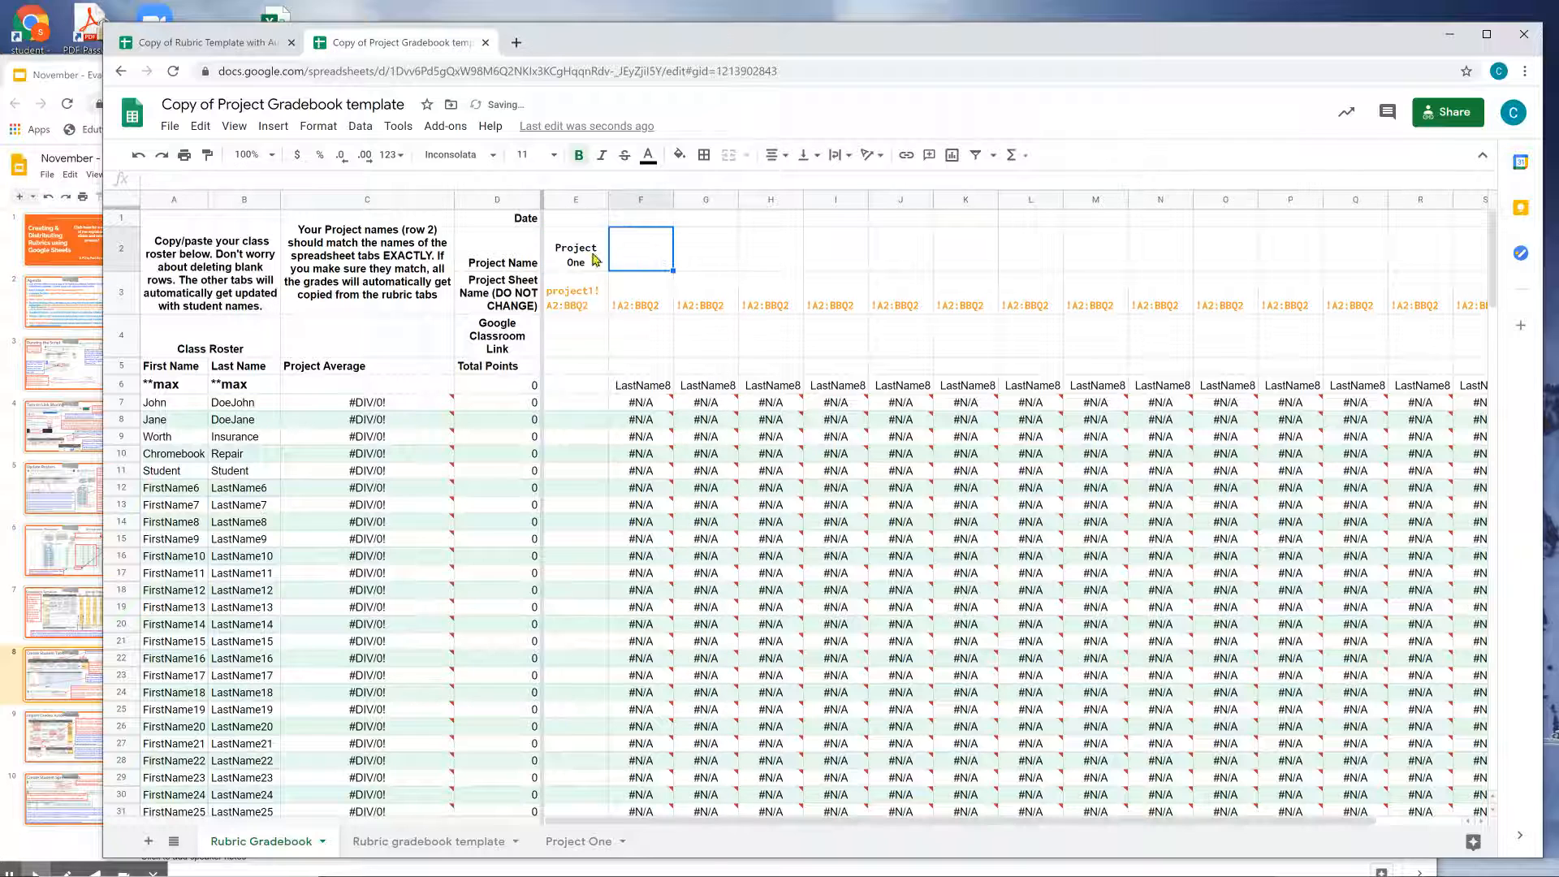
click(584, 265)
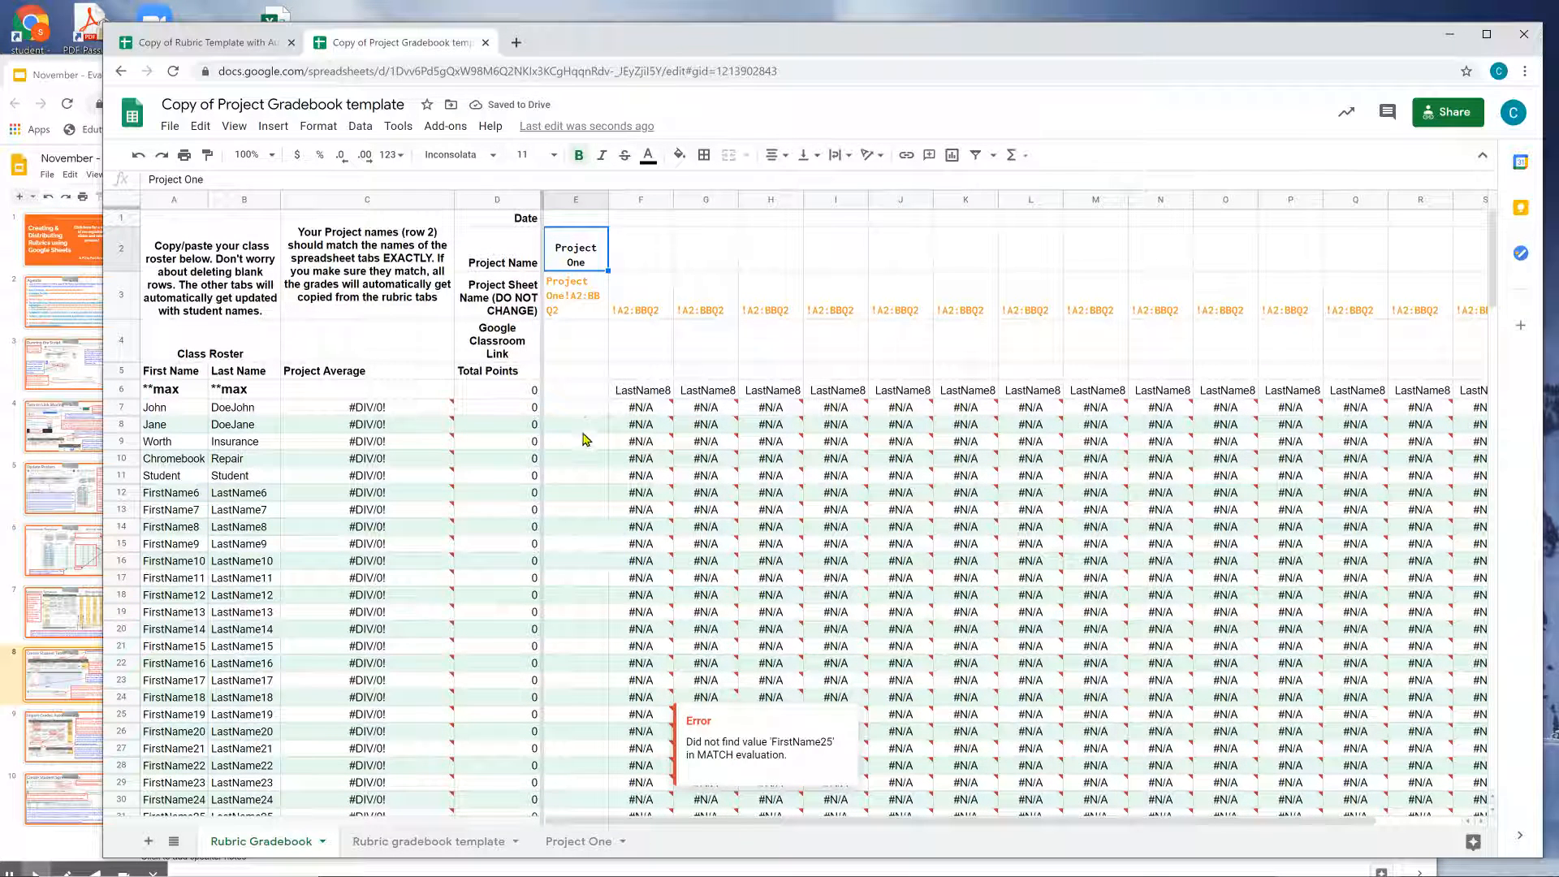
click(582, 393)
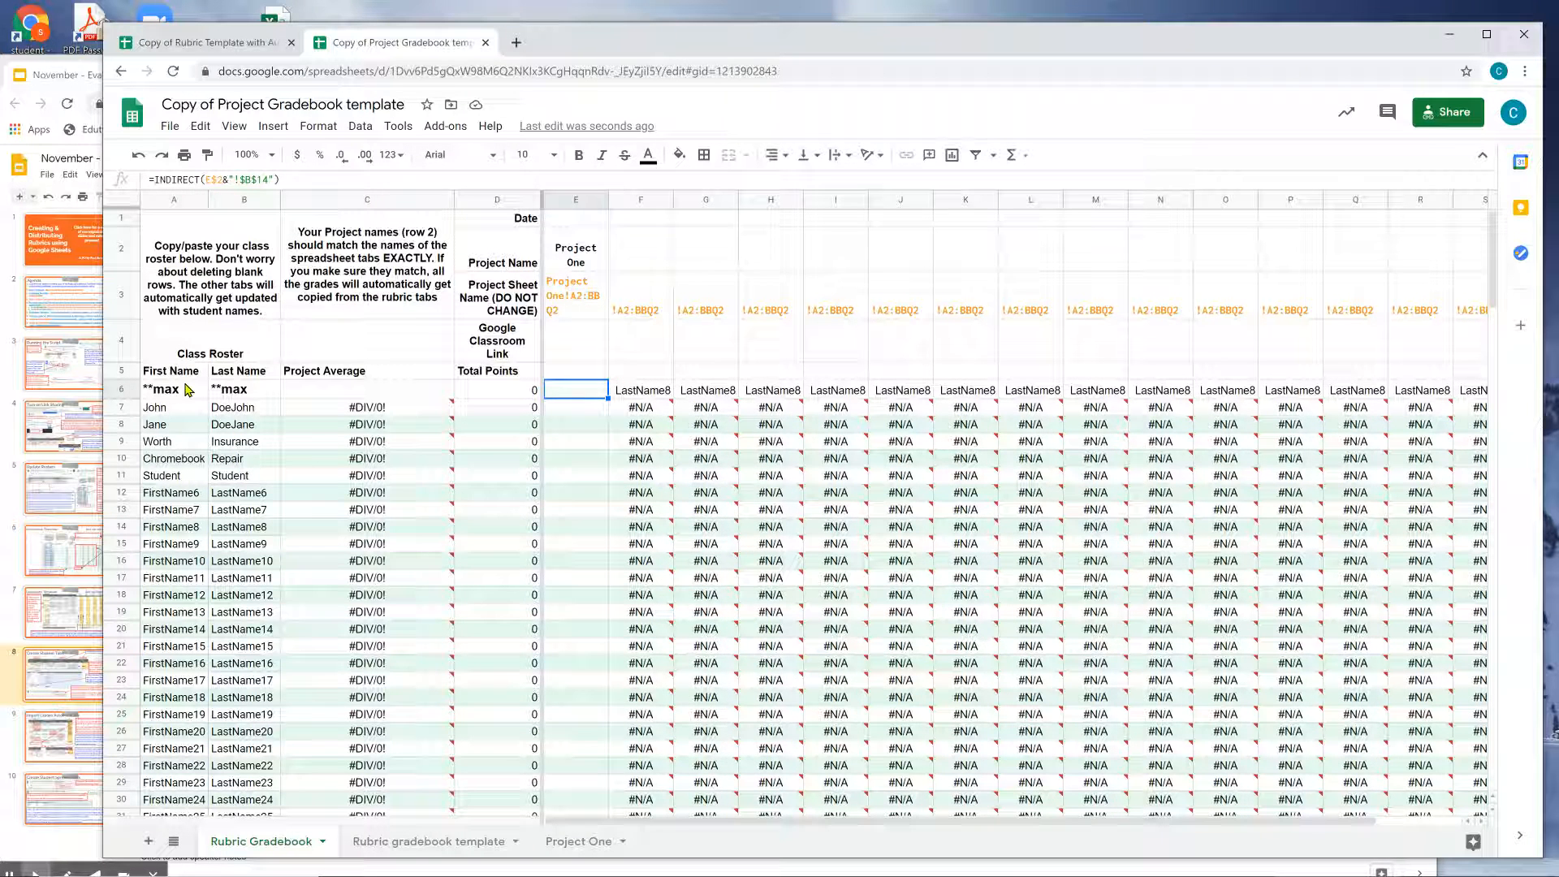
Change the rubric template's J2 project name from project1 to Project One.
click(75, 75)
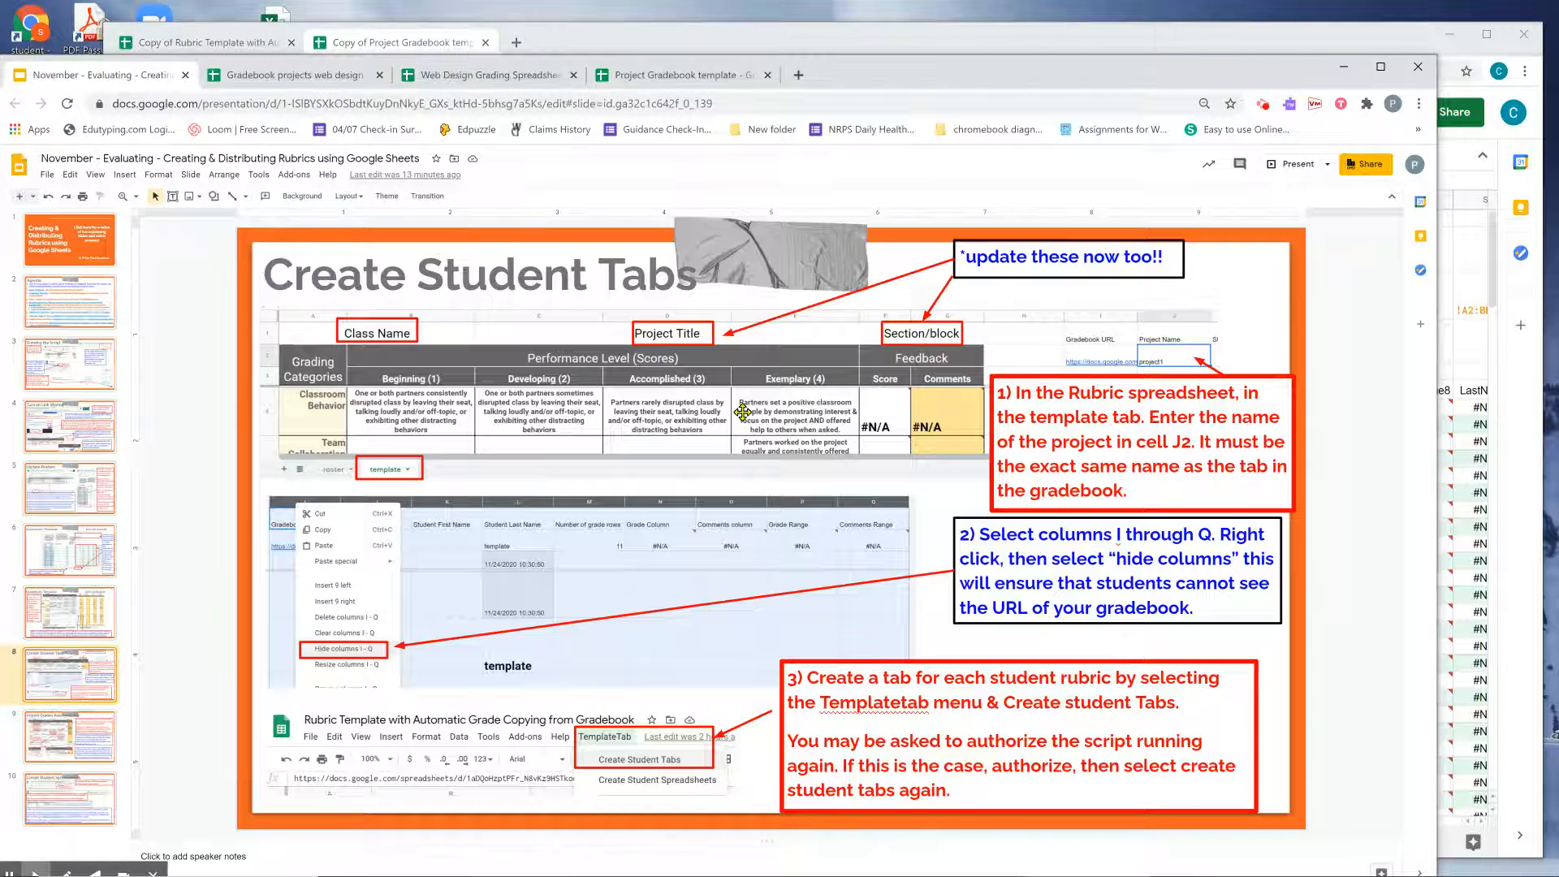
click(1177, 44)
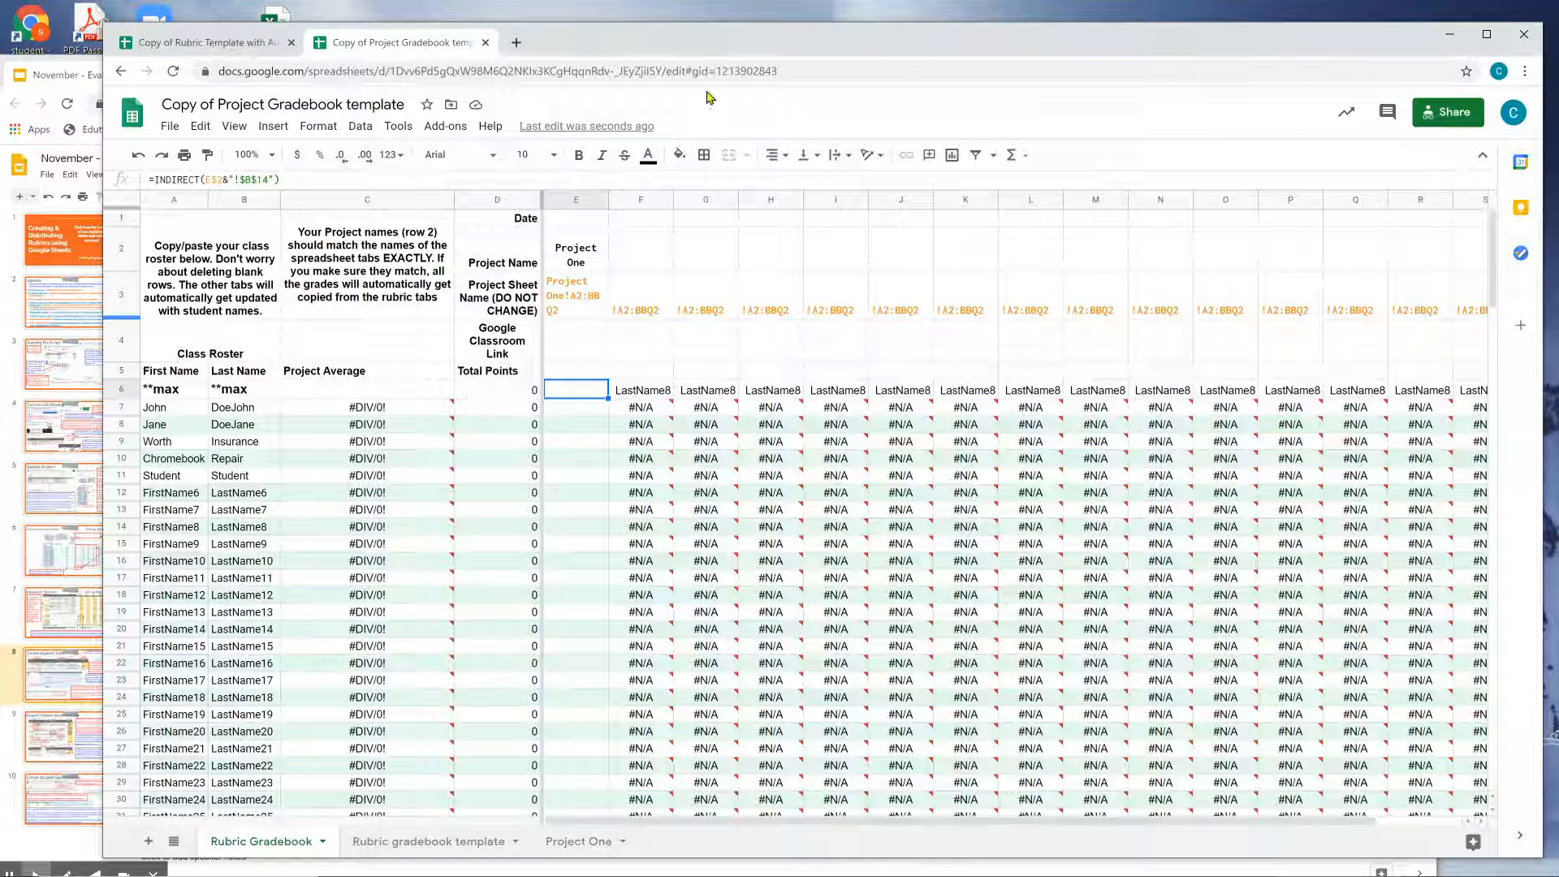
click(203, 43)
double_click(1258, 272)
double_click(1228, 254)
text(Project One)
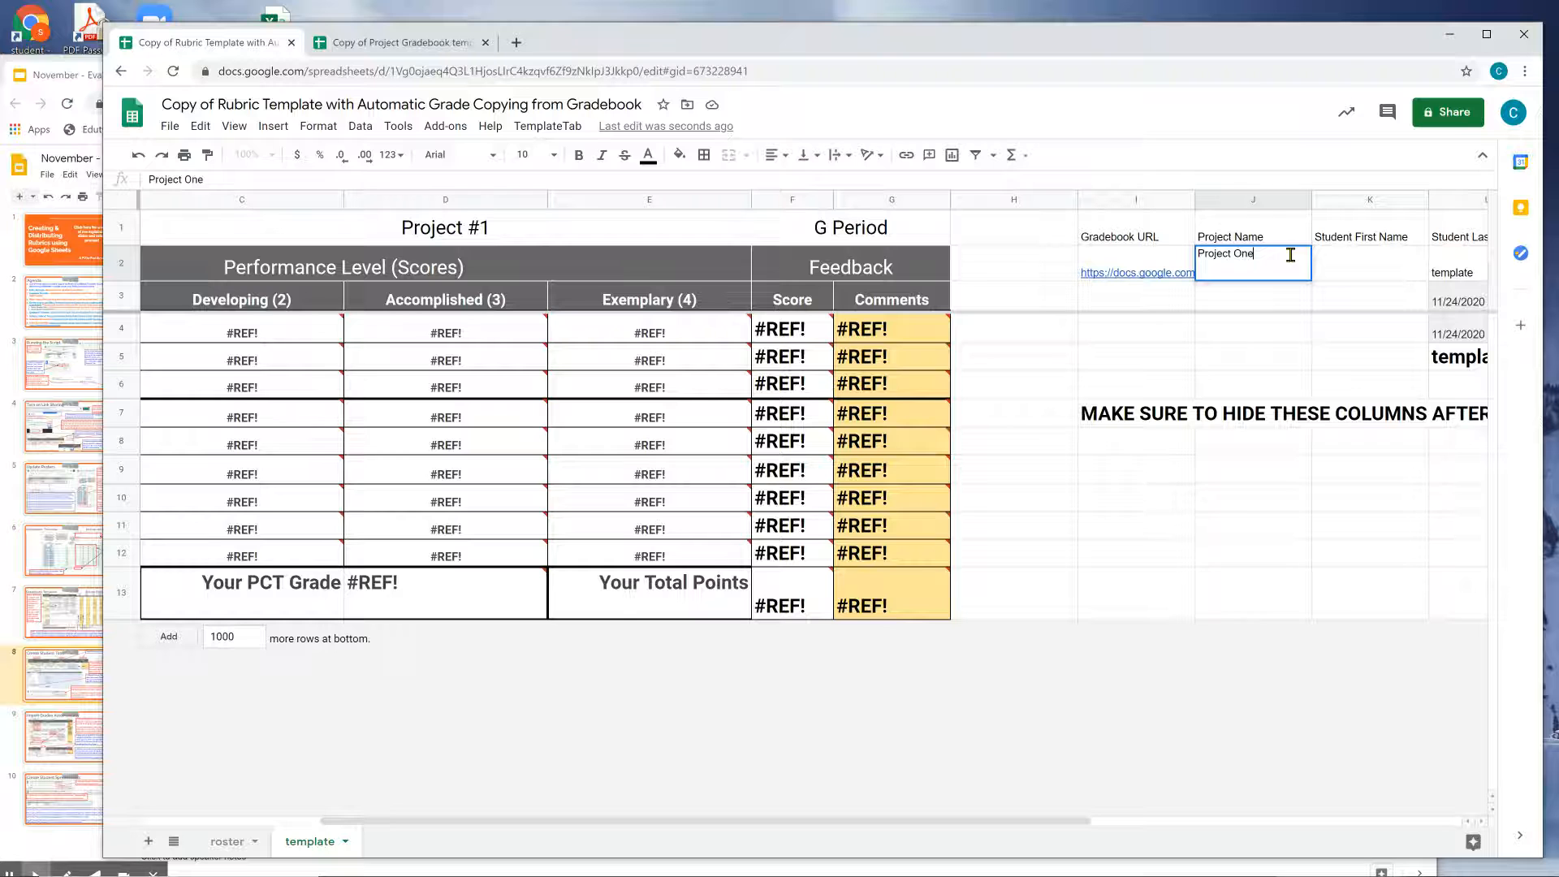
key(Return)
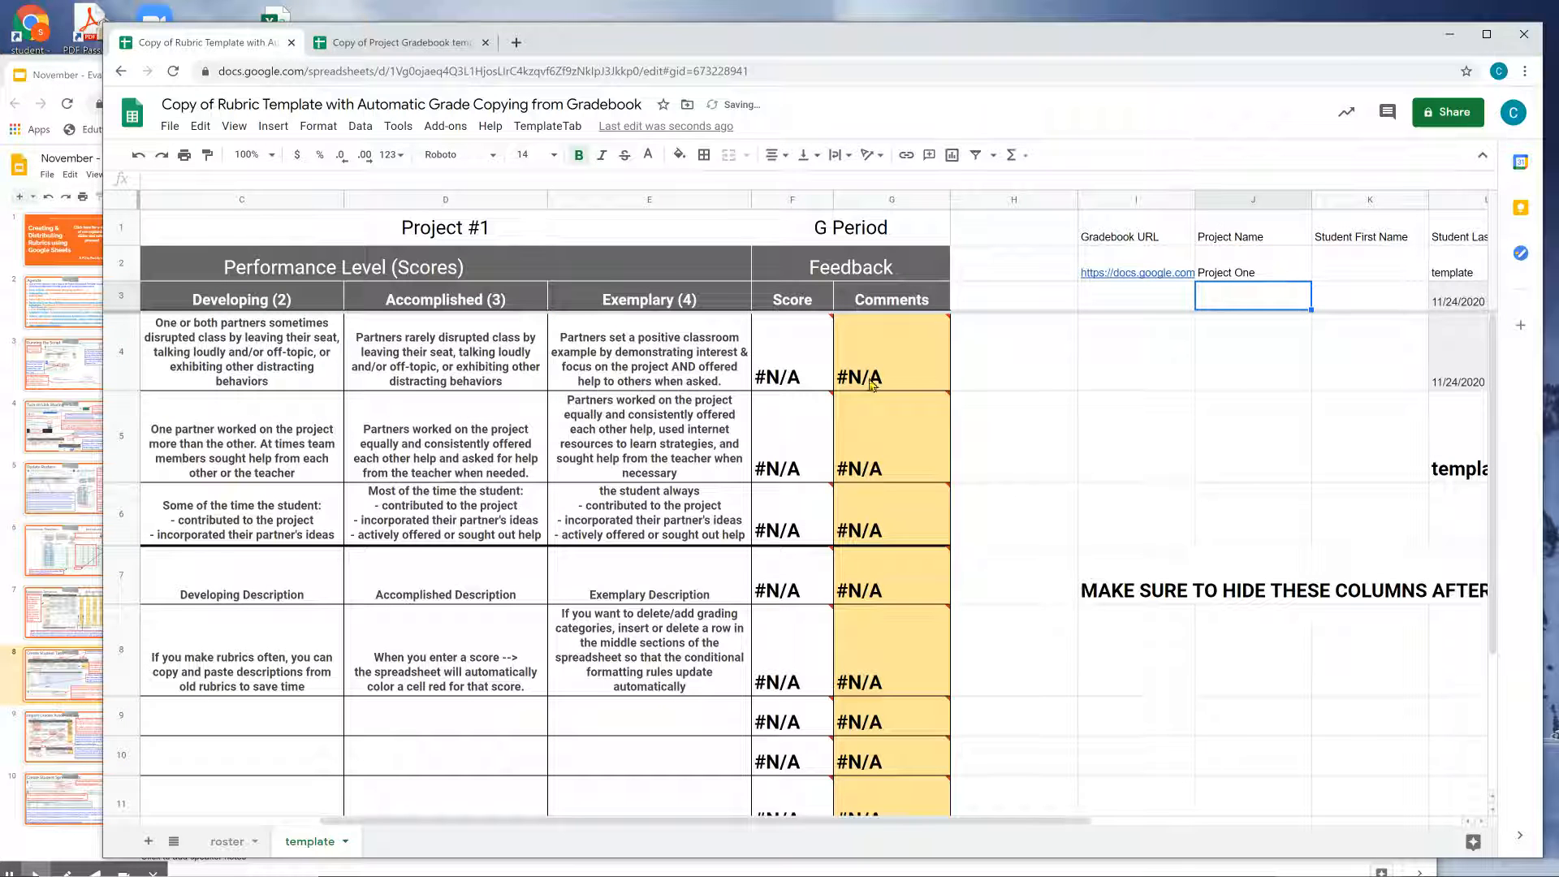
click(1250, 262)
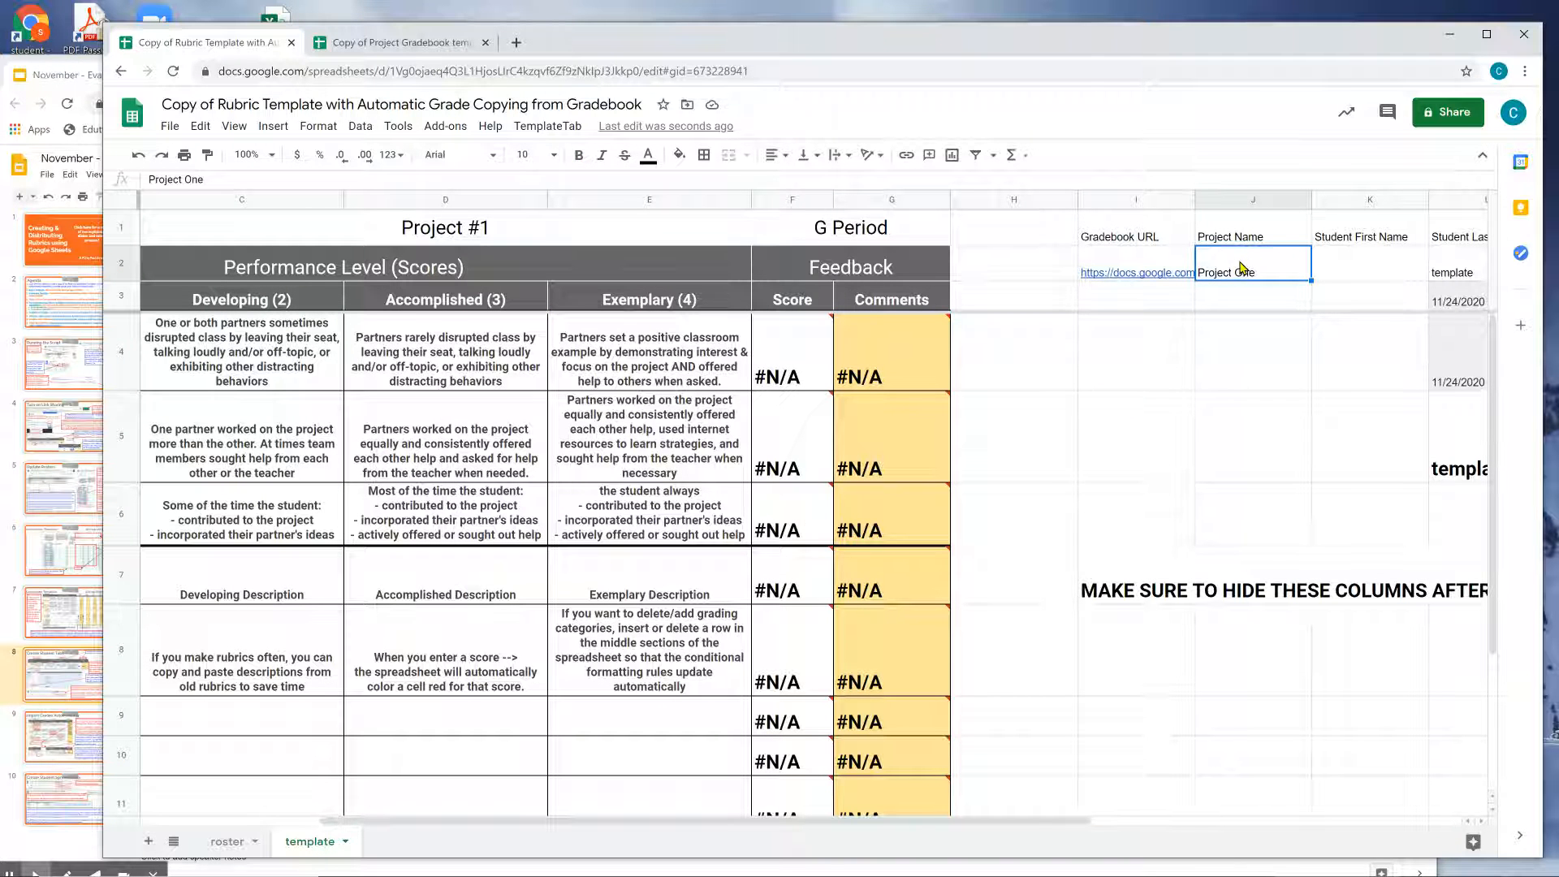
click(398, 43)
click(655, 396)
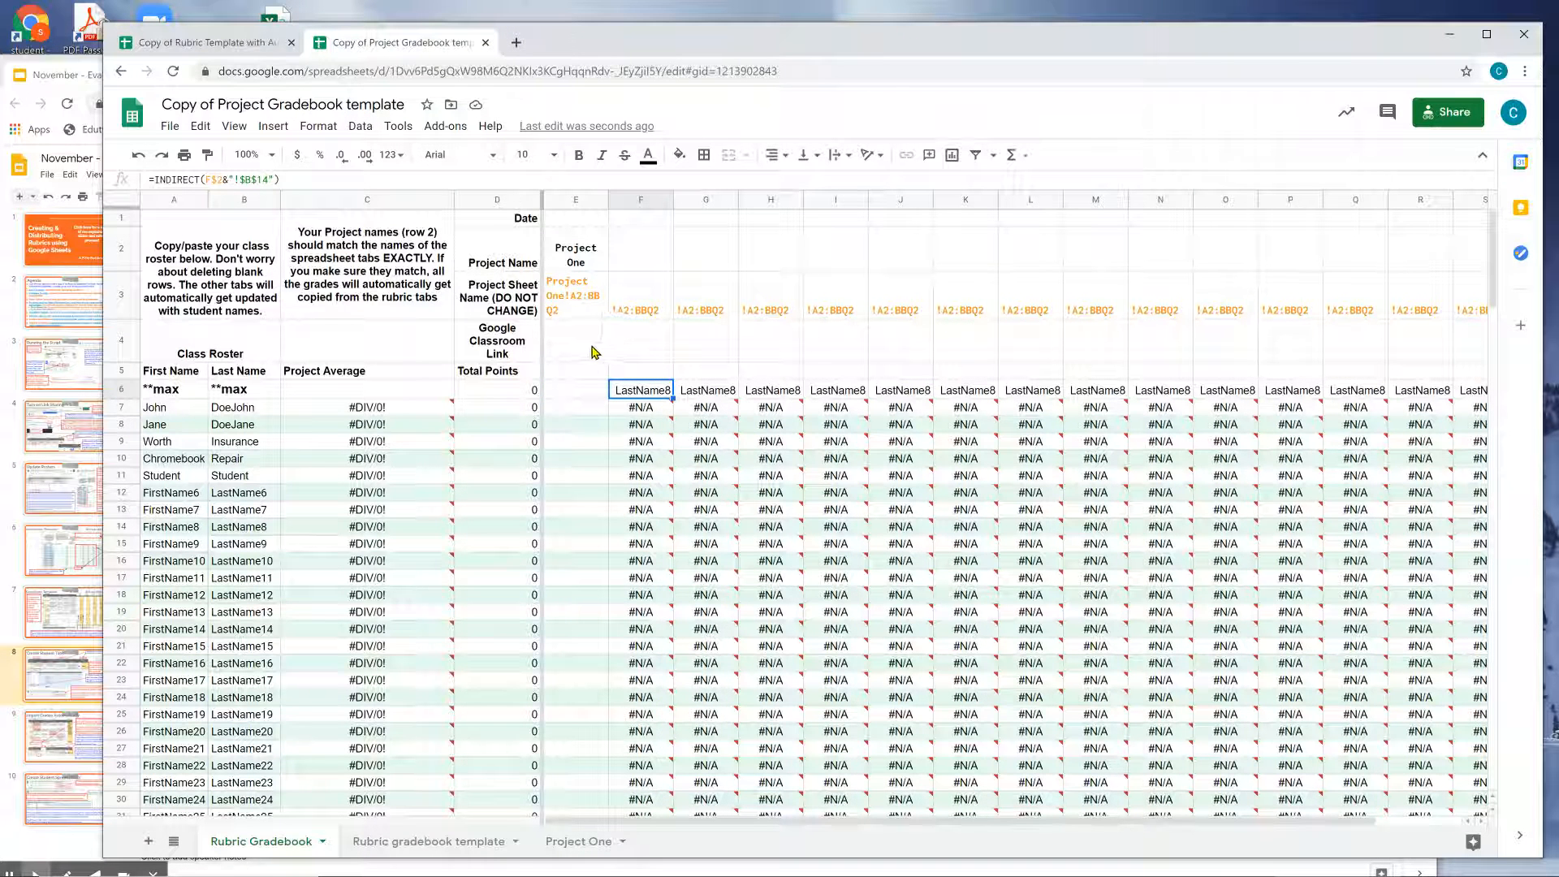
click(590, 393)
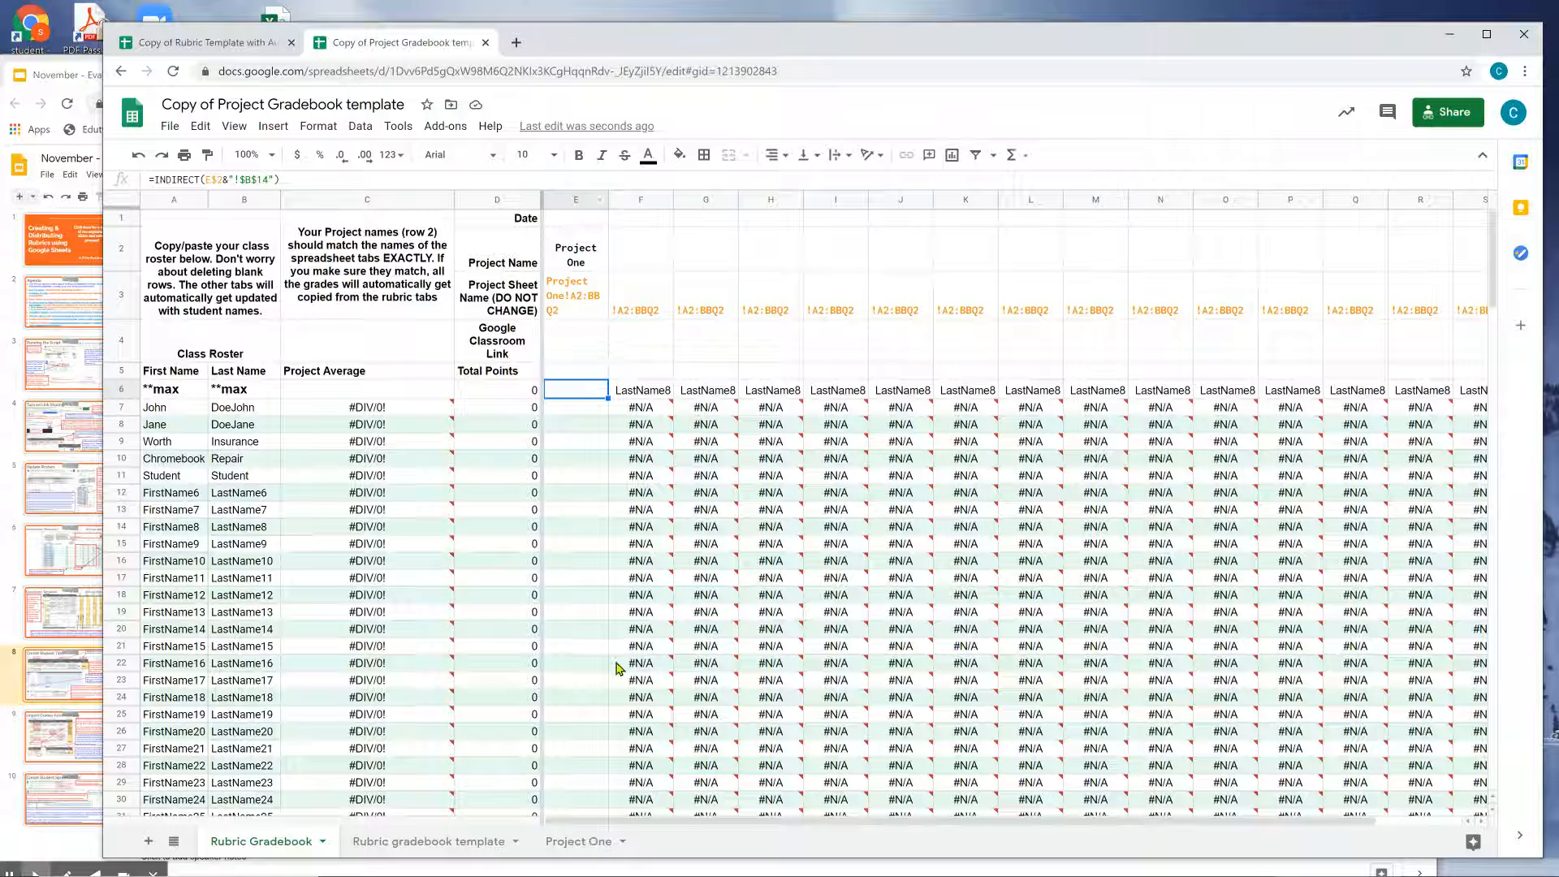
click(592, 841)
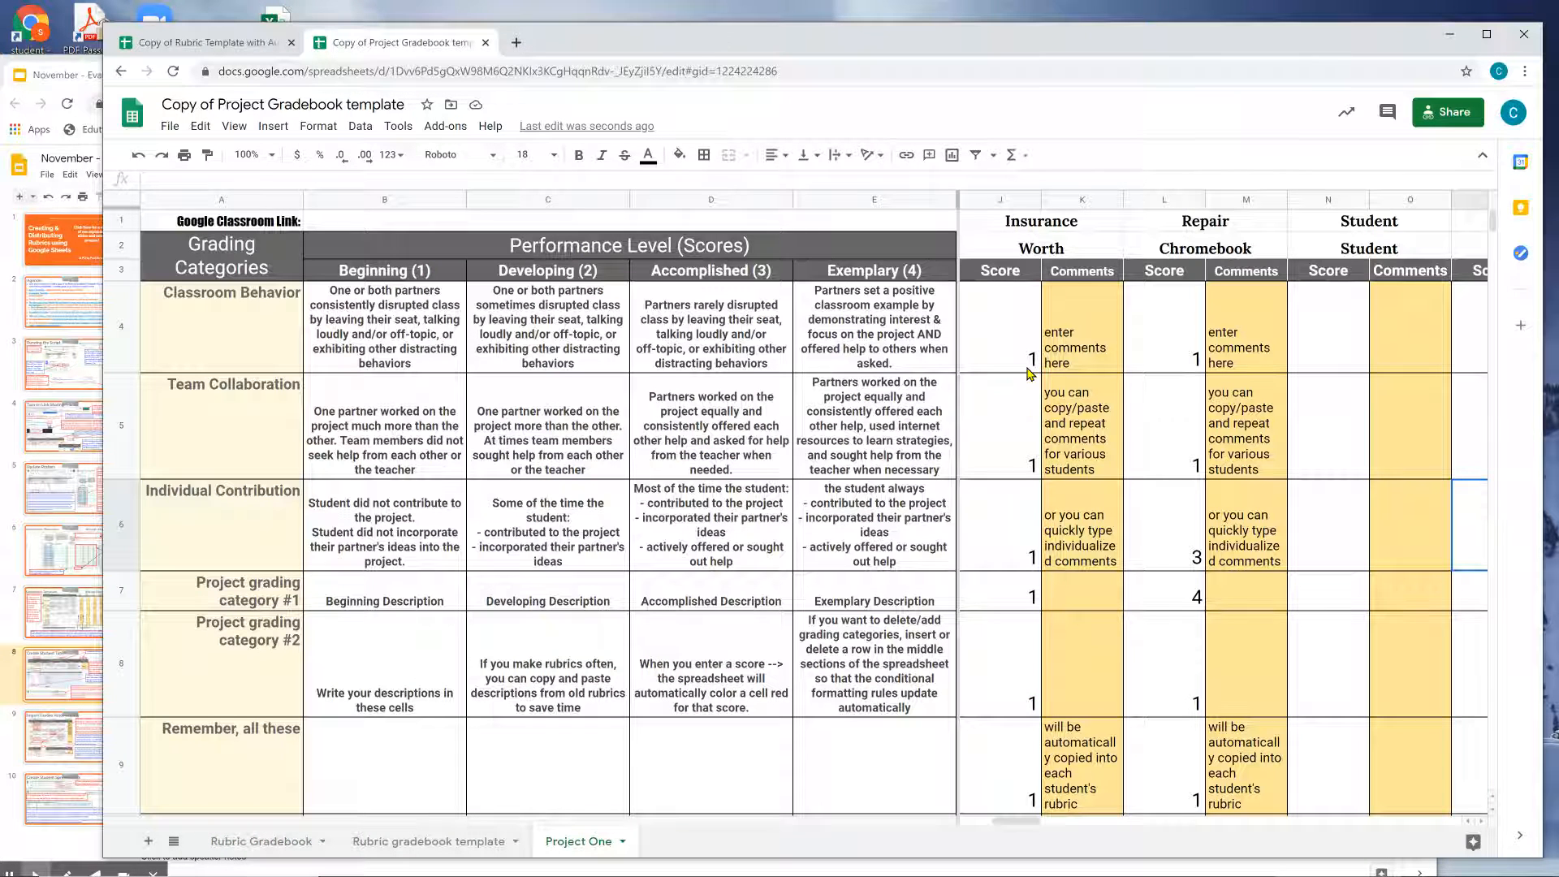
click(50, 77)
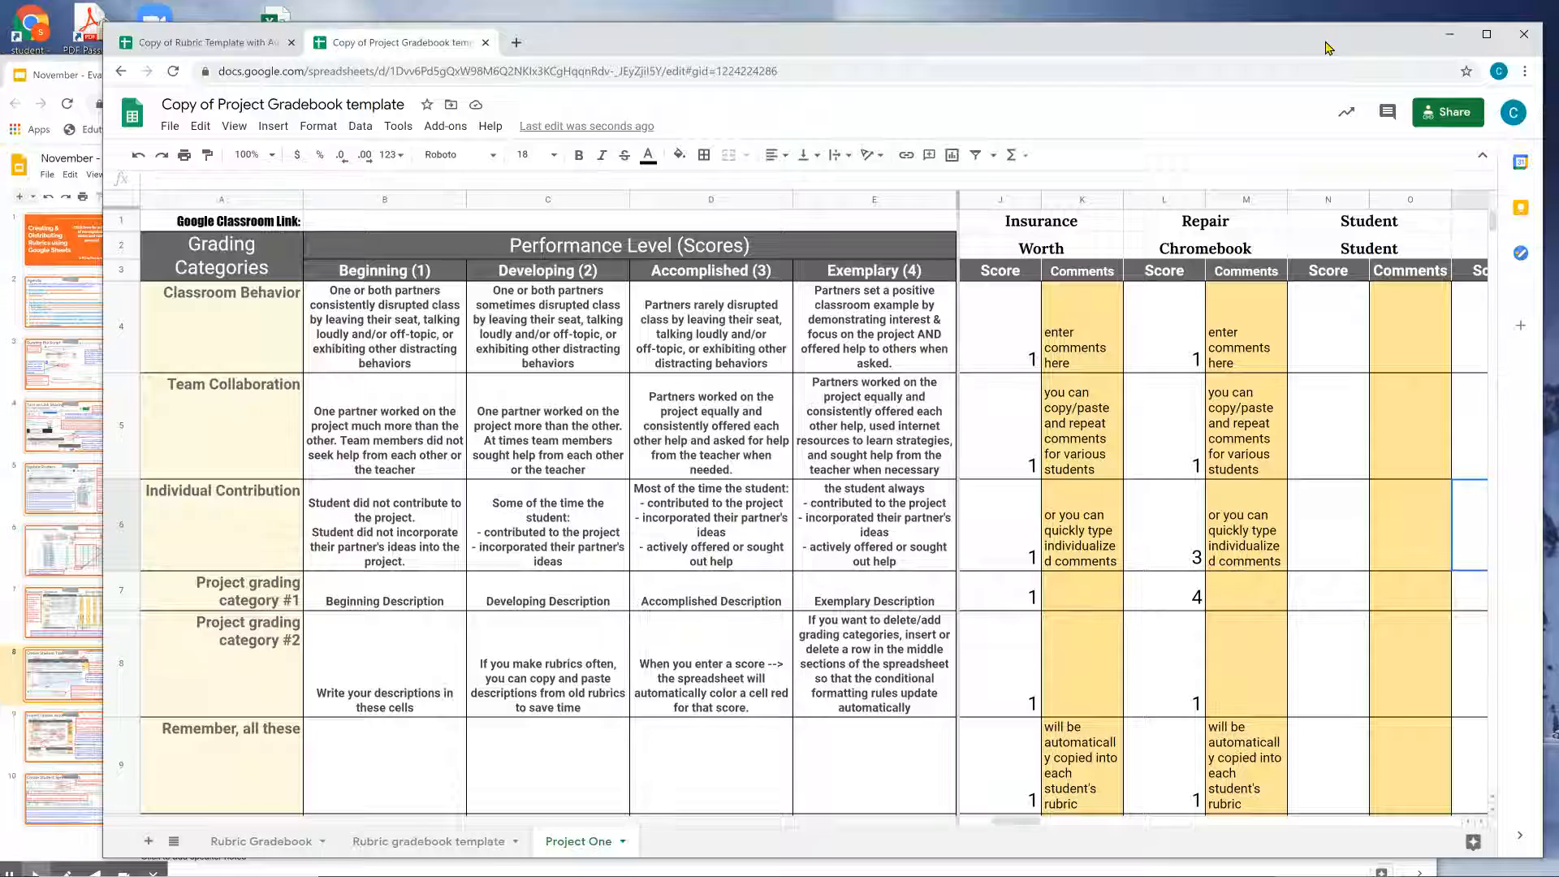
click(1330, 47)
click(243, 43)
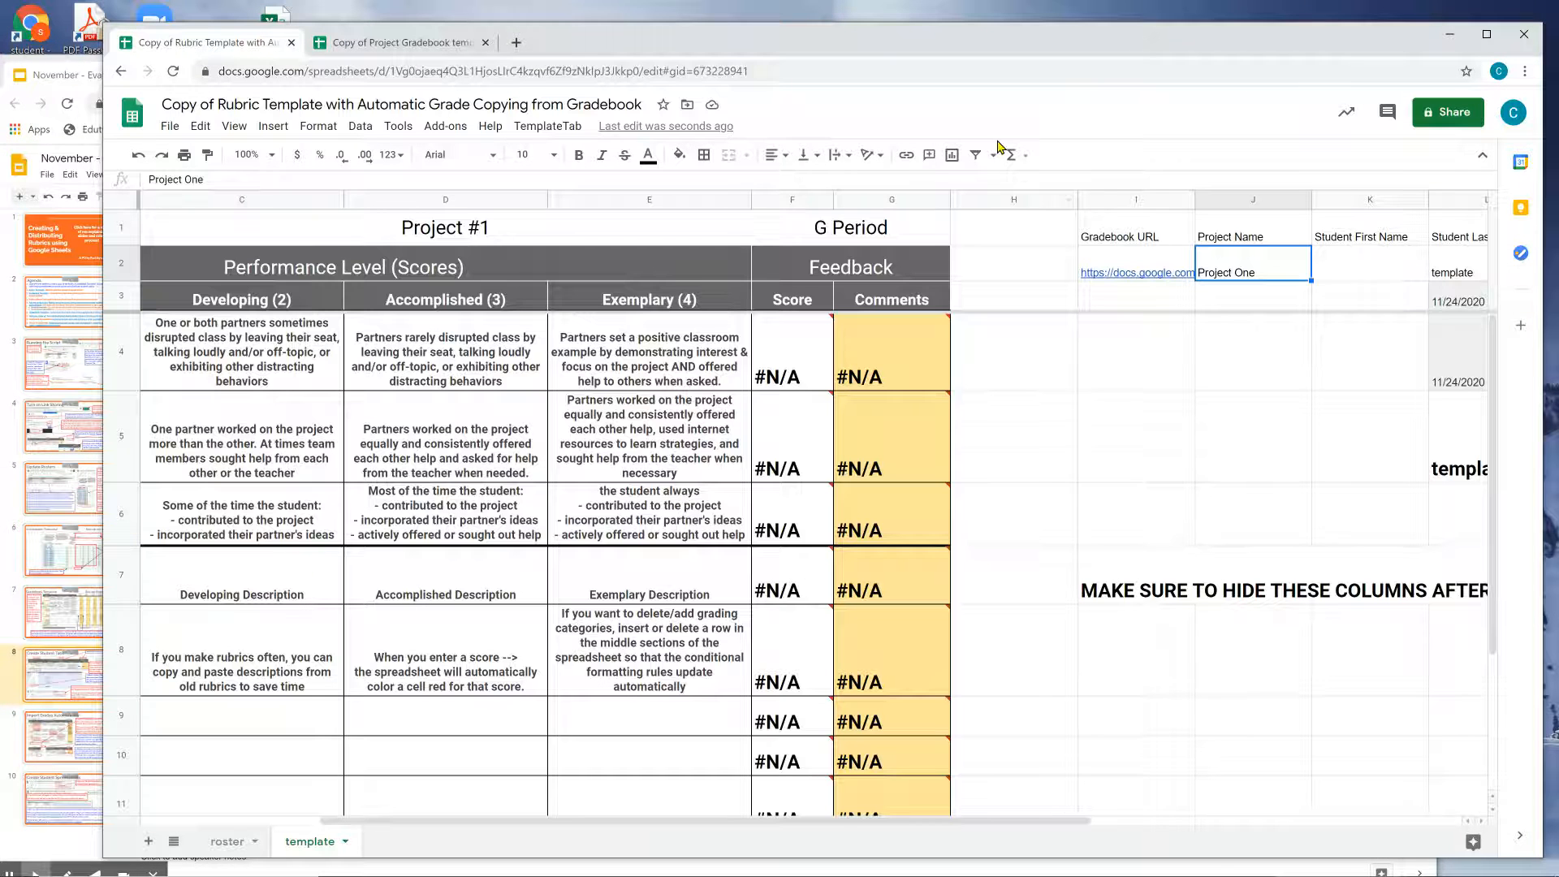
Hide rubric template columns I through Q with the gradebook URL and project settings.
click(1113, 198)
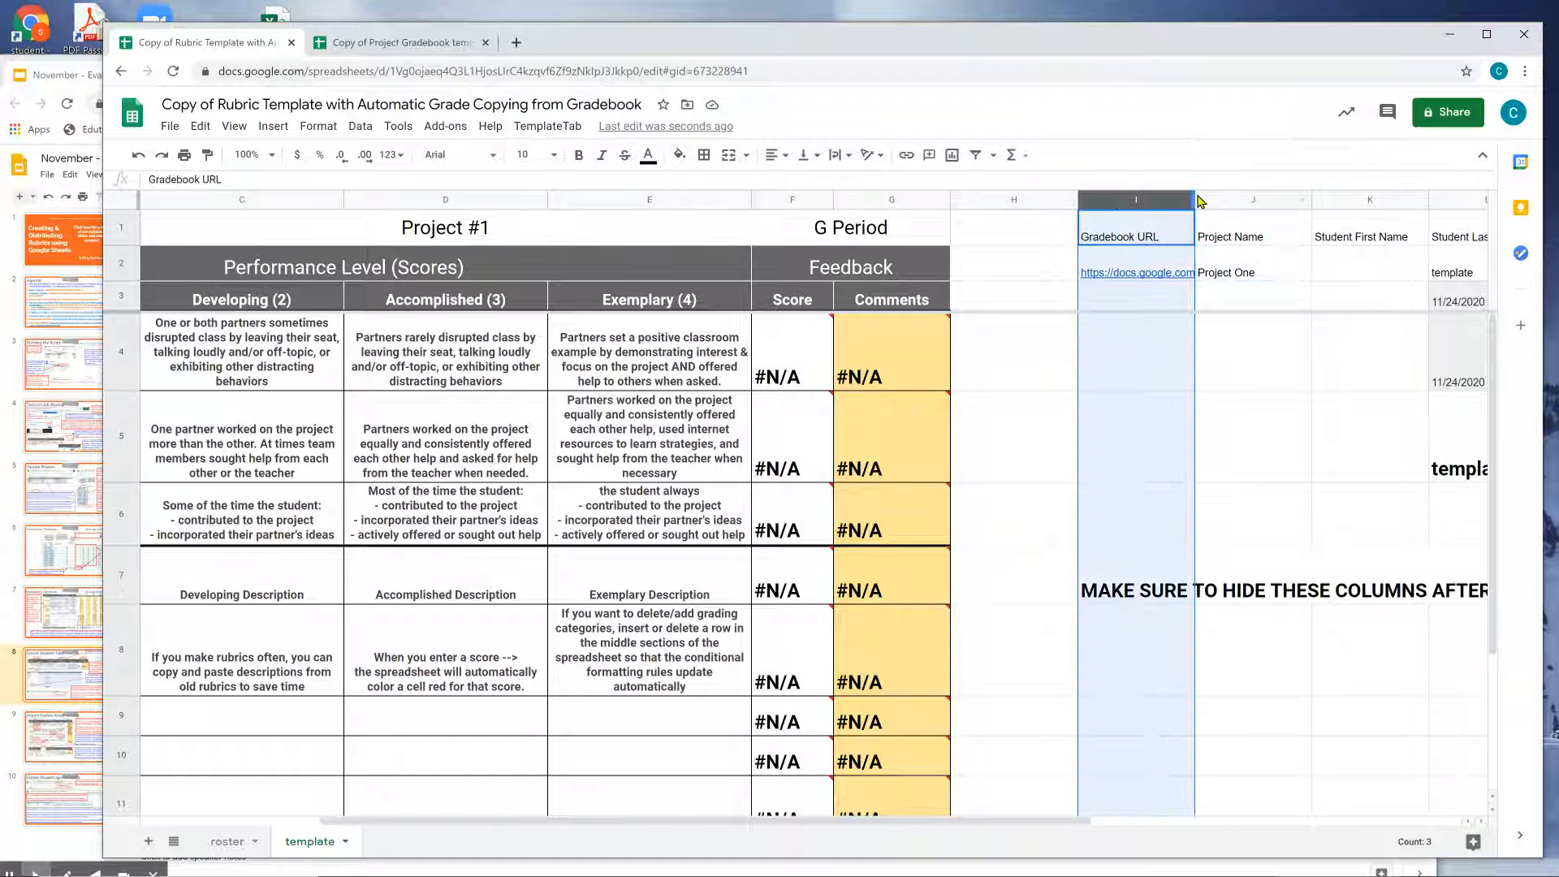
drag(1088, 821, 1461, 824)
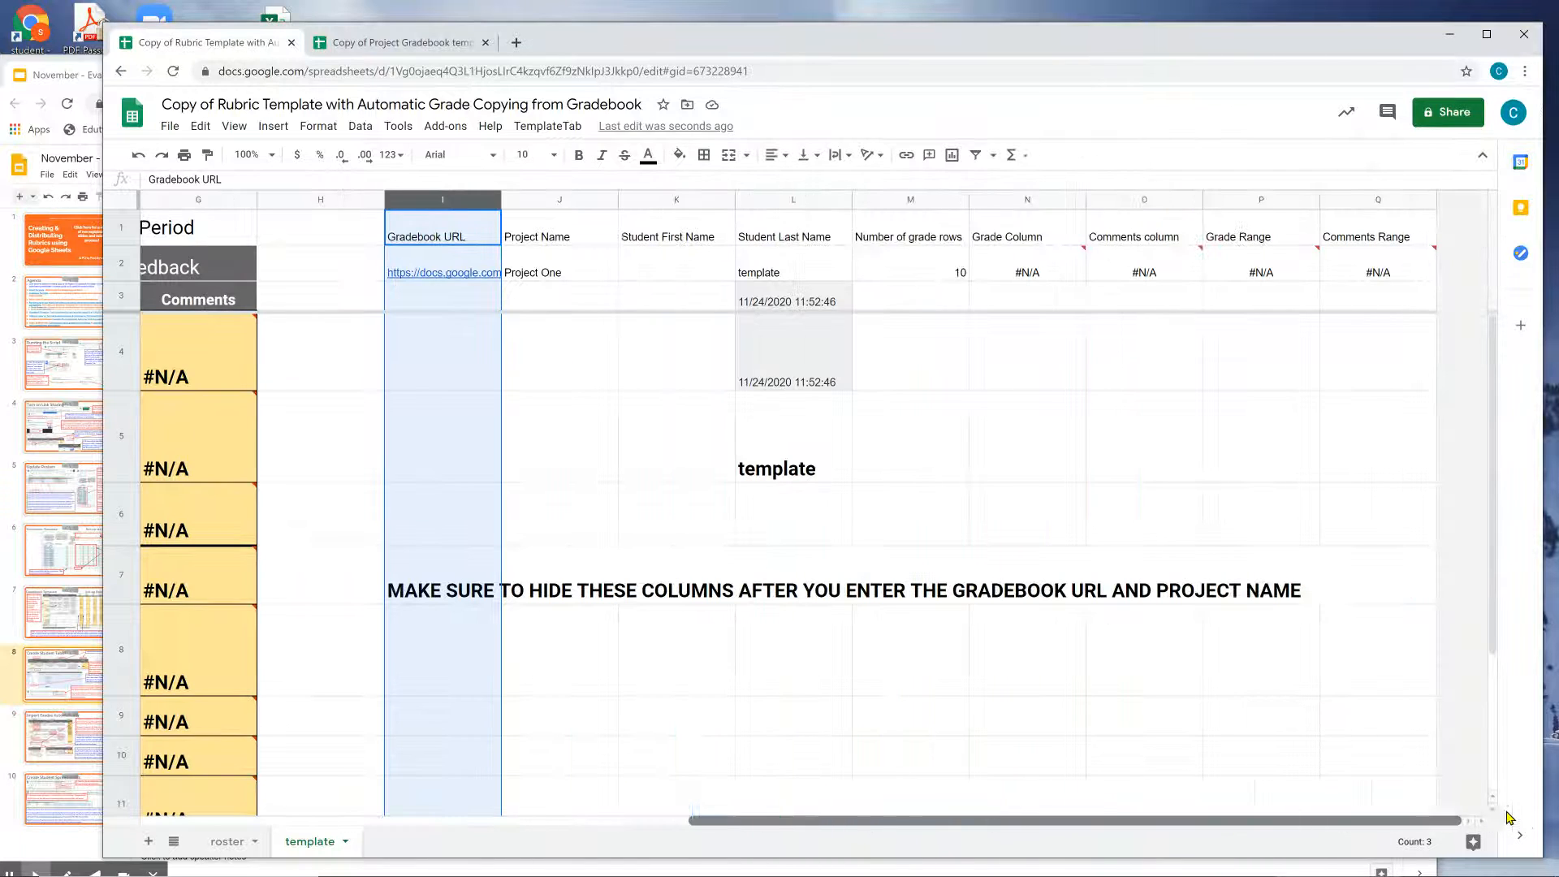
shift+click(1358, 198)
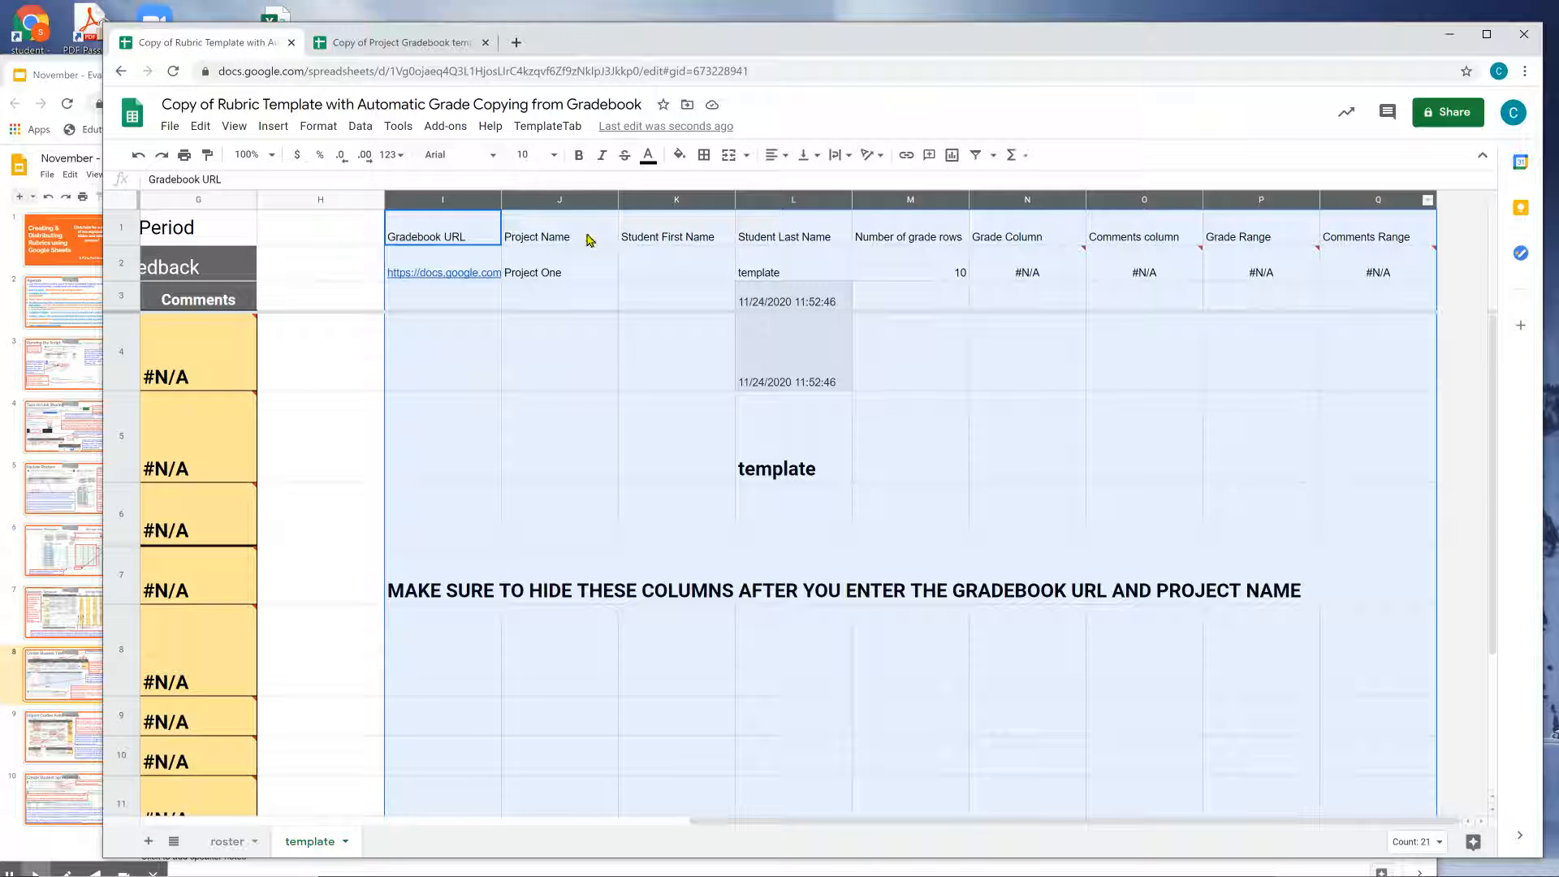
right_click(581, 196)
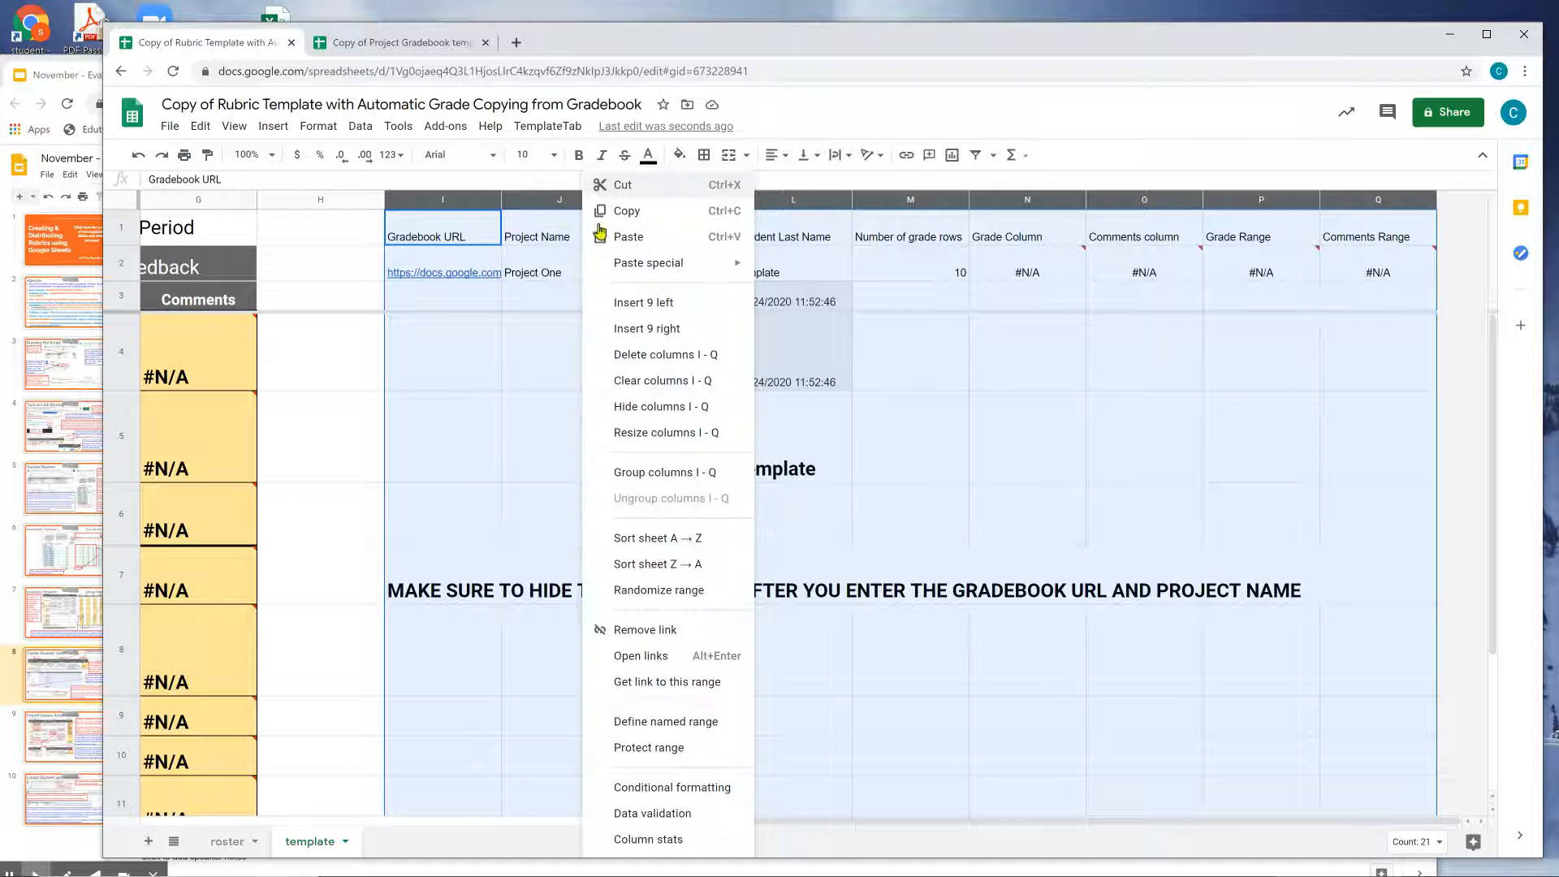
click(692, 408)
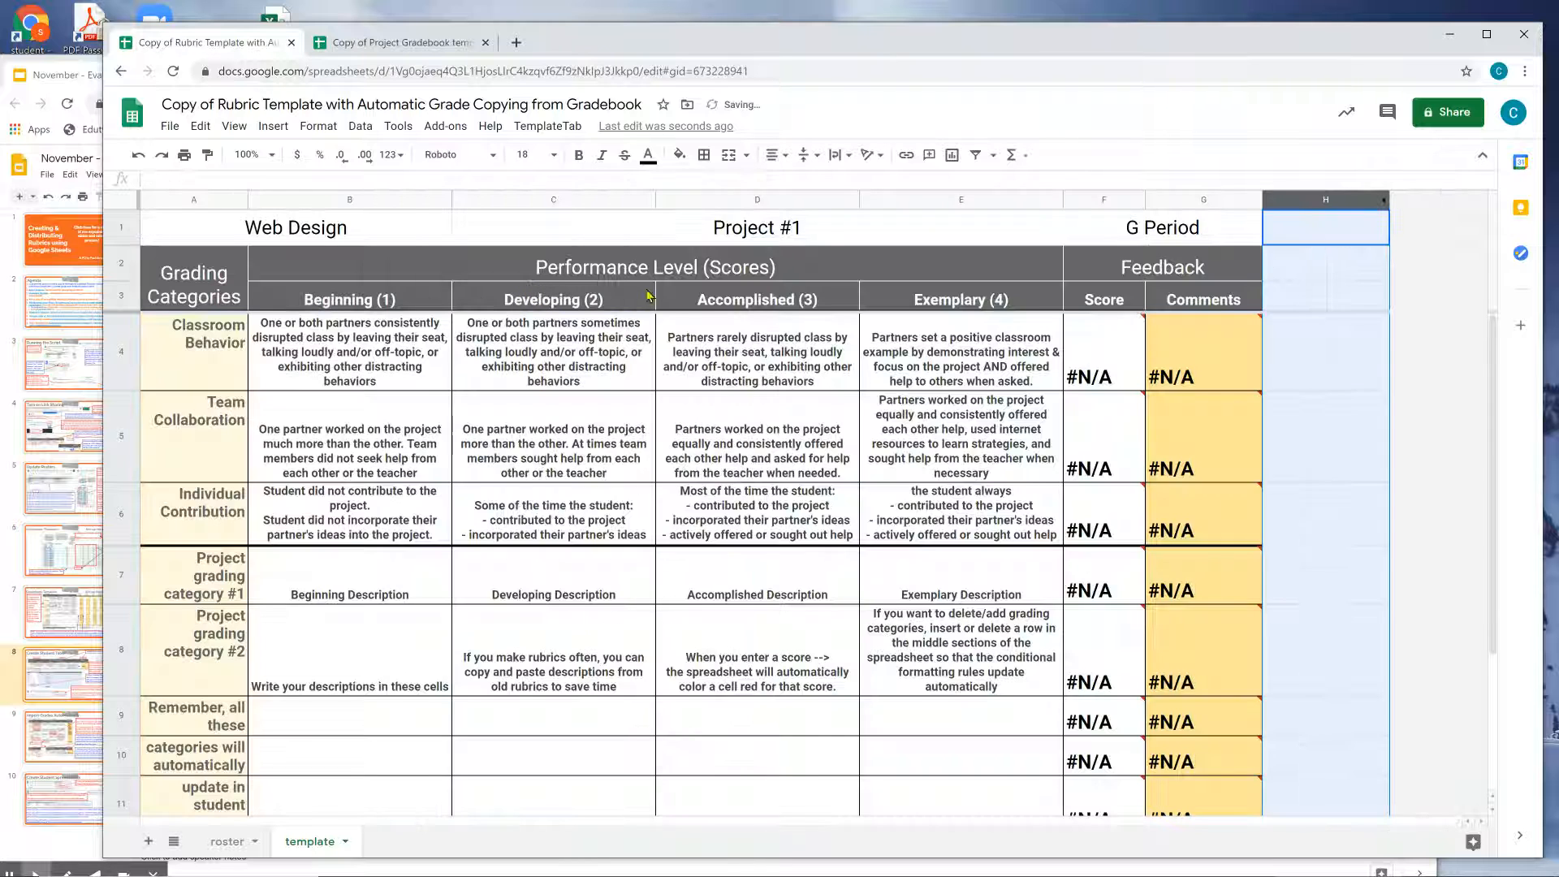
click(1292, 243)
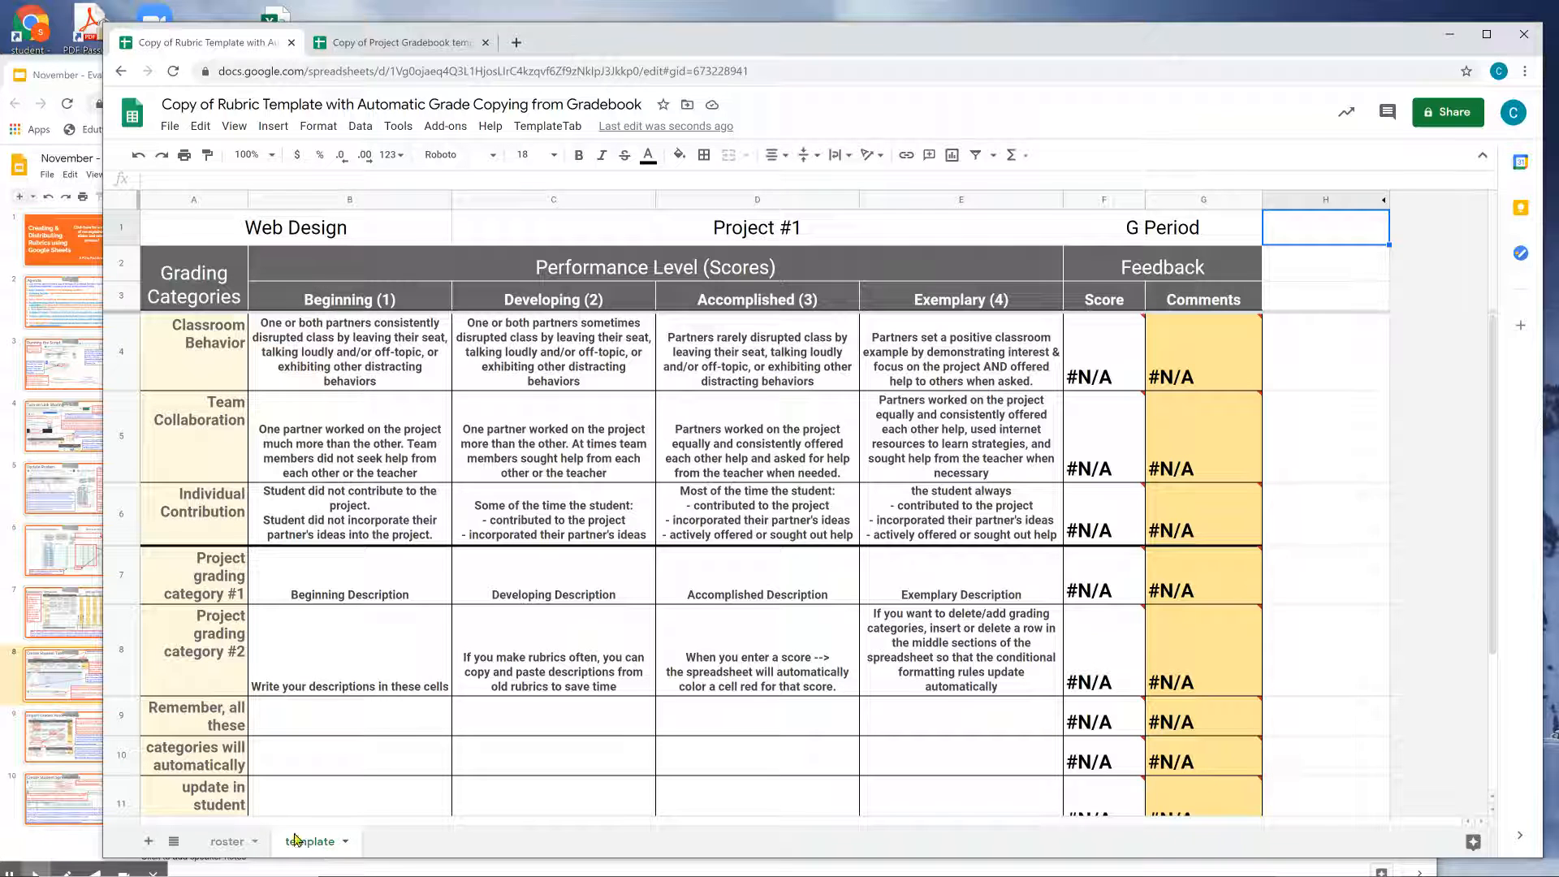
Run TemplateTab > Create Student Tabs to generate one rubric tab per student.
click(45, 680)
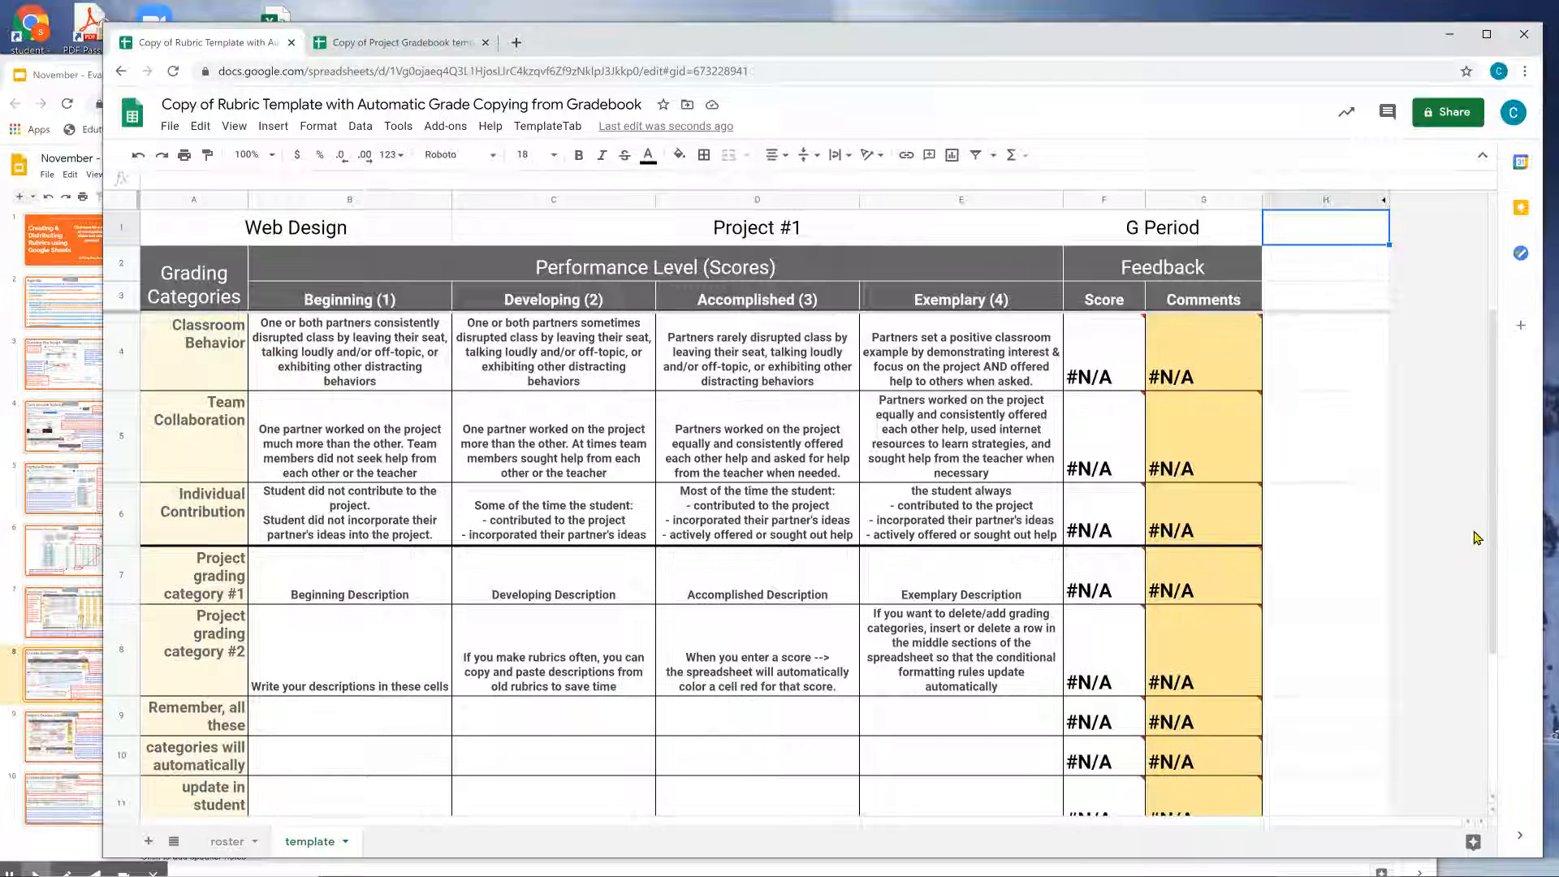
click(1480, 538)
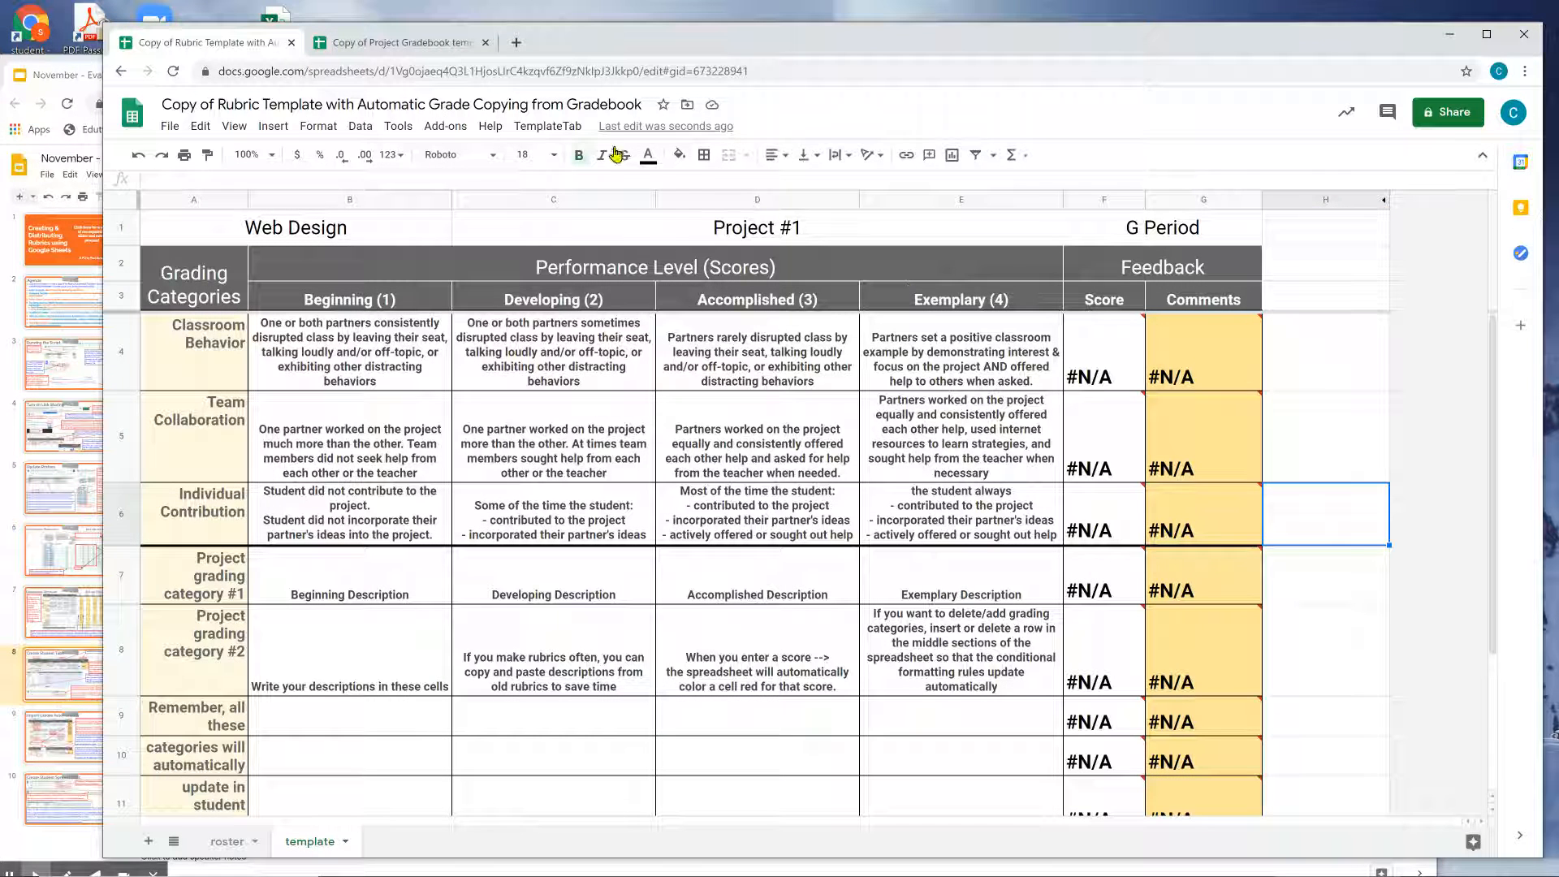
click(560, 136)
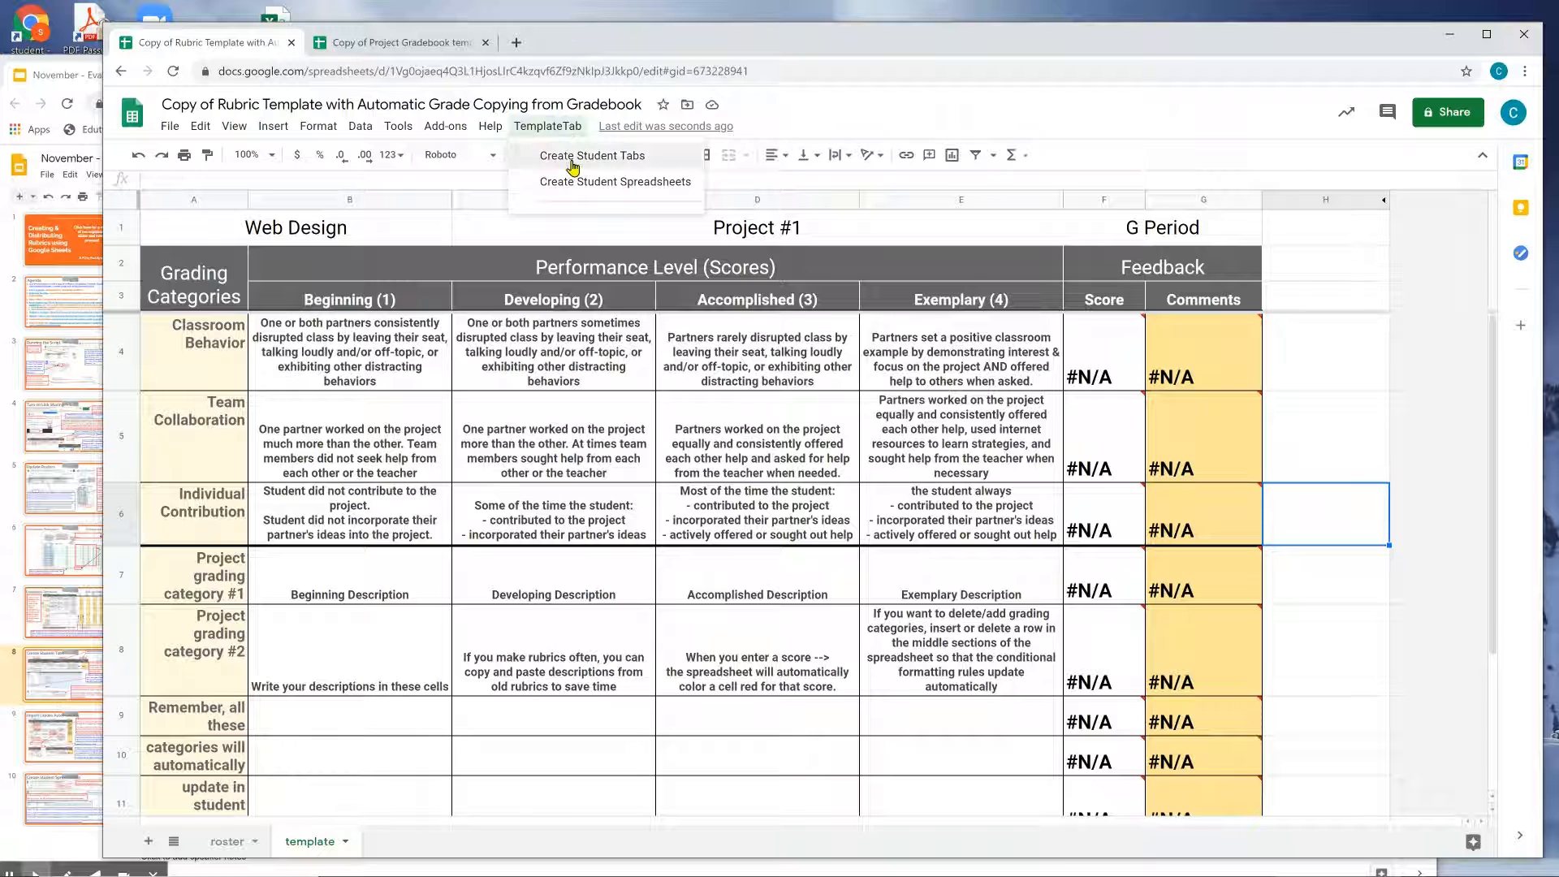
click(573, 159)
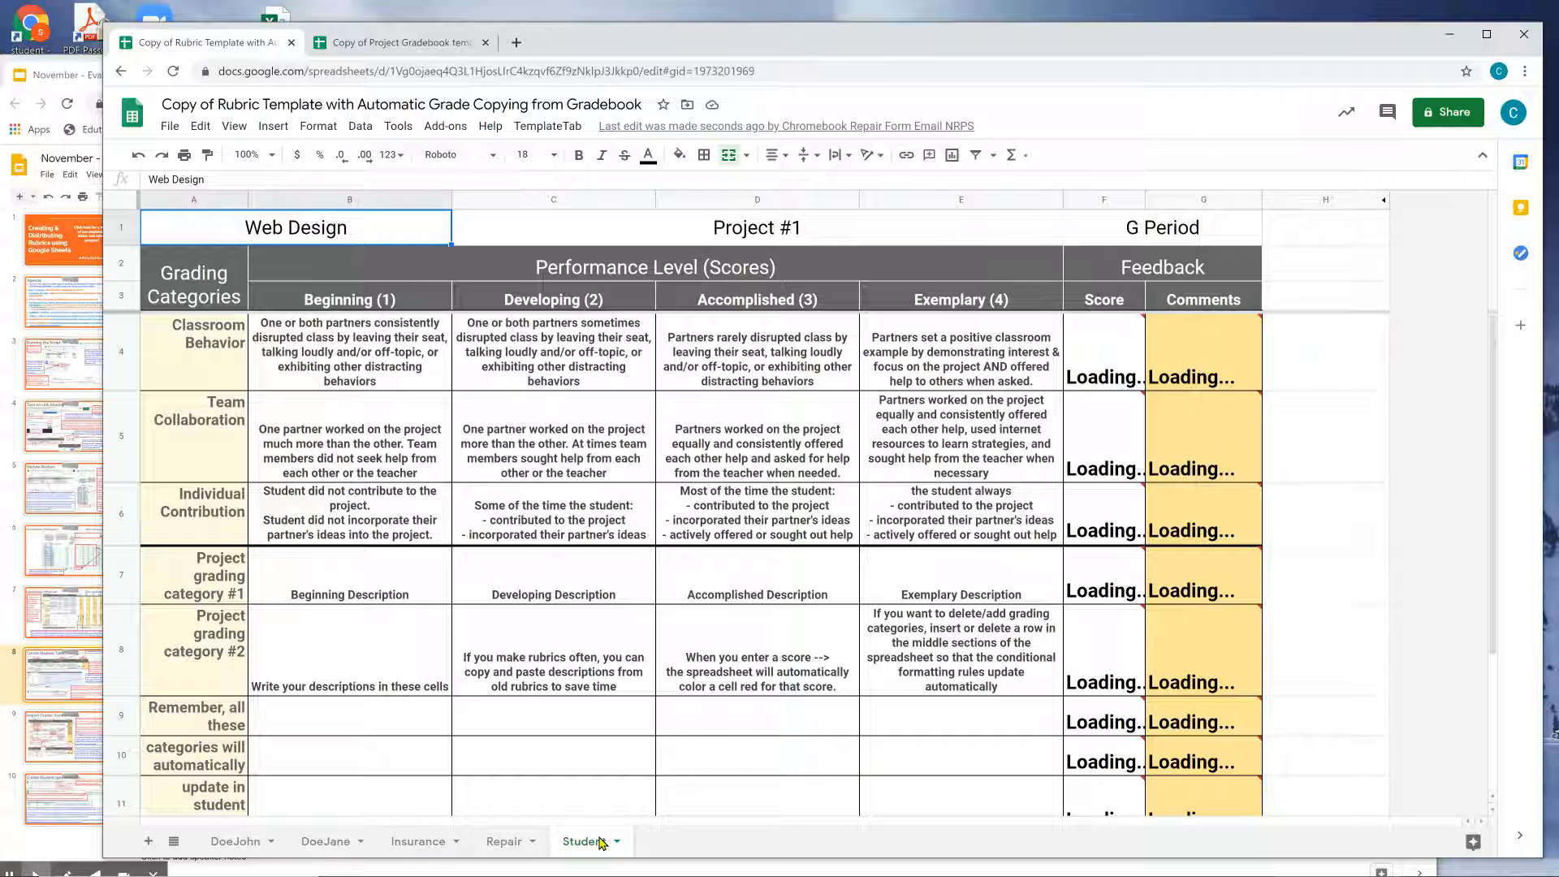
Compare the generated rubrics against roster names in Rubric Gradebook cells B7–B11.
click(261, 843)
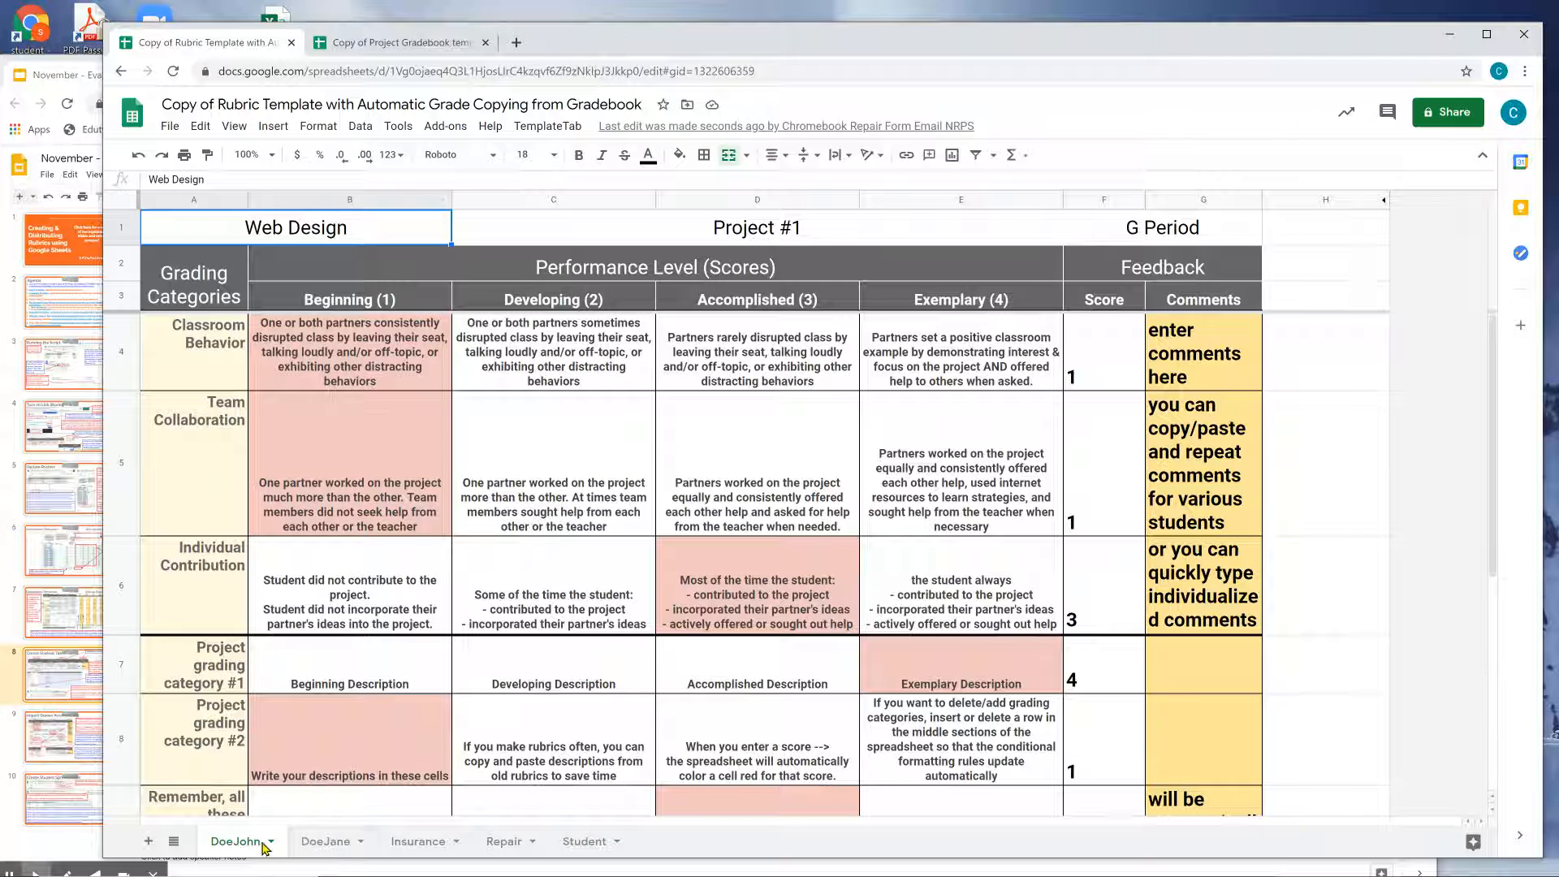
click(382, 41)
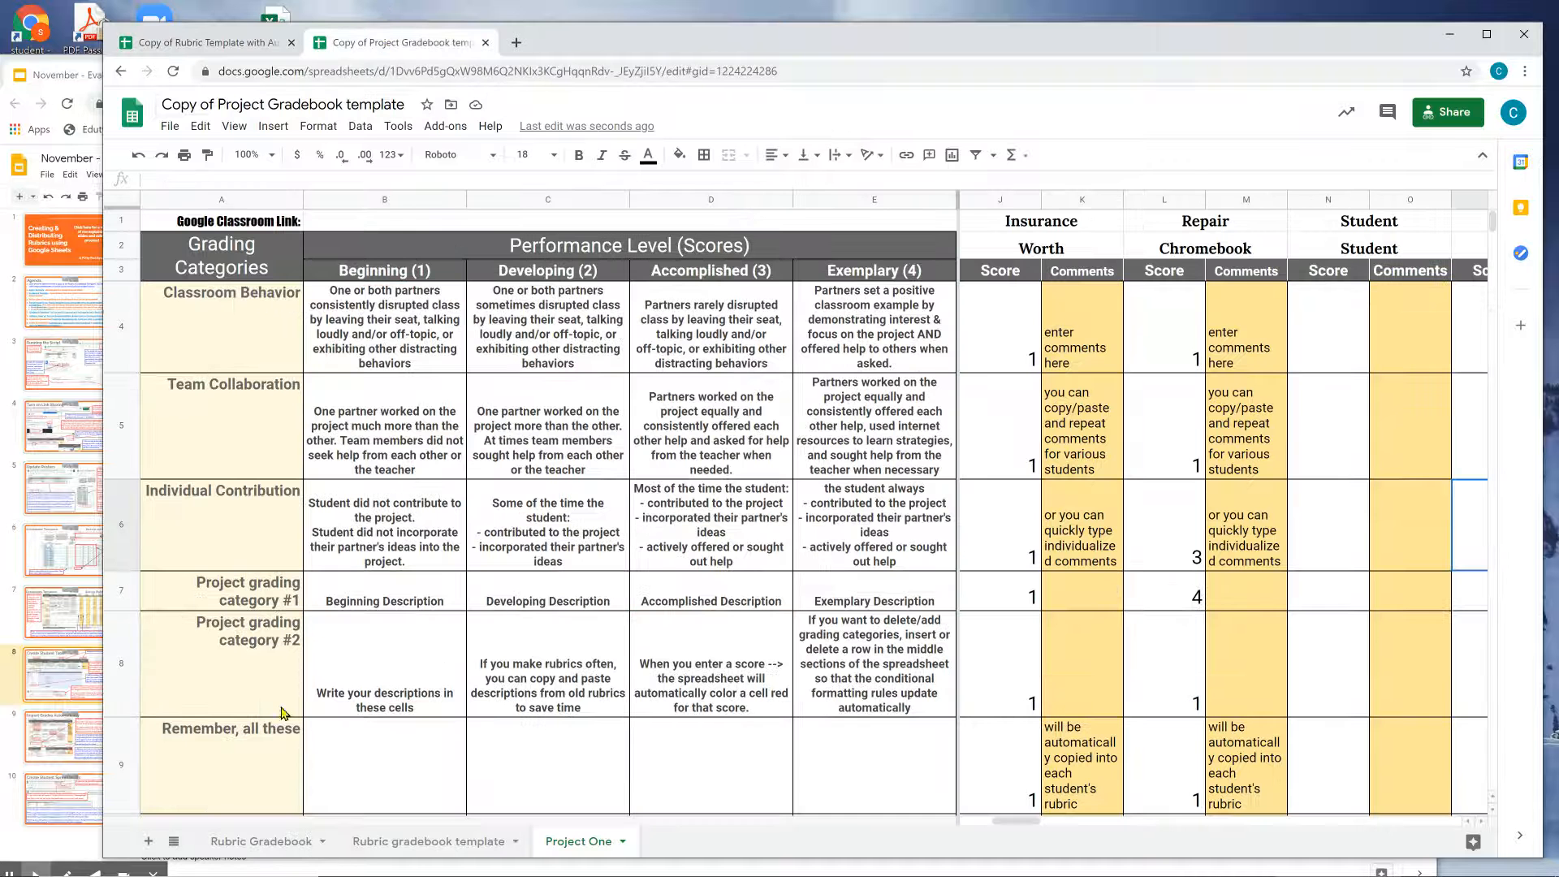
click(248, 42)
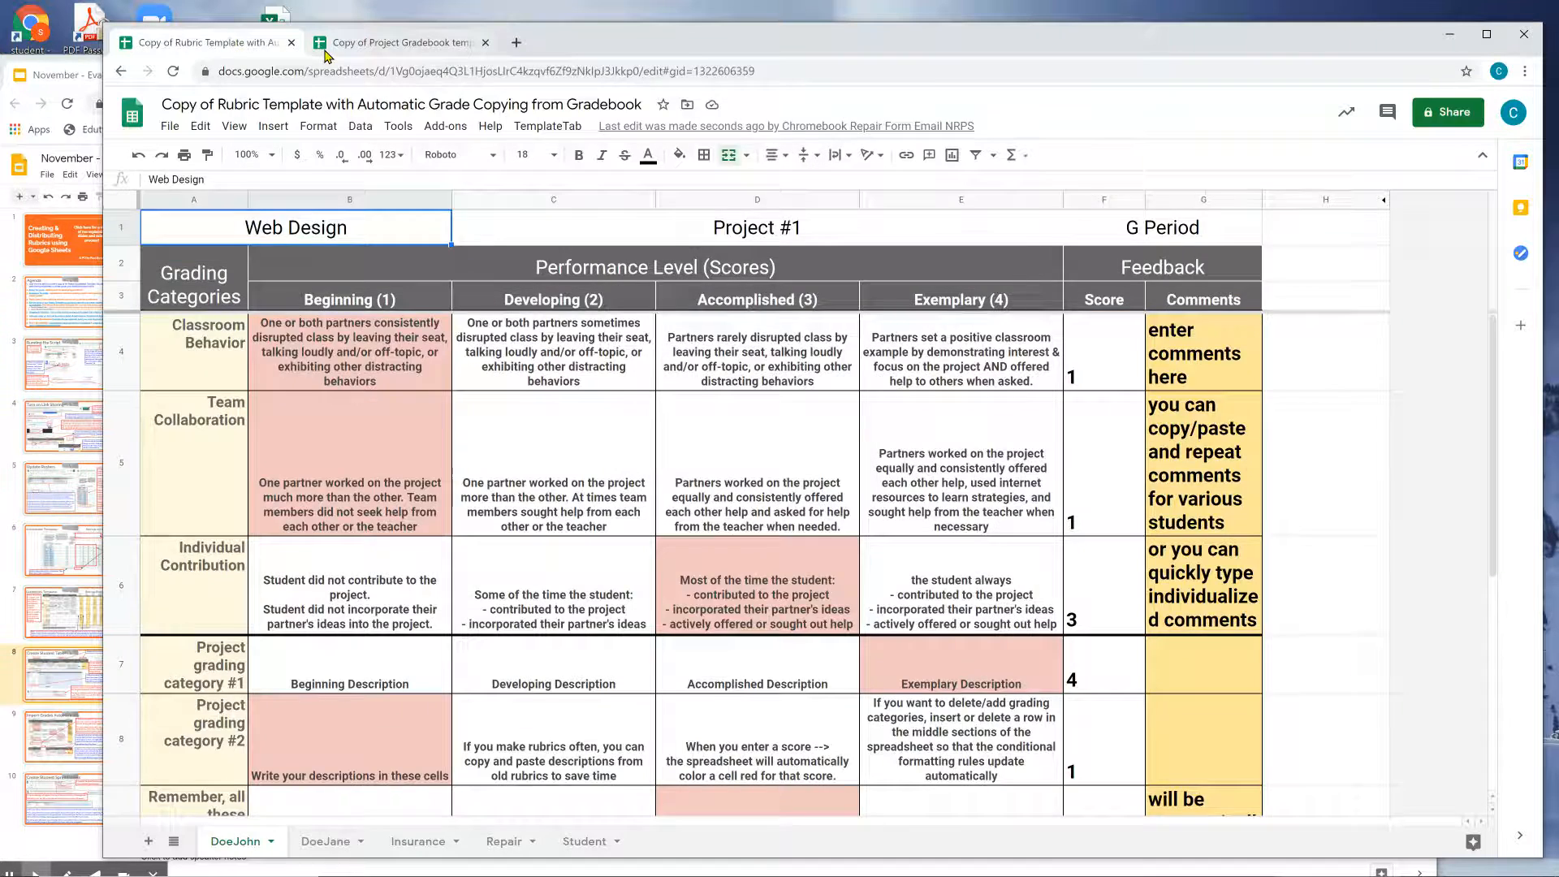
click(326, 44)
click(260, 841)
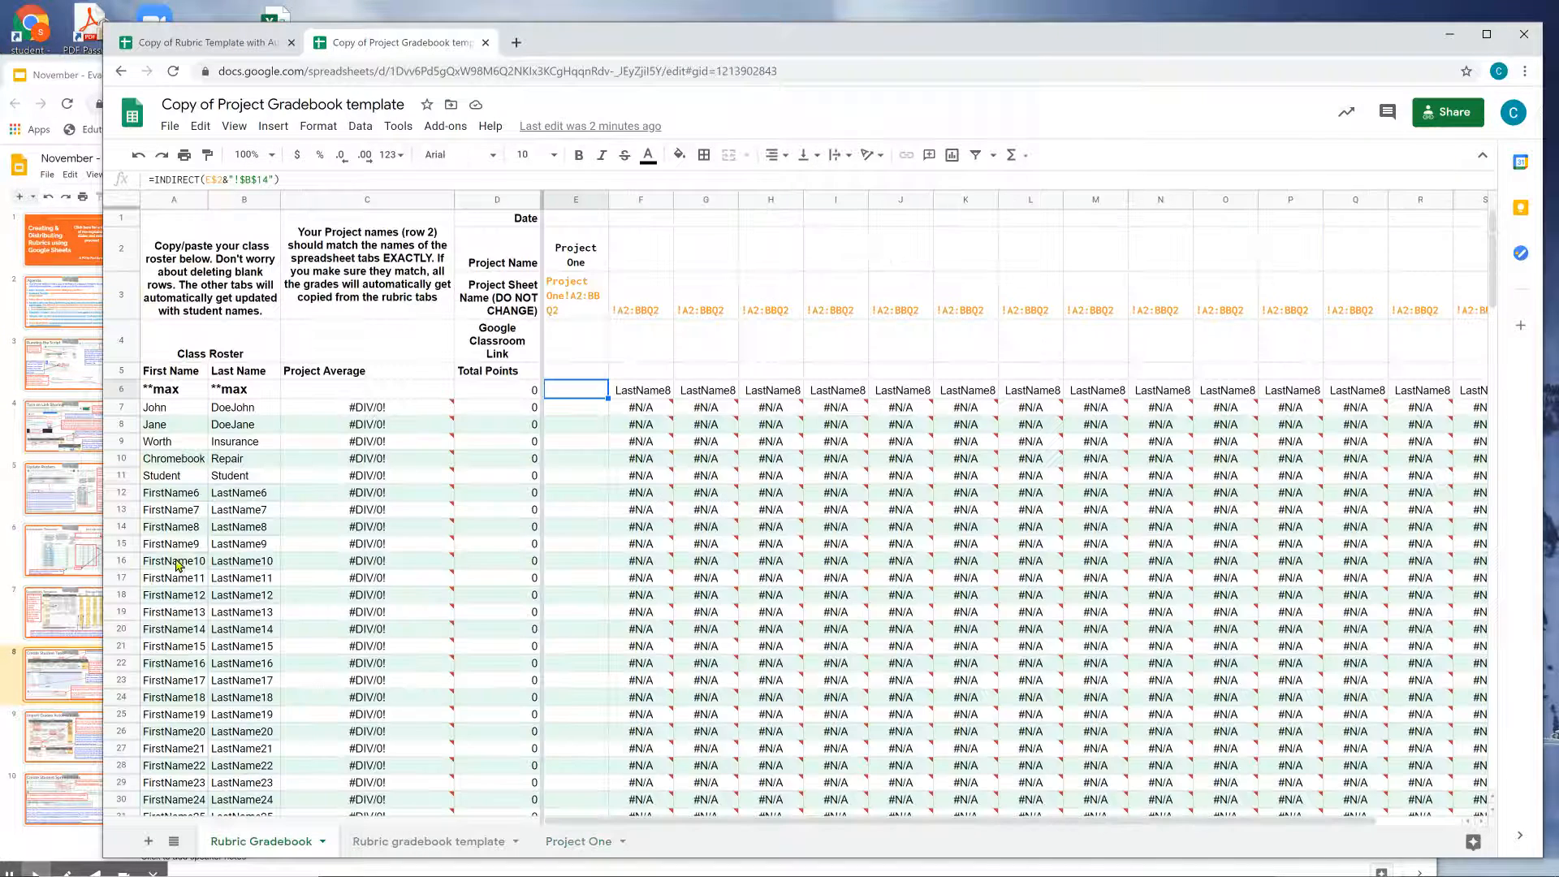
click(229, 412)
click(234, 429)
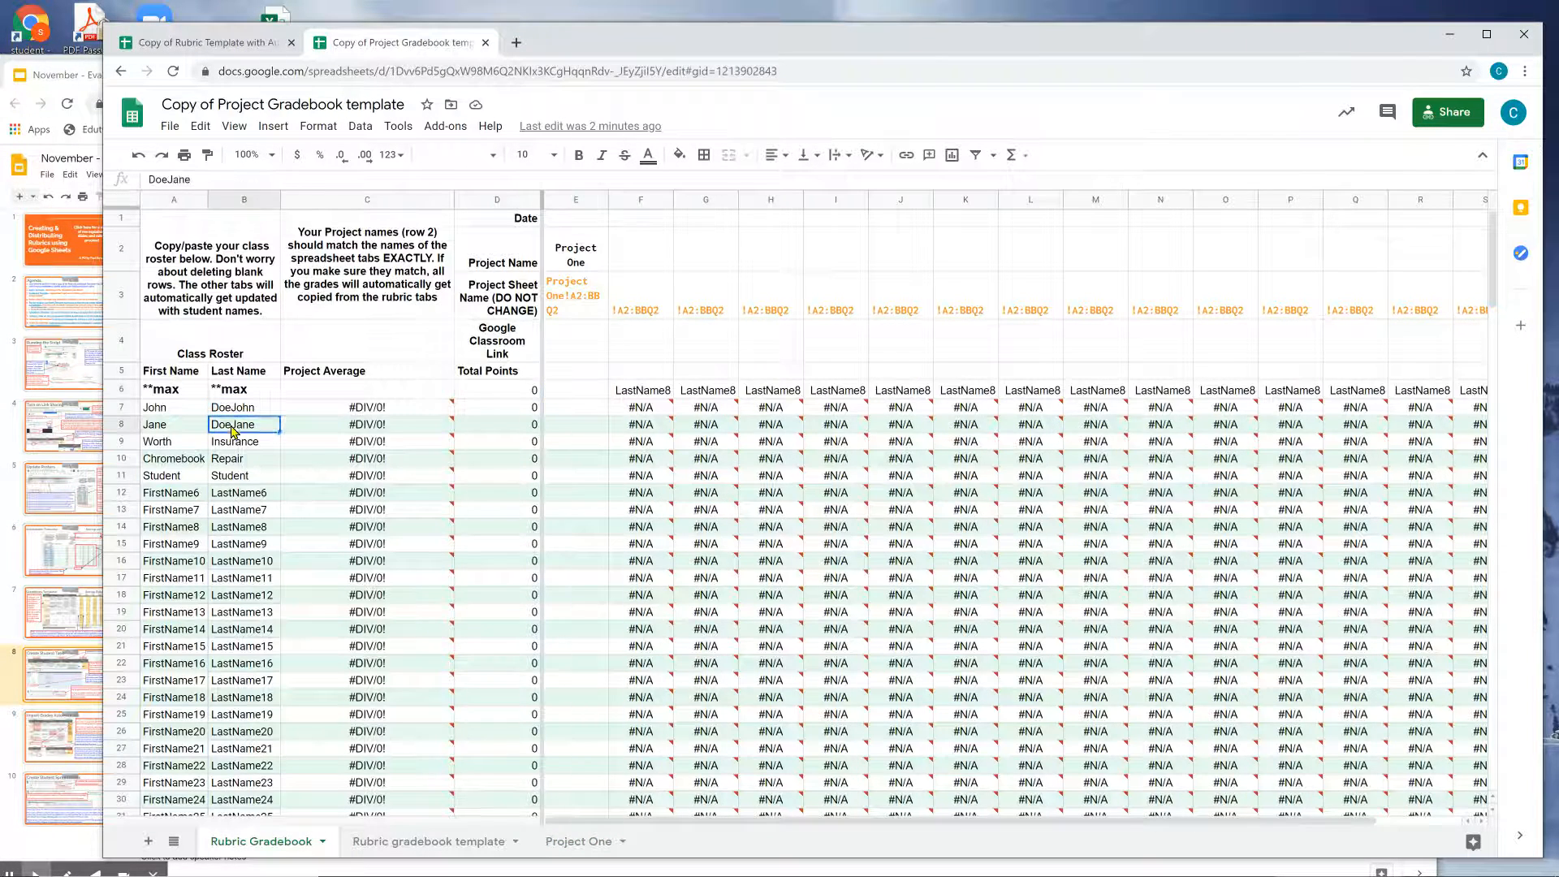
click(240, 447)
click(243, 464)
click(243, 477)
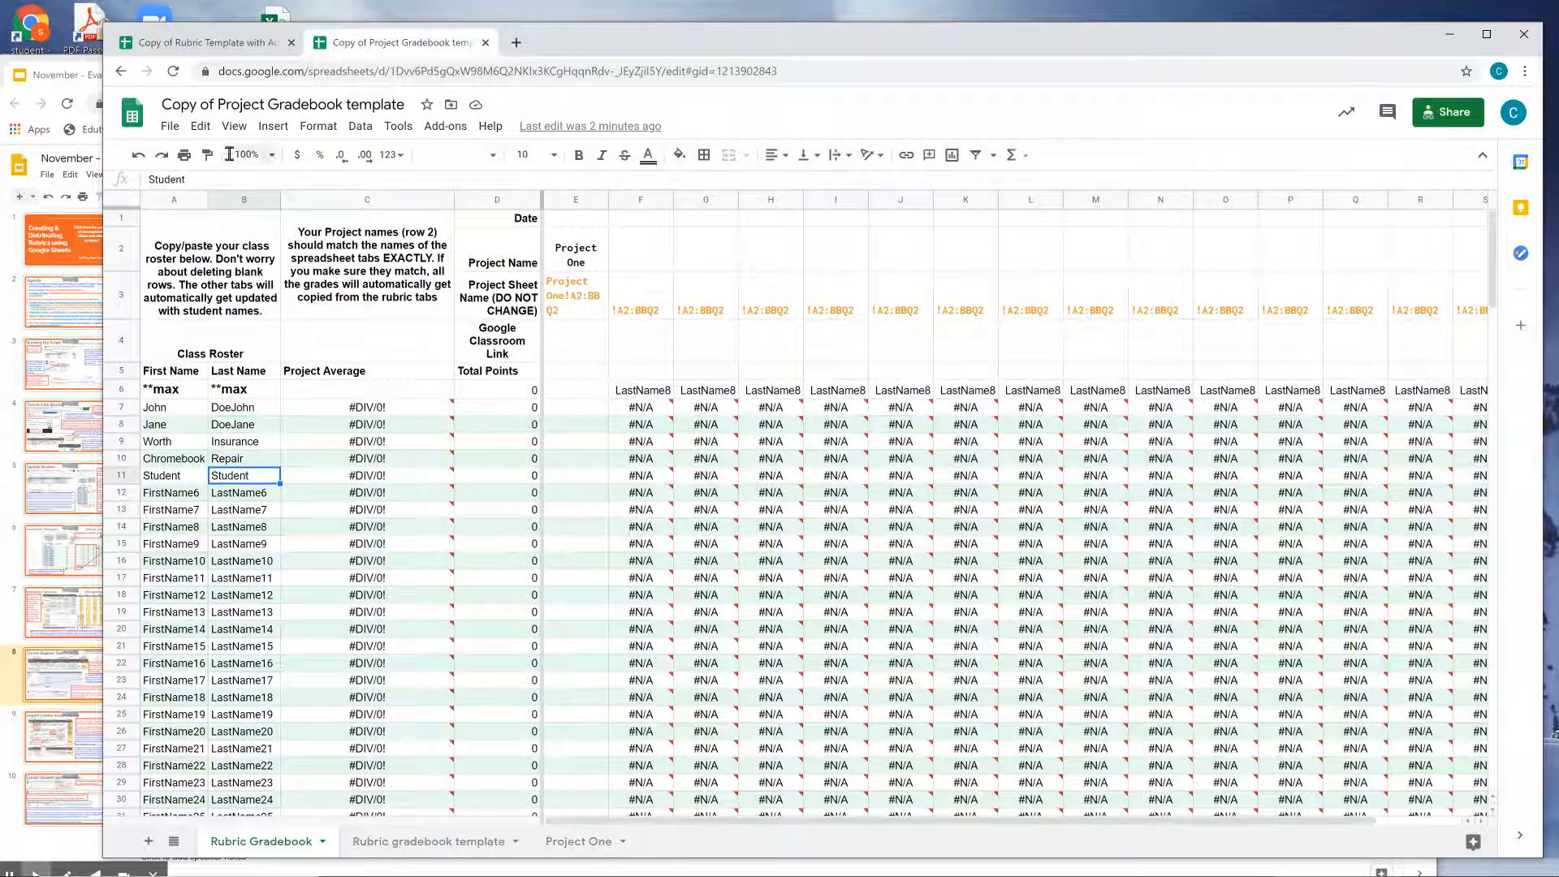
Review the Student and Repair rubric tabs in the rubric spreadsheet.
click(223, 45)
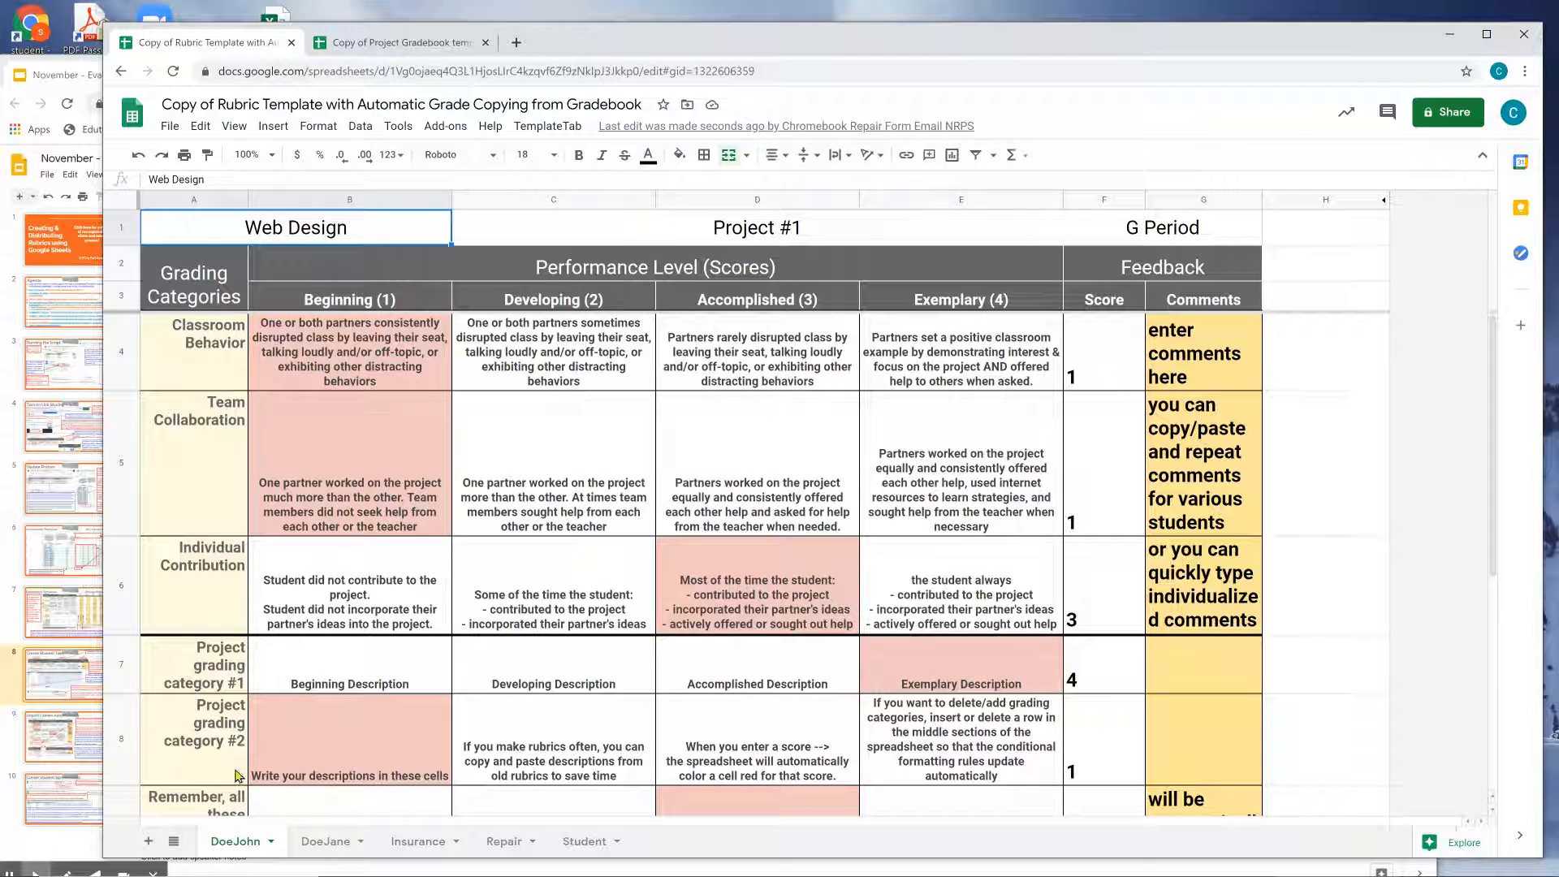
click(581, 841)
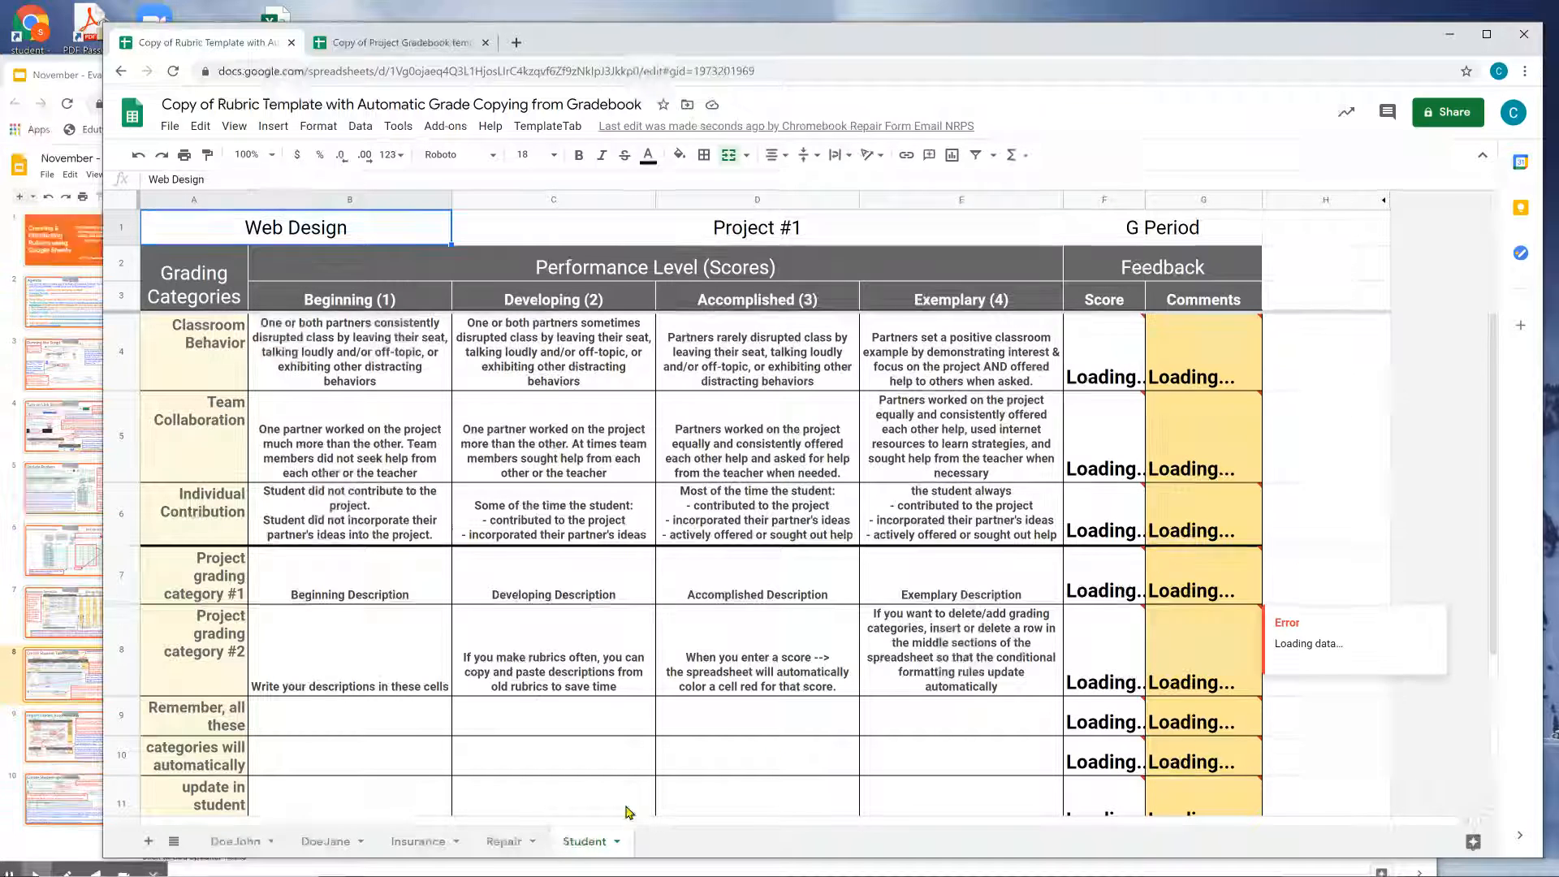
click(518, 842)
click(566, 843)
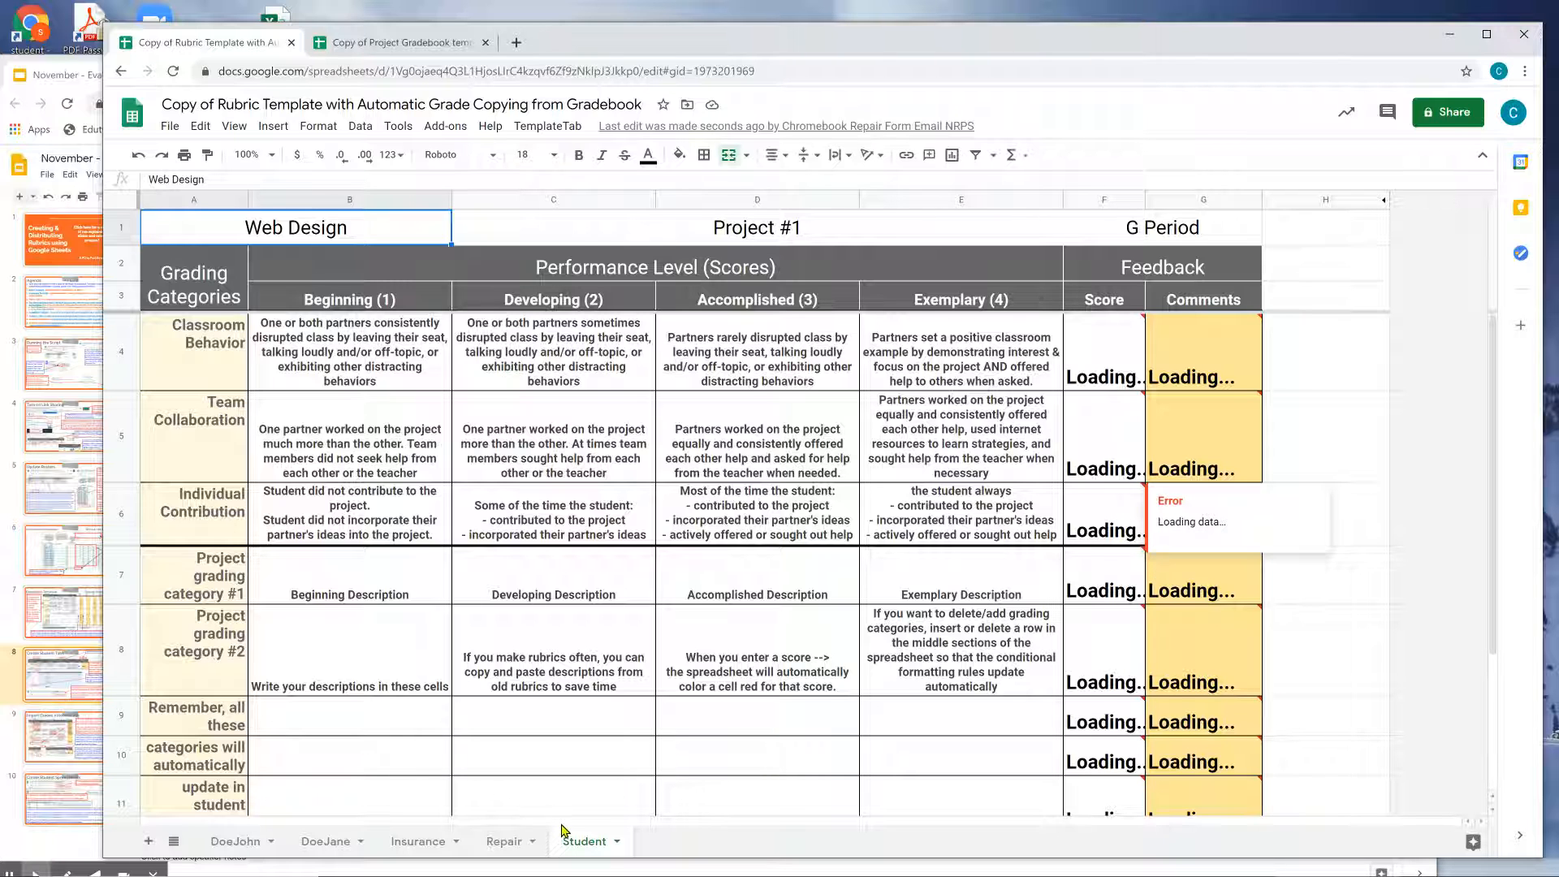
Review the Import Grades Automatically slide in the instructions.
right_click(582, 842)
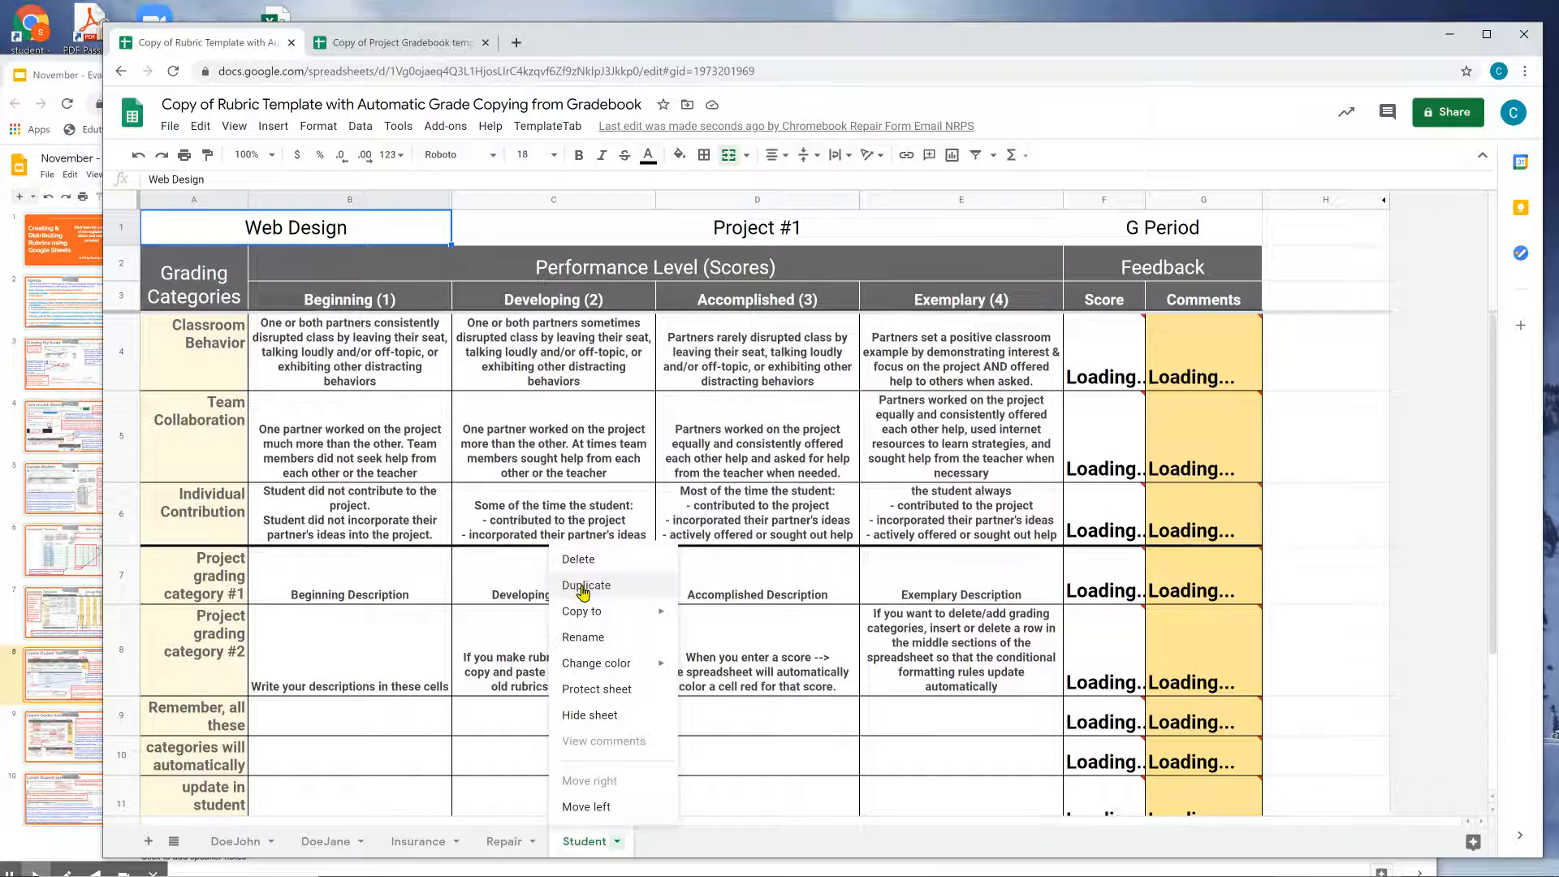
click(71, 678)
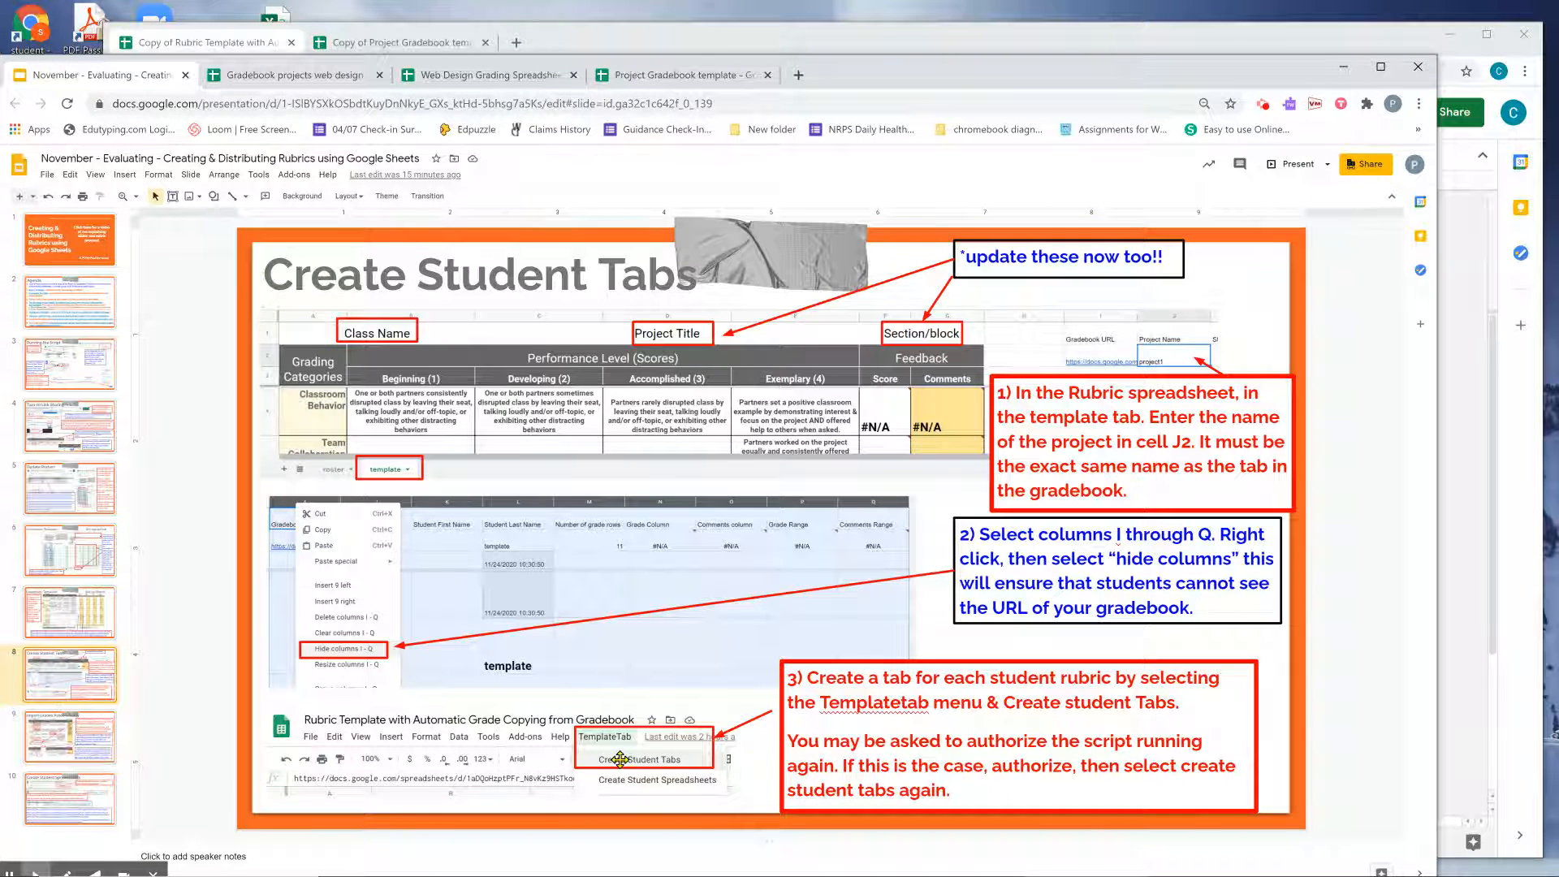
click(108, 745)
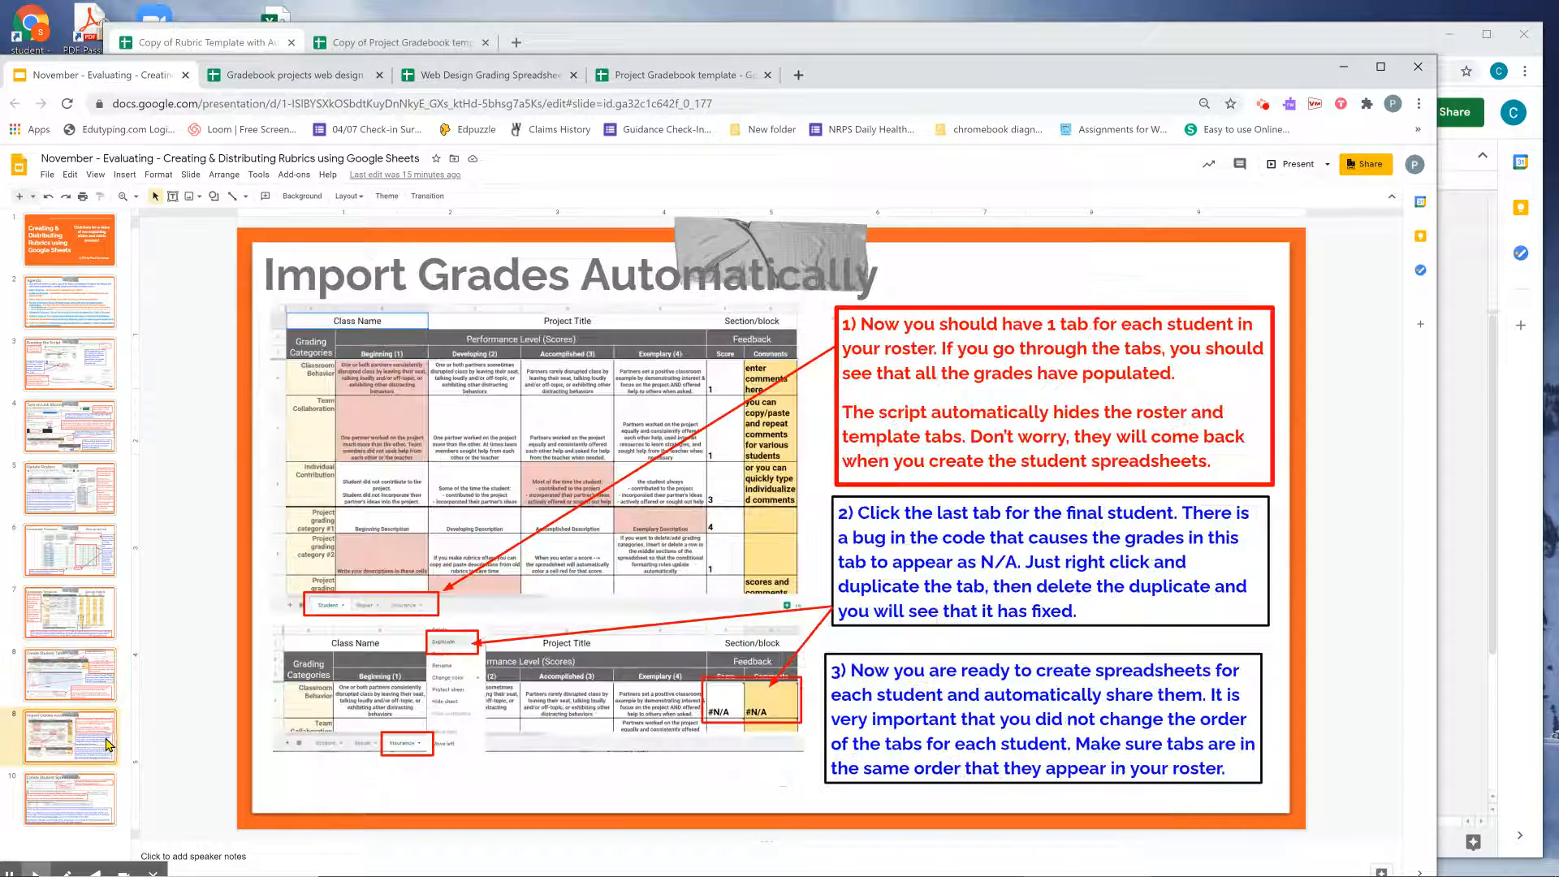
click(88, 681)
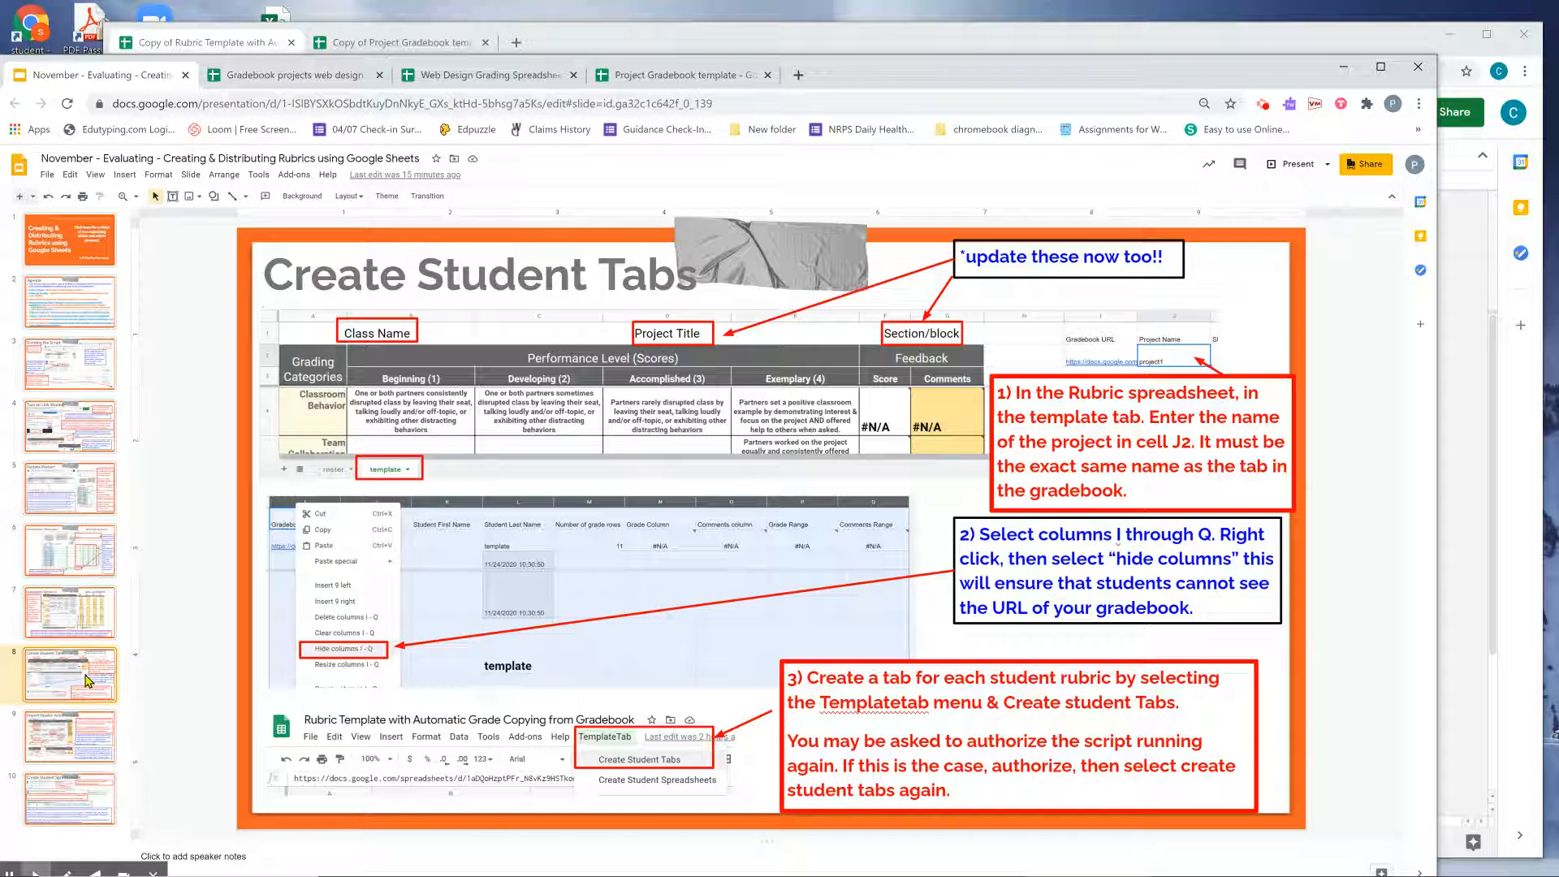
click(92, 738)
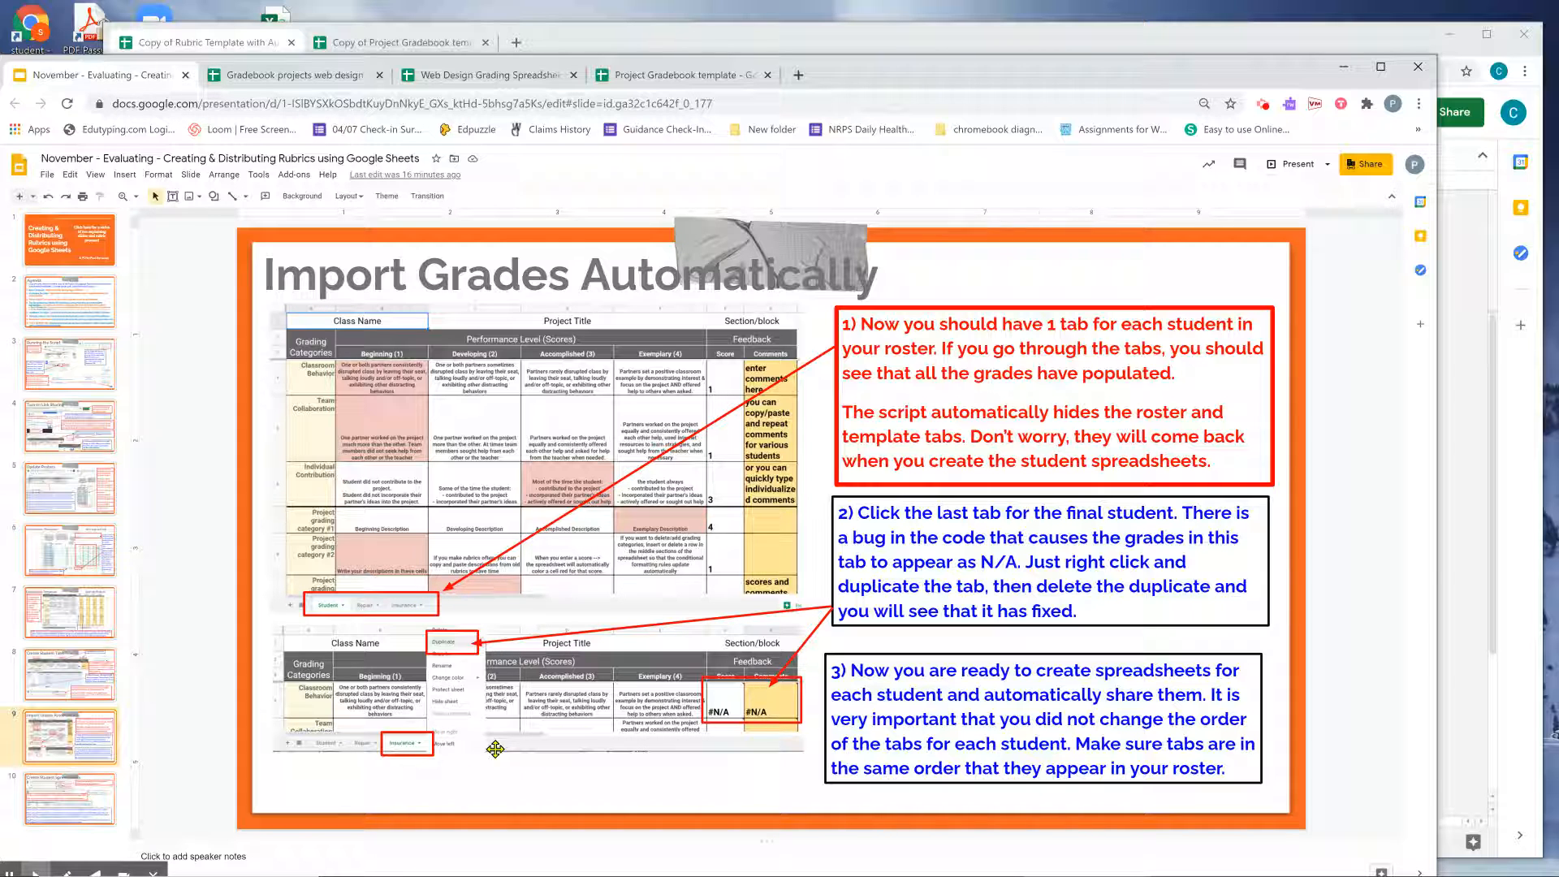
click(1489, 605)
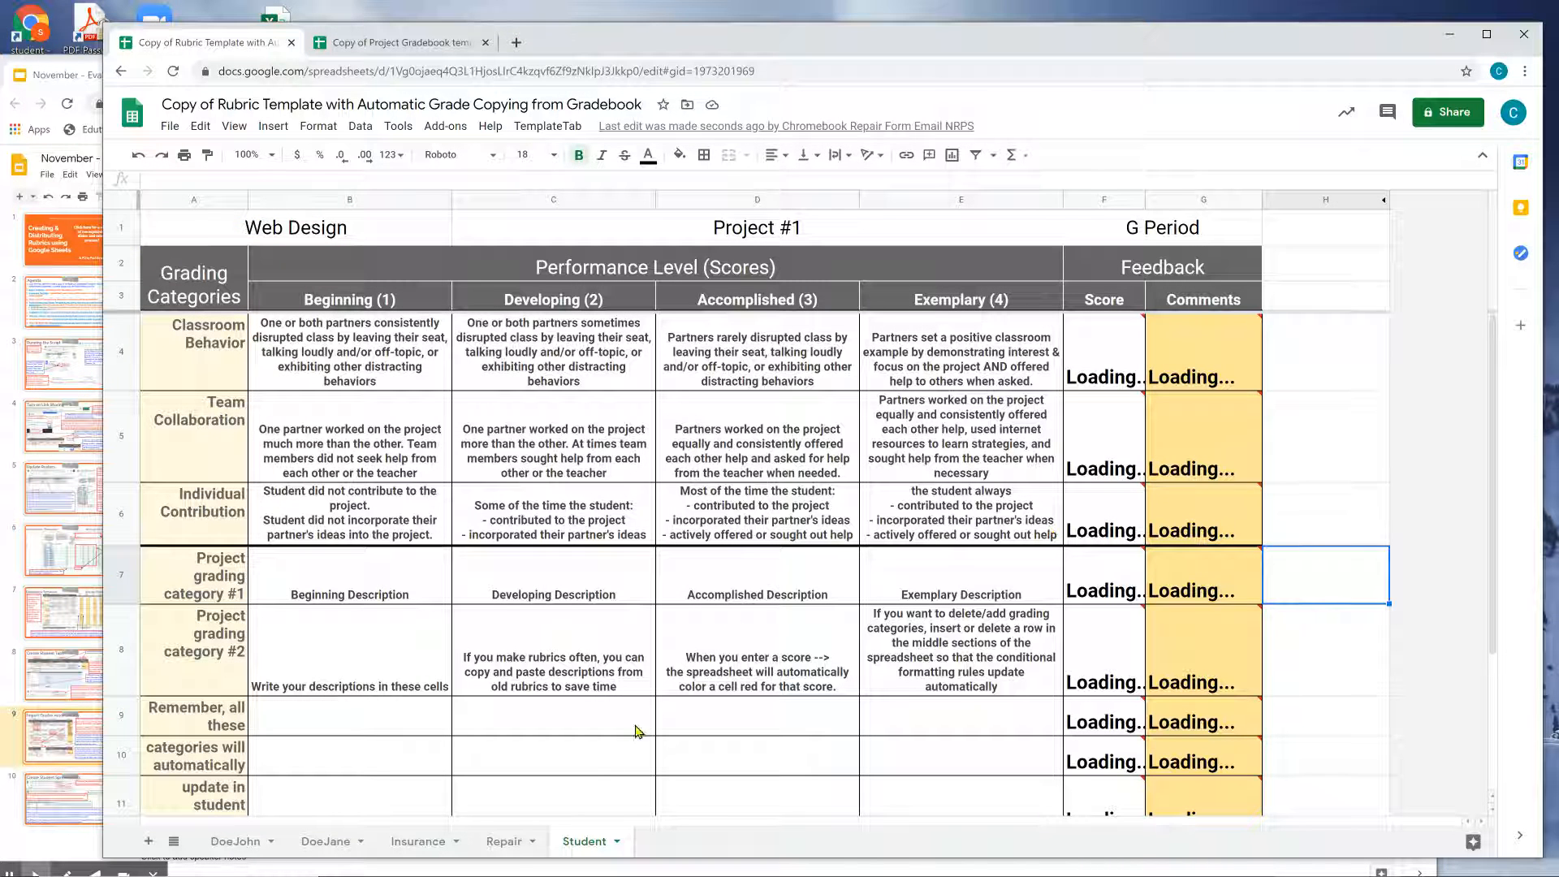
Duplicate the Student tab, then delete the Copy of Student sheet and check G5.
right_click(593, 847)
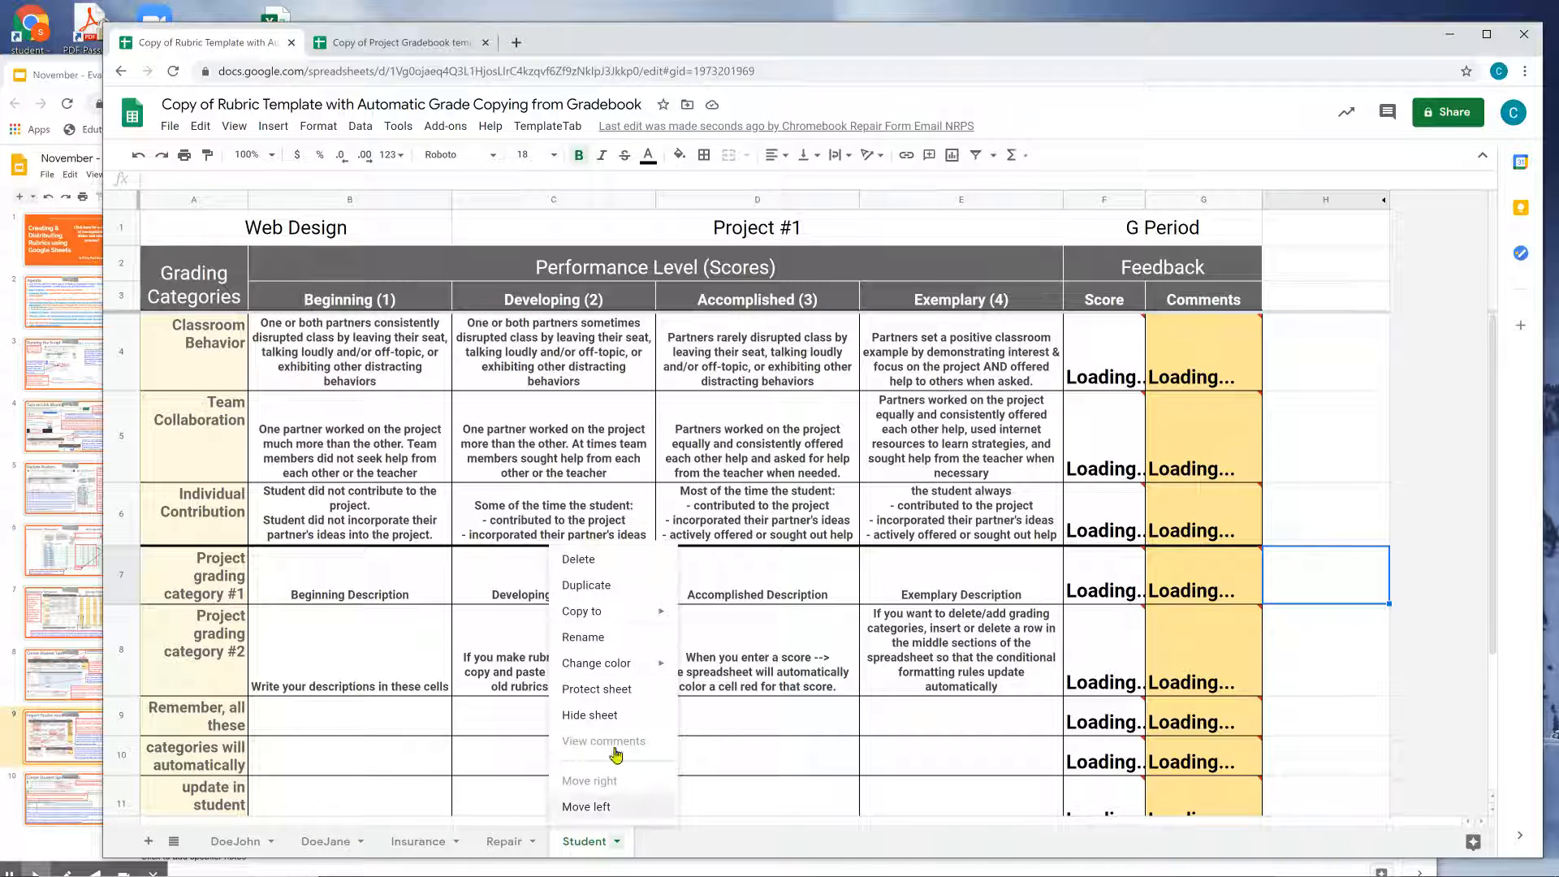
click(608, 586)
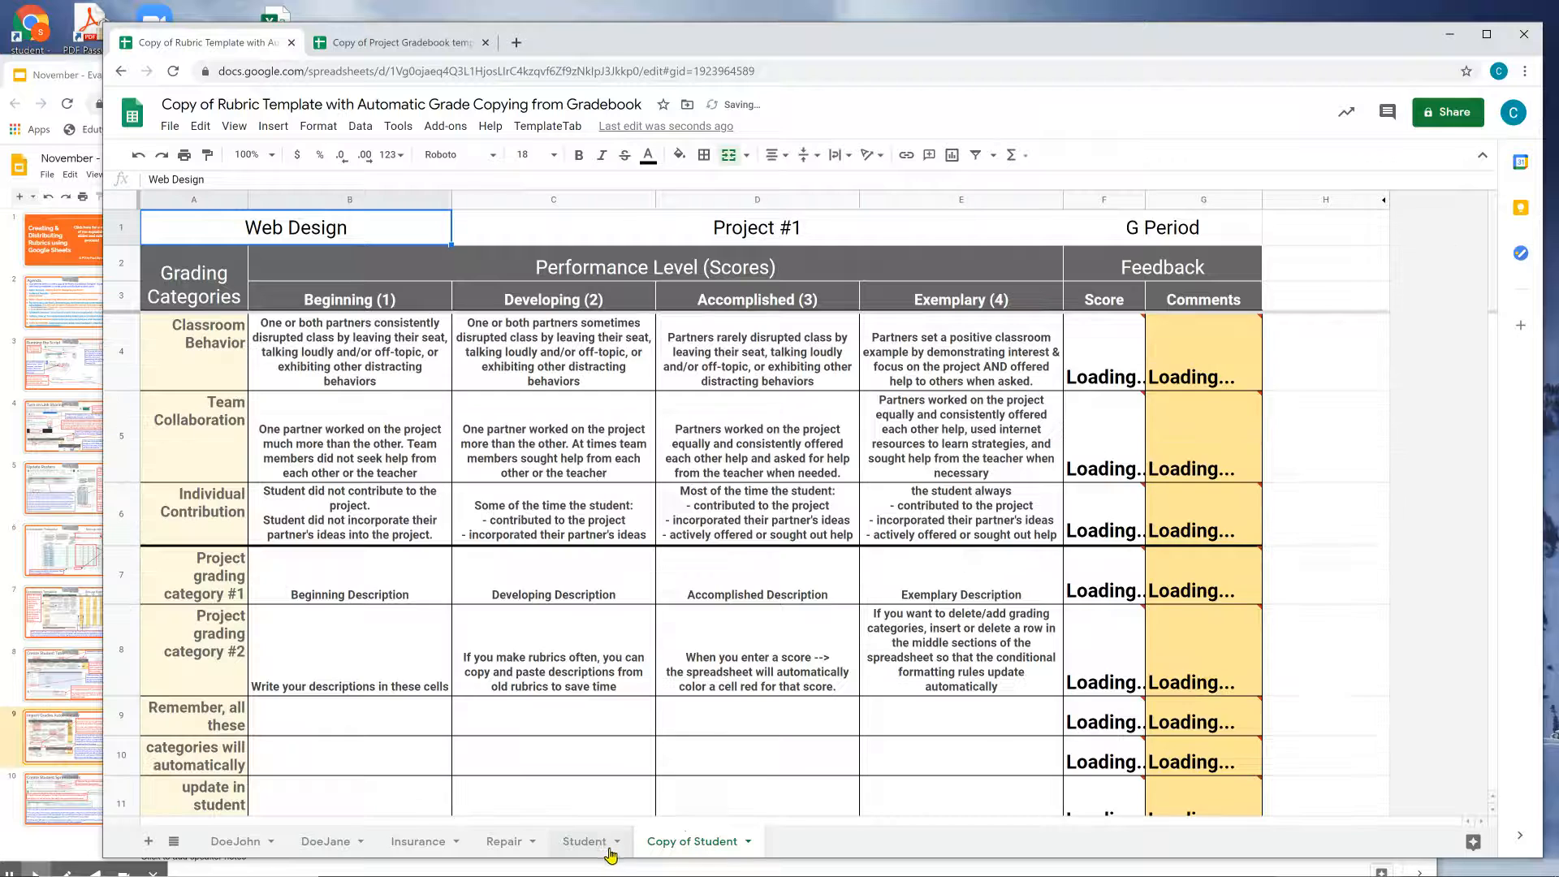
right_click(687, 841)
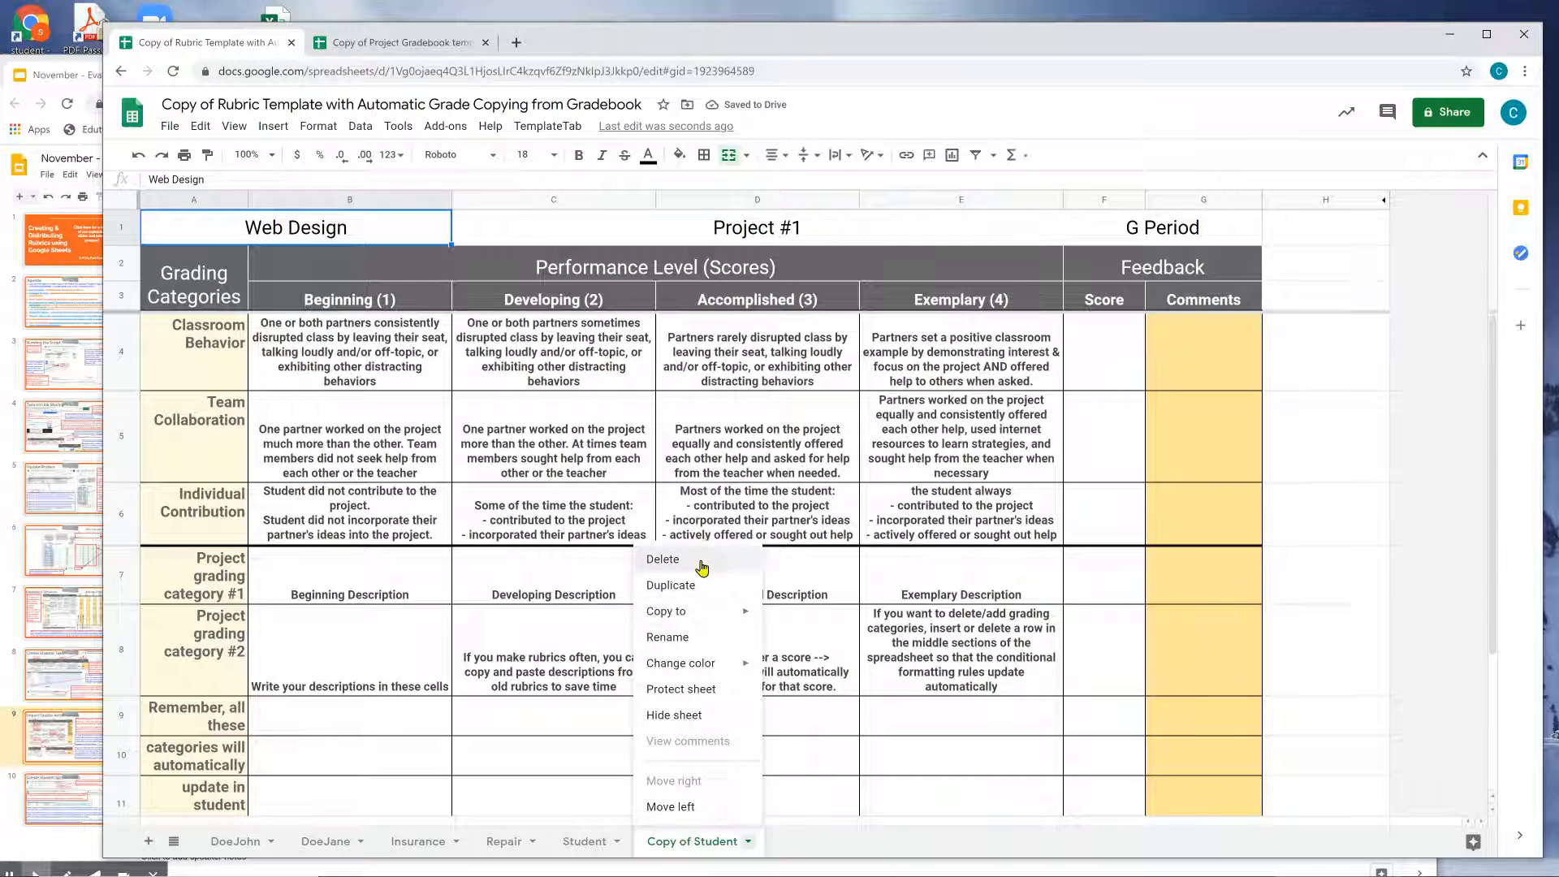
click(706, 562)
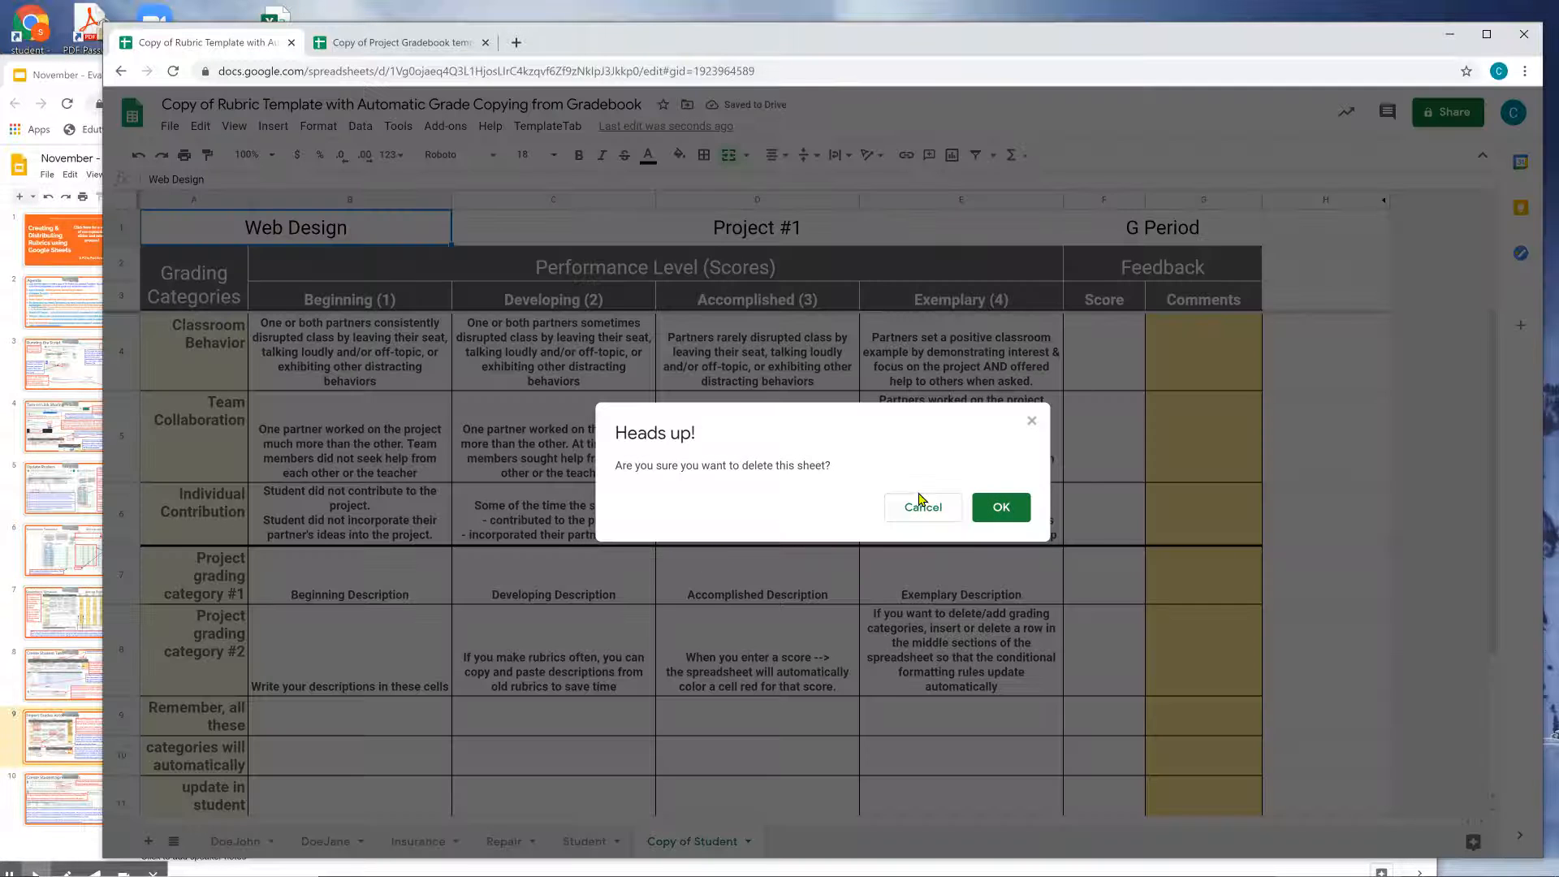
click(1000, 505)
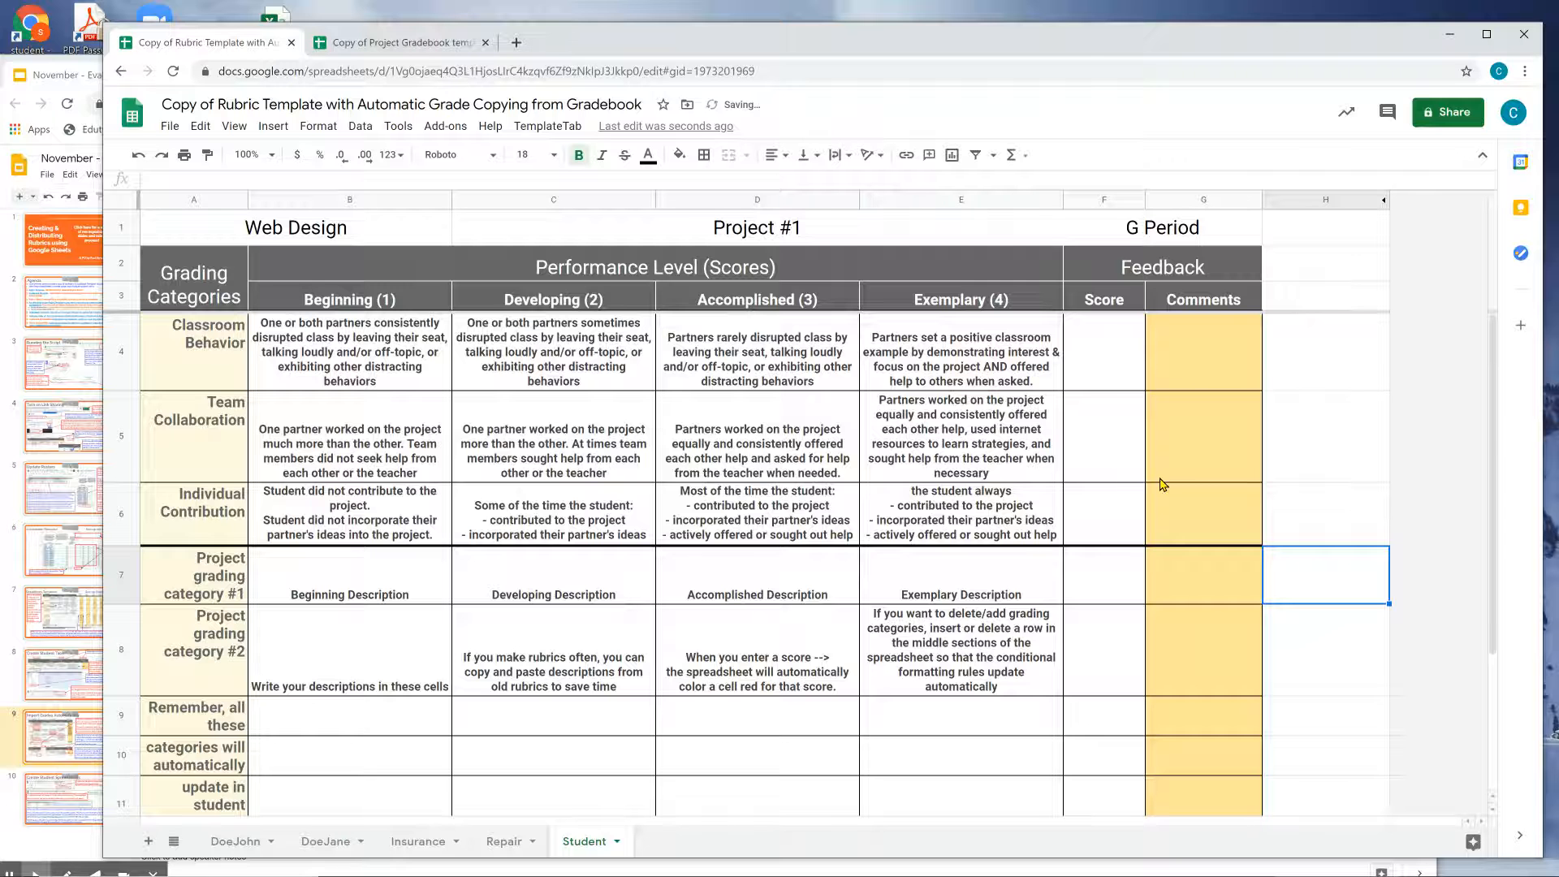
click(1161, 479)
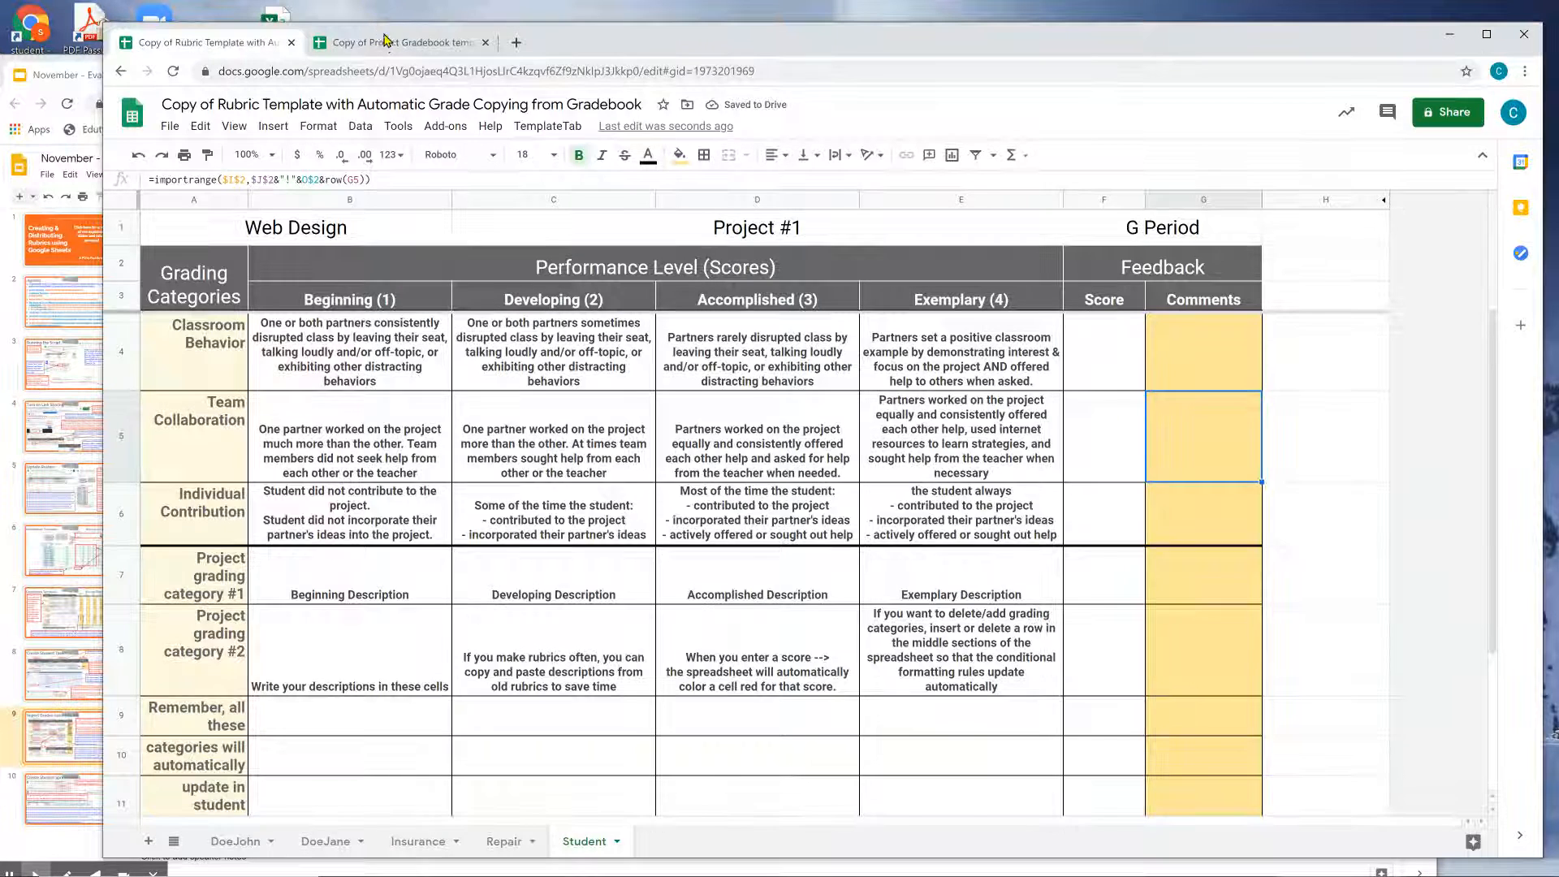
click(385, 42)
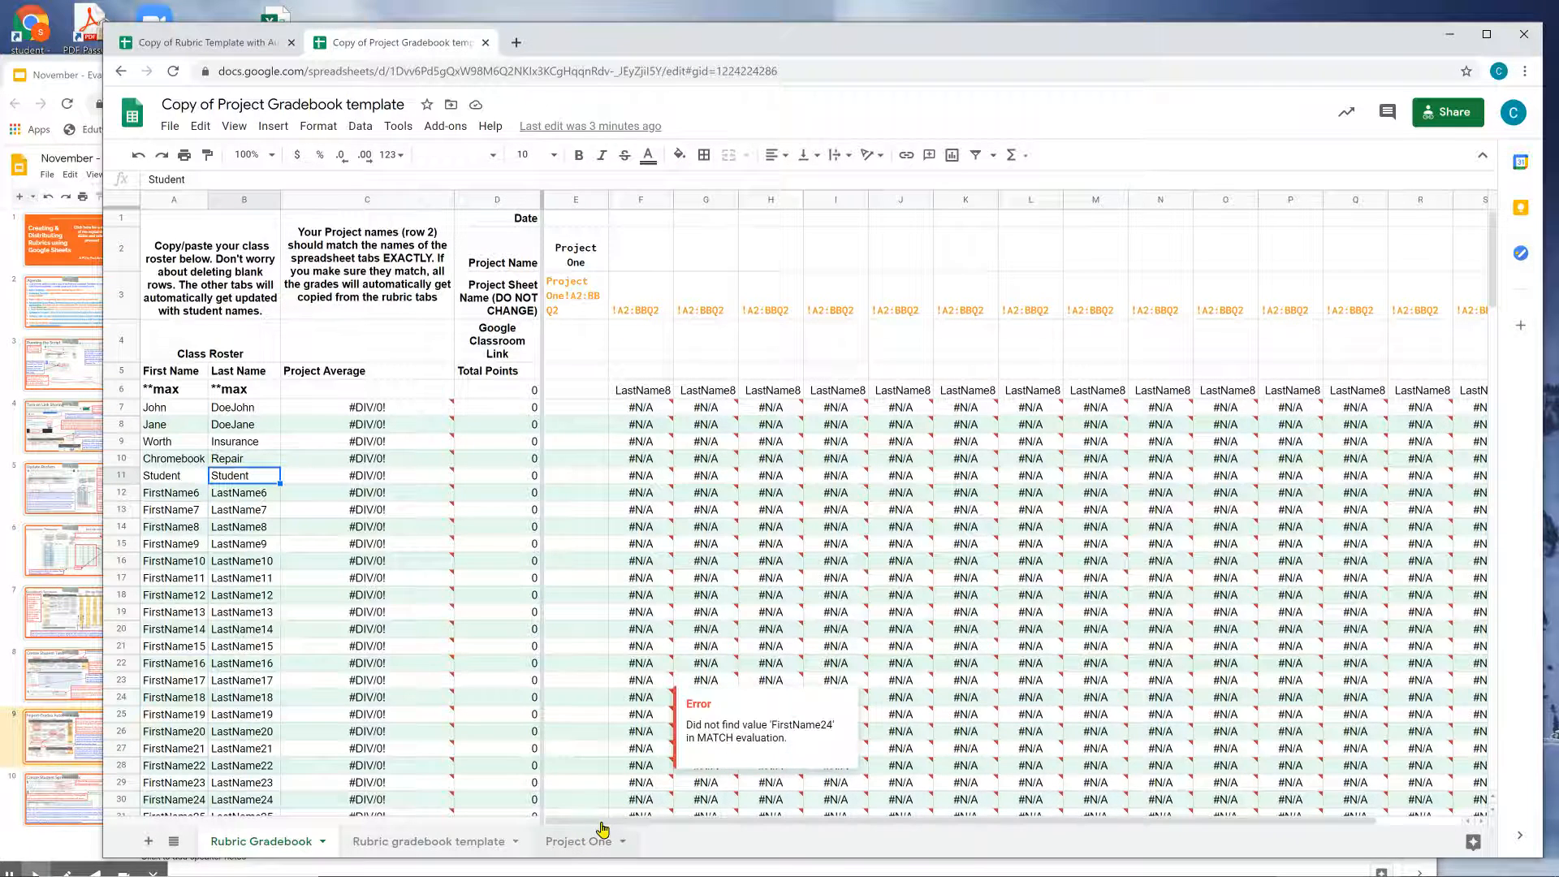
On the Project One sheet, enter scores 1, 2, 3 and 4 down column N from N4.
click(597, 839)
drag(1014, 830, 1047, 829)
click(1118, 369)
text(1)
key(Return)
text(2)
key(Return)
text(3)
key(Return)
text(4)
key(Return)
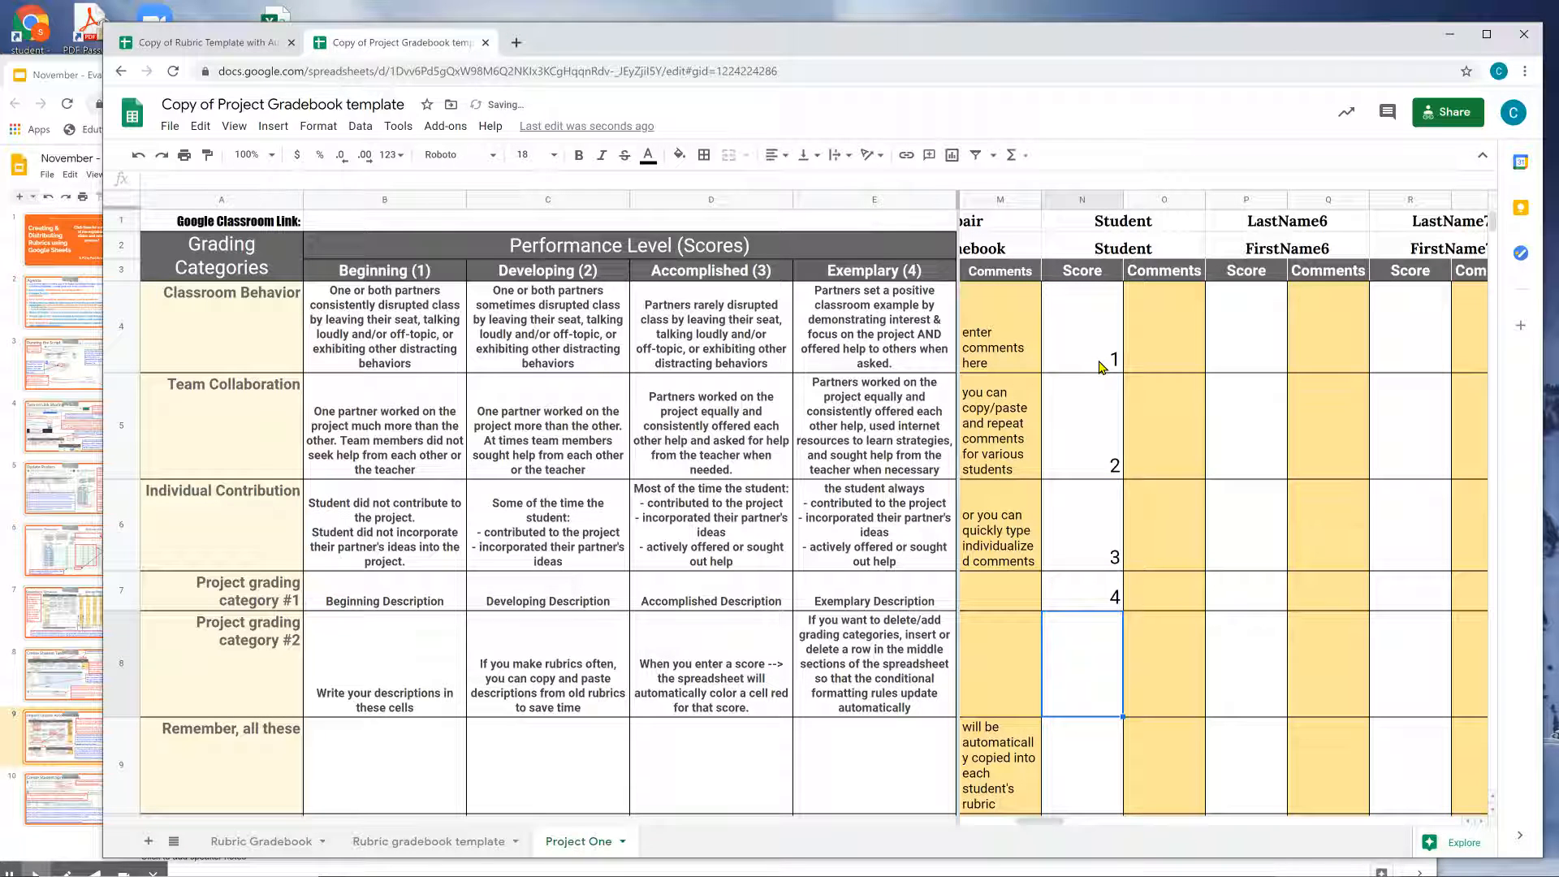
Add the comment 'These are your grades!' in O4 and copy it into O5 and O8.
click(1177, 325)
text(These are your grades!)
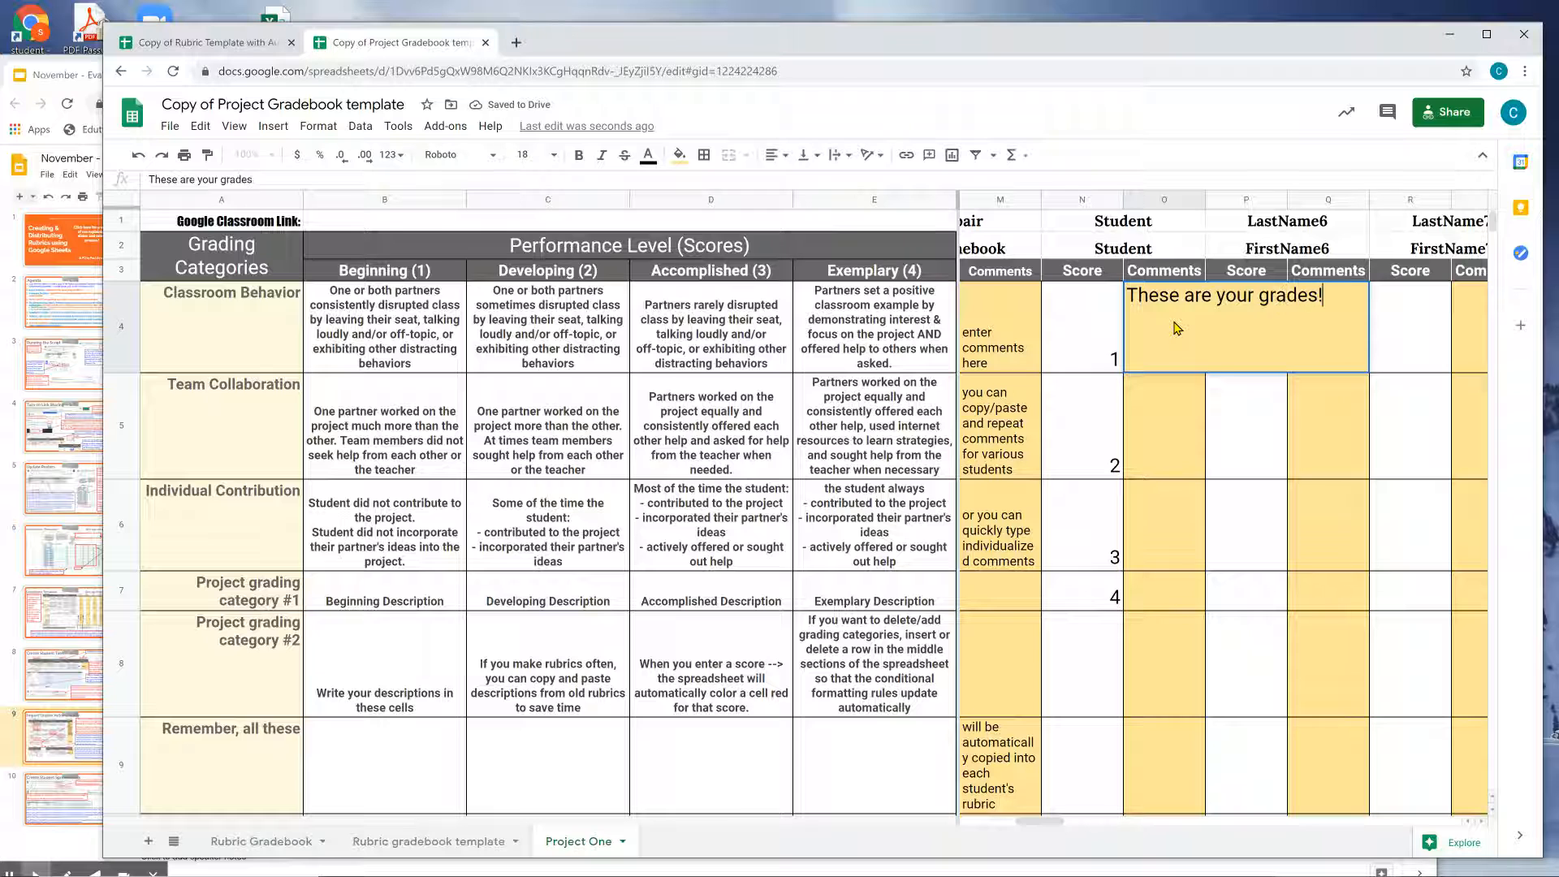
key(Return)
key(Up)
key(ctrl+c)
key(Down)
key(ctrl+v)
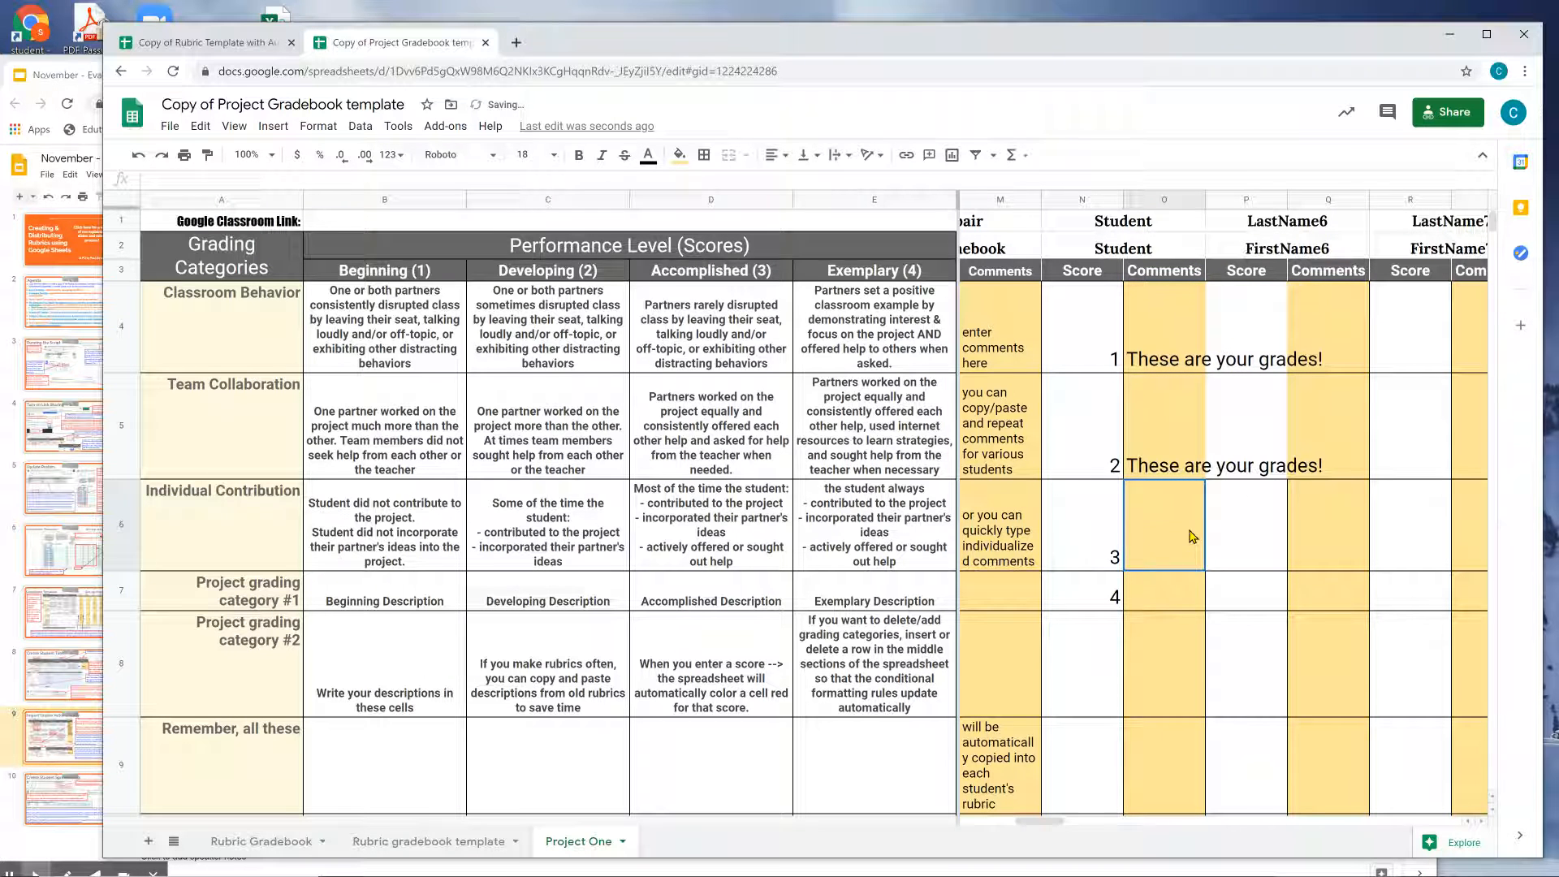
click(1174, 678)
key(ctrl+v)
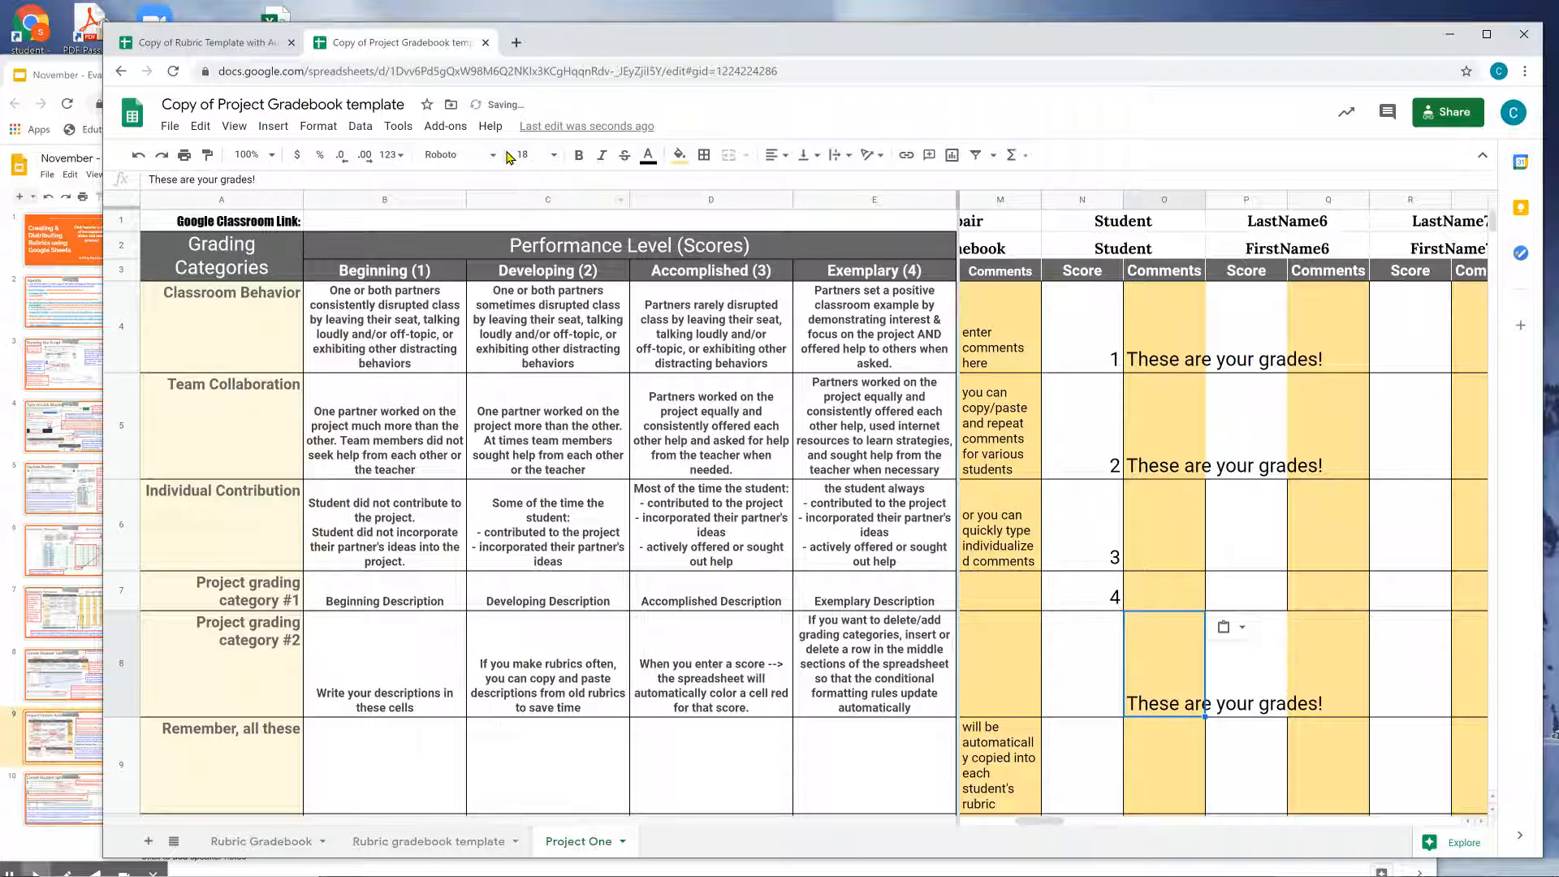
Inspect the imported score formulas in column F of the rubric template.
click(219, 42)
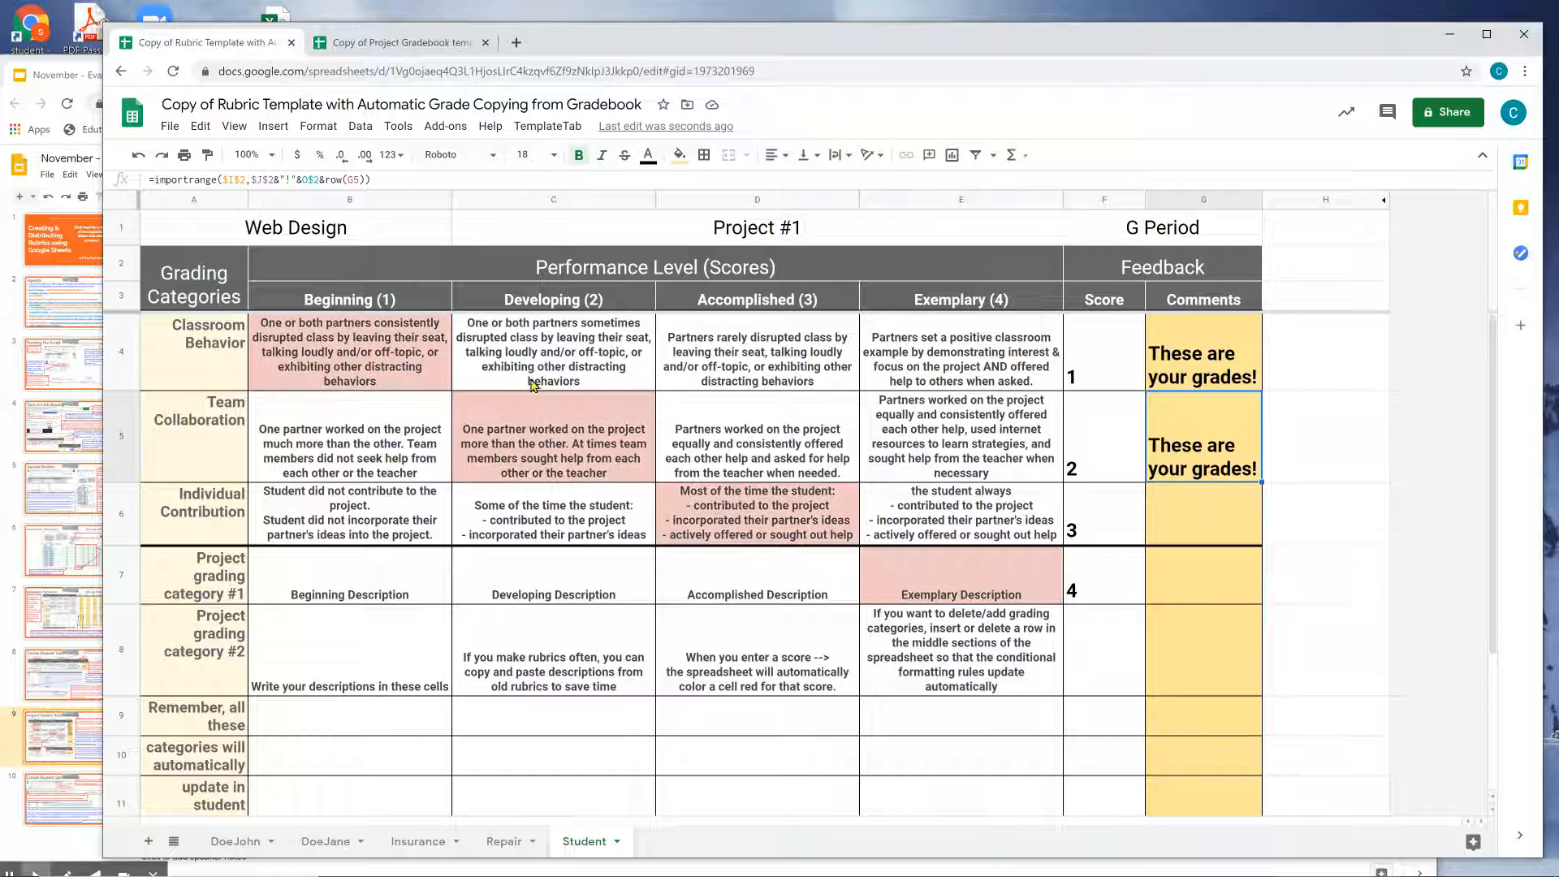
click(1094, 470)
click(1102, 573)
click(1104, 632)
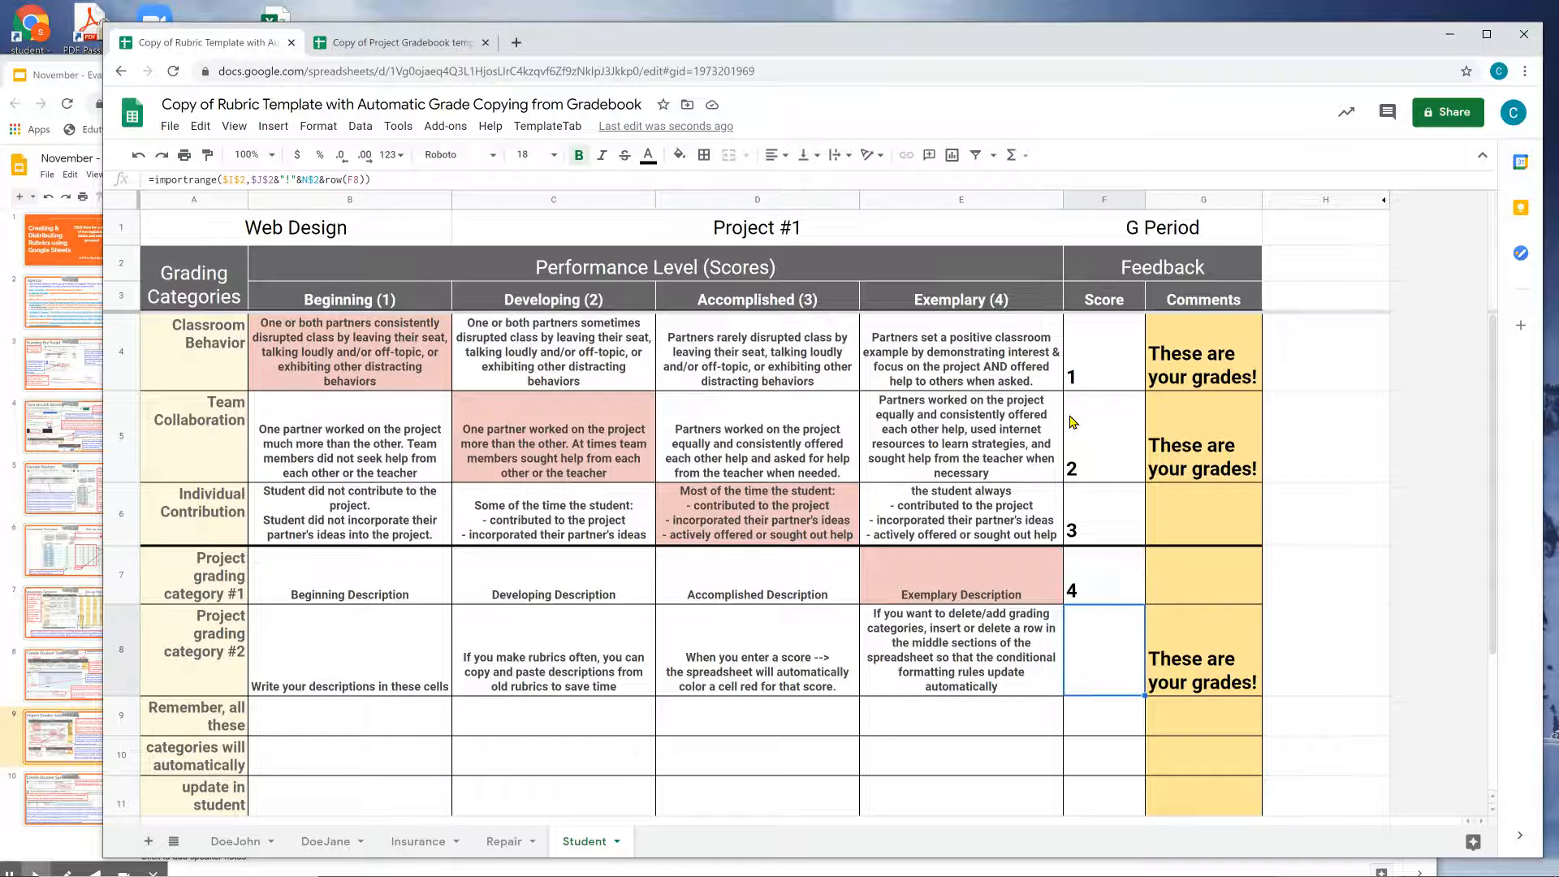
Check the imported score and comment formulas on the Repair, Student and Insurance rubric tabs.
click(510, 841)
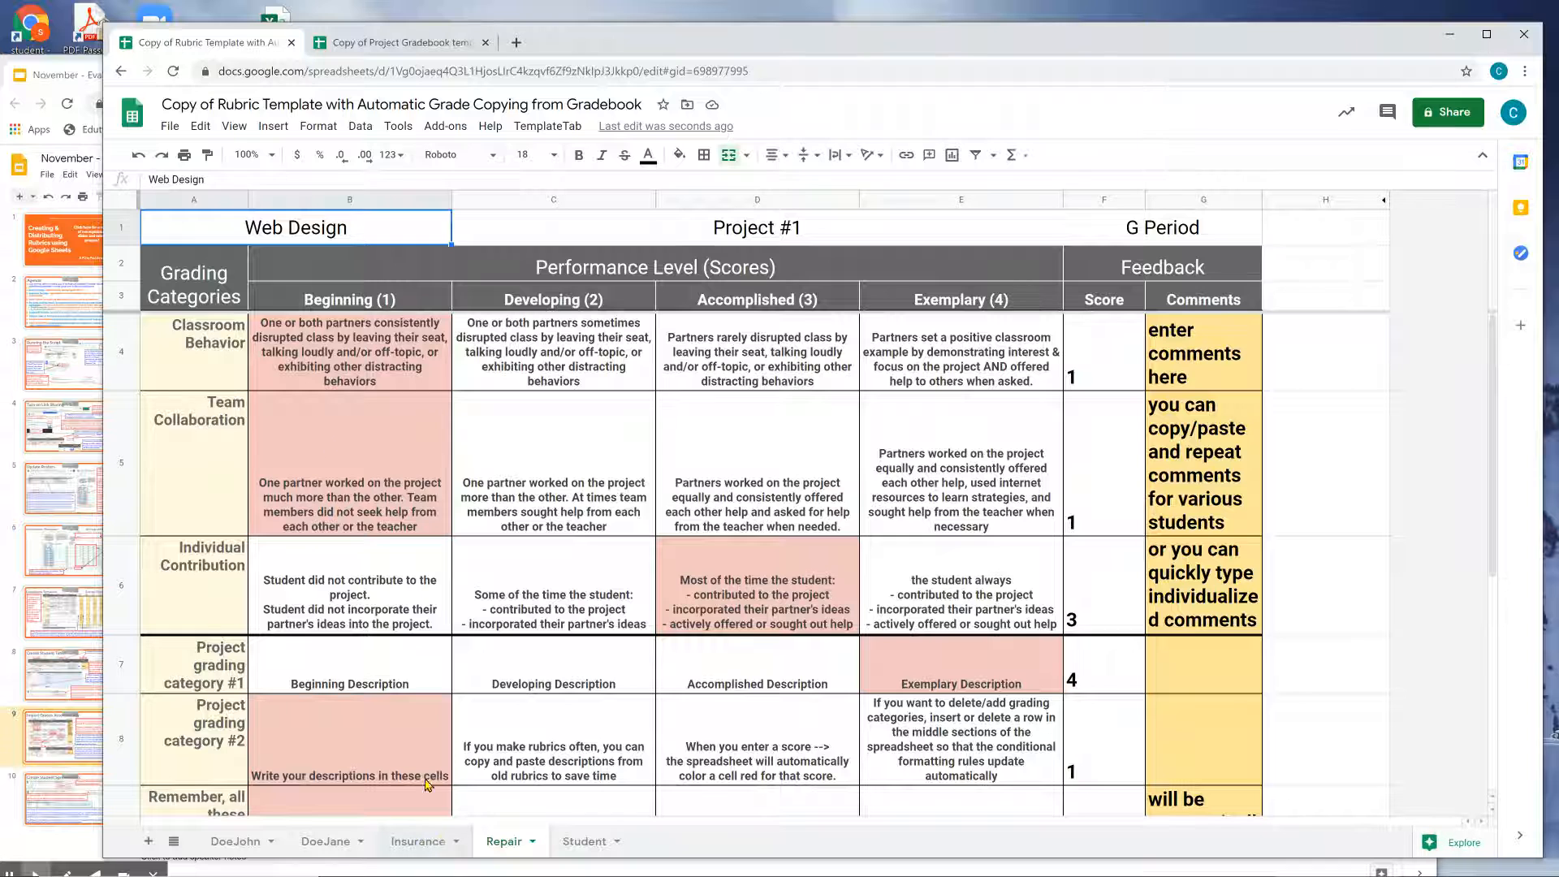
click(371, 459)
click(1058, 475)
click(1078, 476)
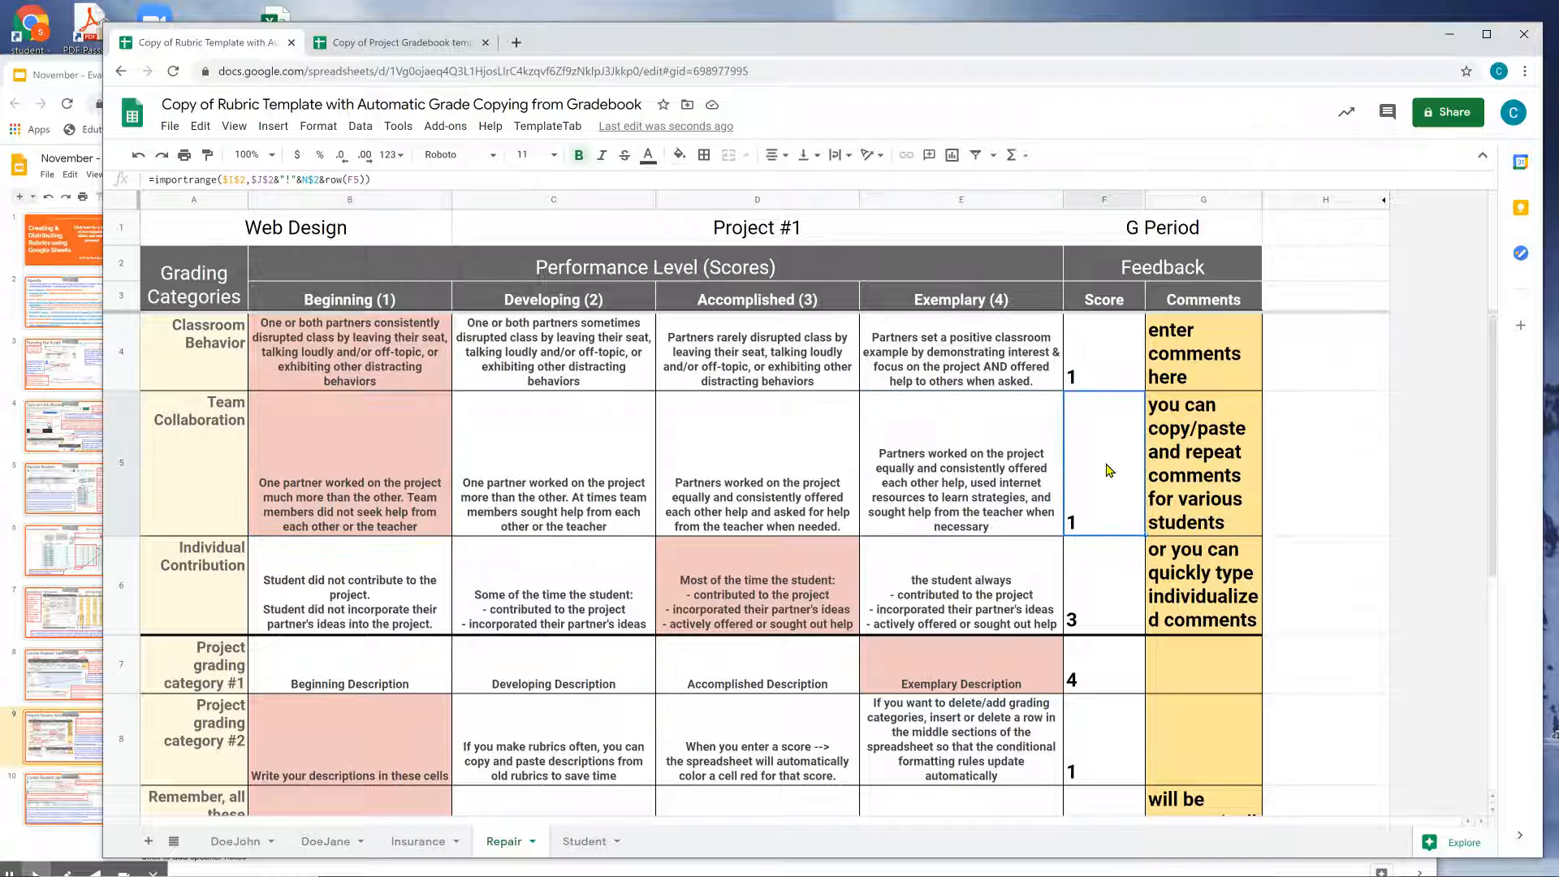
click(423, 457)
click(1182, 475)
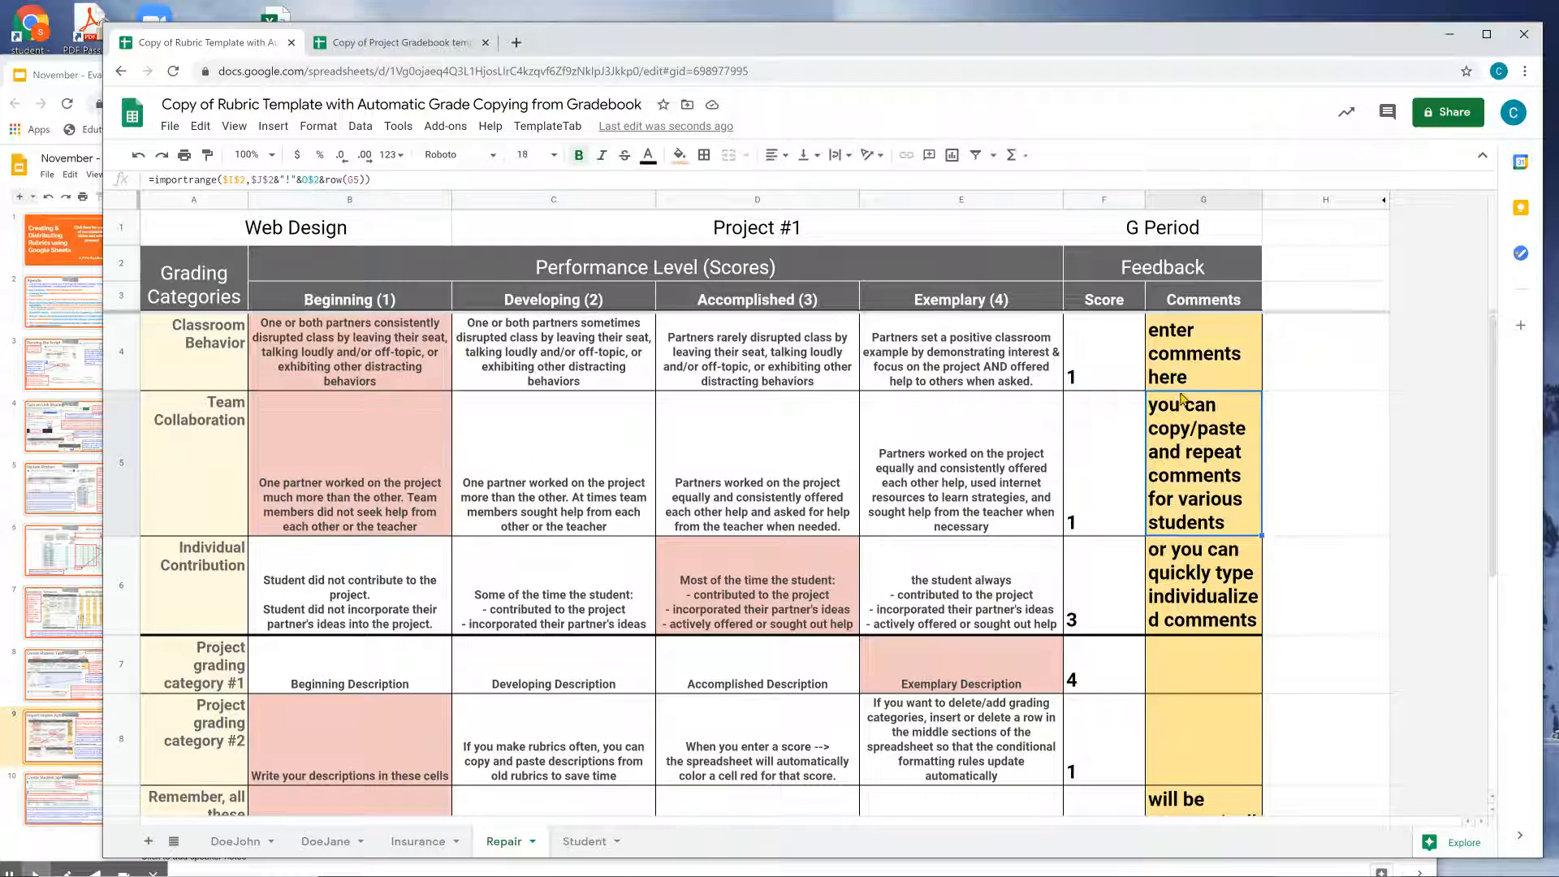
click(581, 841)
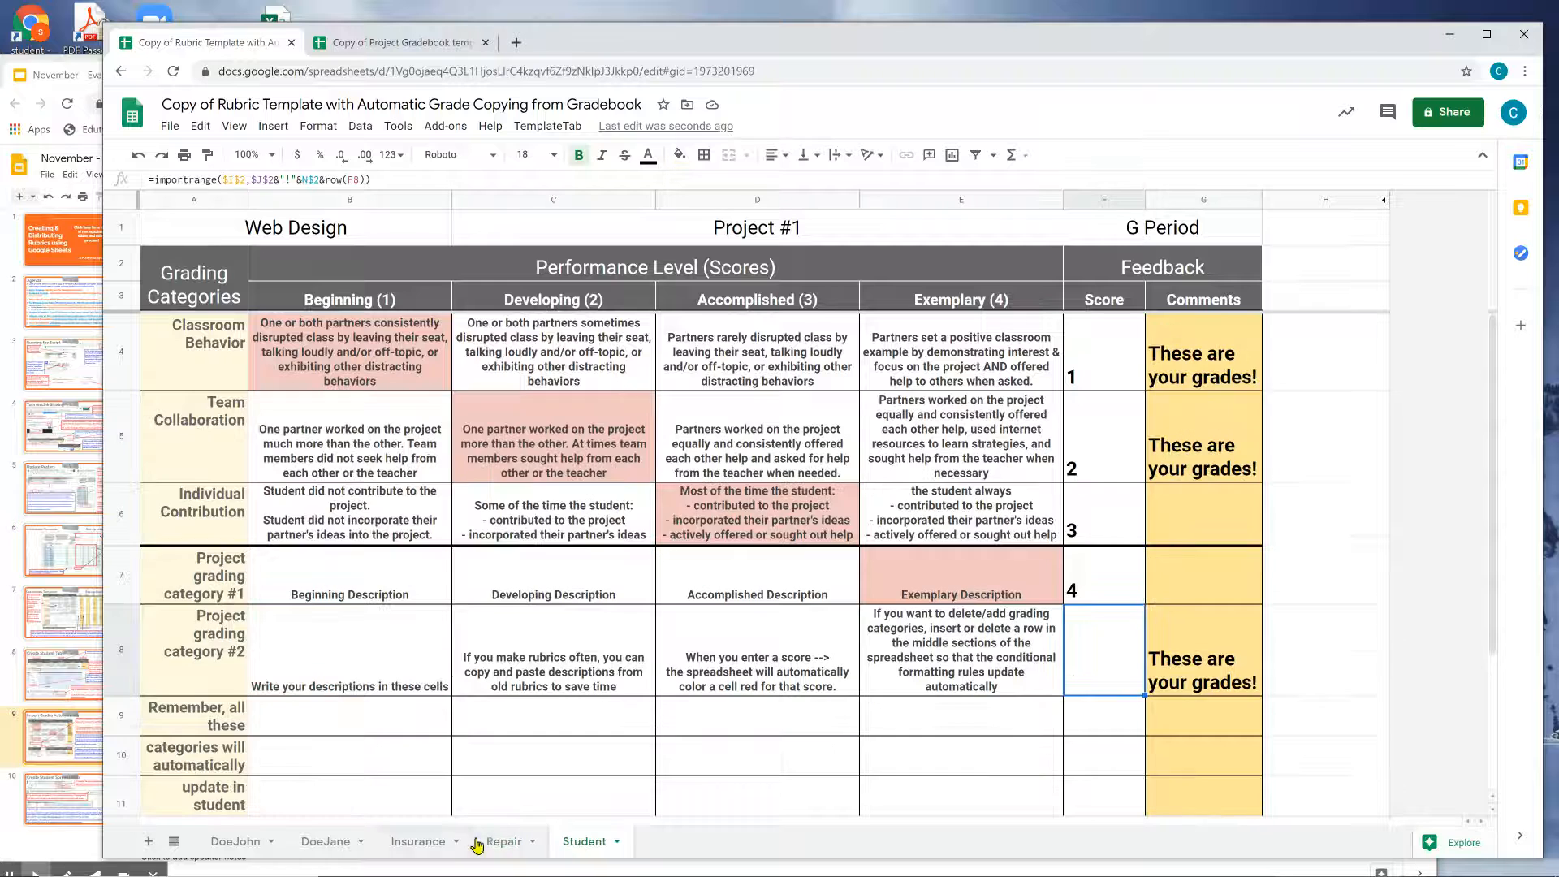
click(449, 844)
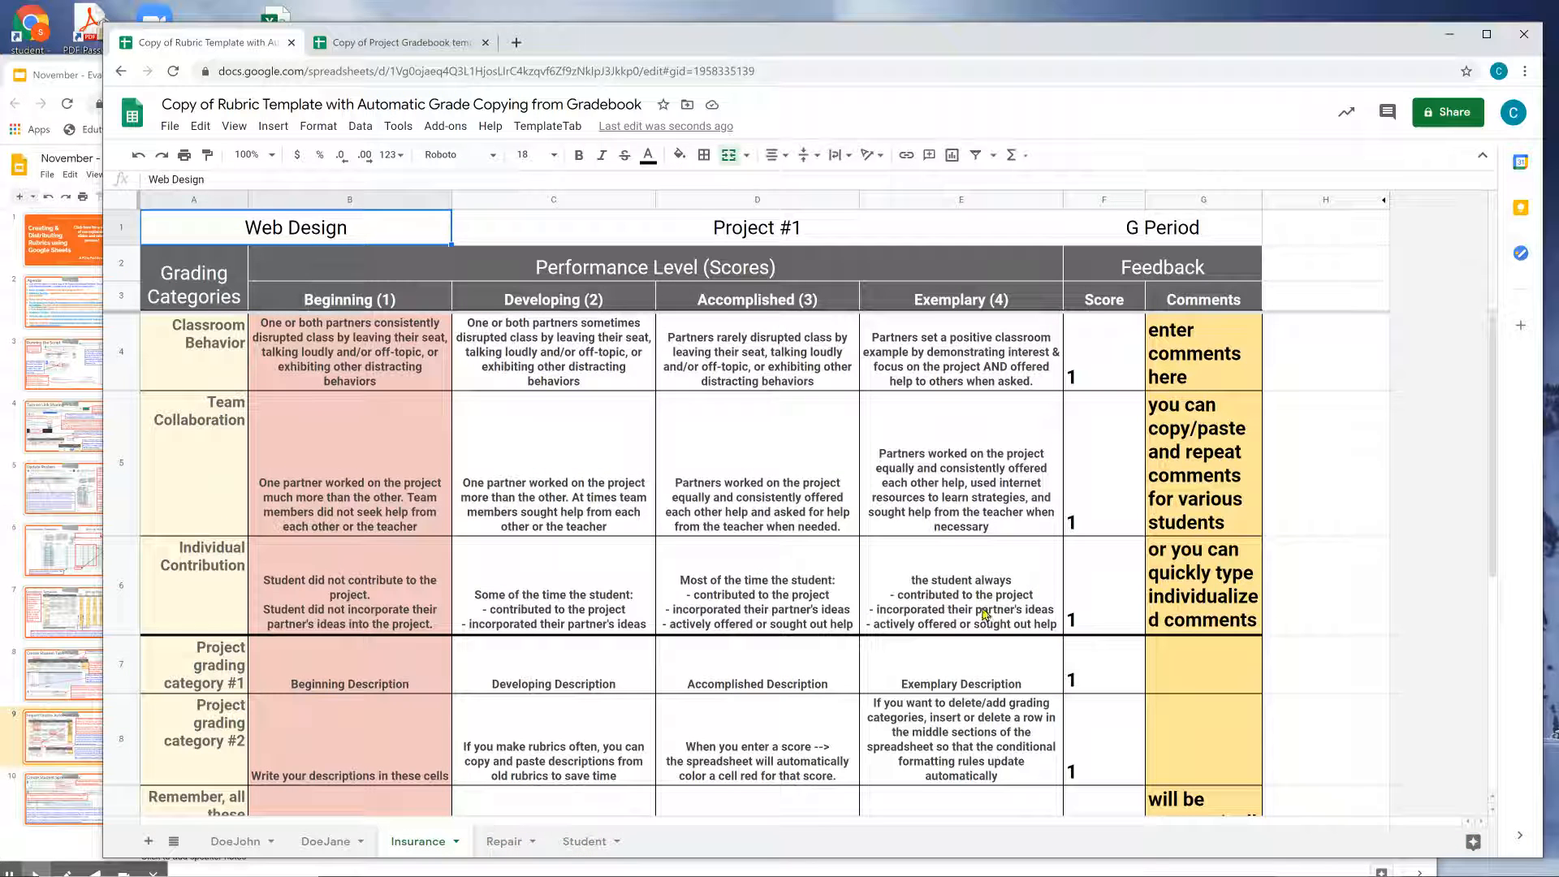
click(1177, 432)
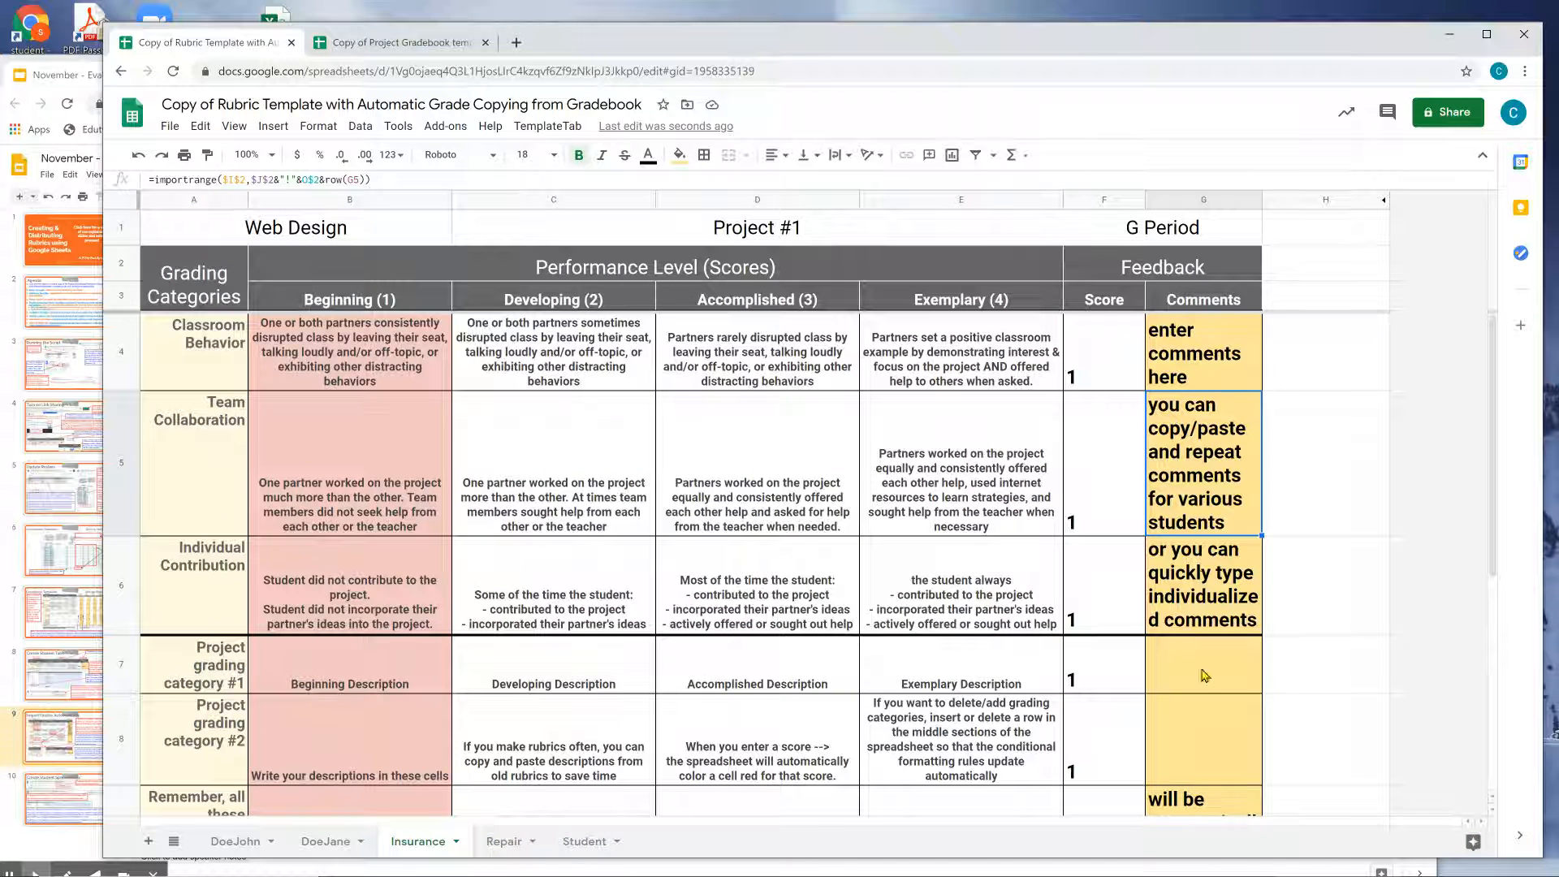
click(1202, 577)
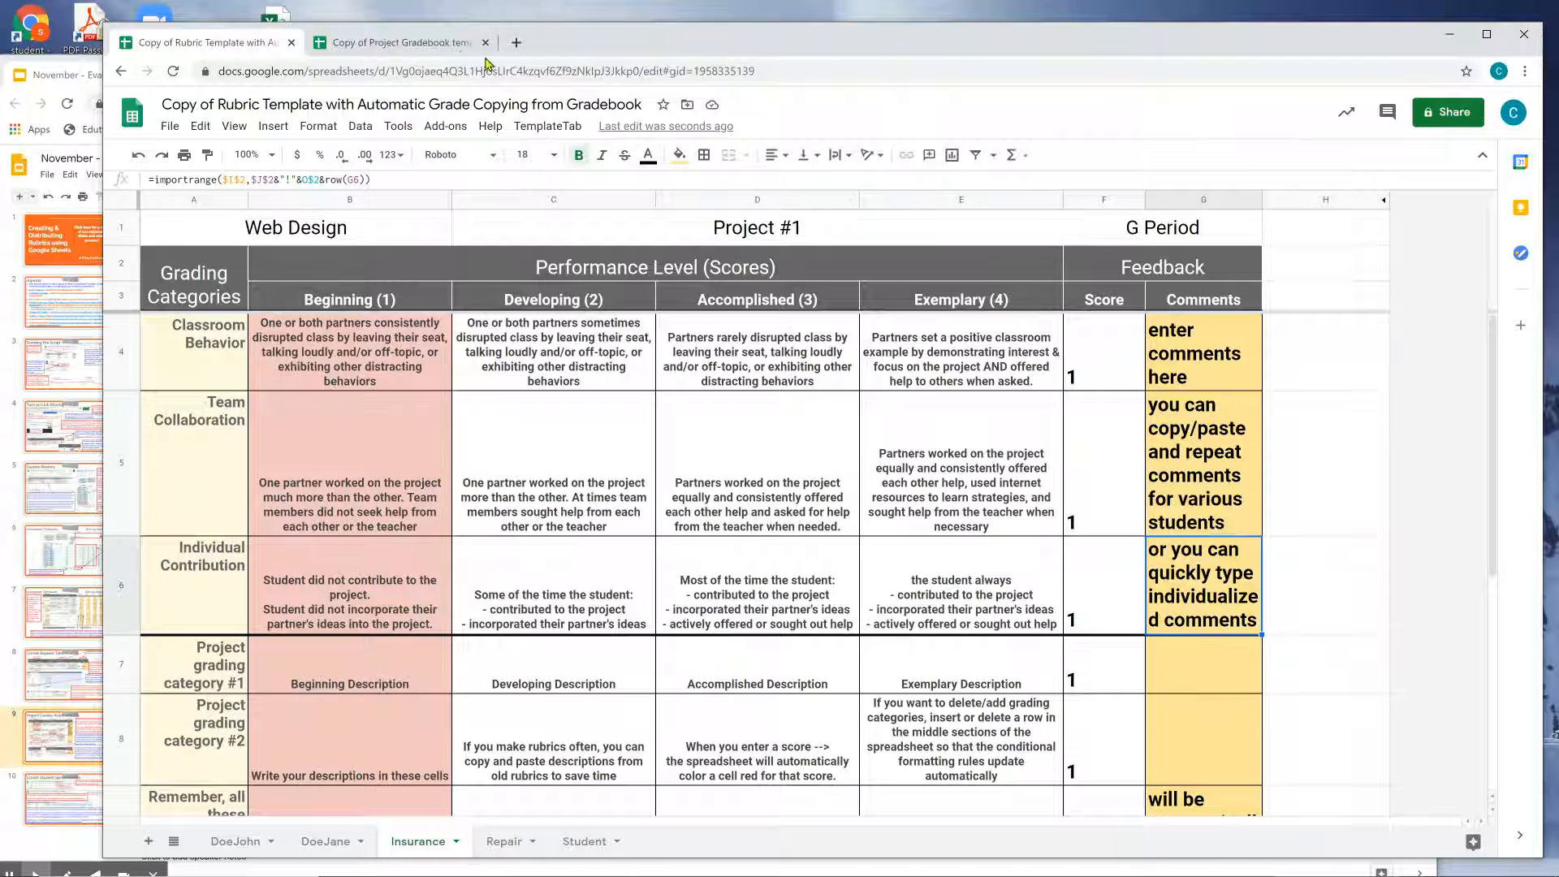
Review the first and third students' comment cells in the gradebook.
click(390, 43)
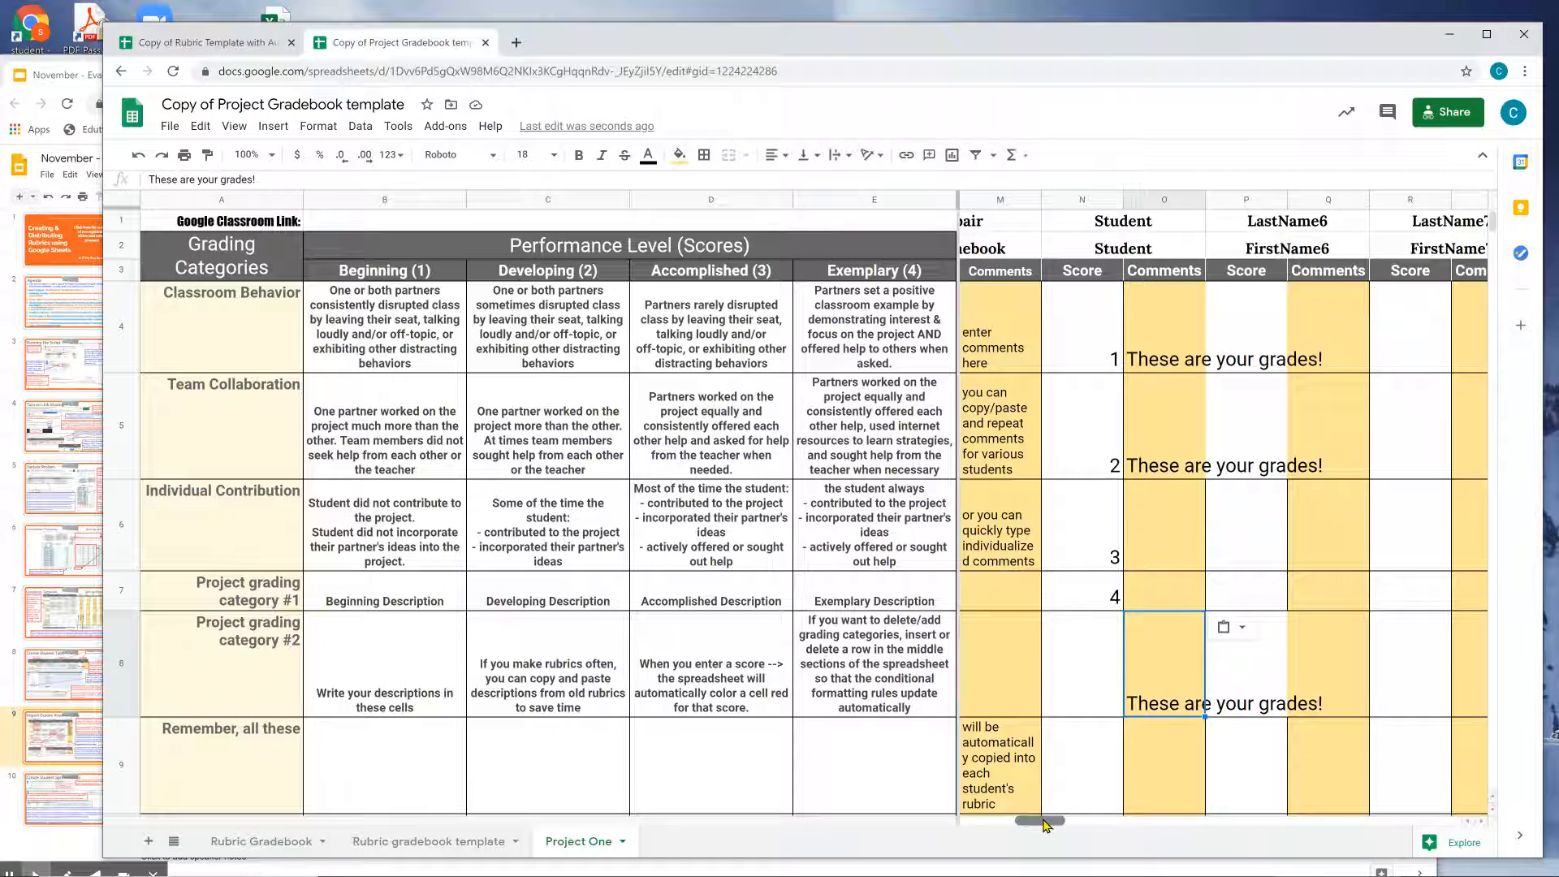
drag(1045, 824, 986, 822)
click(1084, 349)
click(1085, 463)
click(1102, 554)
click(1407, 359)
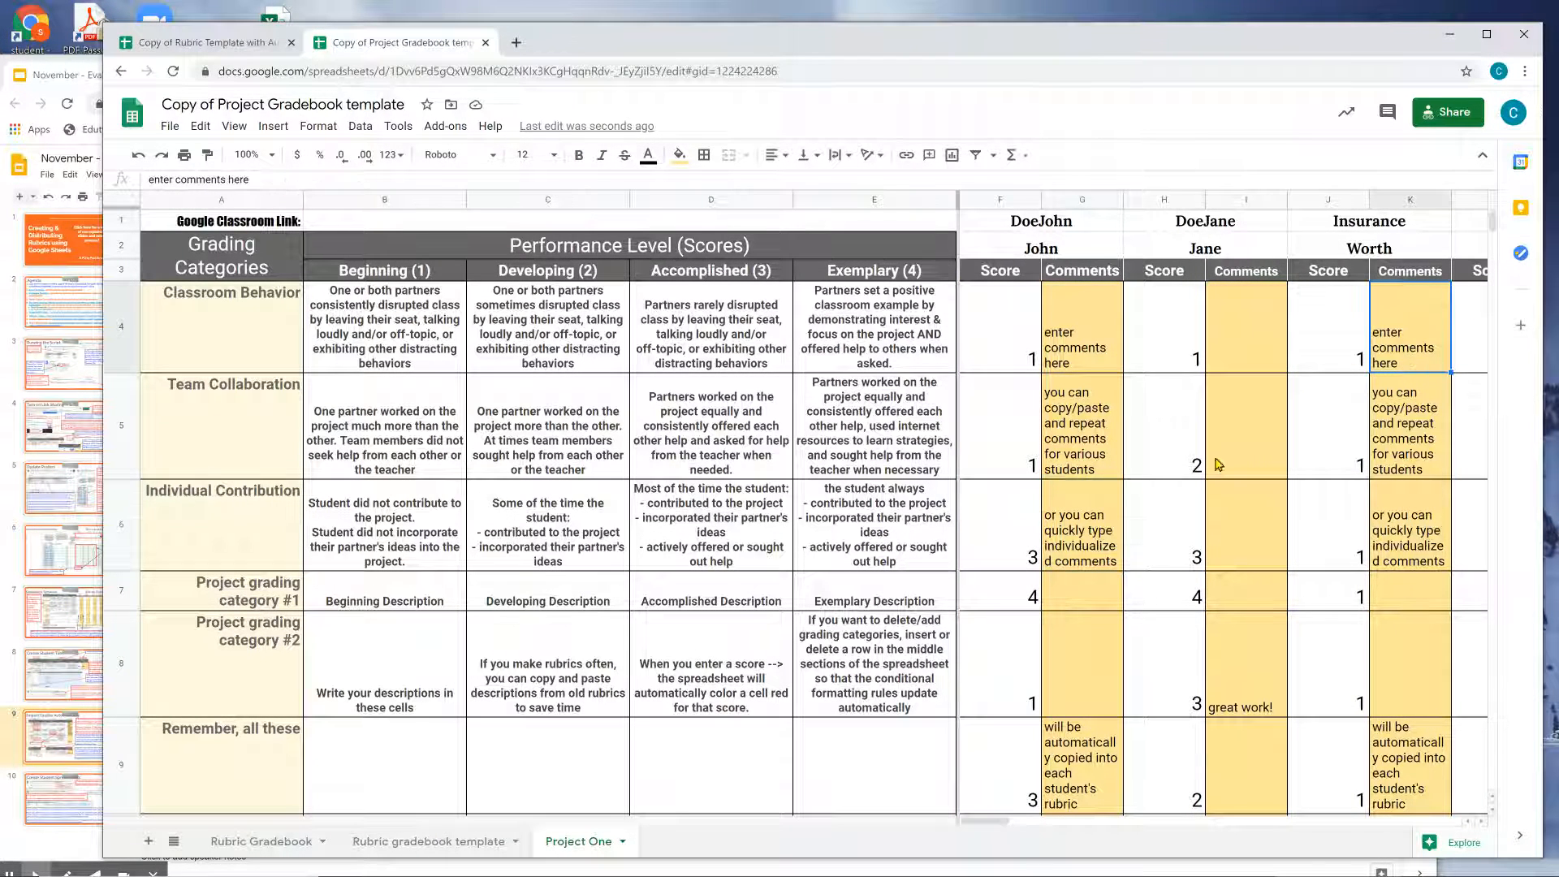
Check the rubric's imported F4 score, PCT grade, Max Points, Total Points and Student tab F7.
click(163, 42)
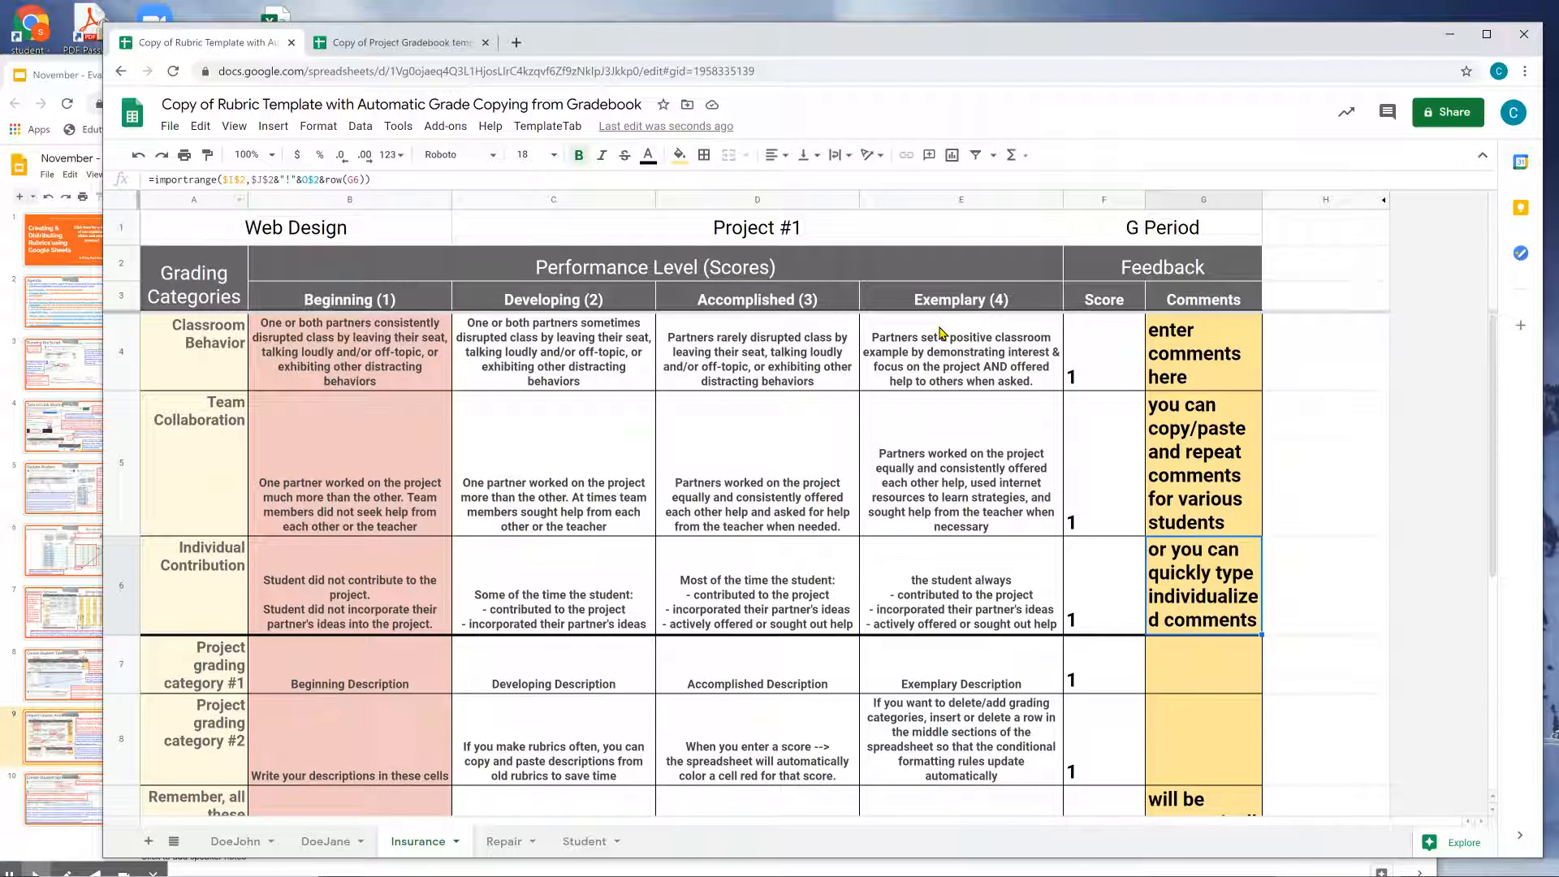
click(1143, 370)
scroll(1169, 389, down, 5)
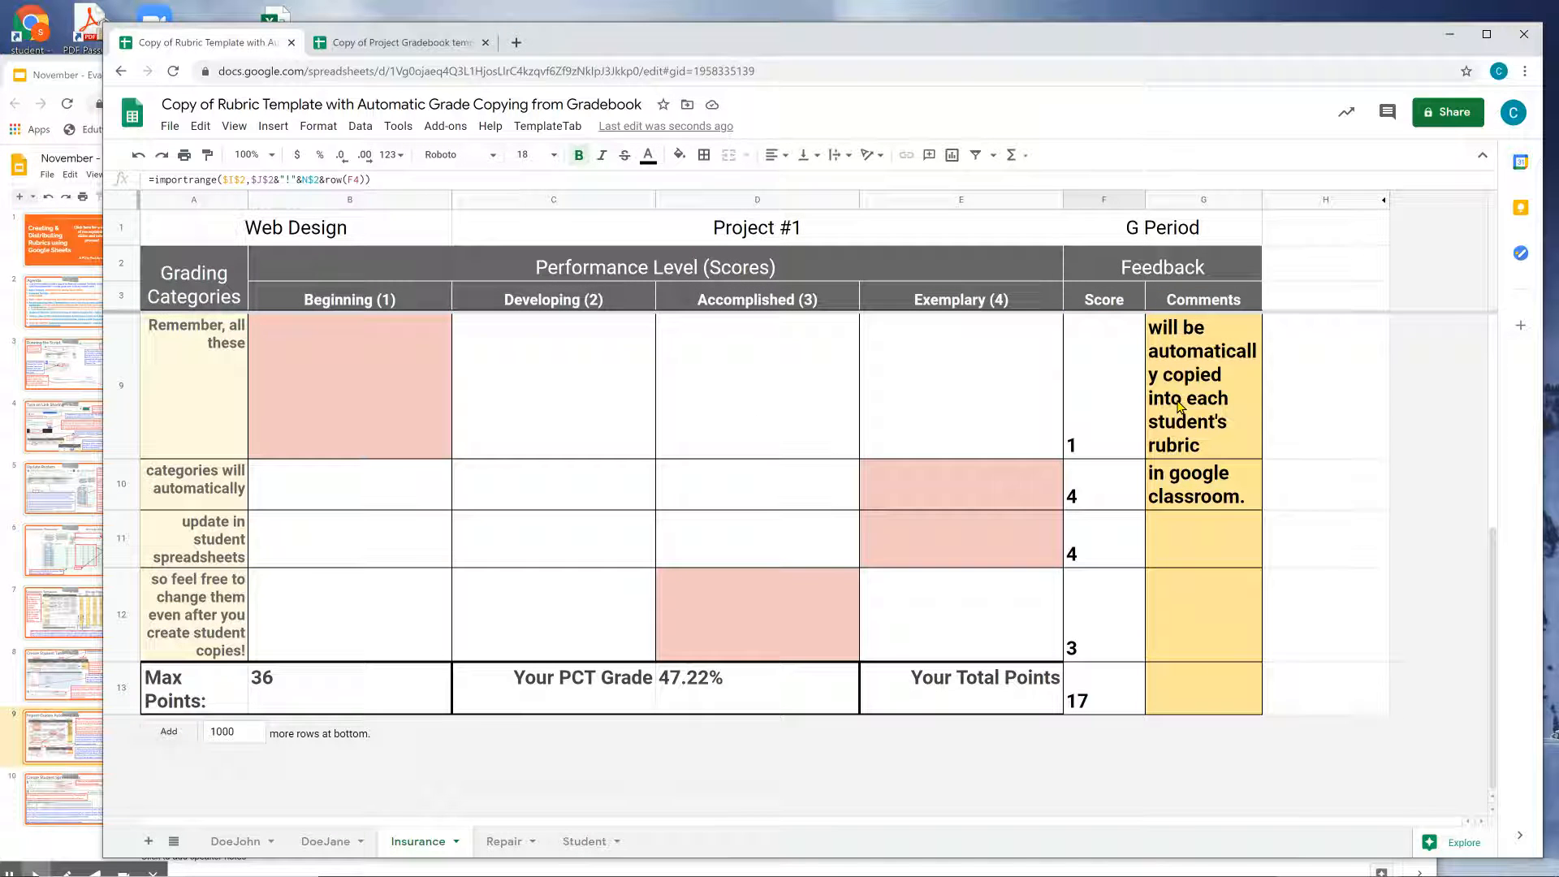
click(756, 691)
click(390, 696)
click(771, 705)
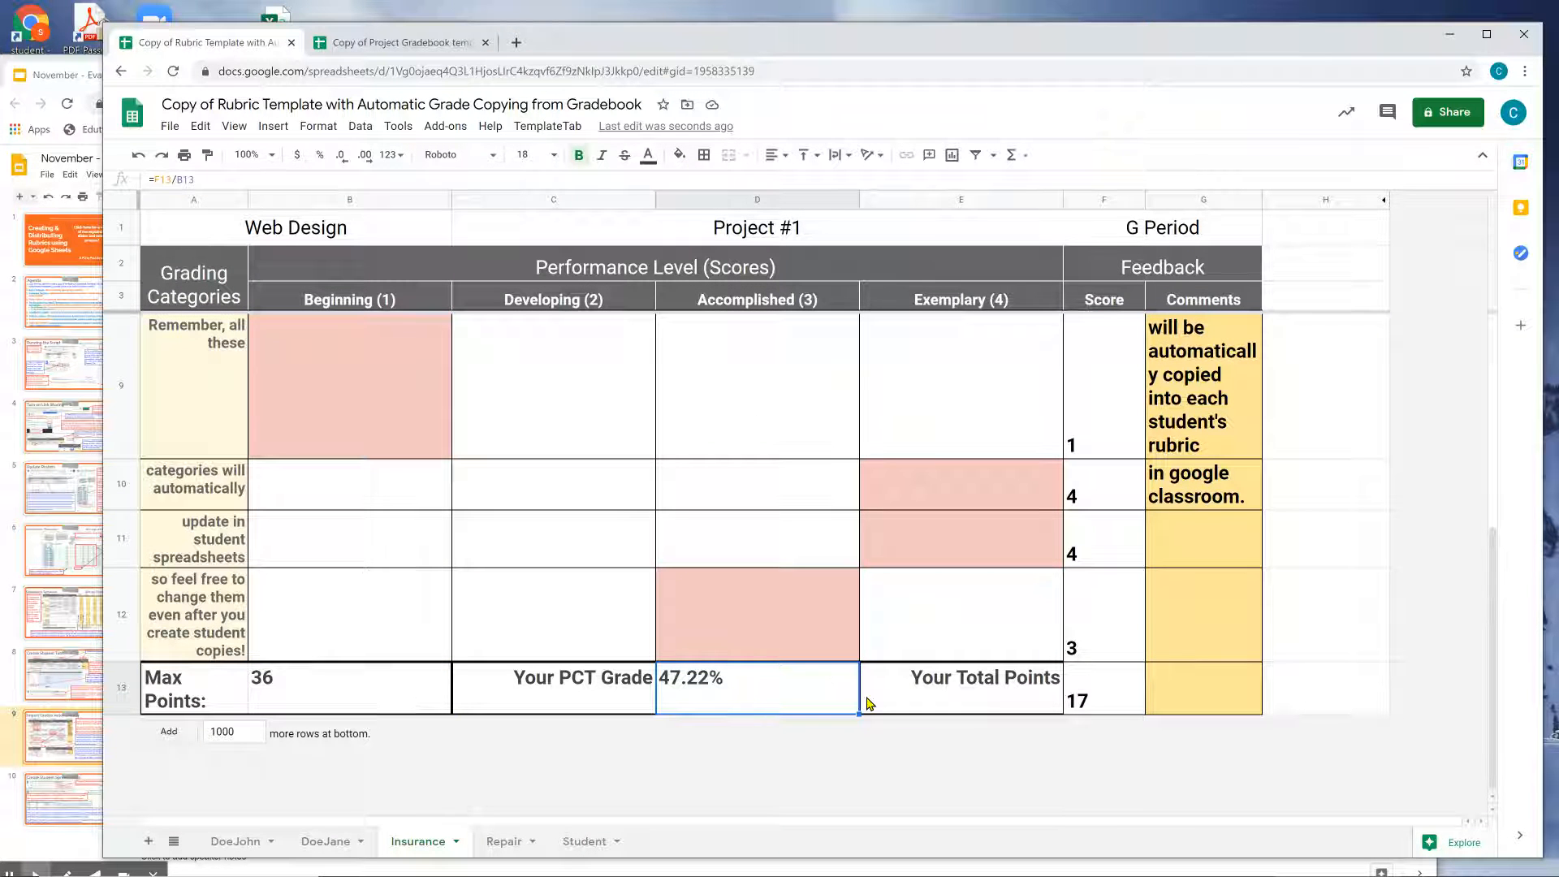
click(1010, 682)
click(585, 842)
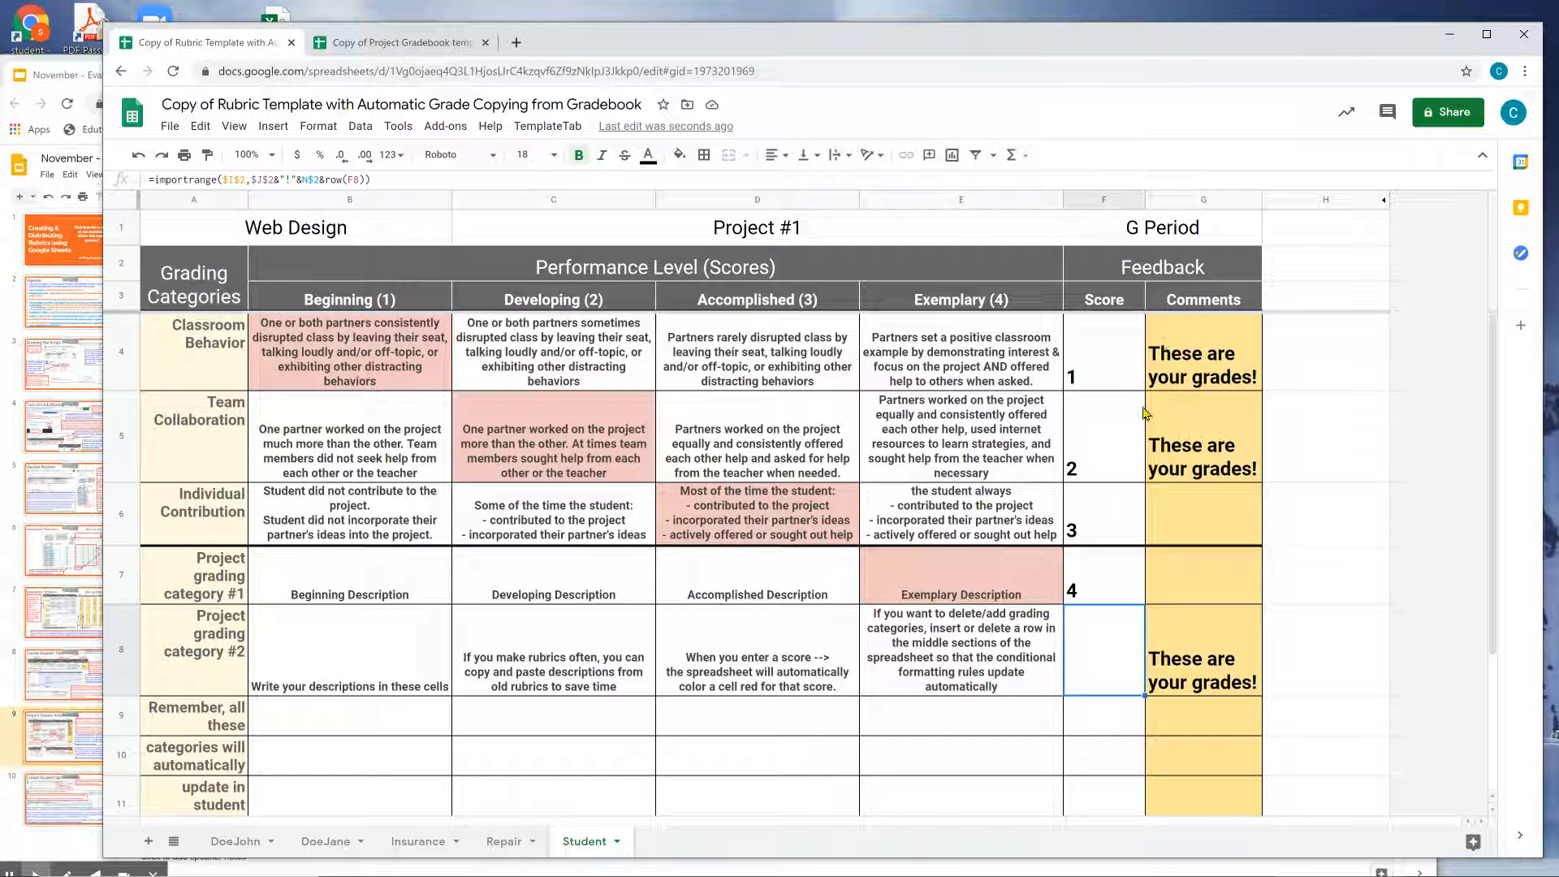
click(1112, 570)
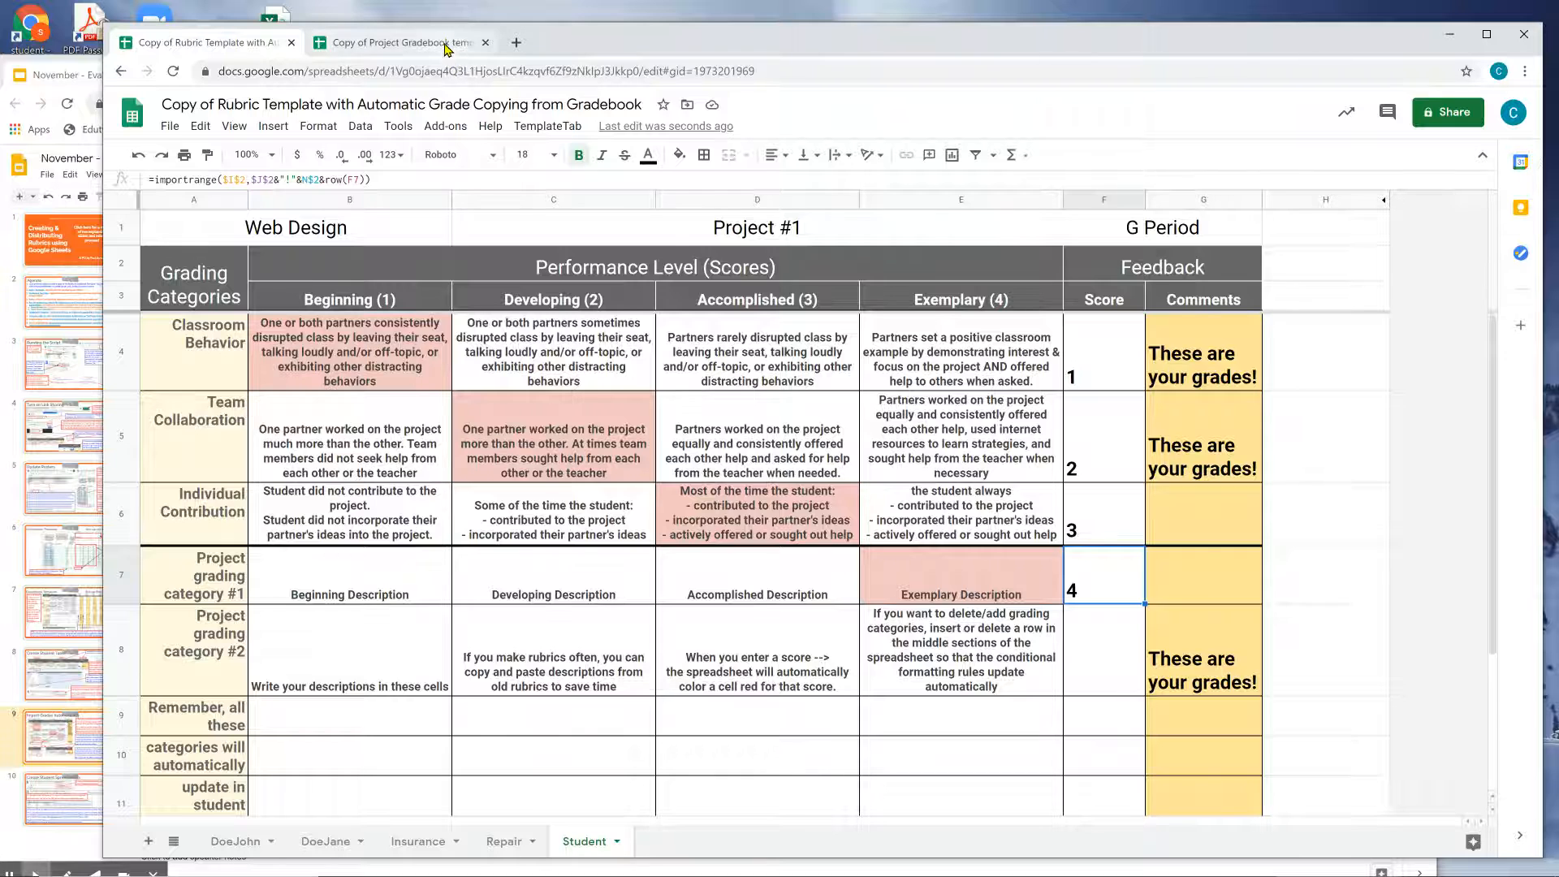
Change the second student's category #1 score in the gradebook to 5555.
click(398, 43)
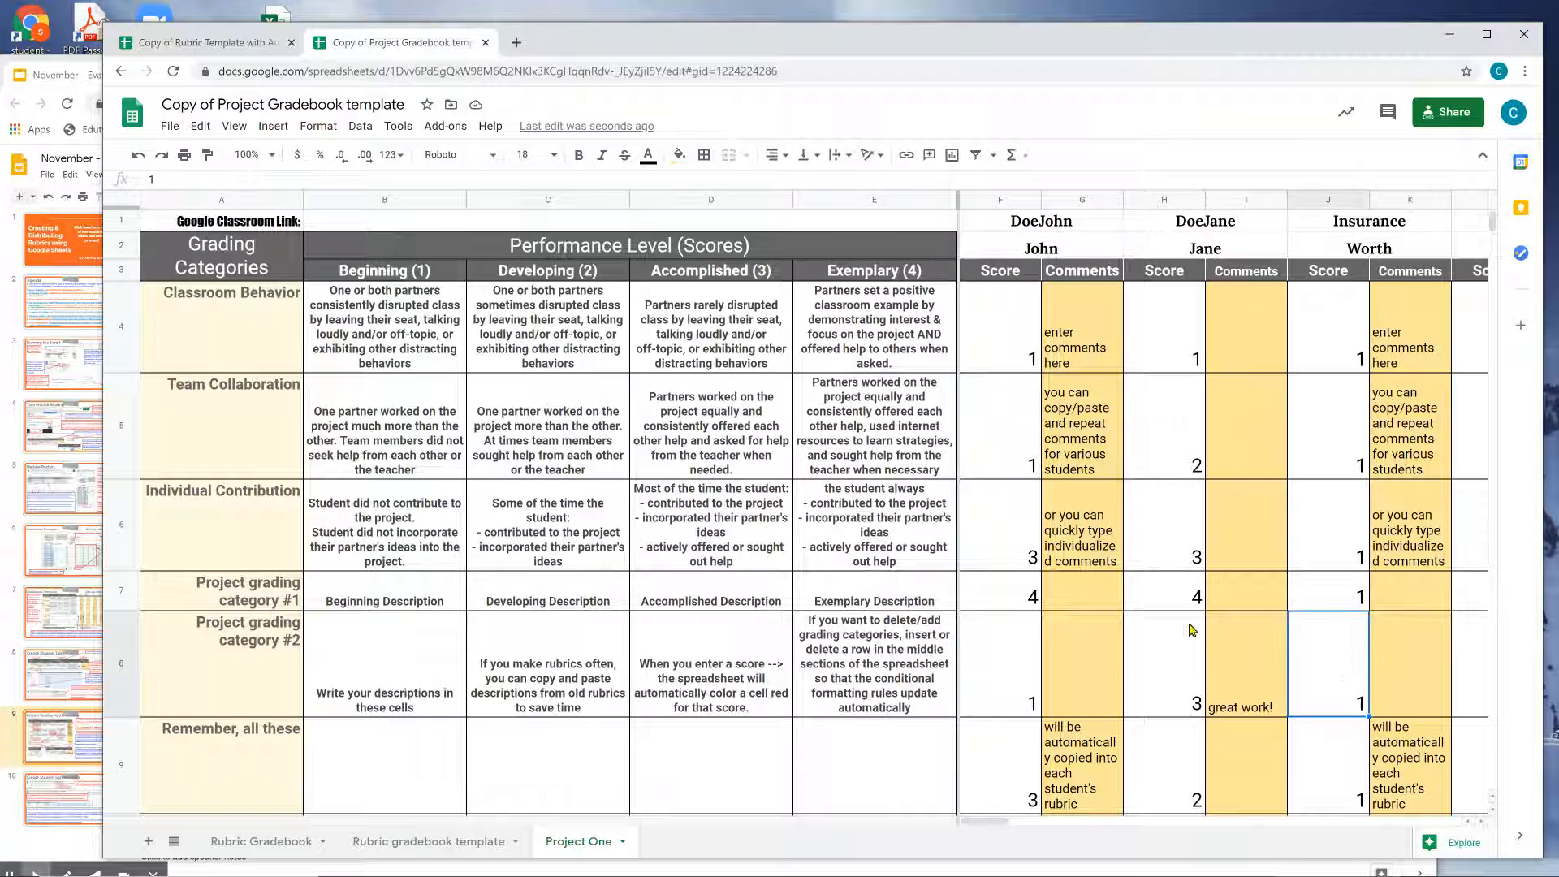
click(1181, 597)
text(55)
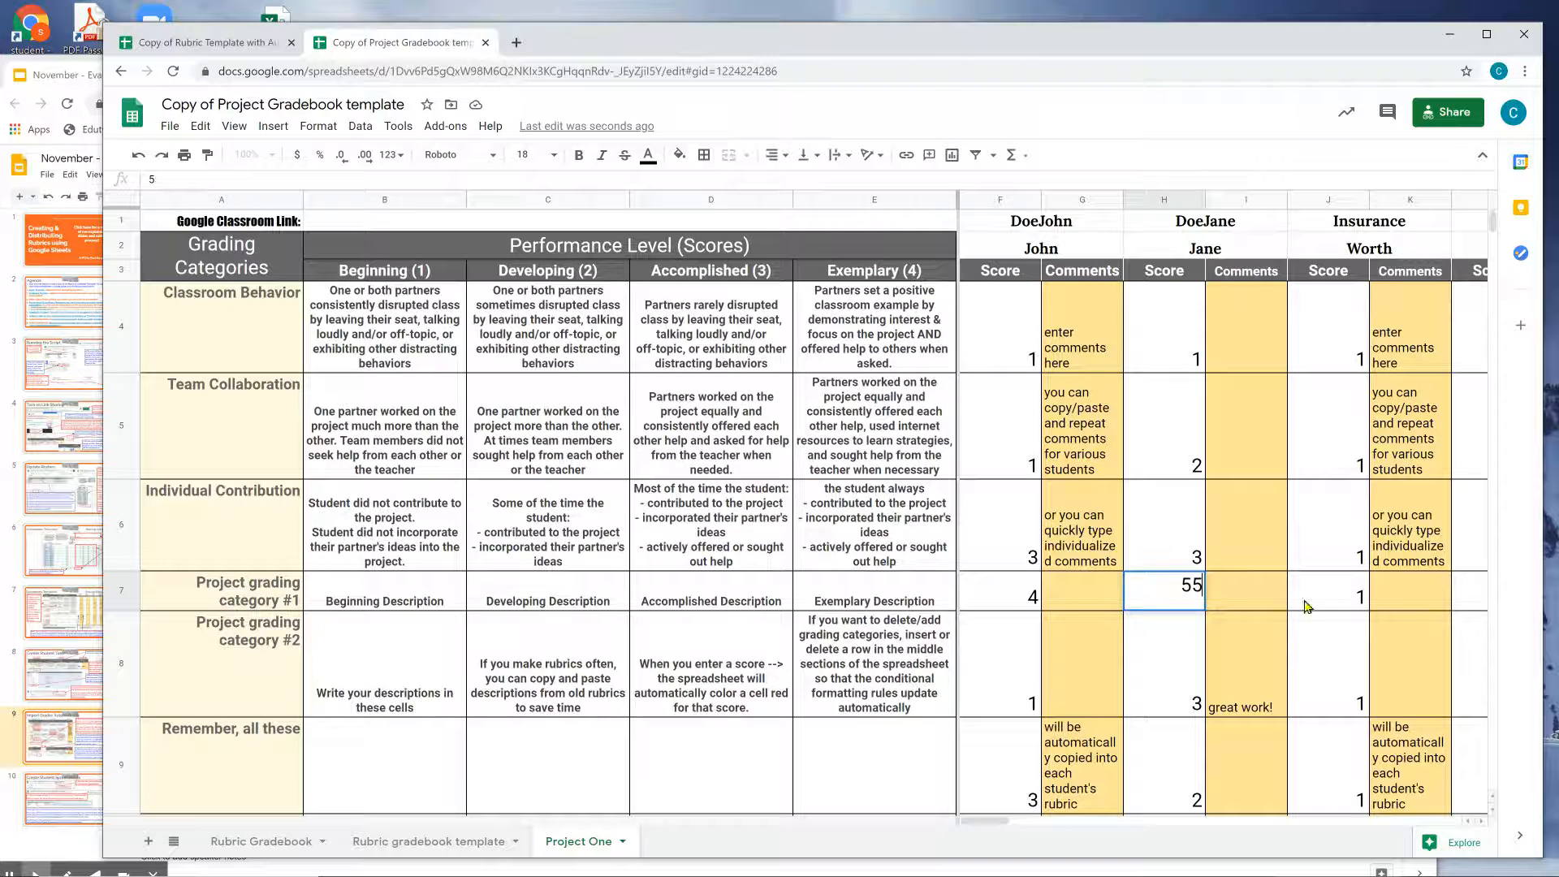
text(5)
click(1152, 597)
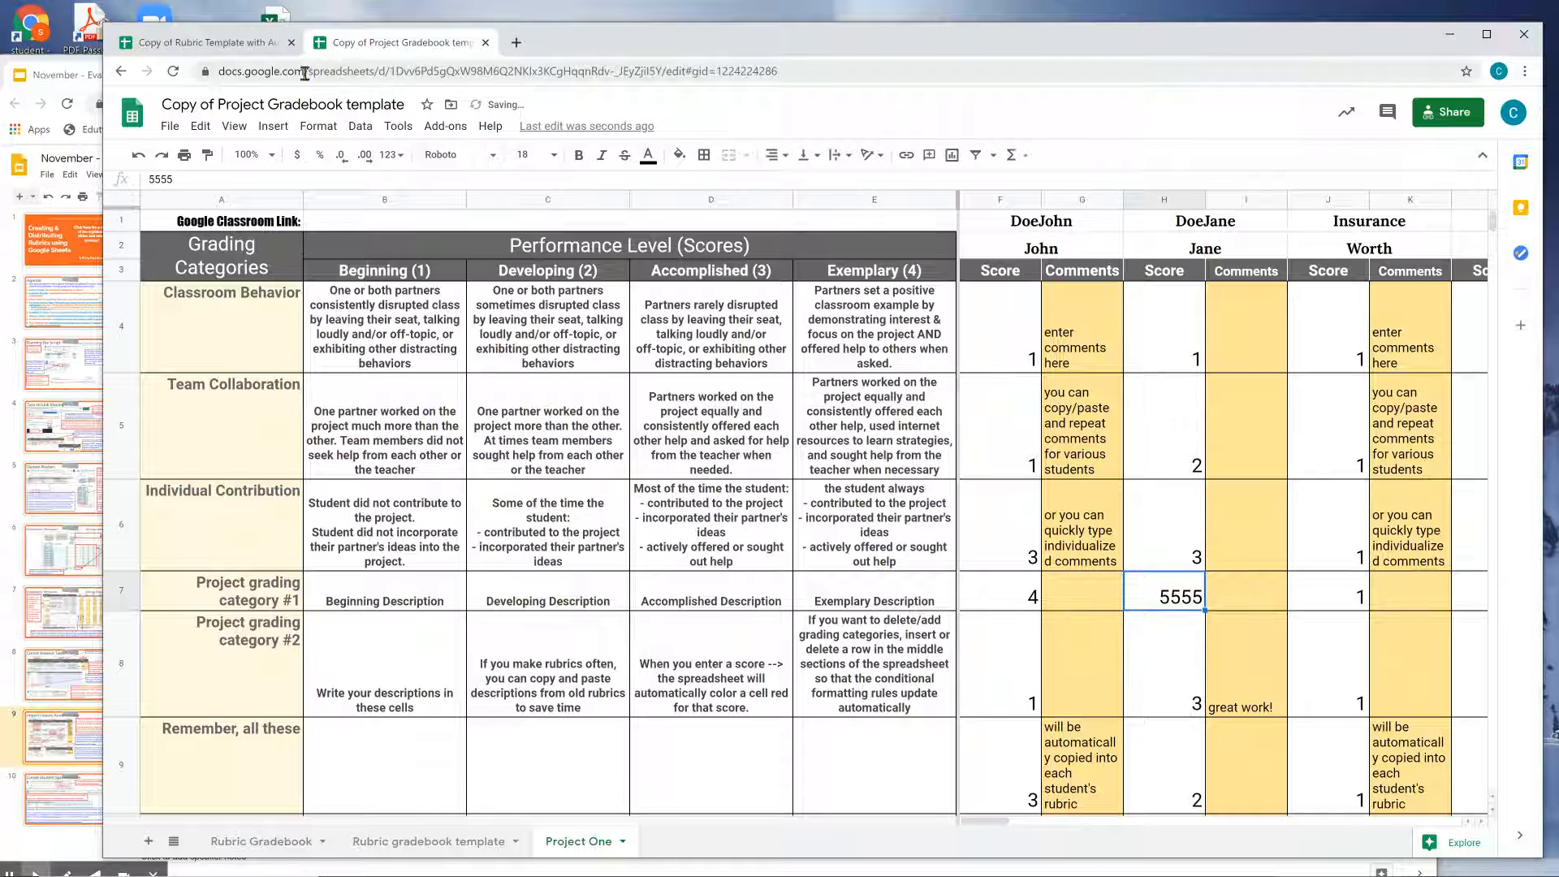
Confirm the DoeJane rubric tab's F7 now imports 5555, then return to the gradebook.
click(215, 42)
click(334, 840)
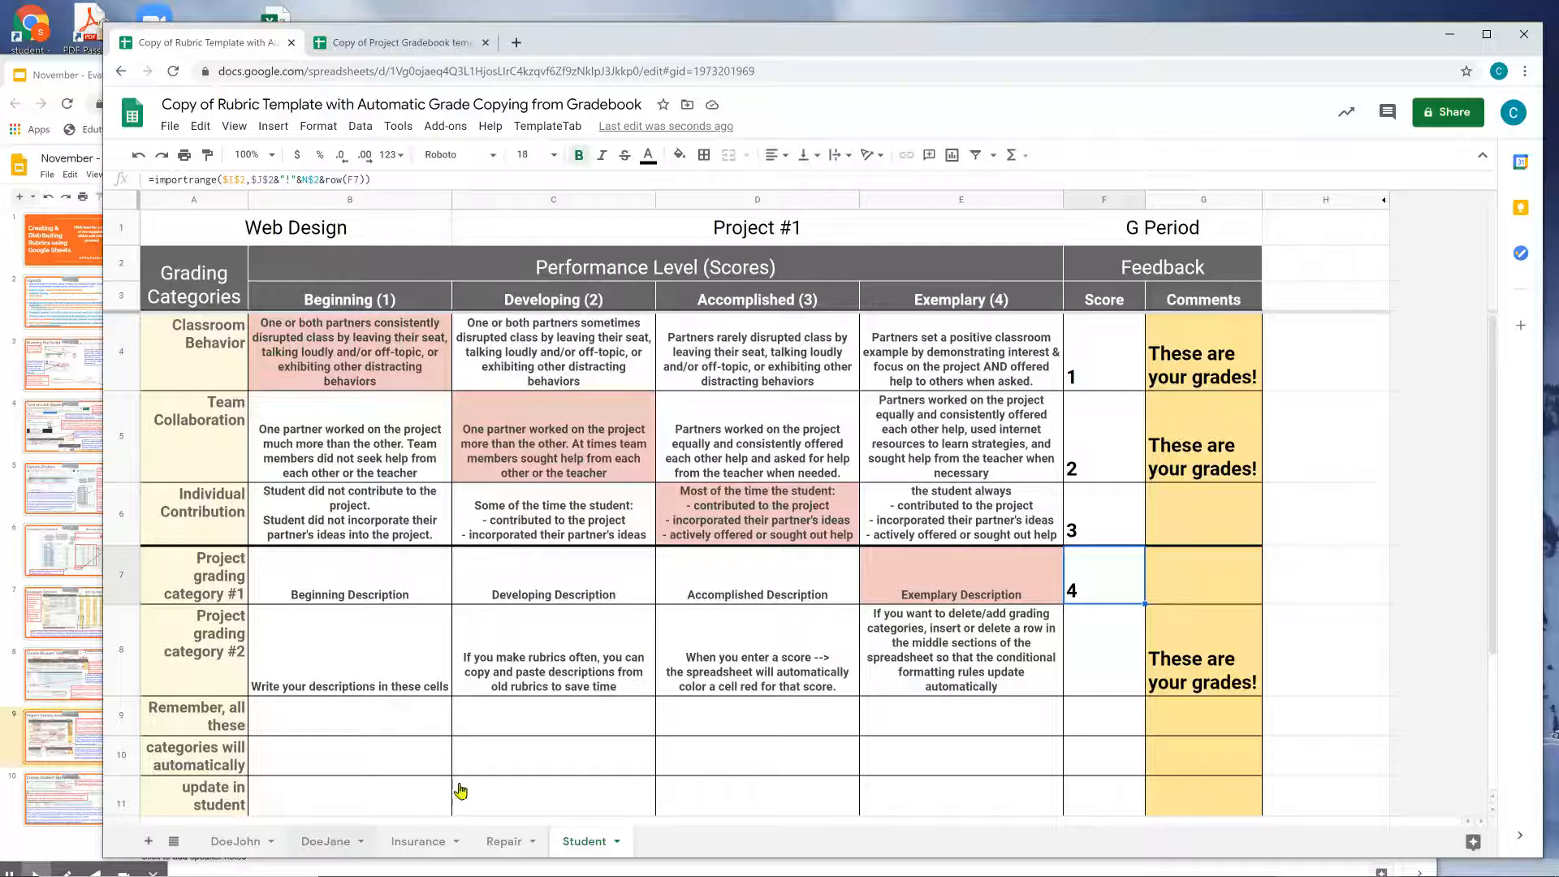
click(1111, 591)
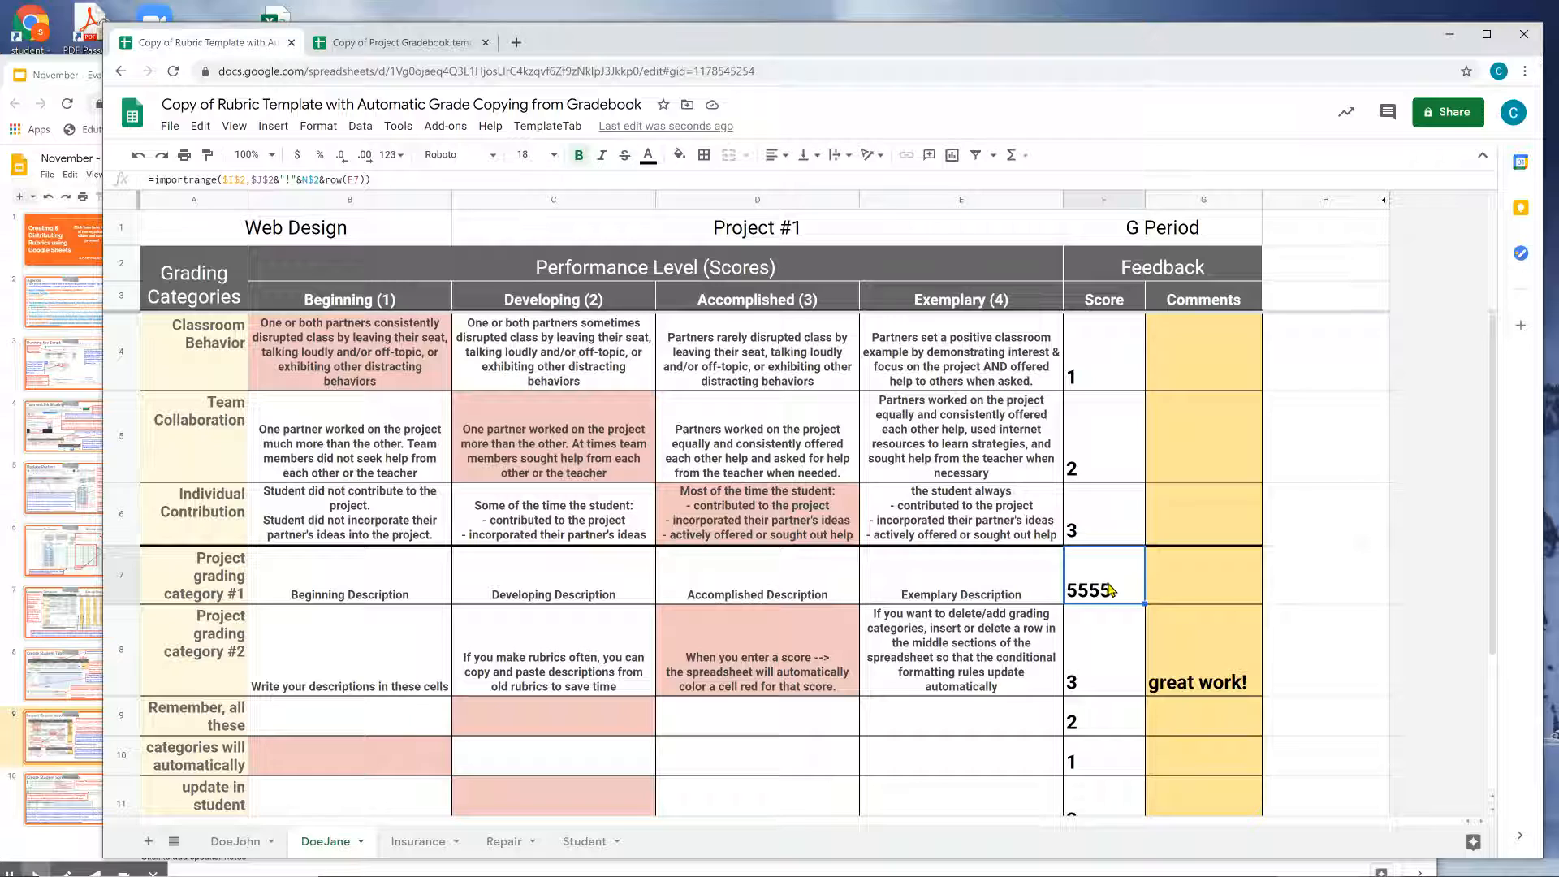
click(389, 42)
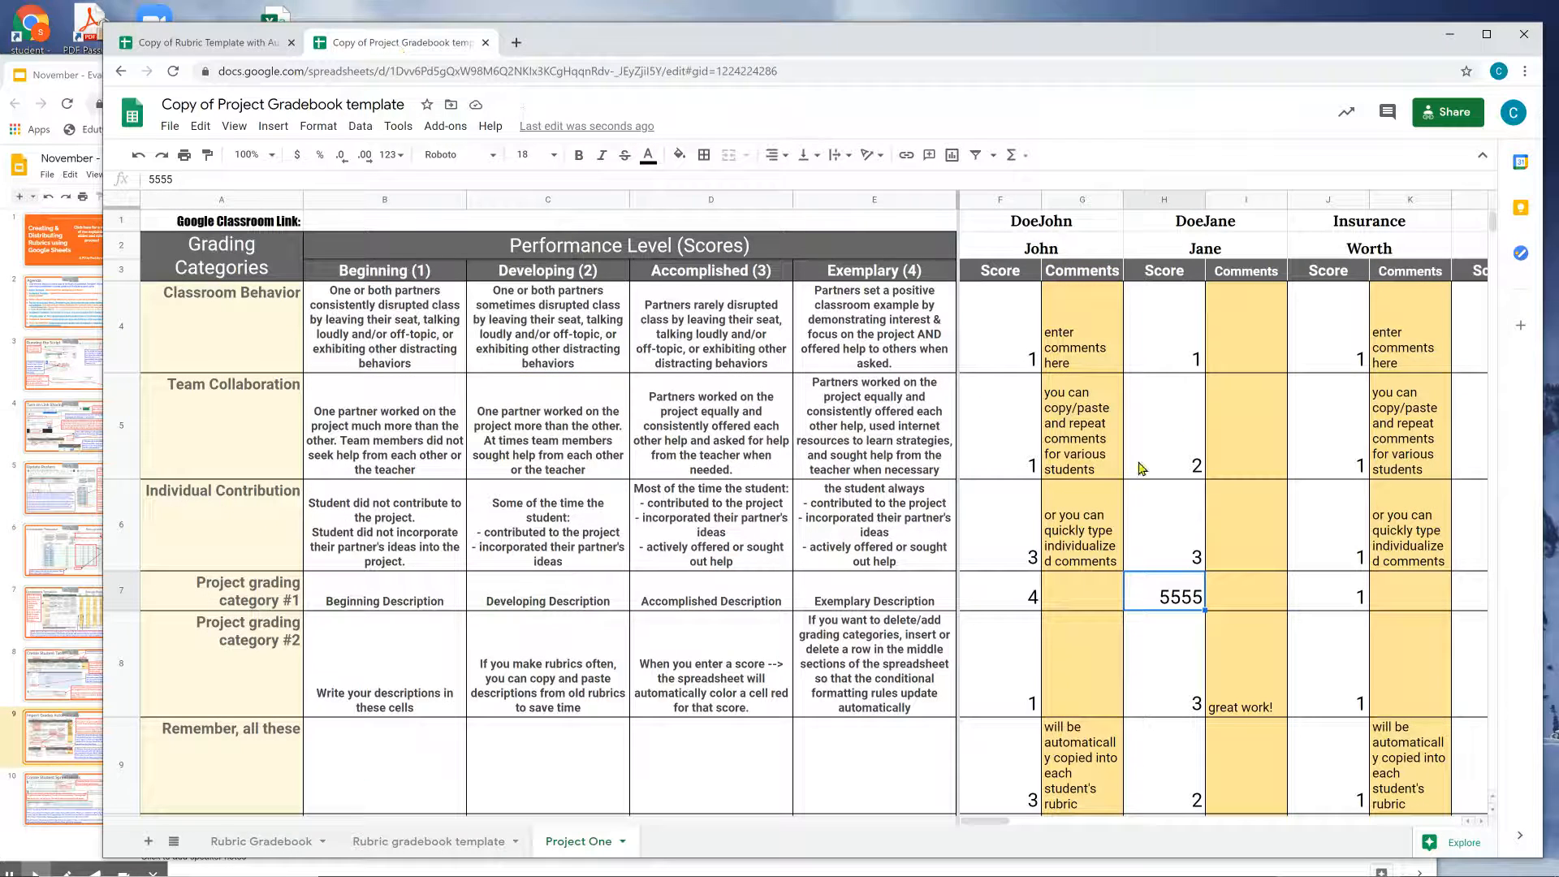
Review the tutorial's Create Student Spreadsheets slide, then return to the Copy of Rubric Template.
click(45, 739)
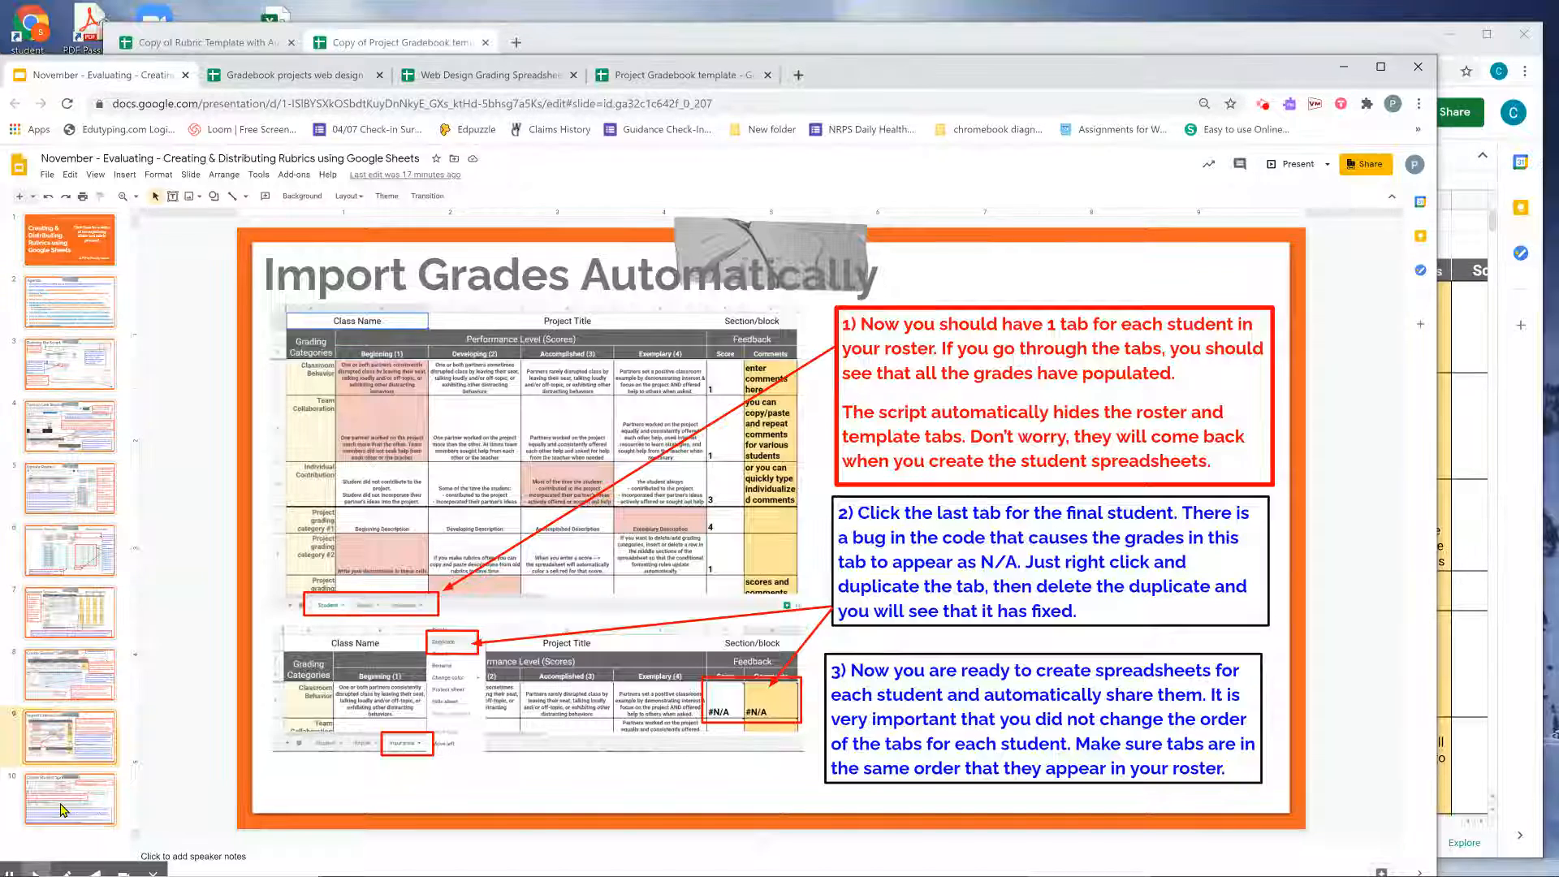
click(64, 800)
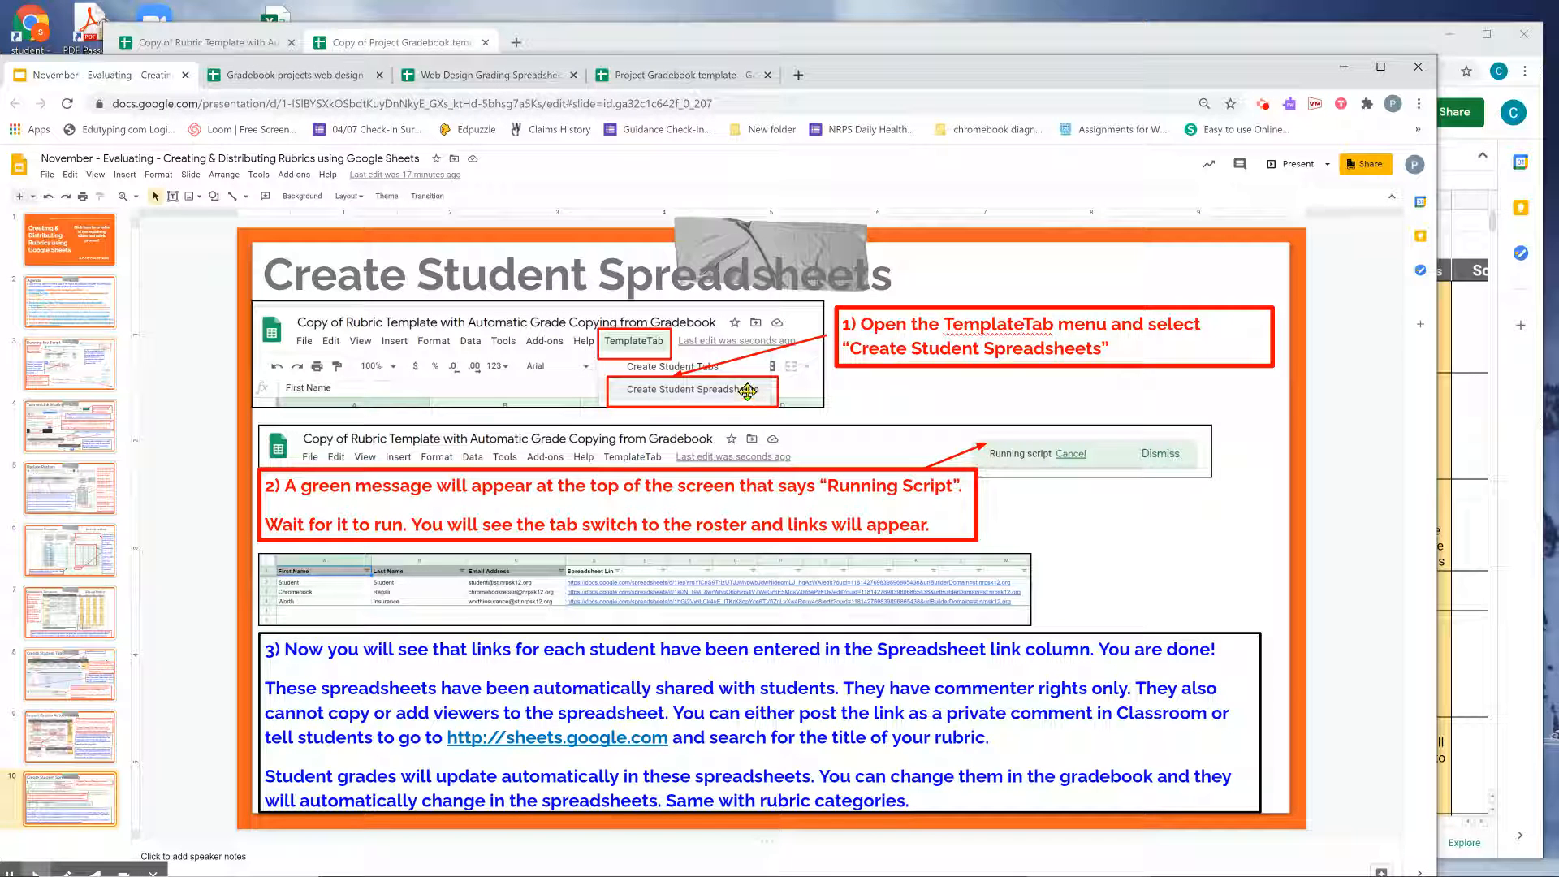
click(1468, 370)
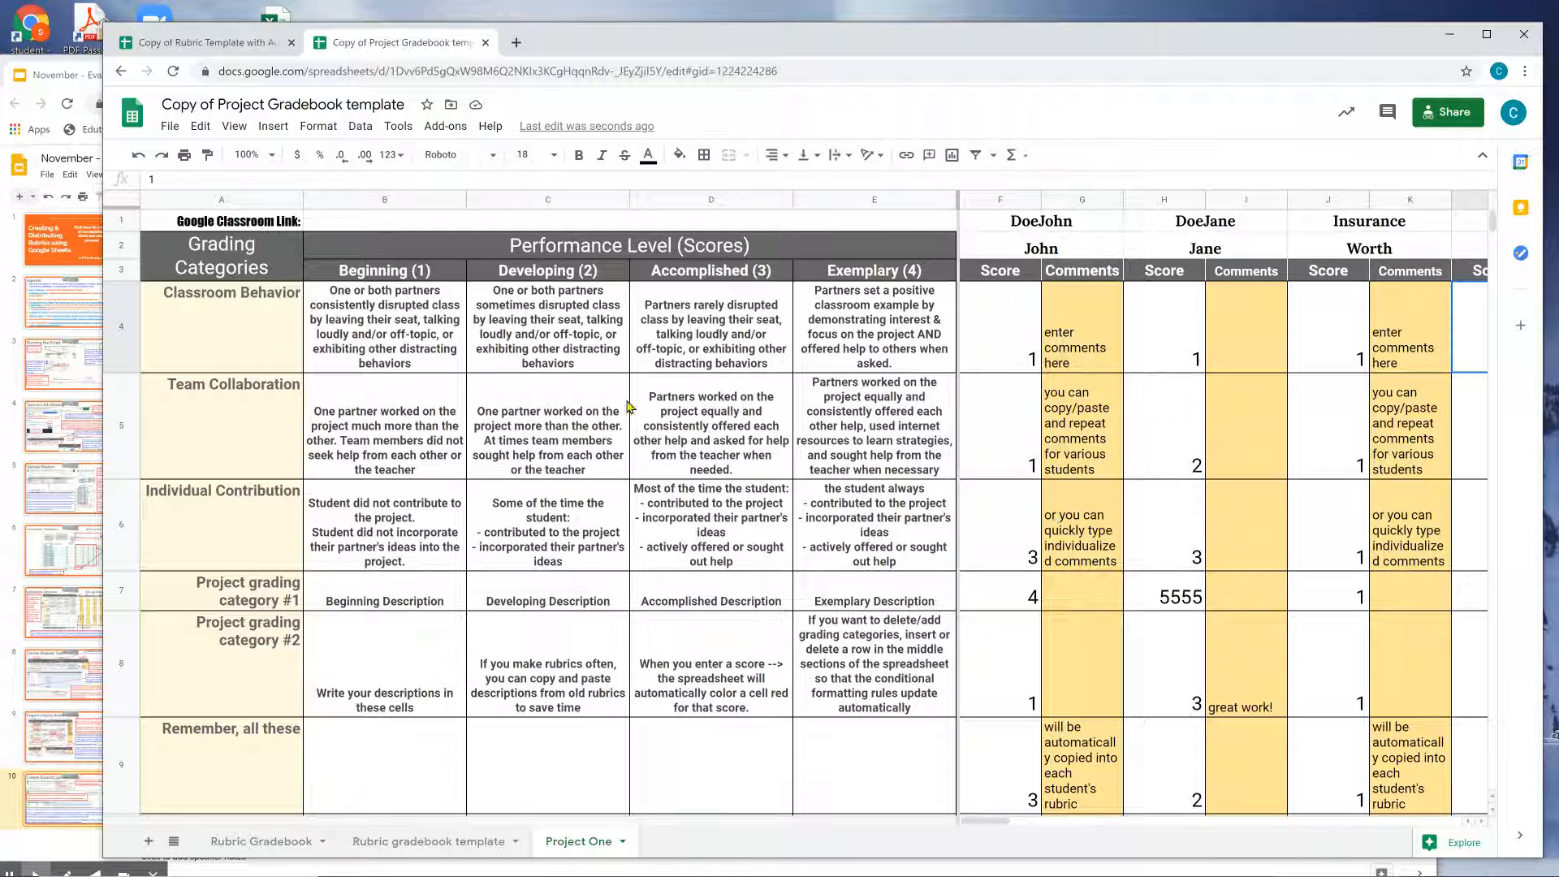
click(39, 76)
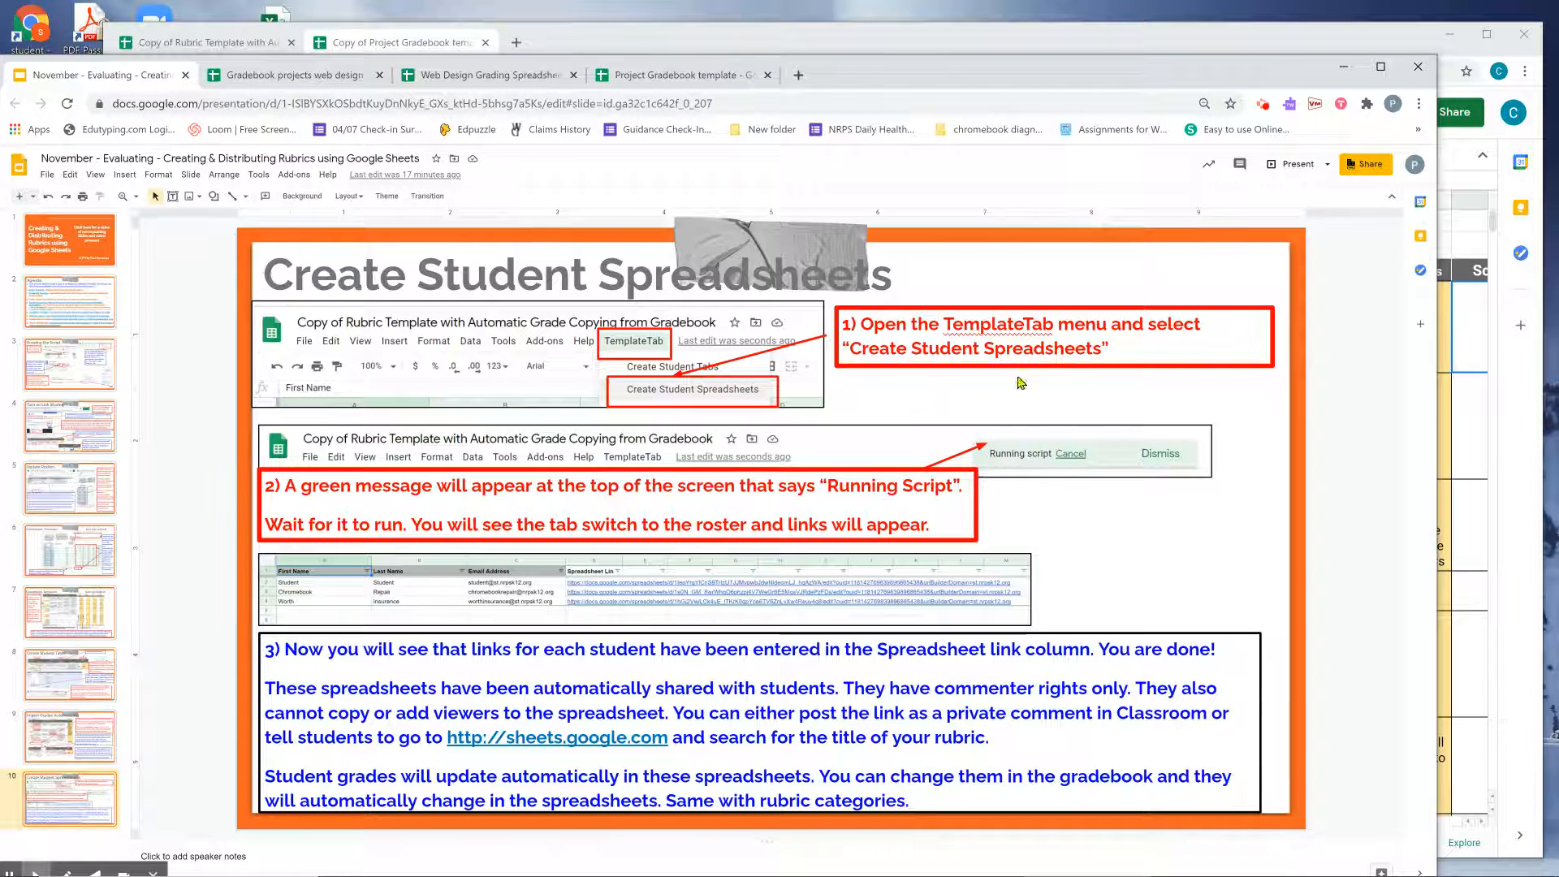
click(1445, 388)
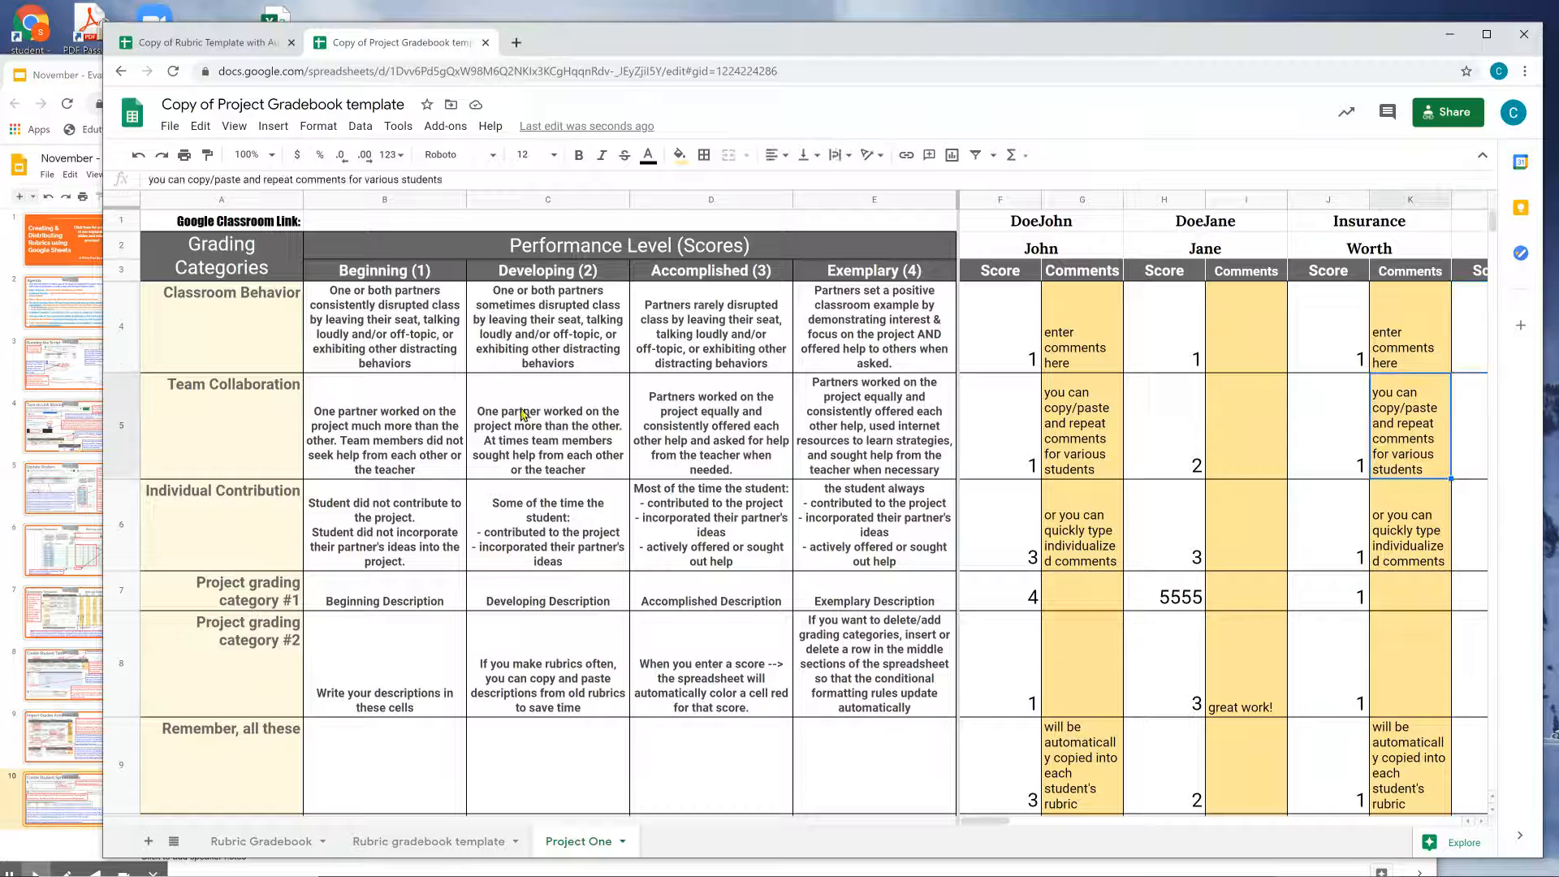
click(235, 44)
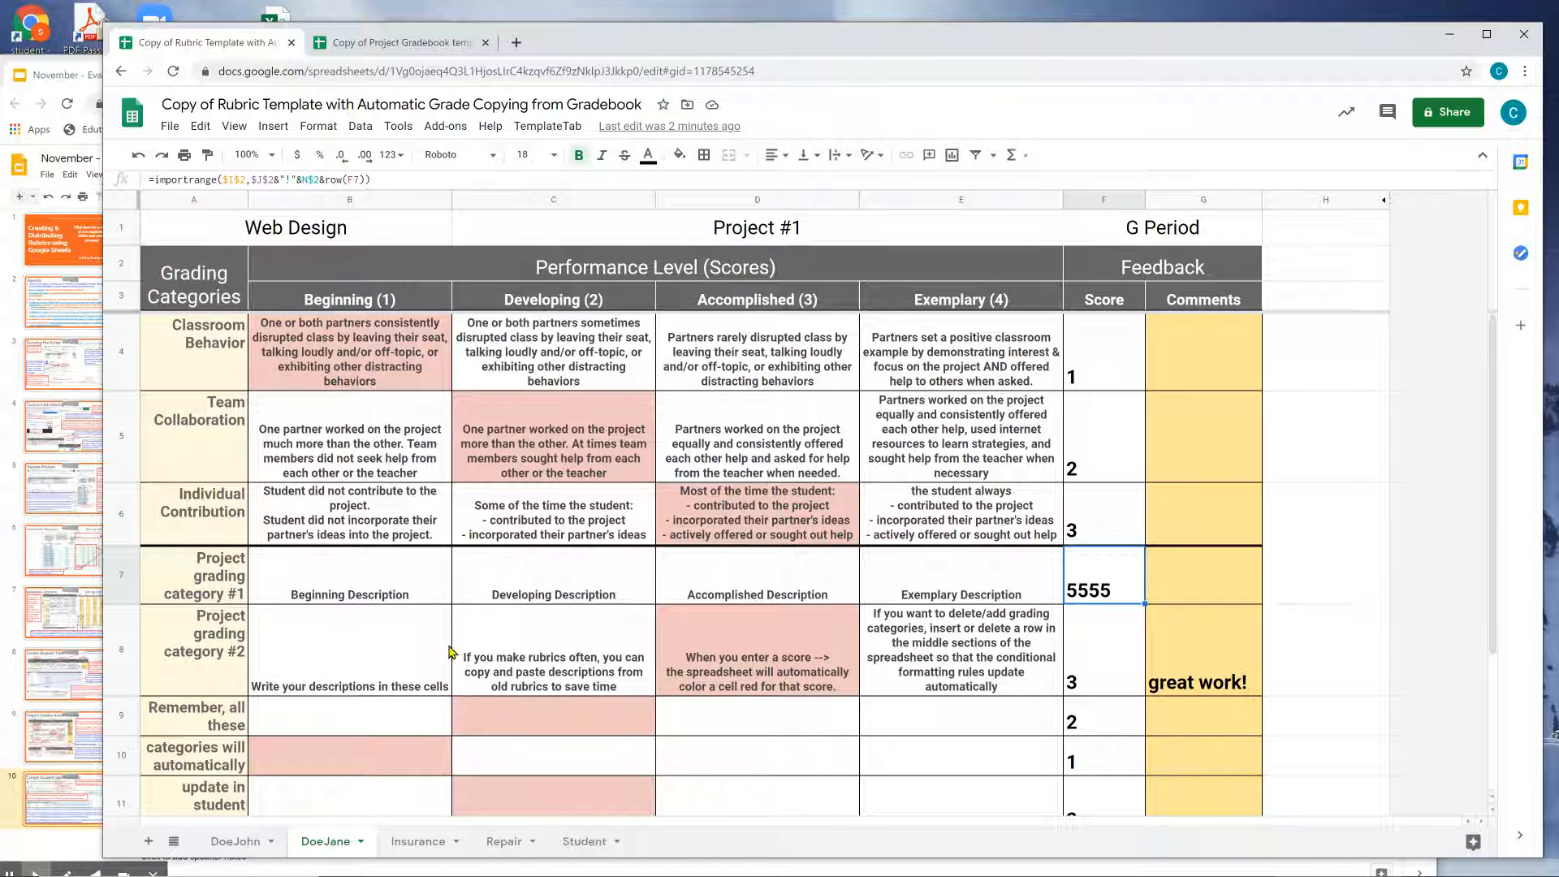
Run TemplateTab > Create Student Spreadsheets to generate student files and roster links.
click(539, 128)
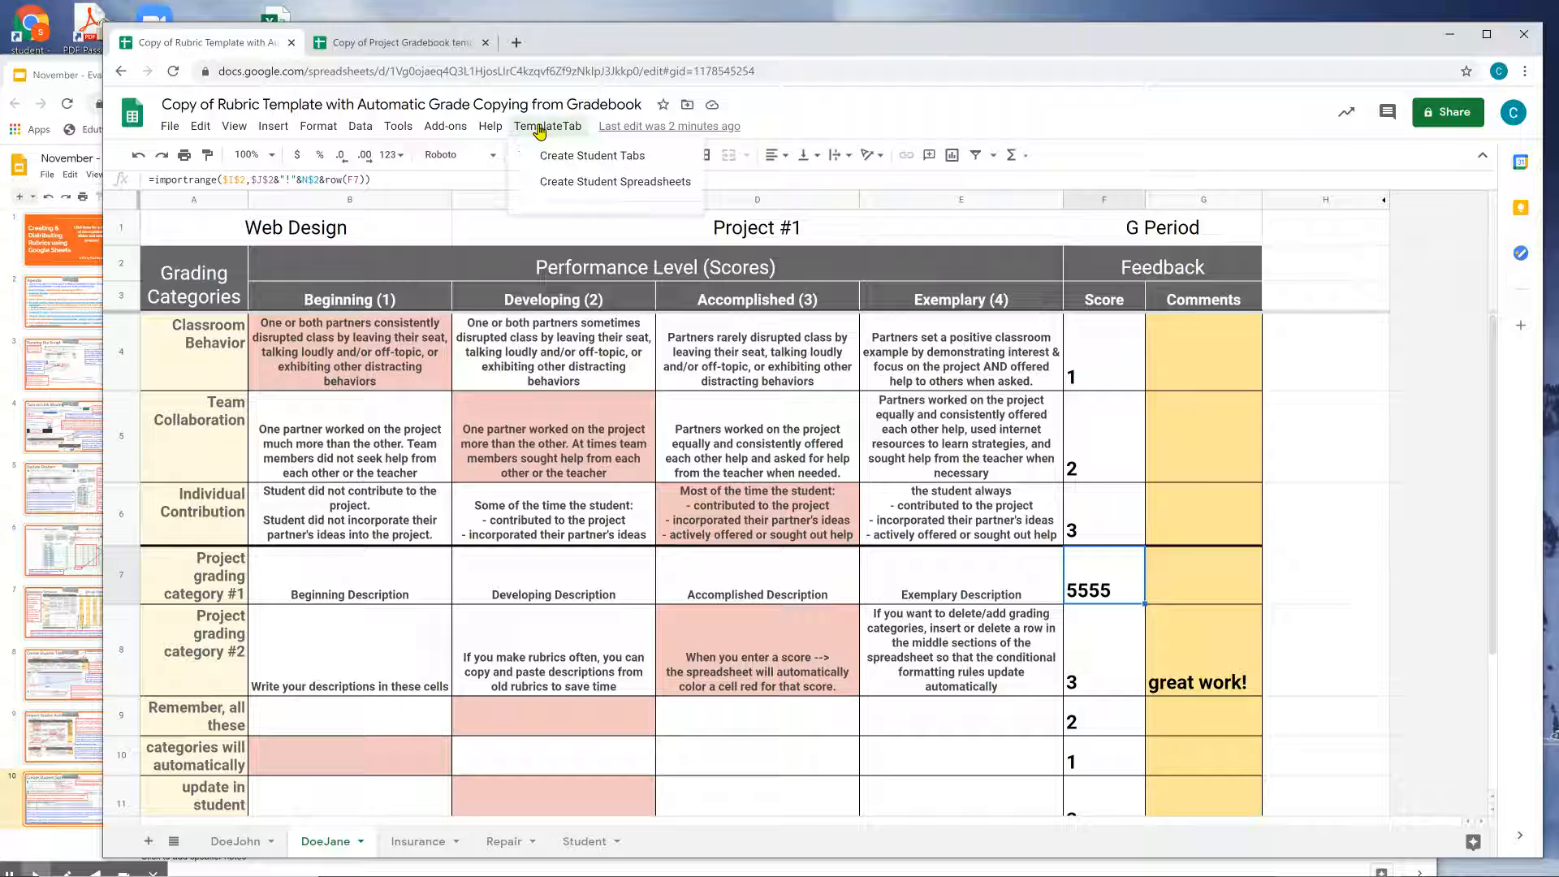
click(557, 182)
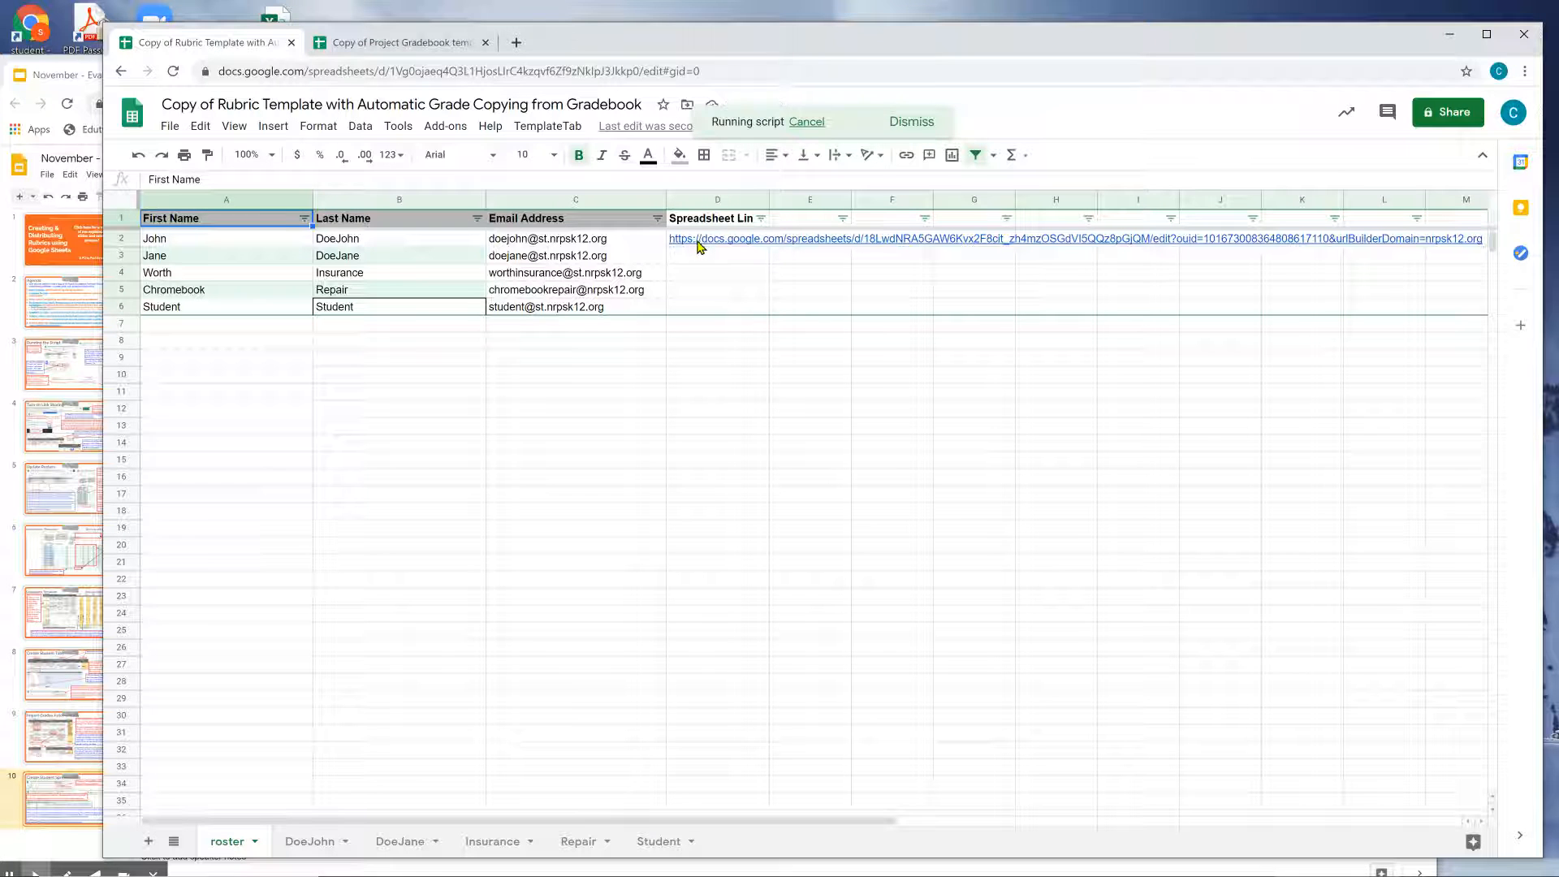
mouse_move(695, 245)
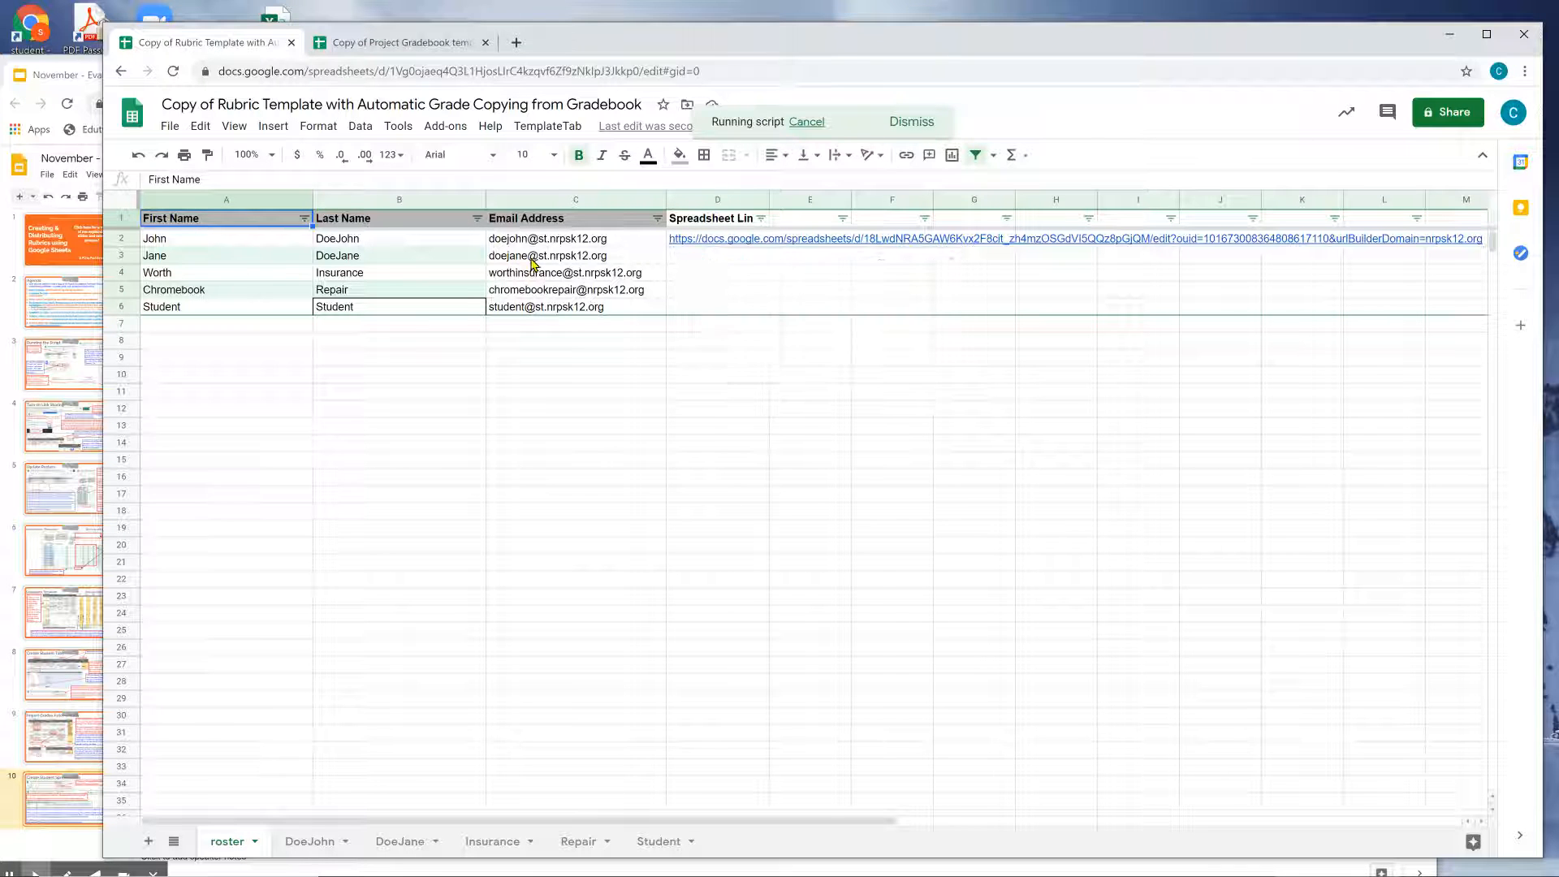
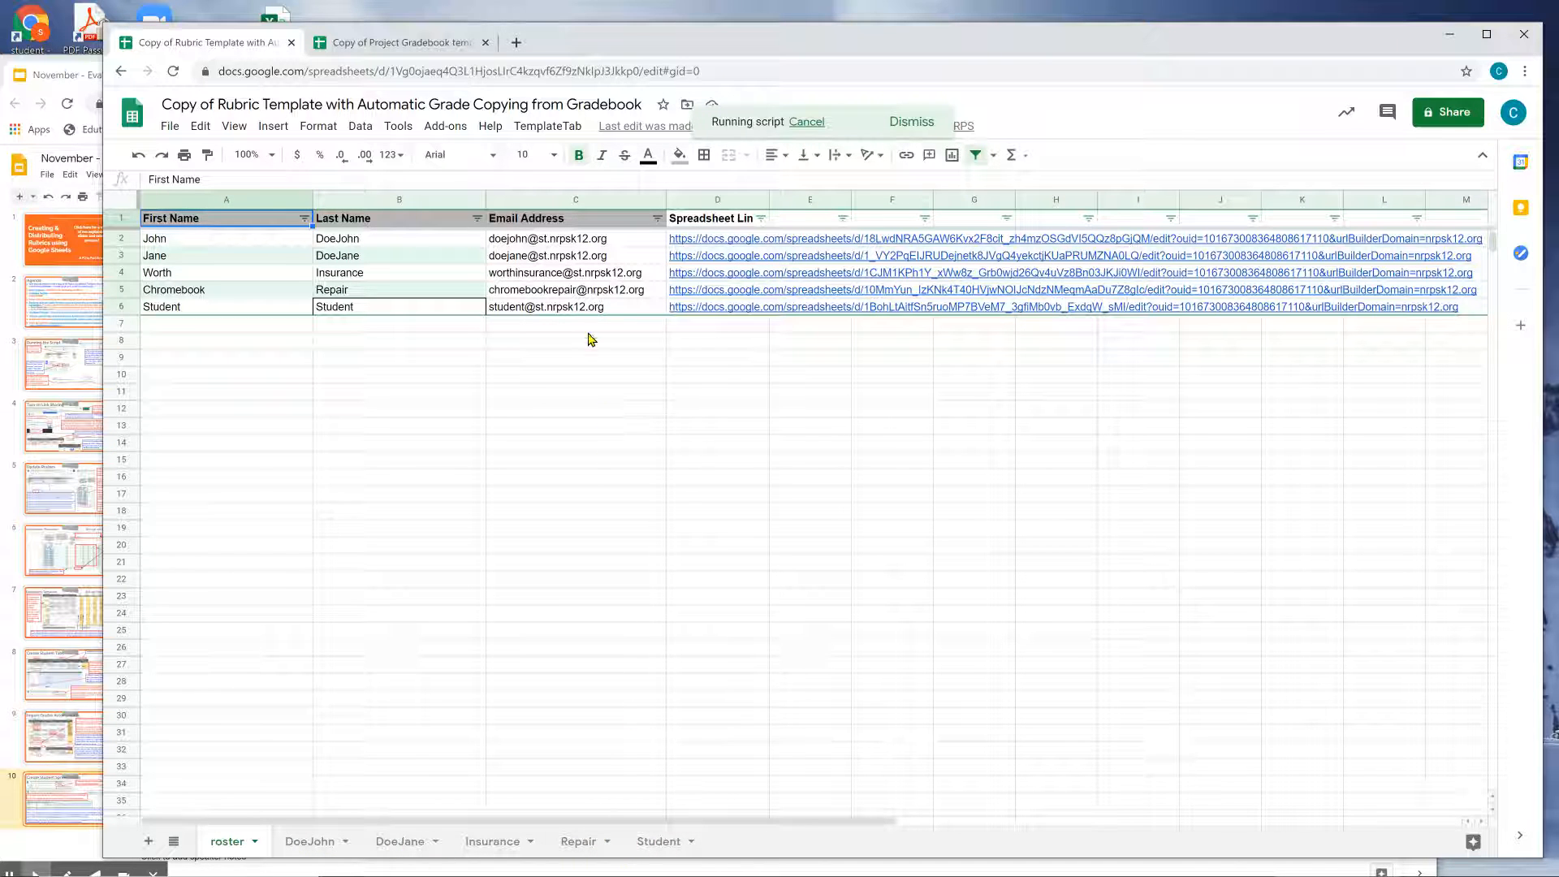
From roster cell D6, open the Student's Web Design Project #1 rubric copy in a new tab.
click(568, 273)
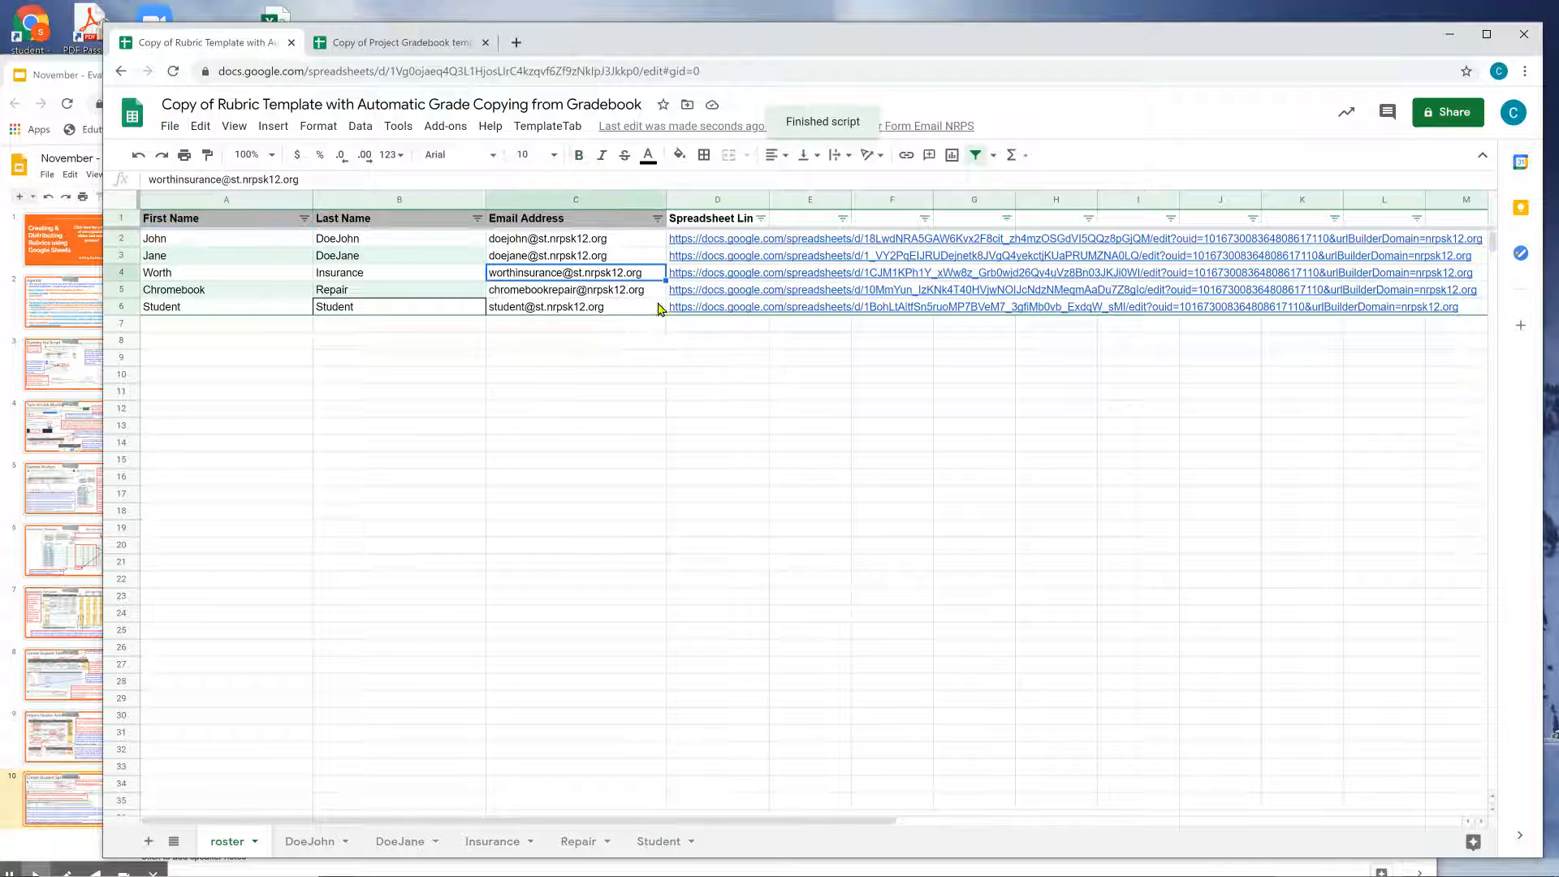
click(690, 313)
click(728, 335)
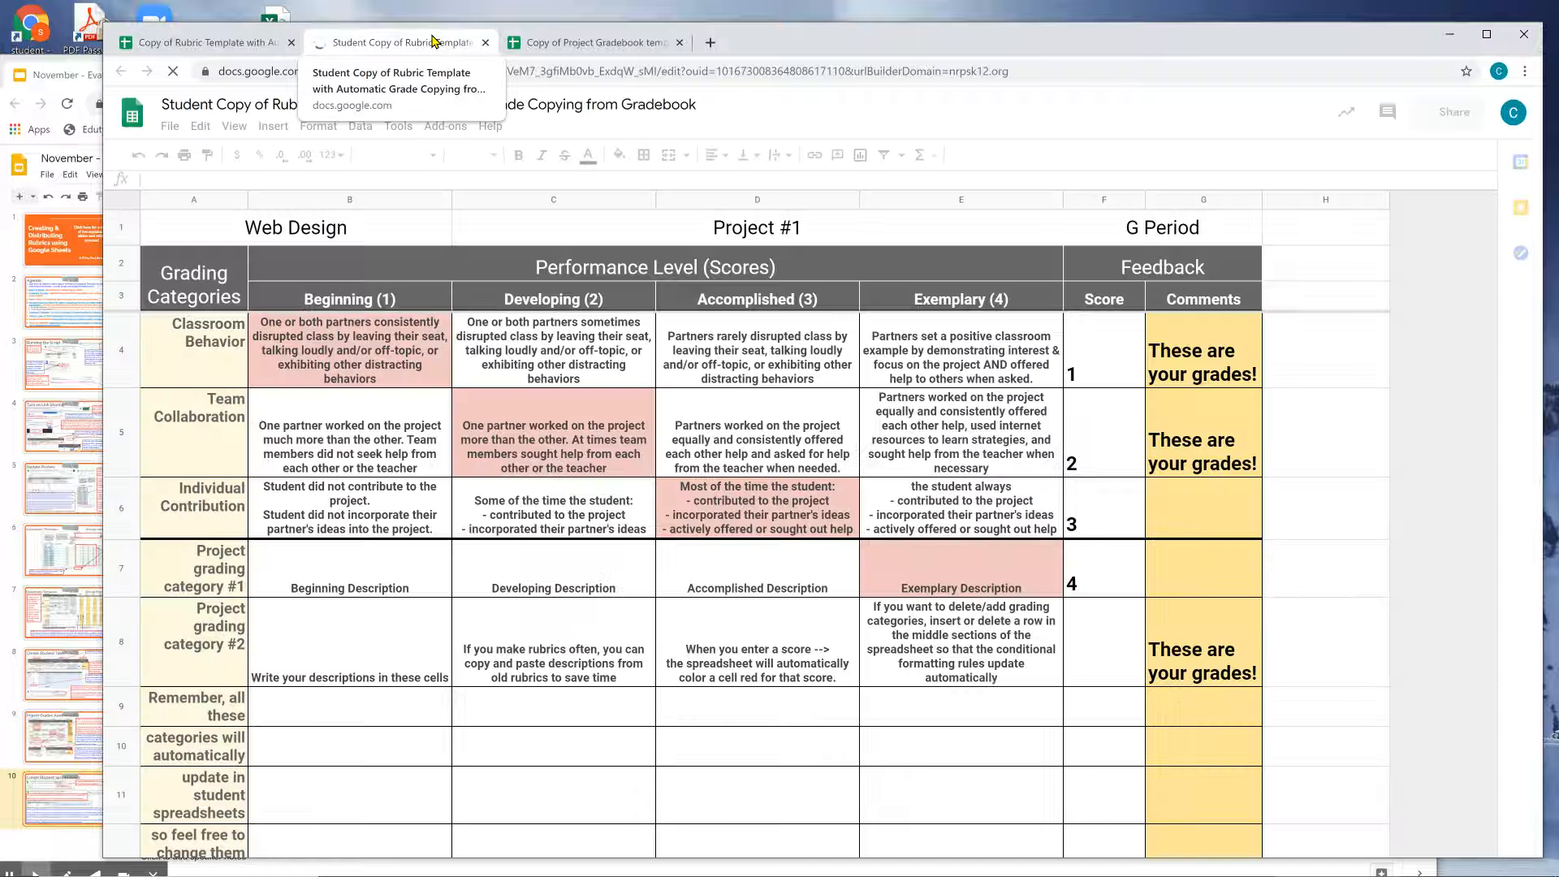
In the gradebook, score the Student 4 for Classroom Behavior and Team Collaboration, each commented 'This is your new grade'.
click(606, 48)
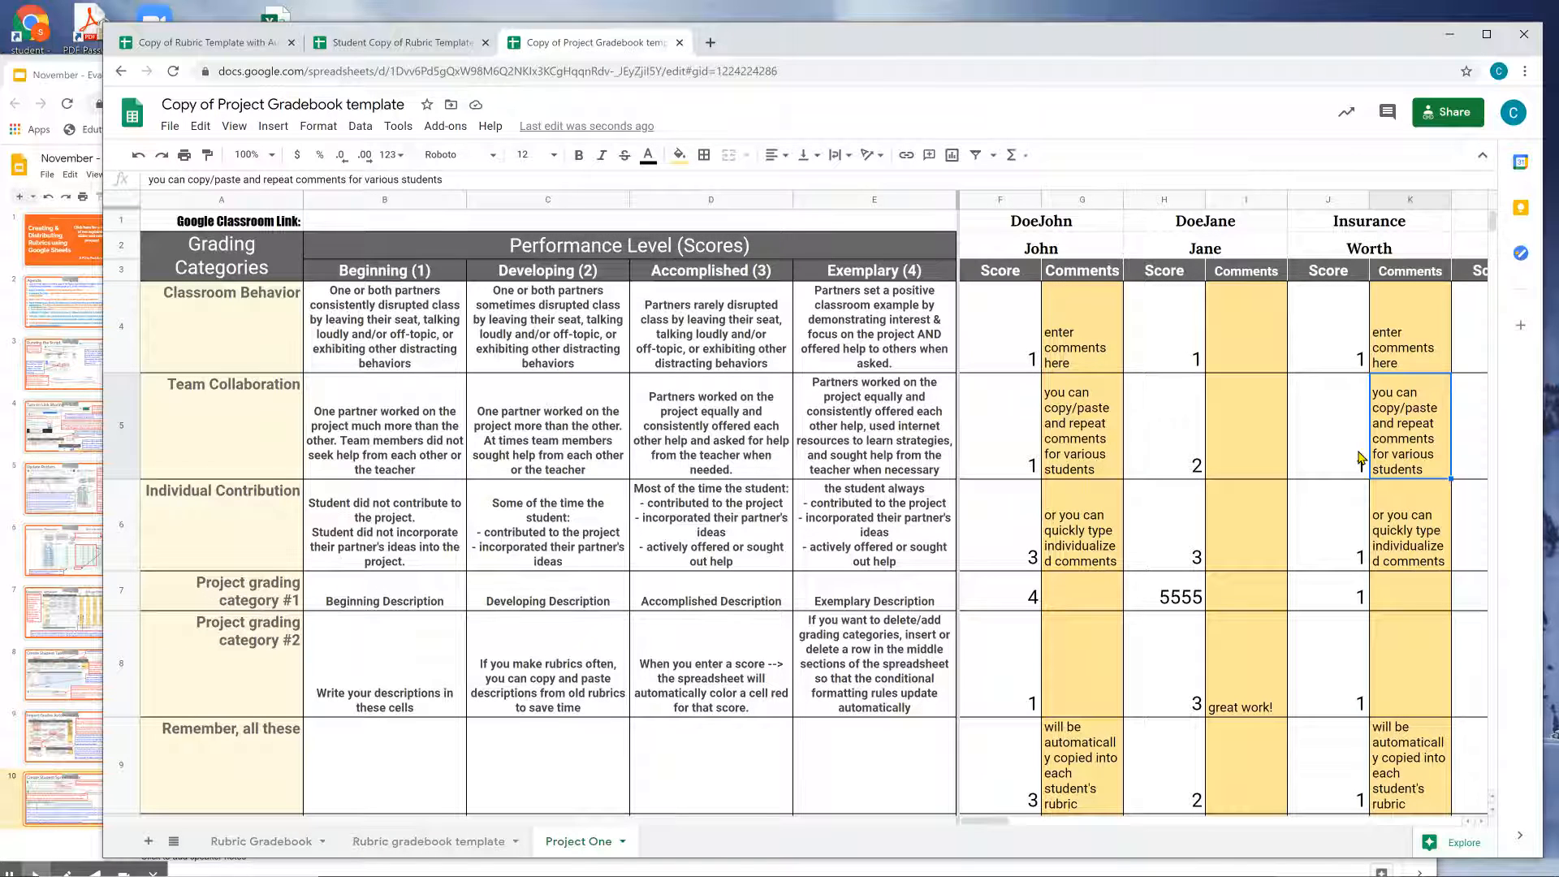
key(Right)
key(Right)
key(Right)
key(Right)
click(1320, 349)
text(This )
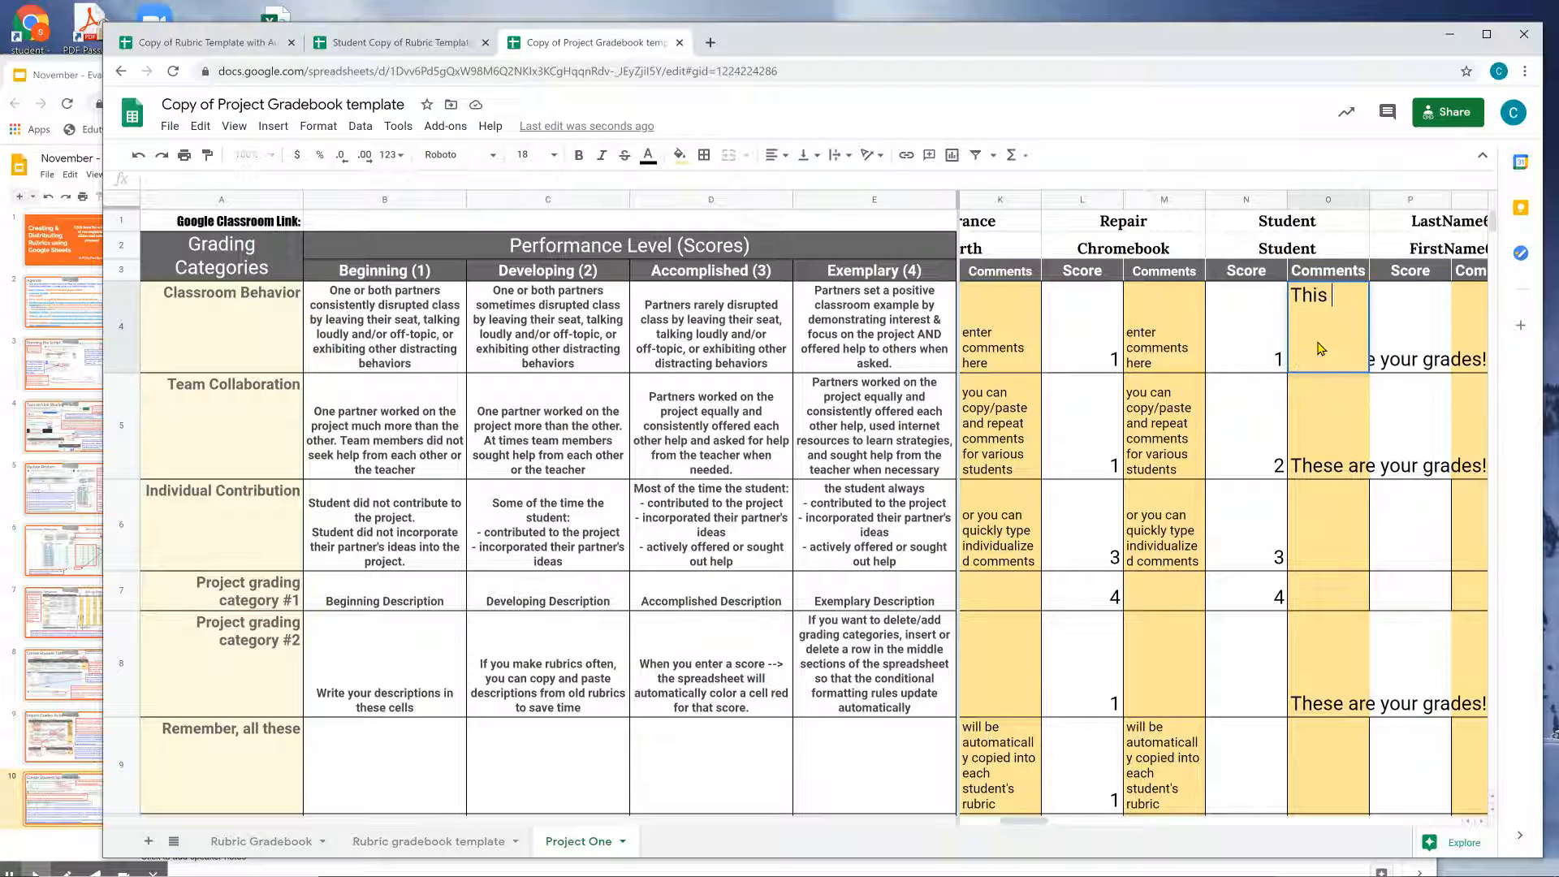
text(is your new grade)
key(Return)
key(Left)
key(Up)
text(4)
key(Return)
text(4)
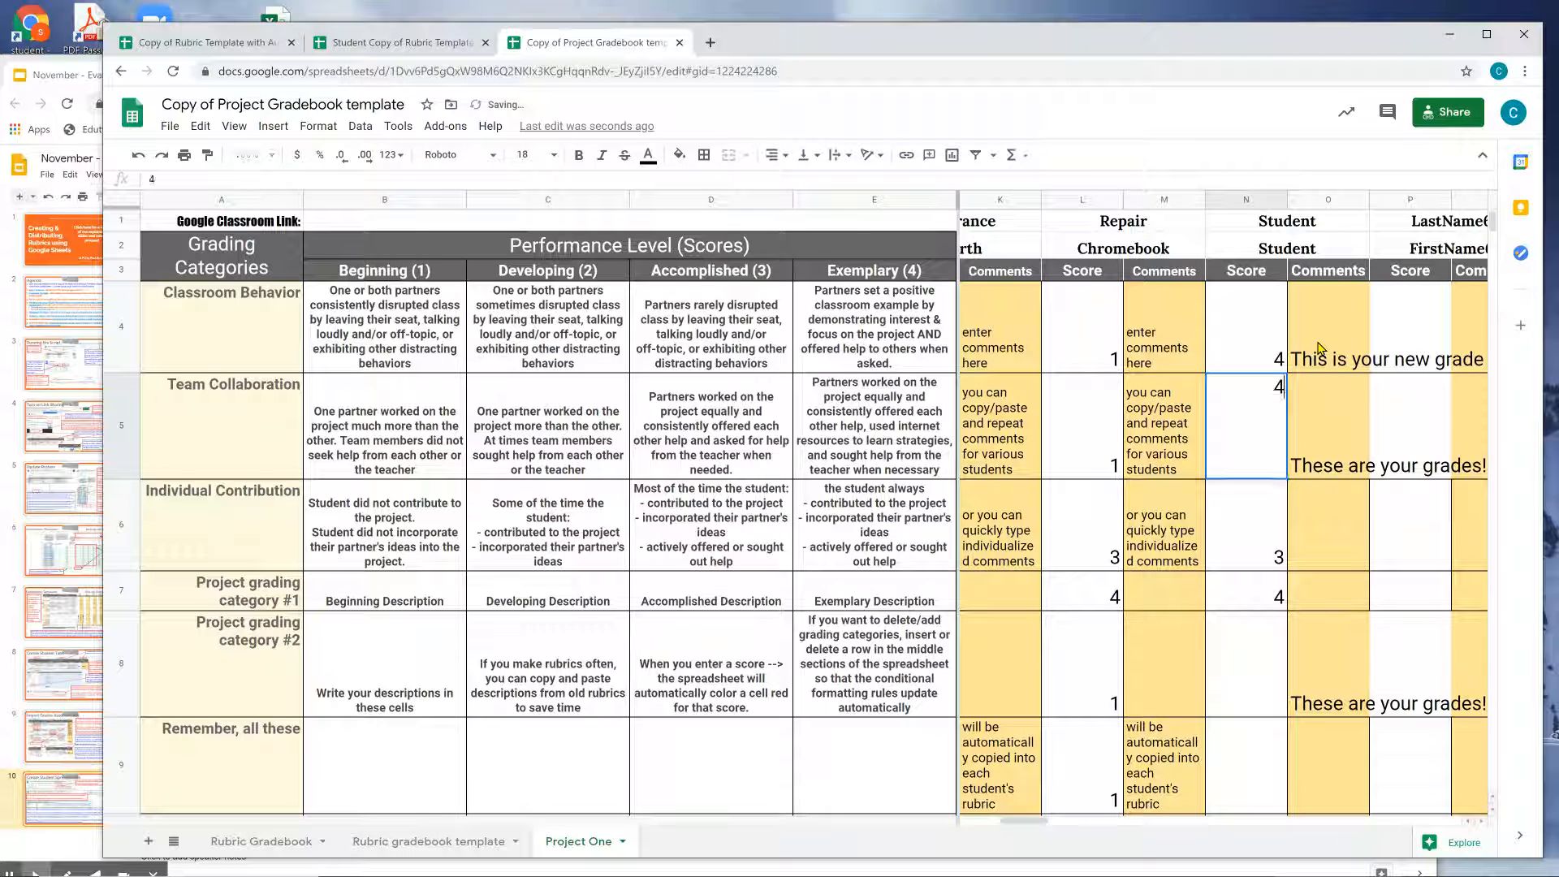
key(Tab)
text(This is your new grade)
key(Return)
click(1268, 446)
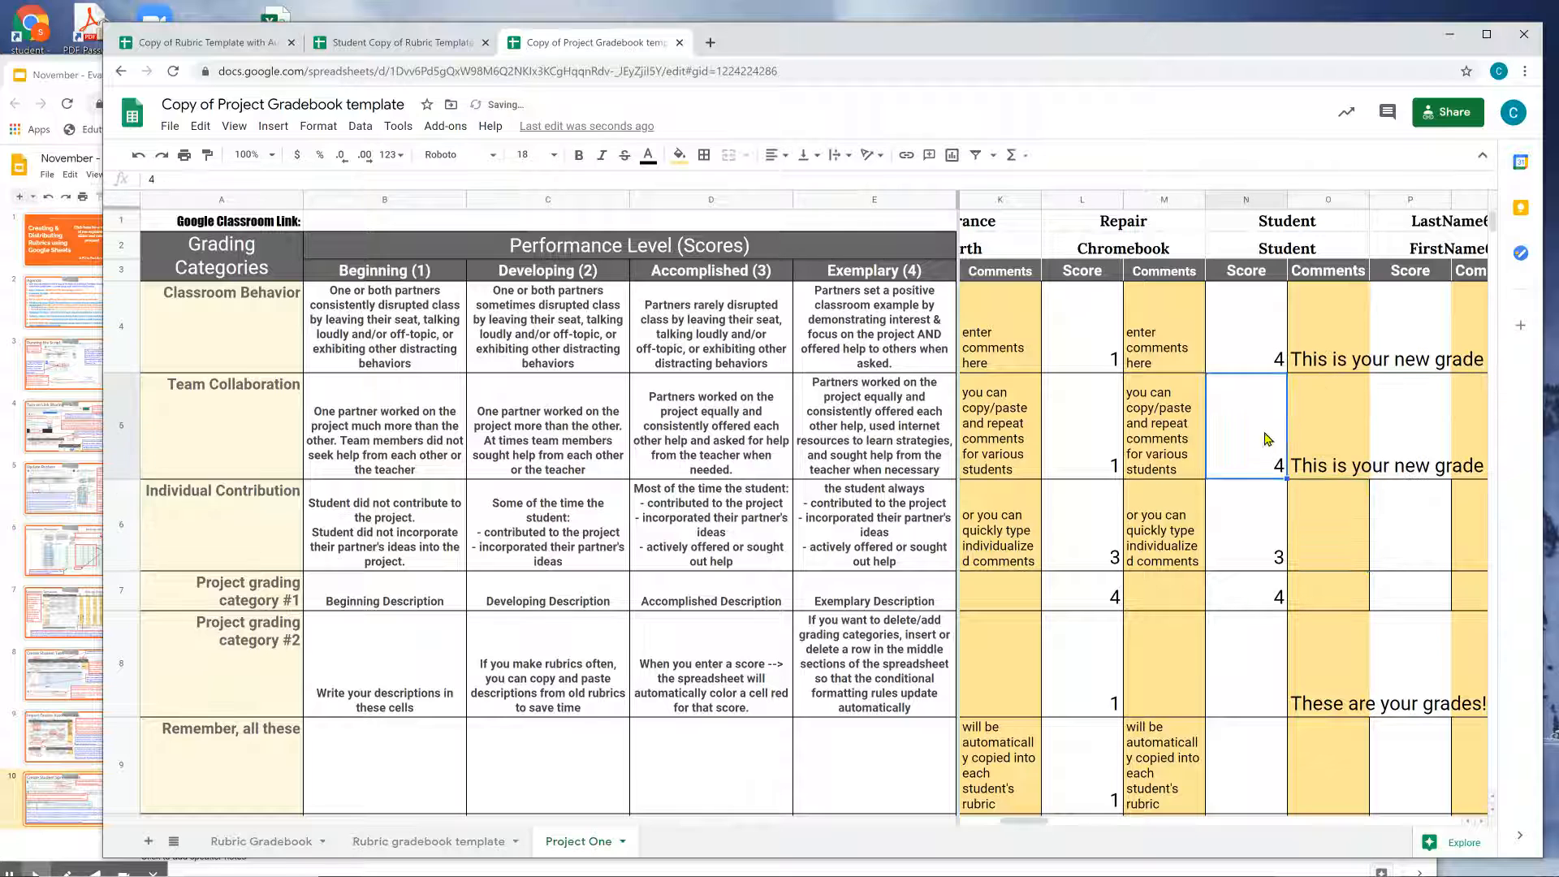
Reload the Student's rubric to confirm the new scores and comments import, then return to the roster.
click(422, 49)
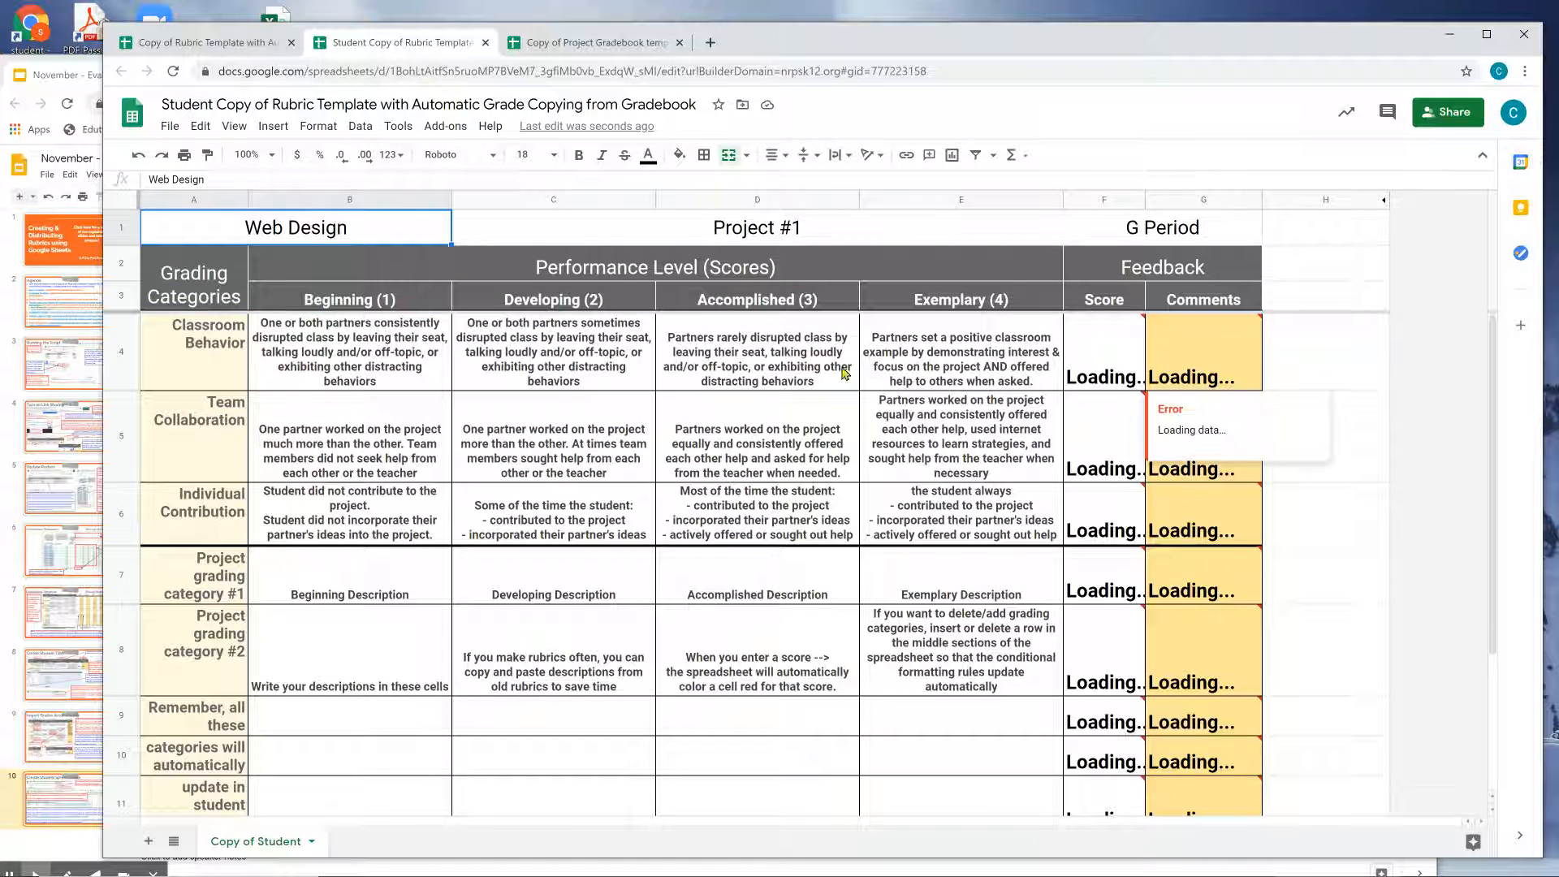
click(1208, 491)
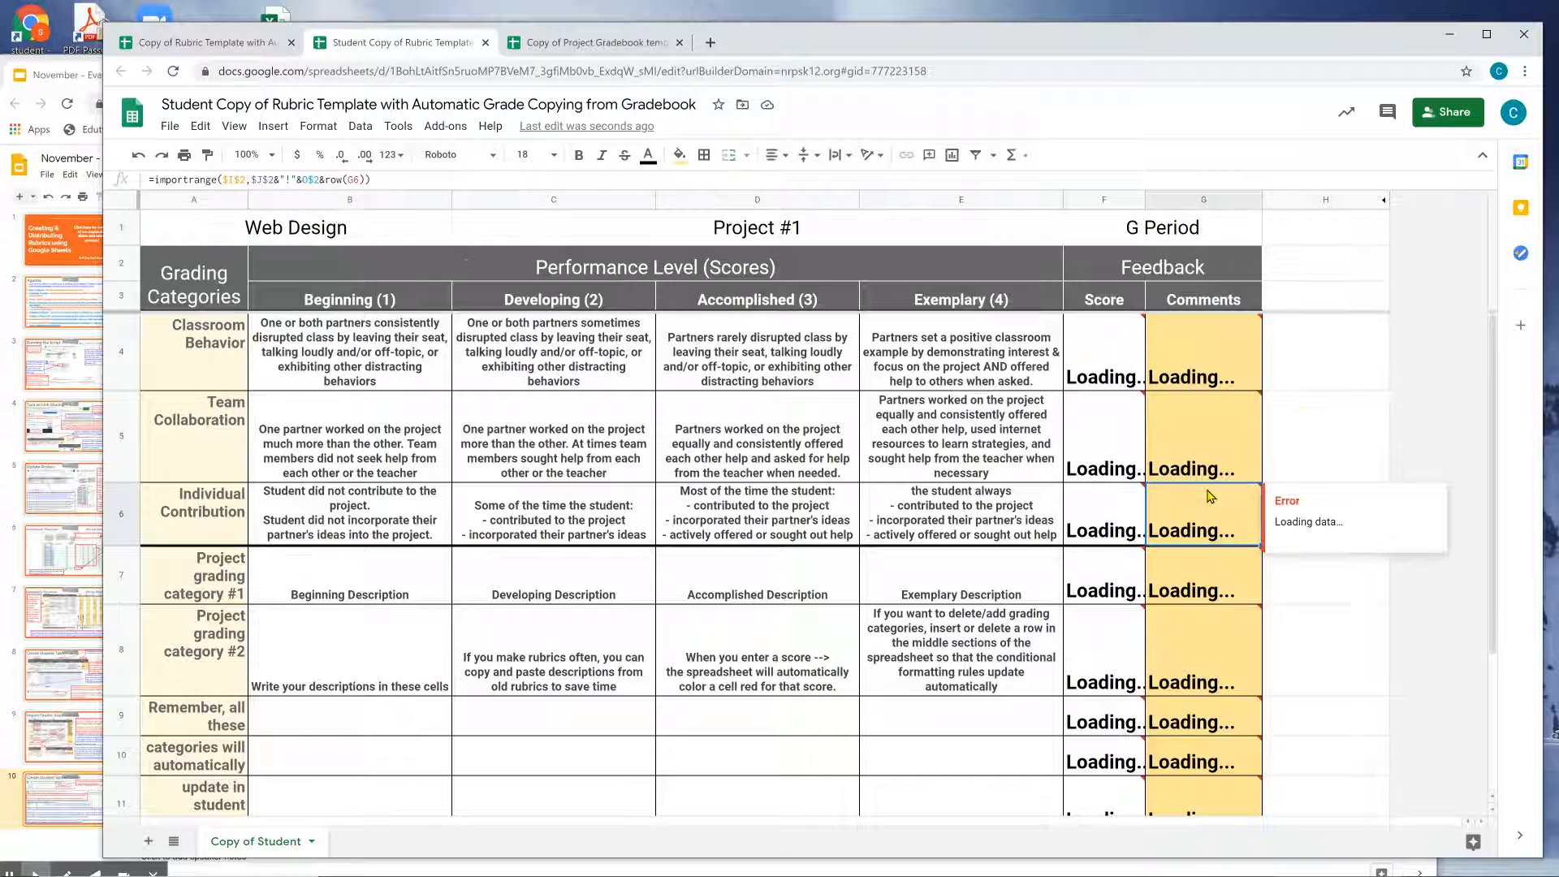
click(1209, 432)
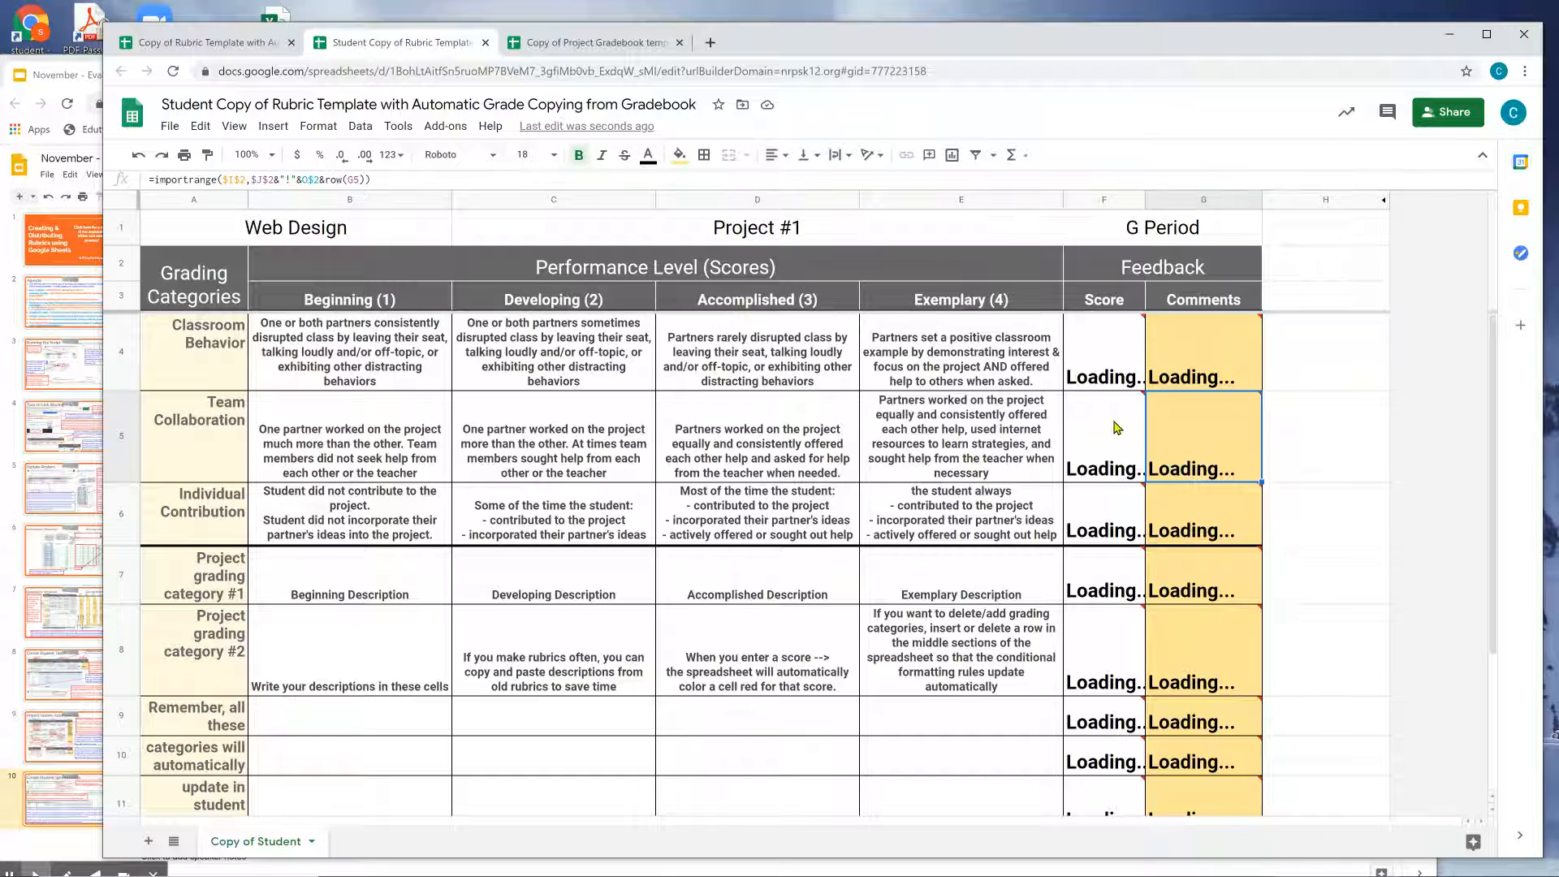
click(172, 73)
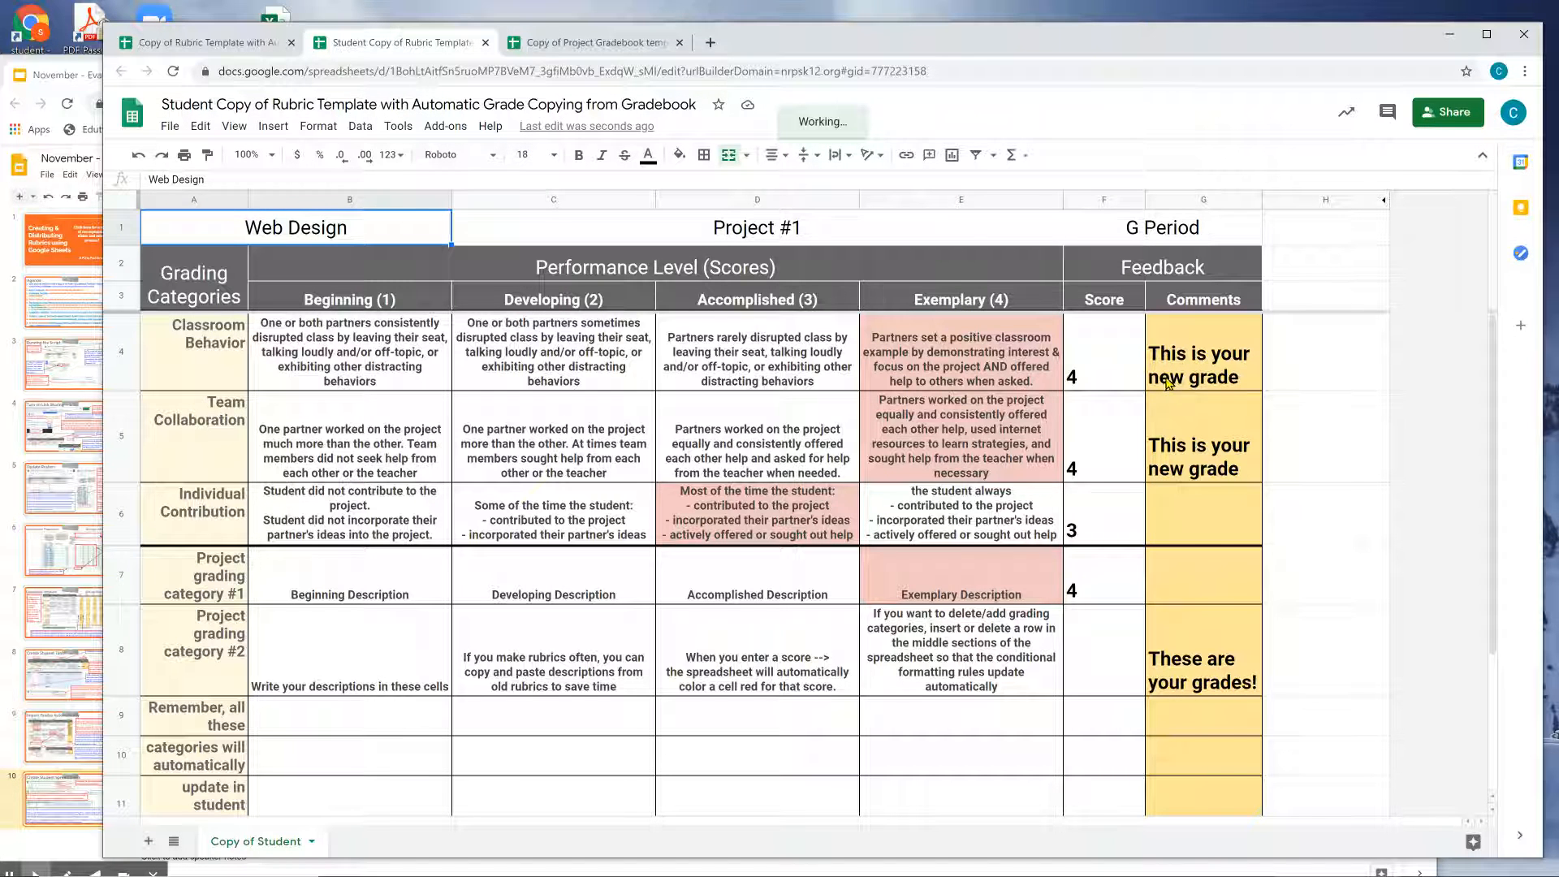
click(1169, 382)
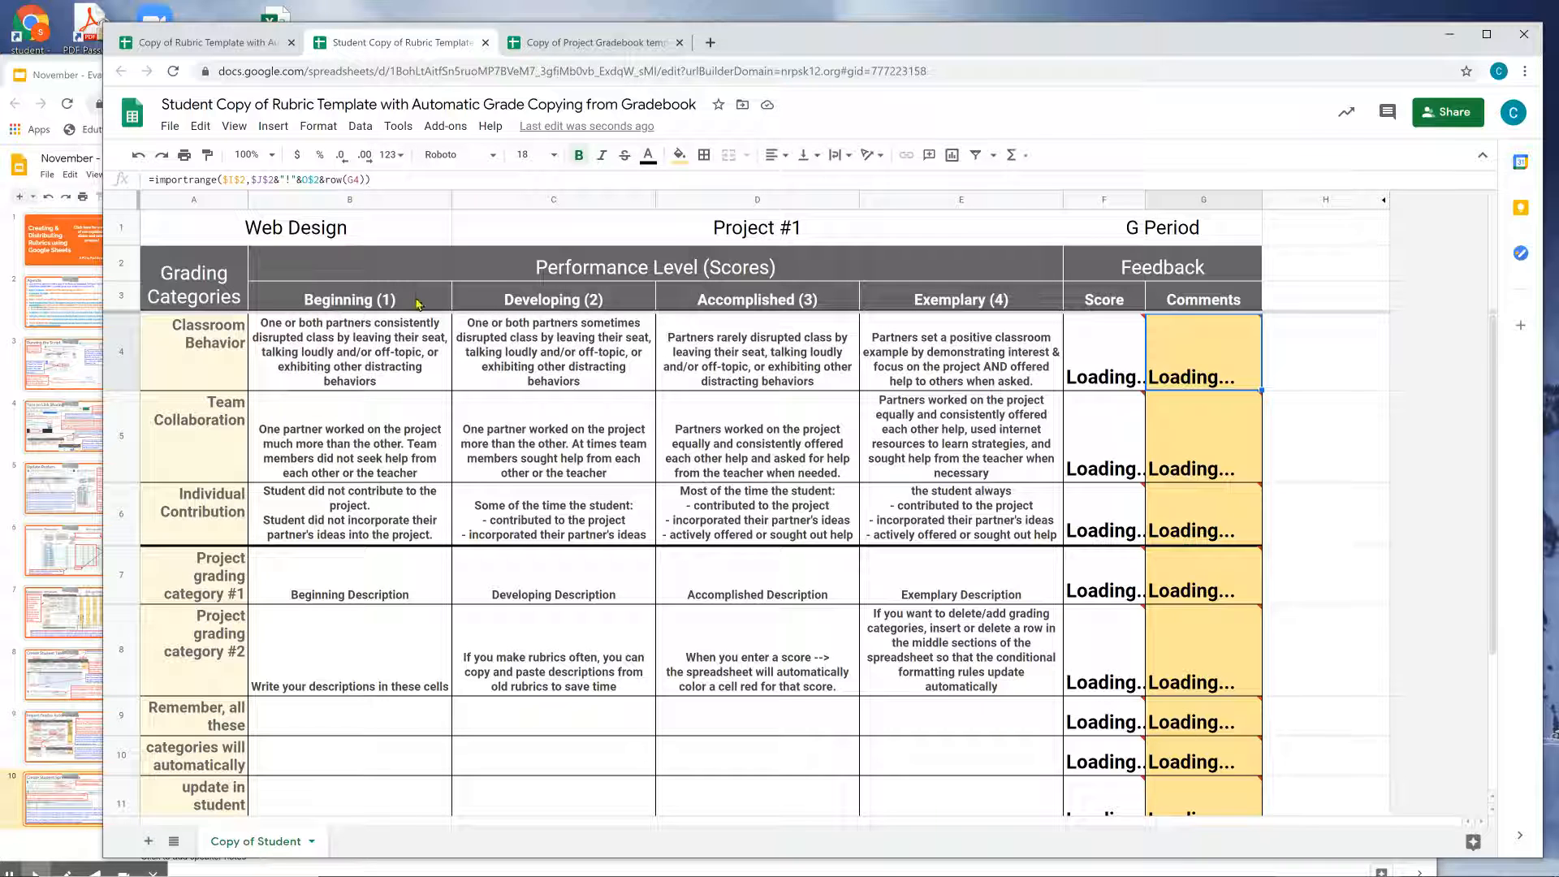
click(614, 45)
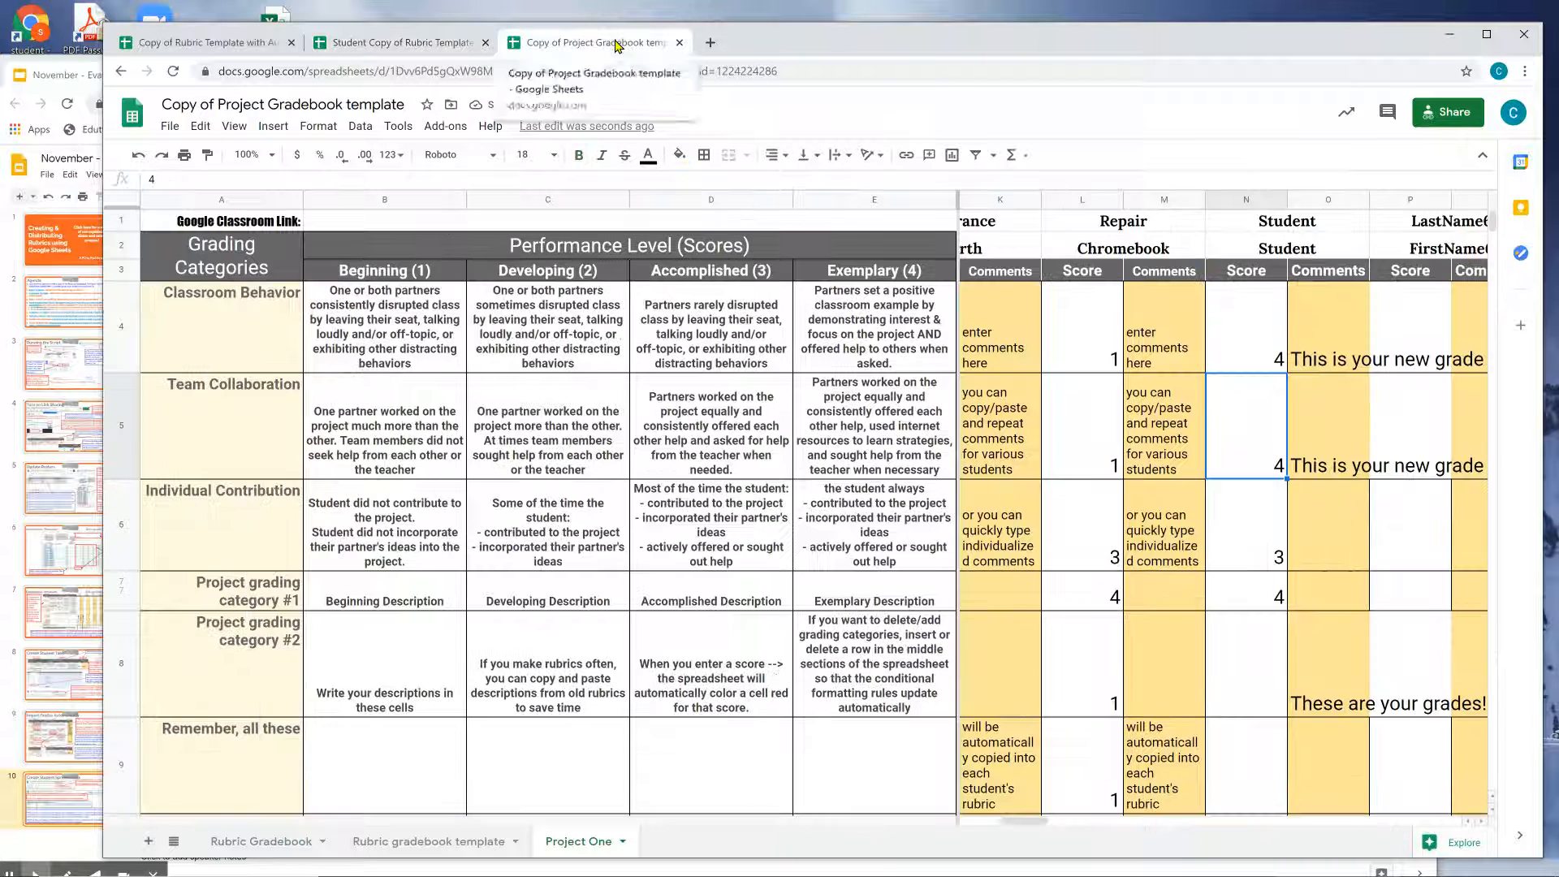
click(403, 45)
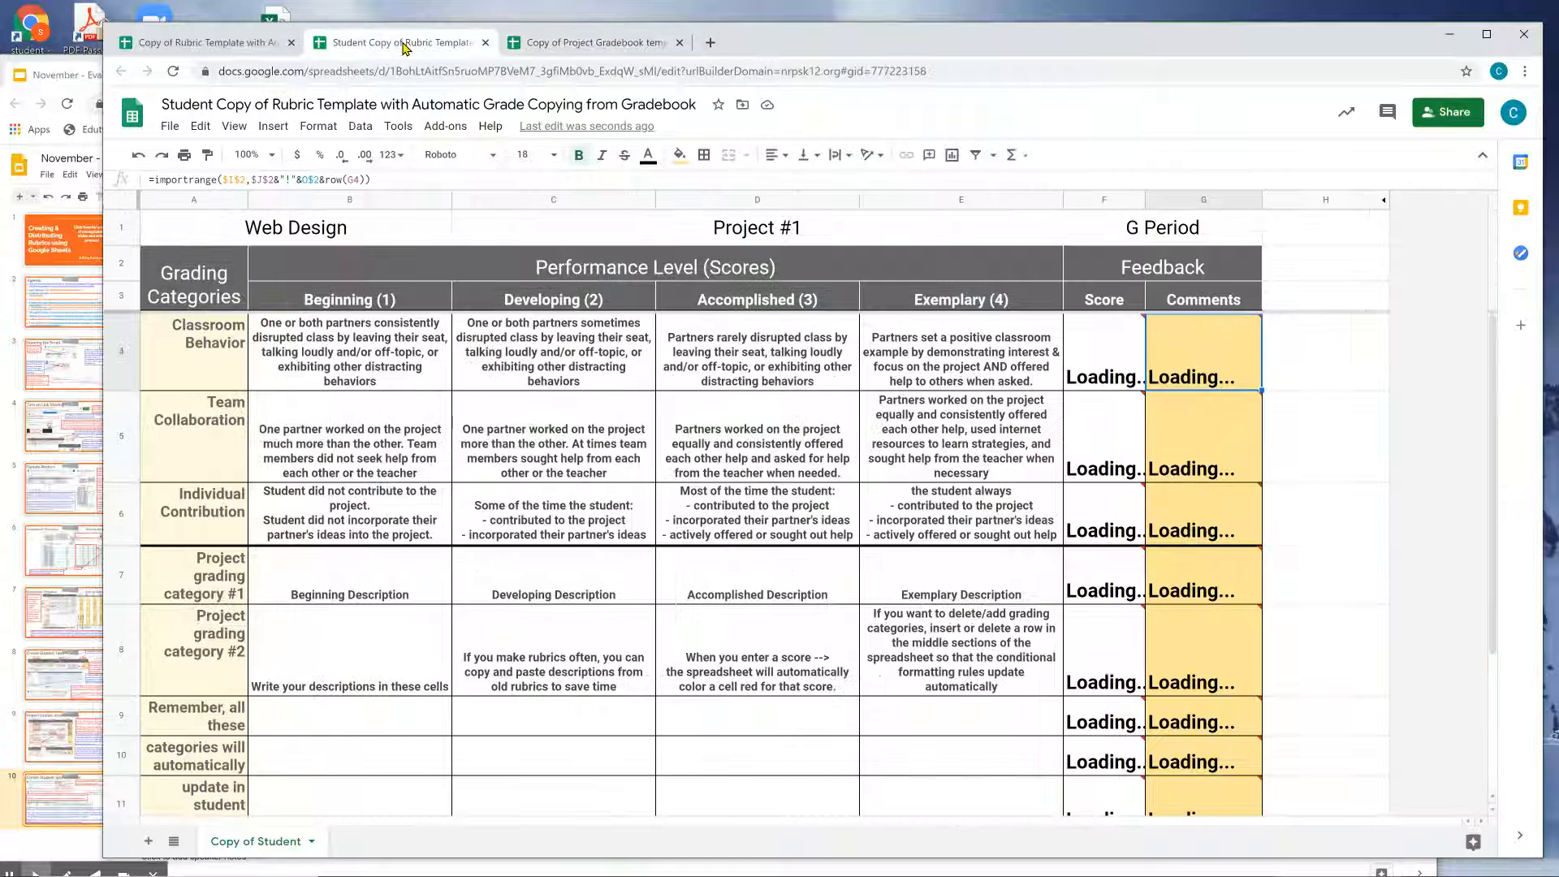
key(ctrl+shift+Tab)
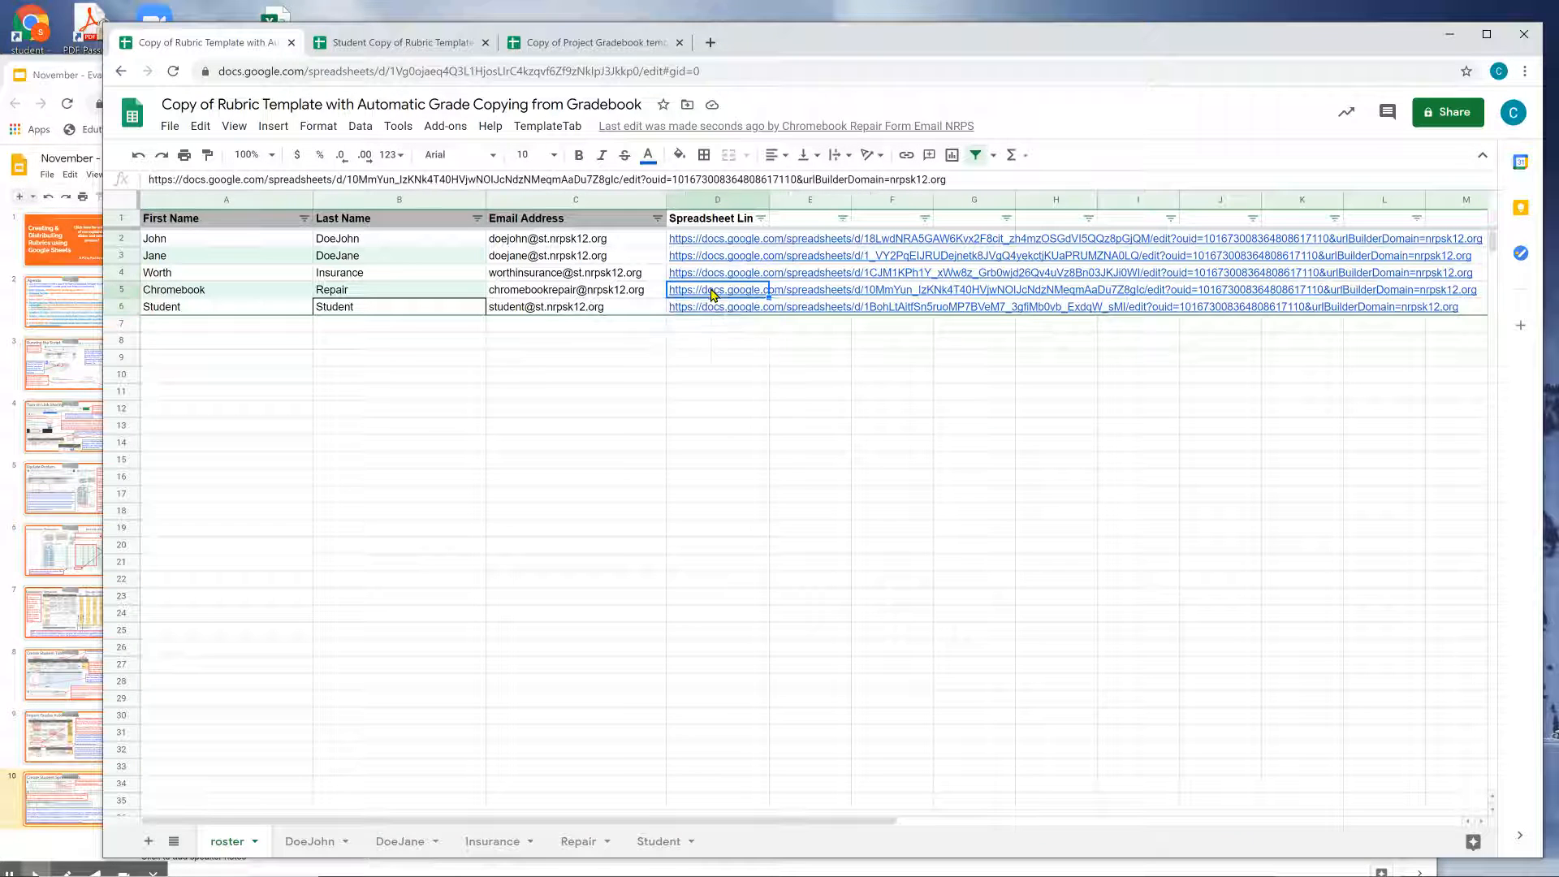
click(713, 290)
Open the Repair rubric copy and review its sharing, which stays restricted to the owner.
click(734, 316)
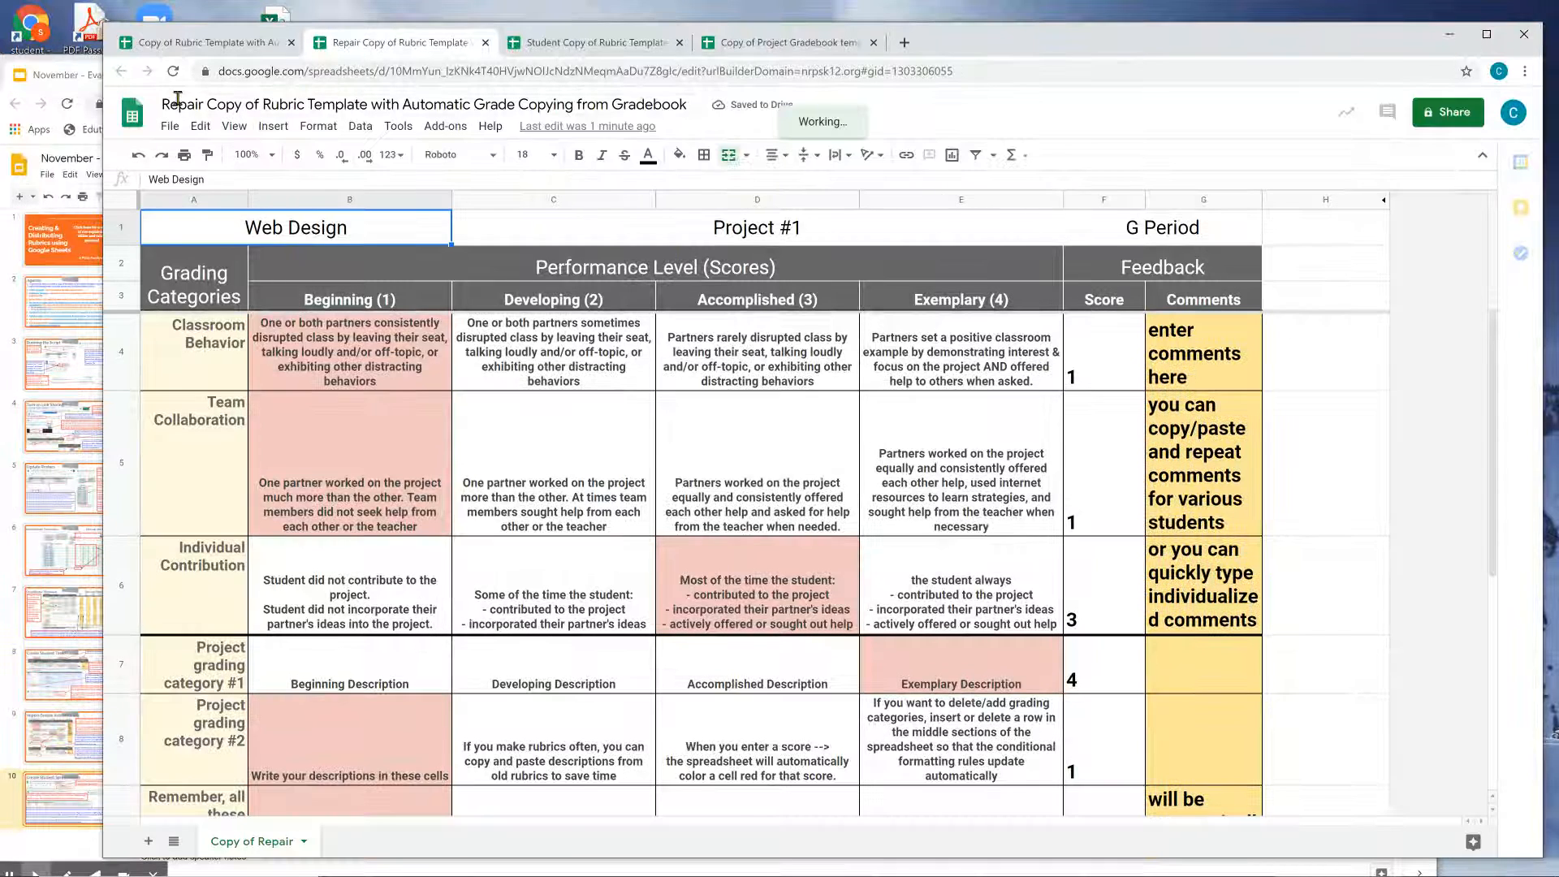
click(1469, 119)
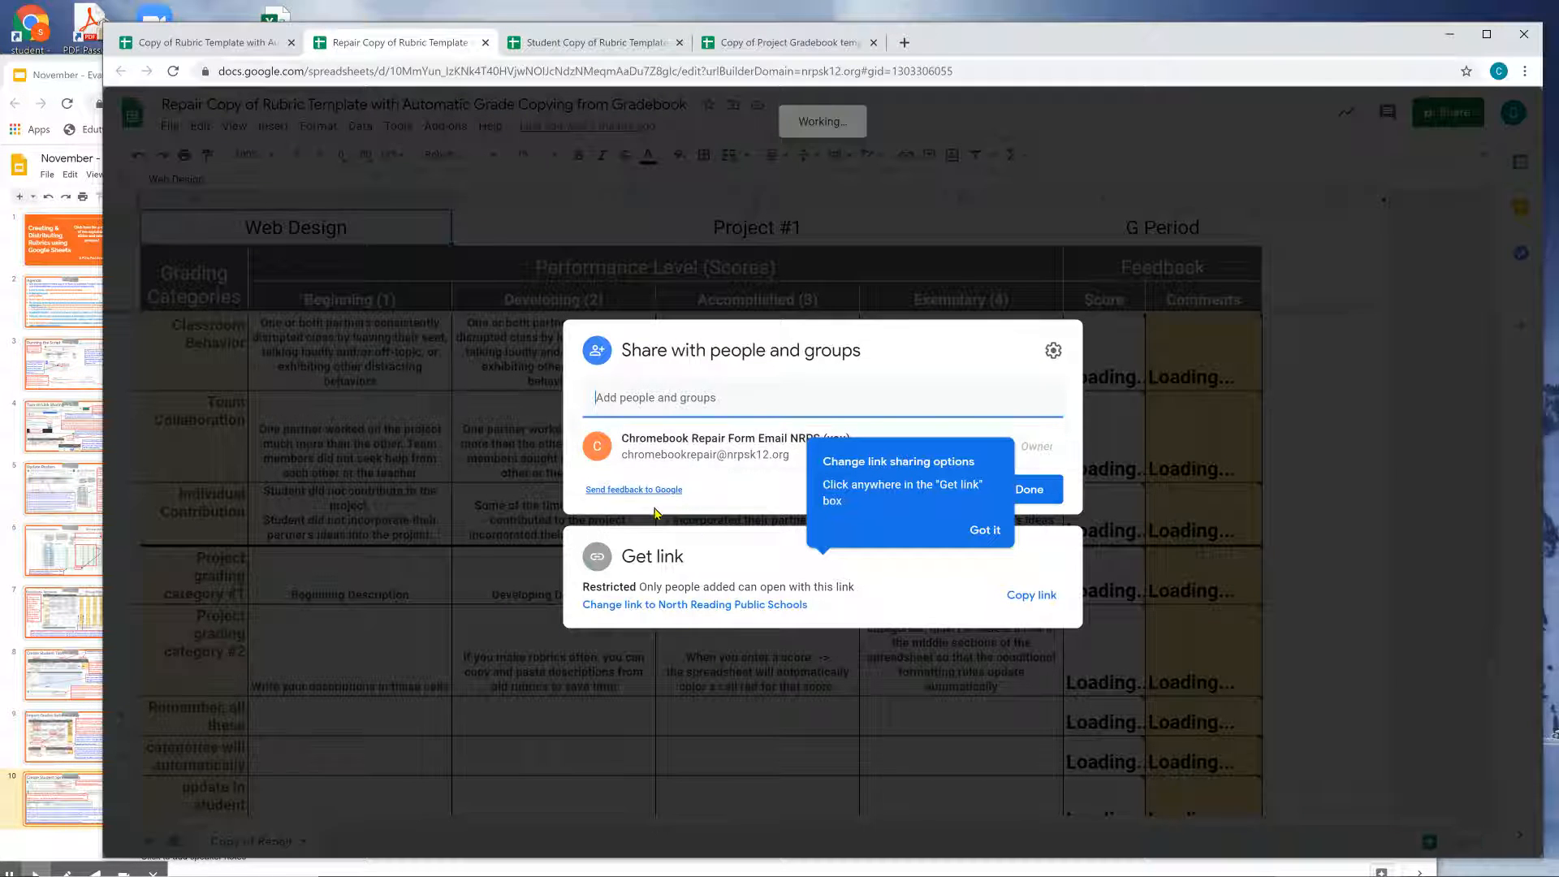
drag(677, 440, 768, 441)
click(766, 442)
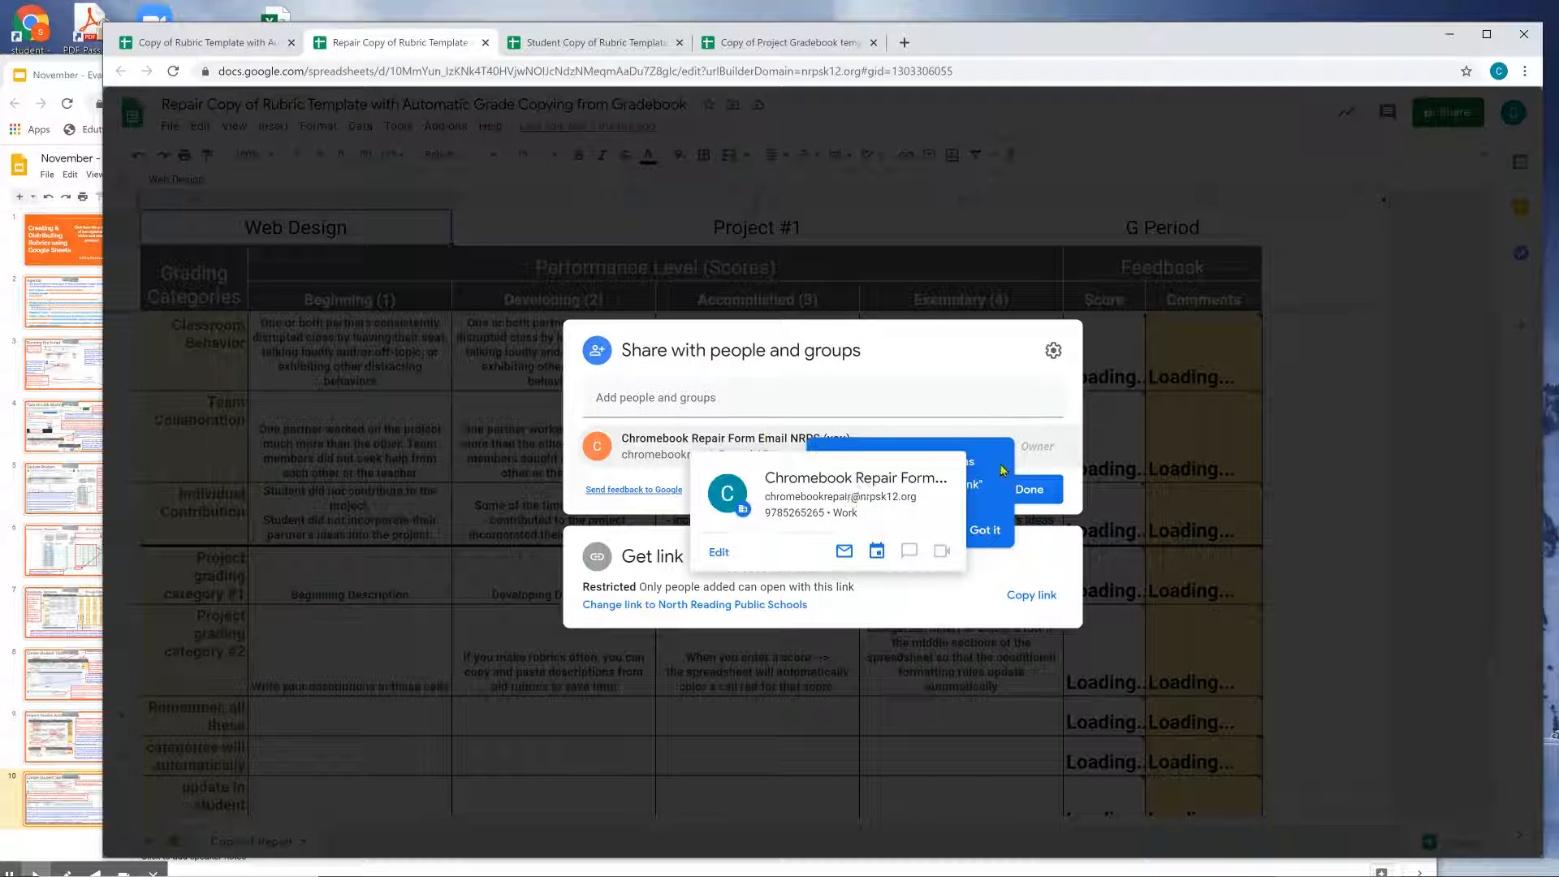
click(988, 395)
click(944, 363)
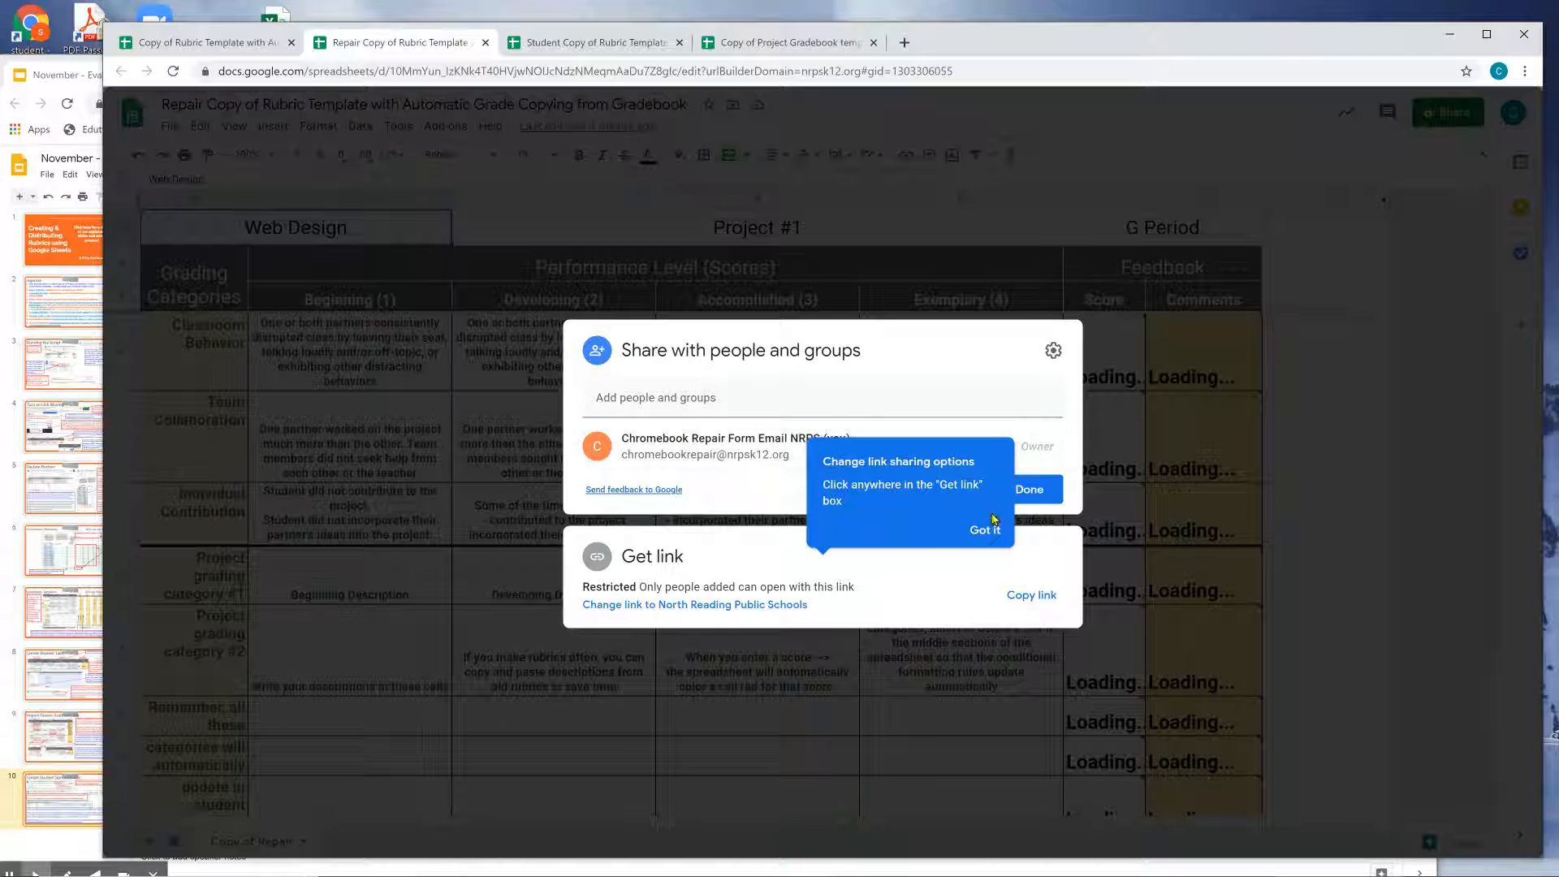
click(990, 526)
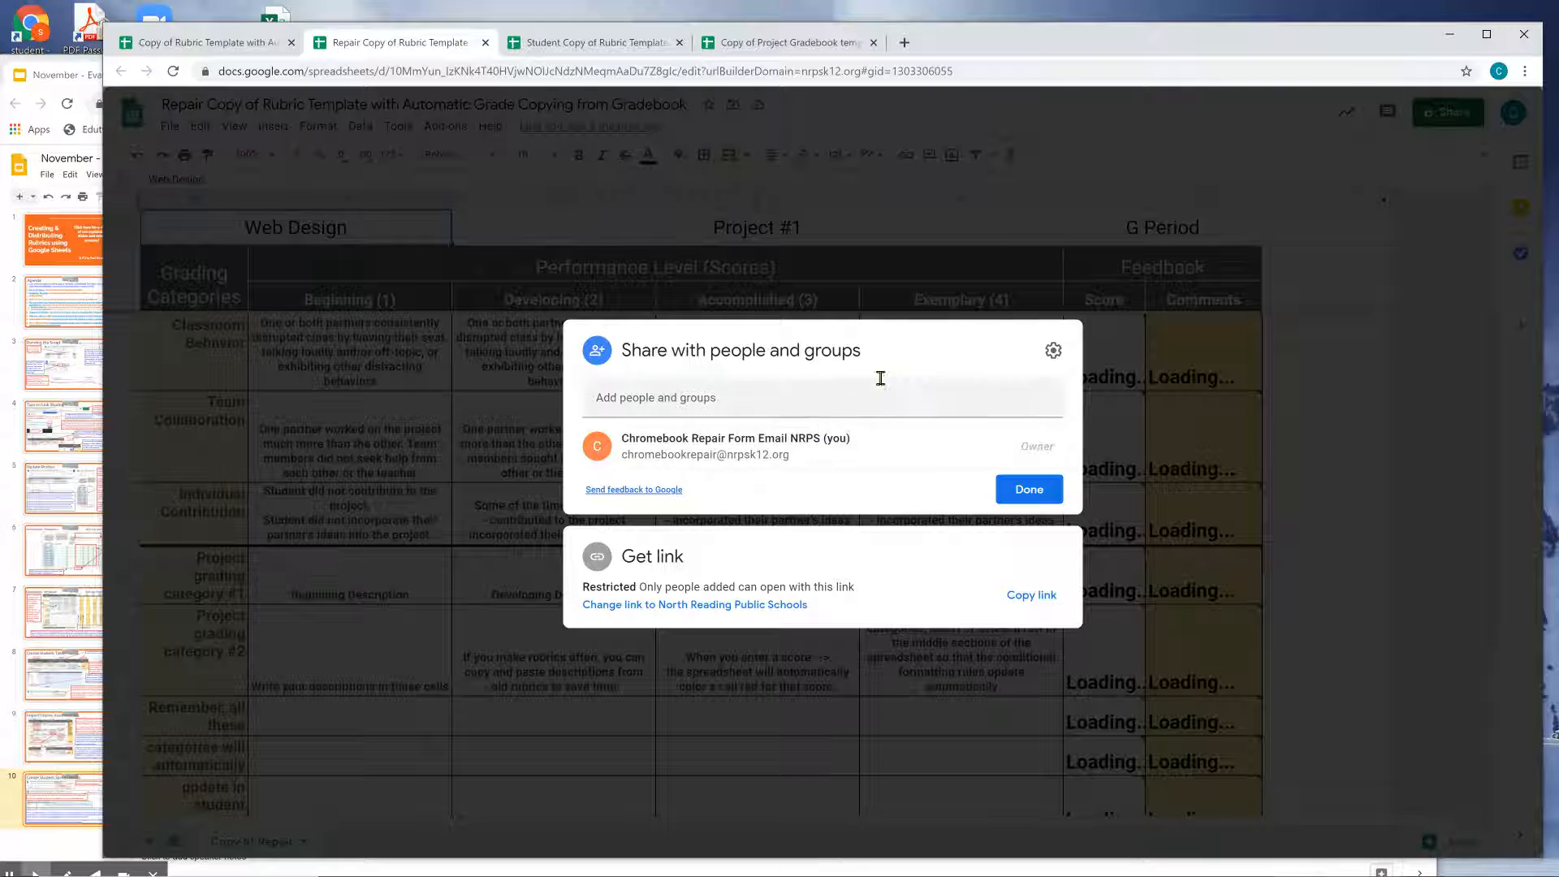
click(1009, 489)
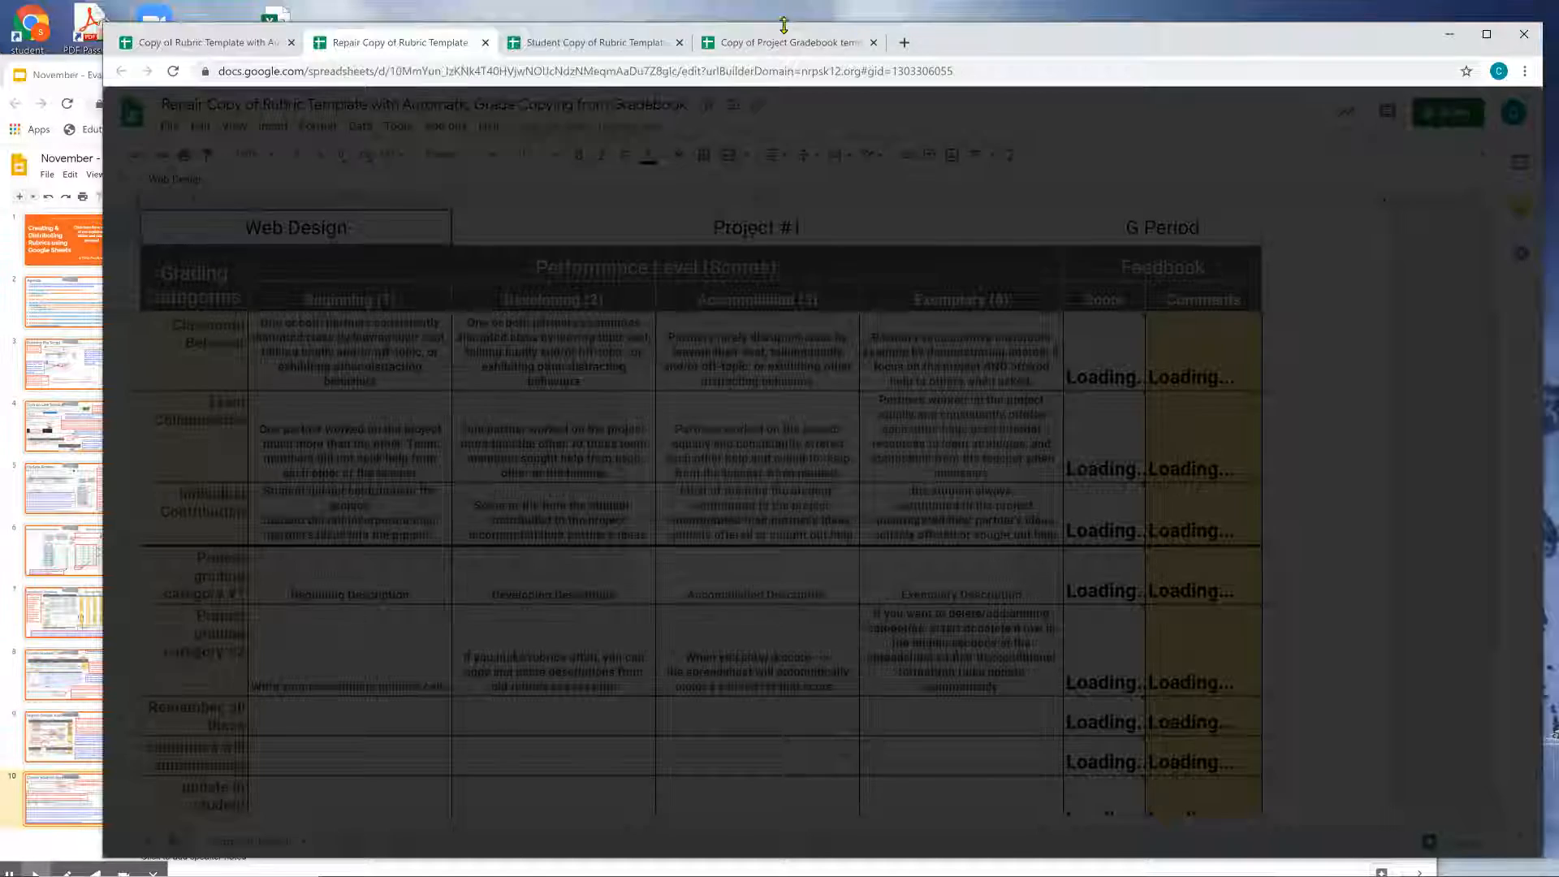
Confirm in the Student copy's sharing settings that the student has commenter access.
click(632, 45)
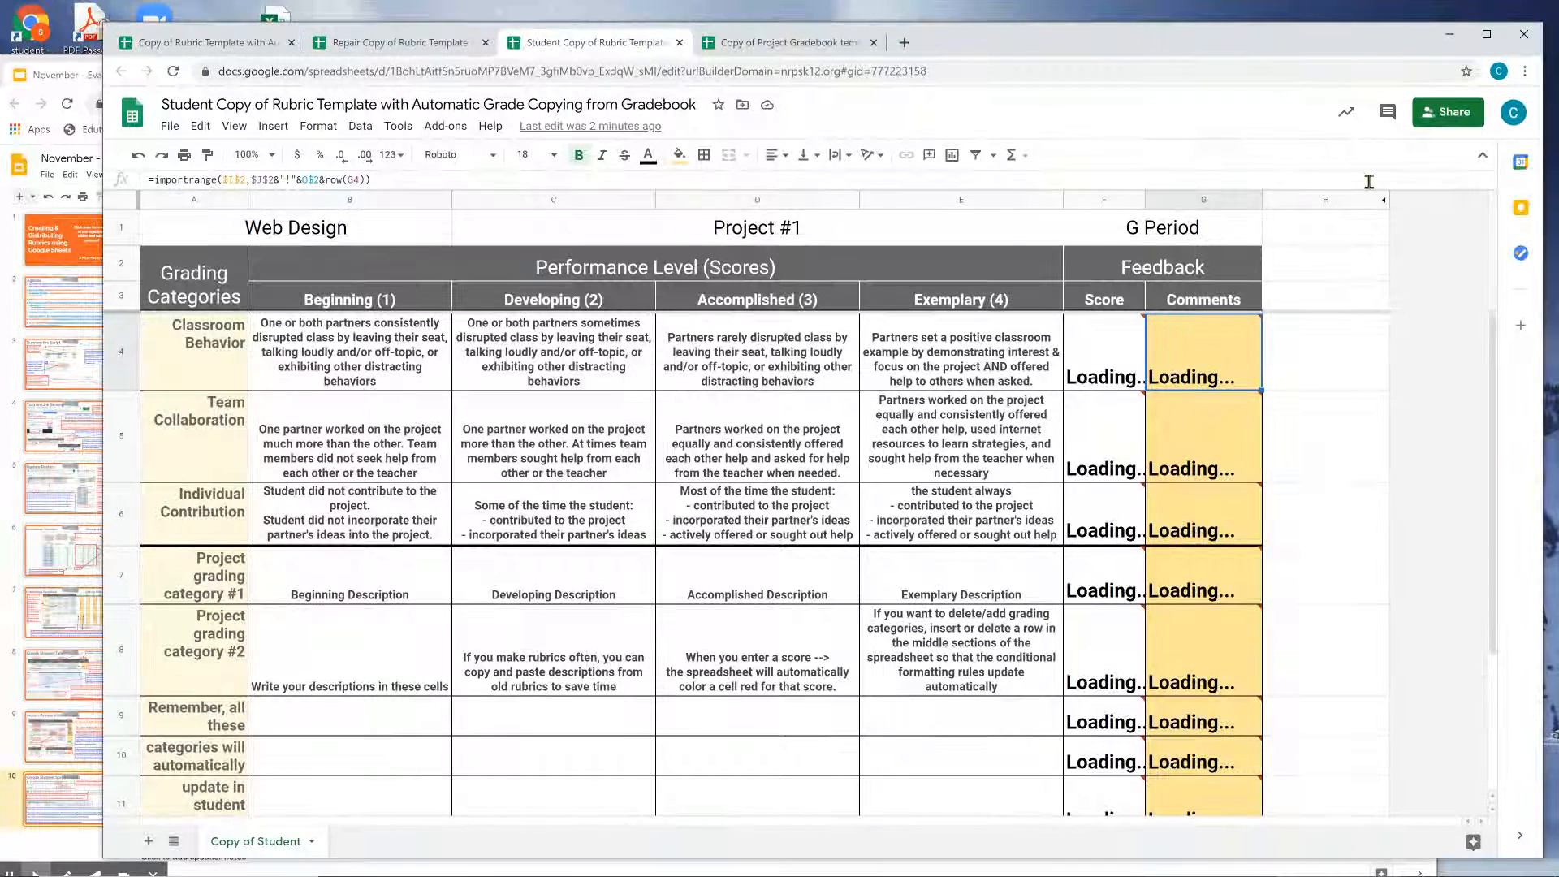
click(1437, 117)
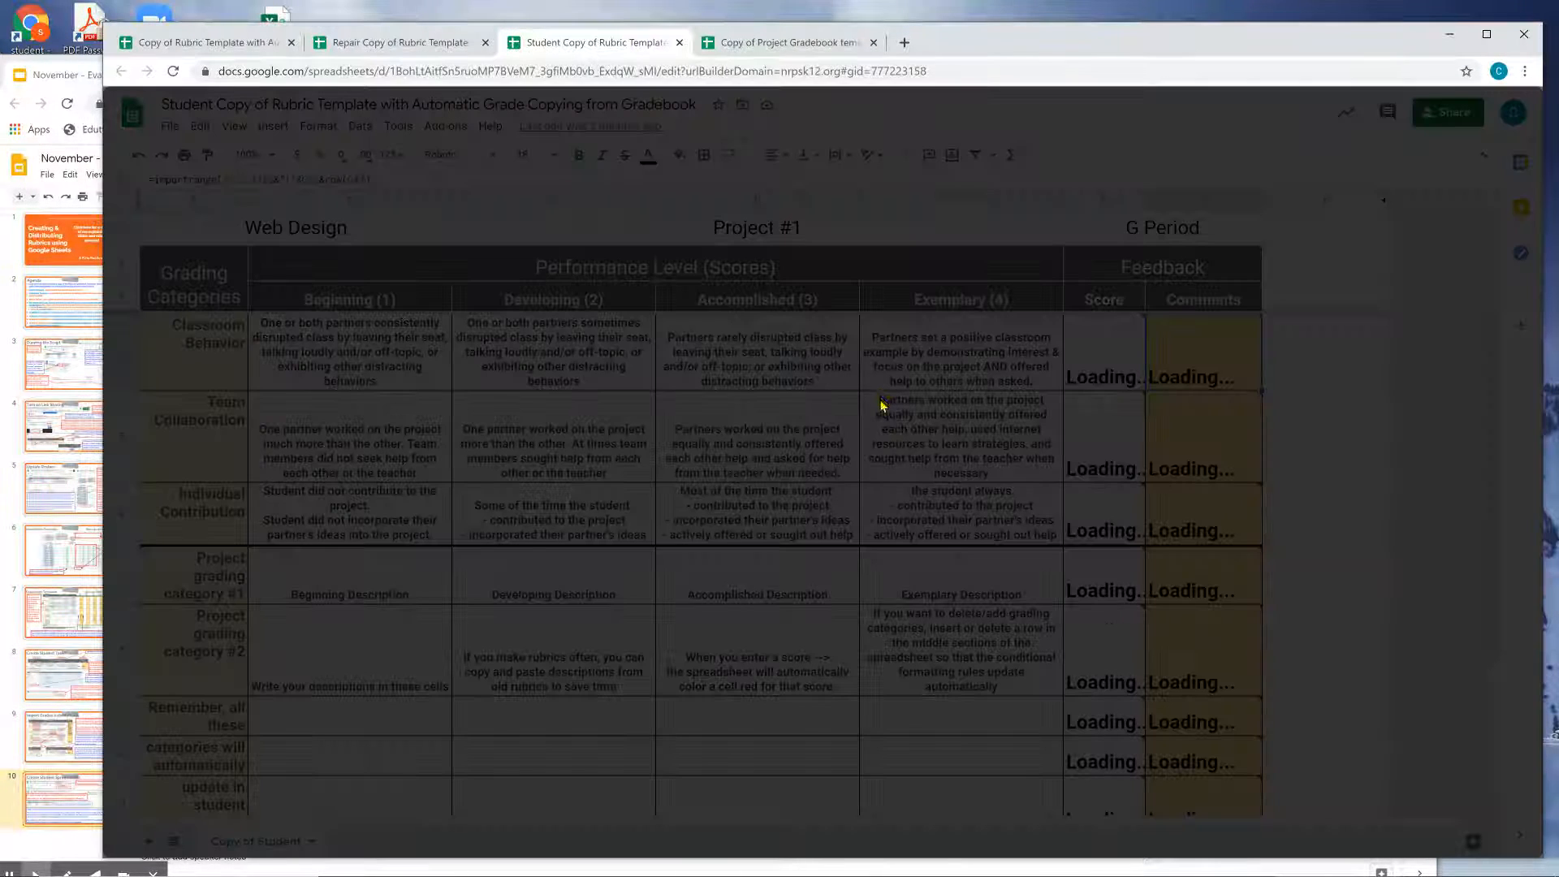
drag(627, 460, 795, 477)
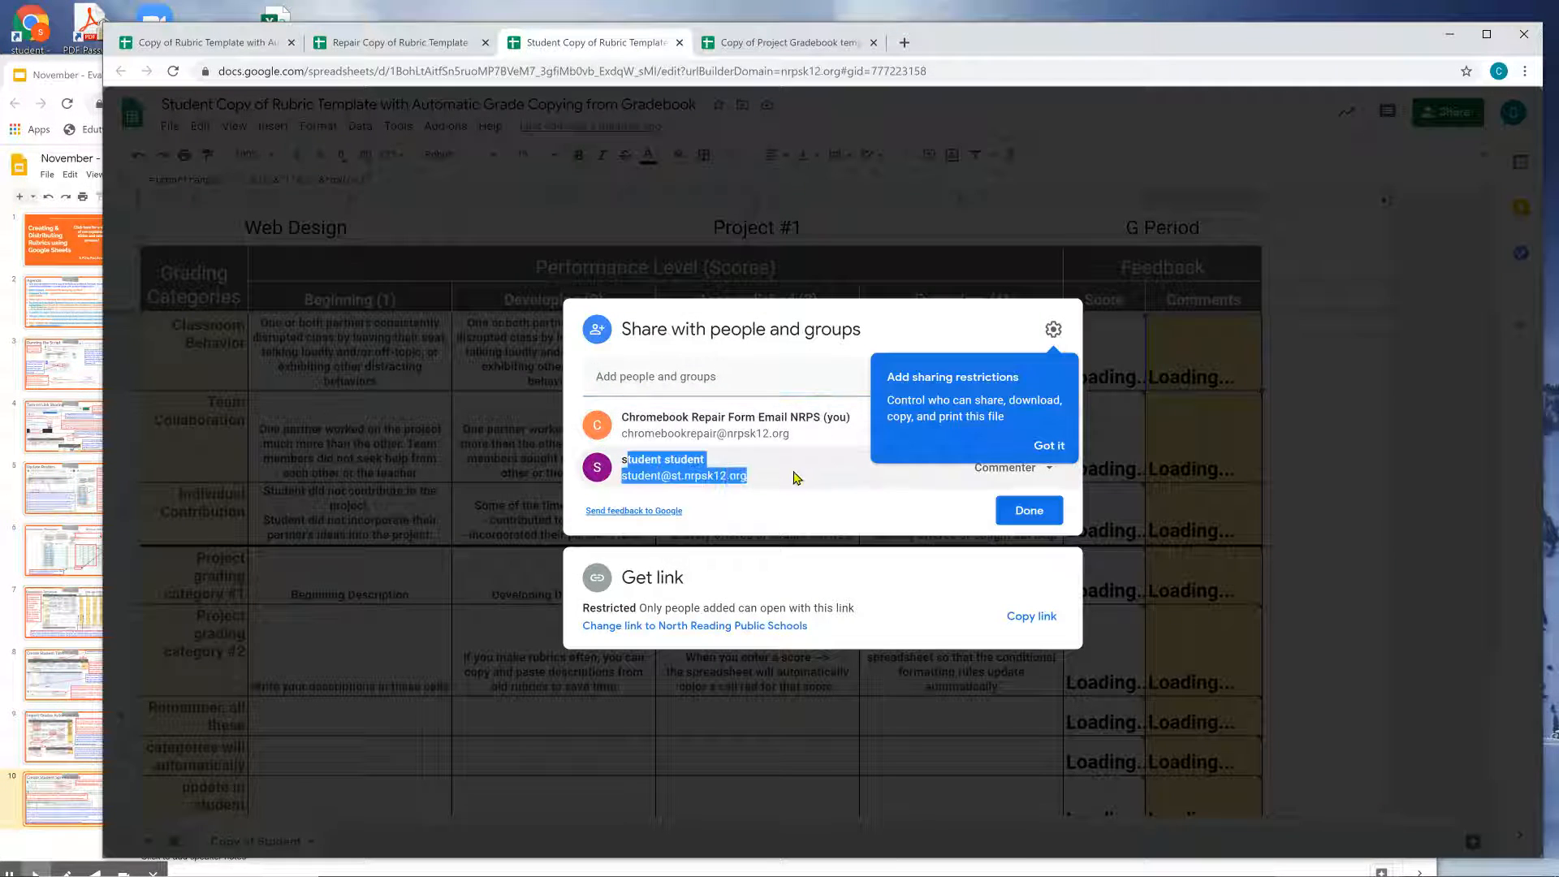
click(1047, 443)
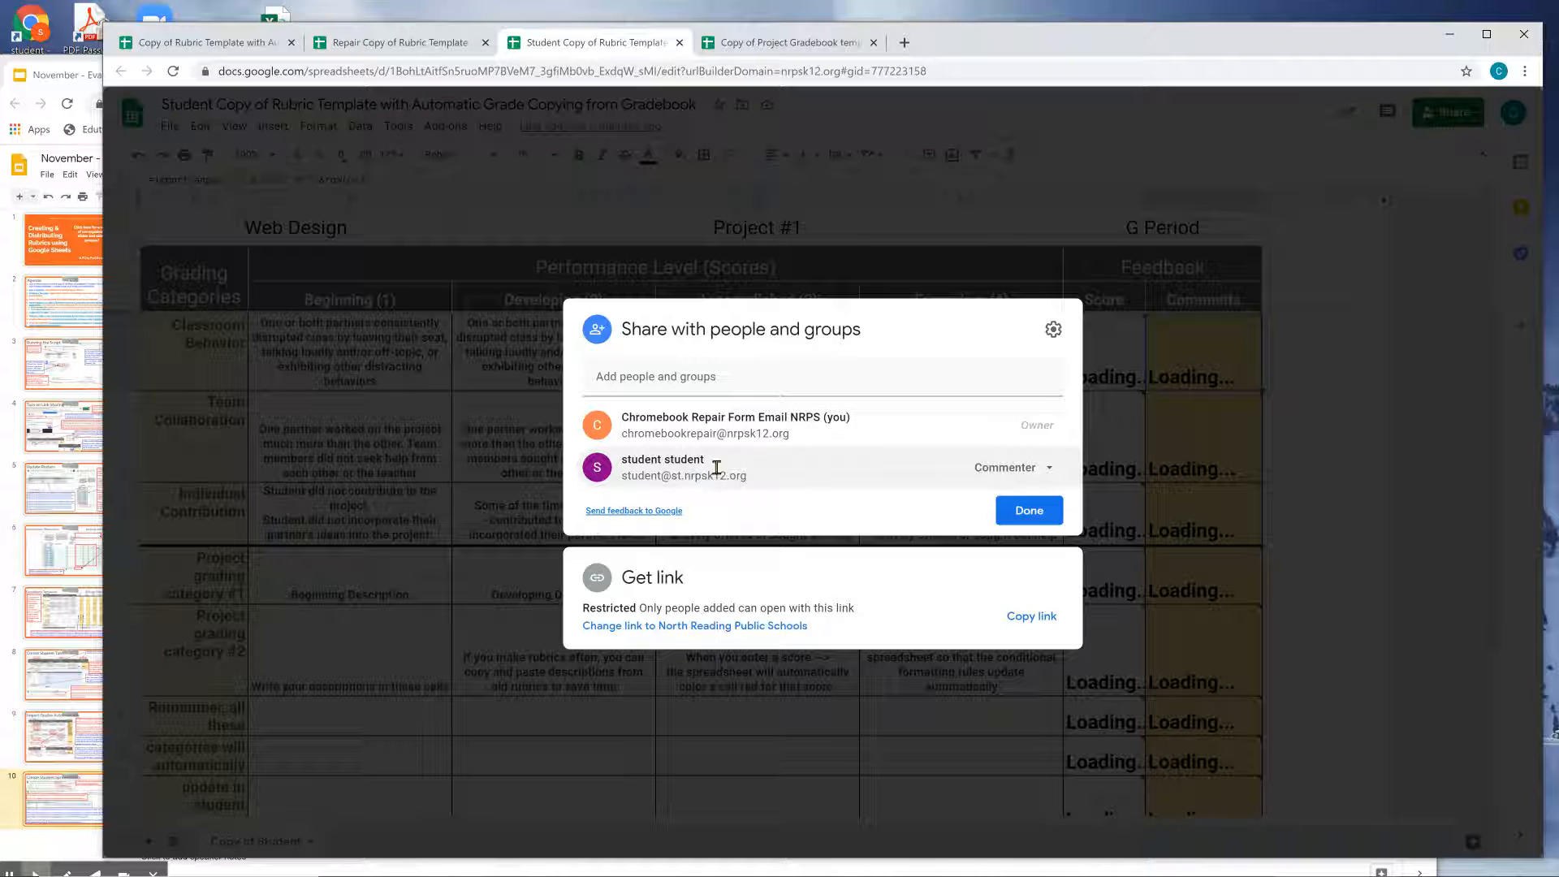
click(1027, 510)
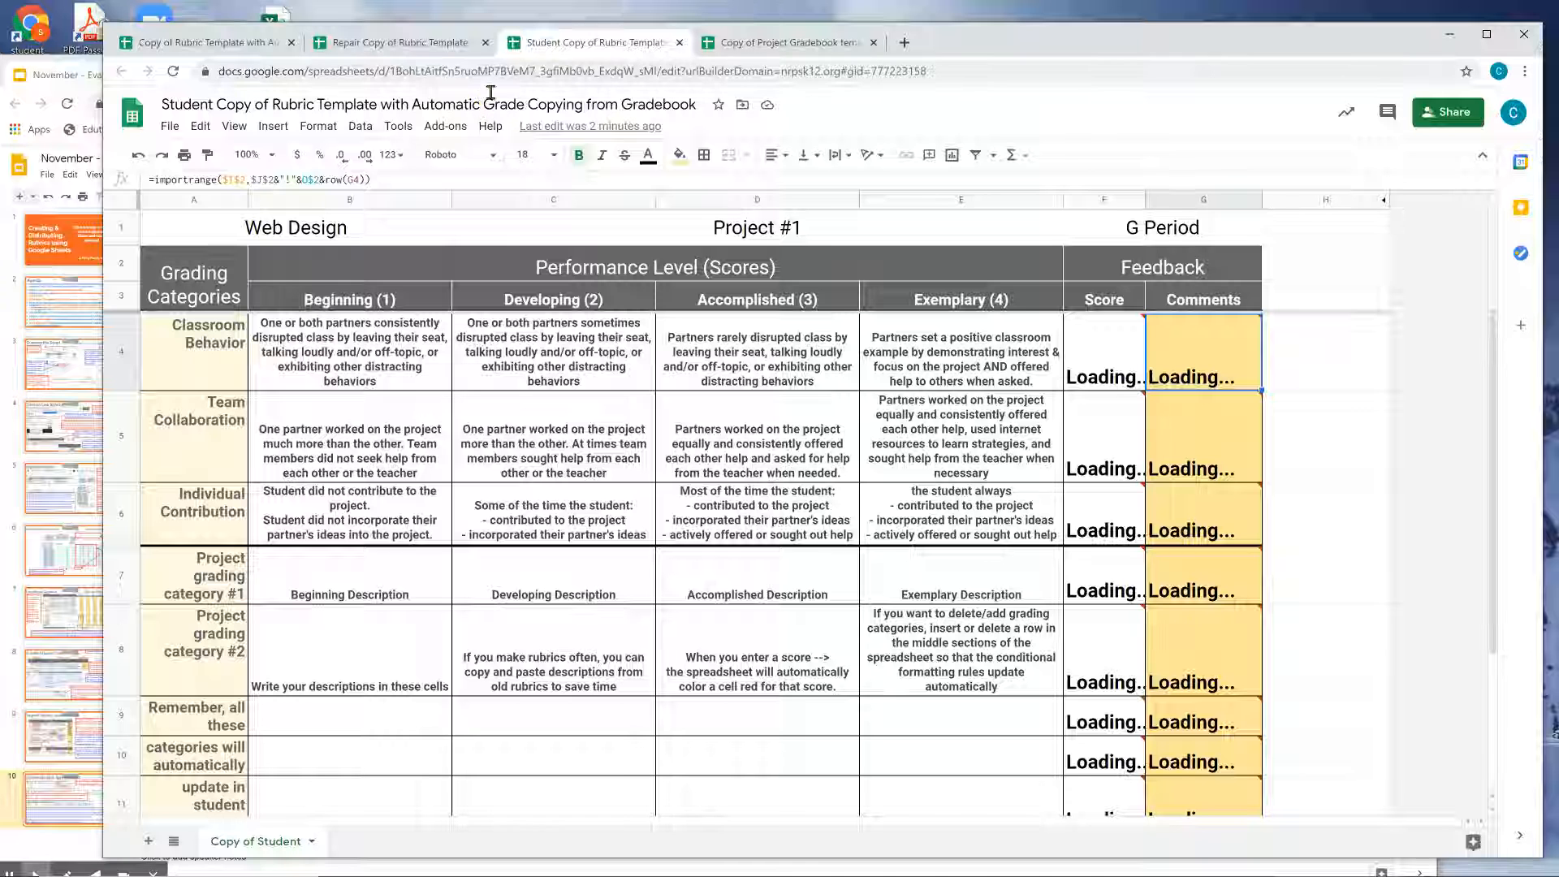
Check the loading status of Student copy cells F4, G5 and G8, then return to the roster.
click(436, 47)
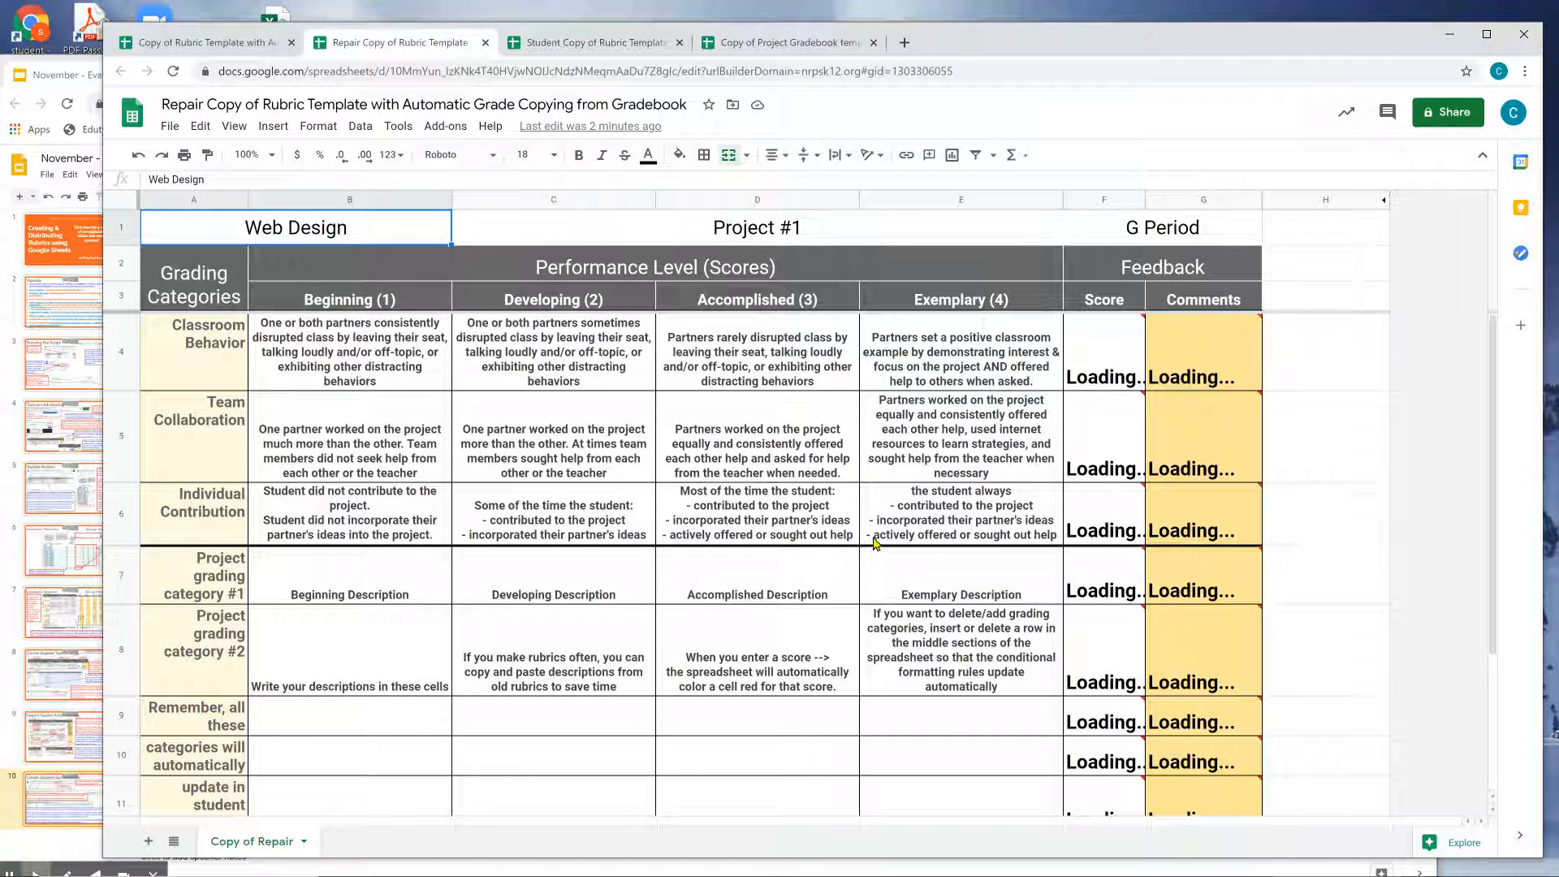
click(627, 44)
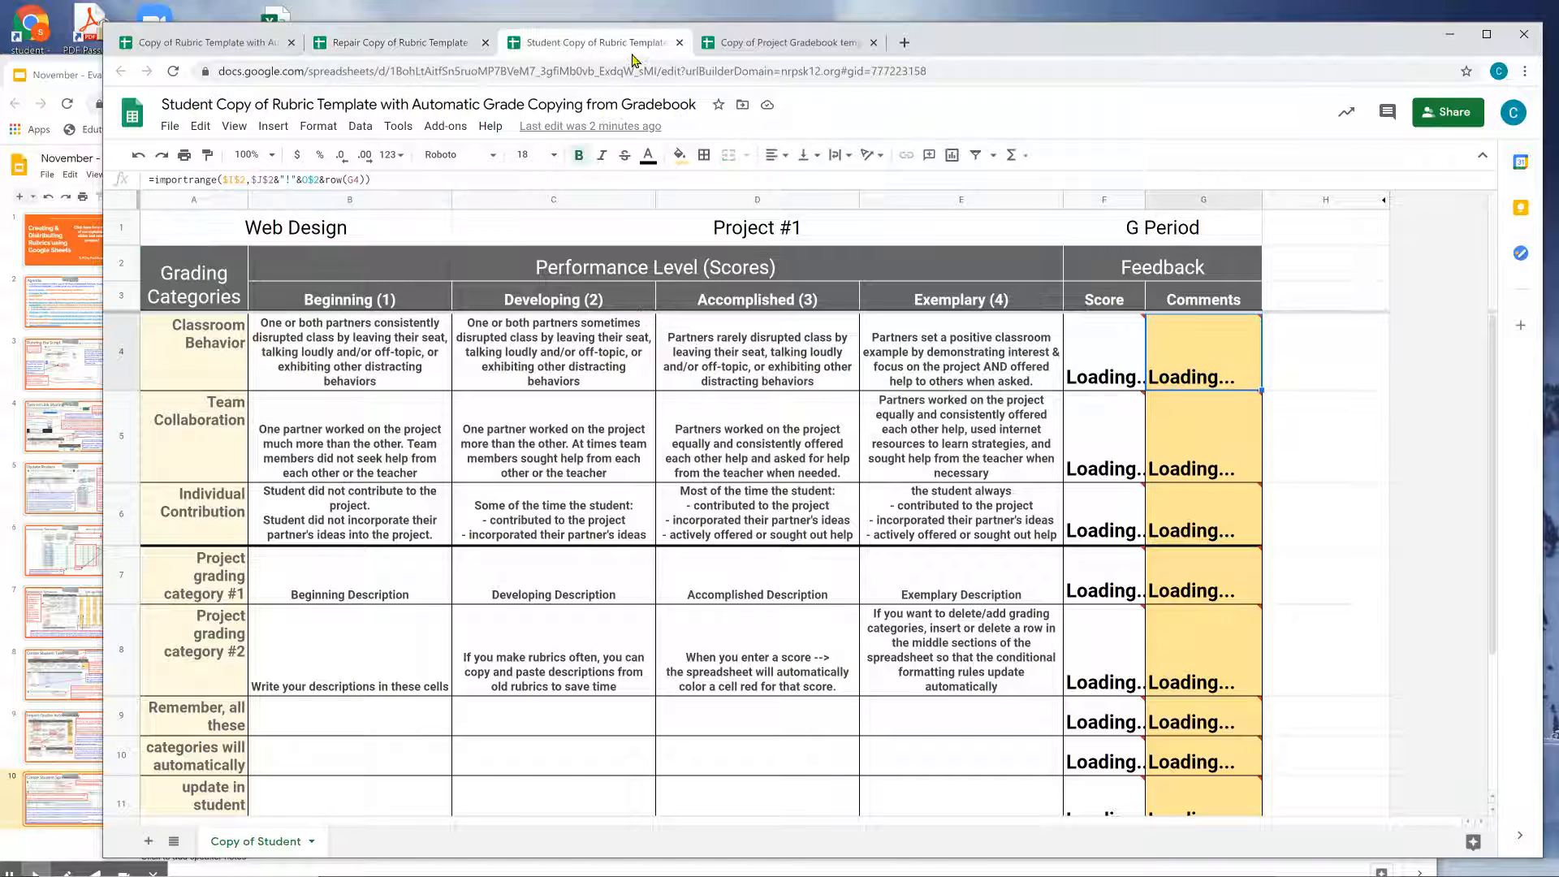
click(1092, 372)
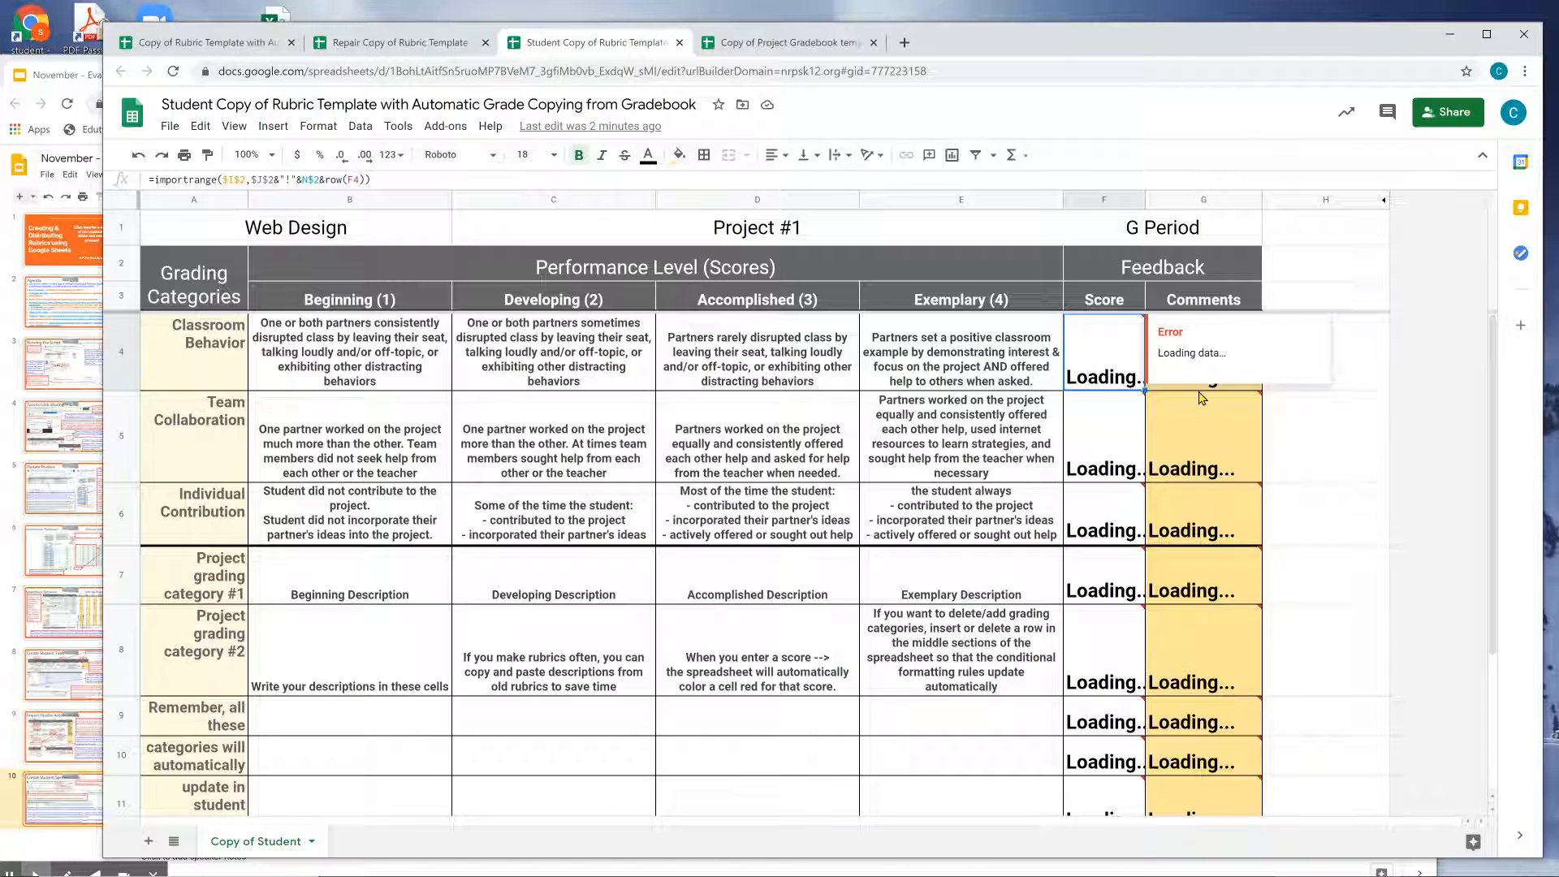
click(1200, 461)
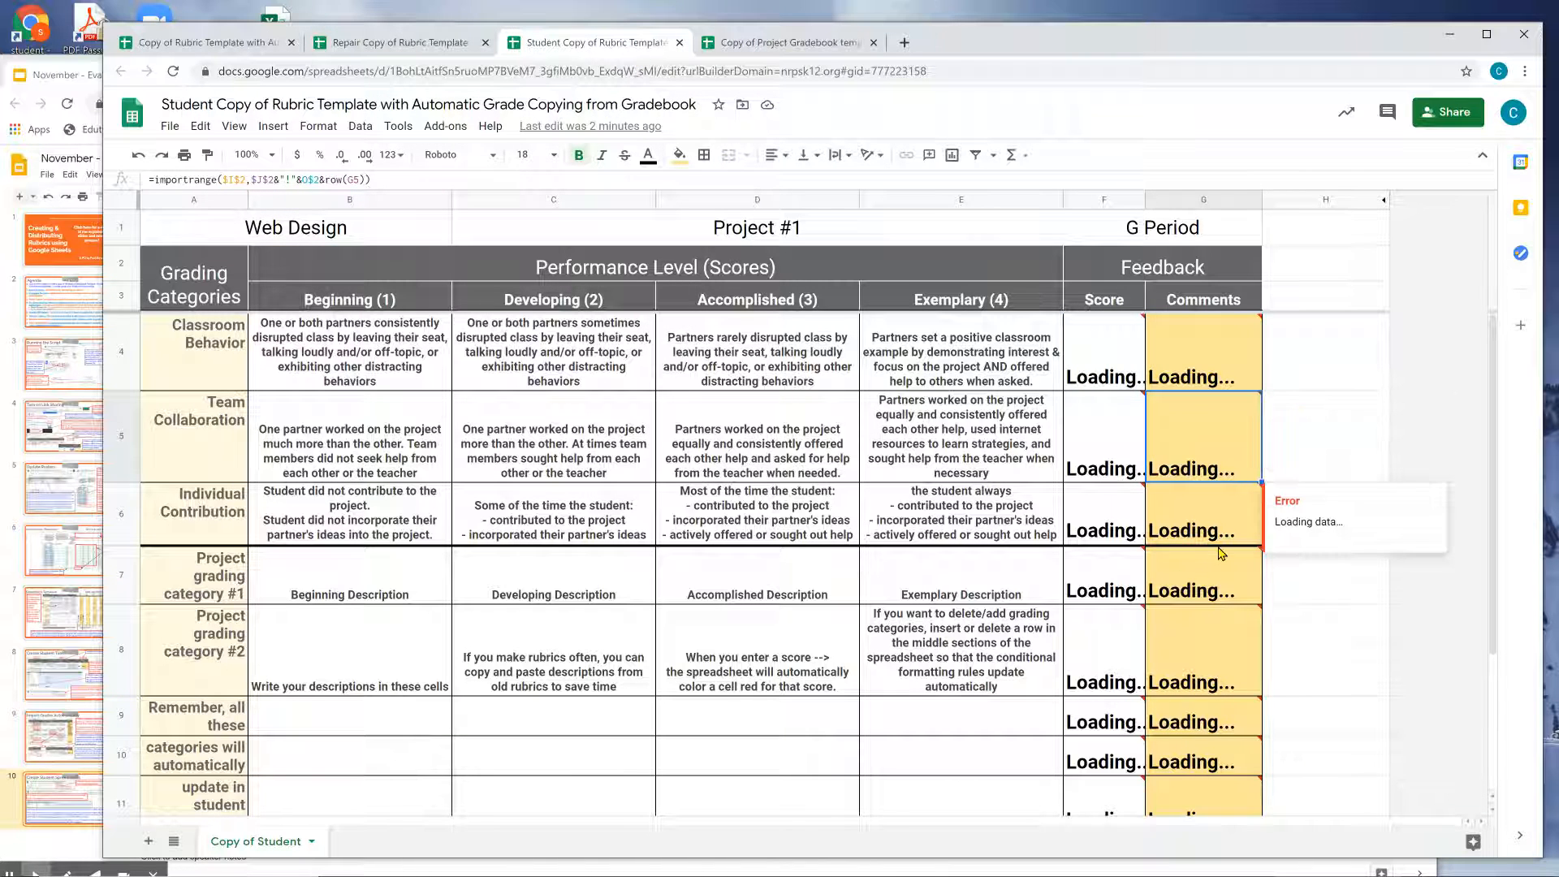
click(1200, 624)
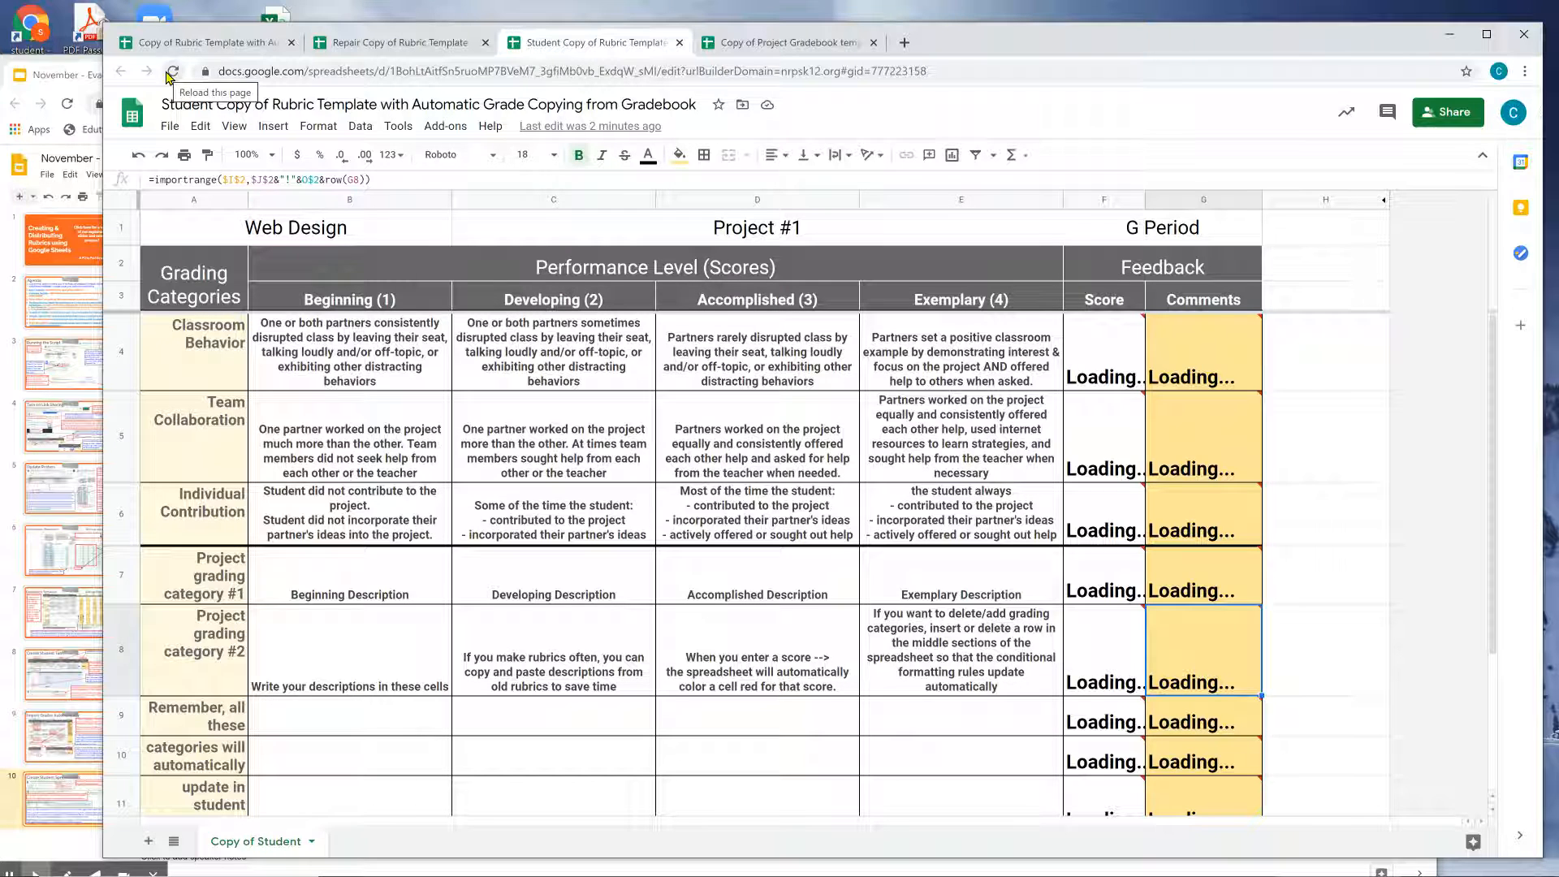
click(214, 45)
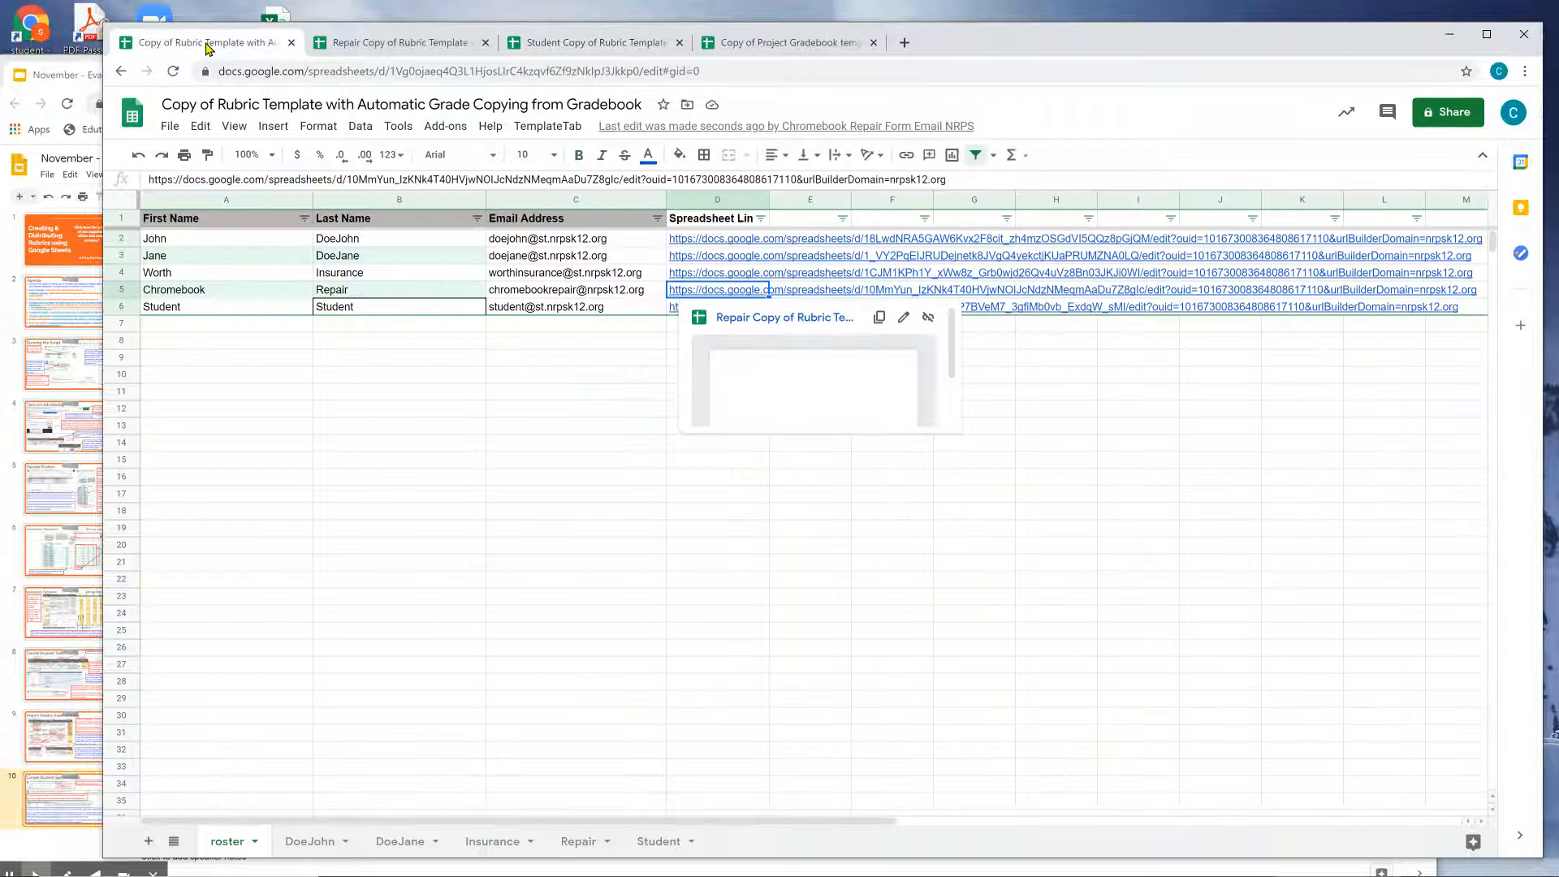
click(76, 80)
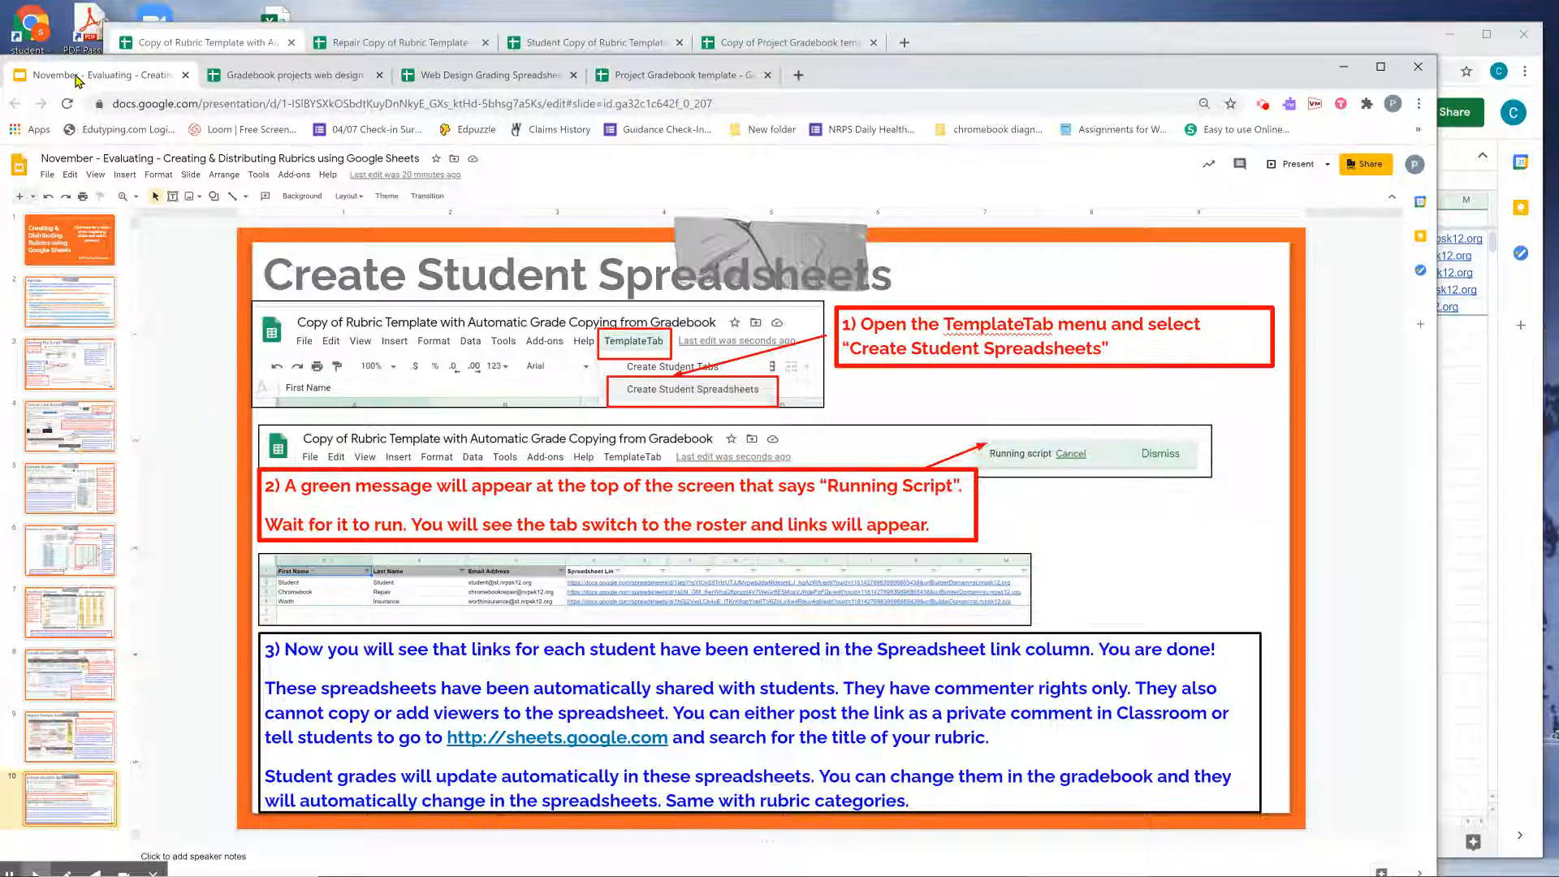
Review the Import Grades, Student Tabs, Gradebook Template and Student Spreadsheets slides, then return to the title slide.
click(80, 758)
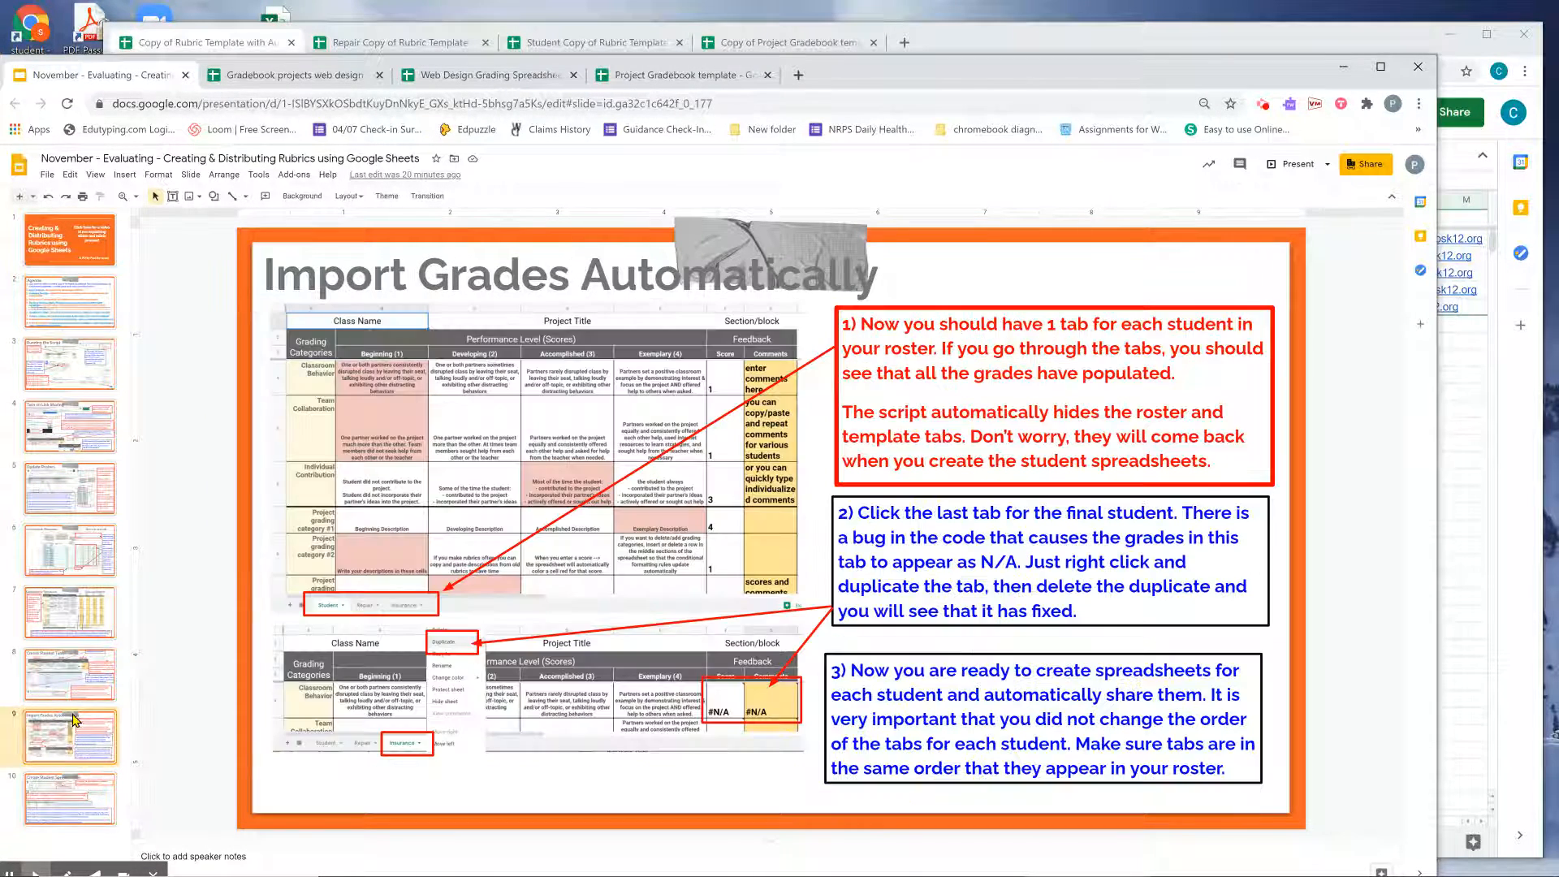
click(73, 697)
click(70, 611)
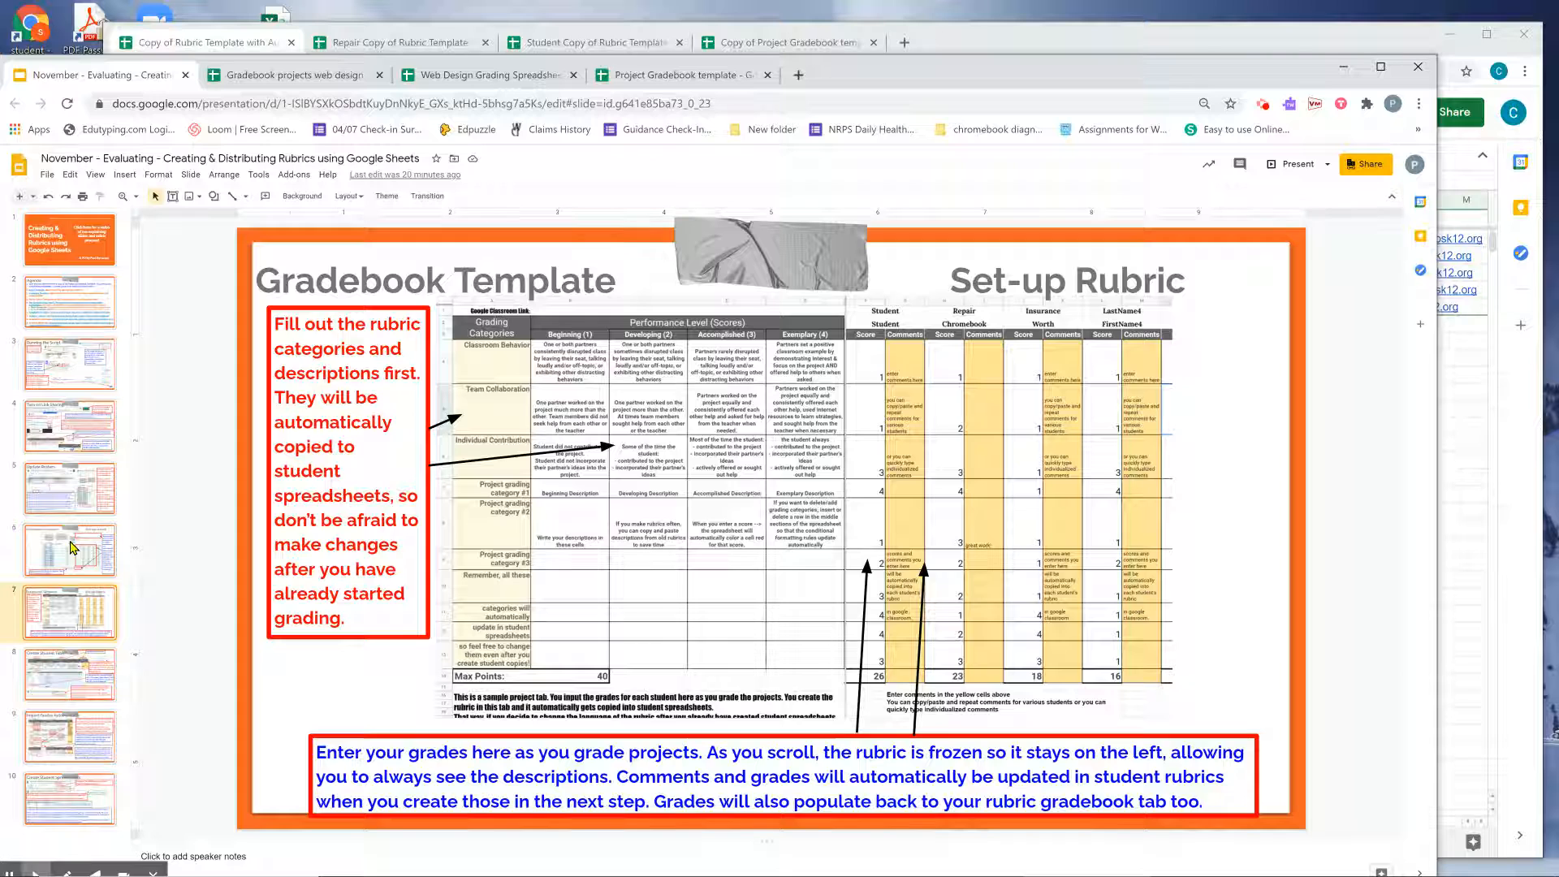
click(88, 790)
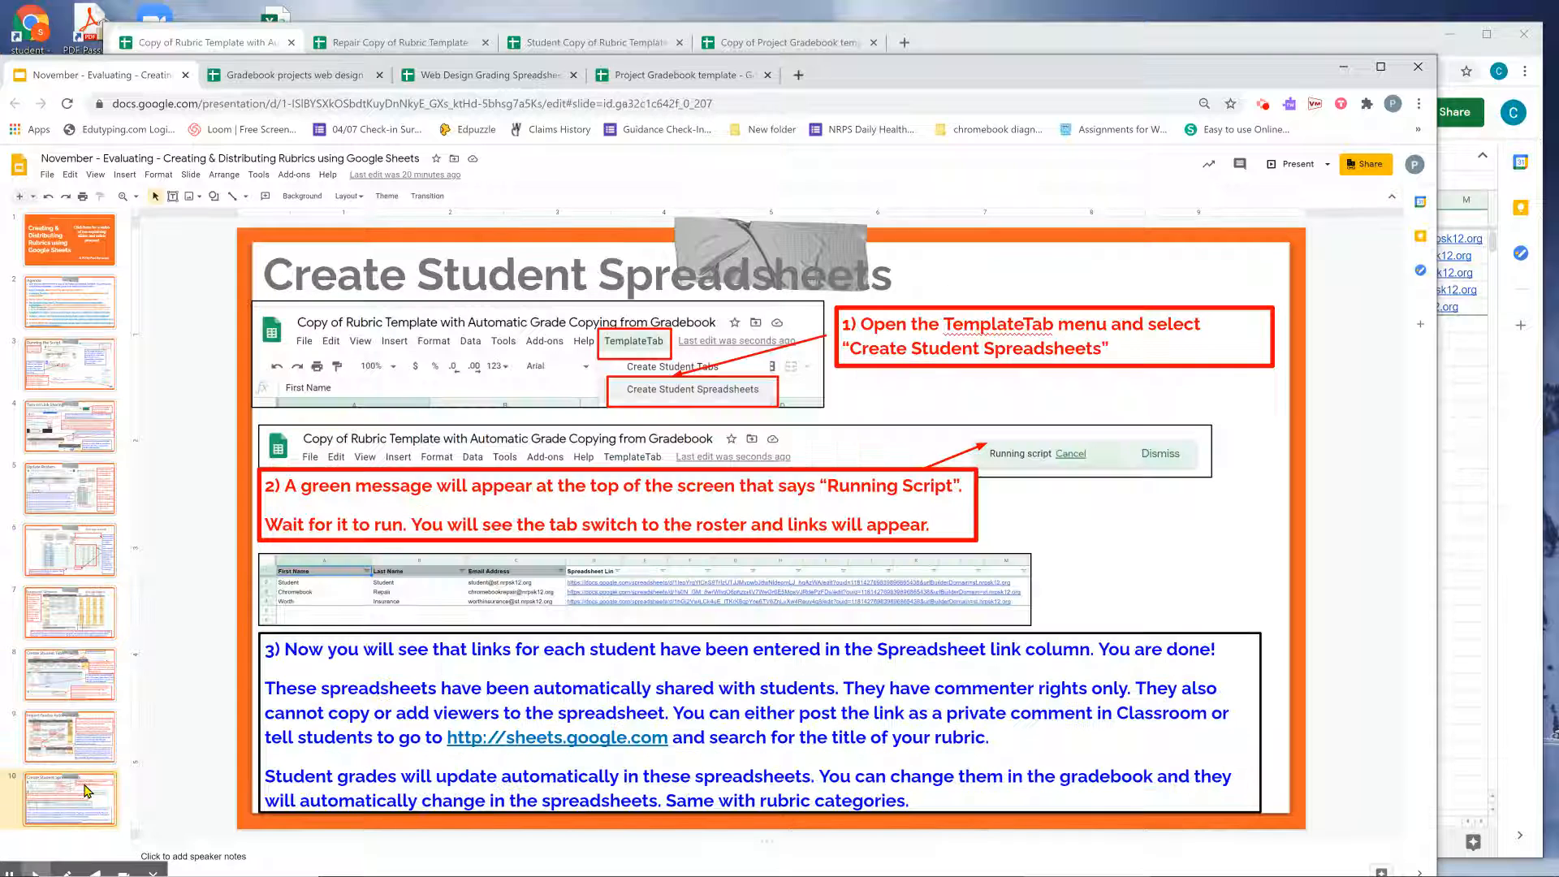
click(80, 268)
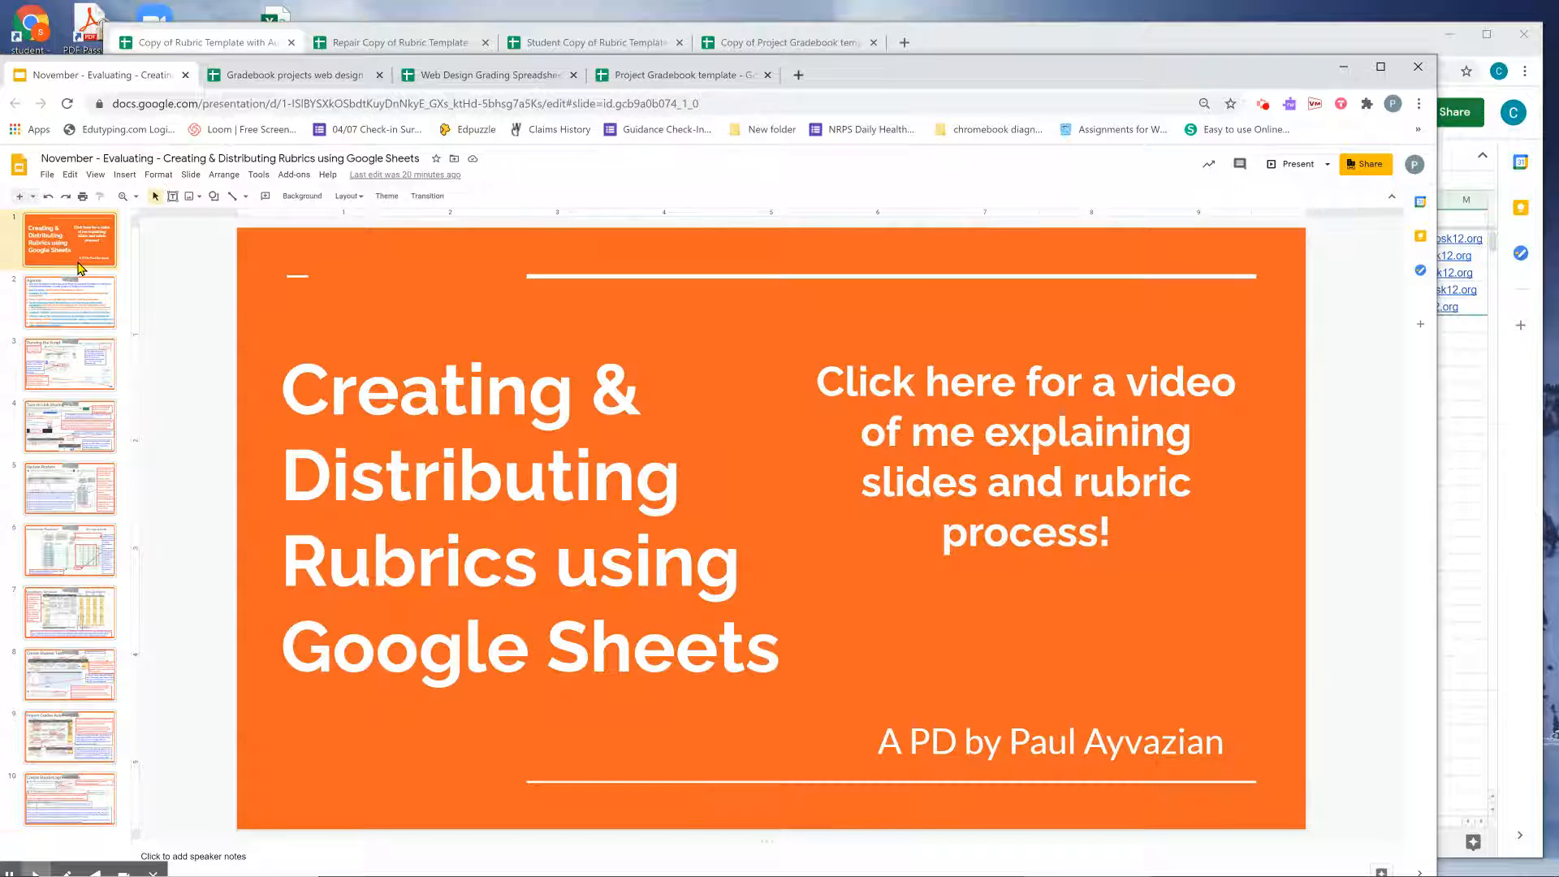
drag(912, 63, 969, 40)
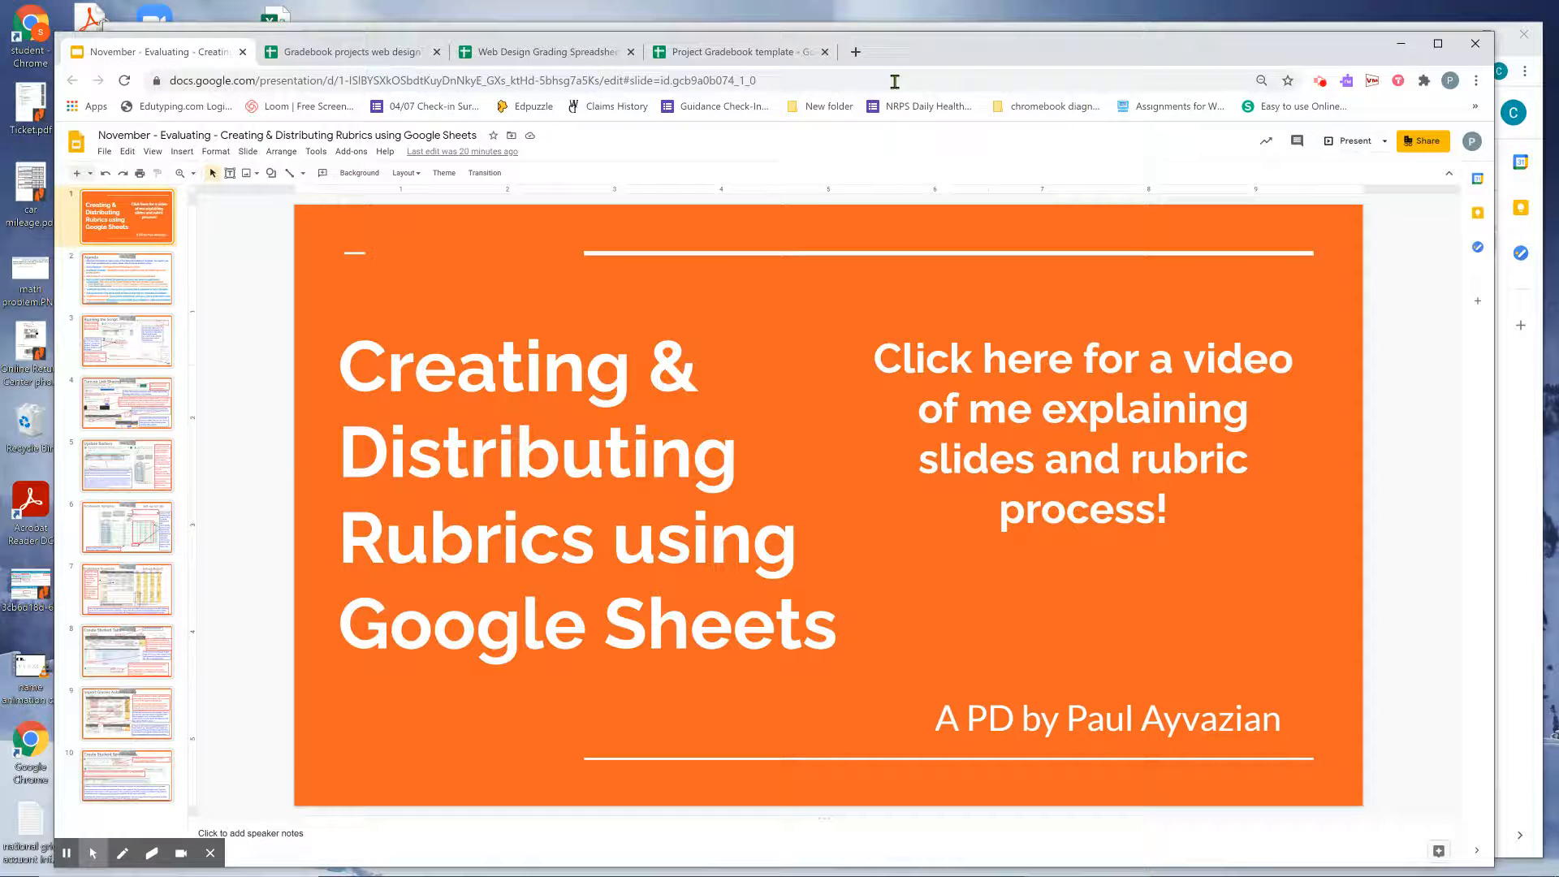